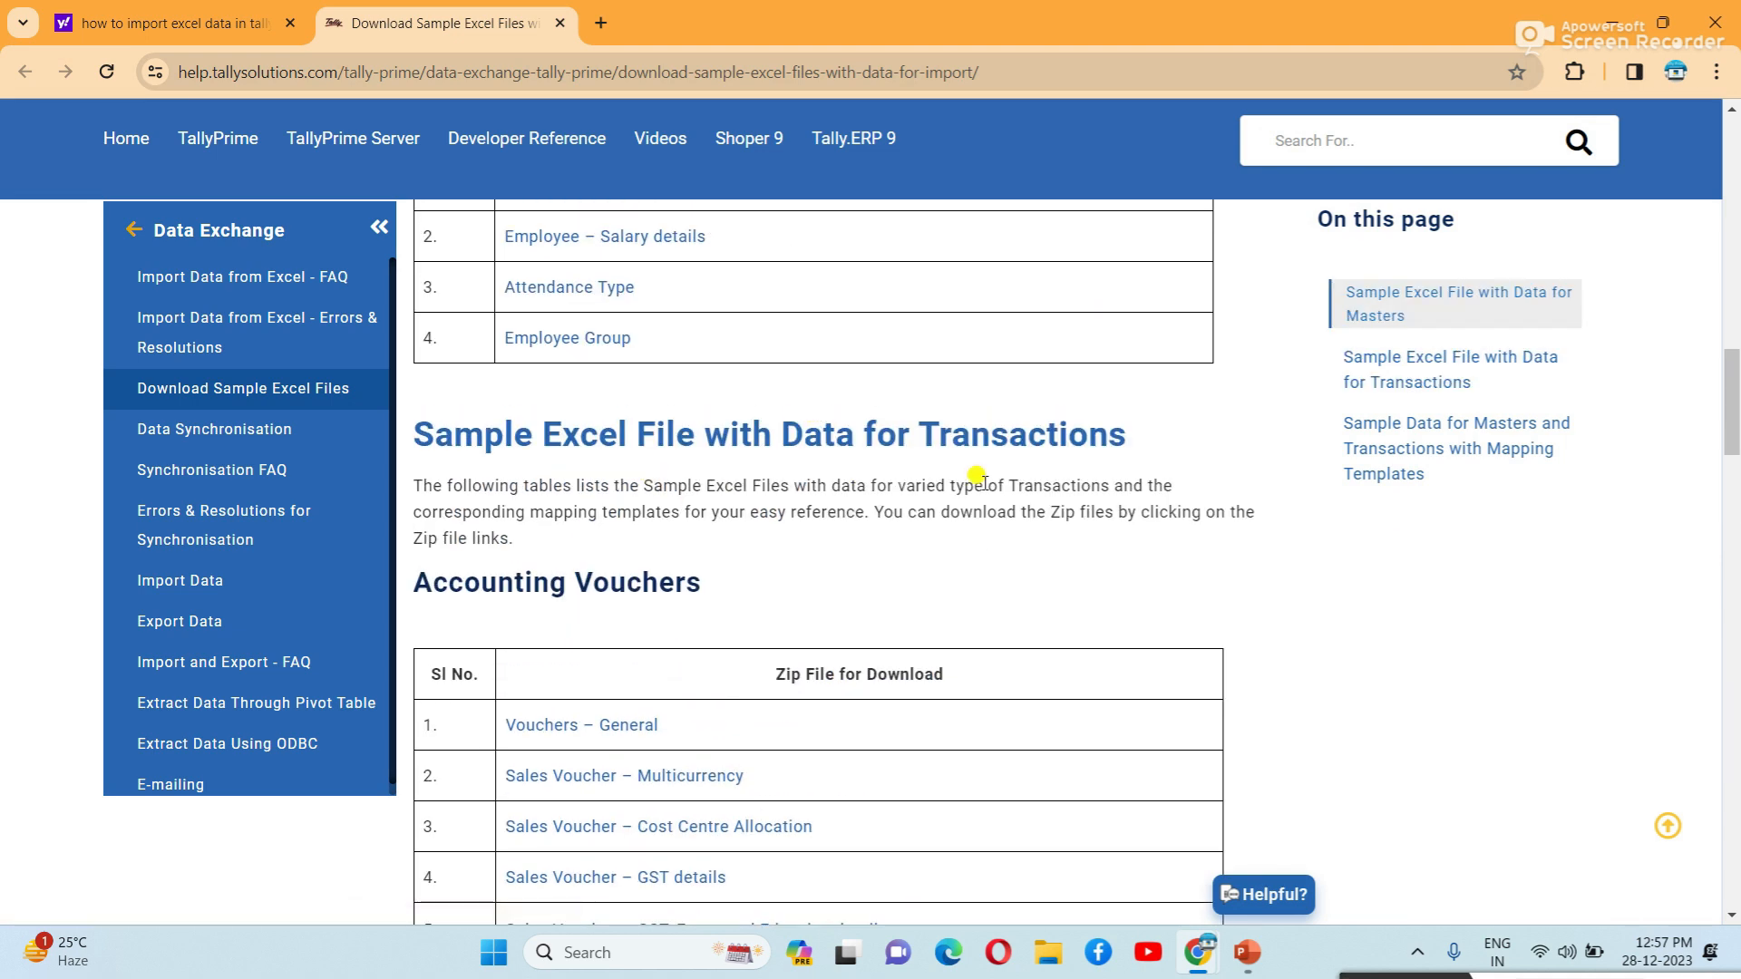
Scroll to the Accounting Vouchers table and download the 'Sales Voucher – GST details' sample zip.
scroll(977, 476, down, 5)
scroll(977, 492, down, 3)
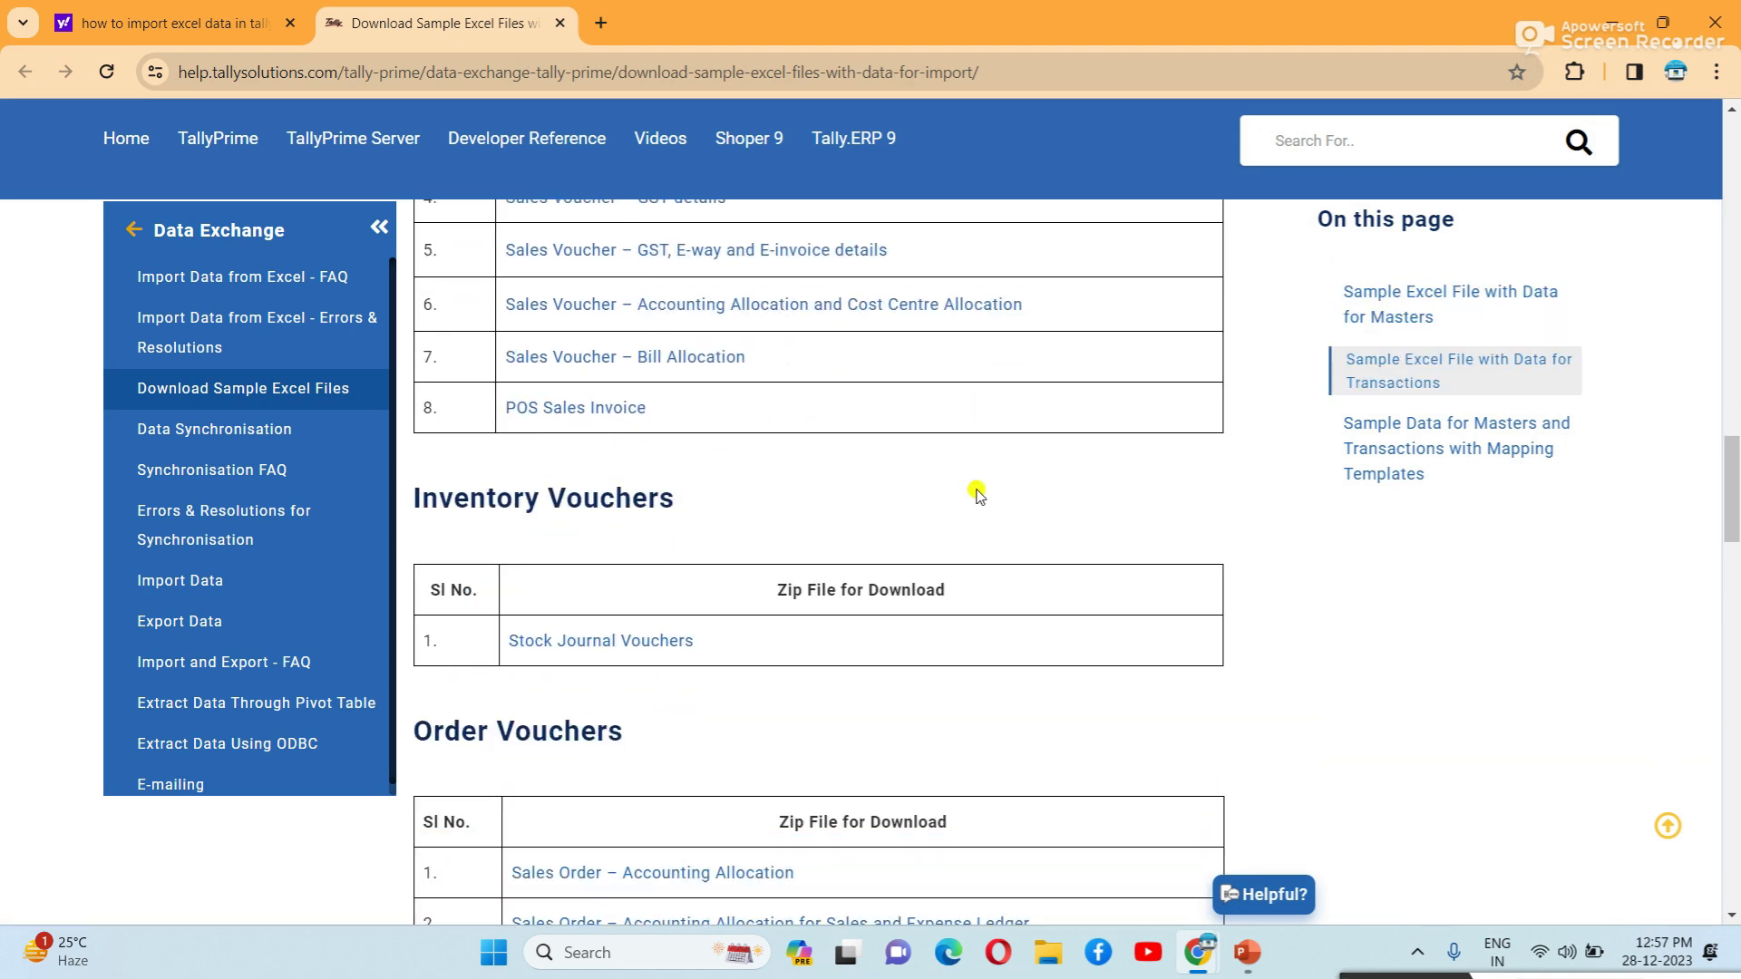
scroll(976, 496, down, 10)
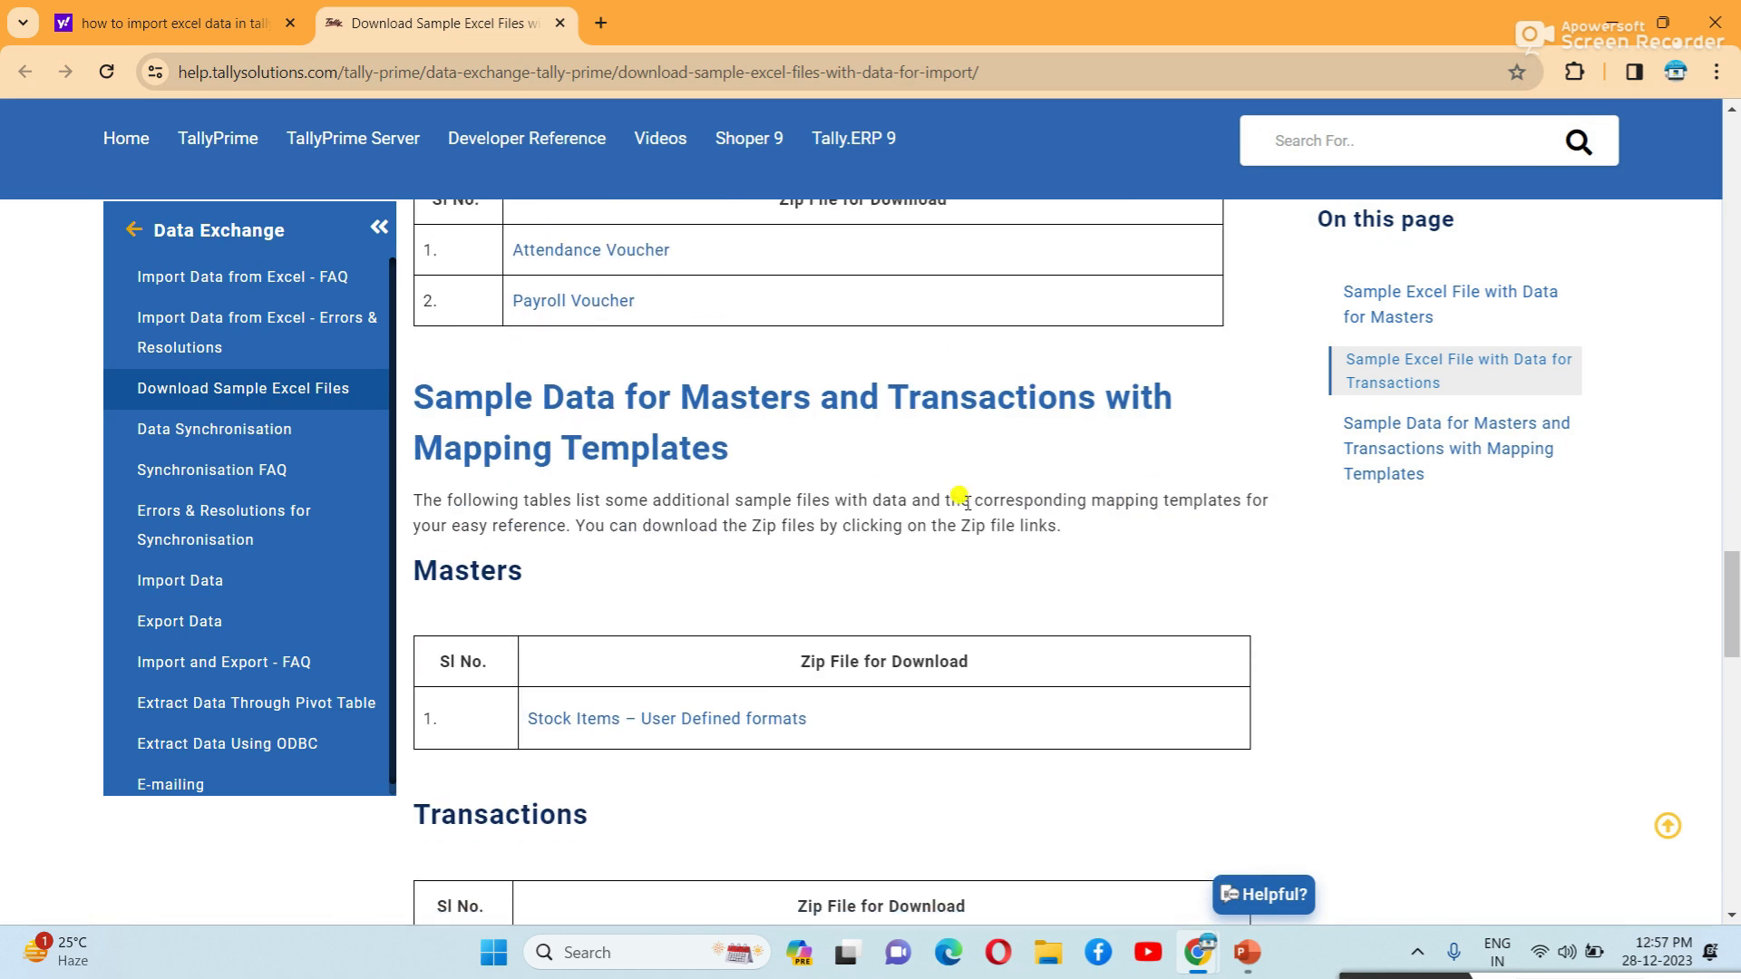
scroll(966, 506, down, 4)
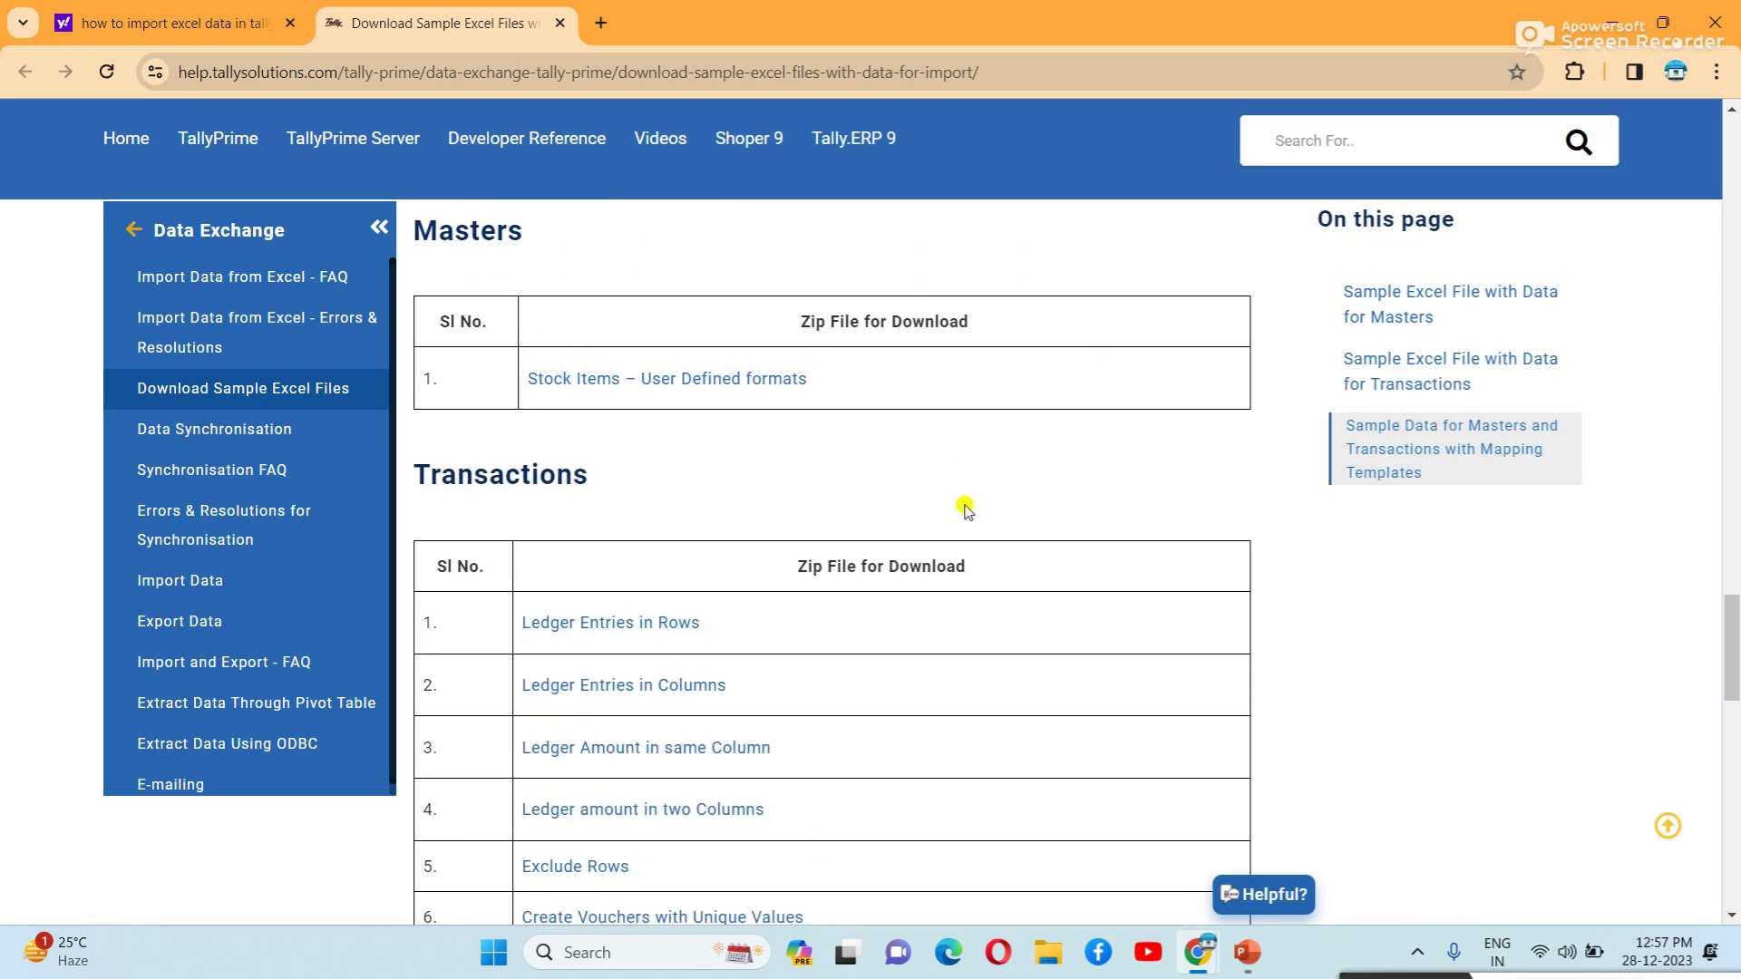
scroll(966, 508, down, 7)
scroll(966, 509, up, 8)
scroll(965, 510, up, 20)
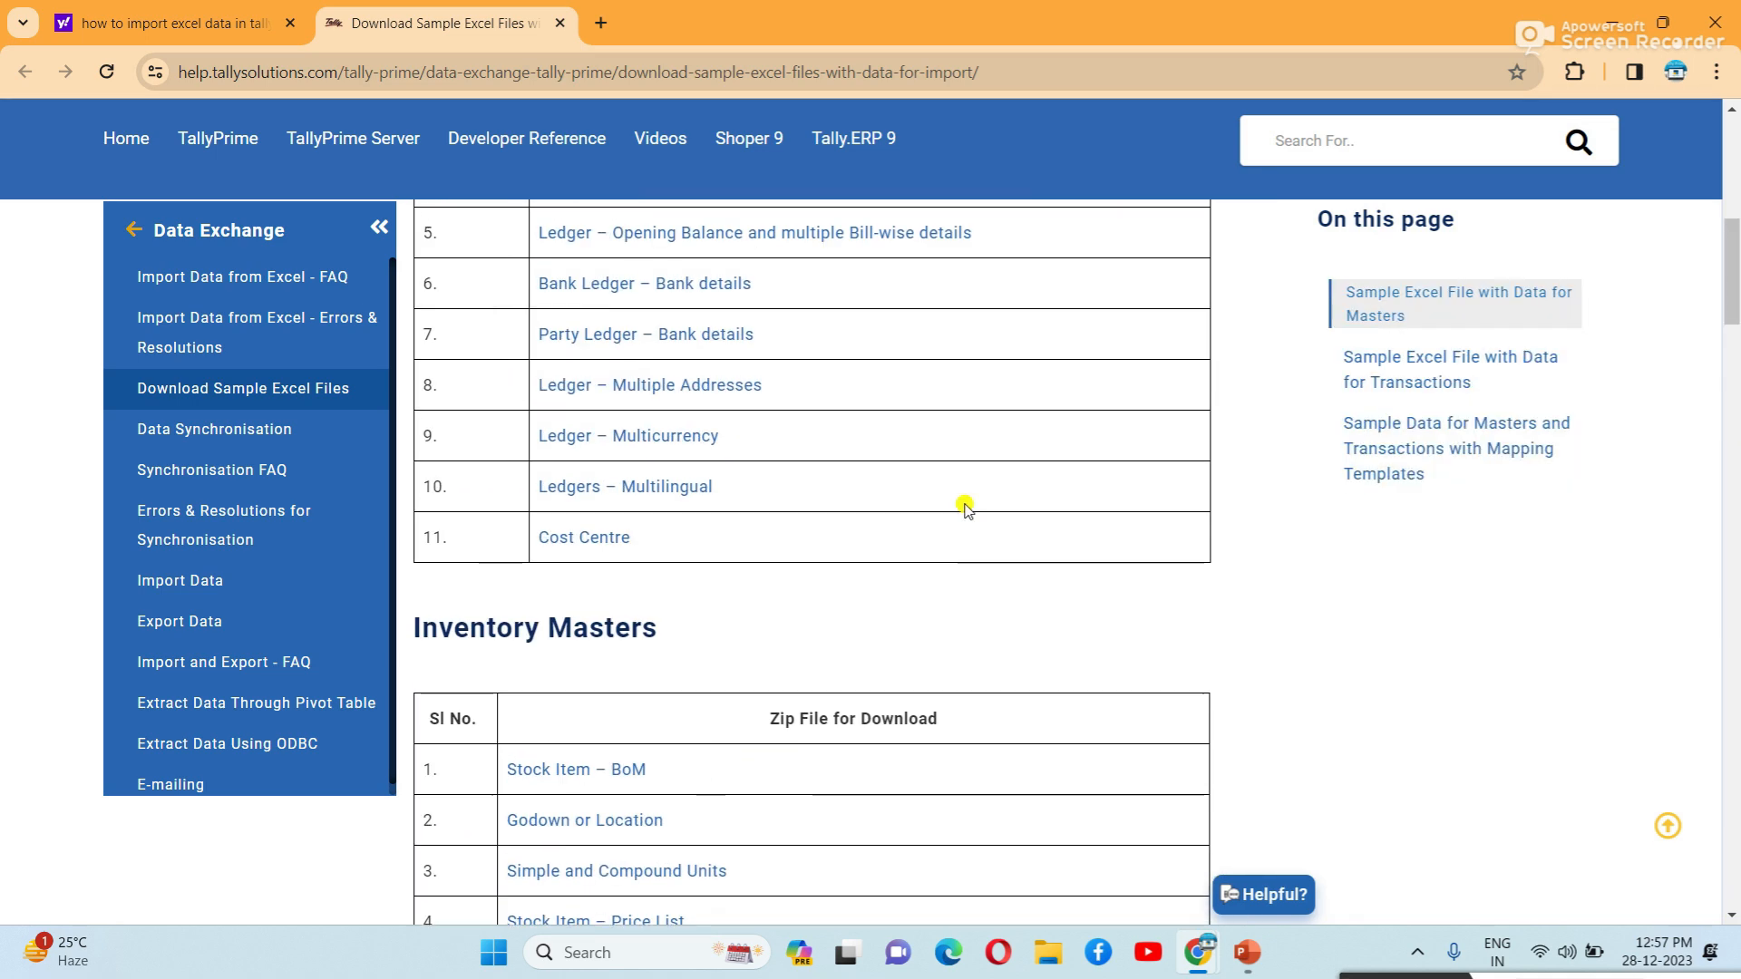
scroll(966, 508, down, 13)
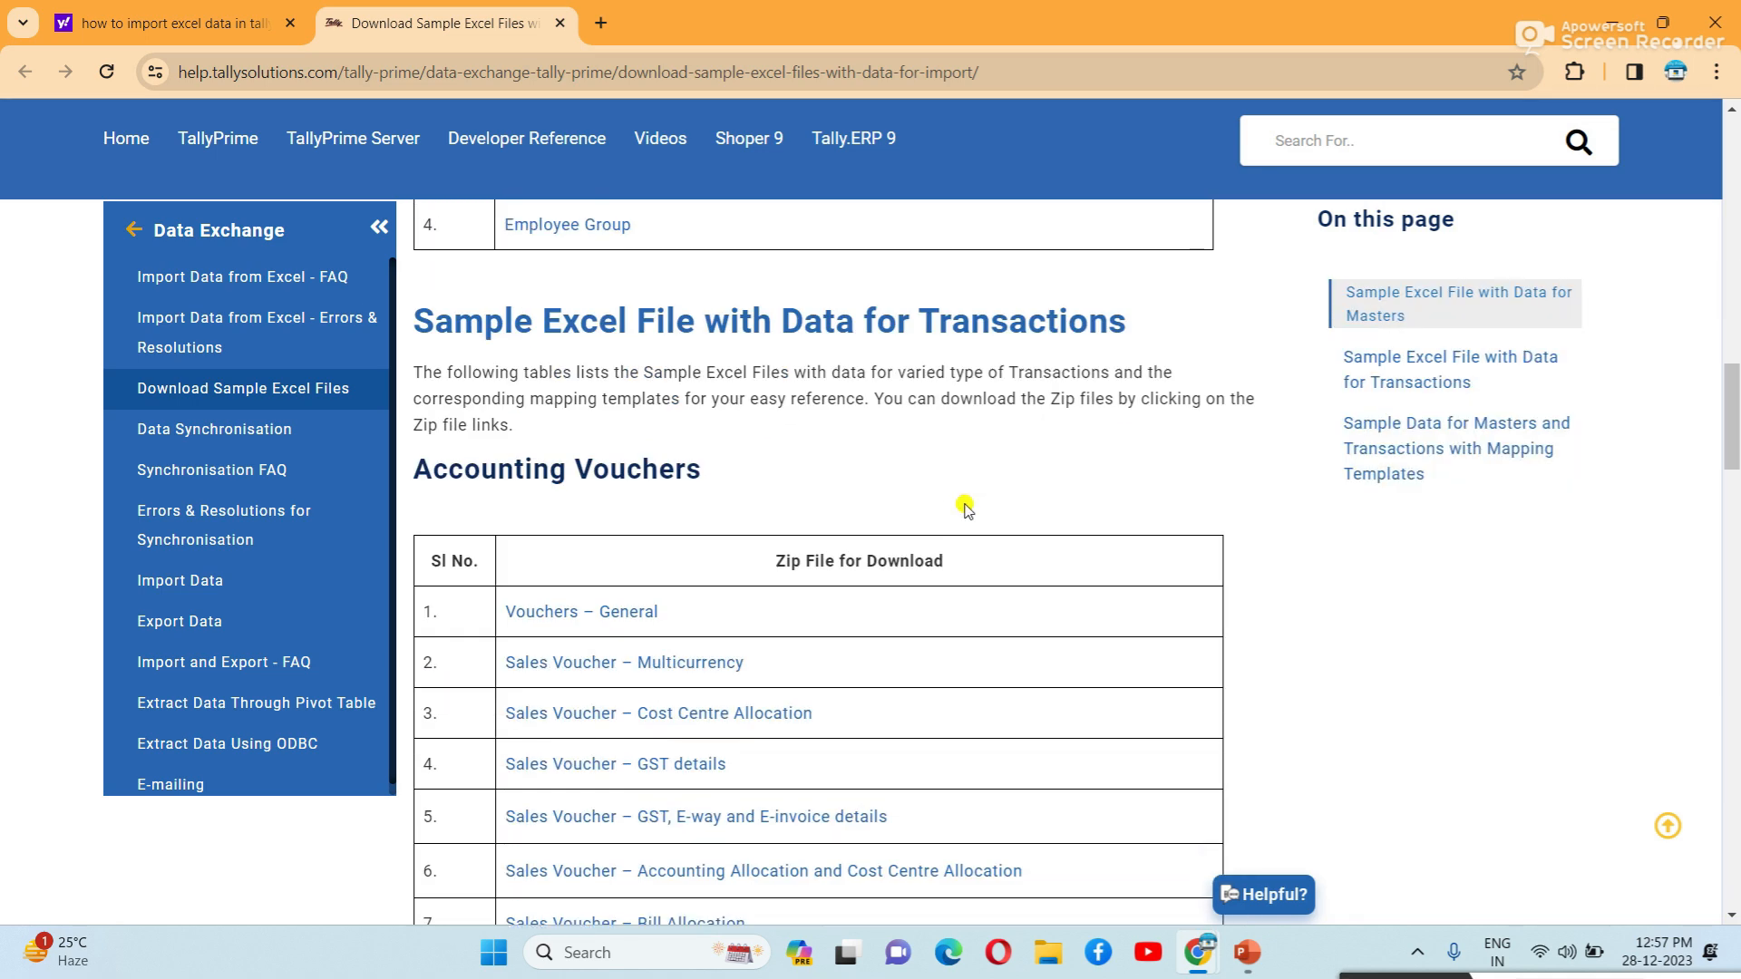
scroll(965, 509, down, 4)
scroll(966, 509, up, 4)
scroll(1017, 375, down, 3)
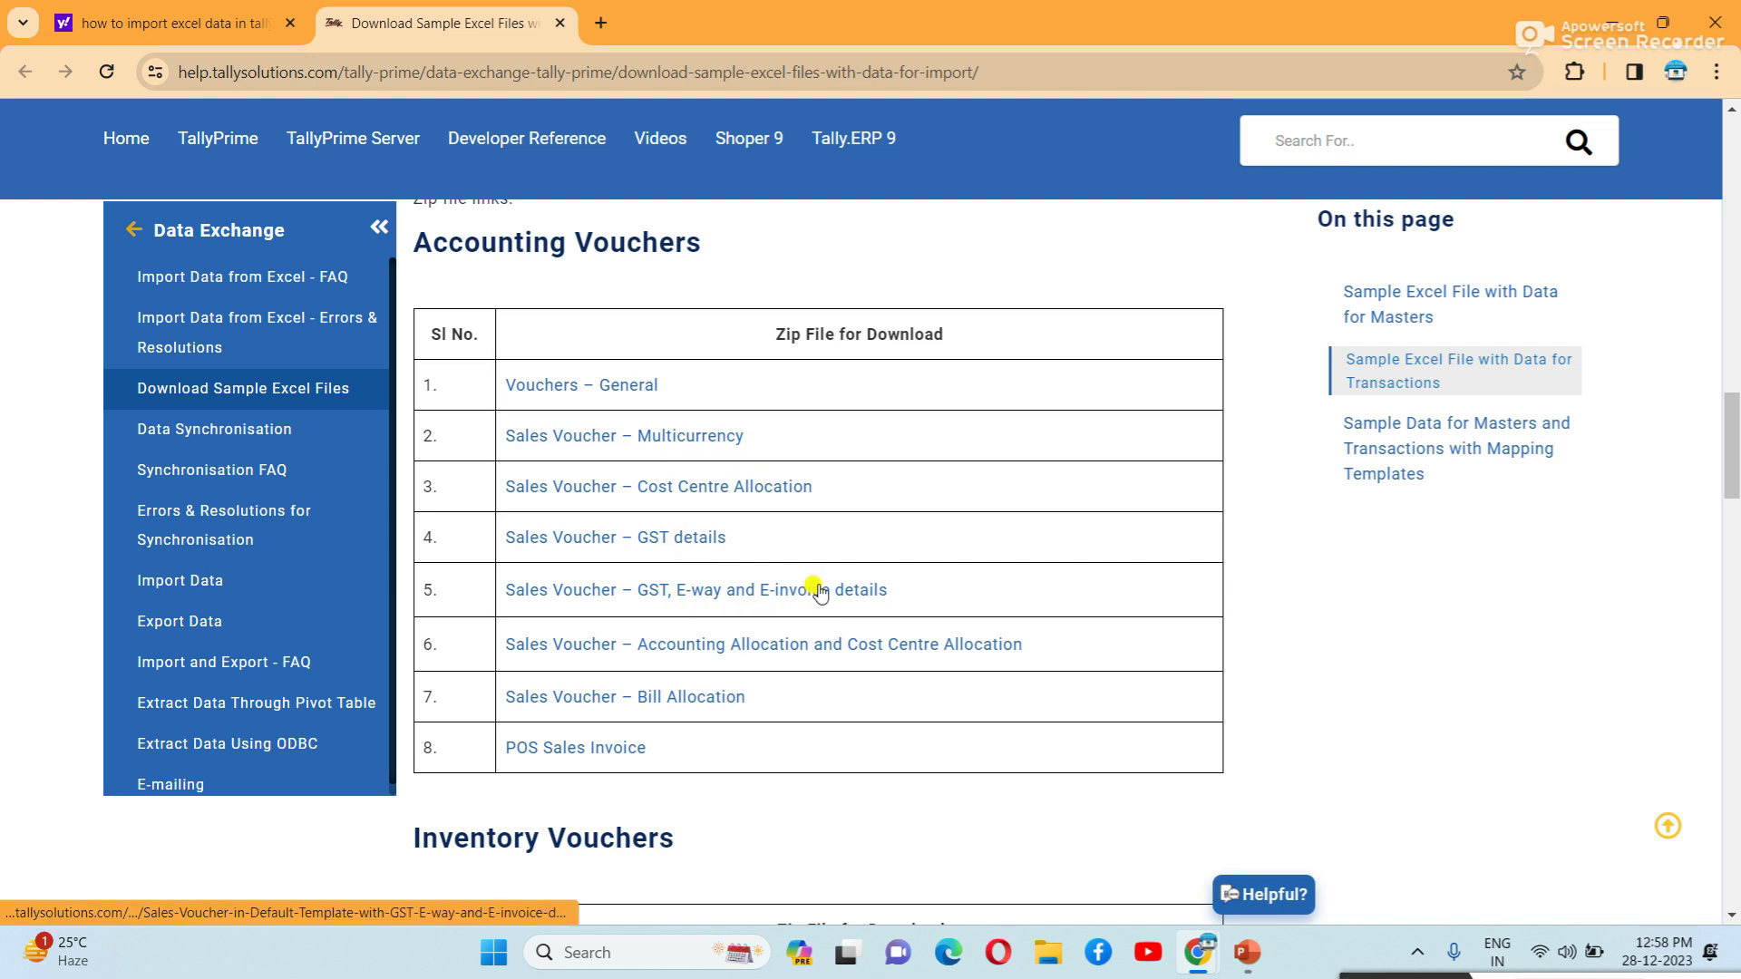
click(638, 548)
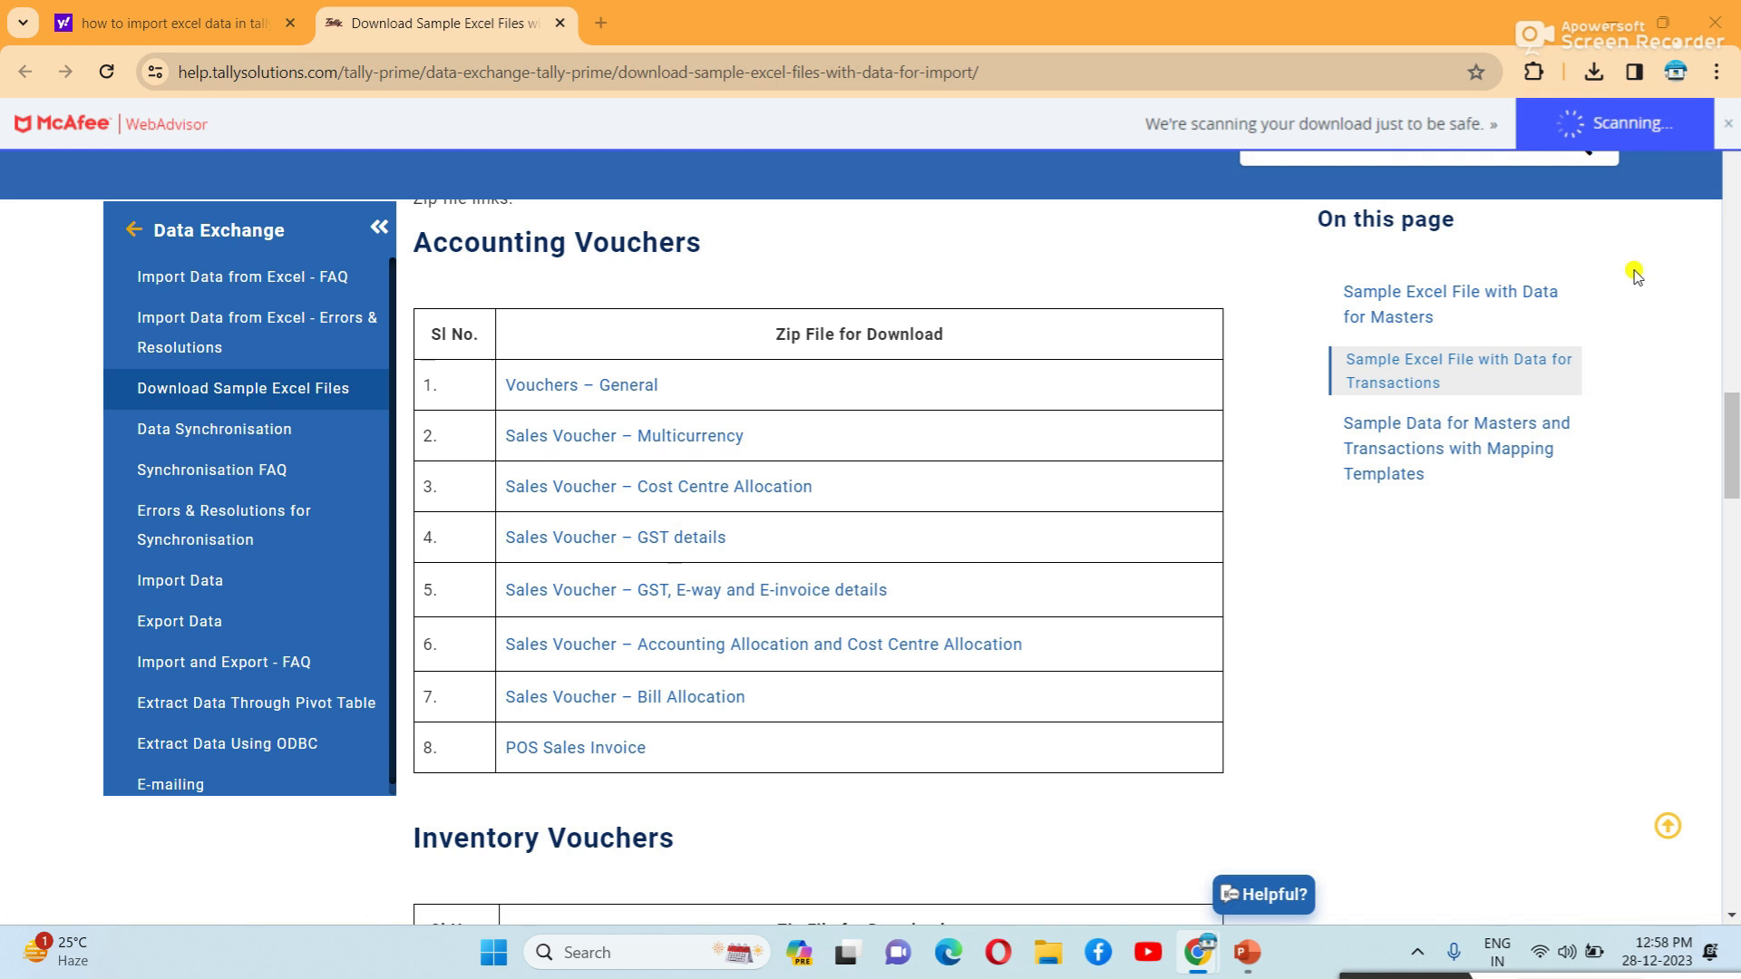
Open the downloaded Sales-Voucher GST-Details zip from Chrome's downloads, accepting the security warning.
click(1593, 74)
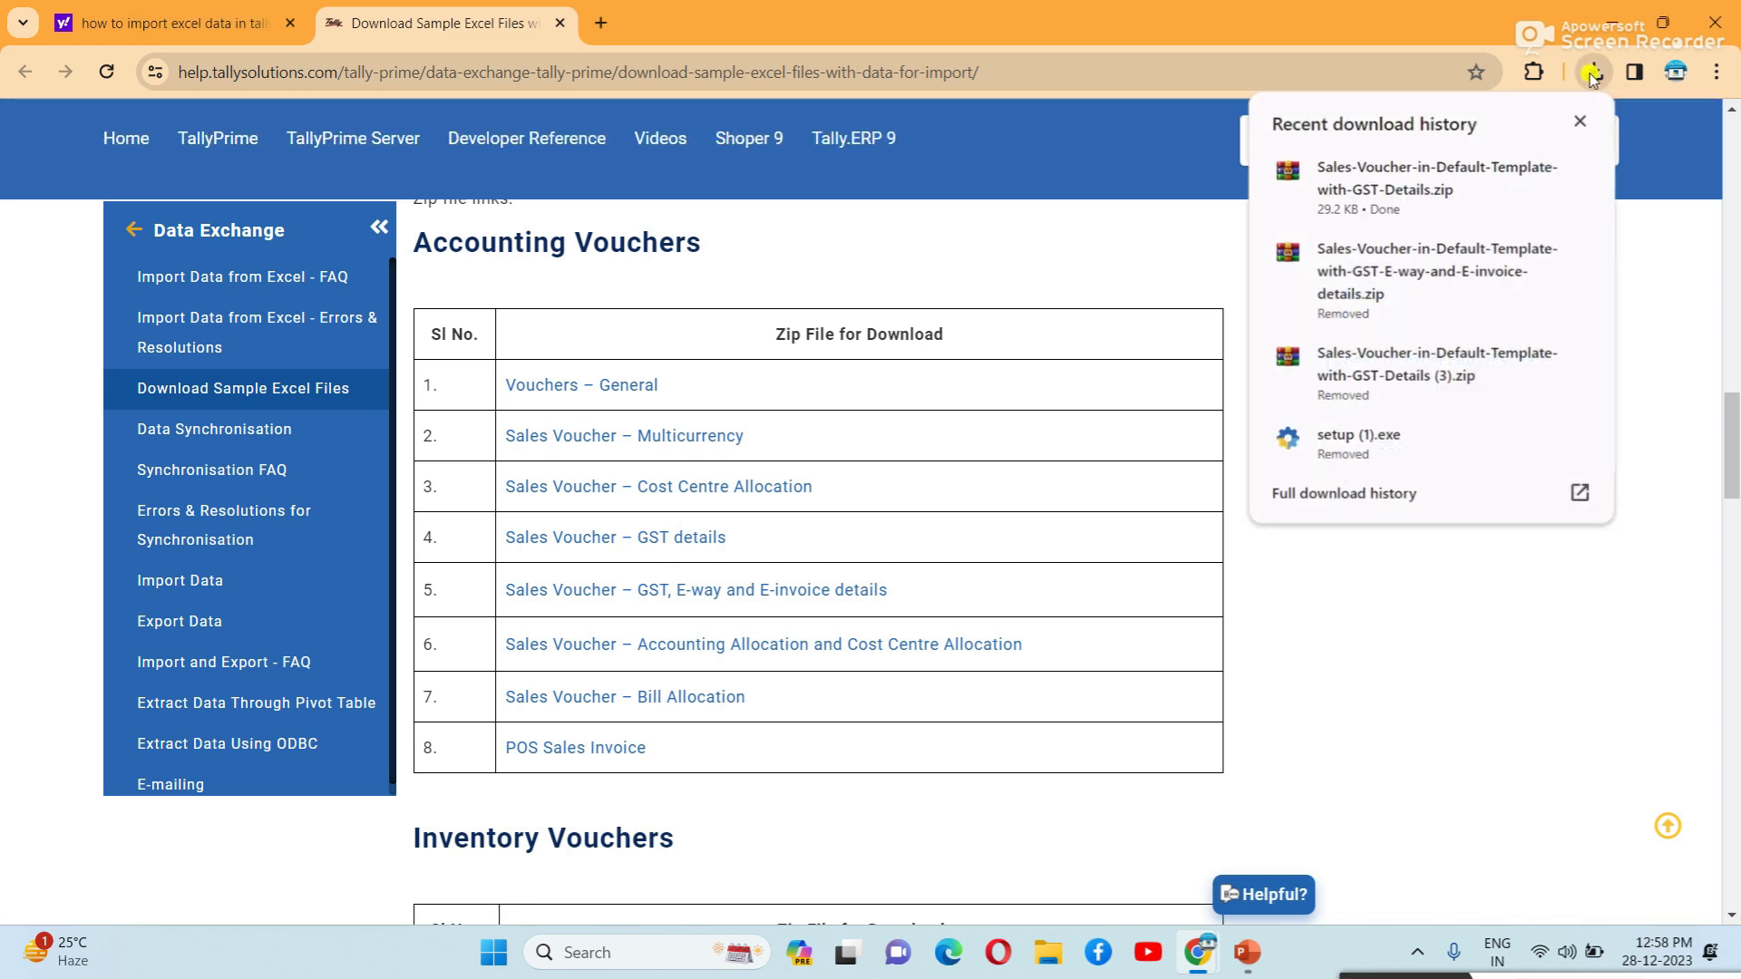
click(1445, 177)
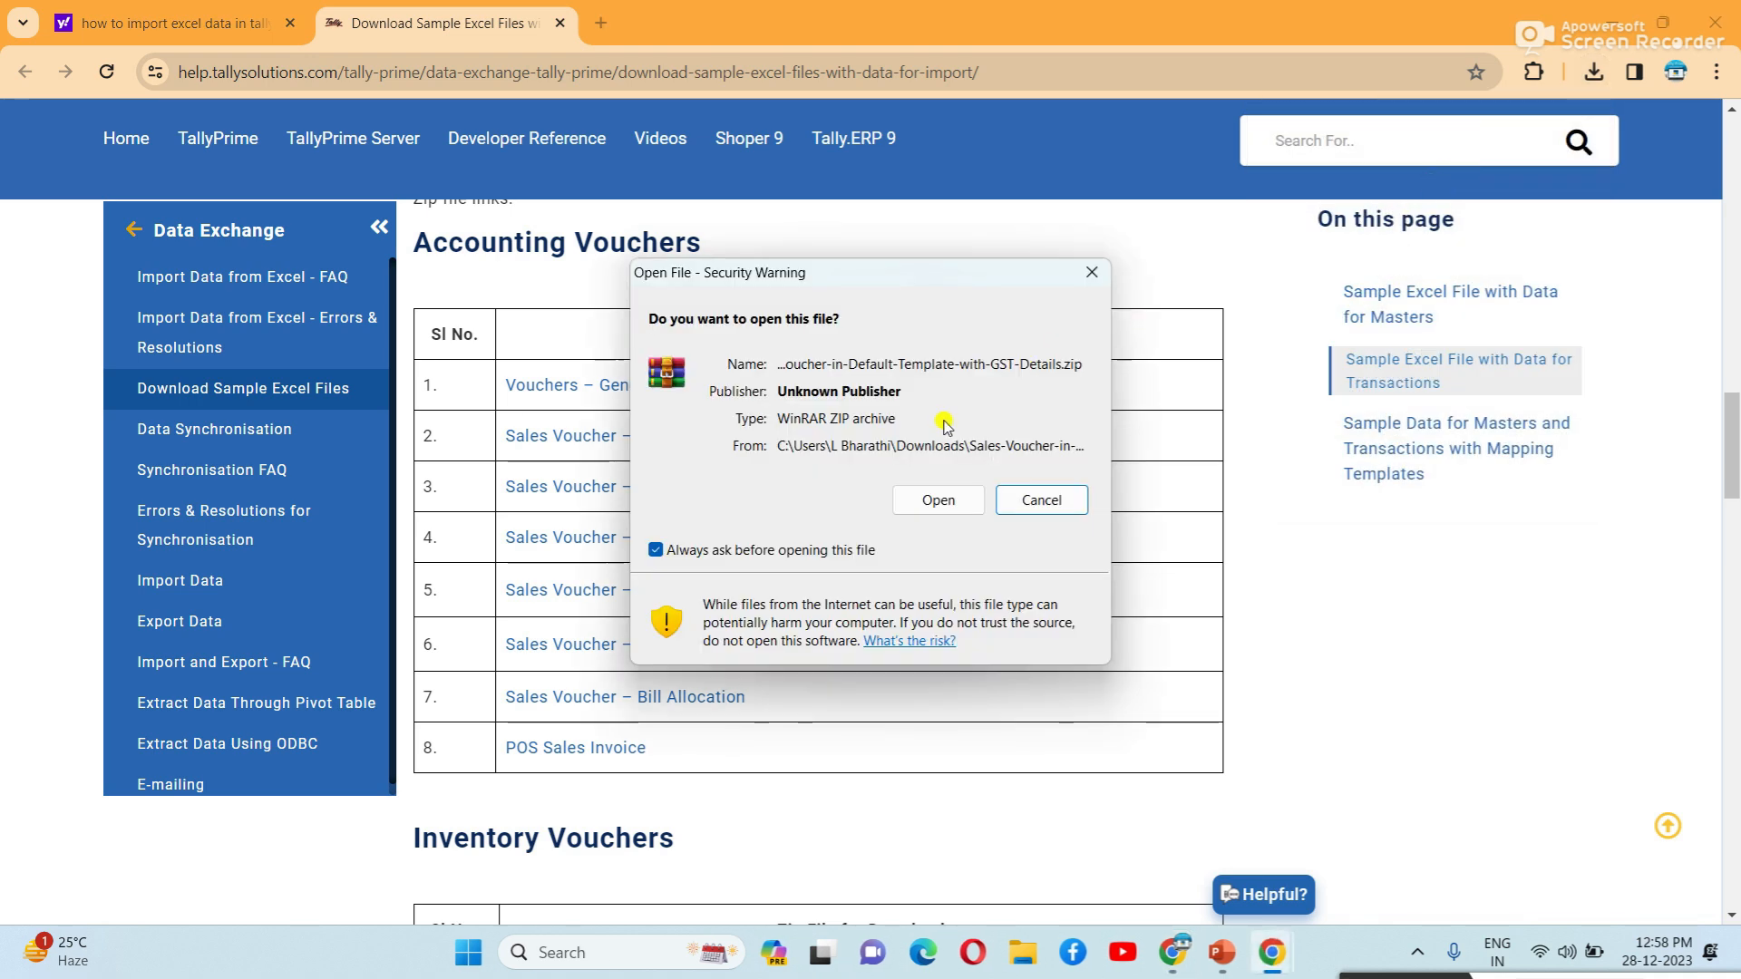
click(945, 503)
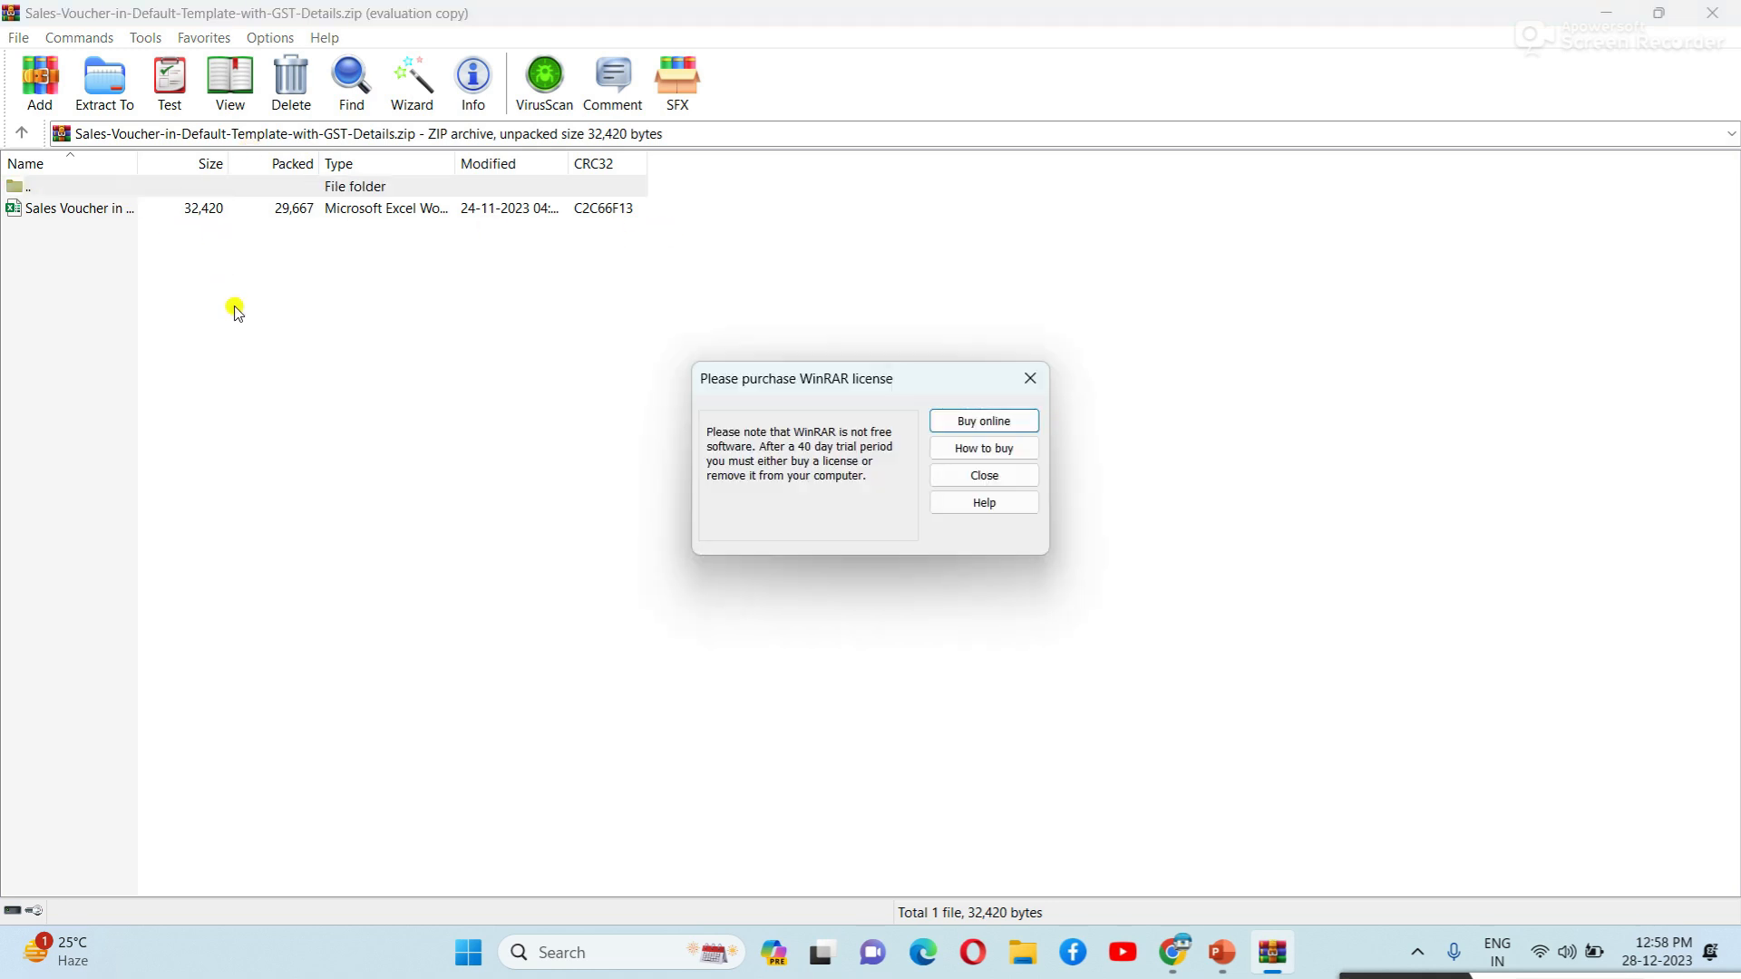
Dismiss the WinRAR licence reminder and open the Sales Voucher in Default Template with GST Details workbook.
click(1030, 378)
key(Down)
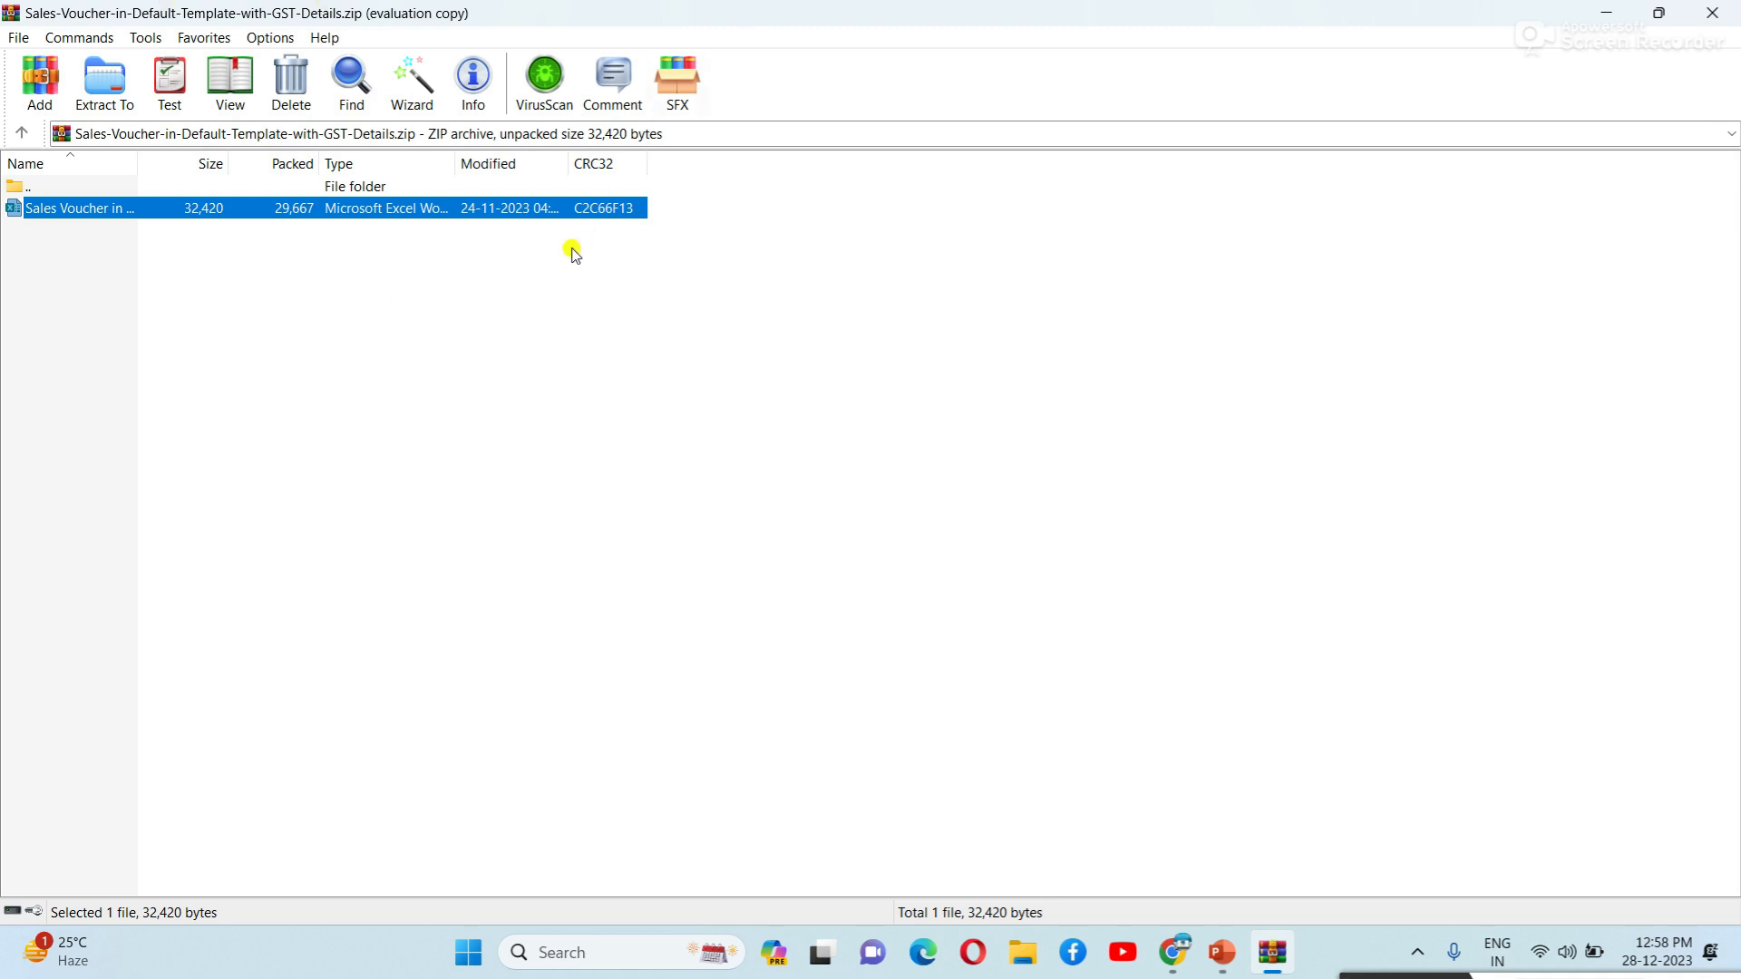
double_click(313, 210)
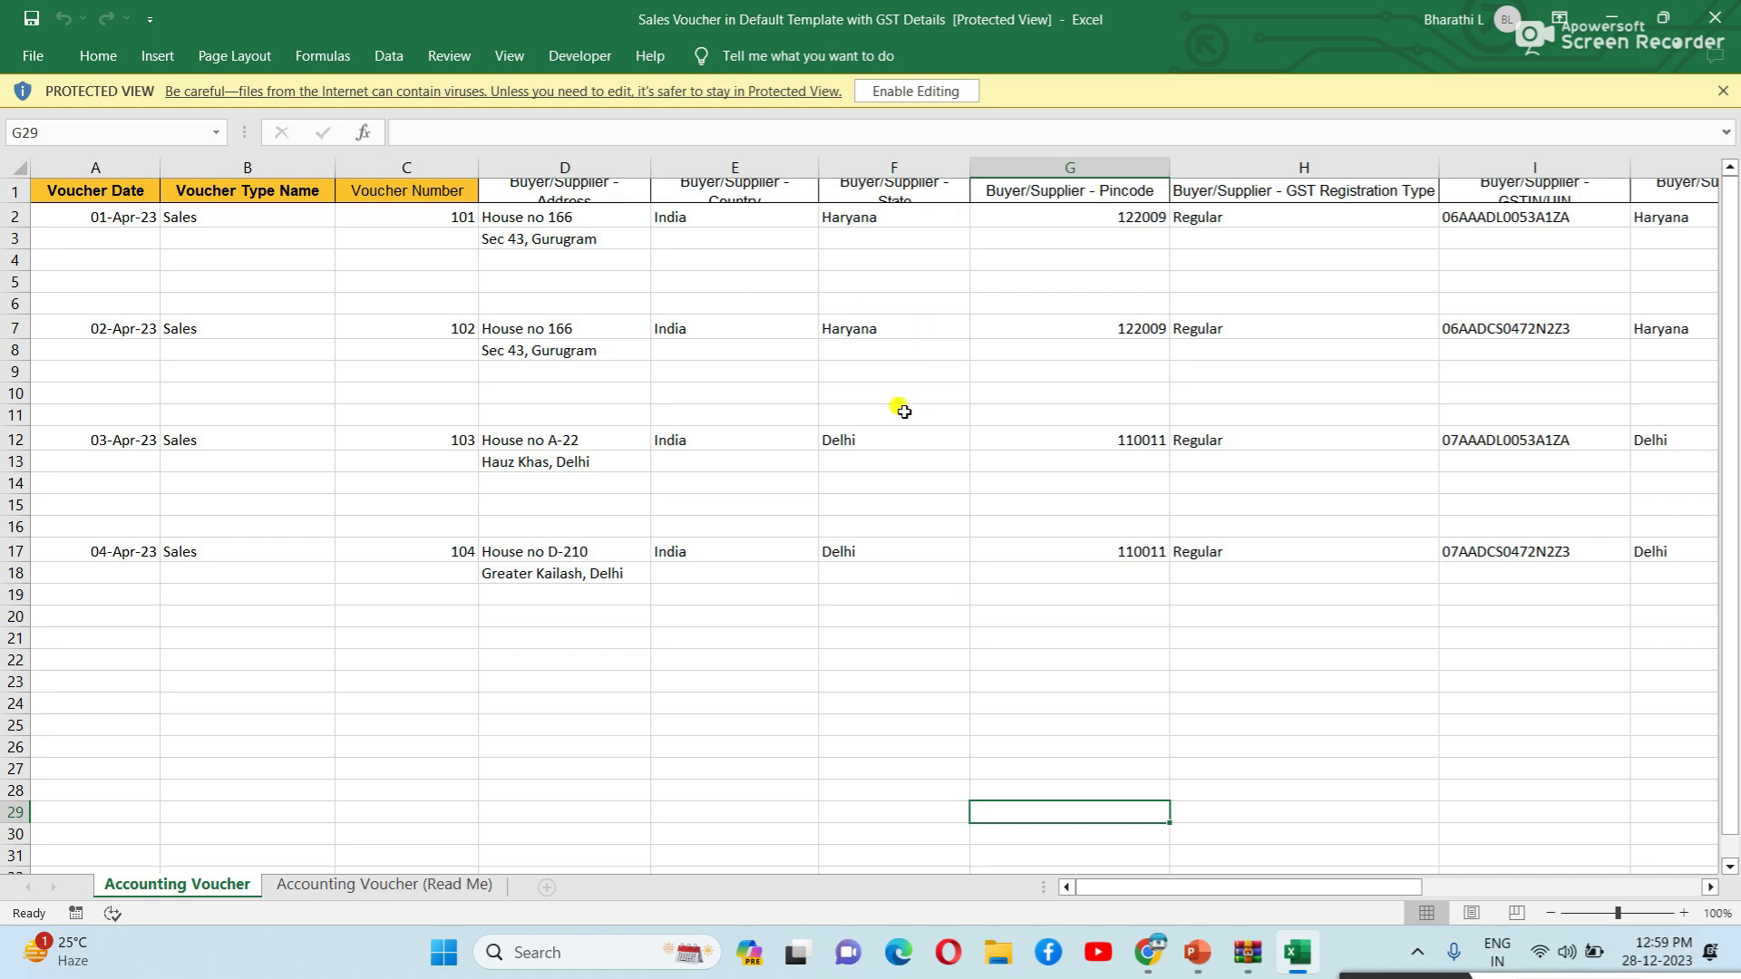
Enable editing in the workbook and enlarge the header row so full column titles show.
click(925, 93)
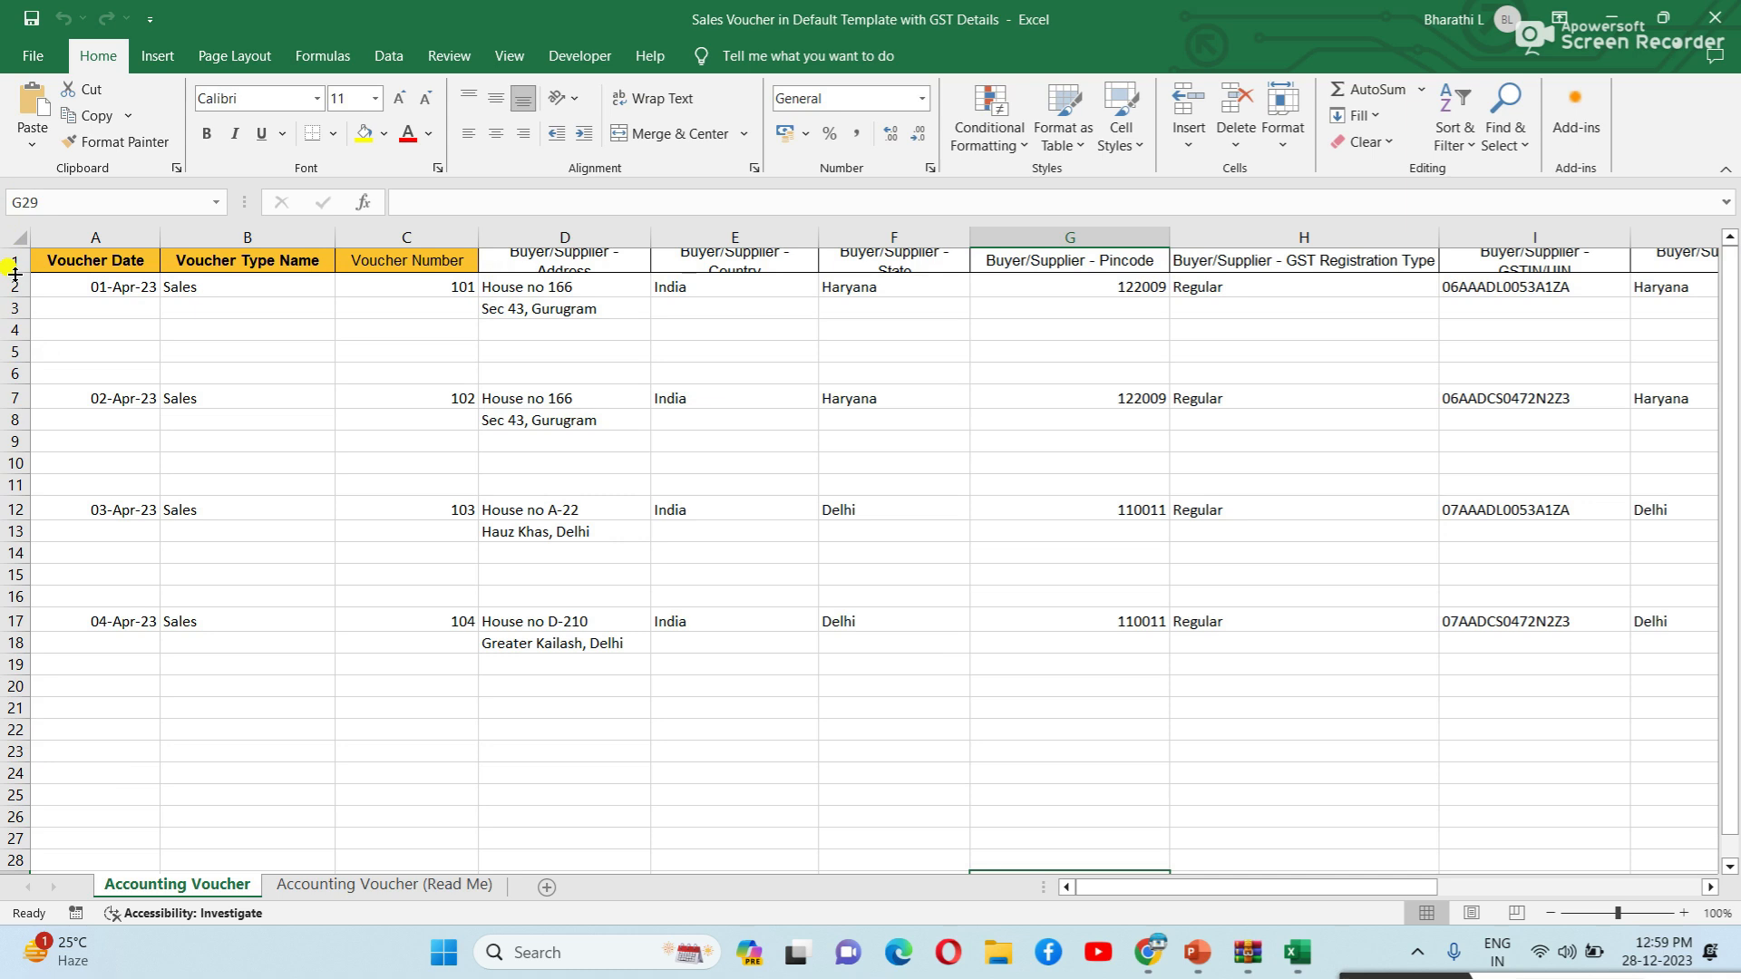
drag(14, 274, 11, 311)
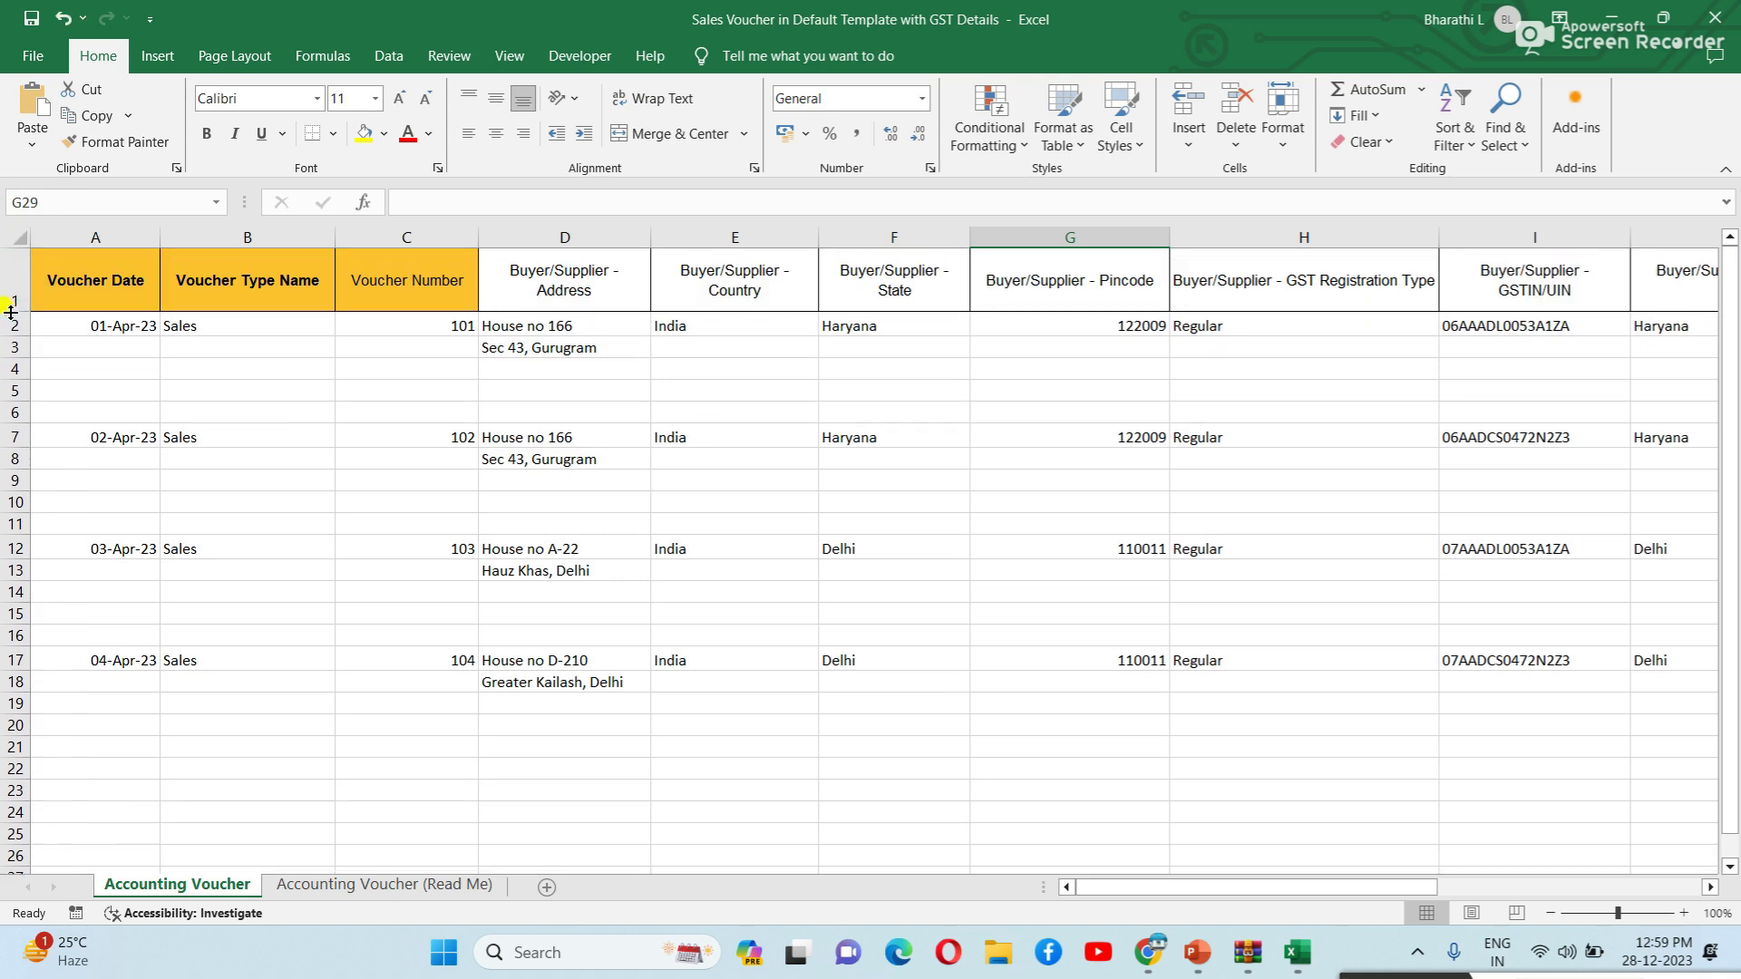
click(357, 403)
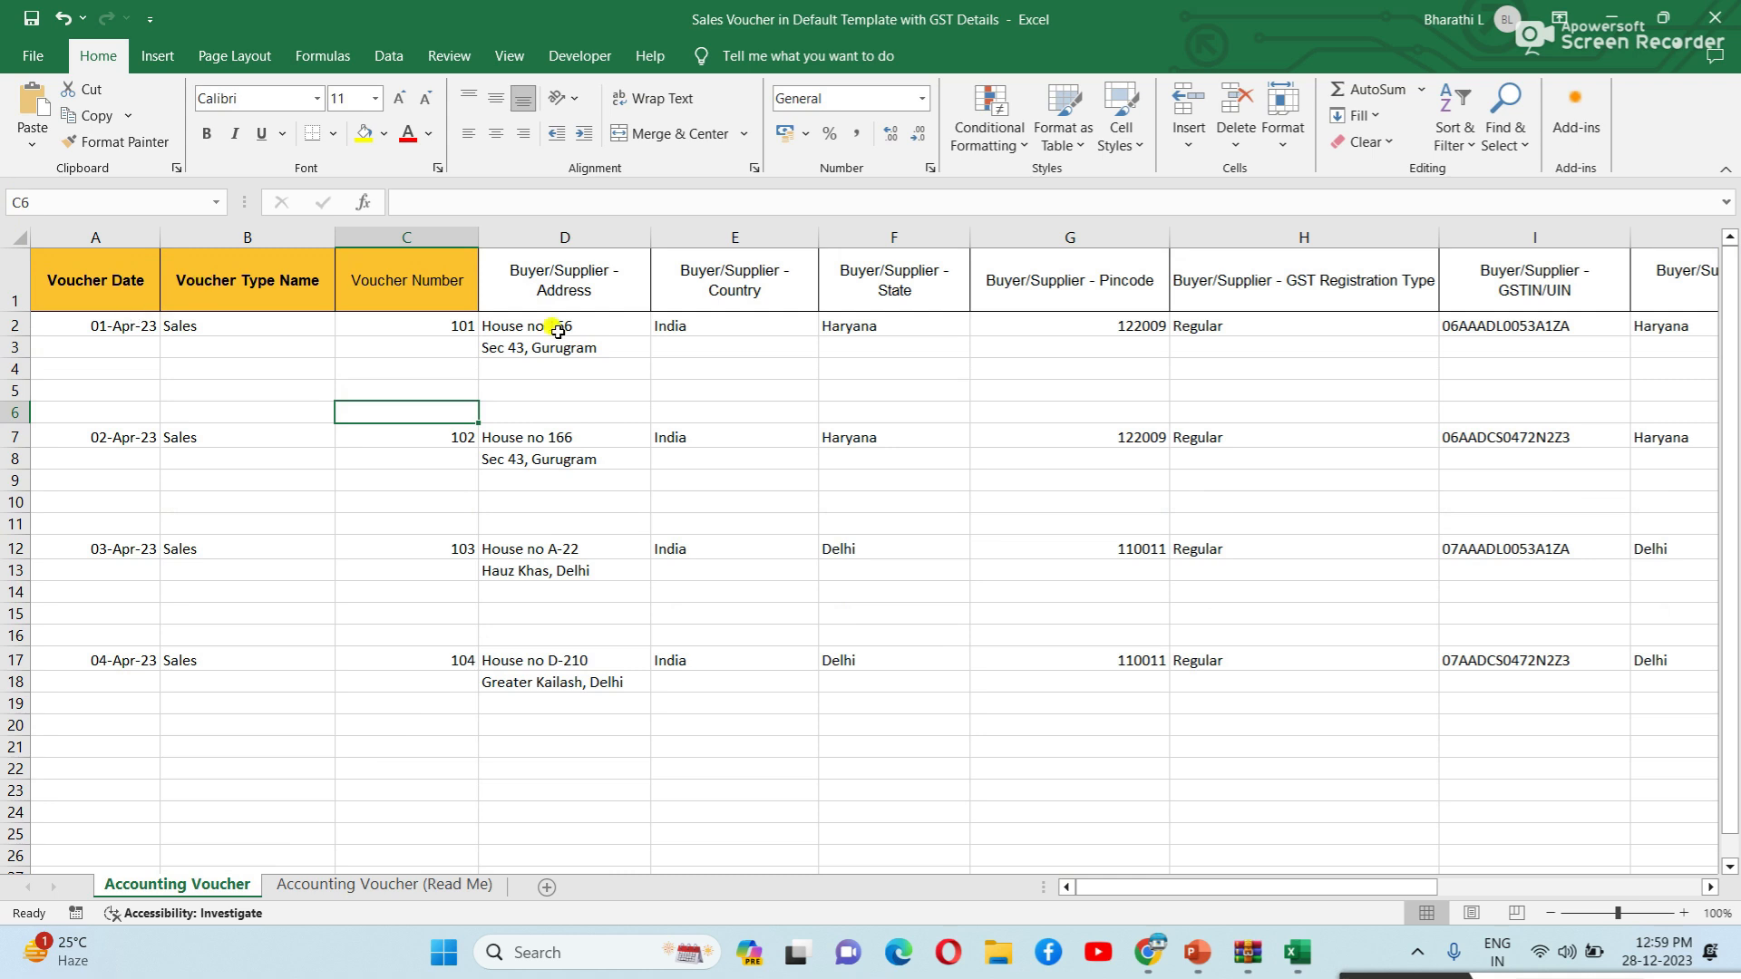
click(371, 699)
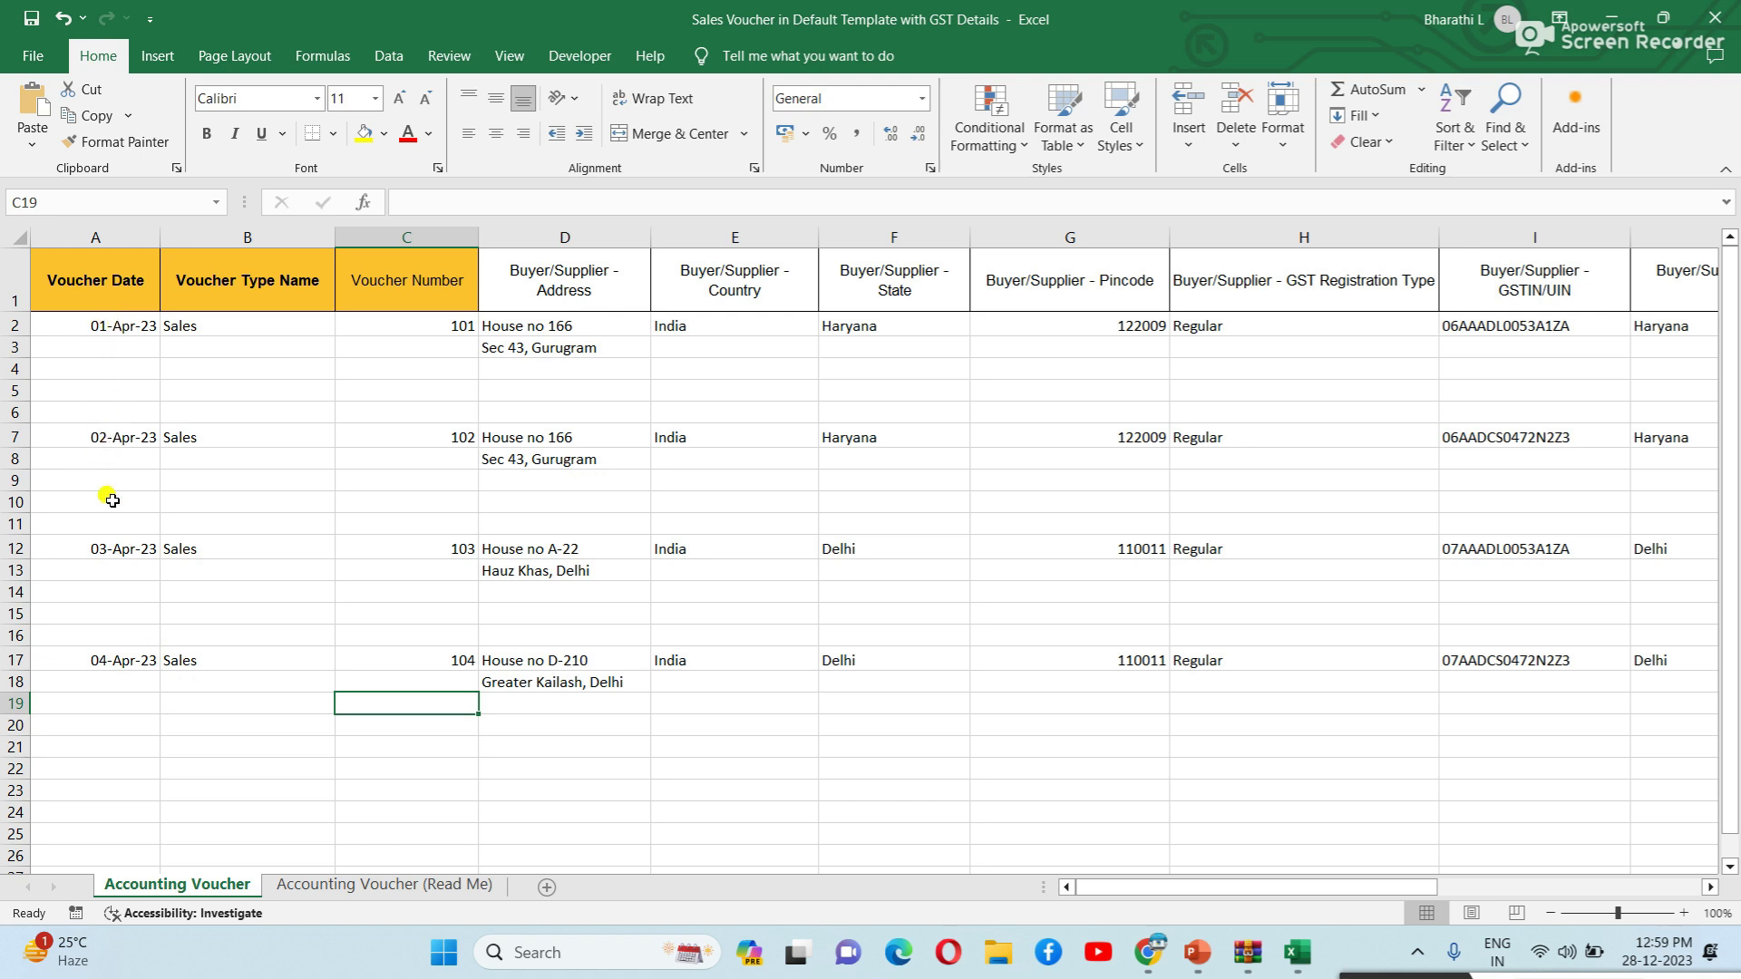
Change voucher 103's date to 01-04-2023 and voucher 104's date to 02-04-2023.
double_click(111, 548)
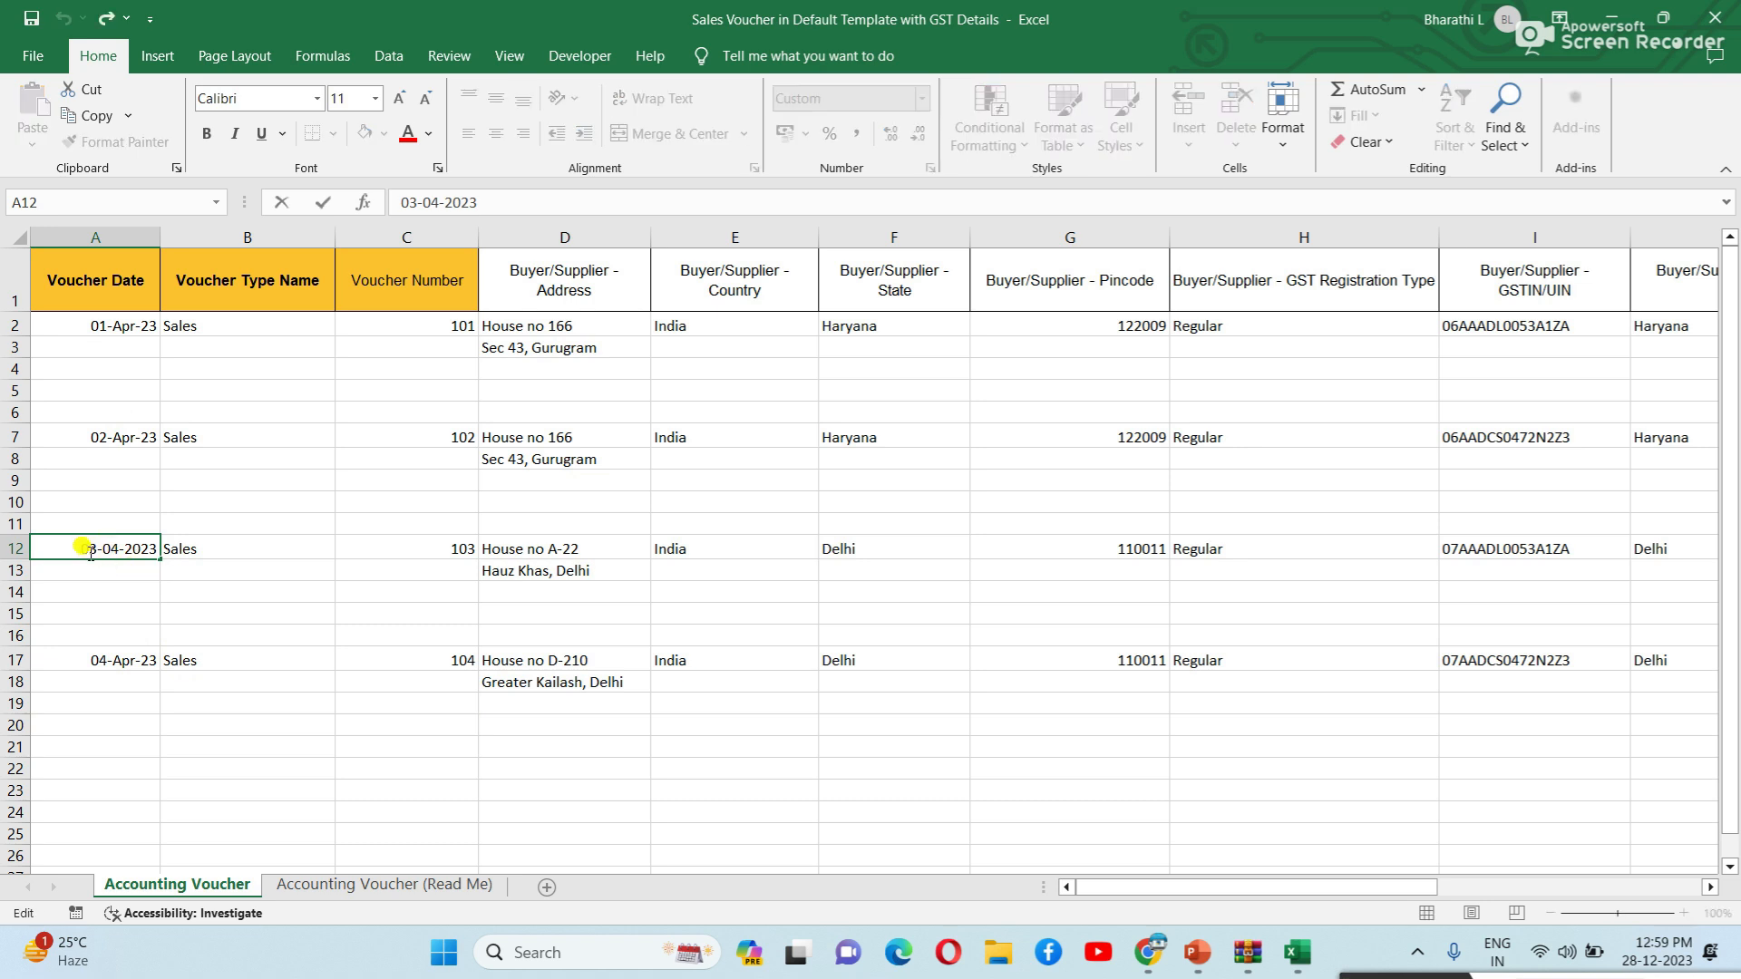
key(BackSpace)
key(BackSpace)
text(01)
click(105, 661)
double_click(105, 661)
key(BackSpace)
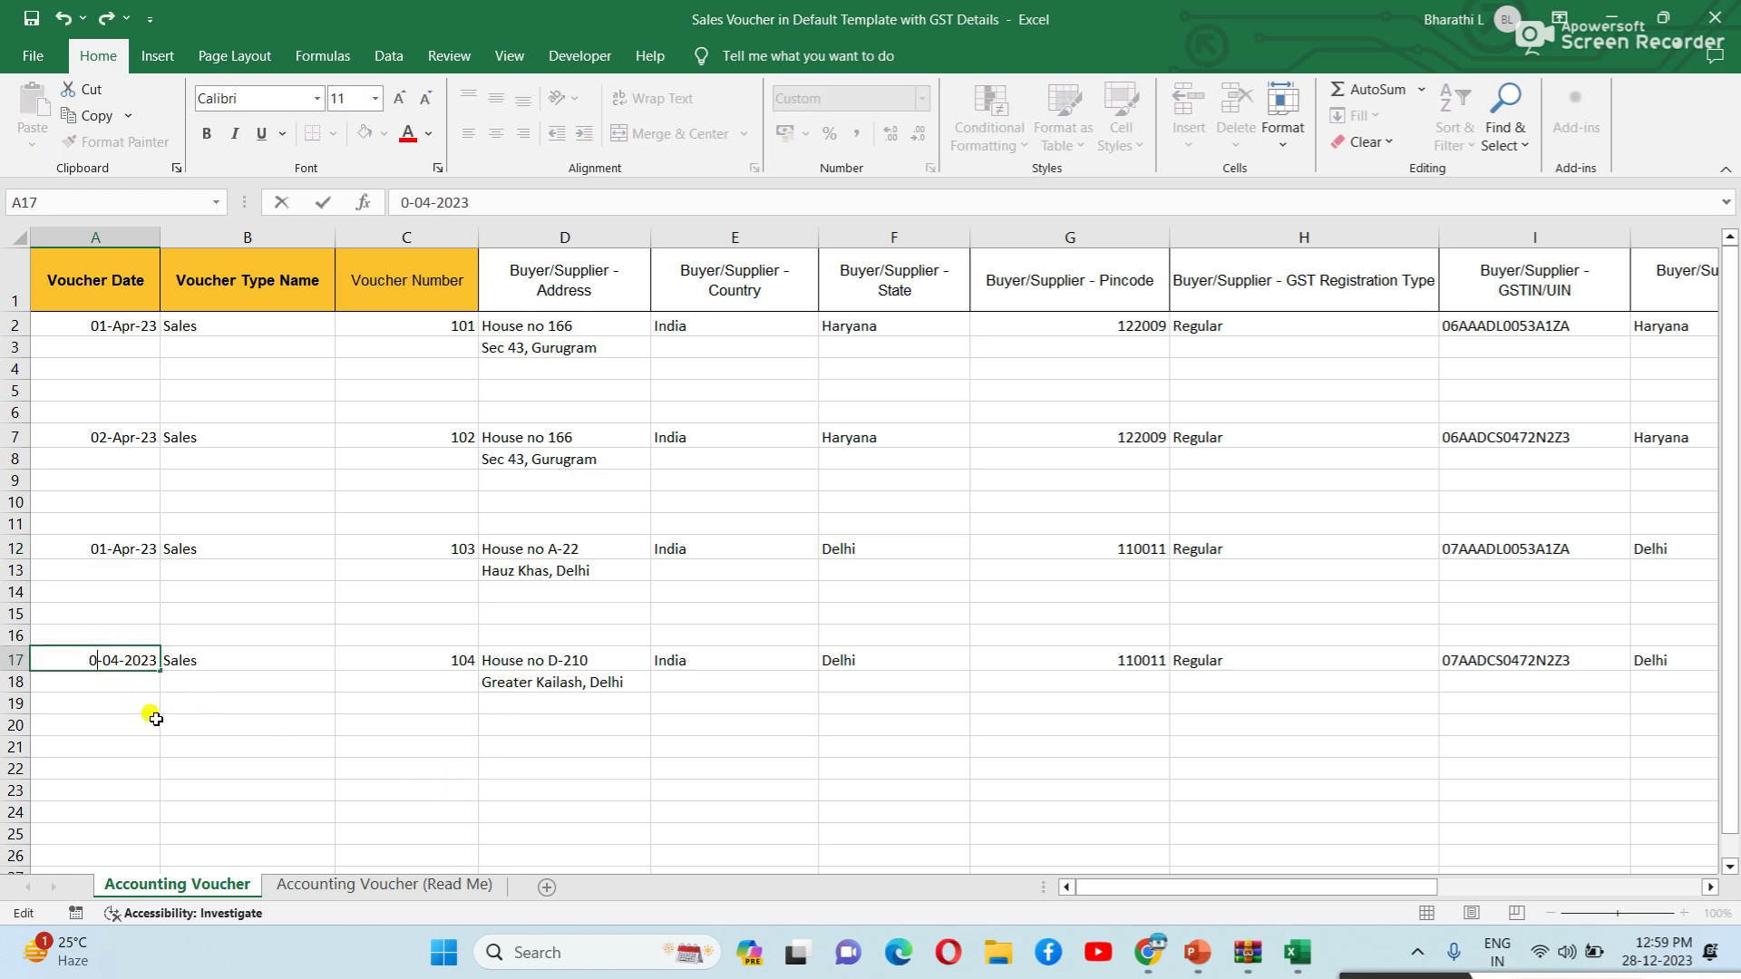
text(2)
key(Return)
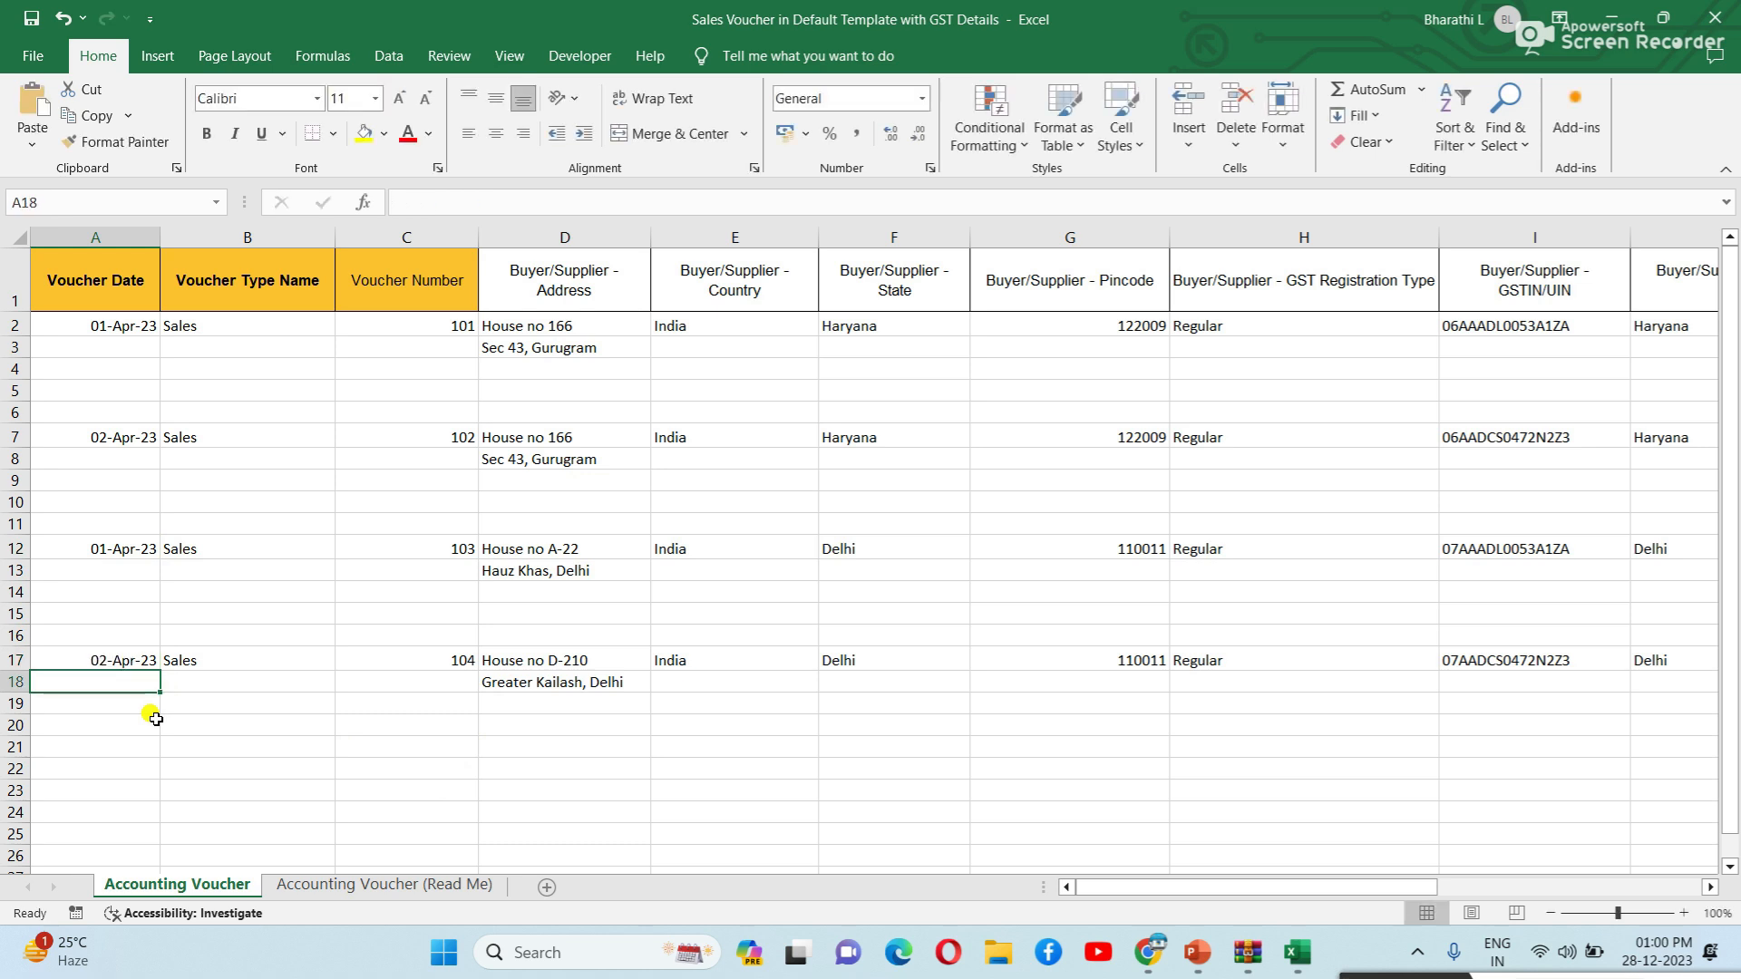
Review the voucher type, voucher number and address cells for vouchers 101–104.
click(233, 474)
click(266, 325)
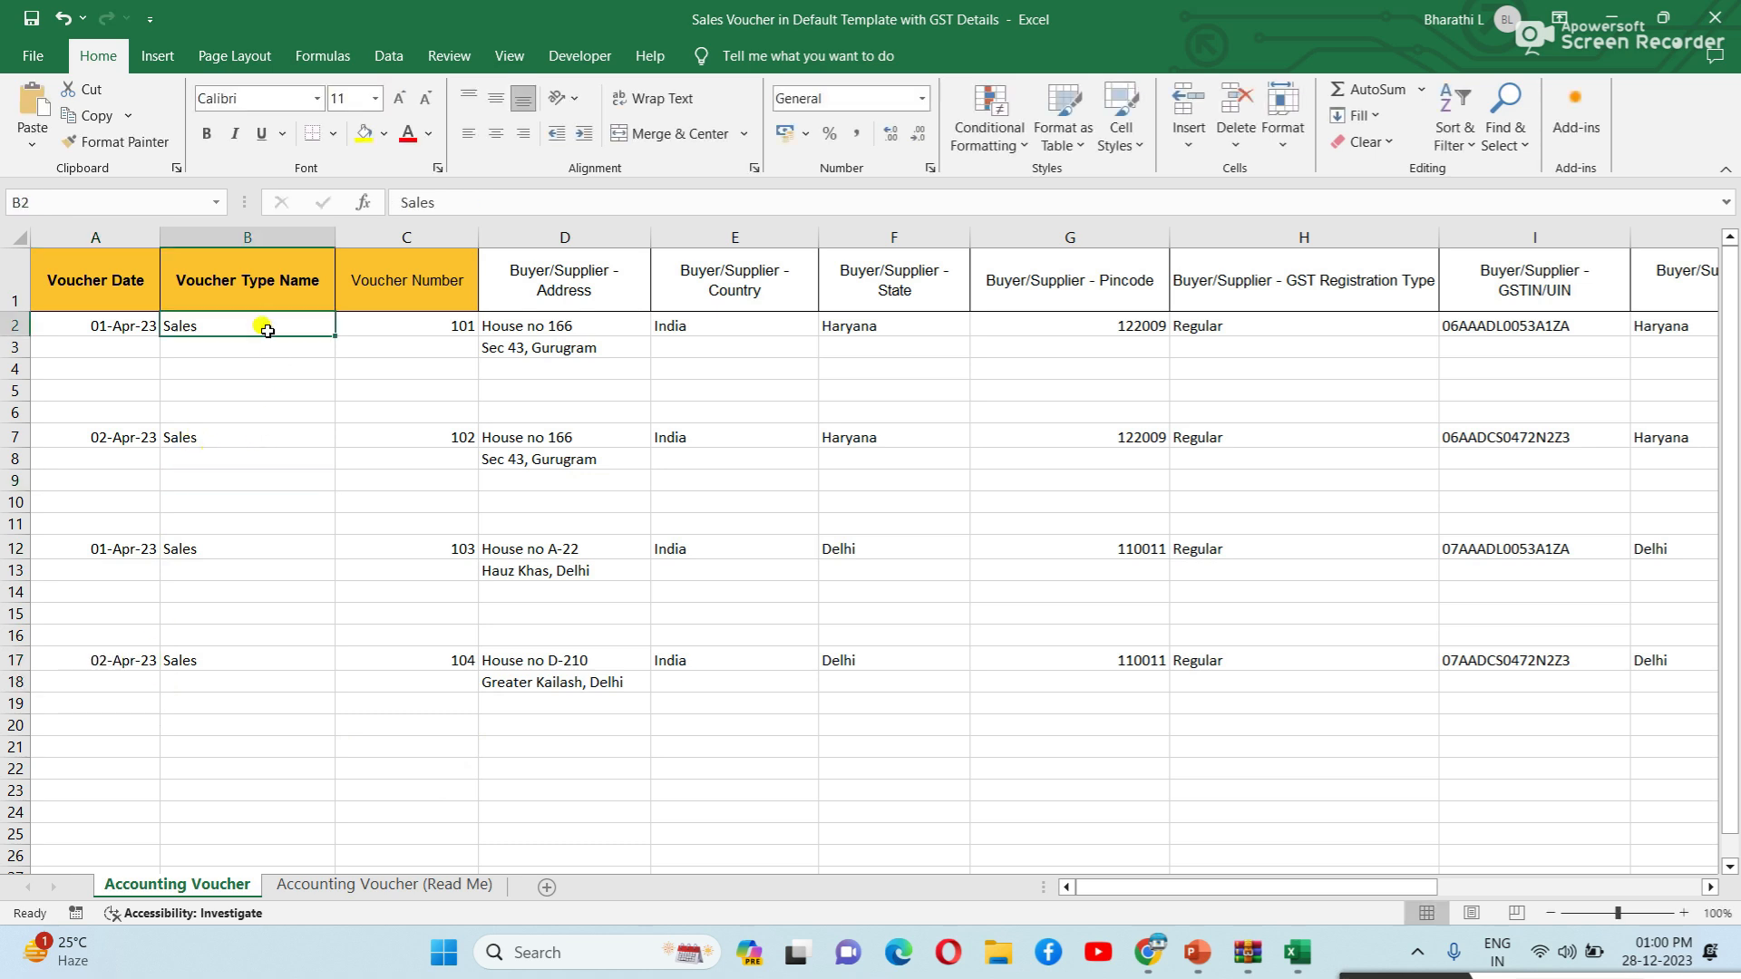
click(256, 438)
click(228, 553)
click(229, 651)
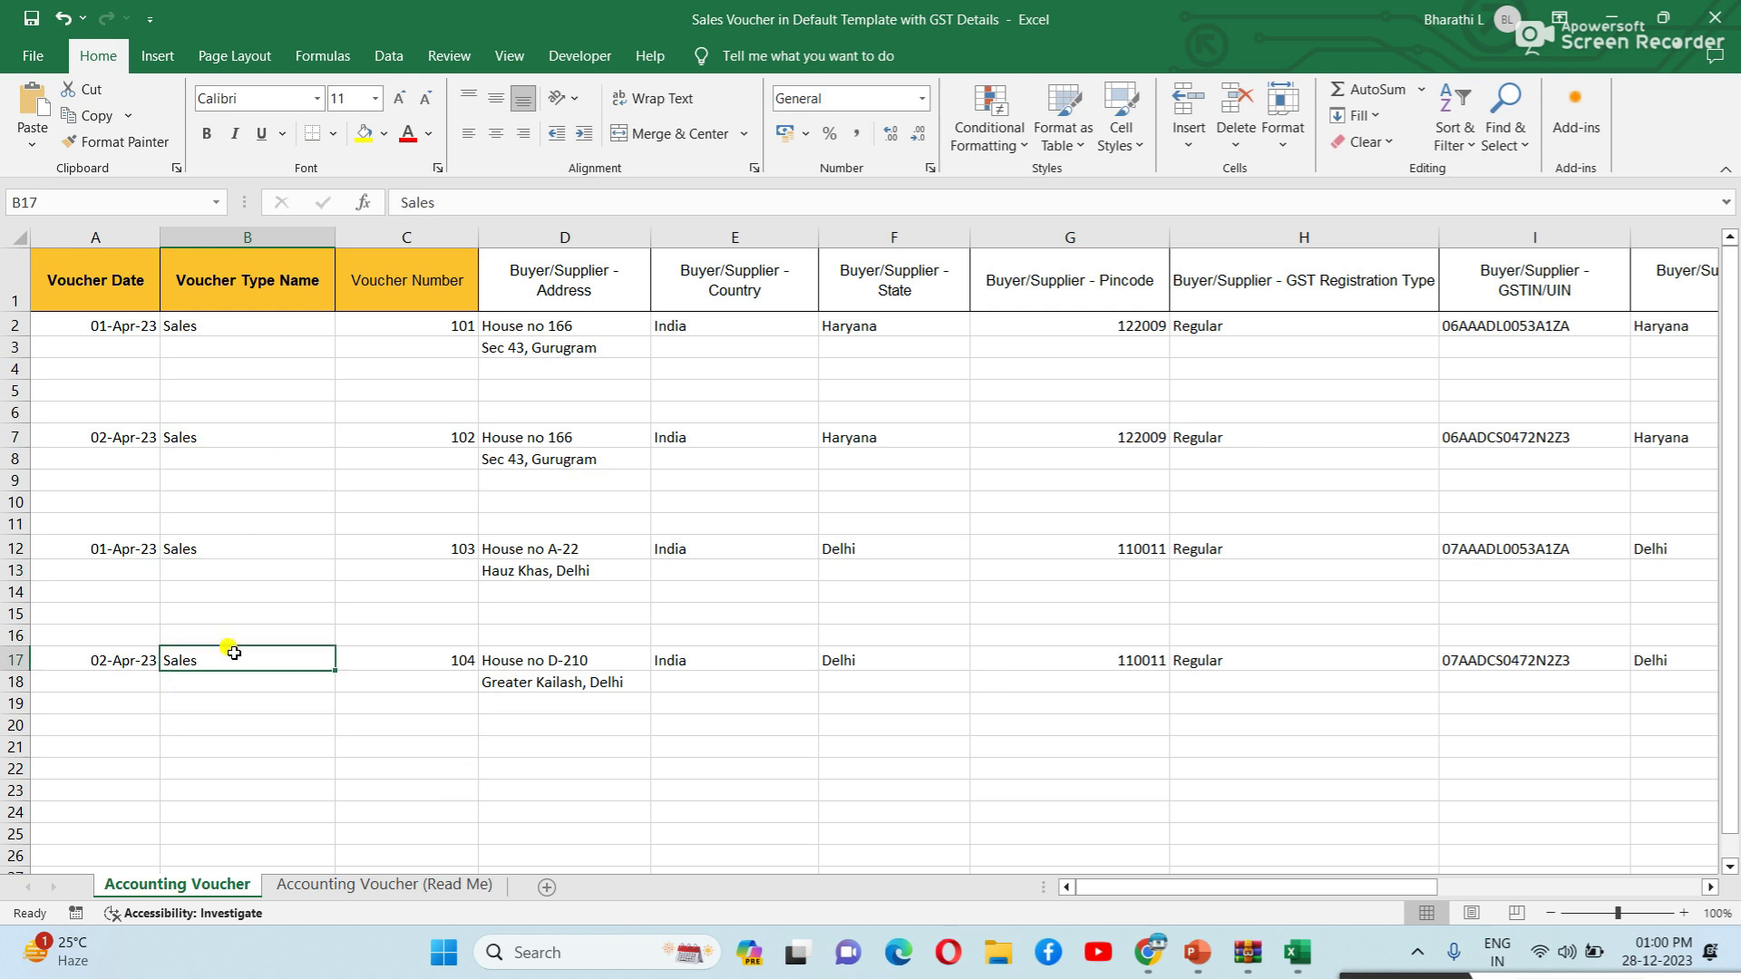
click(447, 321)
click(427, 439)
click(441, 564)
click(433, 679)
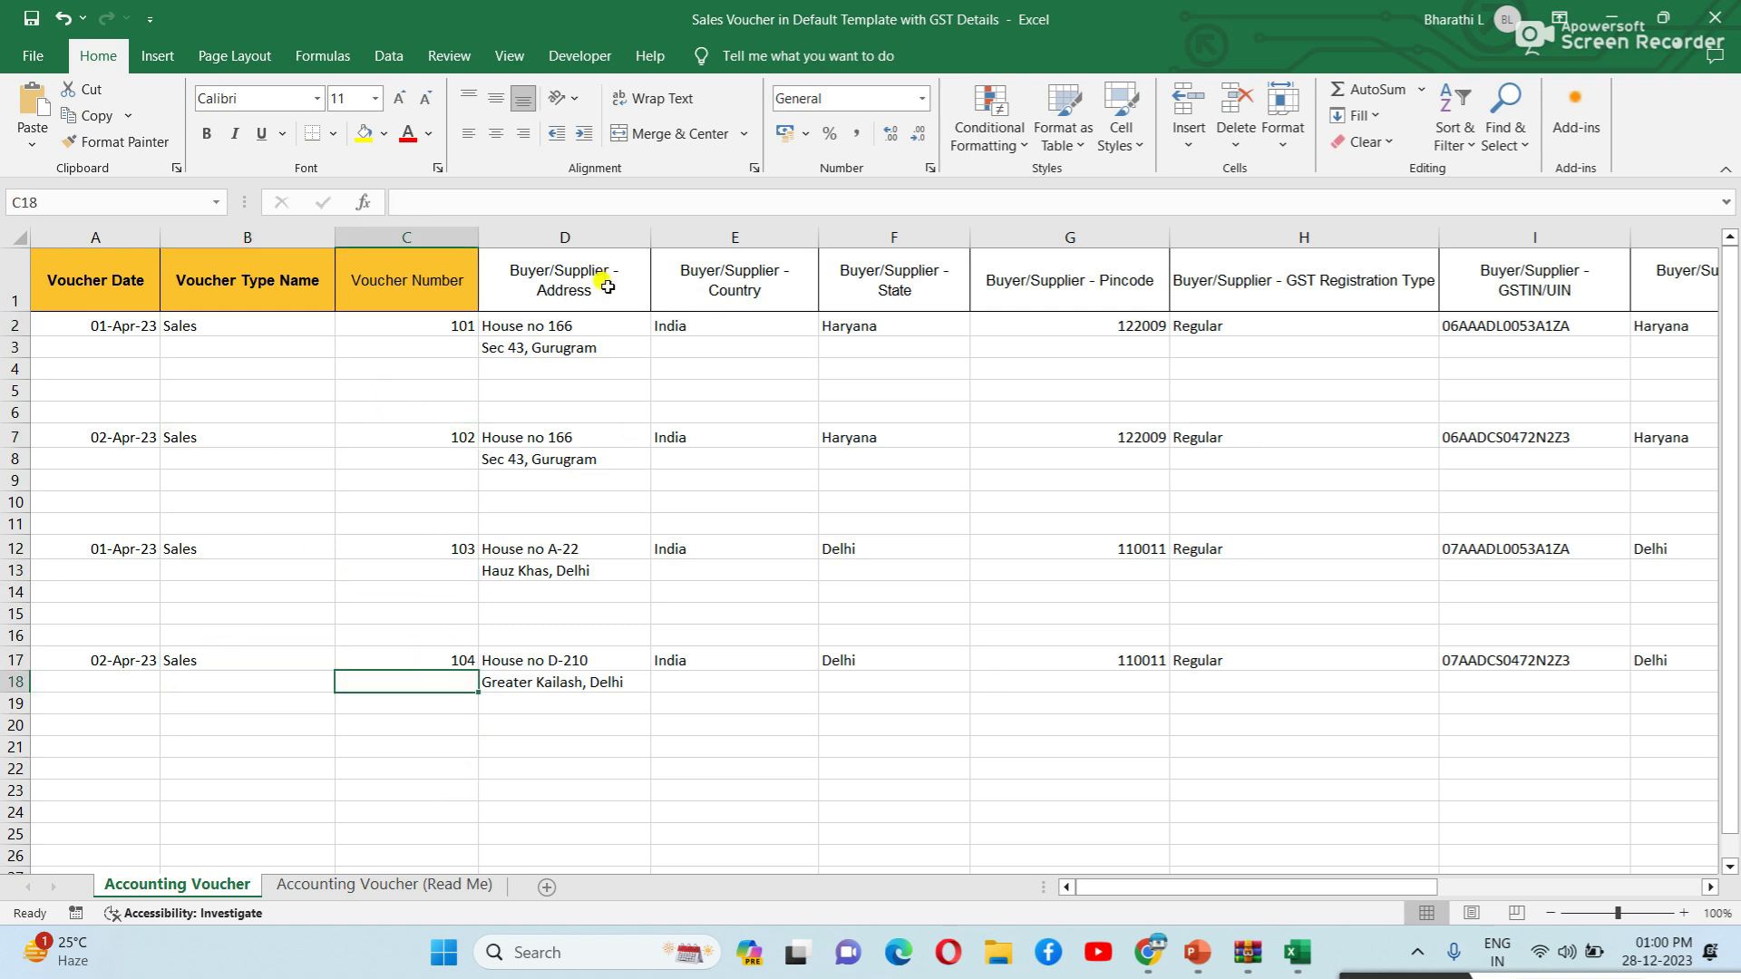
click(596, 334)
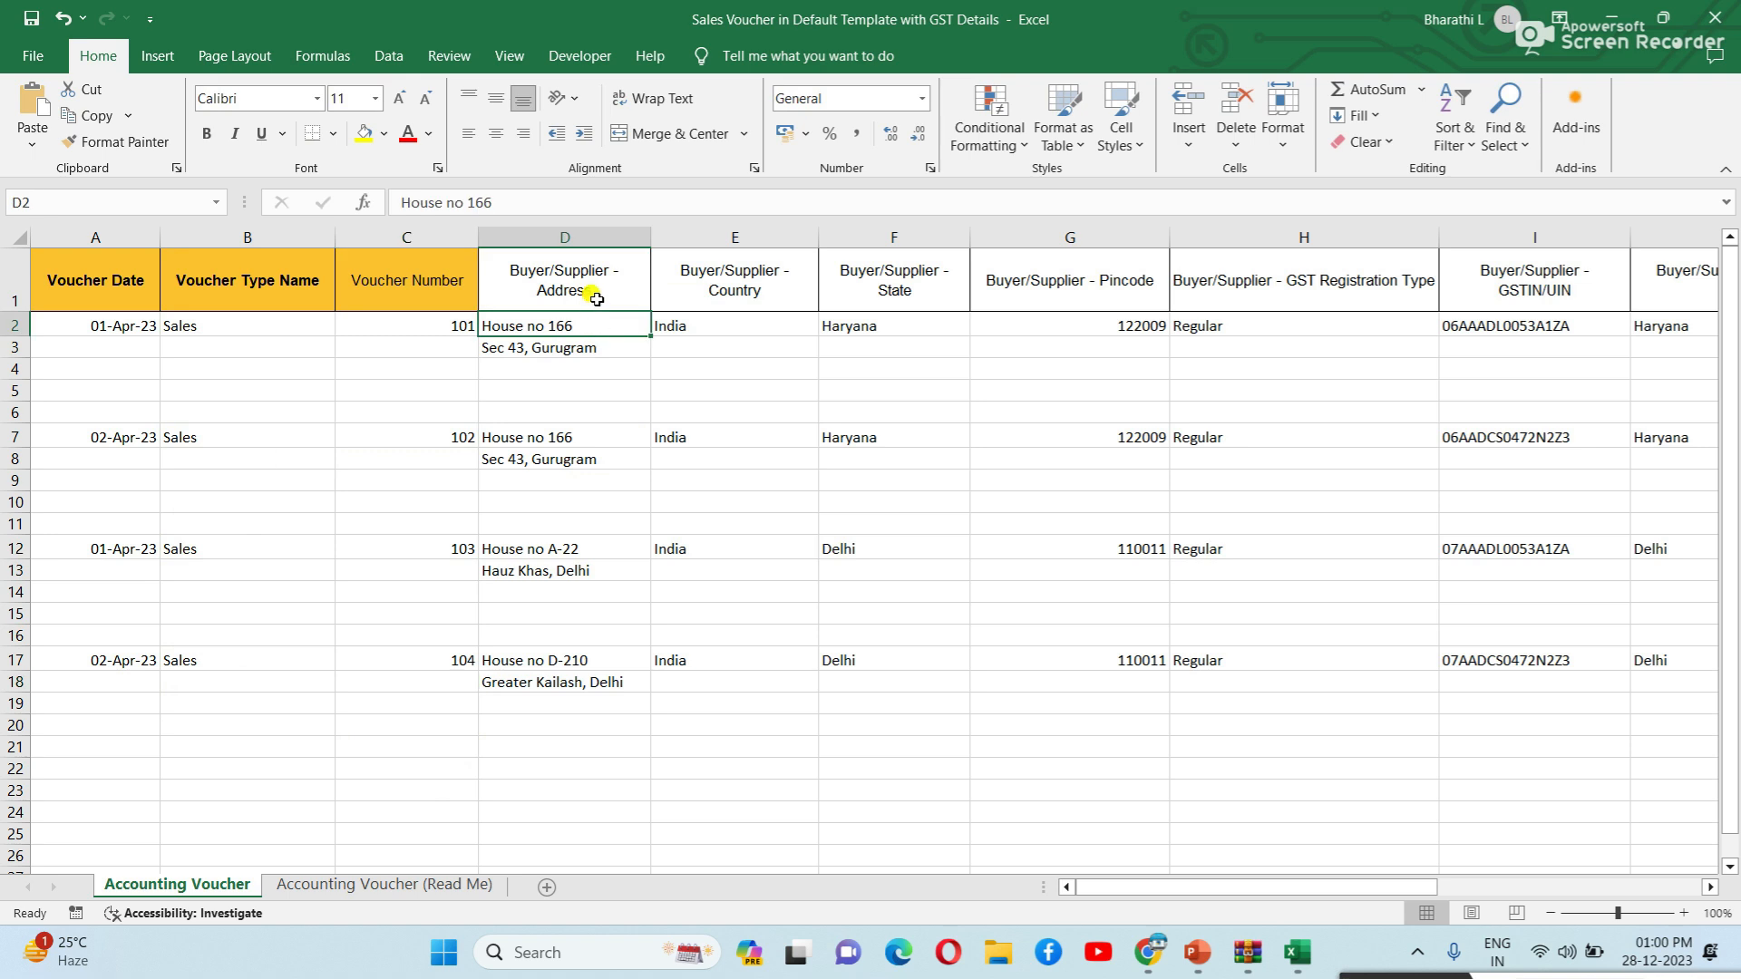
click(583, 347)
click(582, 458)
click(562, 551)
click(569, 658)
click(574, 347)
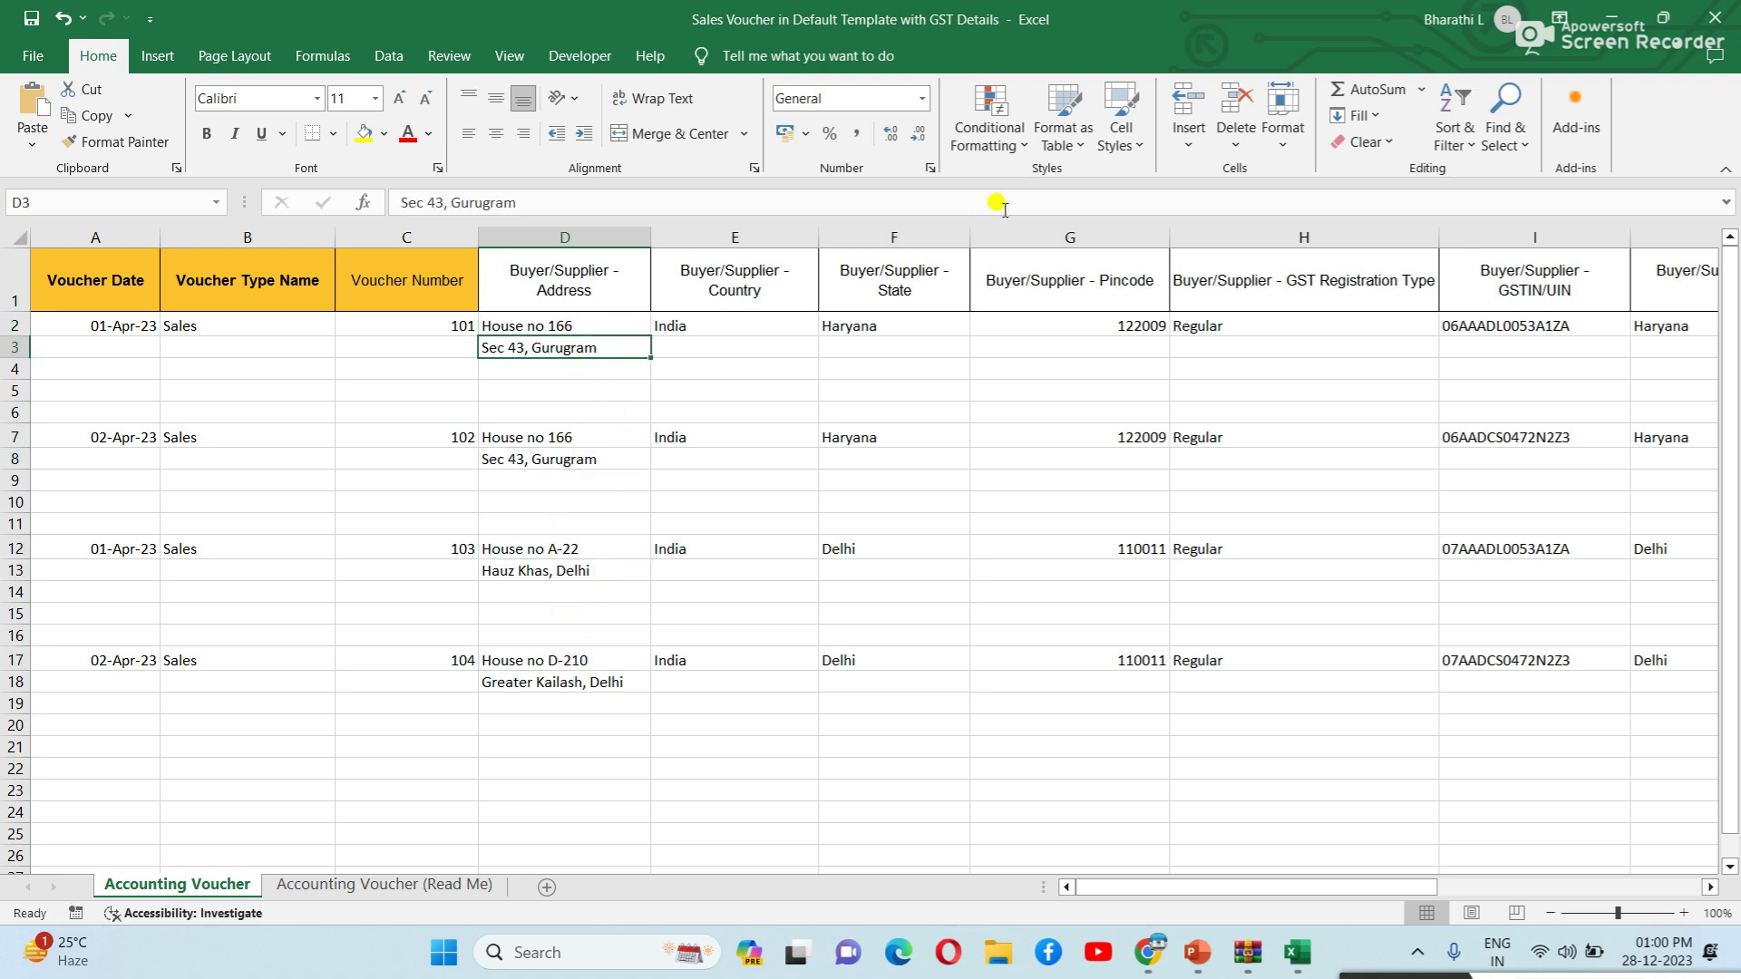
Check each voucher's country and state, comparing the Haryana buyers with the Delhi buyer.
click(759, 328)
click(753, 461)
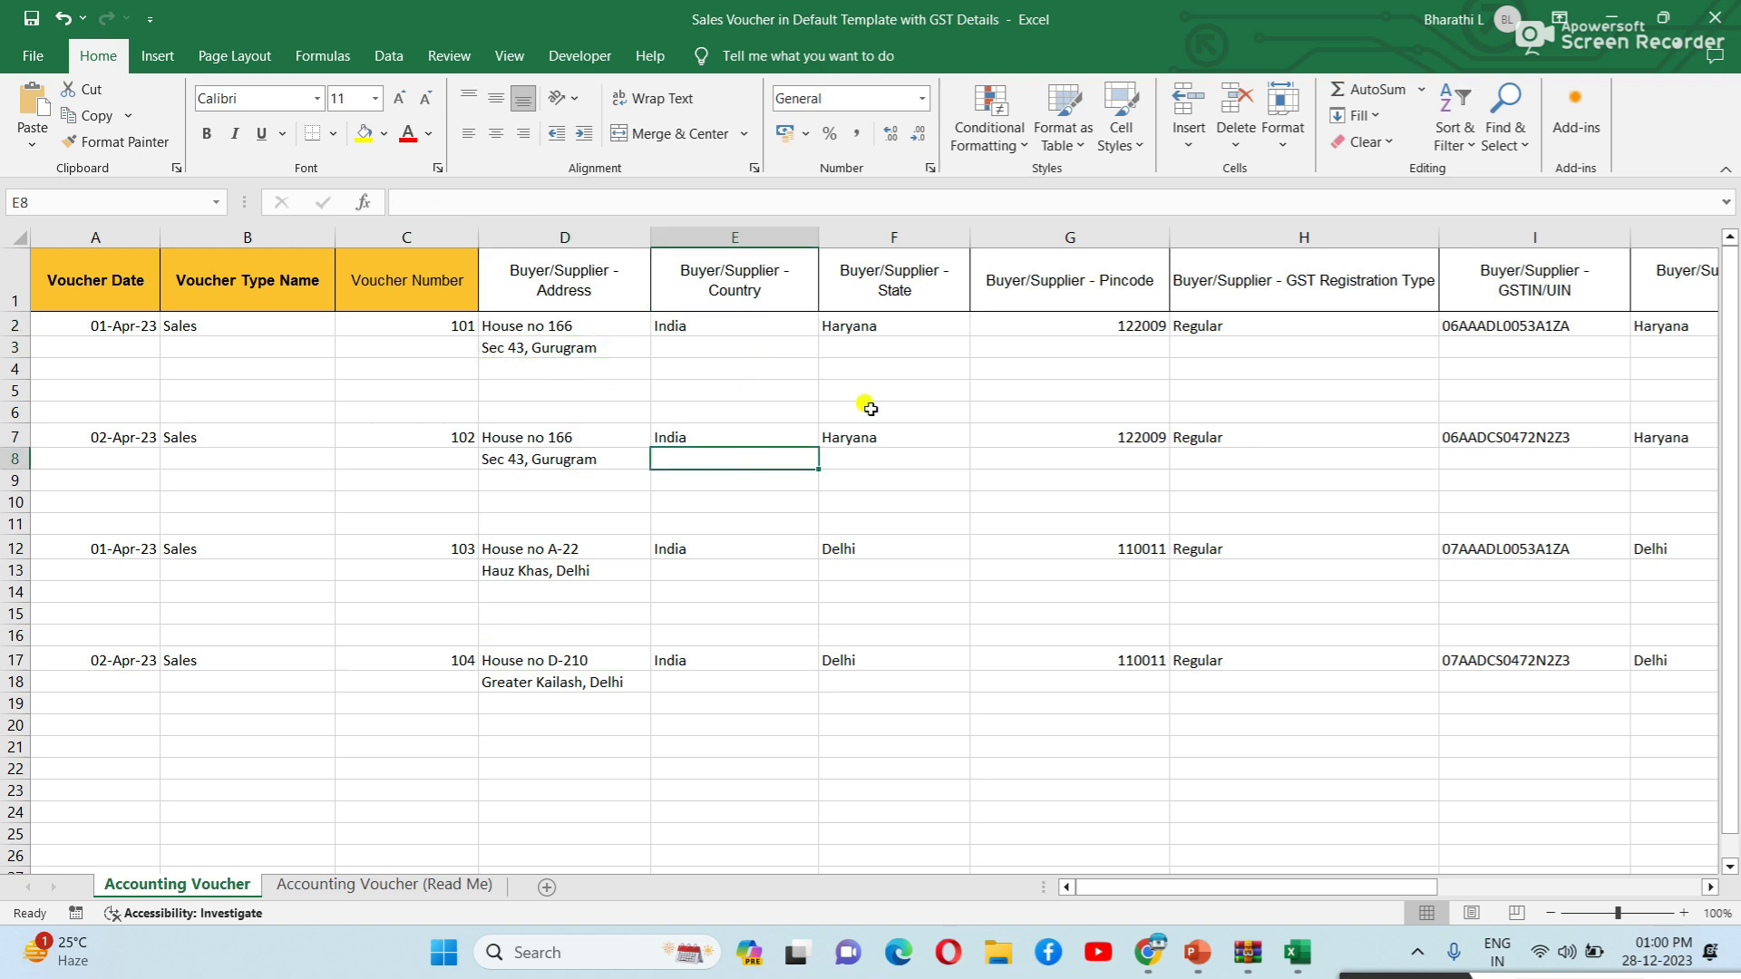
click(935, 335)
click(907, 461)
click(892, 663)
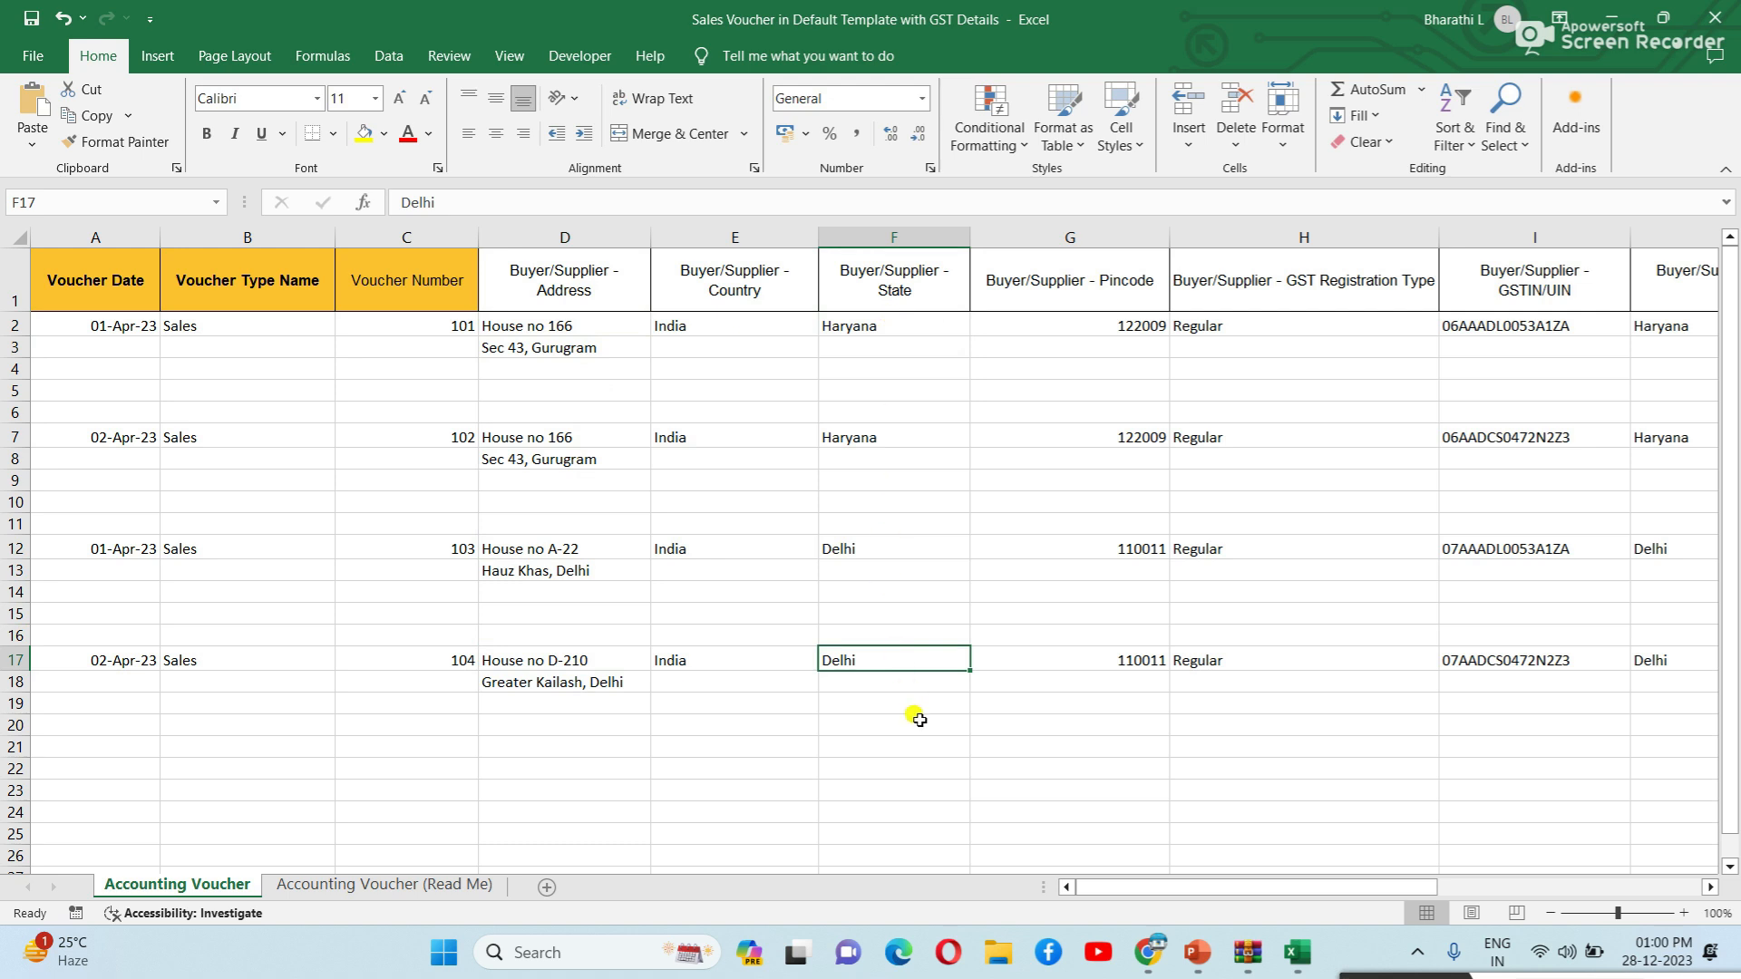
drag(1139, 893, 1212, 894)
click(445, 322)
click(472, 435)
click(473, 566)
click(463, 659)
click(528, 589)
click(490, 320)
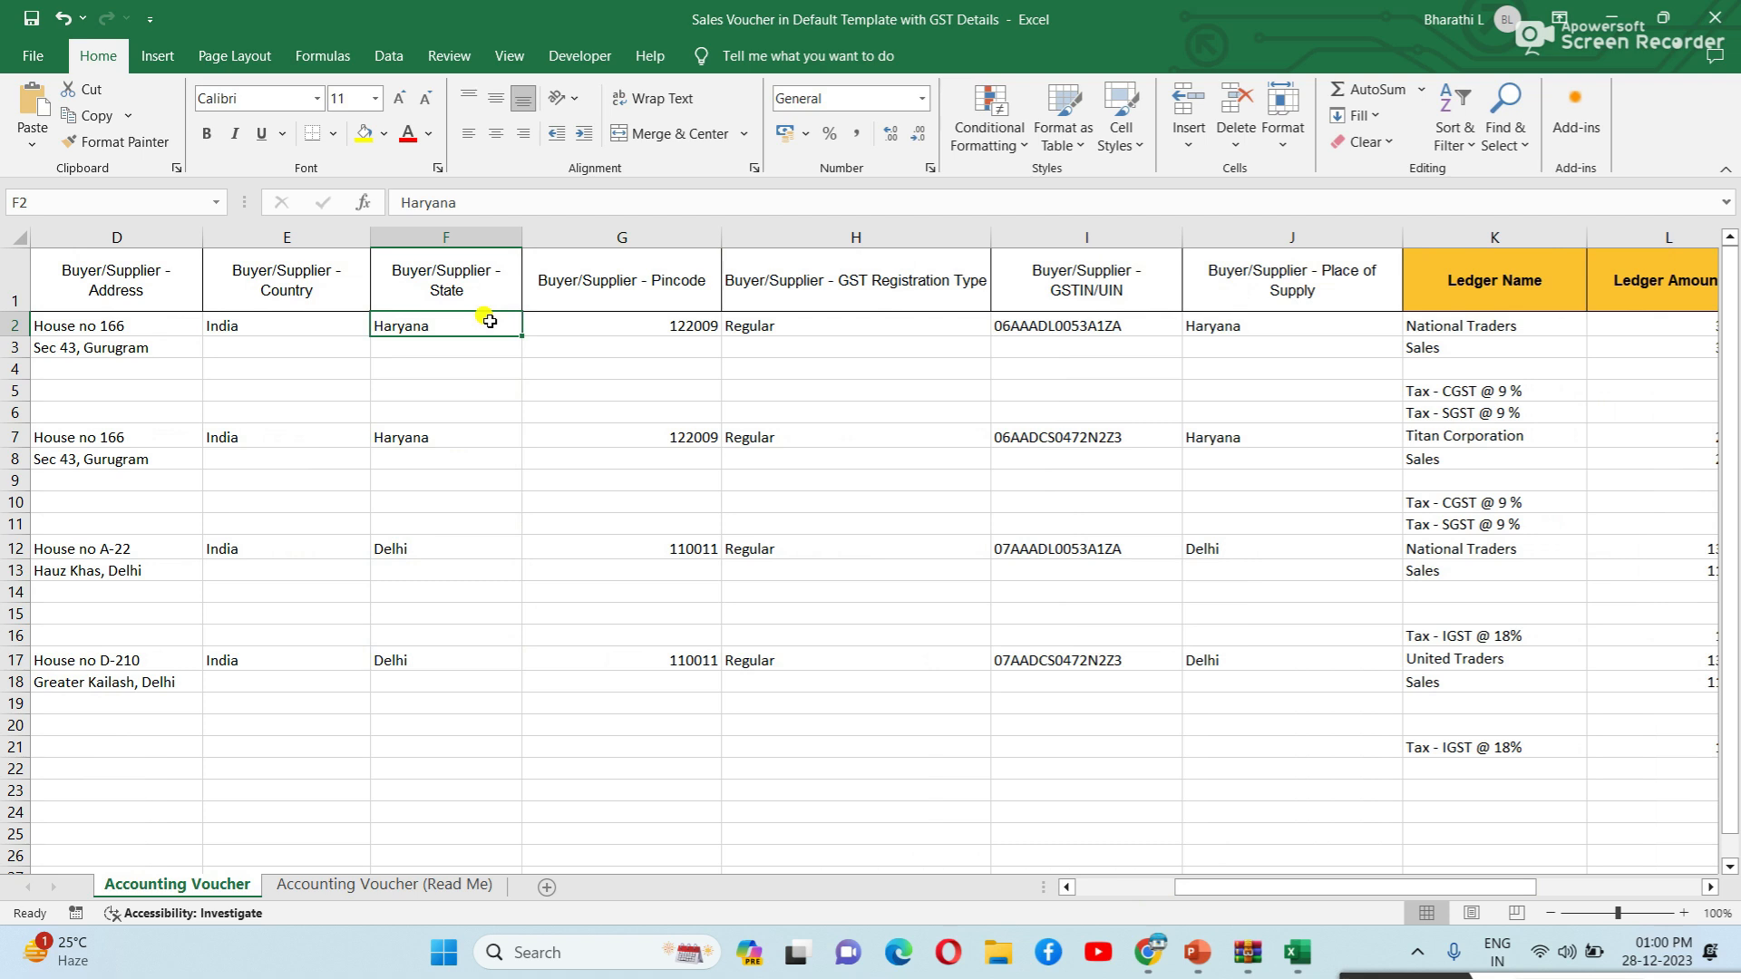
click(628, 324)
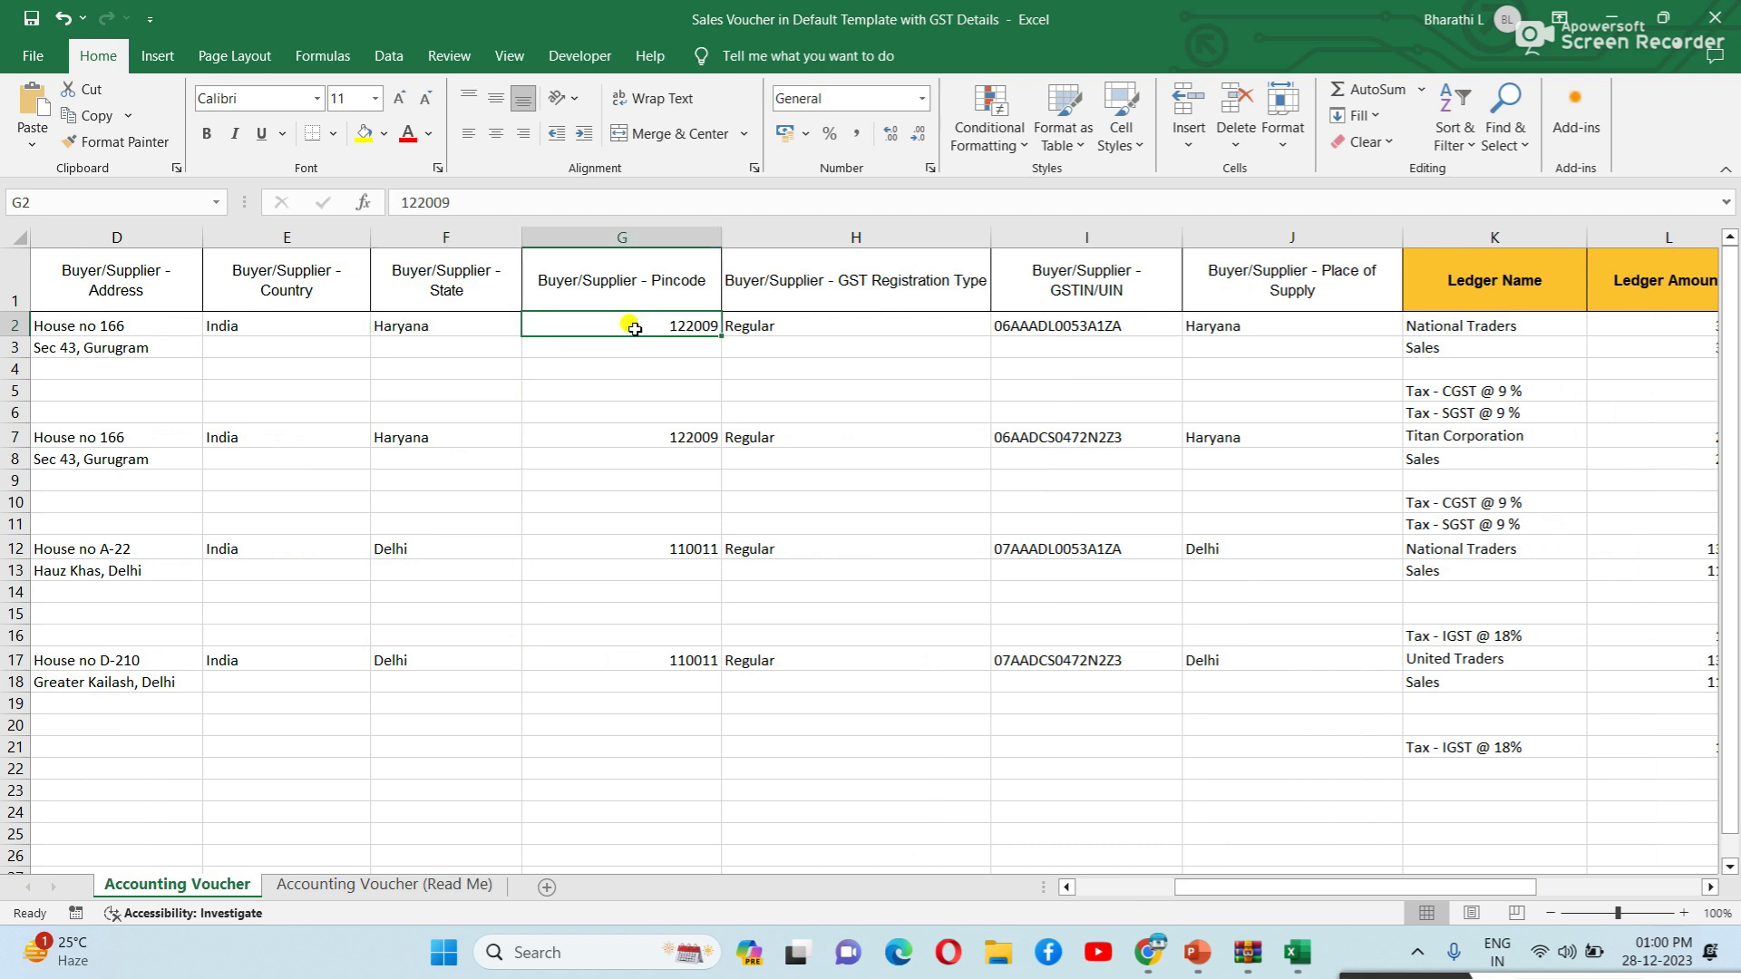
click(617, 448)
click(636, 590)
click(650, 700)
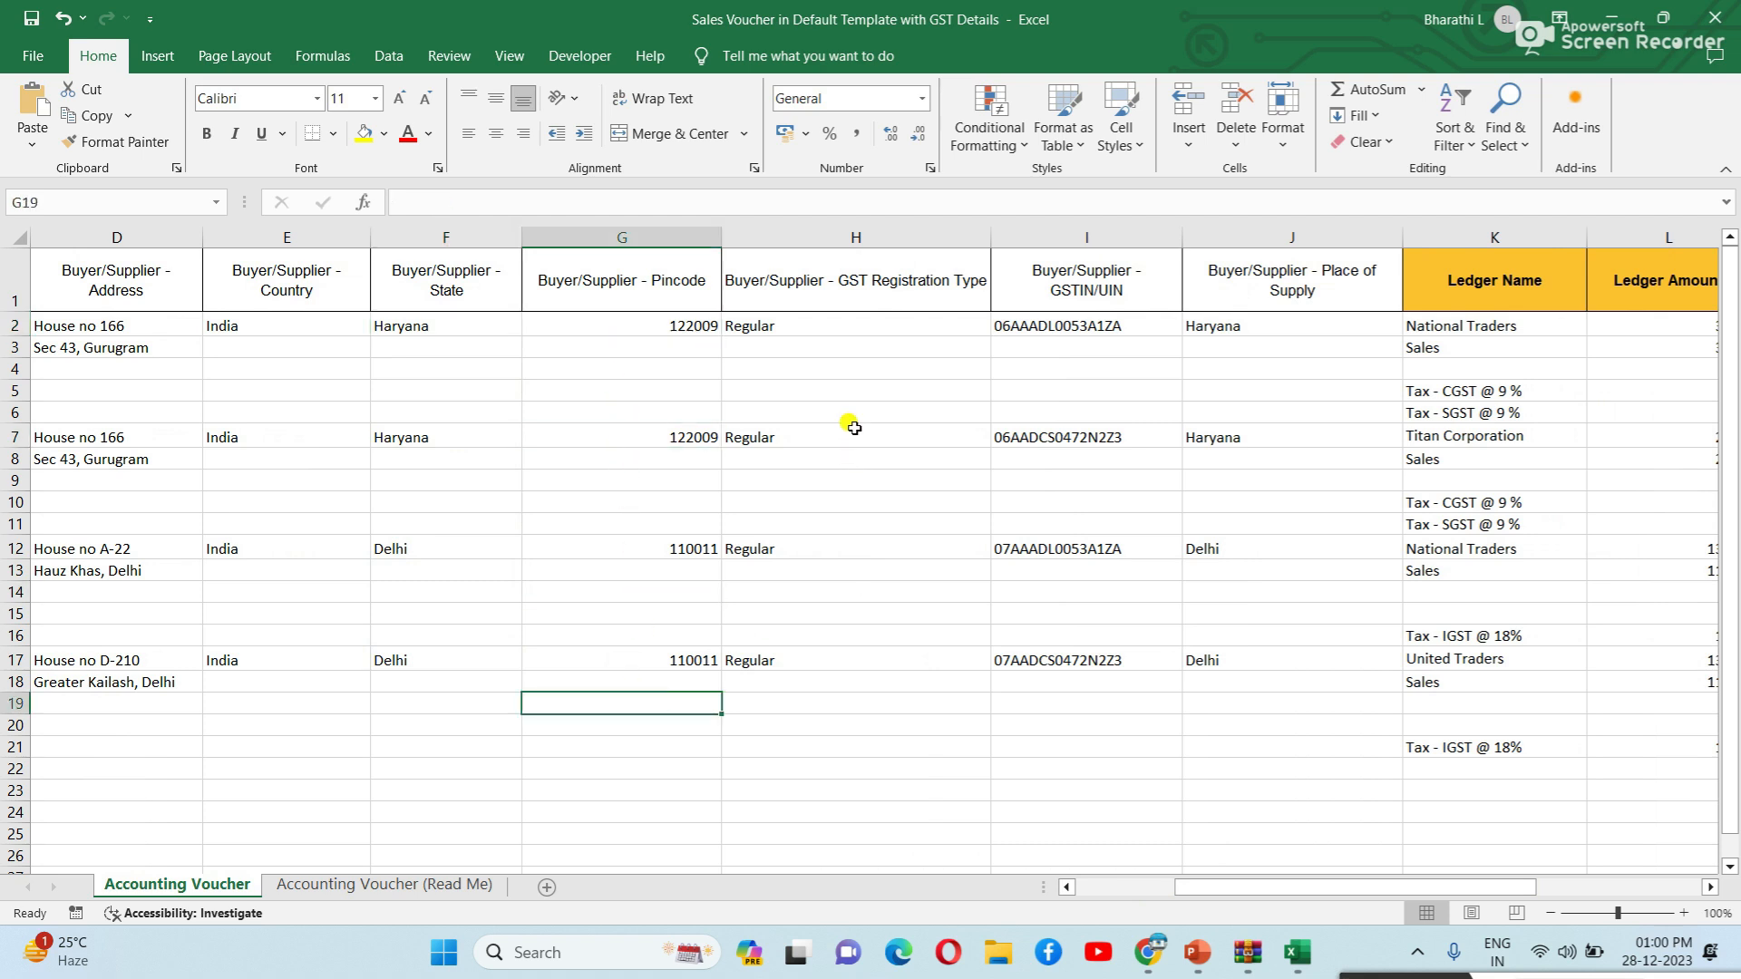
click(861, 349)
click(838, 440)
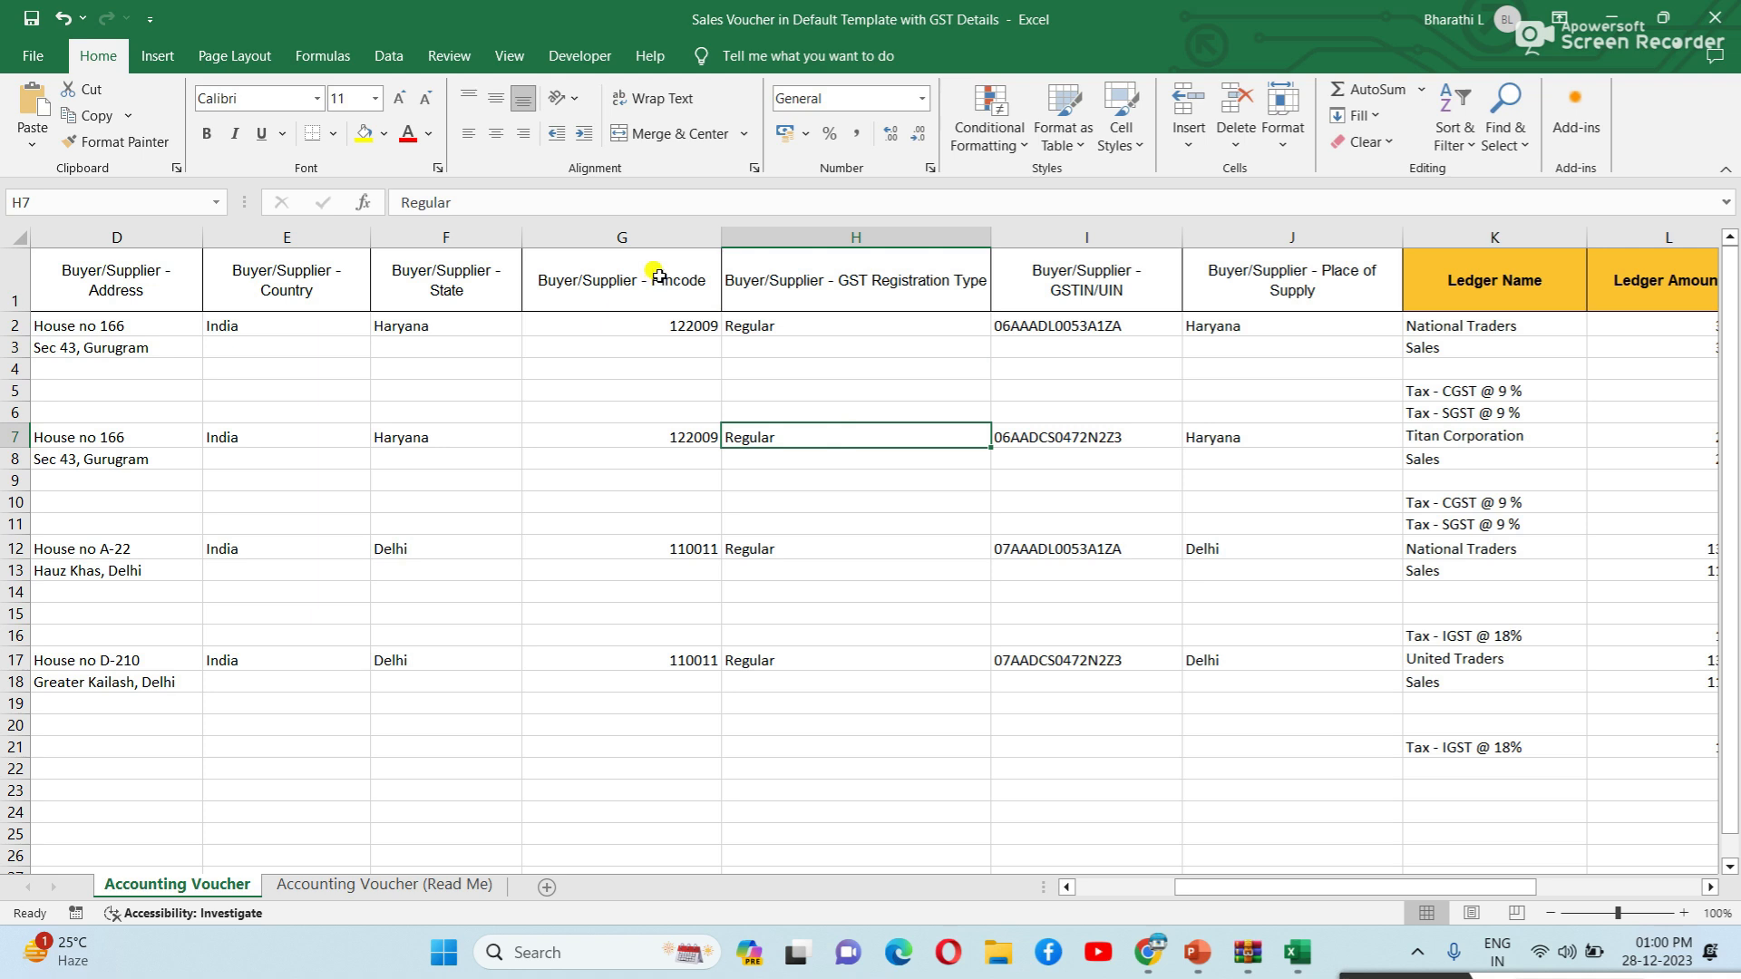
click(791, 323)
click(781, 456)
click(789, 325)
click(782, 437)
click(776, 572)
click(773, 682)
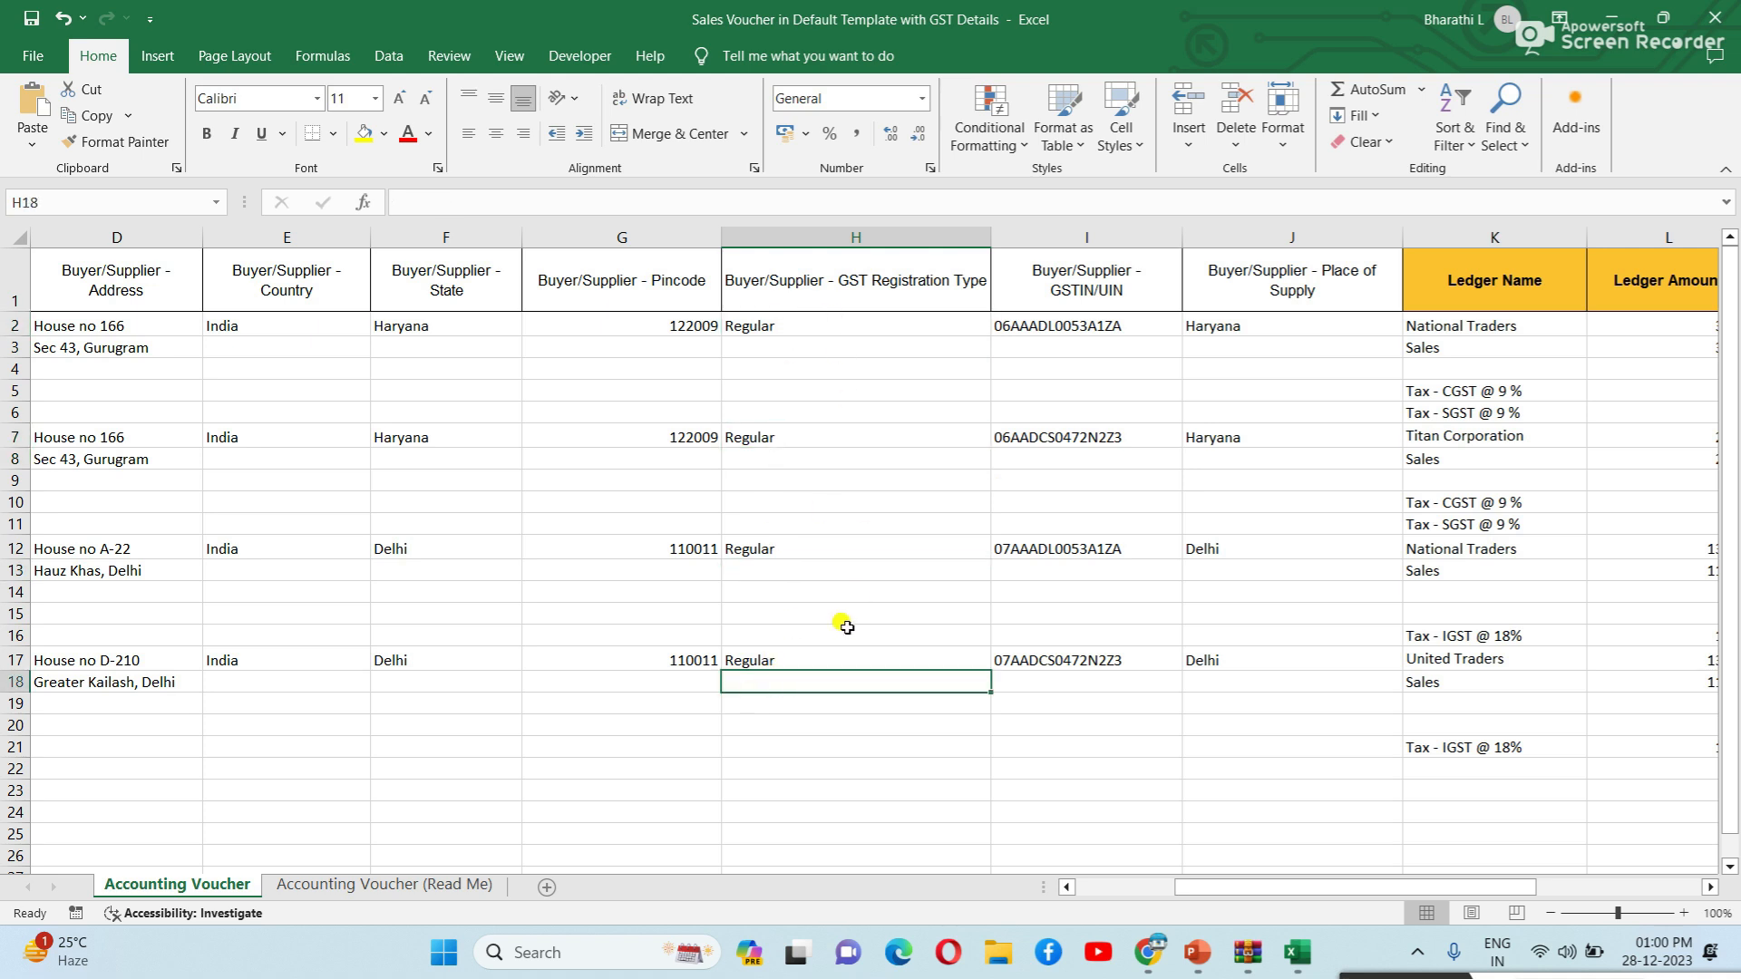
drag(1440, 893, 1520, 893)
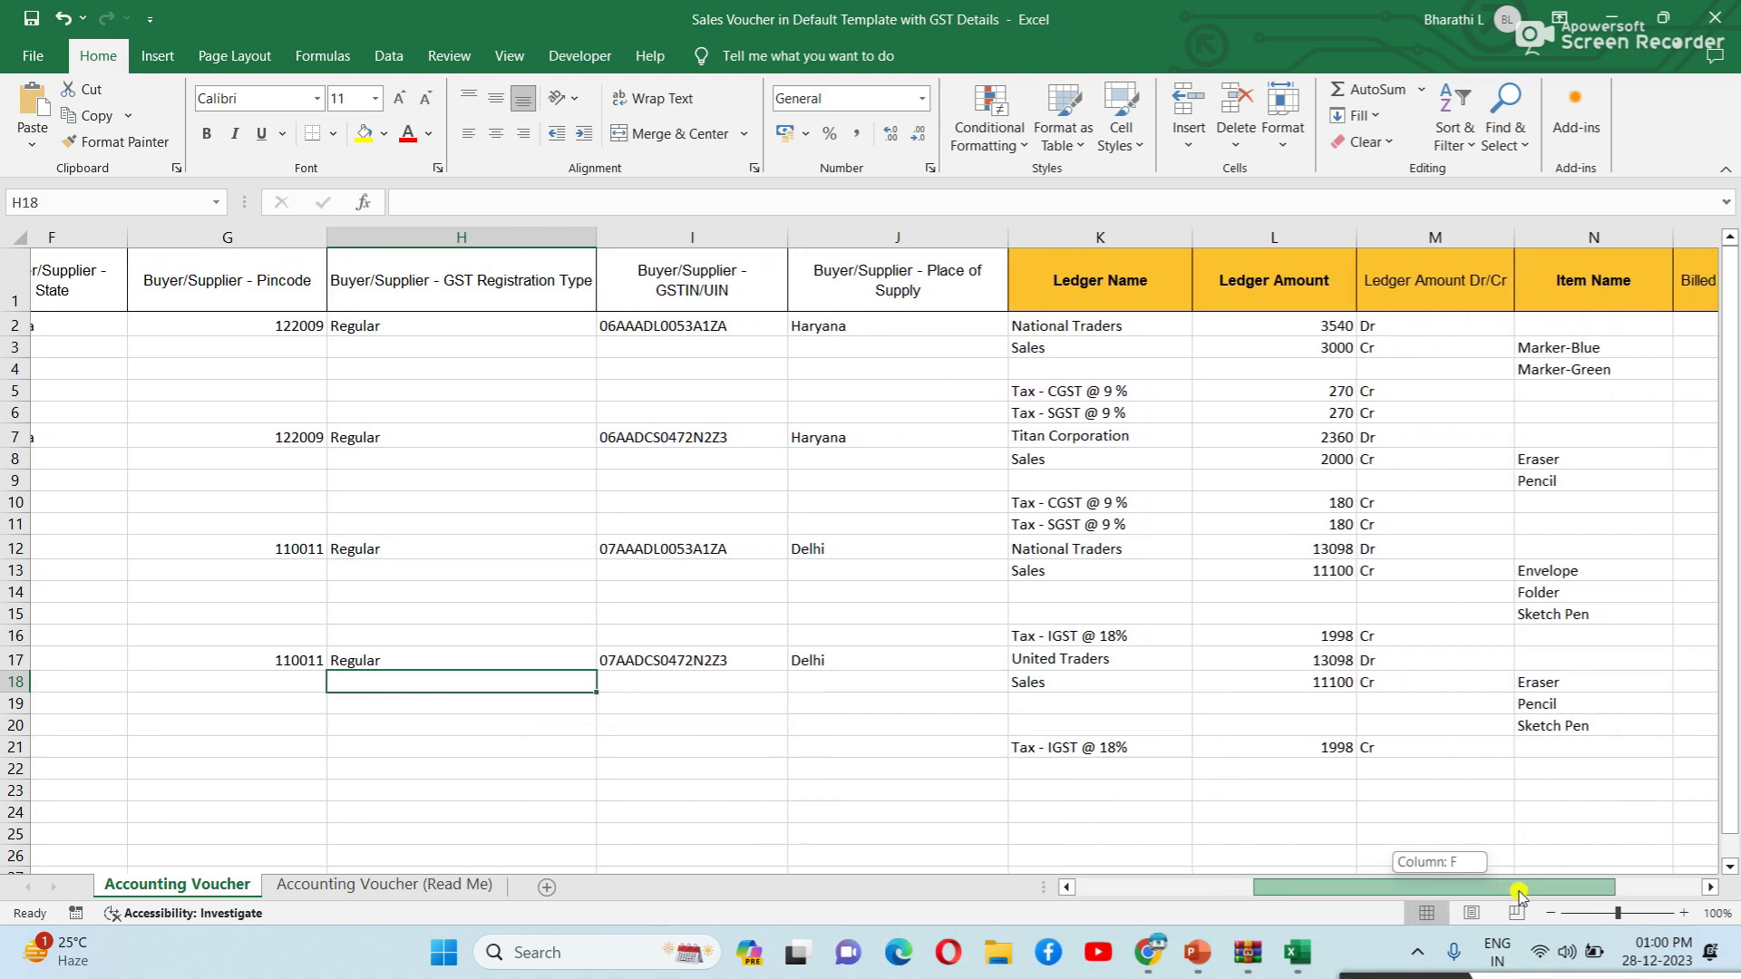
click(784, 328)
click(797, 452)
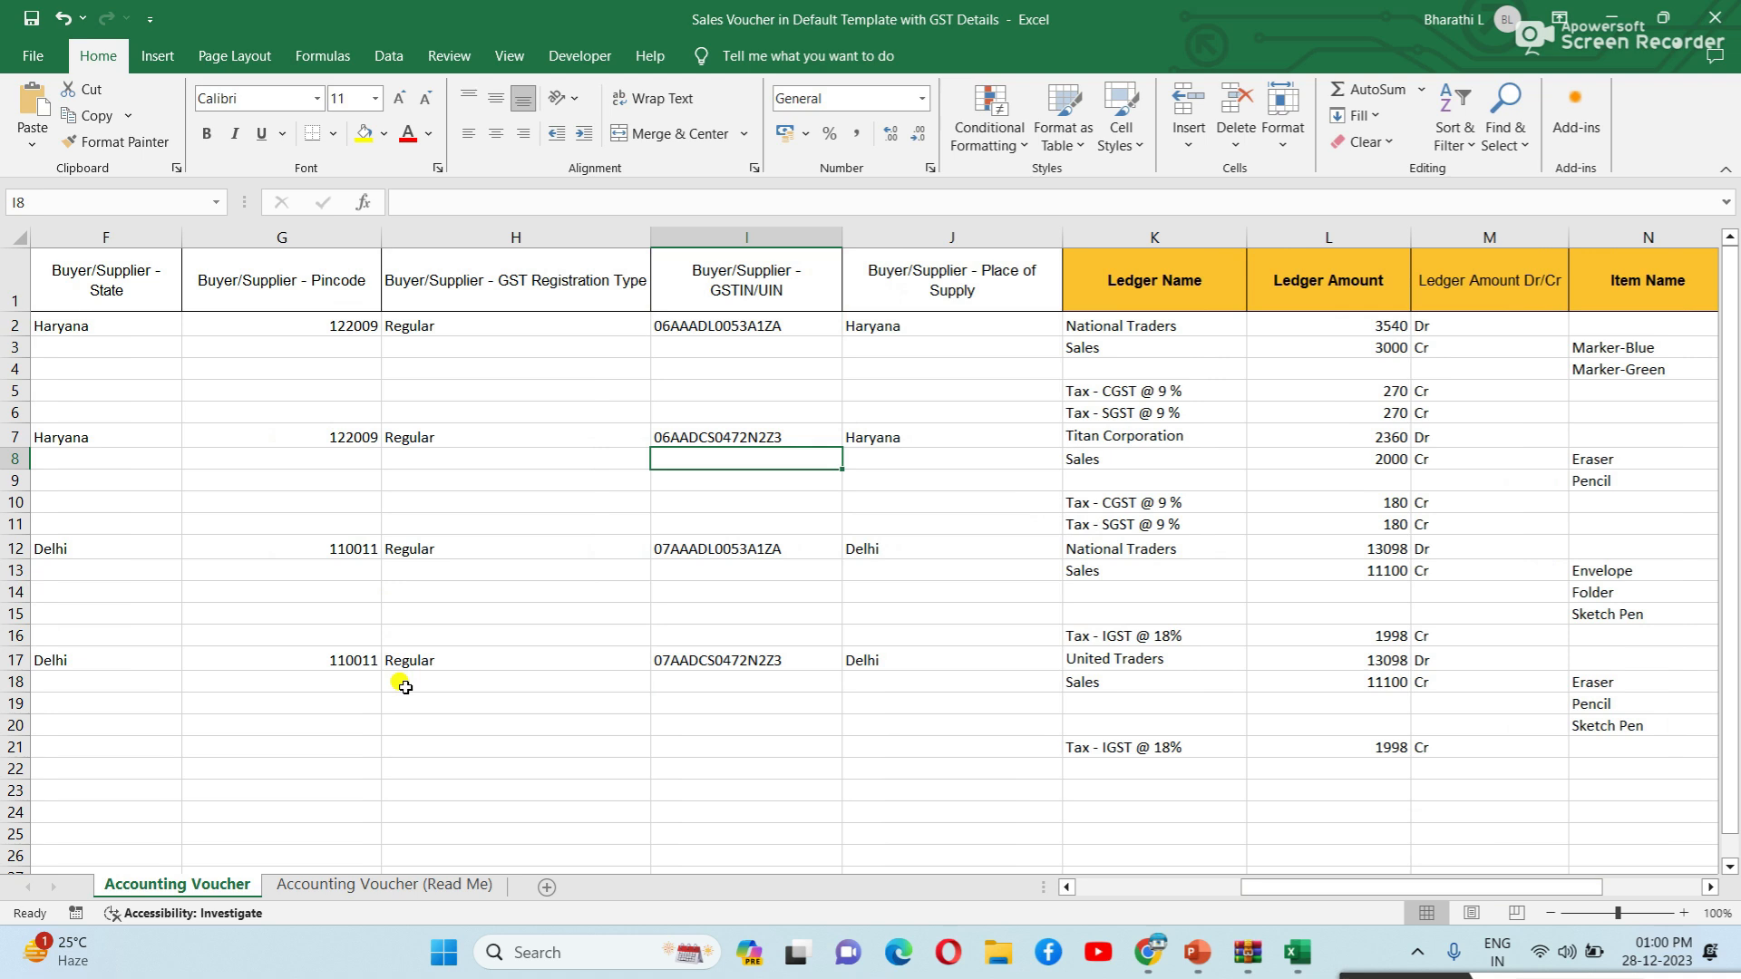
click(758, 343)
click(772, 327)
click(787, 439)
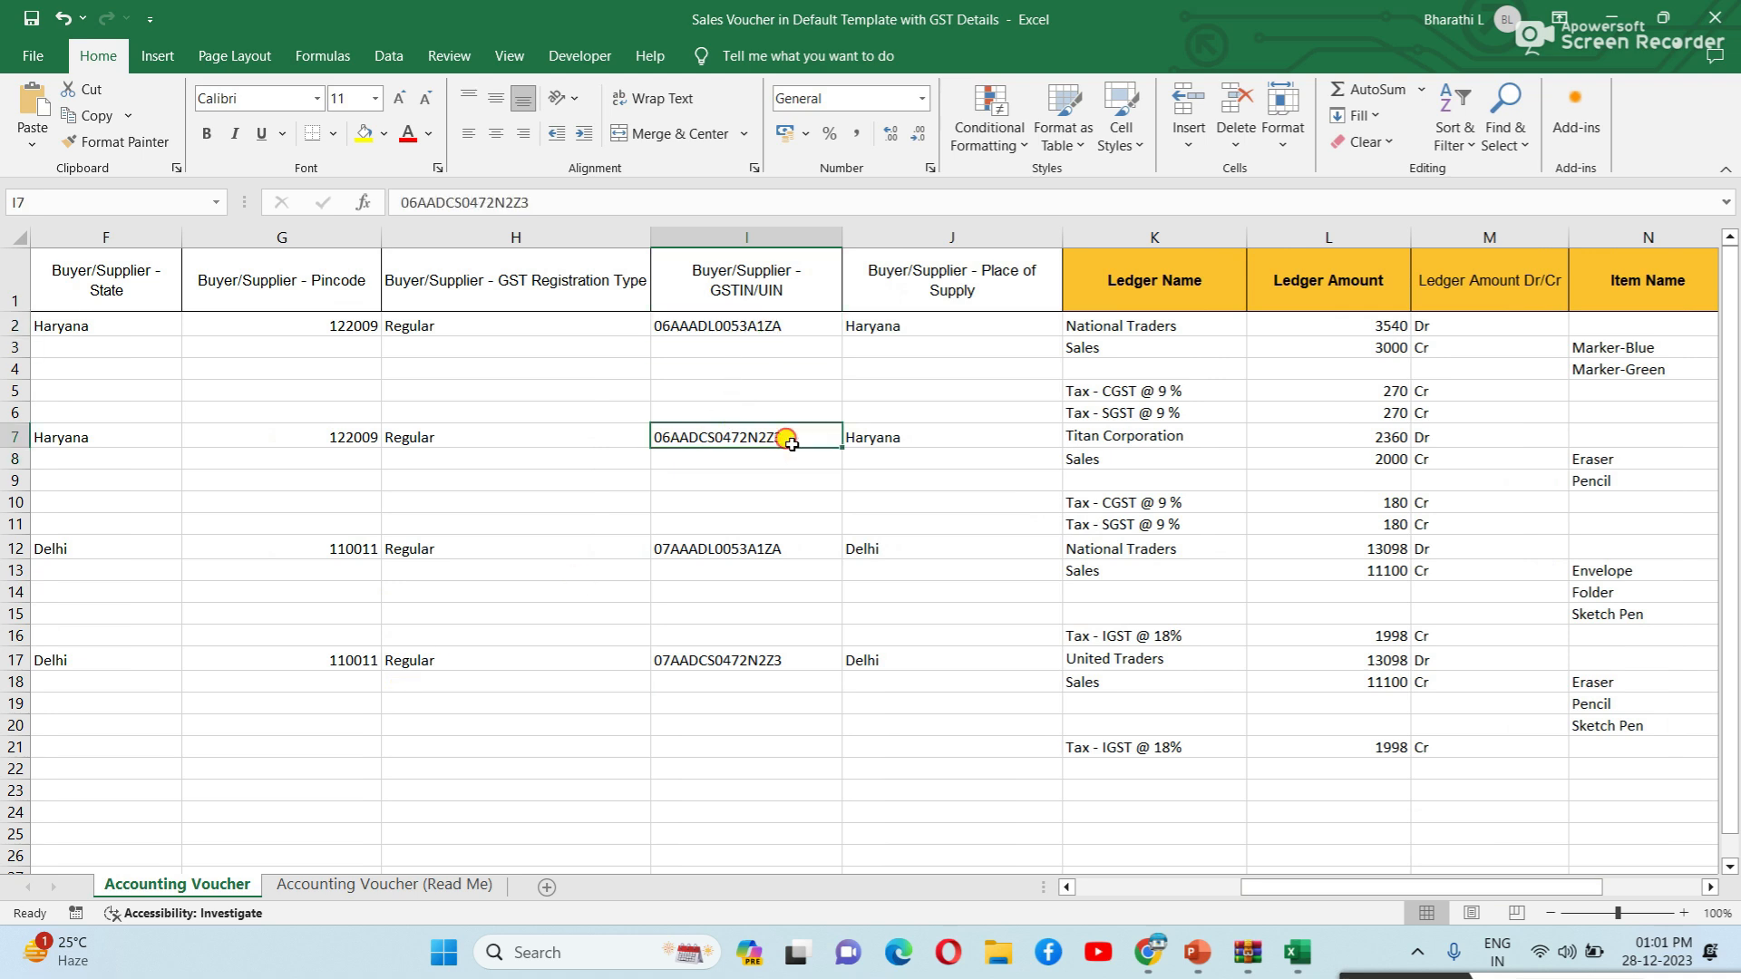
click(767, 544)
click(756, 680)
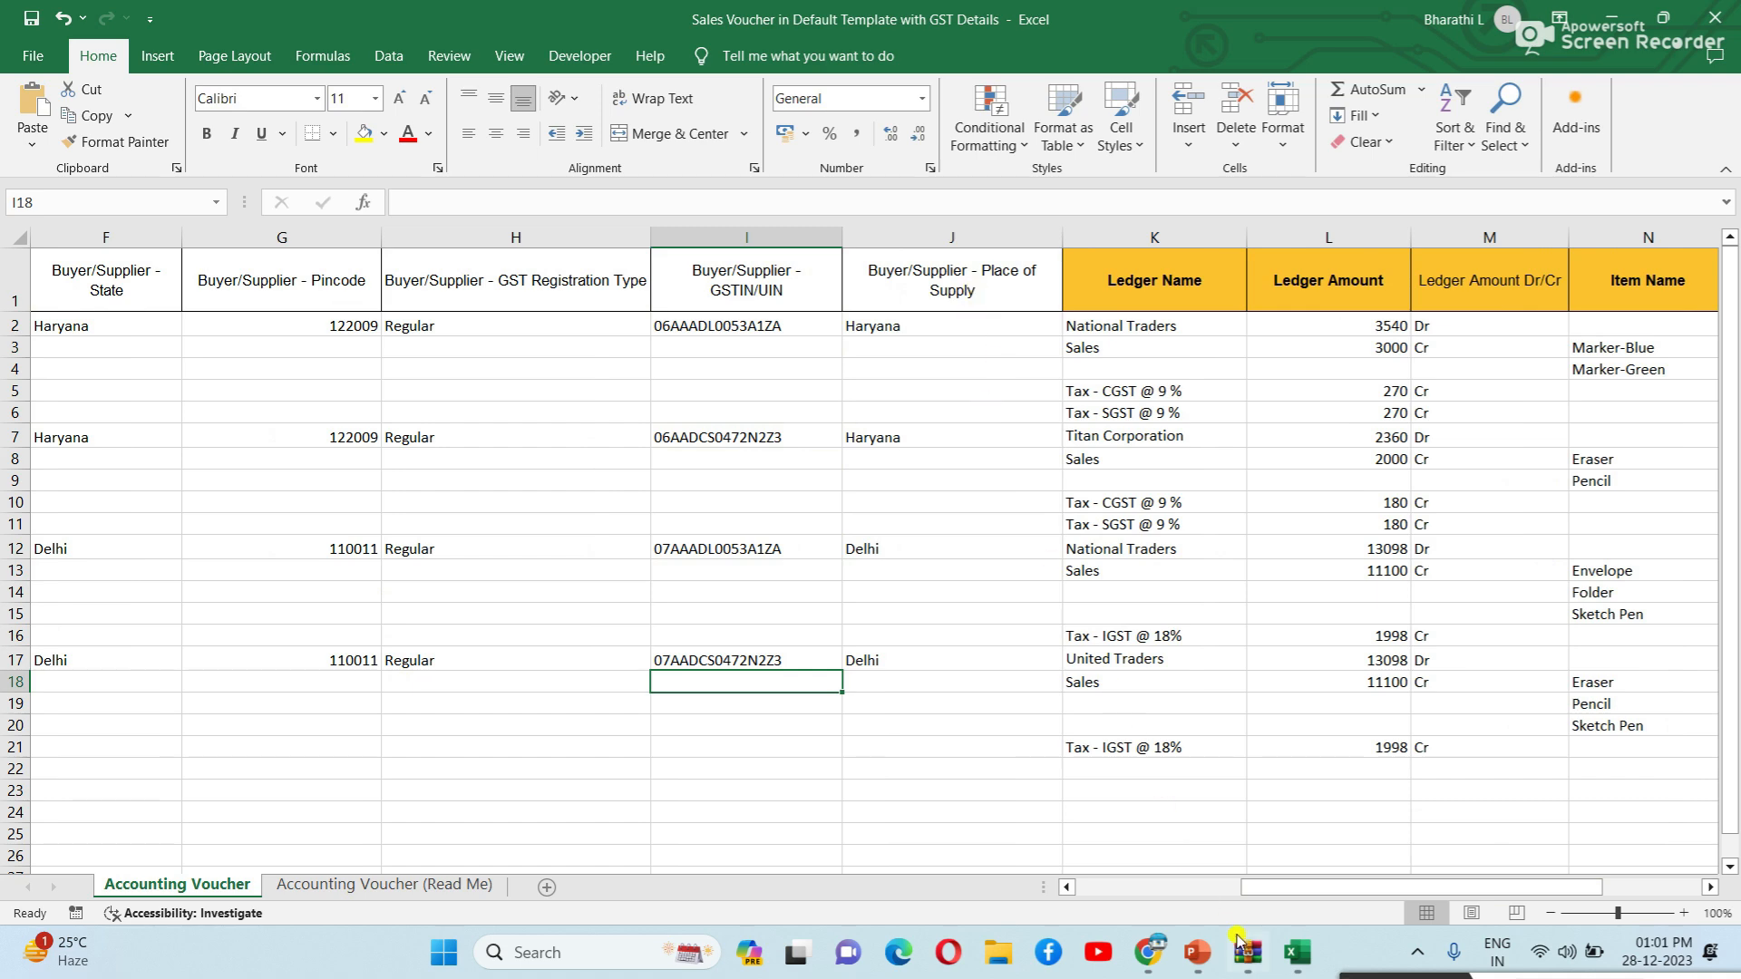
drag(1317, 889, 1384, 889)
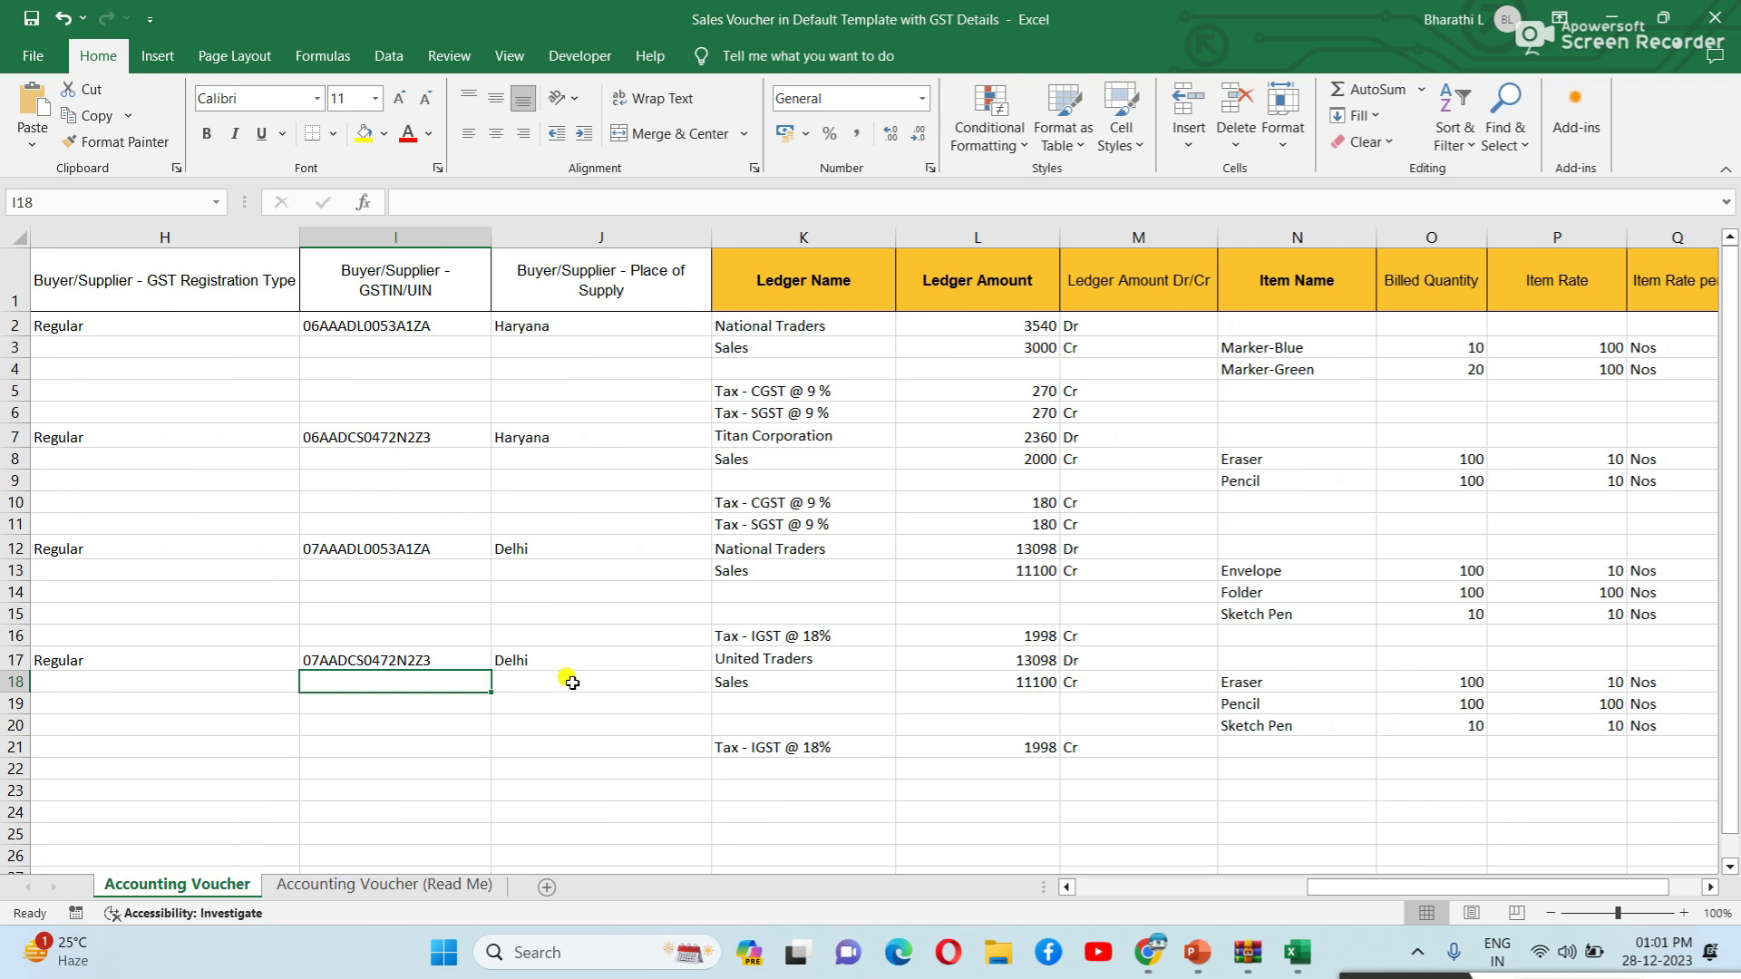
click(833, 330)
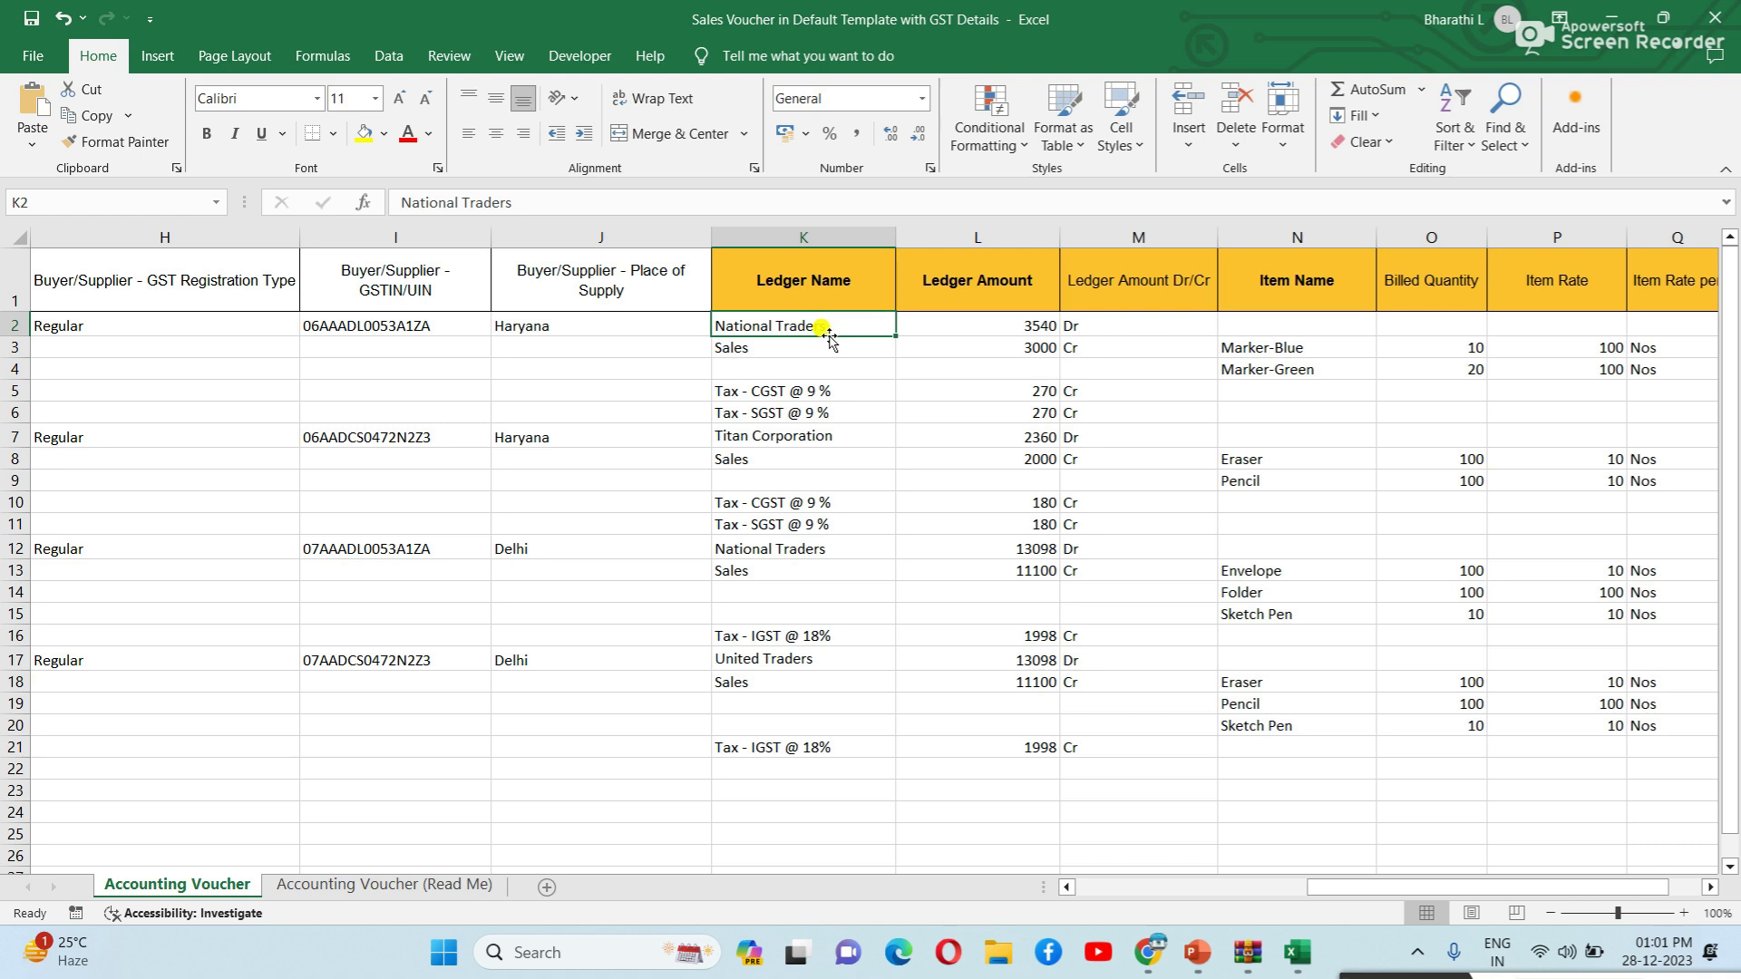
click(744, 345)
click(766, 329)
click(766, 356)
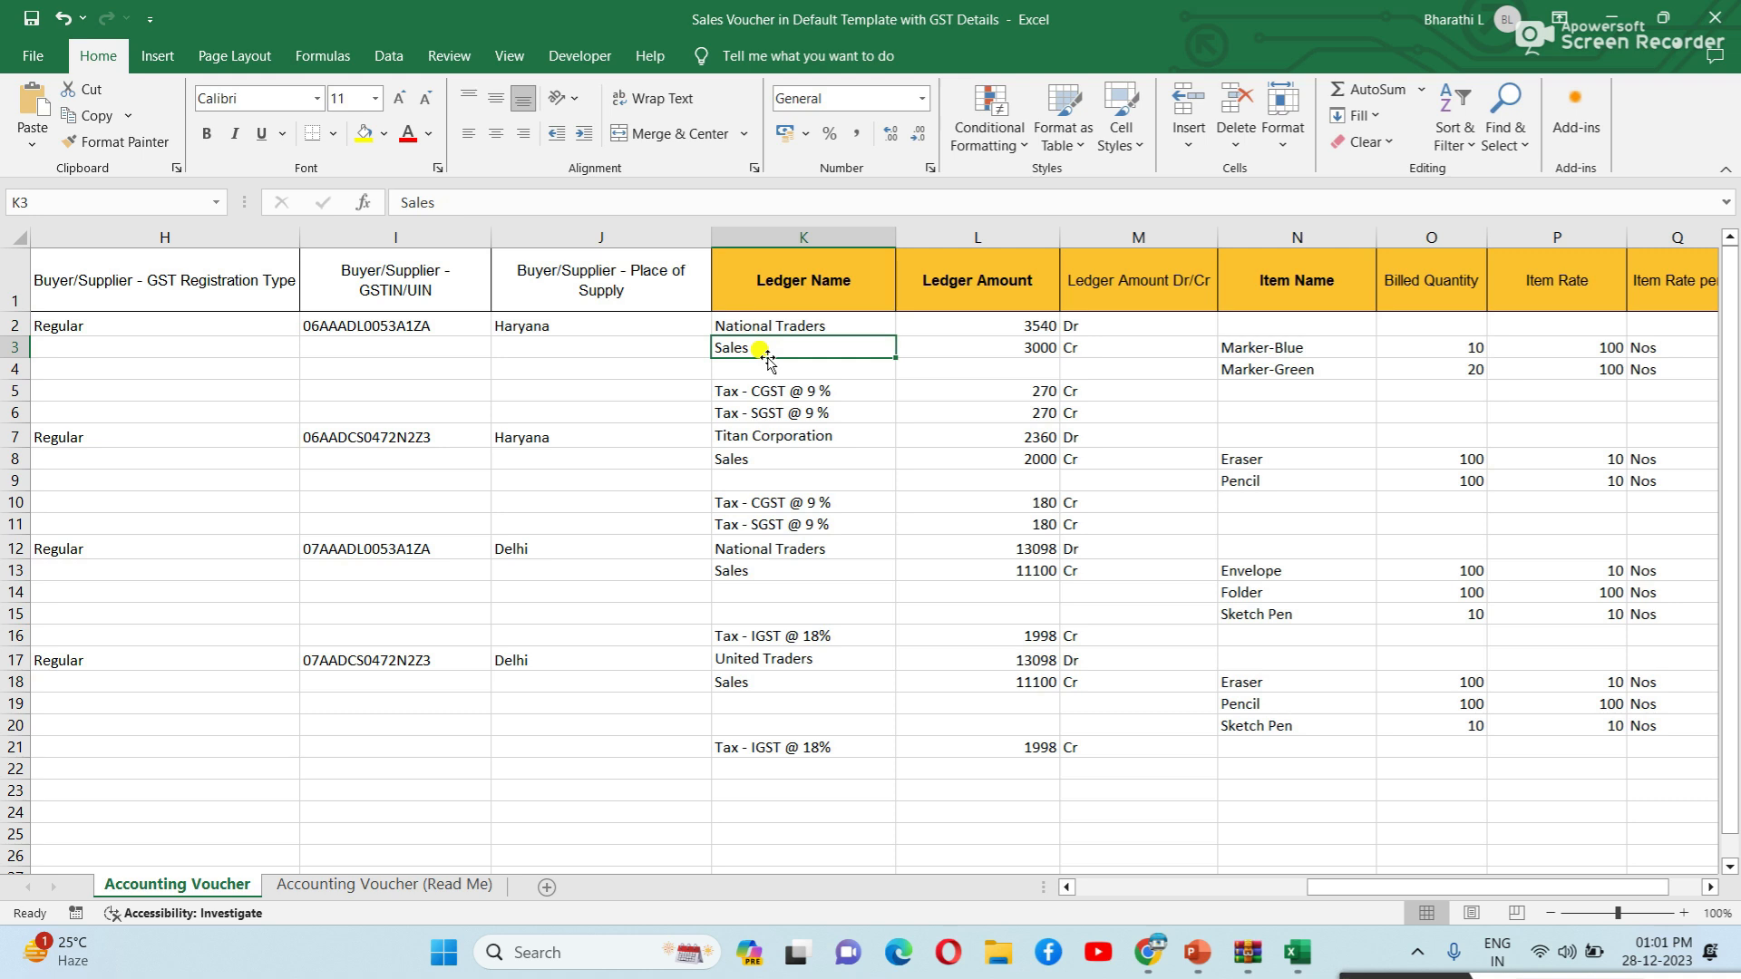
click(1021, 345)
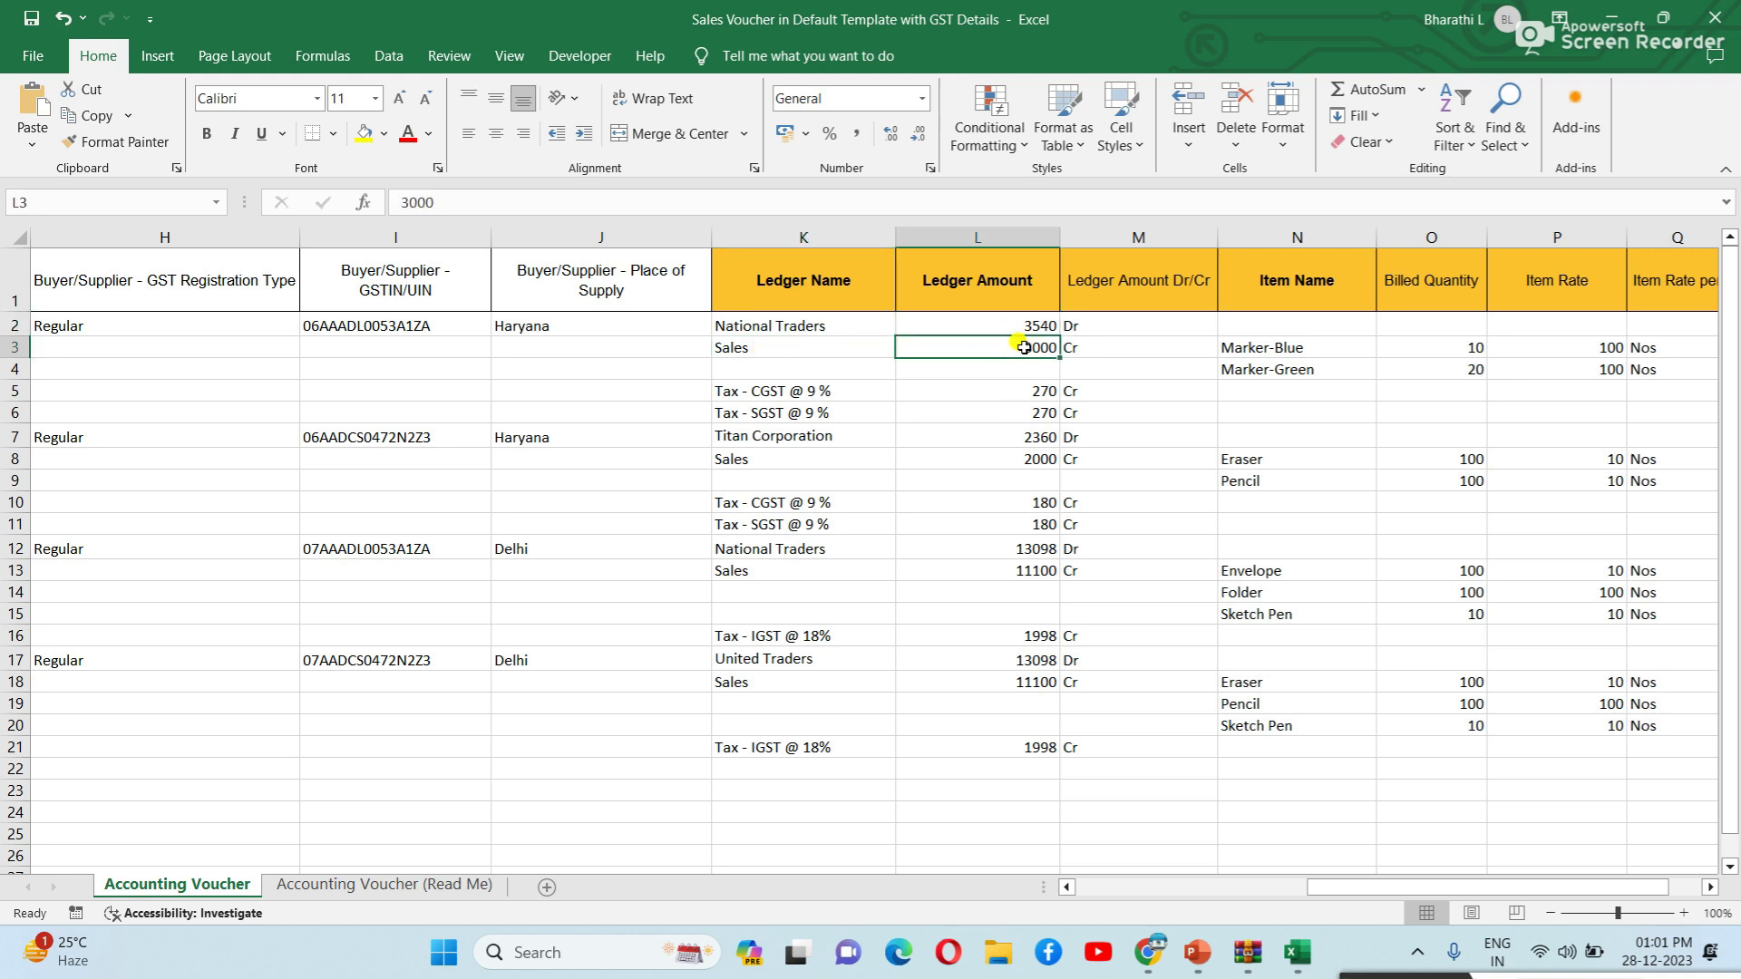
click(741, 345)
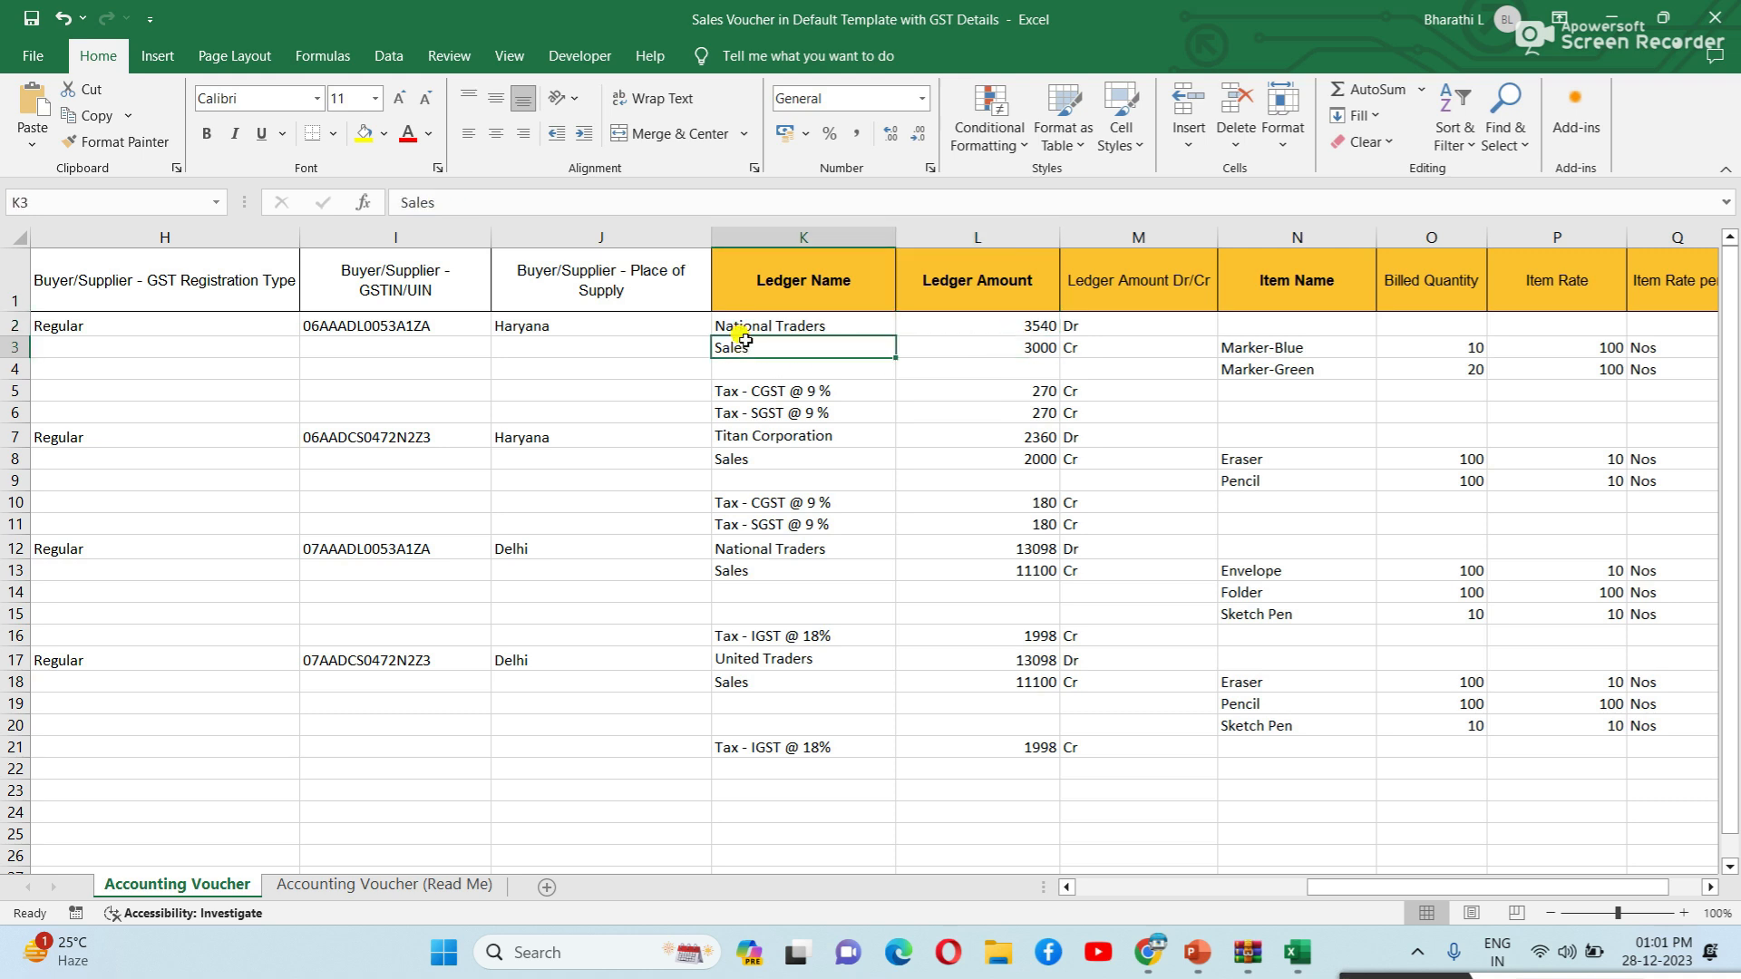
click(1013, 347)
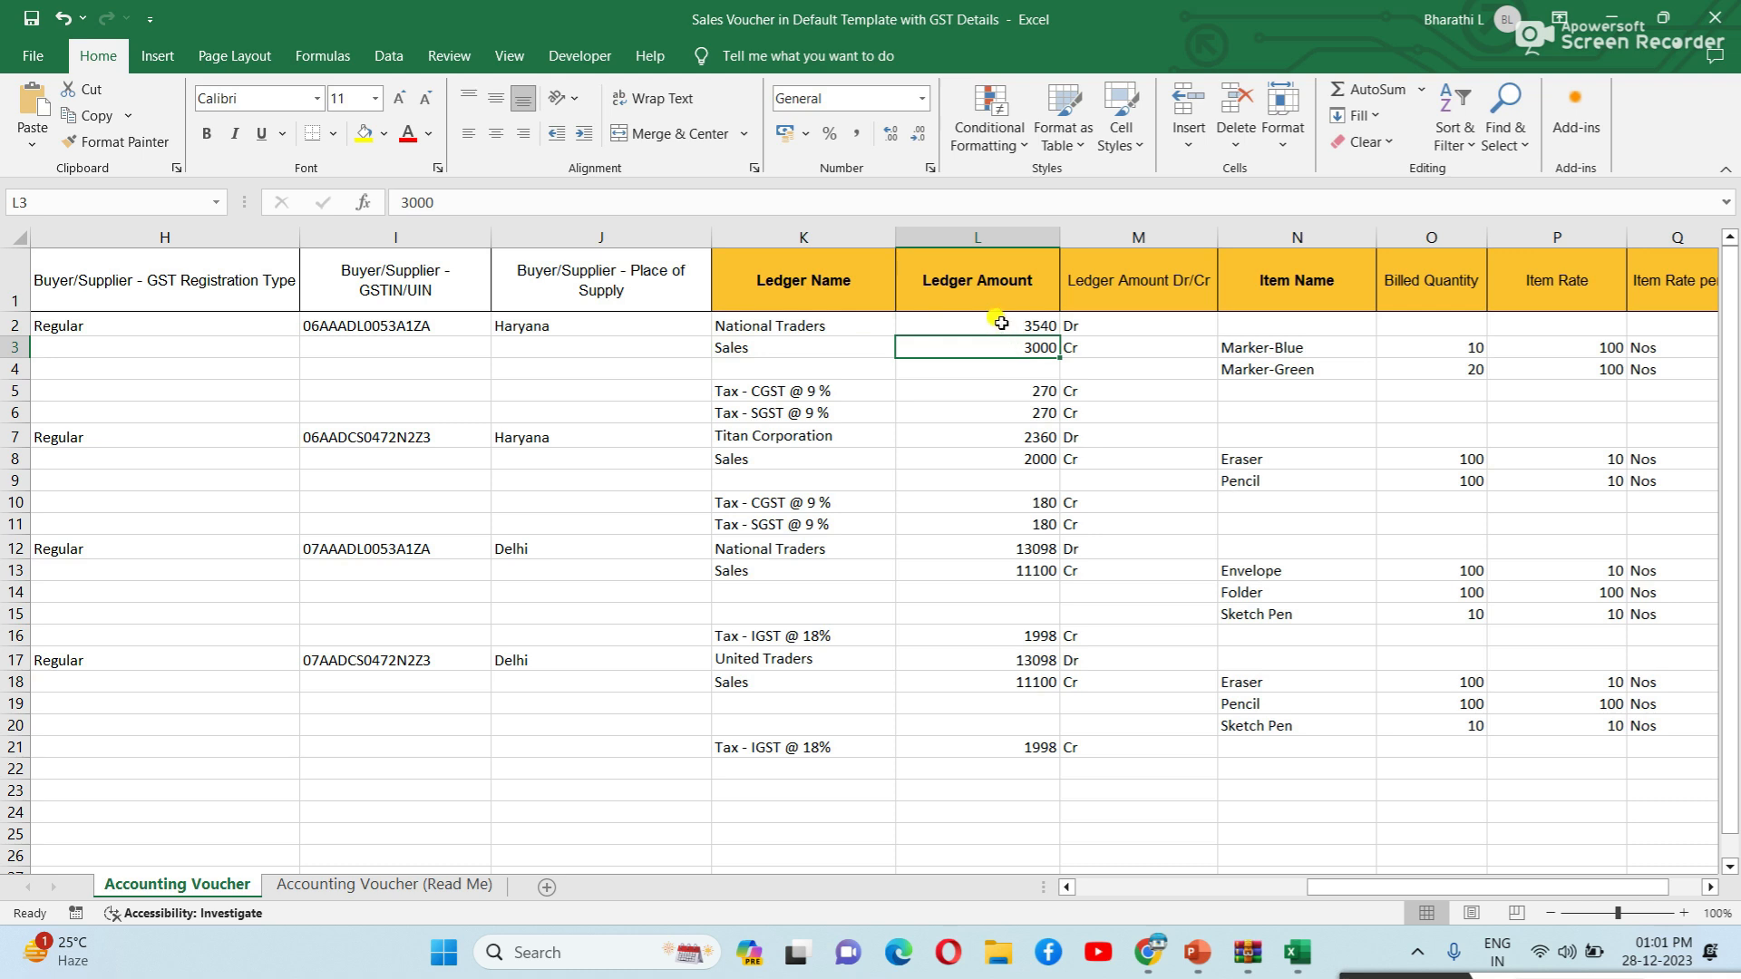
click(770, 348)
click(930, 353)
click(943, 325)
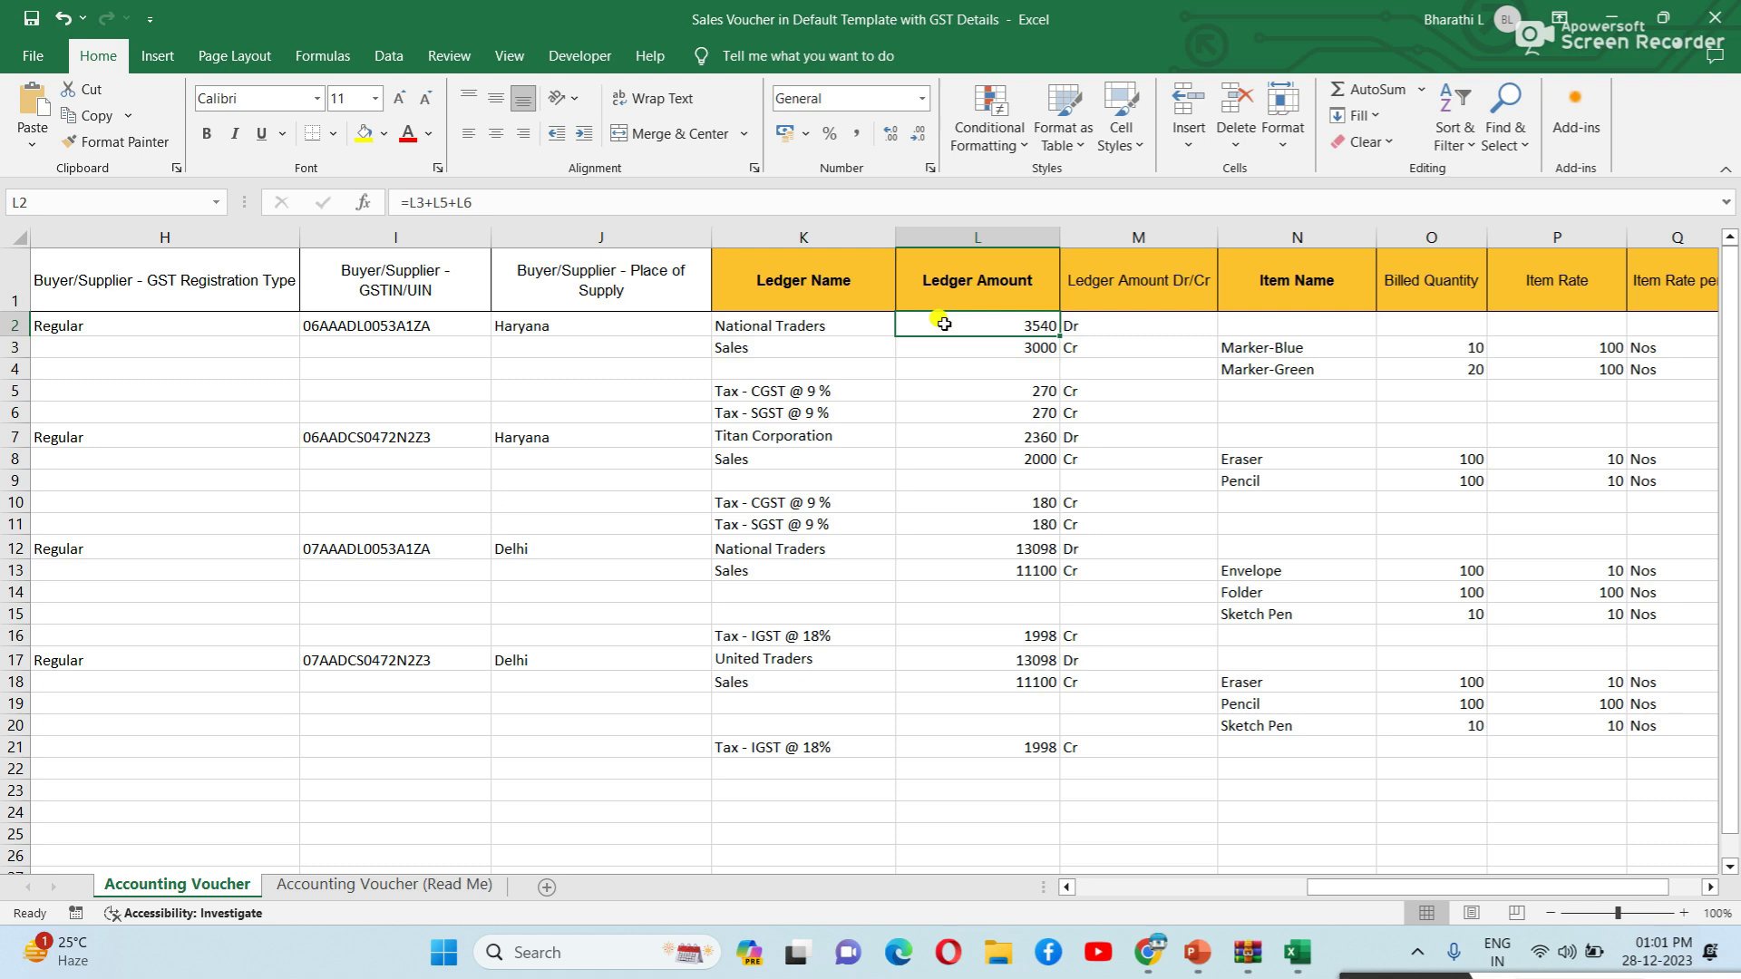
click(756, 391)
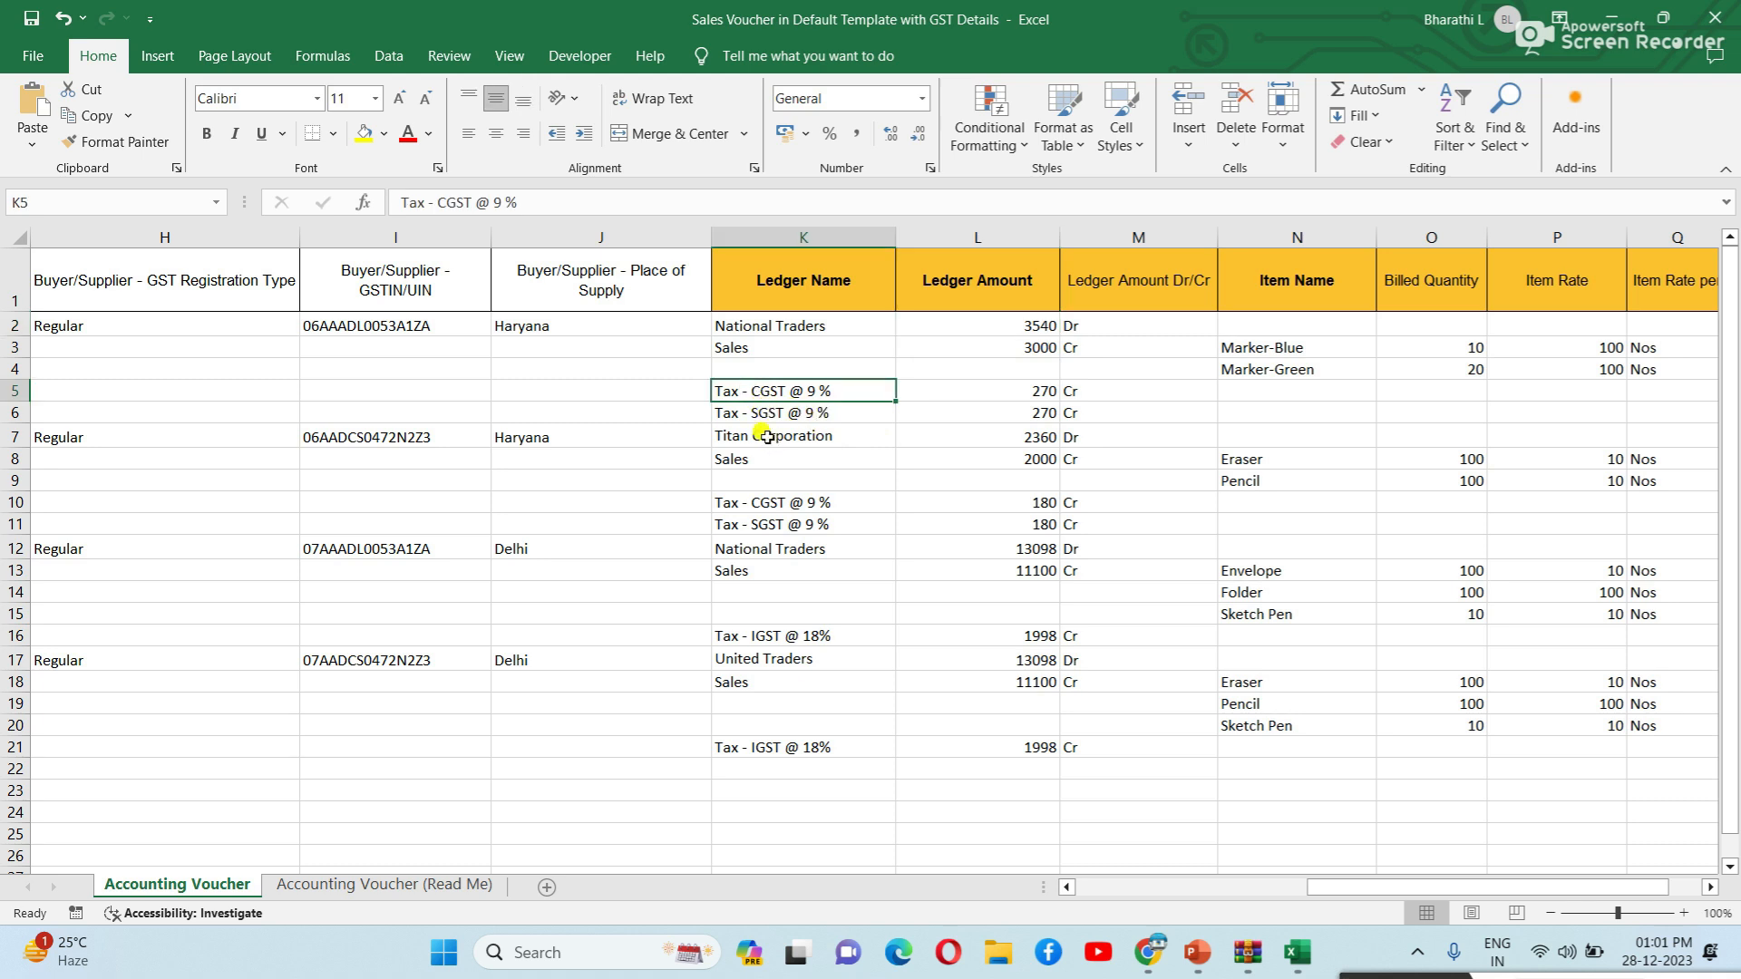
click(765, 415)
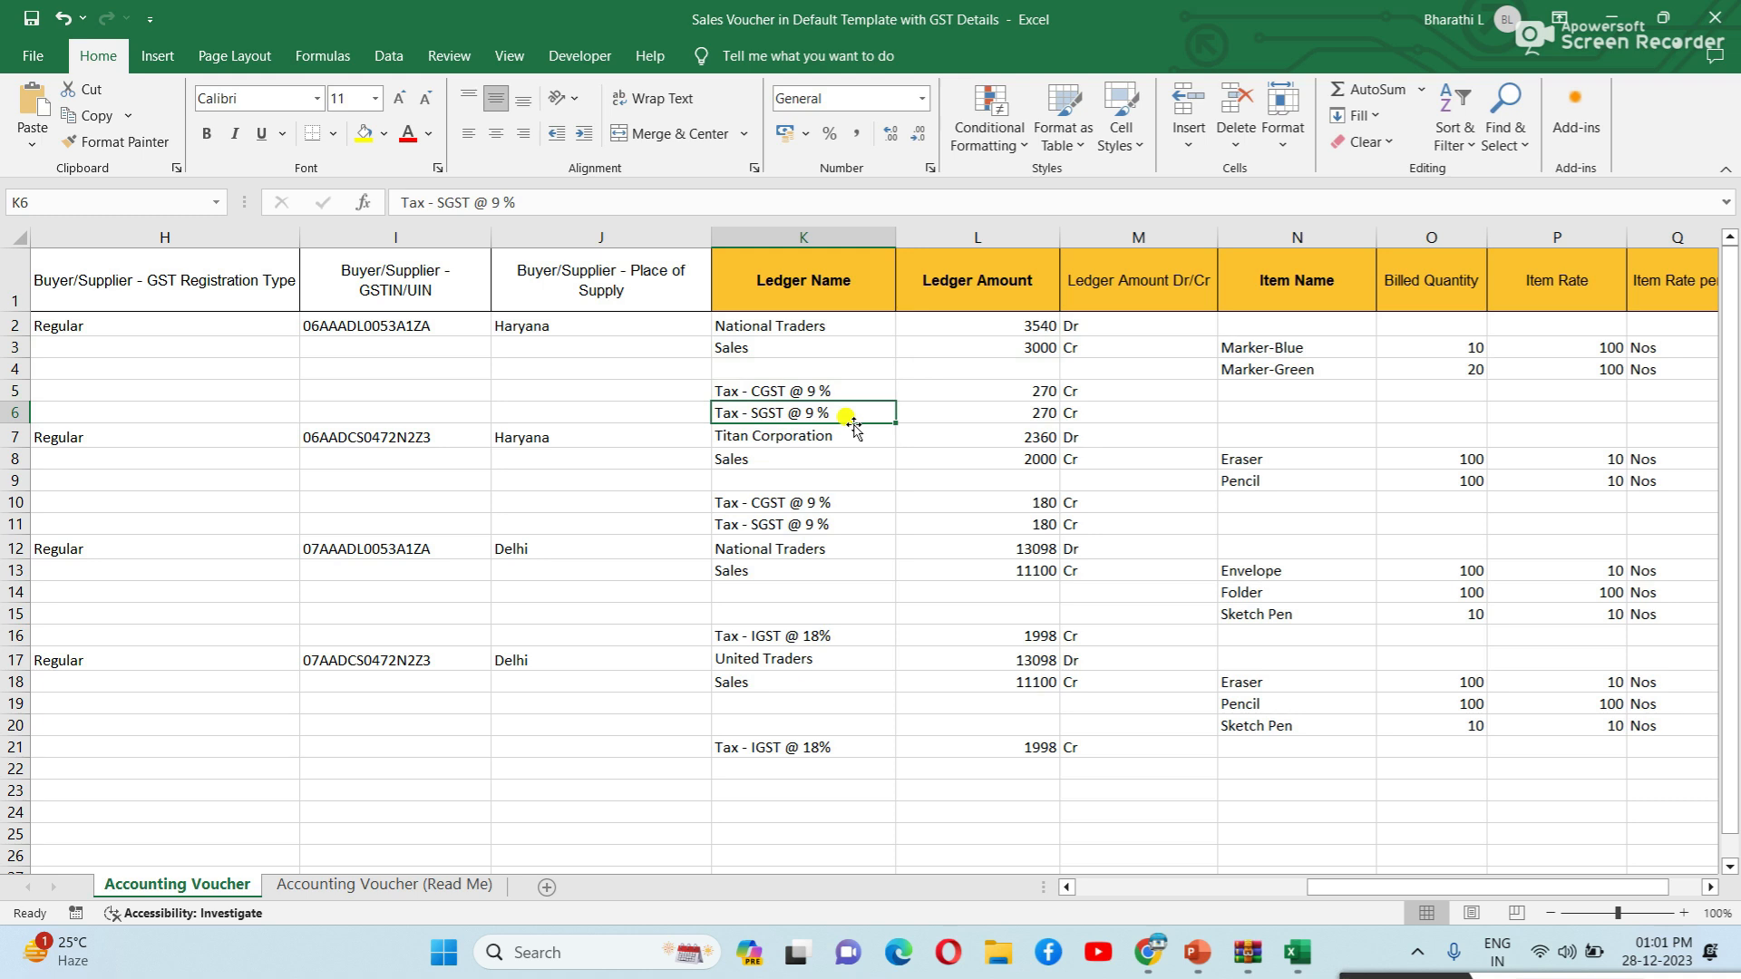
click(1031, 350)
click(1026, 394)
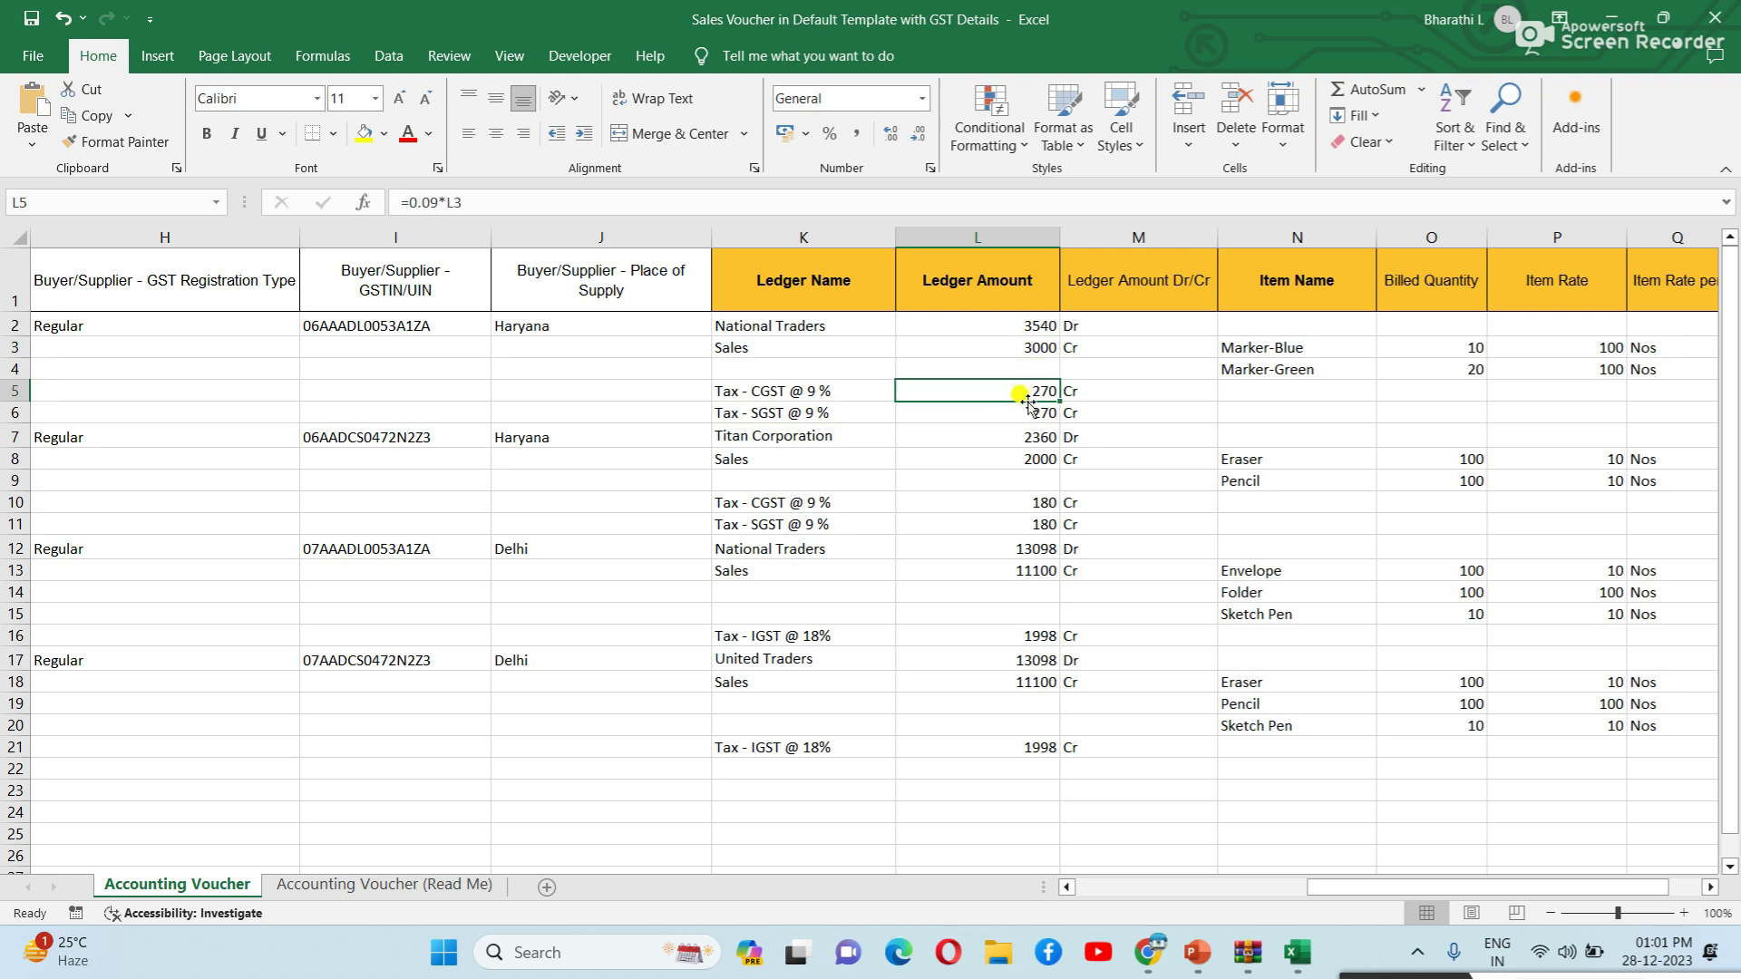
click(1027, 417)
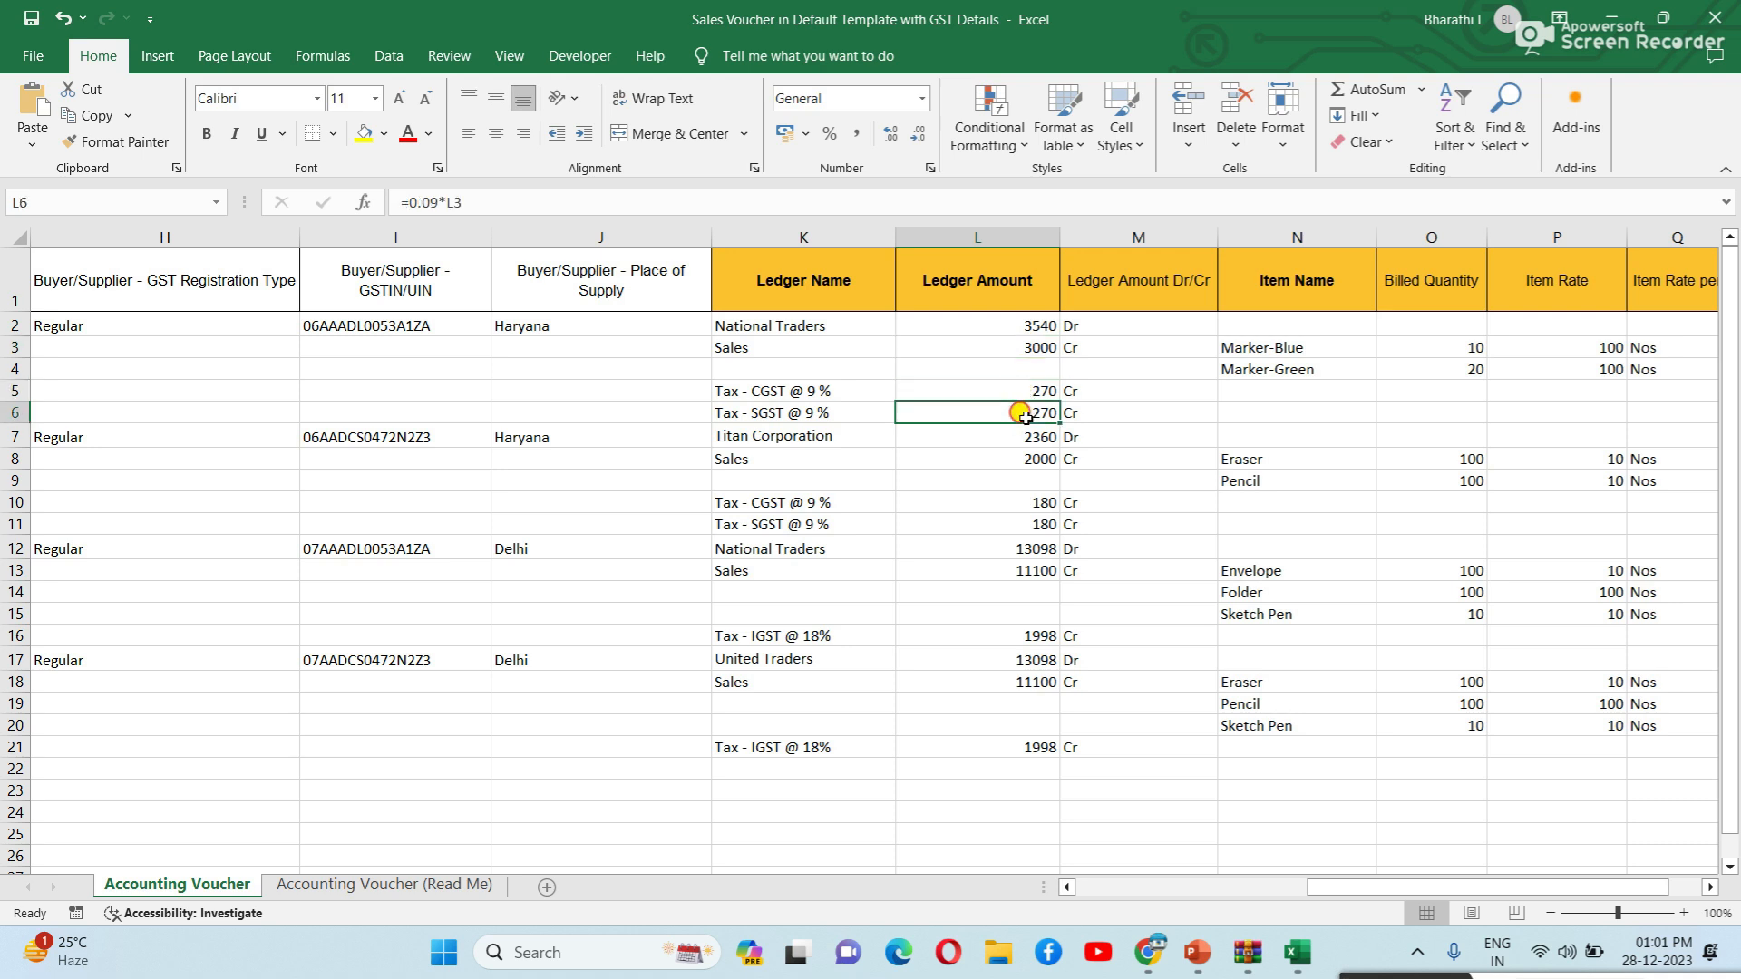
click(1018, 388)
click(1017, 407)
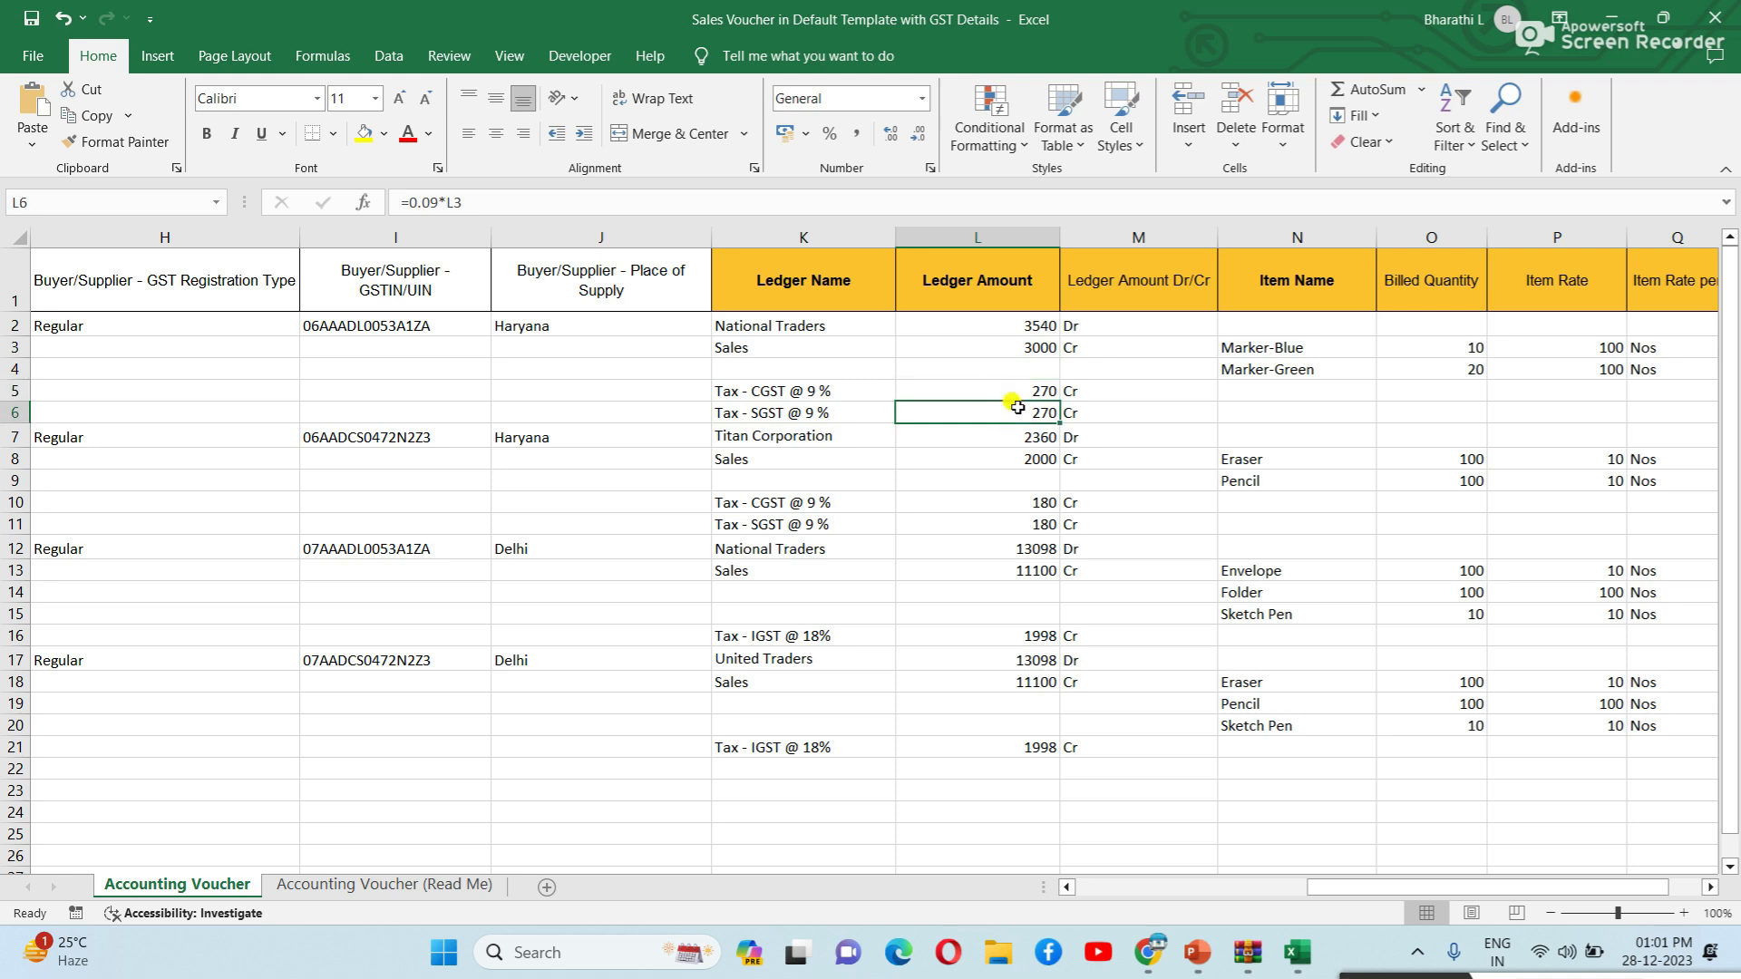
click(845, 436)
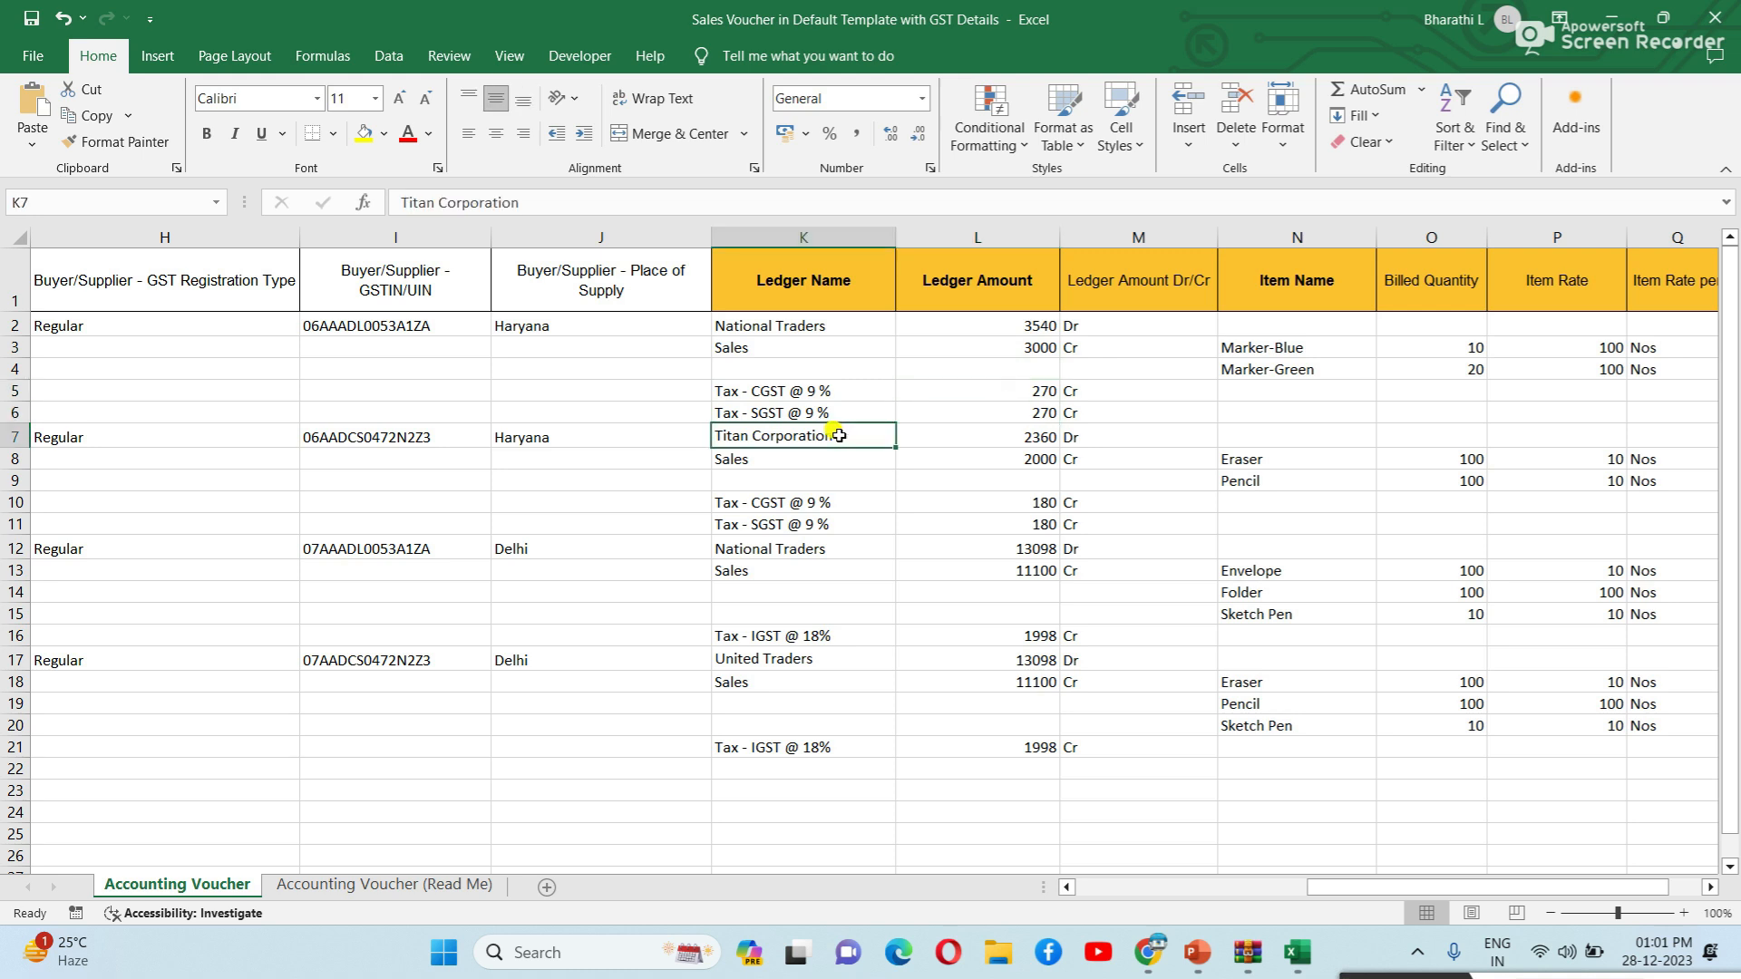
click(771, 460)
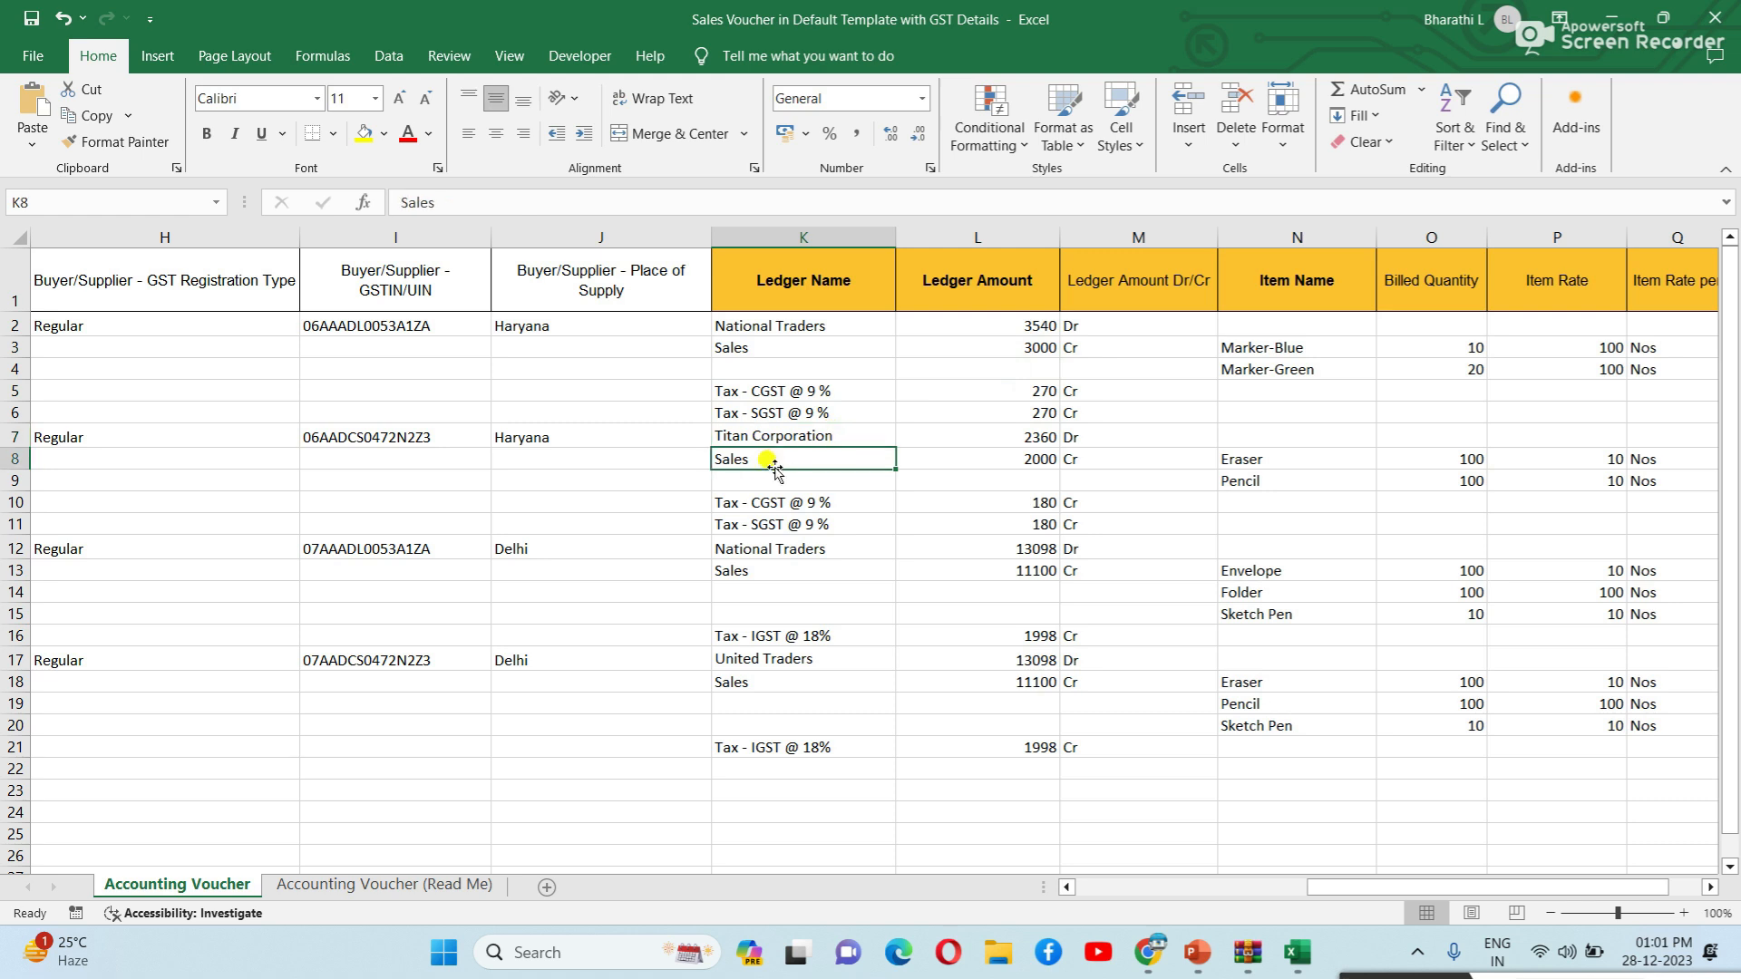
click(960, 439)
click(963, 458)
click(796, 480)
click(793, 524)
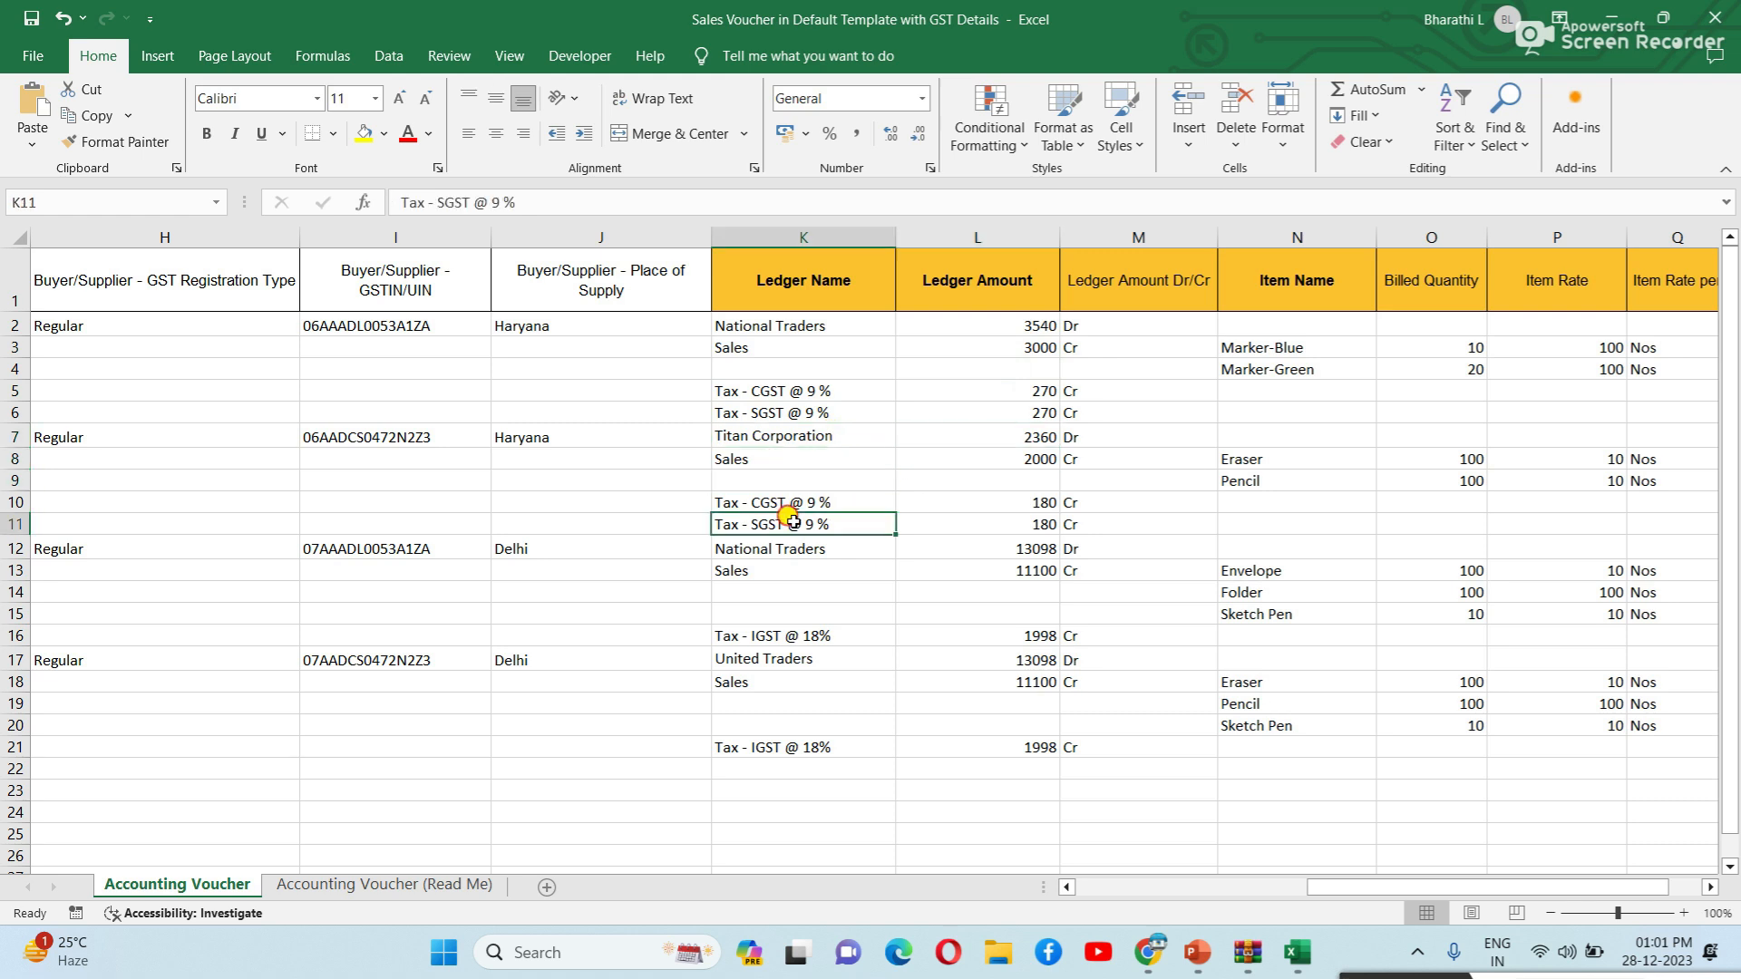
click(814, 332)
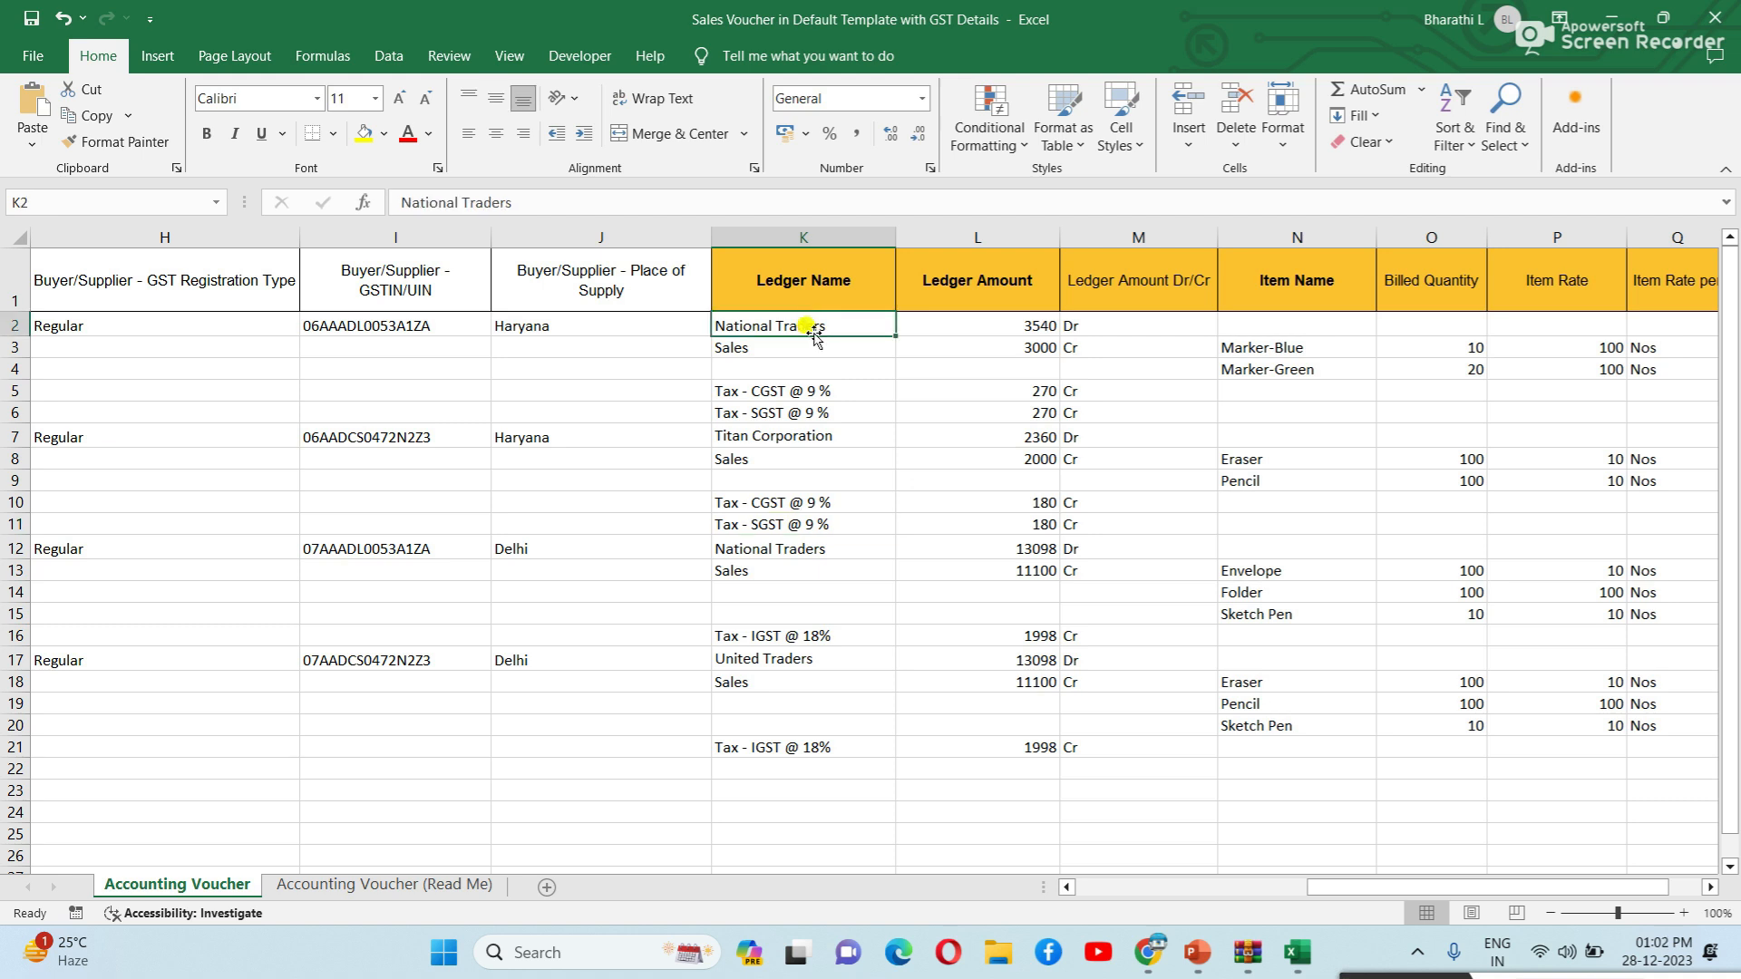
click(790, 347)
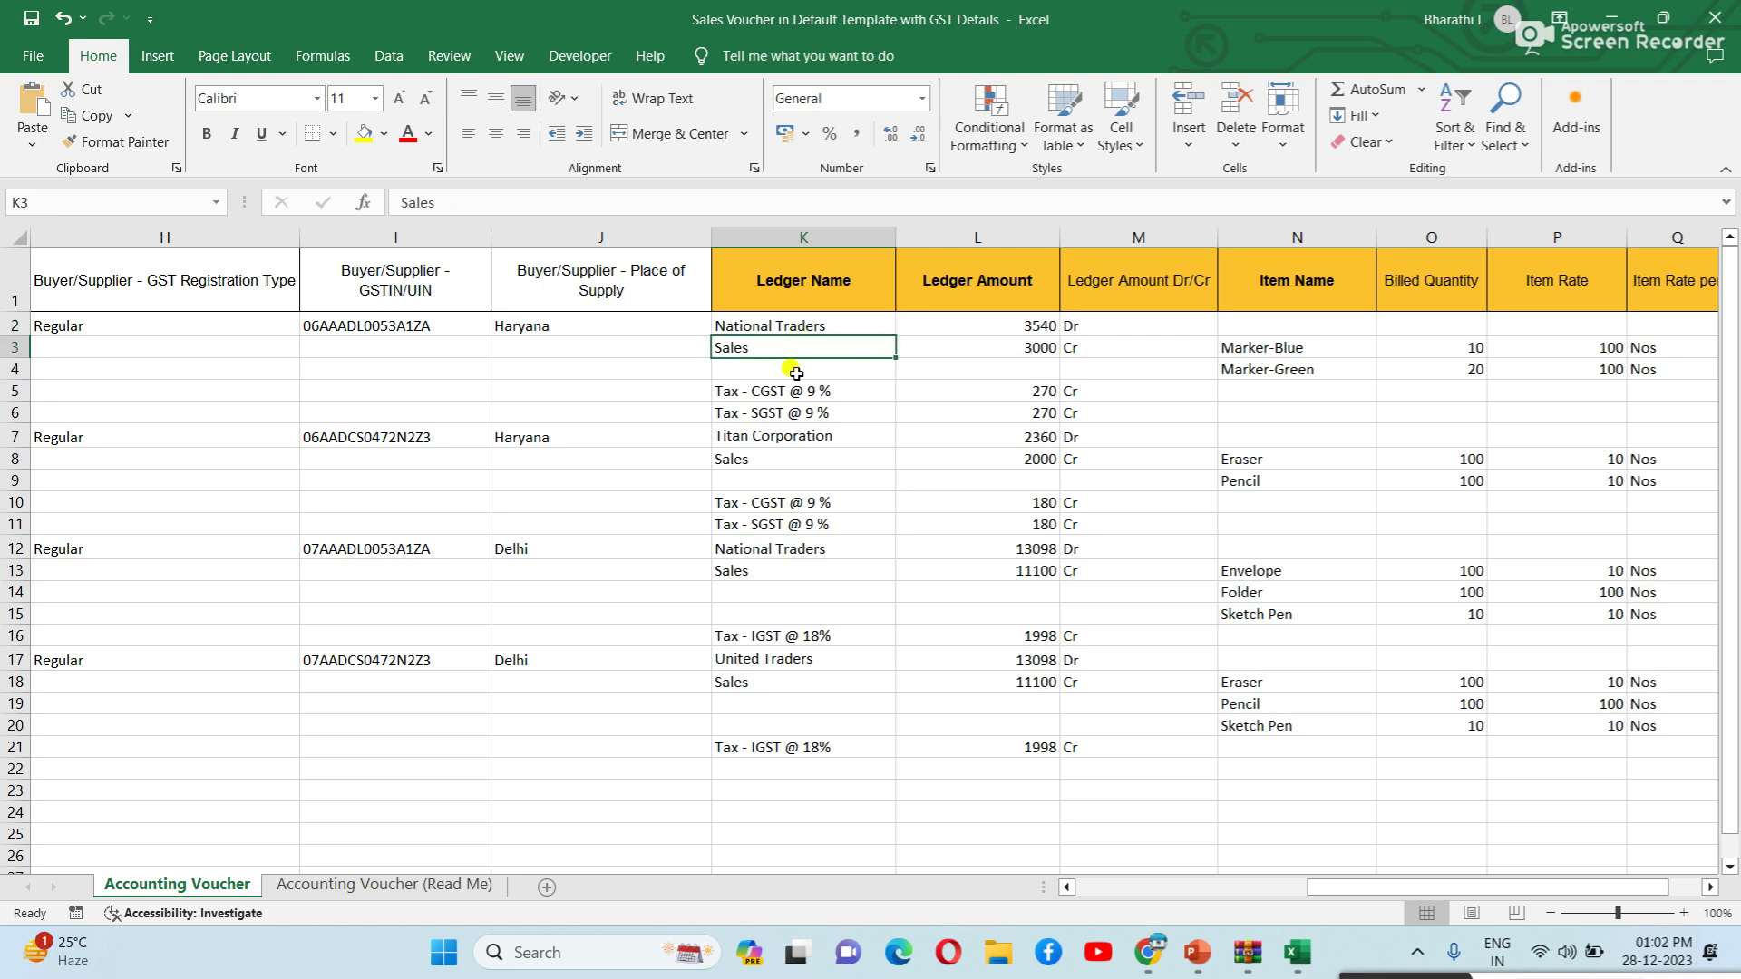
click(785, 393)
click(785, 414)
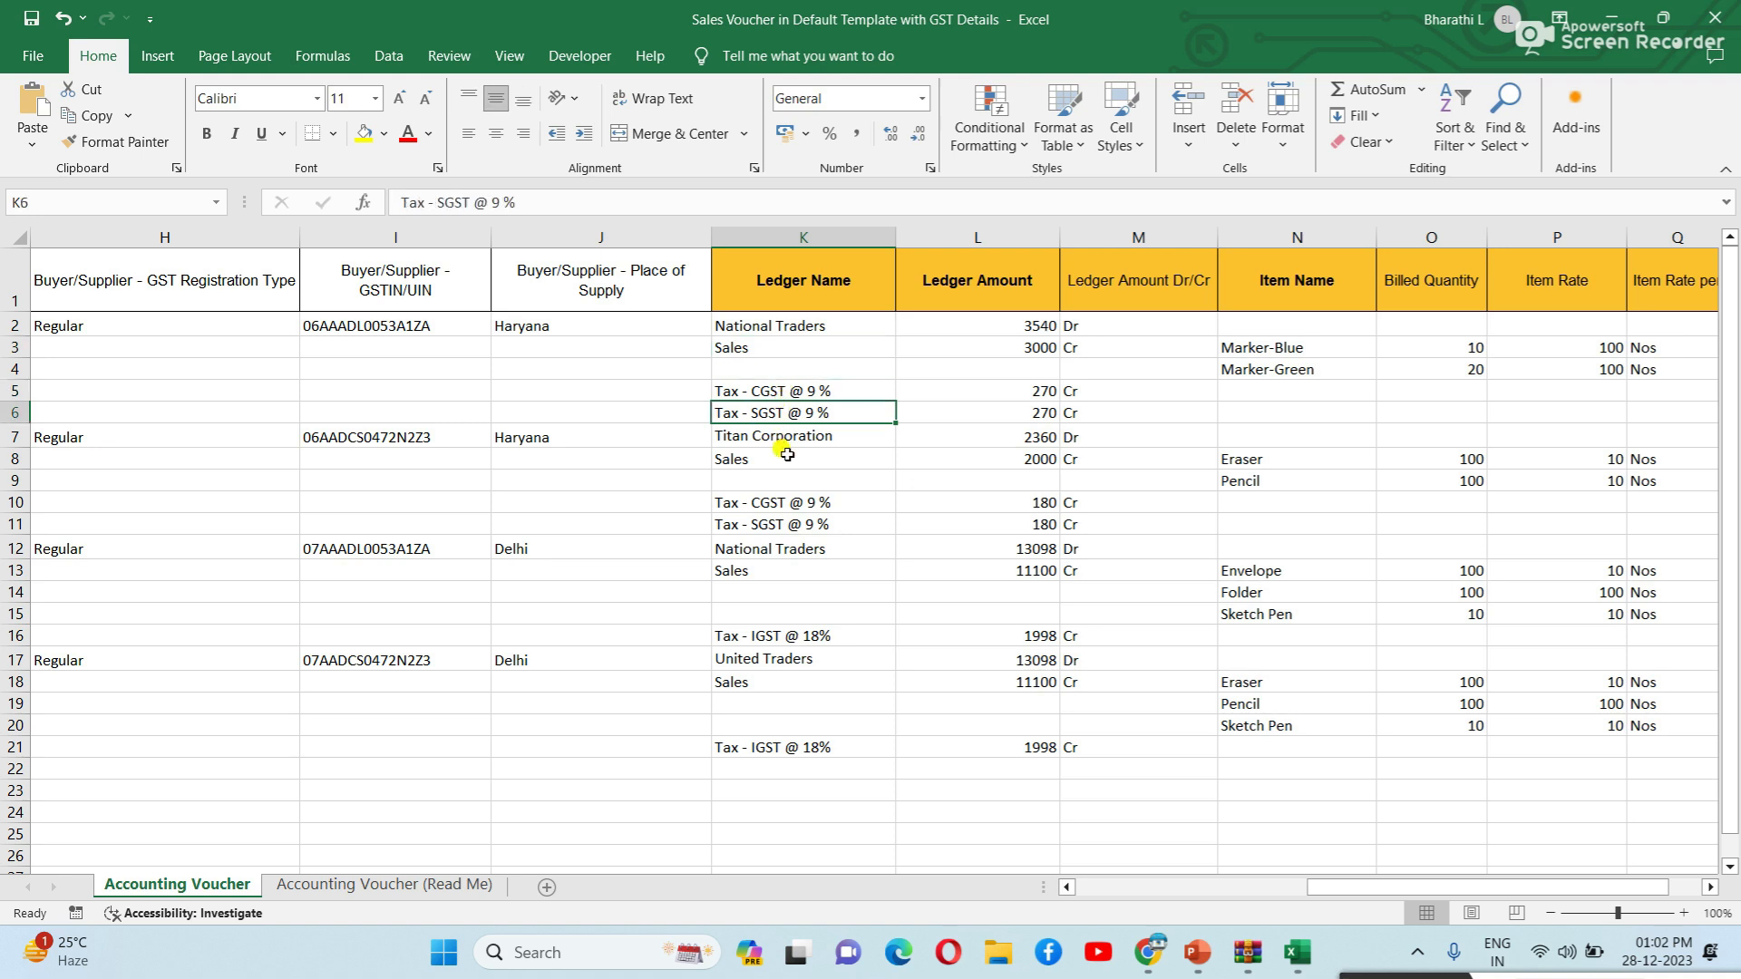
click(787, 457)
click(784, 521)
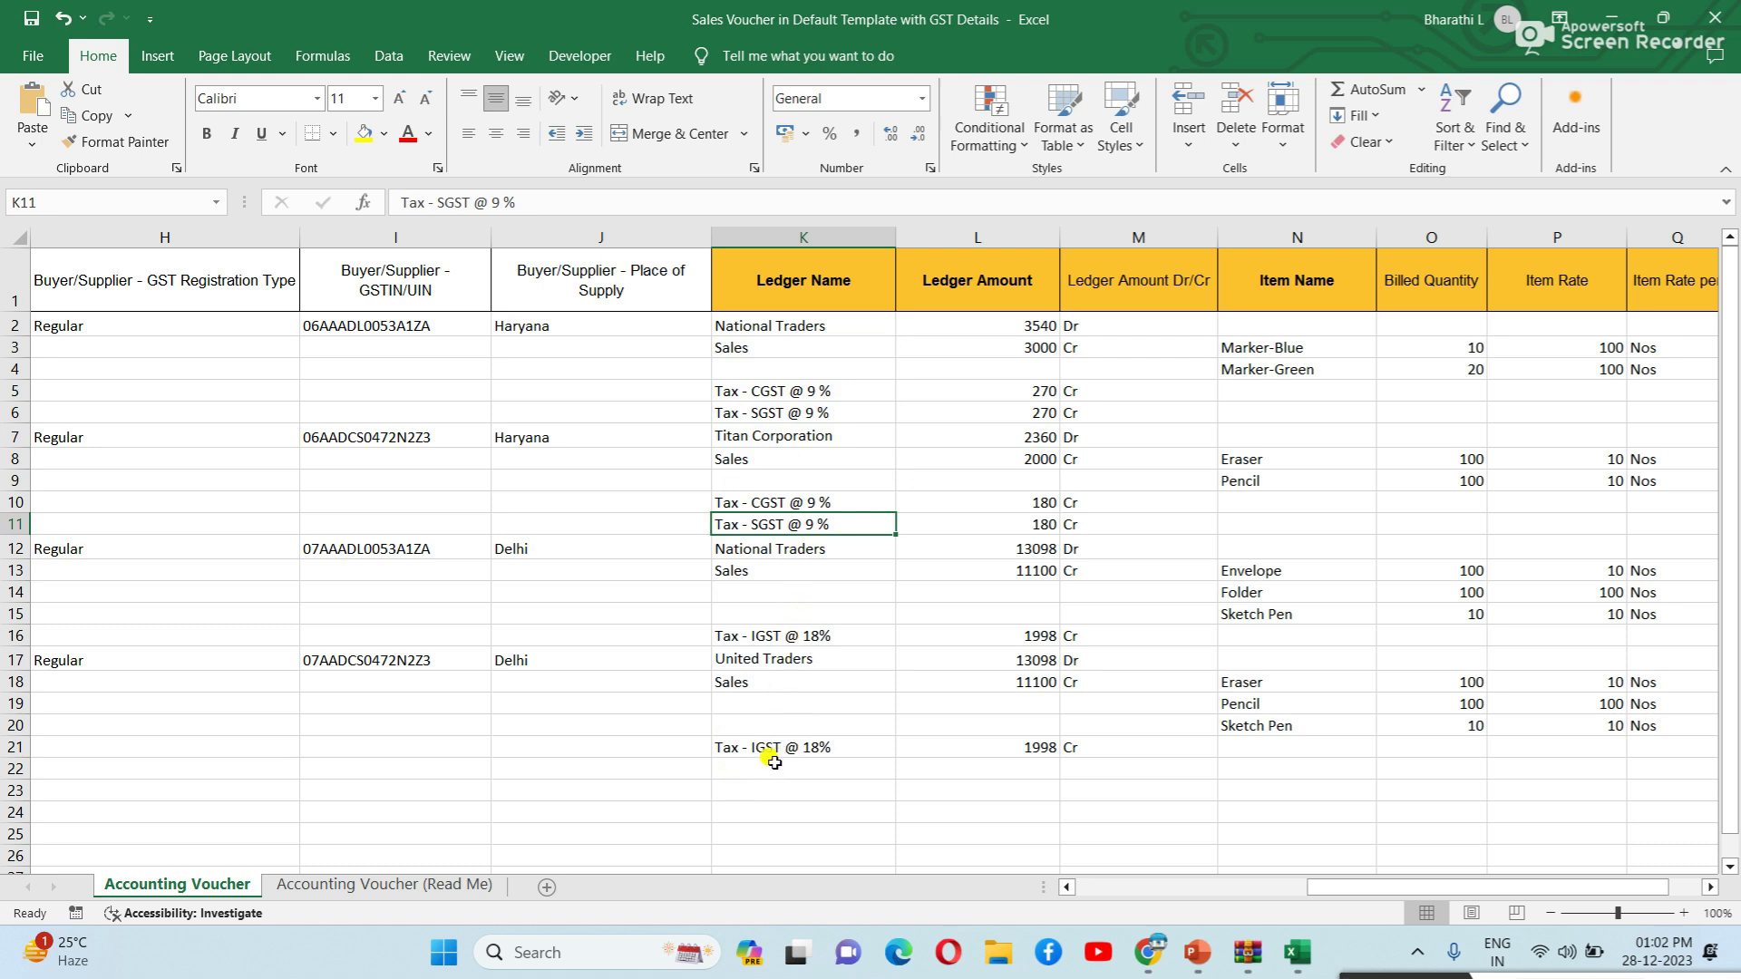
click(576, 412)
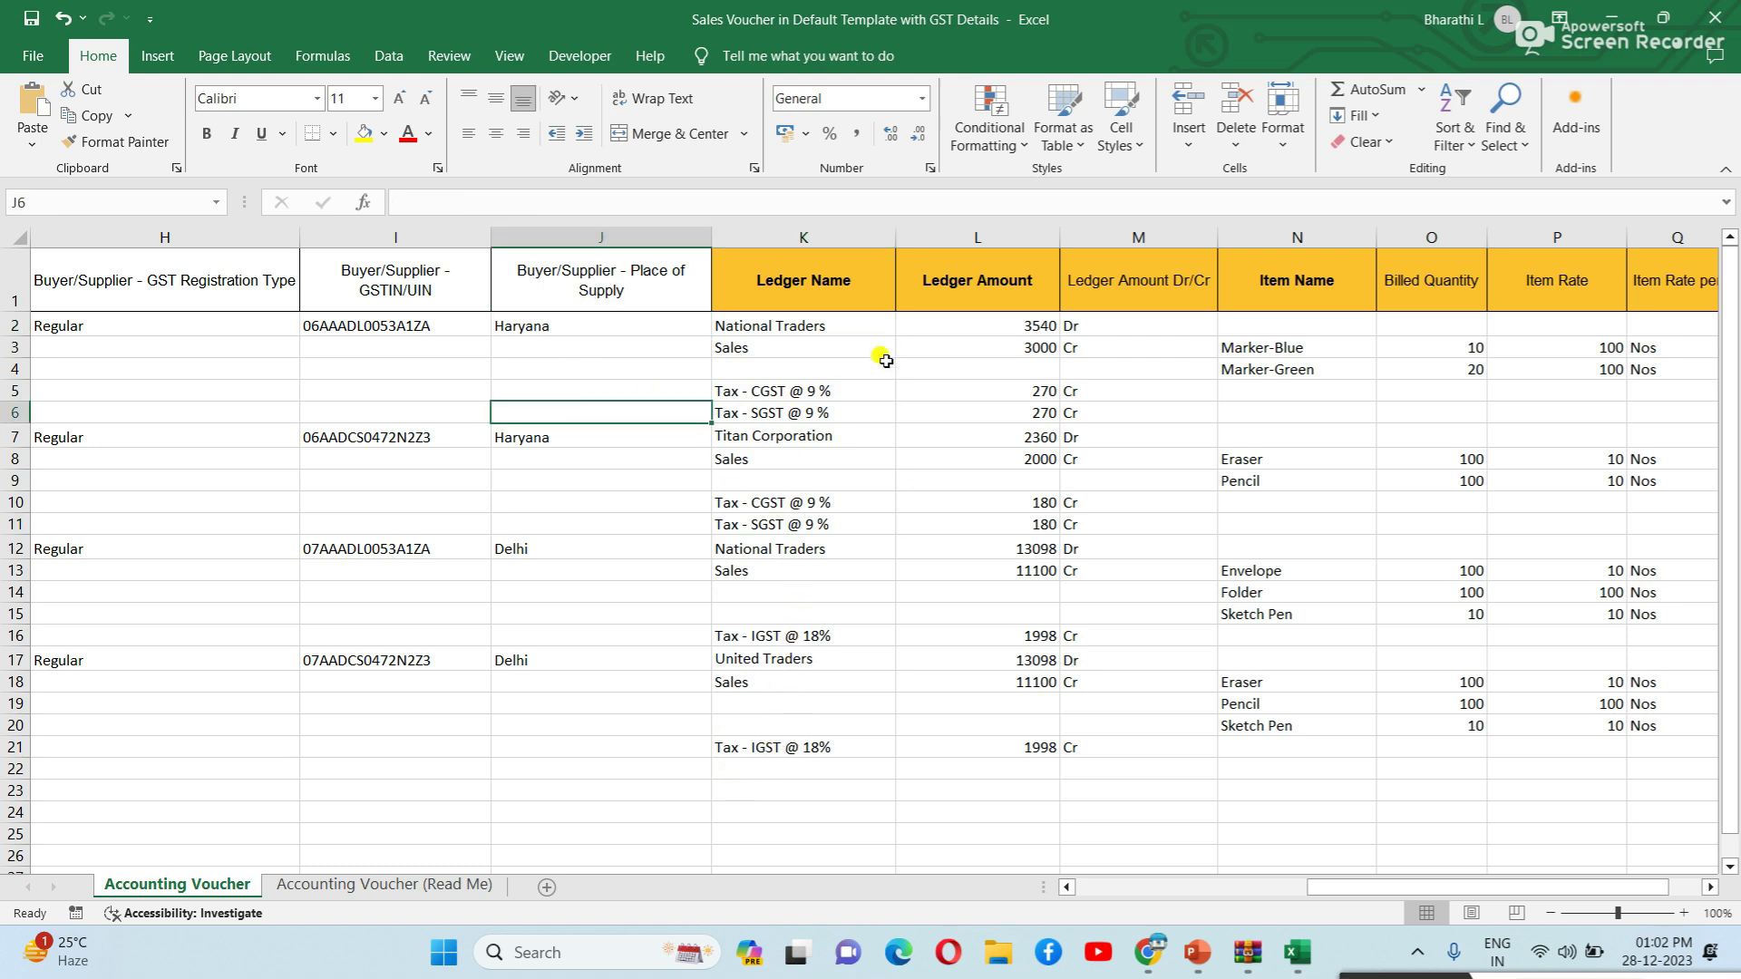
click(753, 571)
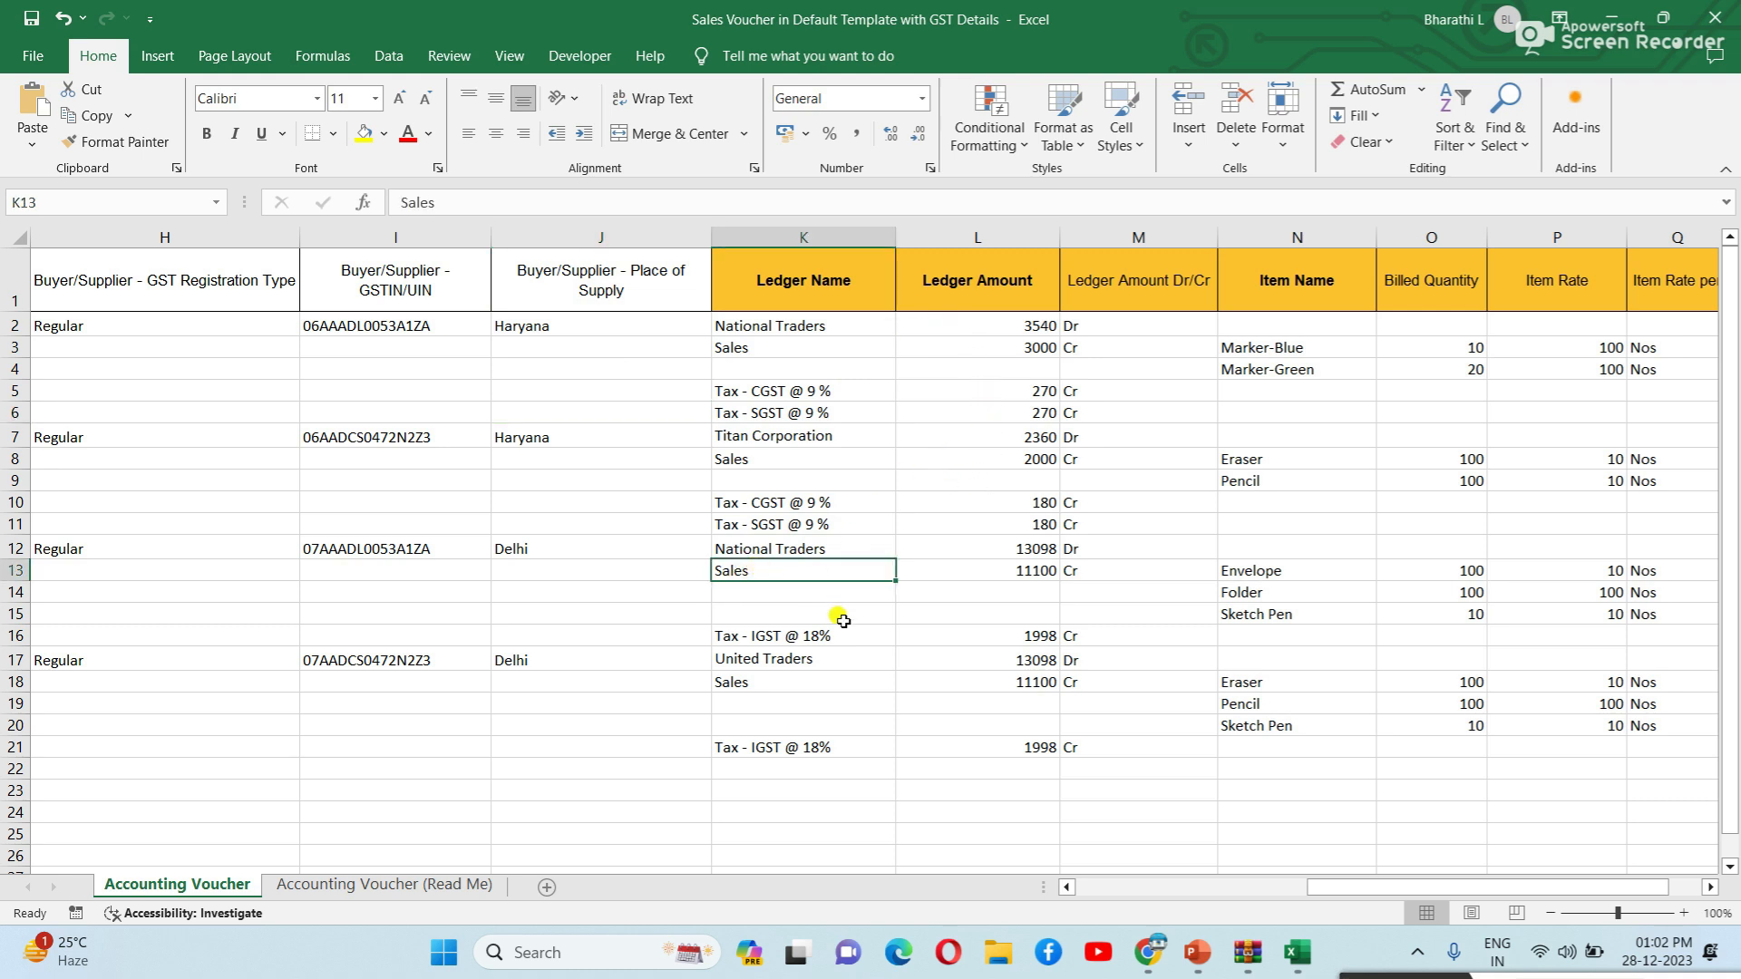
click(850, 534)
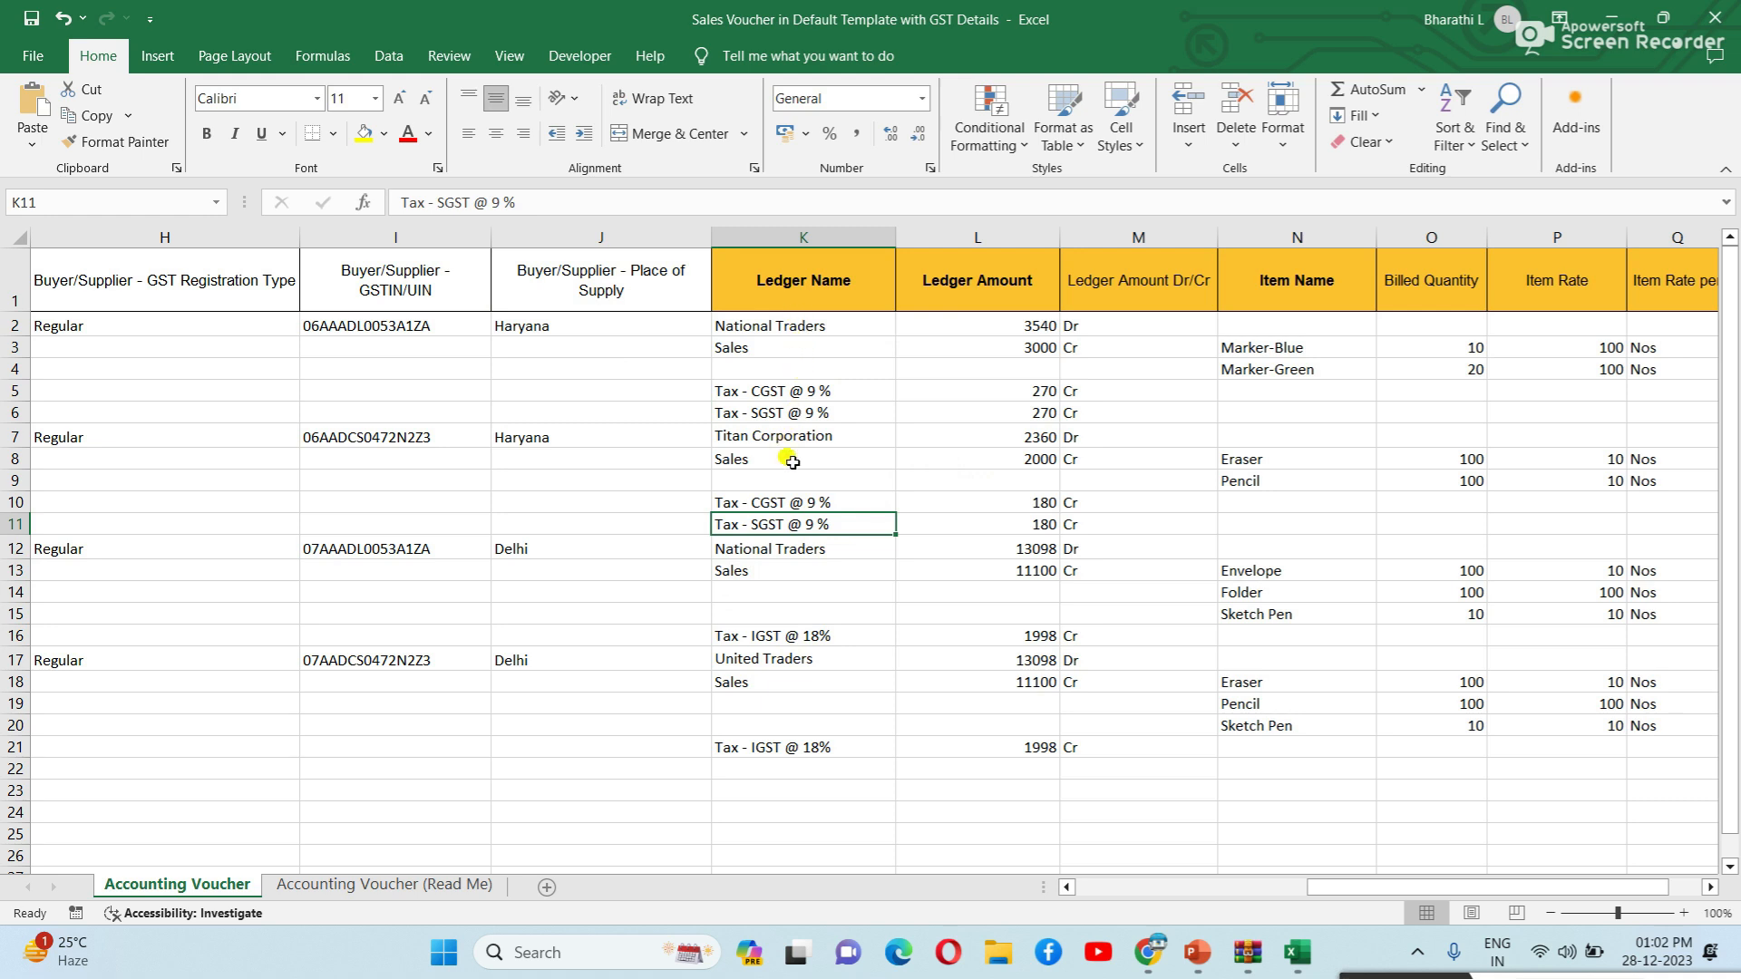
click(772, 701)
click(760, 749)
click(759, 573)
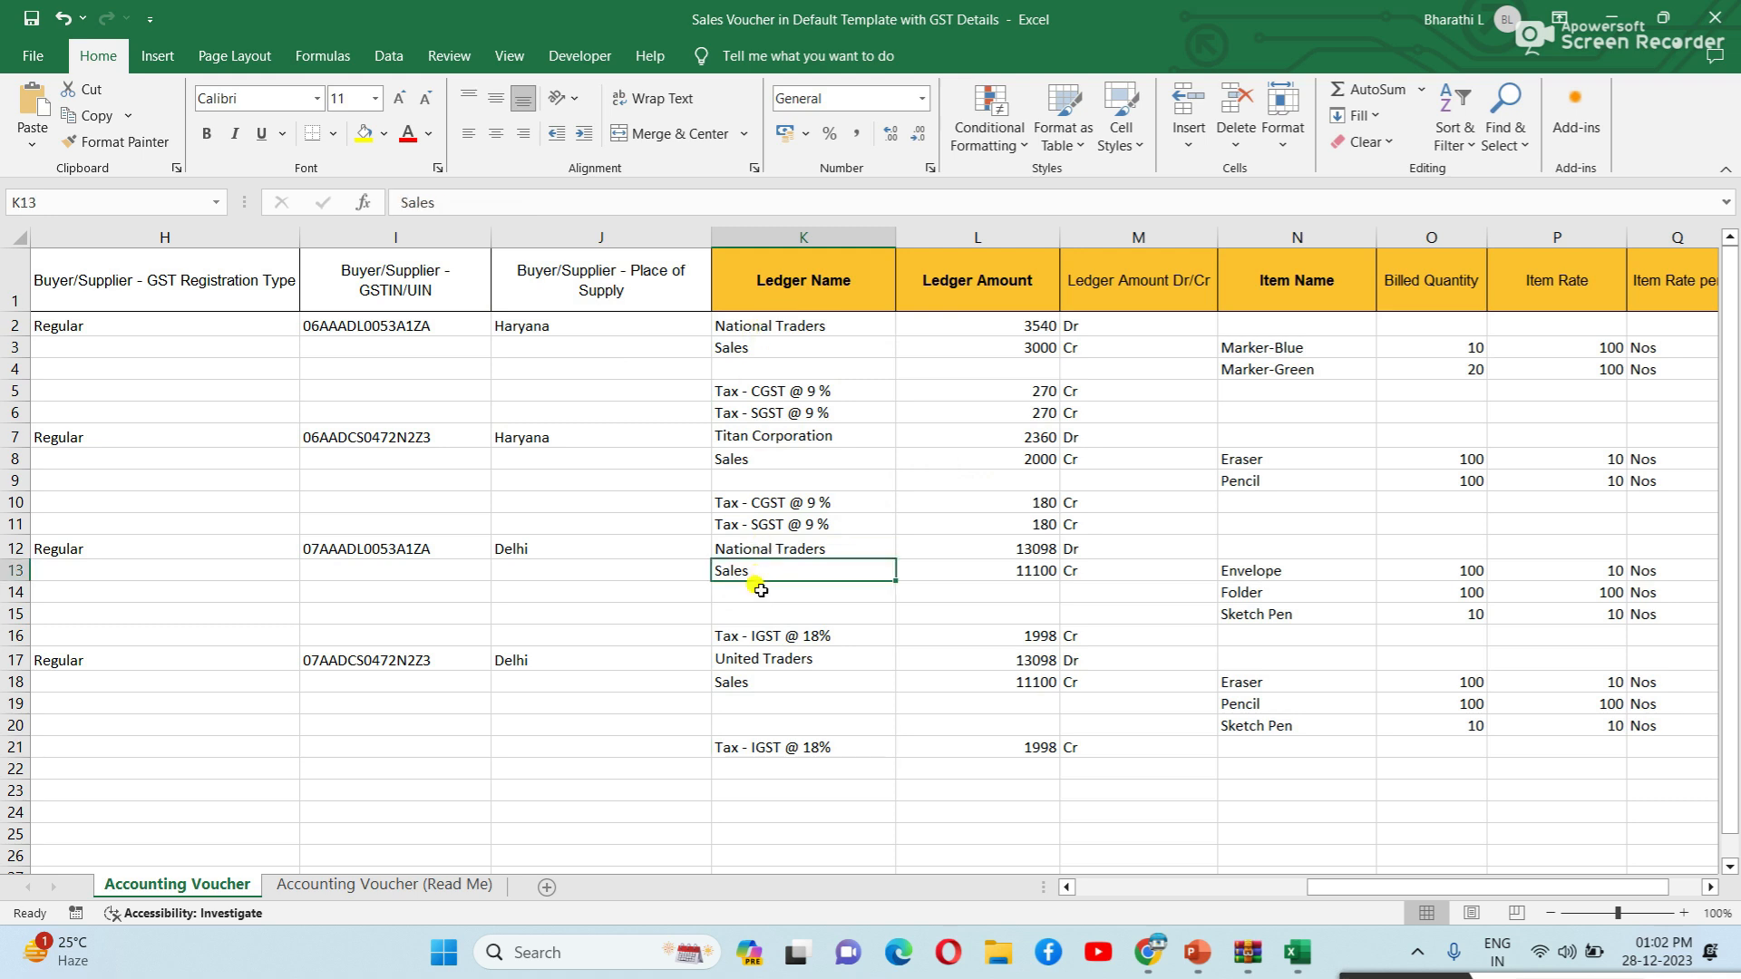
click(764, 682)
click(808, 769)
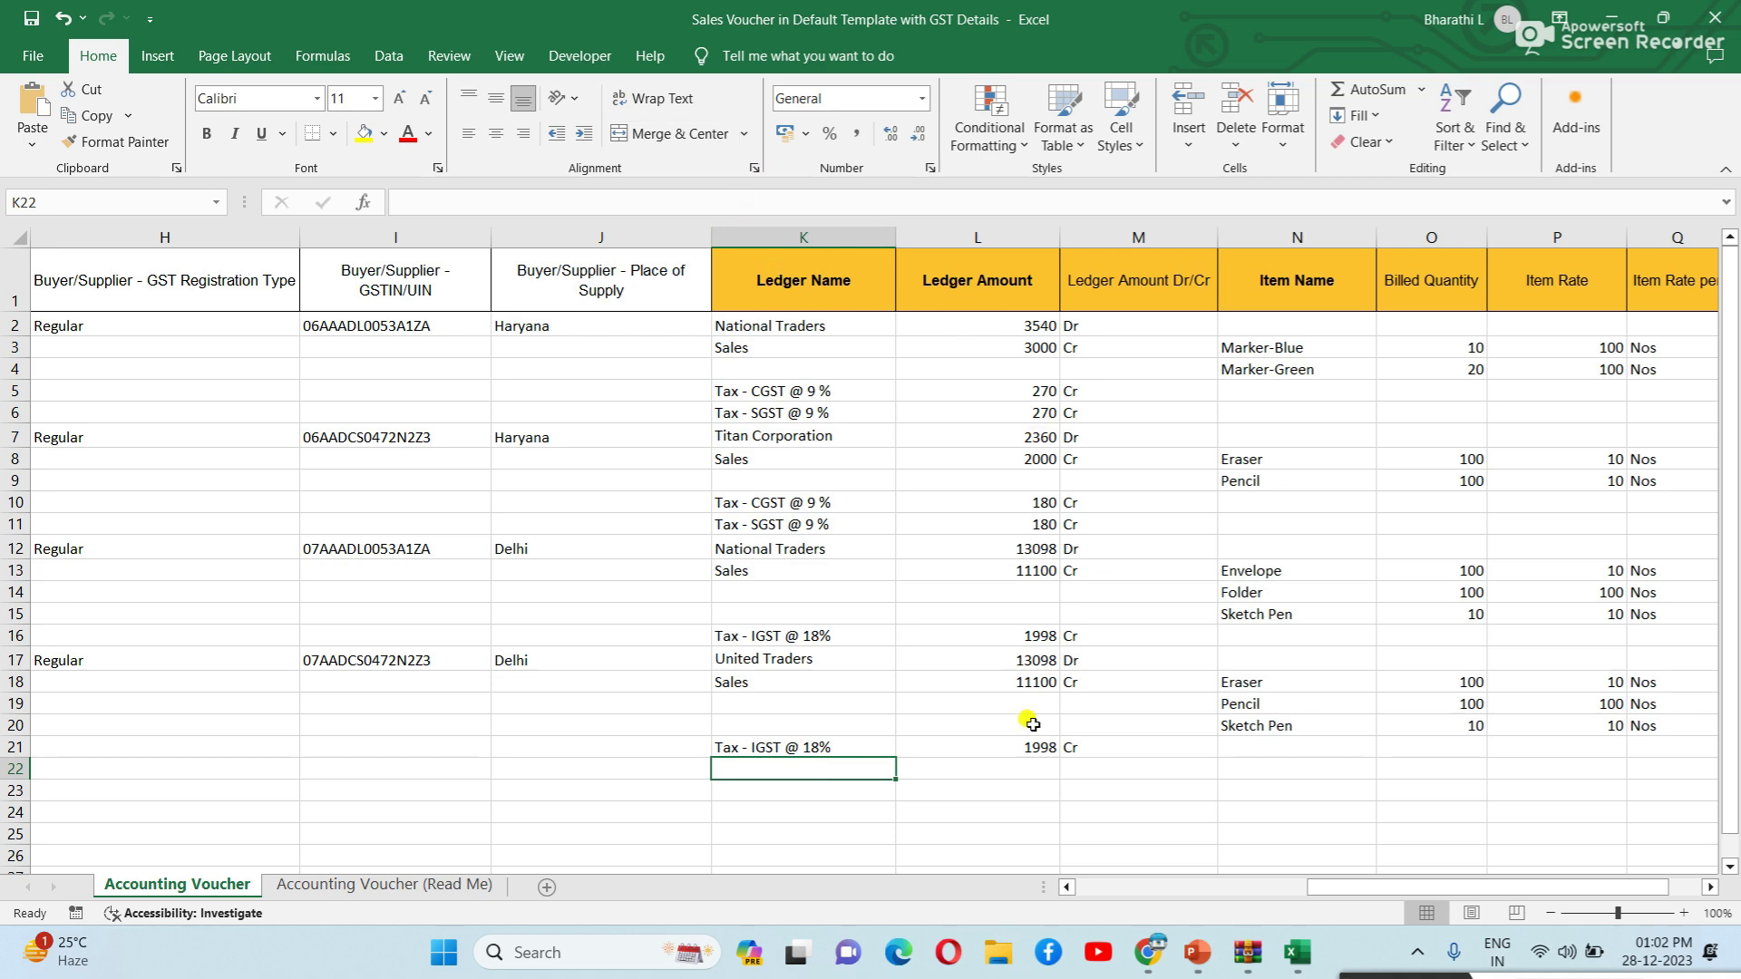
drag(1339, 897, 1378, 898)
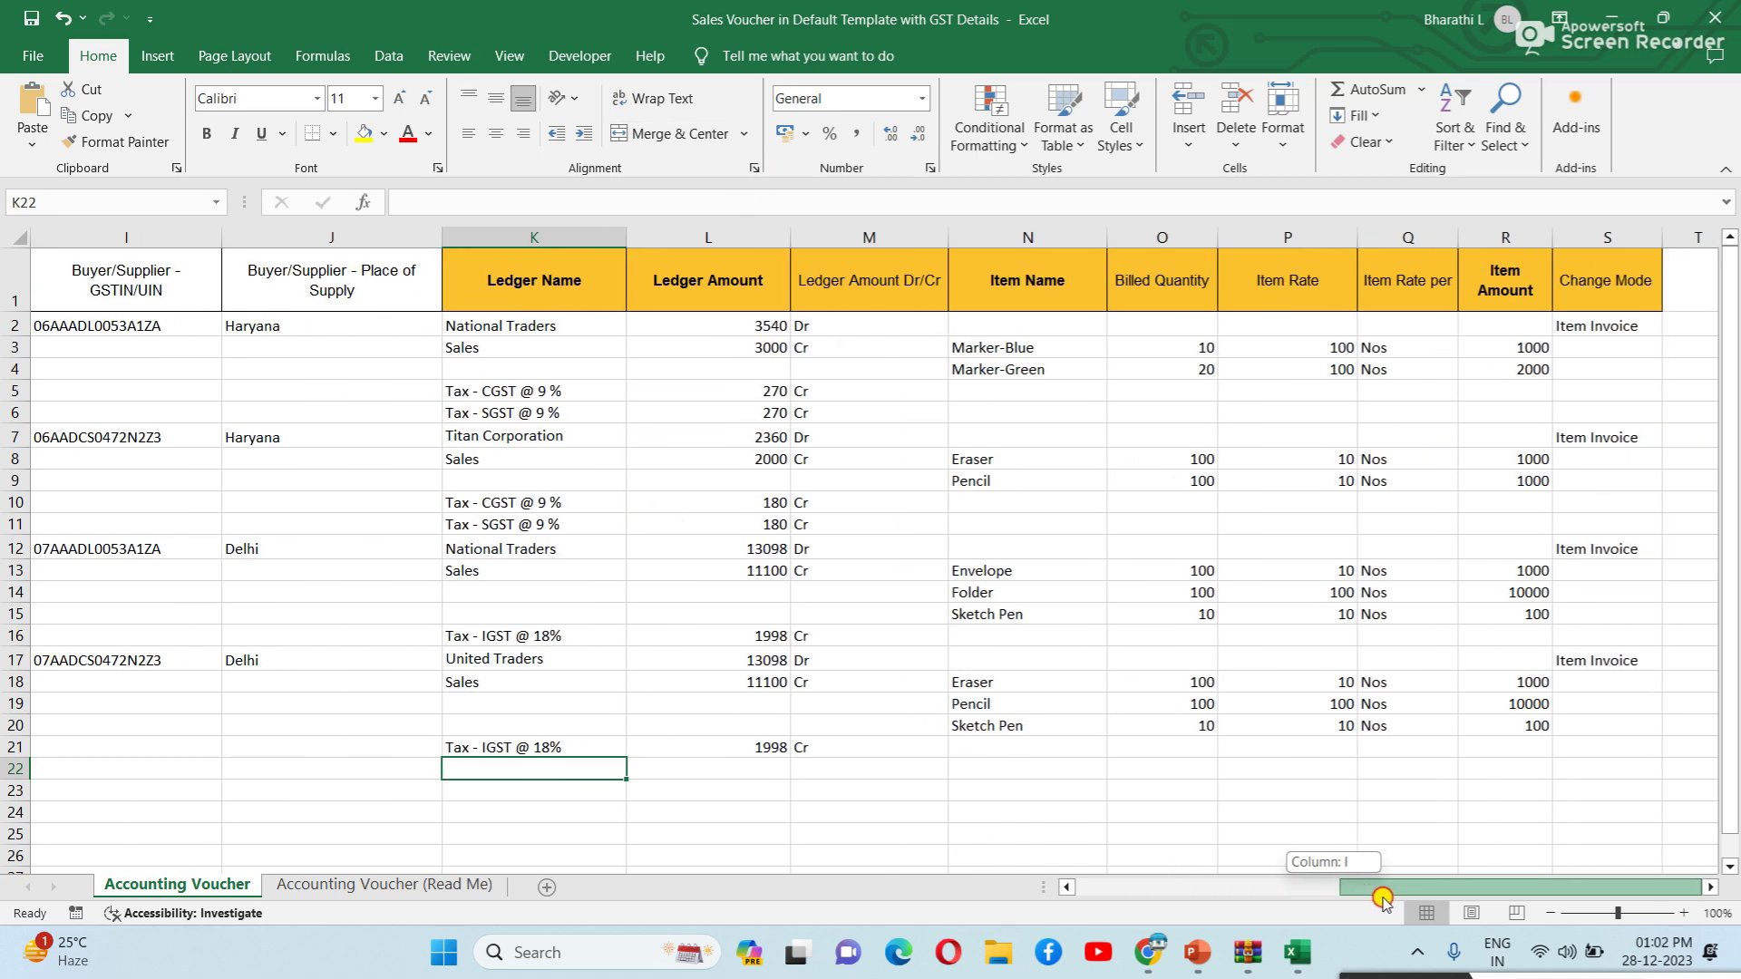
click(723, 503)
click(734, 528)
click(743, 550)
click(752, 592)
click(757, 638)
click(759, 680)
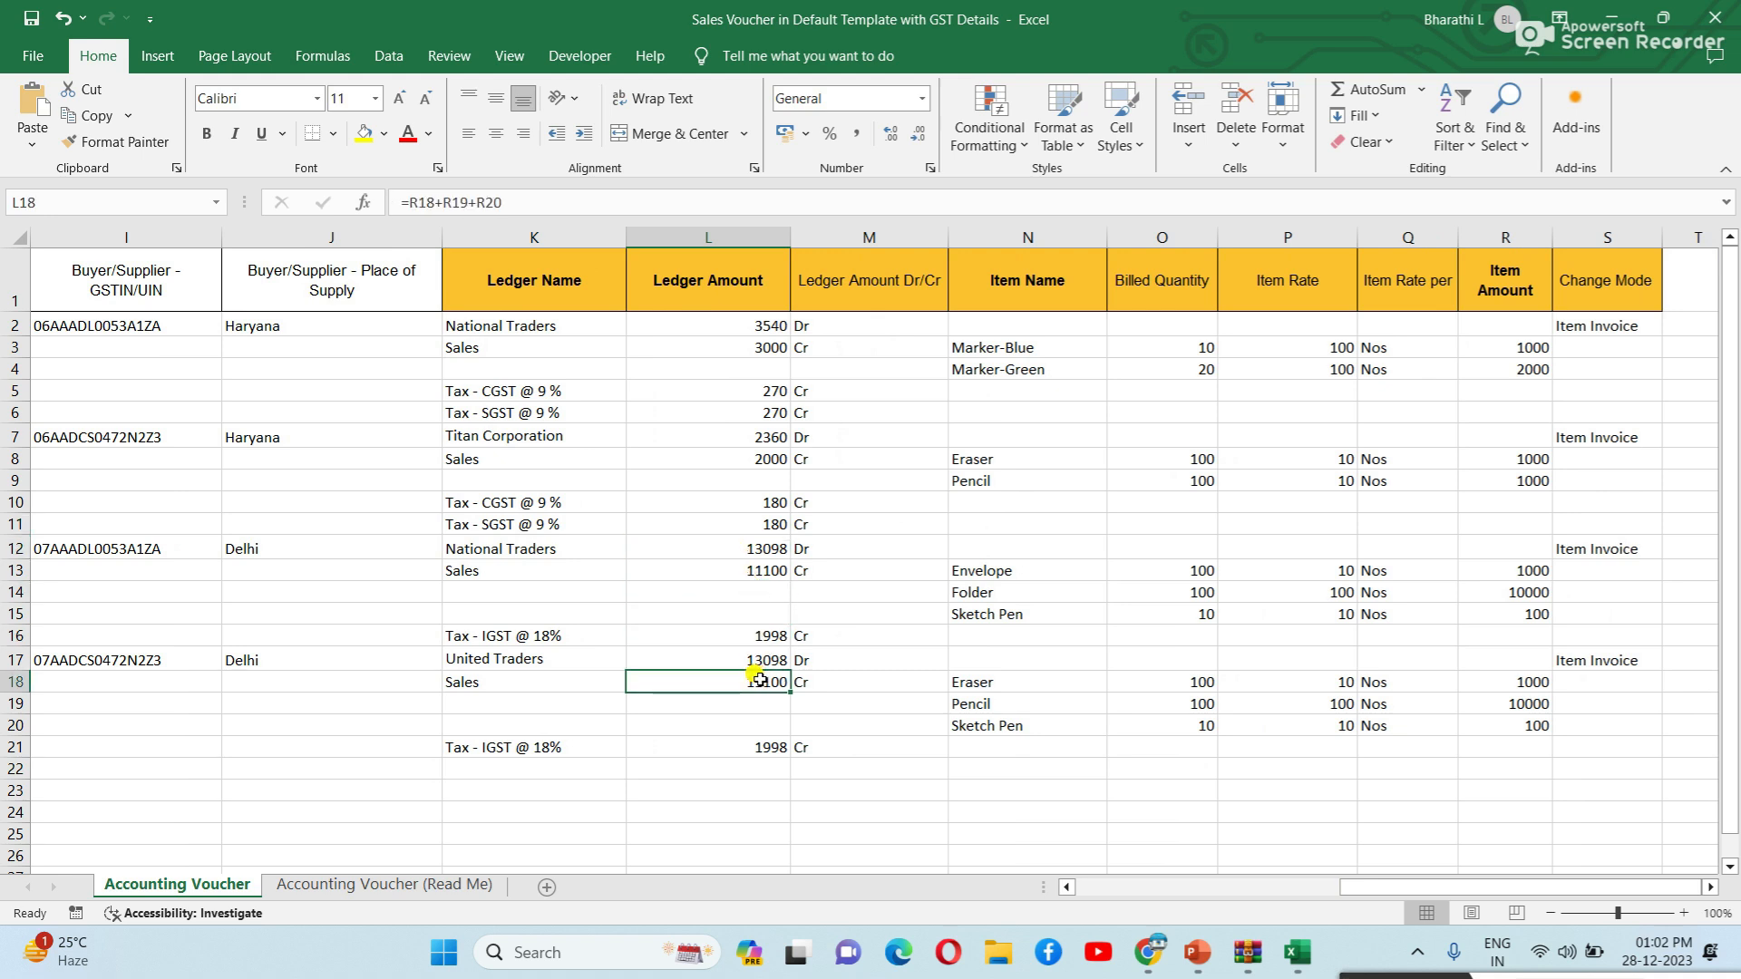
click(767, 327)
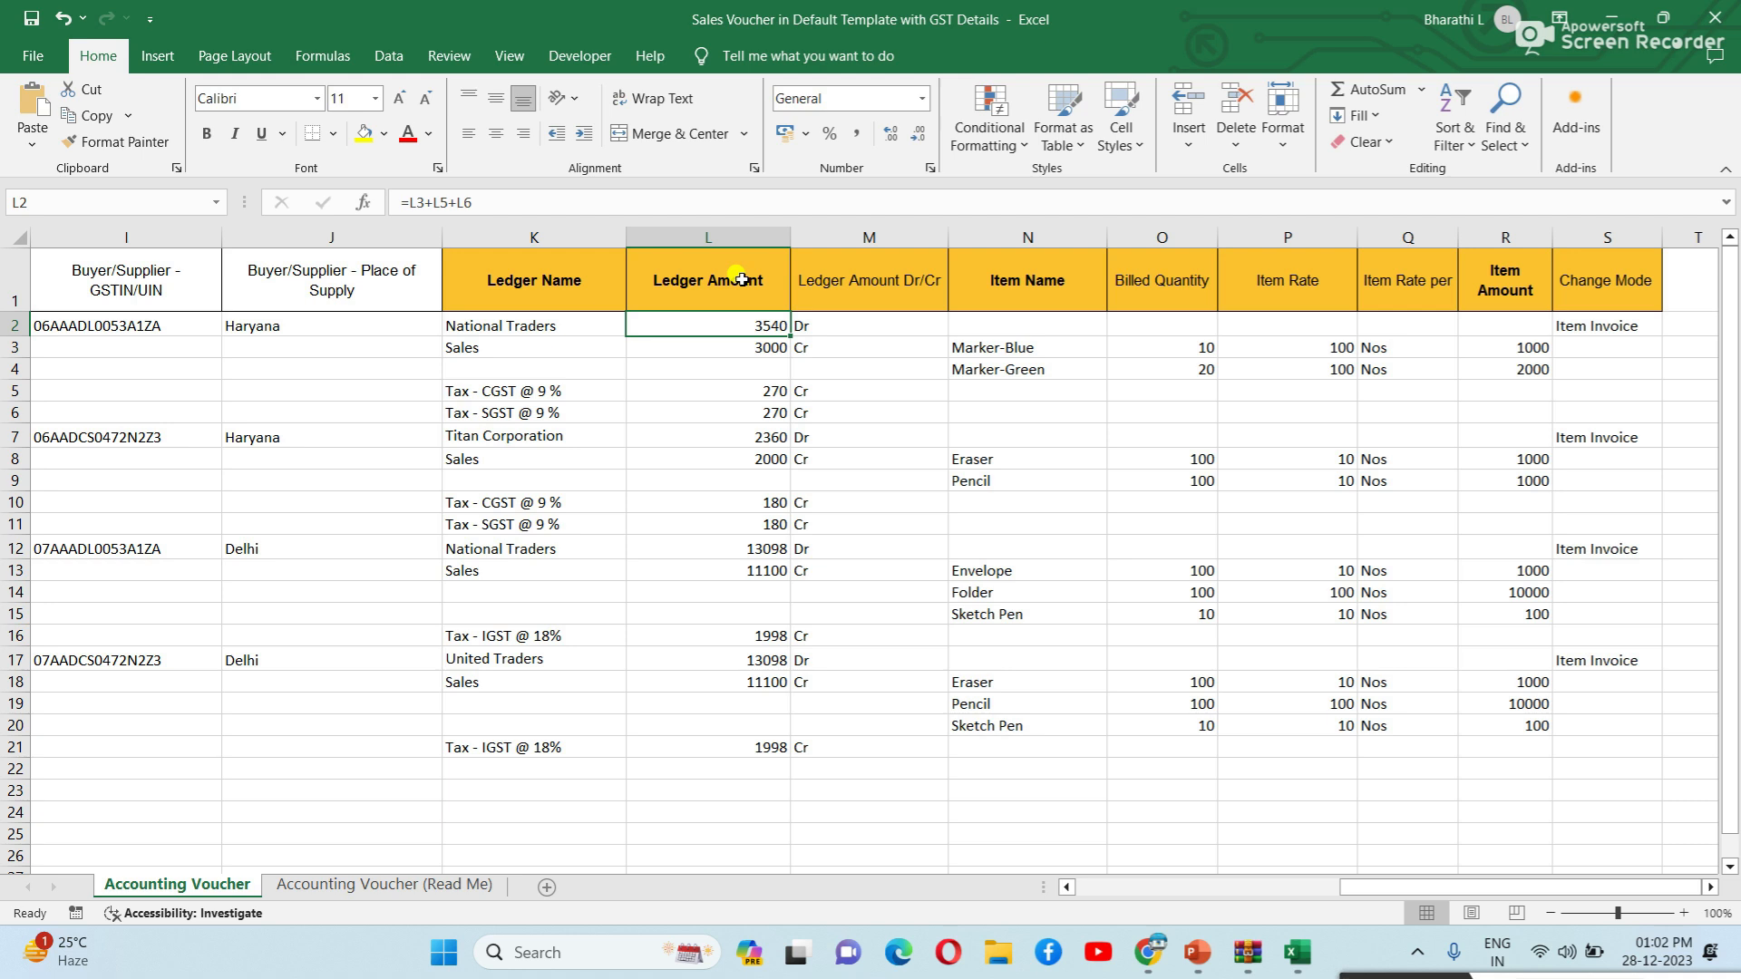
click(765, 350)
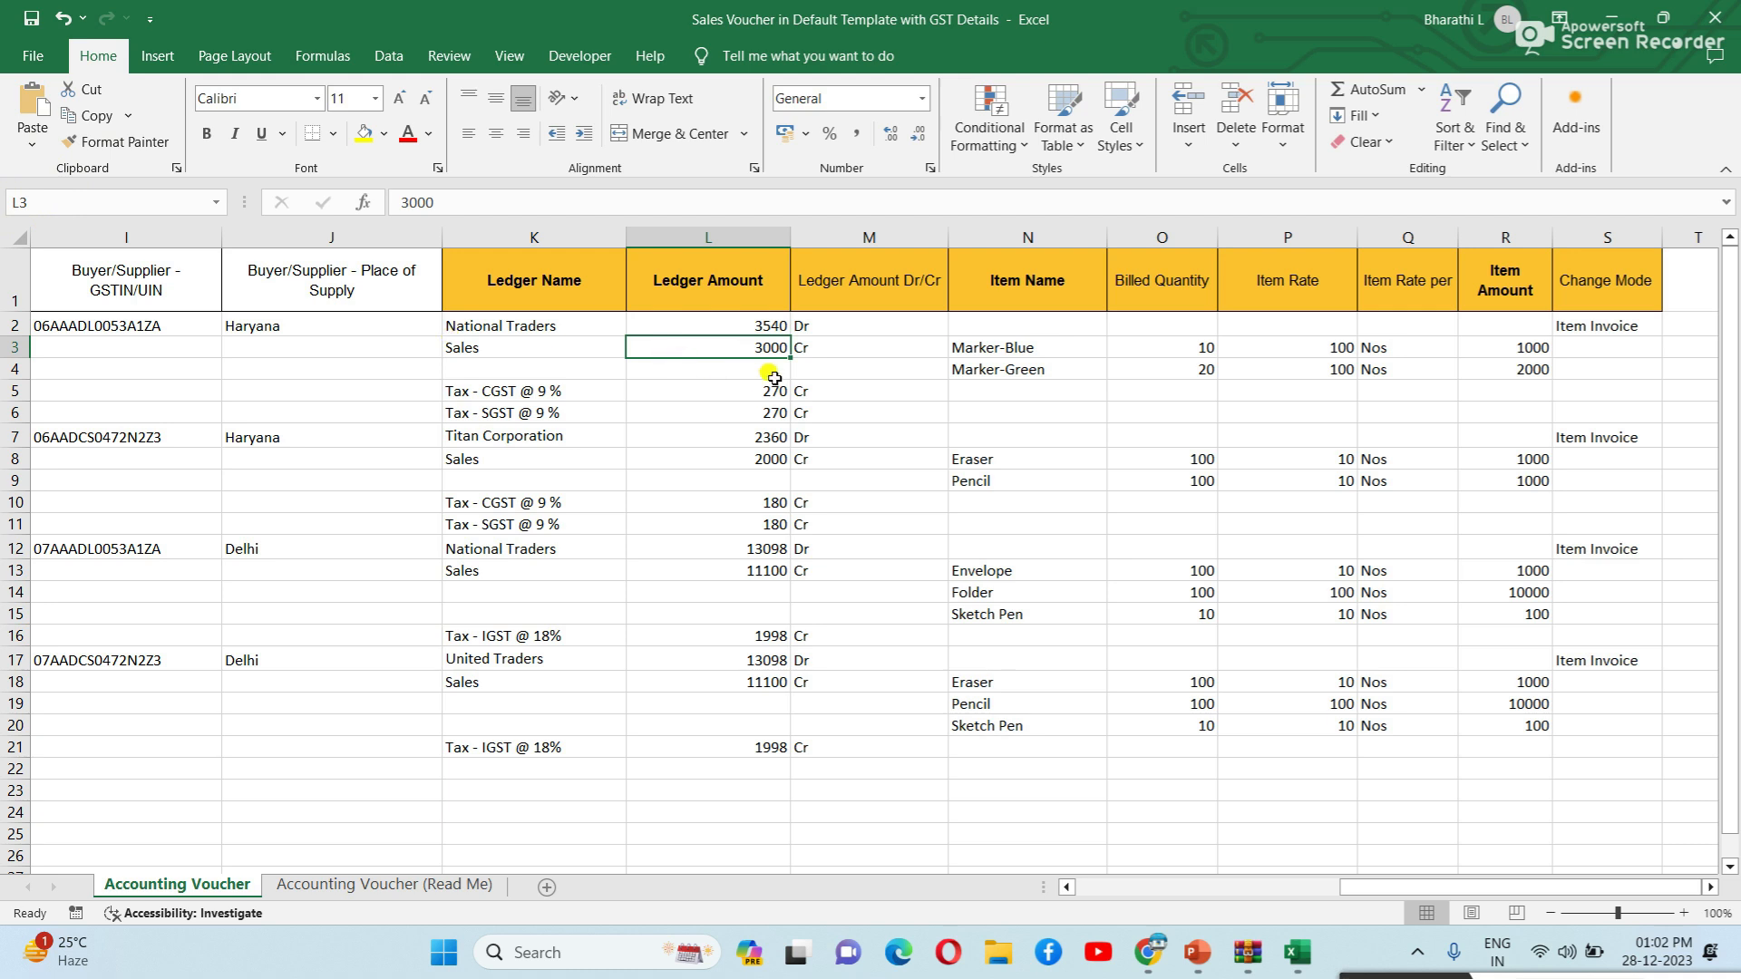
click(754, 324)
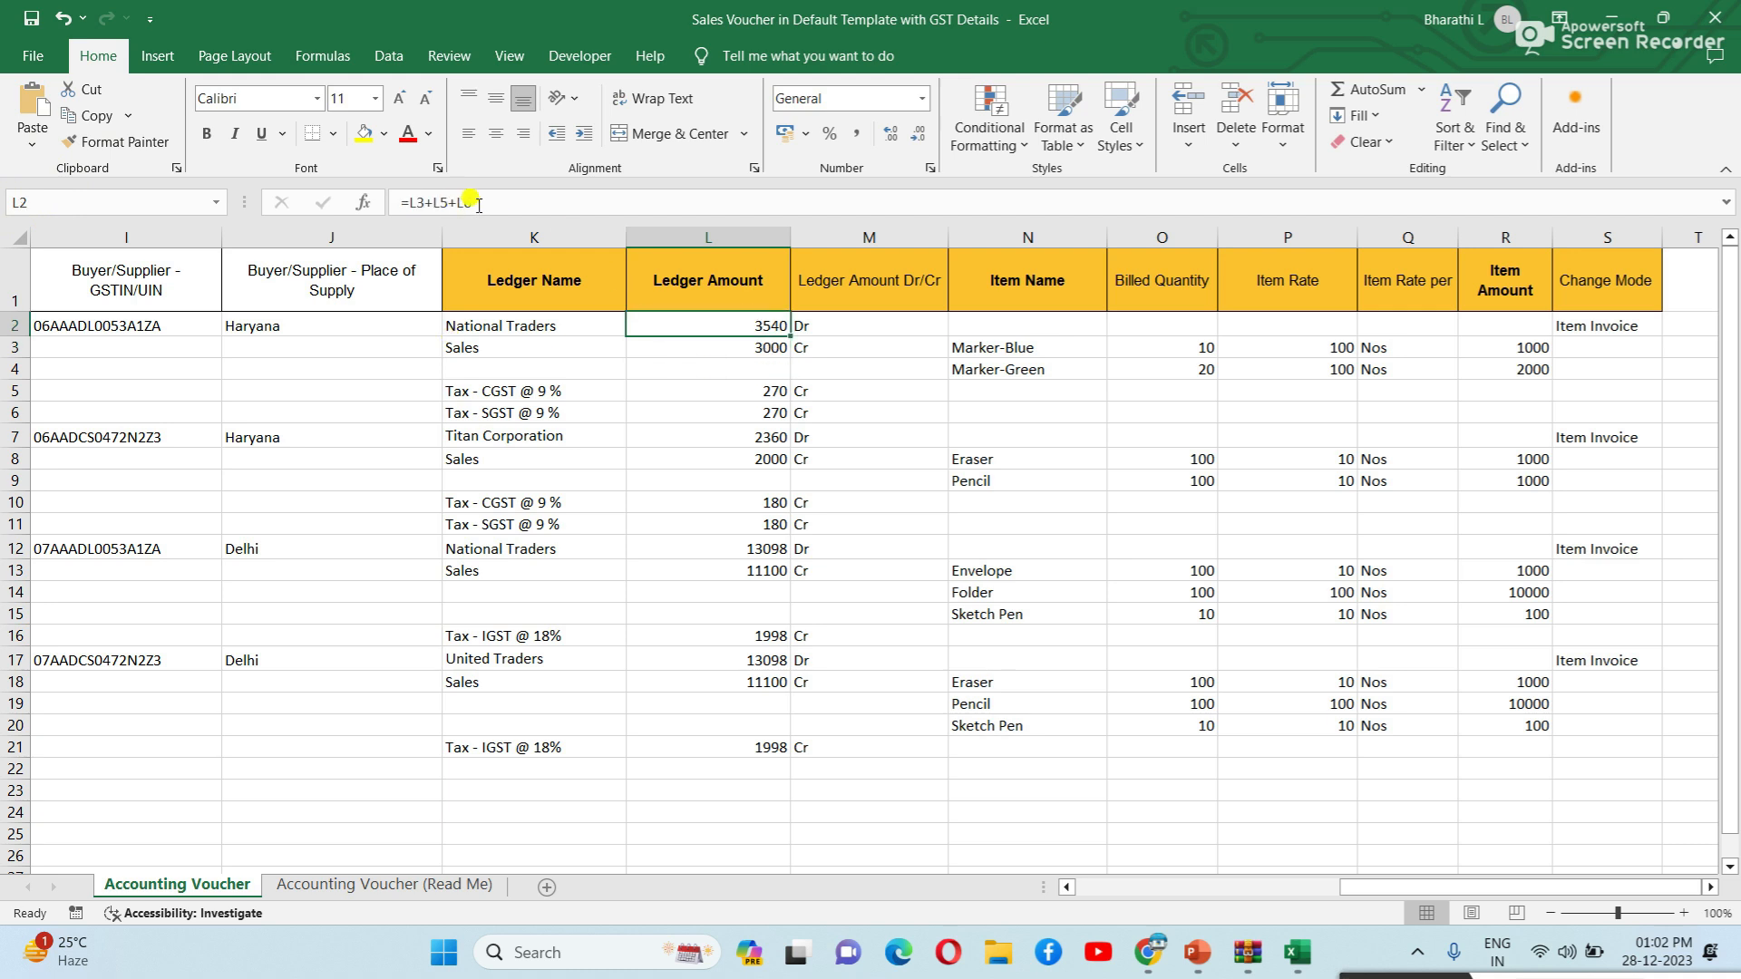
click(768, 351)
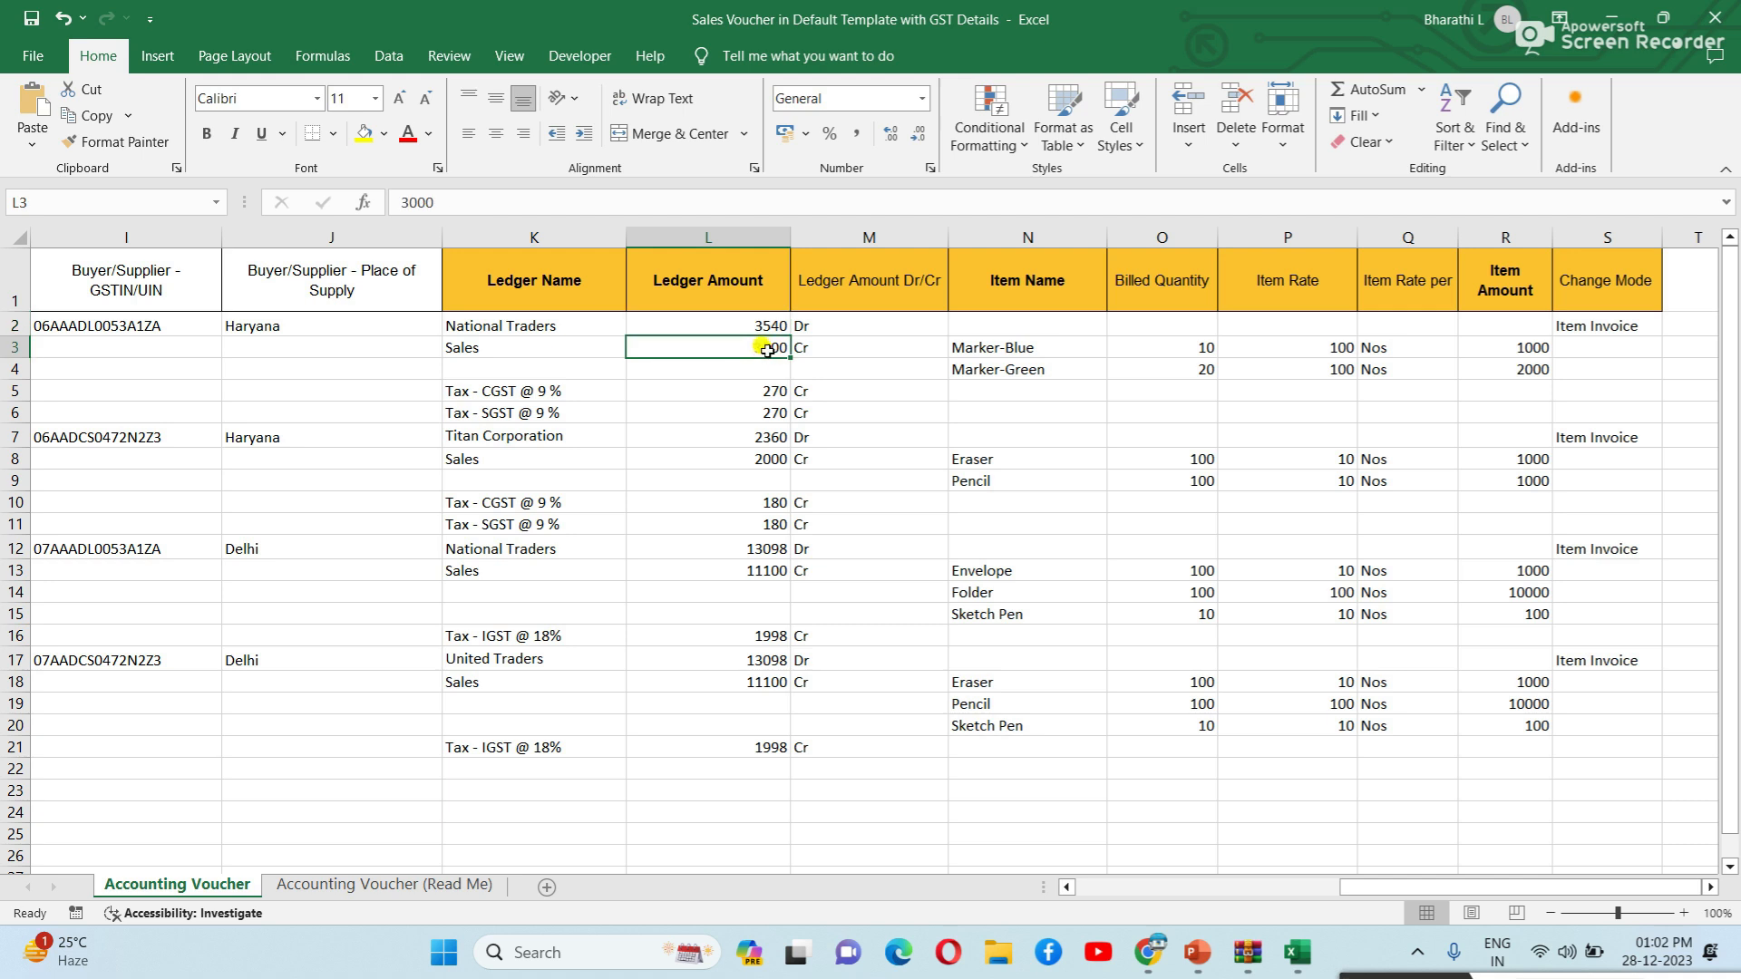
click(761, 391)
key(Down)
click(780, 328)
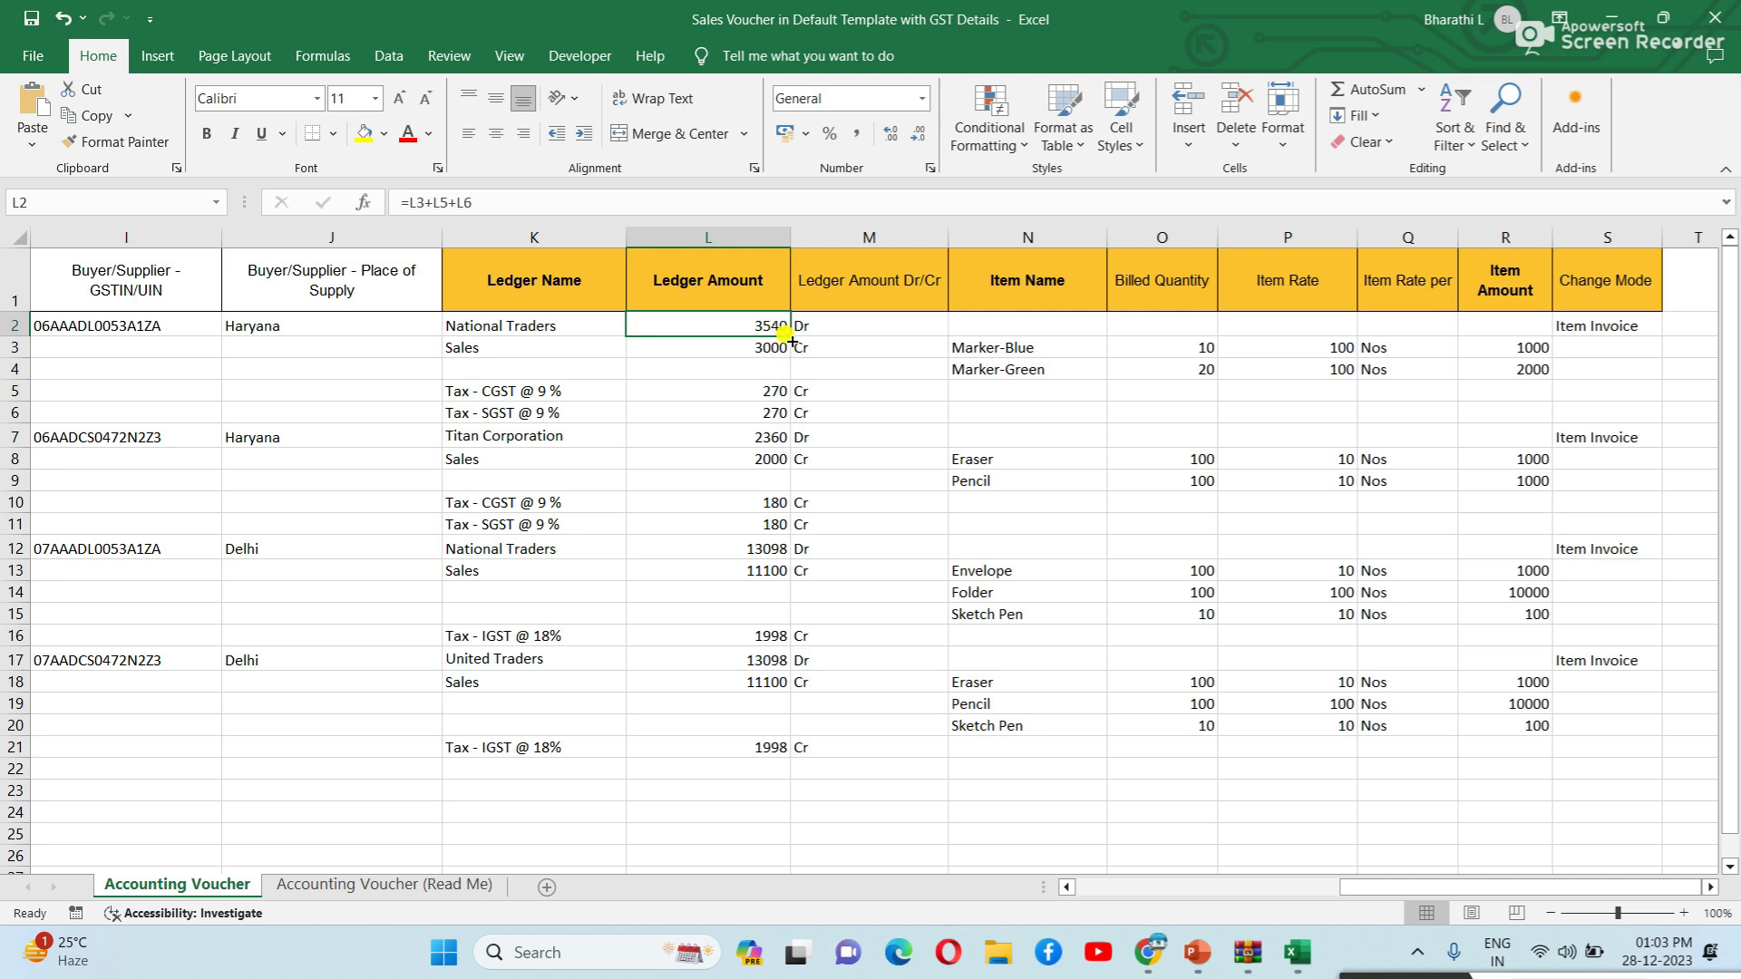
click(746, 351)
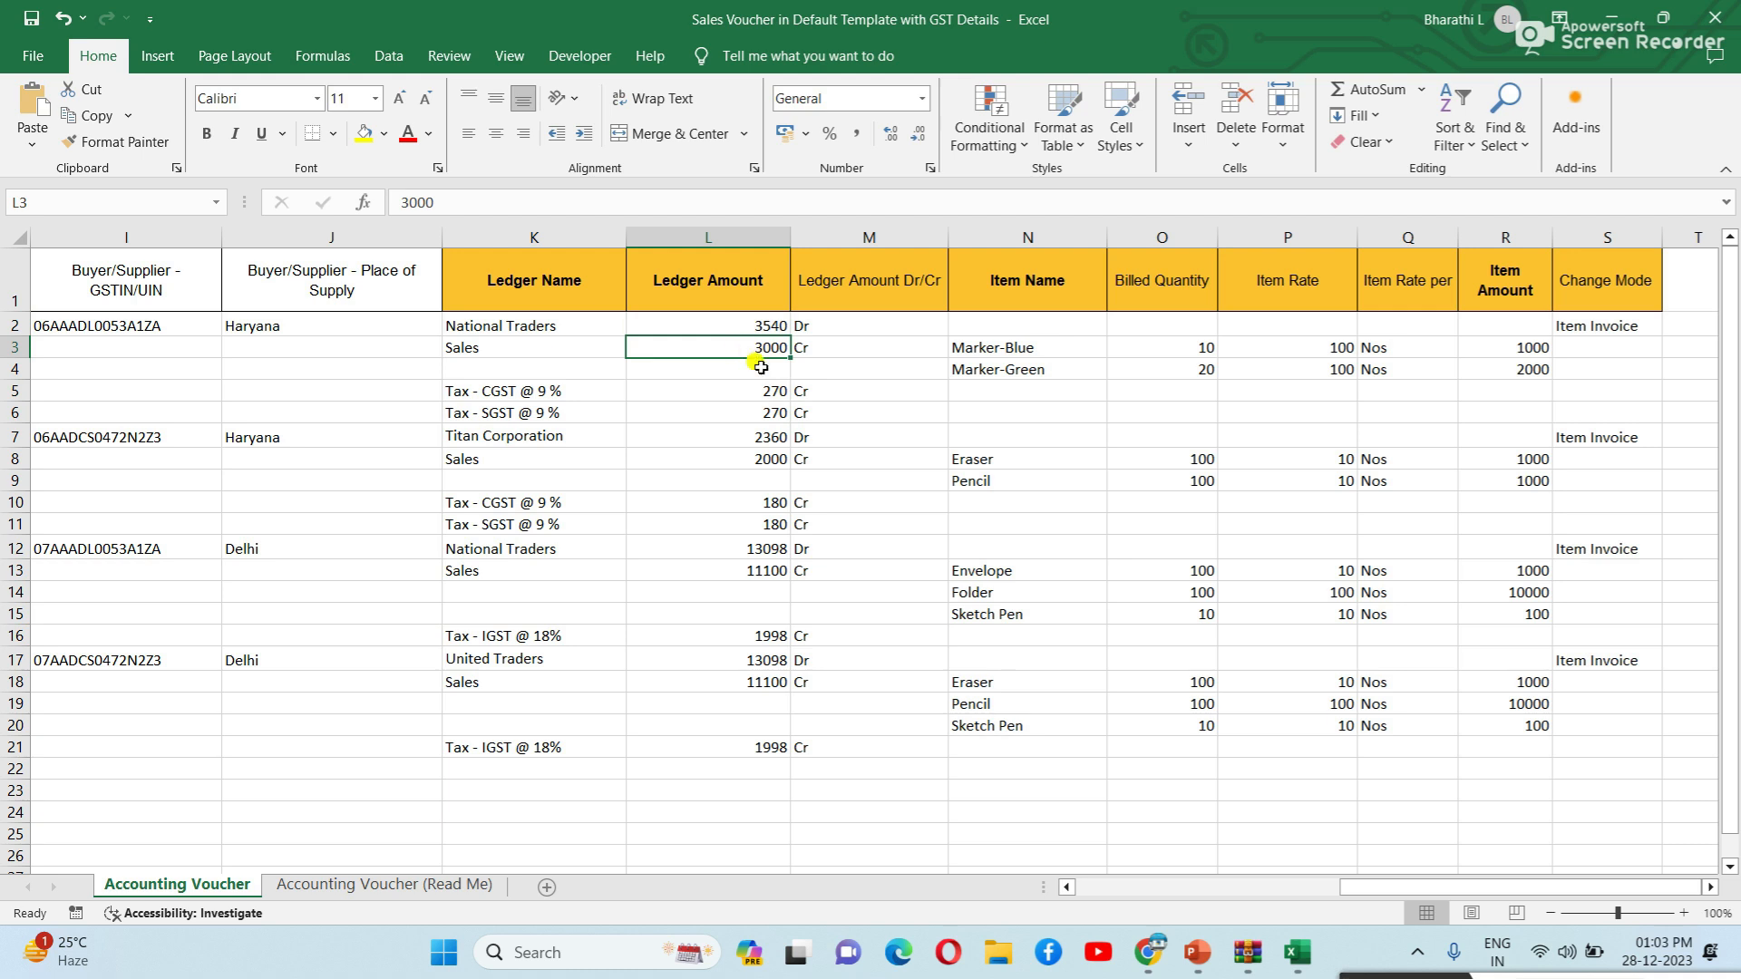
click(760, 390)
click(760, 408)
click(762, 328)
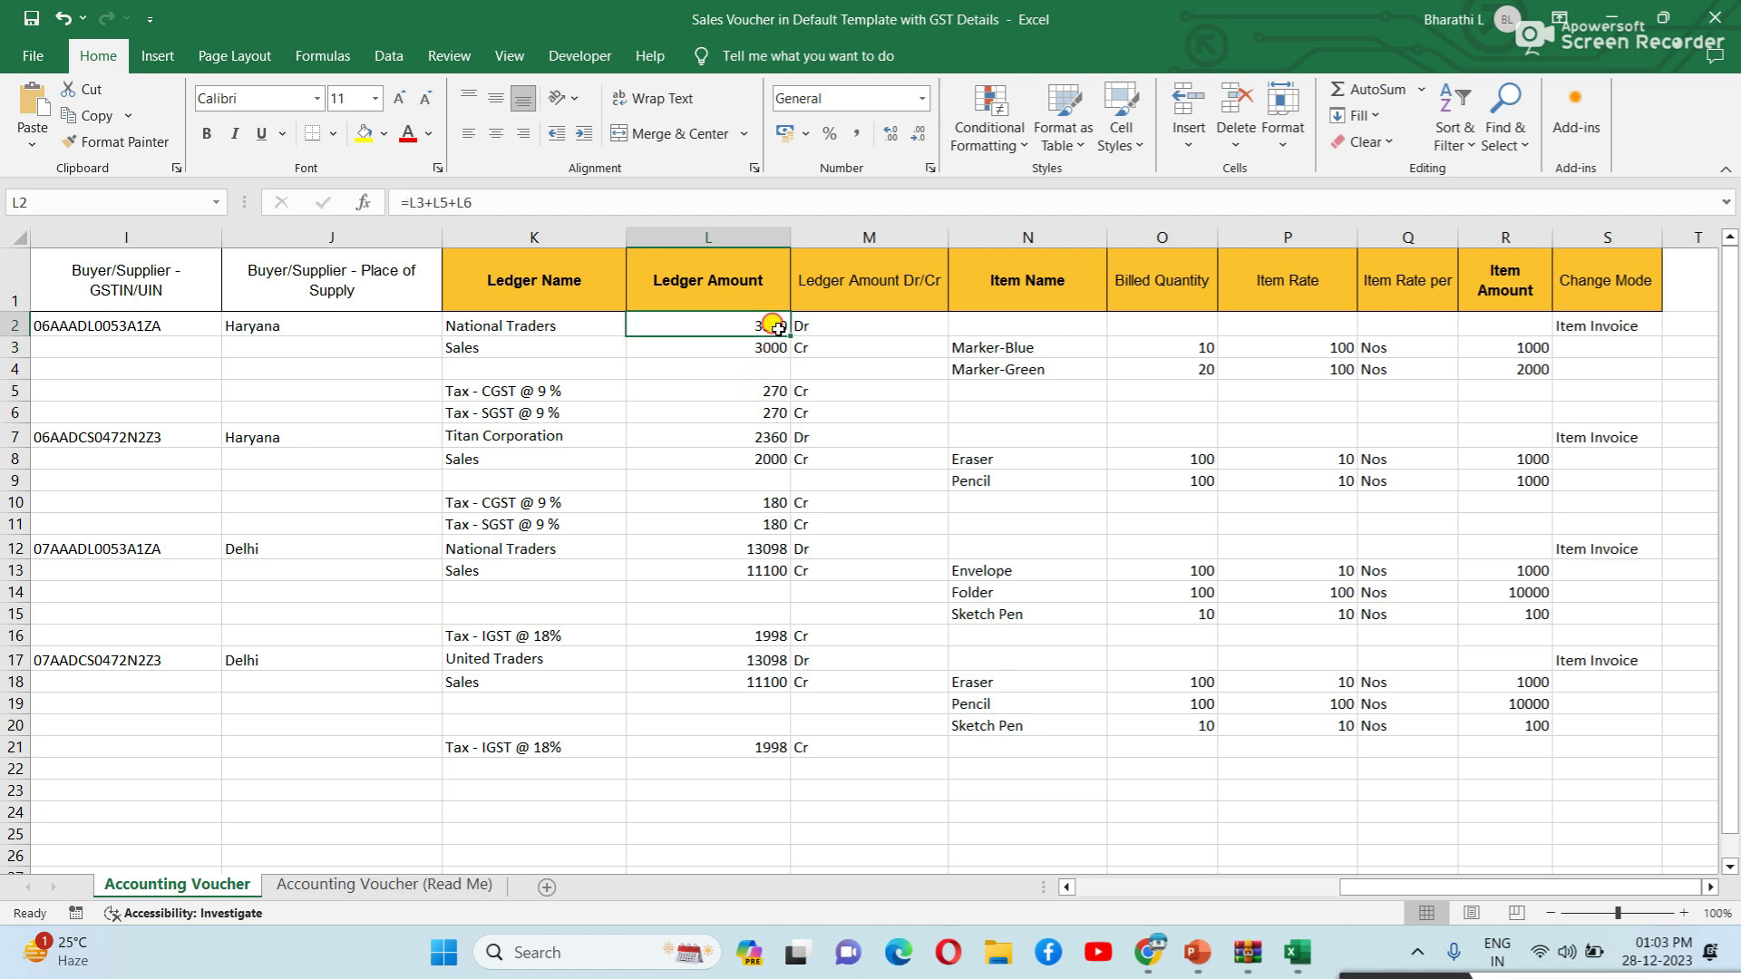
click(759, 435)
click(758, 458)
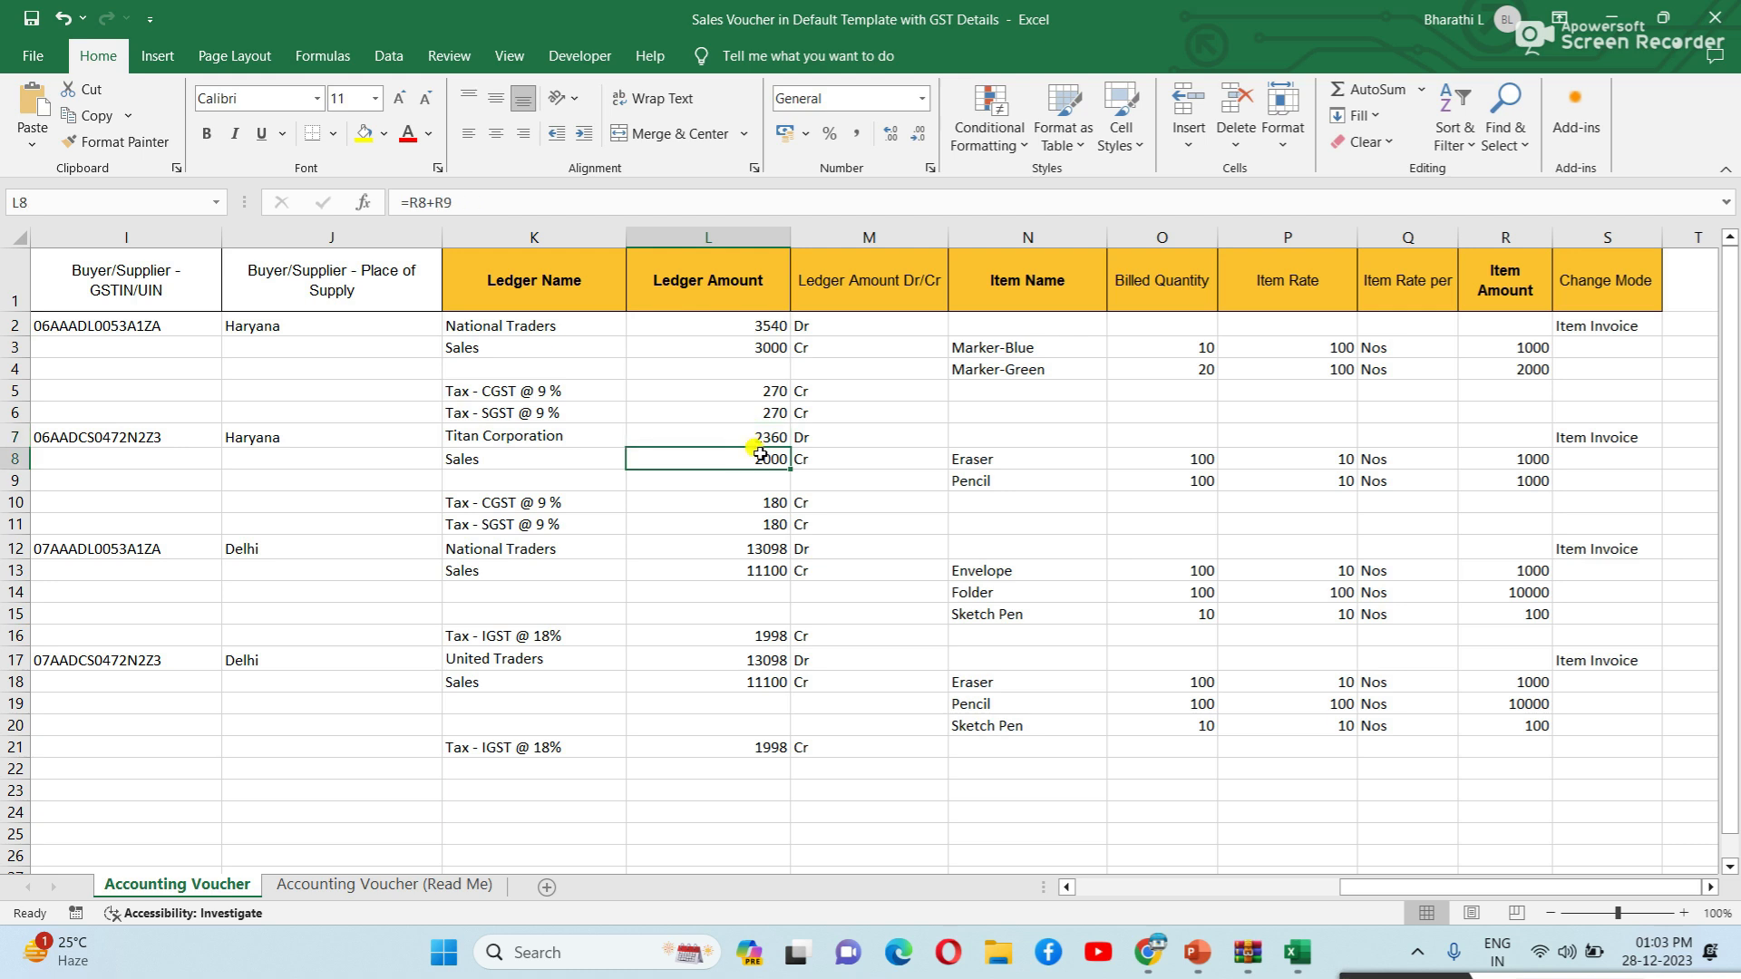
click(766, 539)
click(771, 391)
click(770, 438)
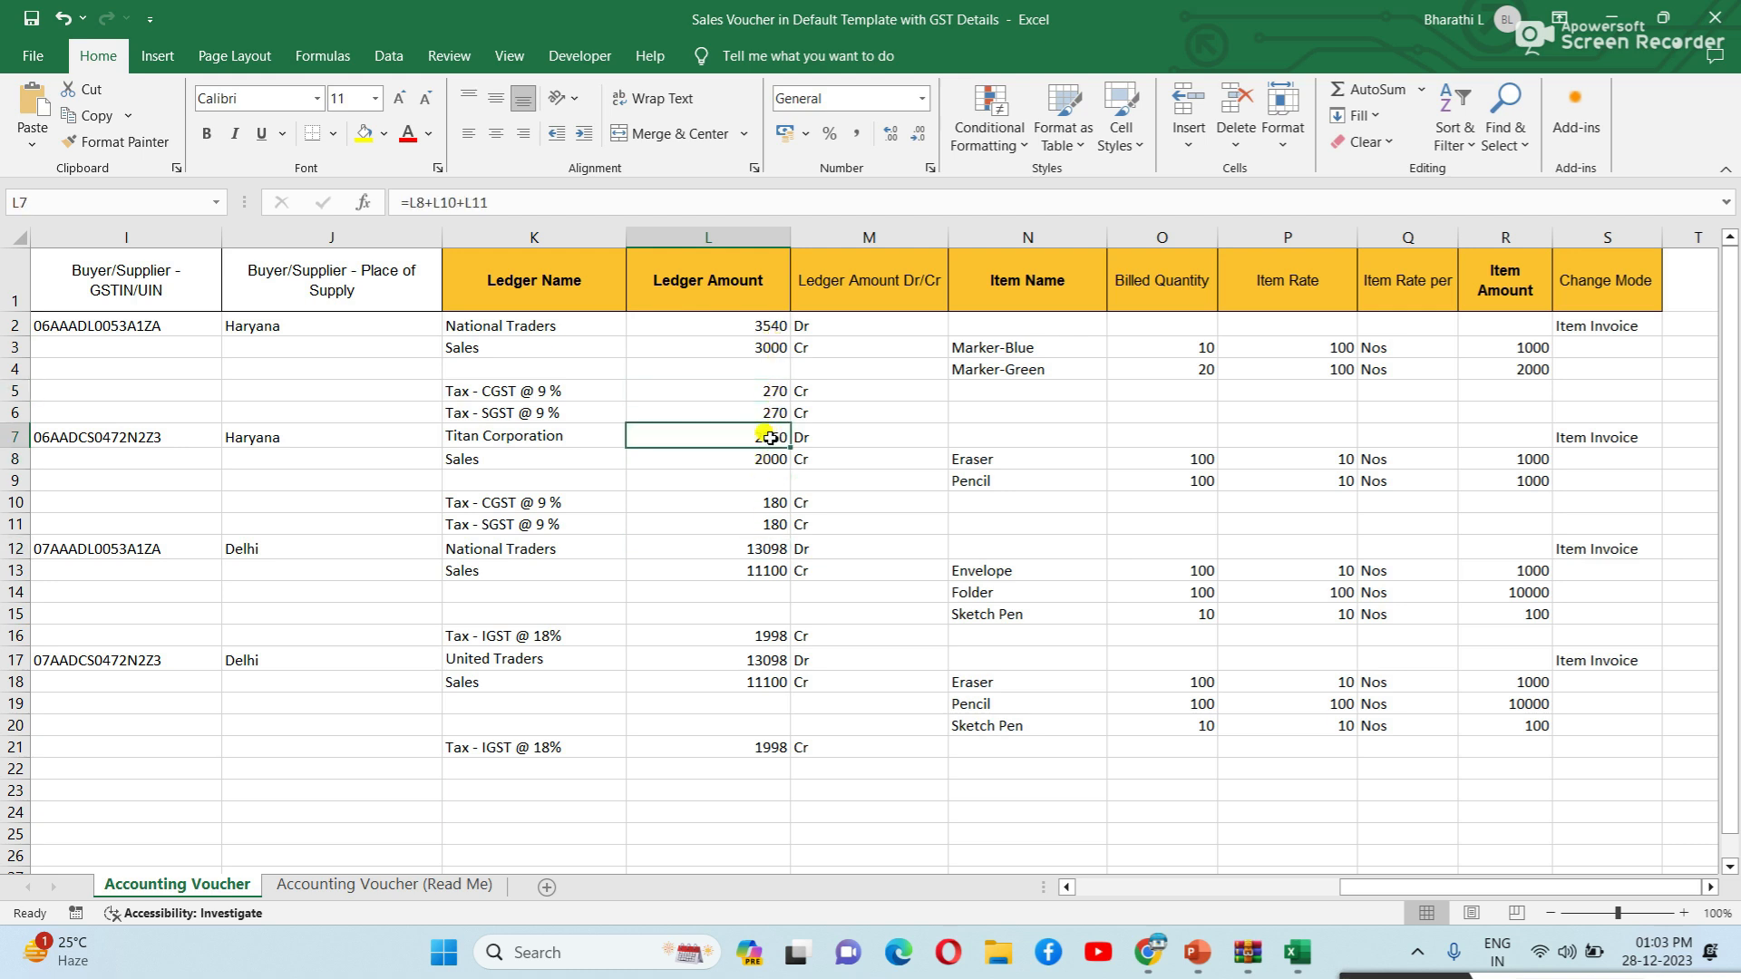
click(758, 500)
click(760, 571)
click(735, 659)
click(738, 722)
click(921, 338)
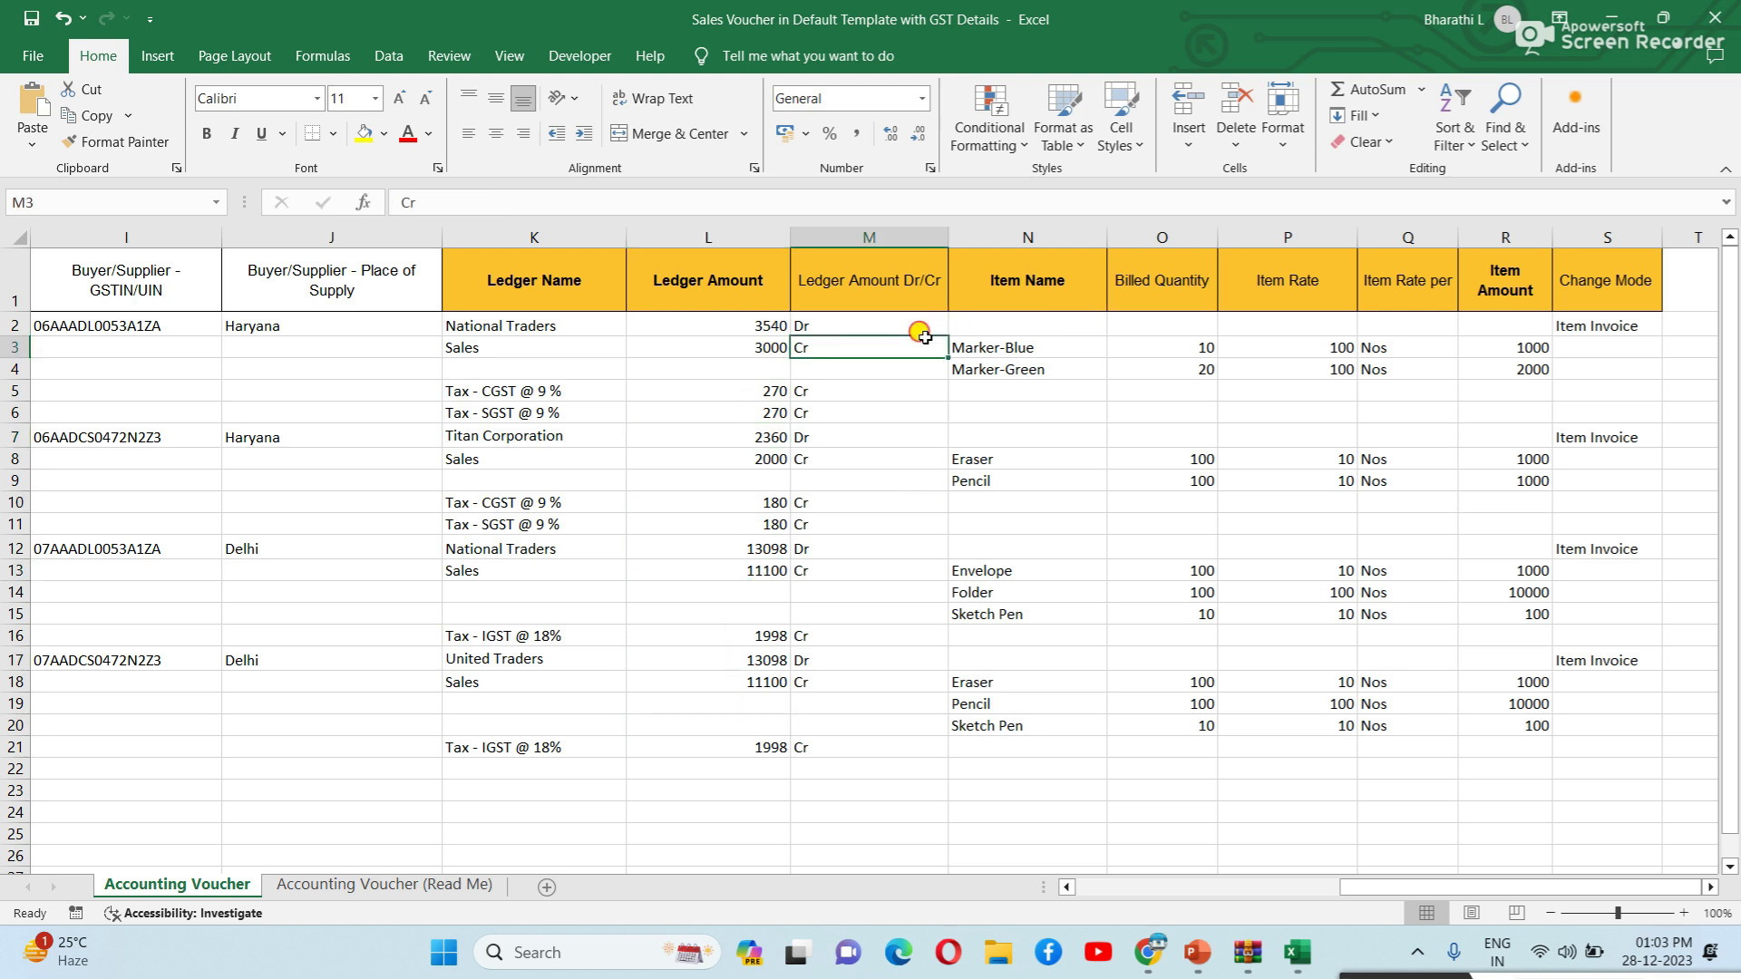
click(866, 325)
click(868, 364)
click(889, 501)
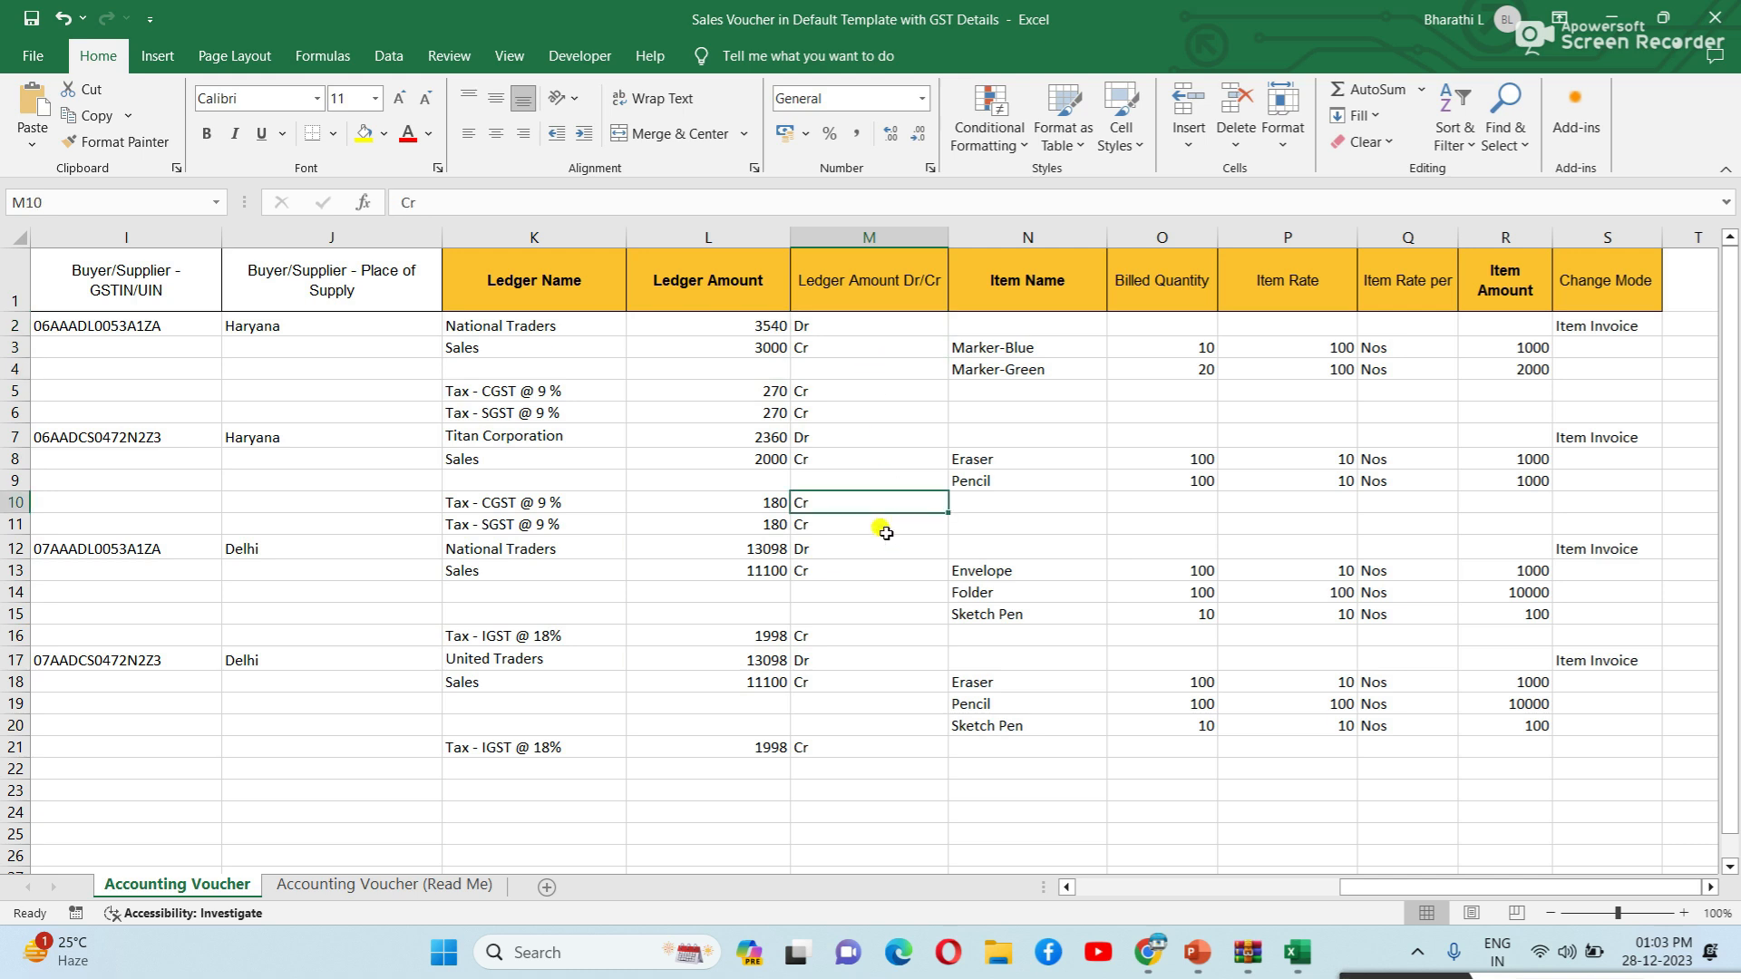
click(841, 332)
click(845, 345)
click(840, 732)
click(845, 329)
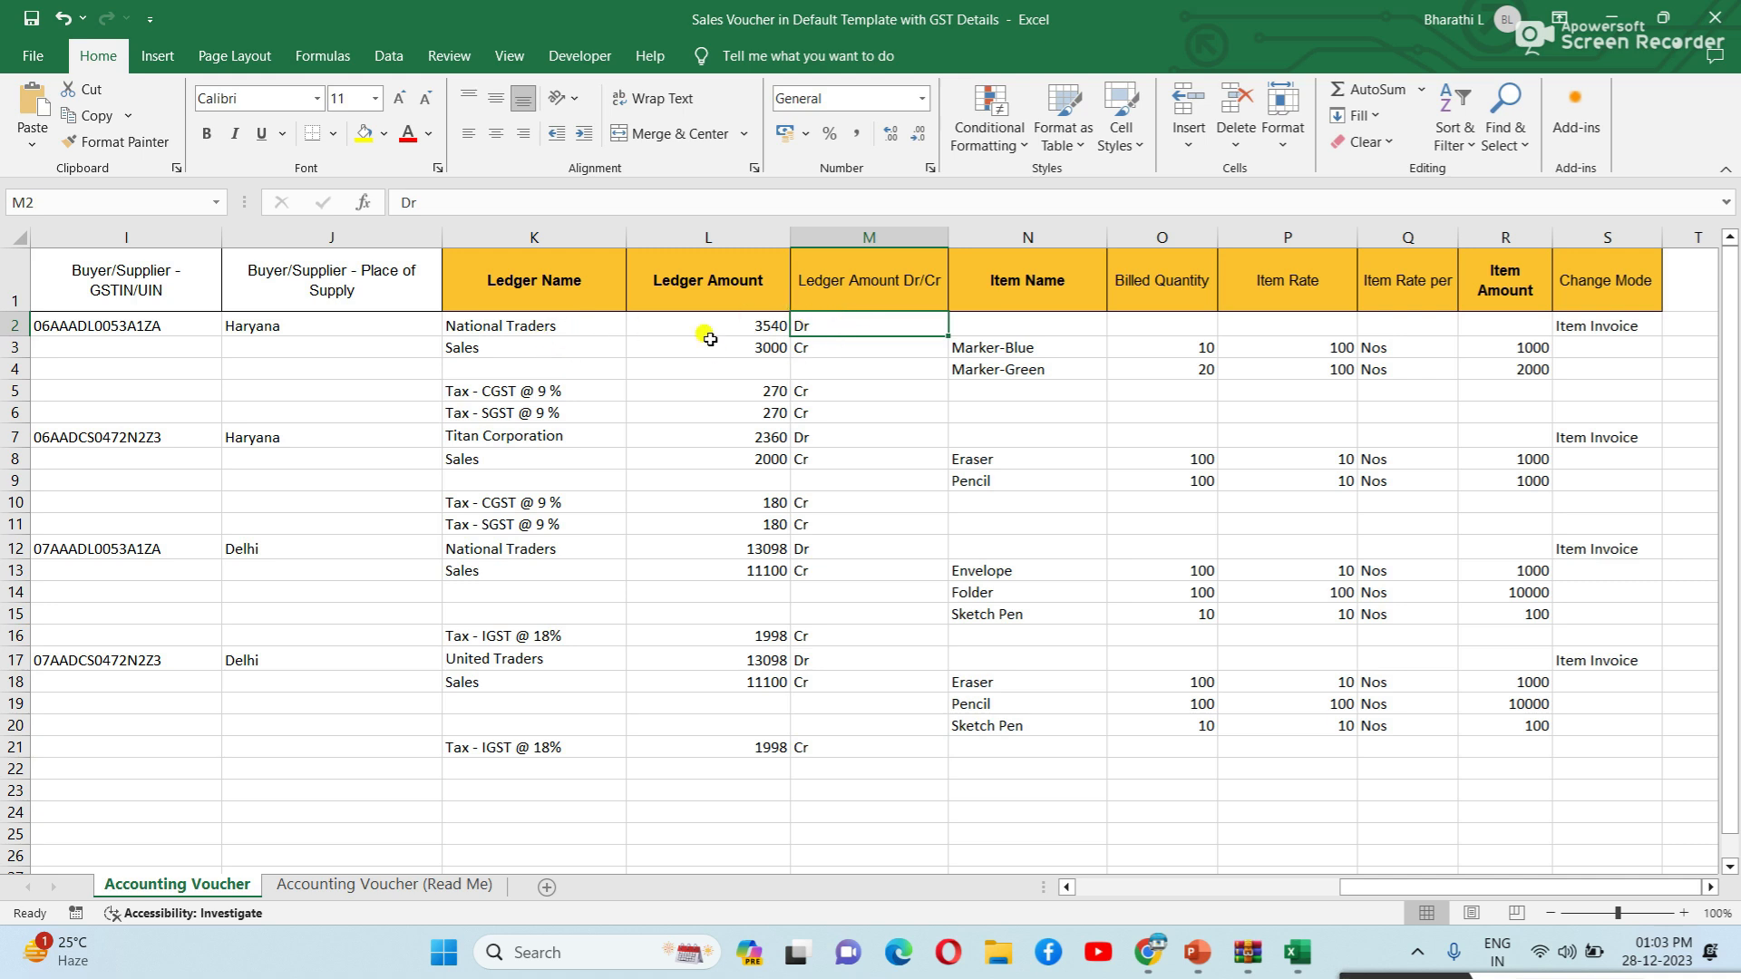
click(860, 346)
click(835, 396)
click(824, 414)
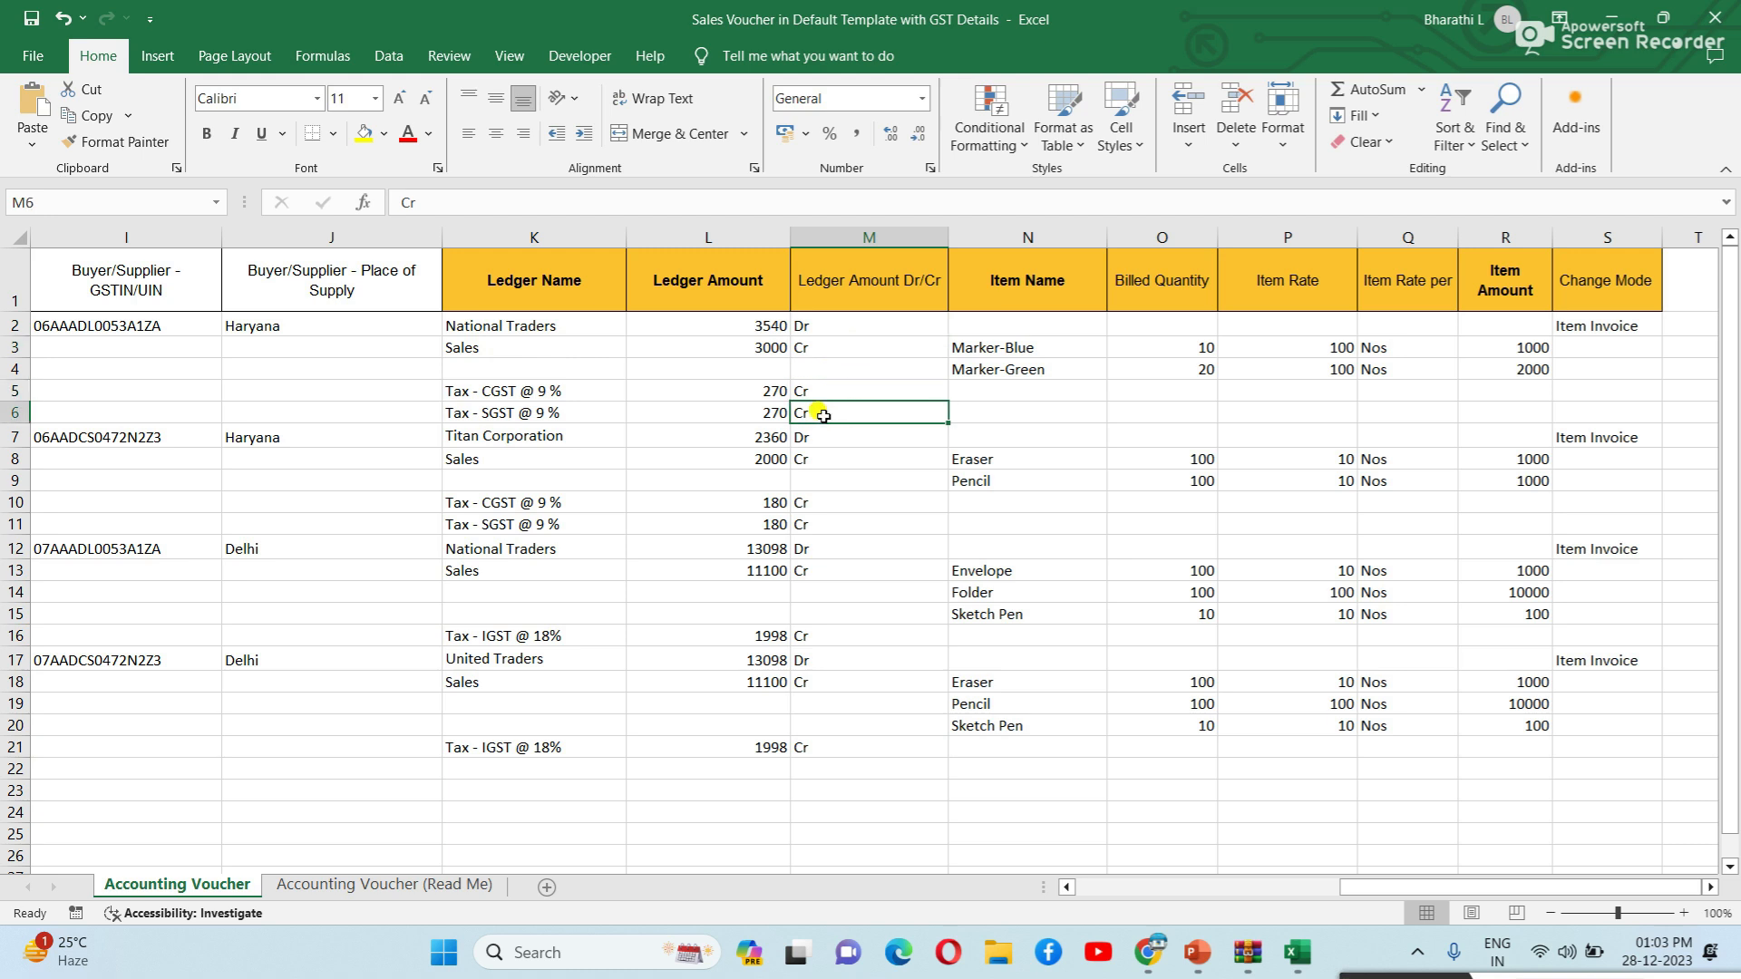
click(808, 439)
click(807, 482)
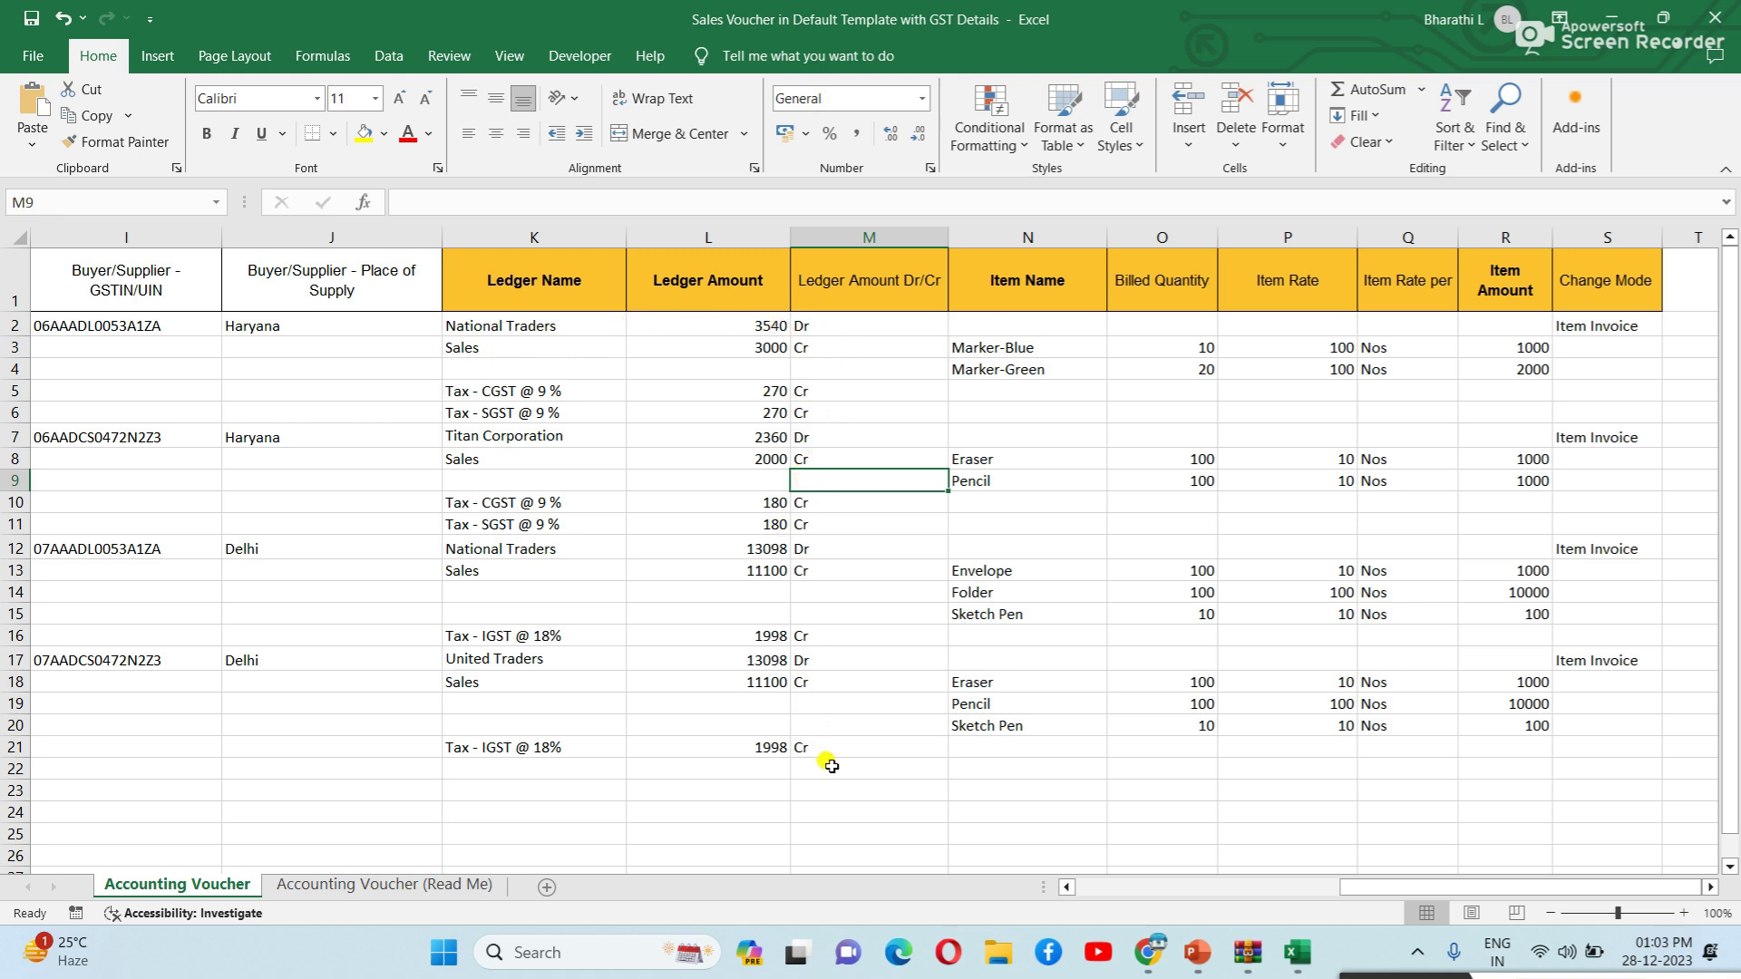
click(1043, 345)
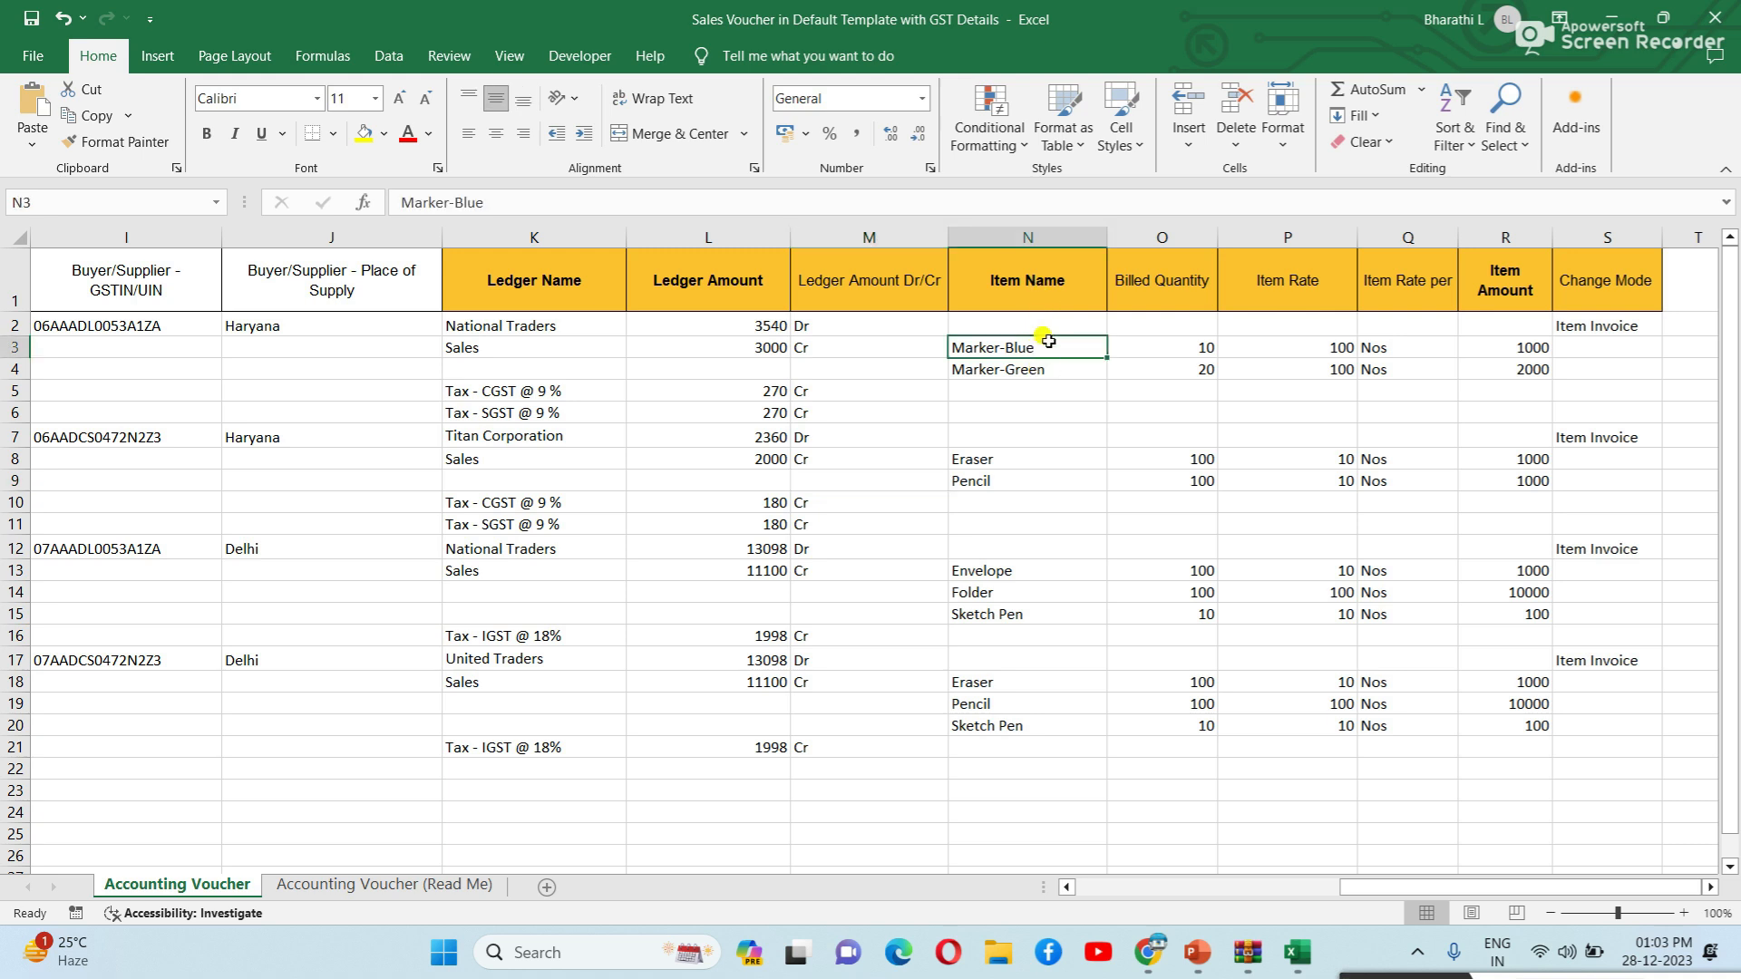
click(1057, 367)
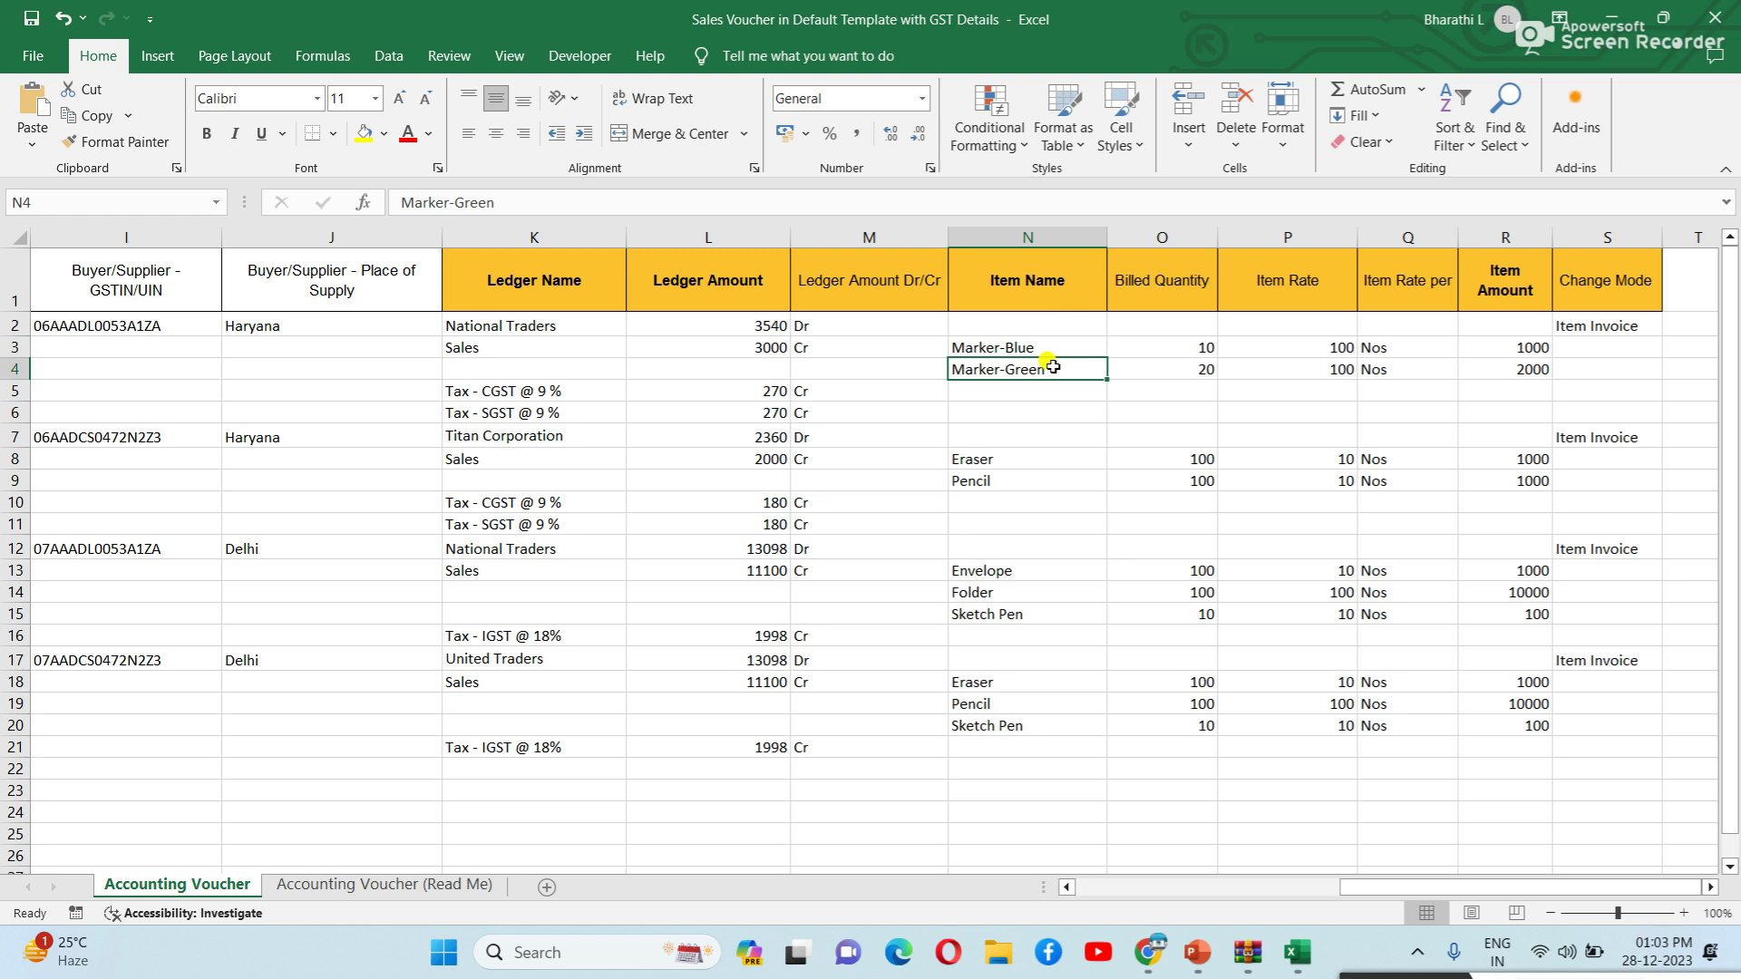
click(1176, 348)
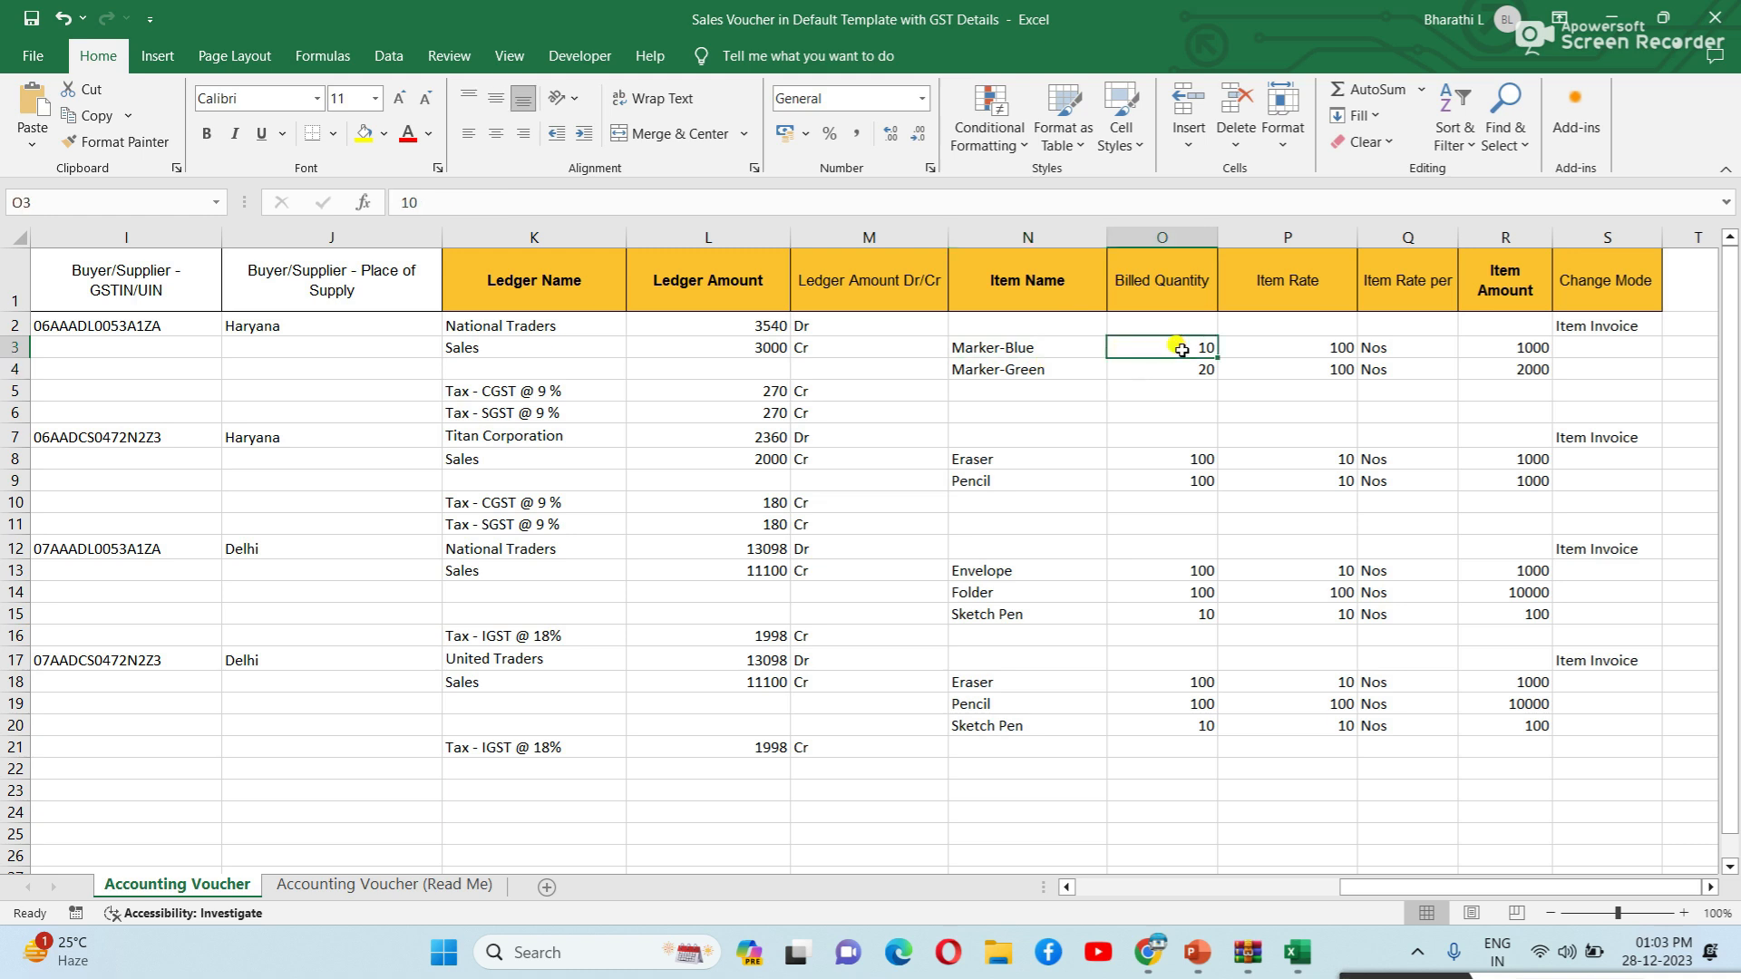
click(1310, 351)
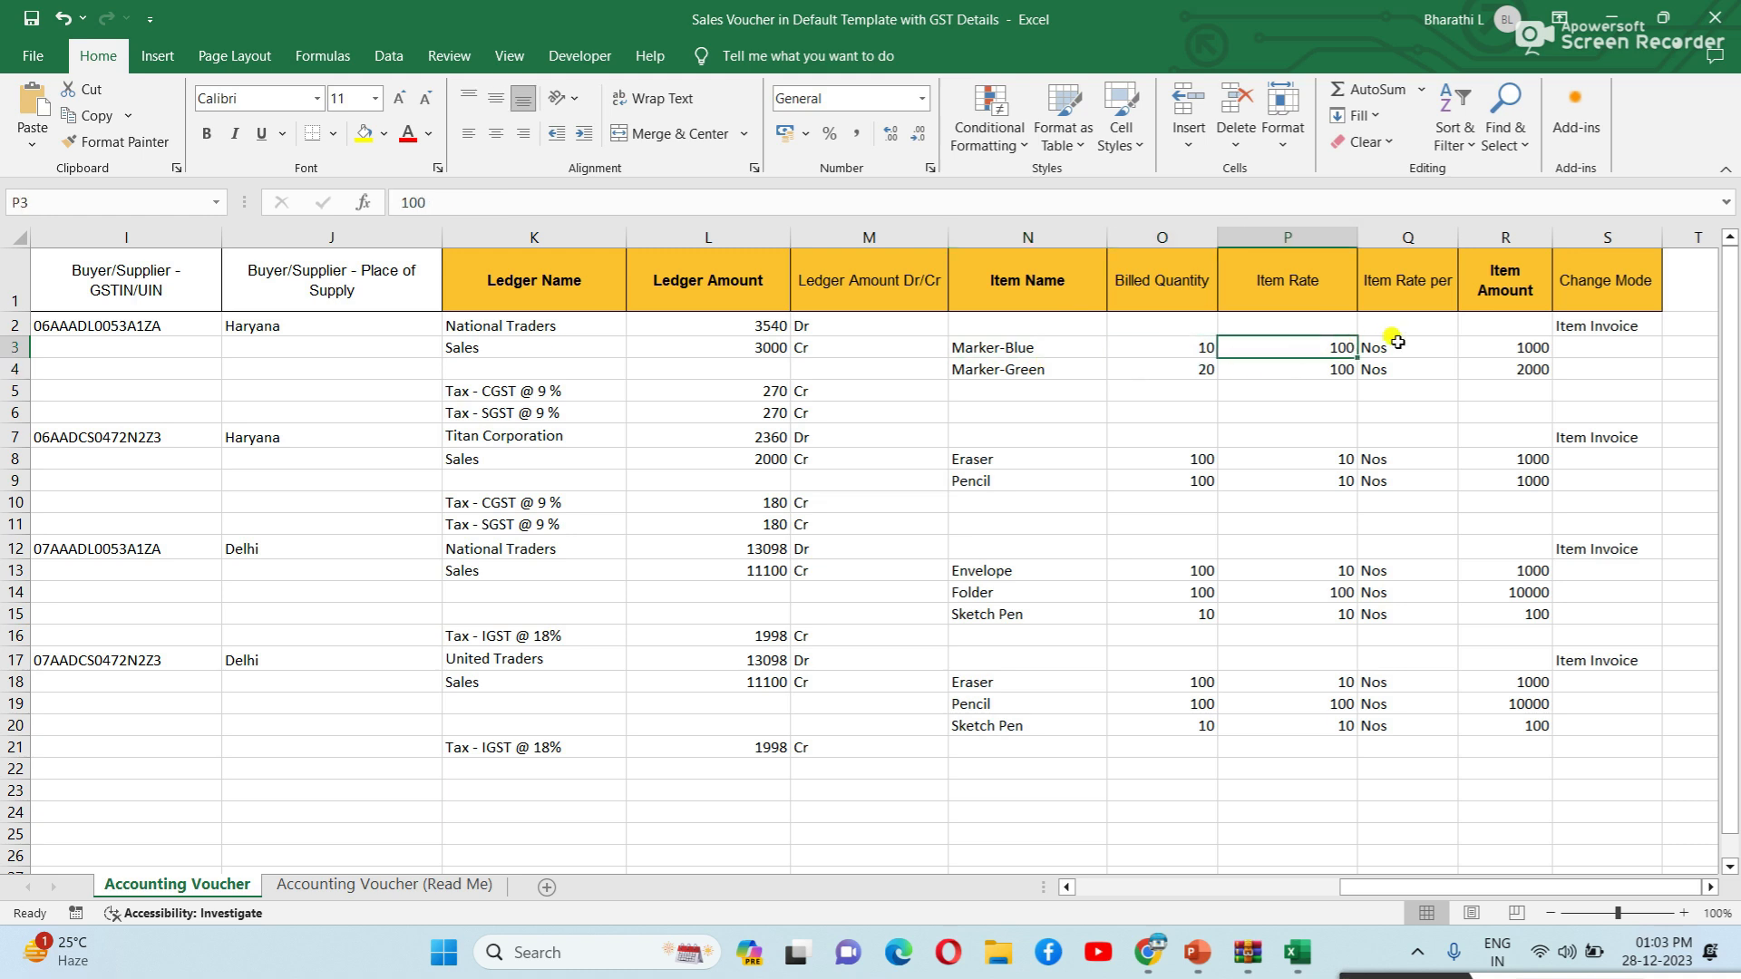
click(1513, 350)
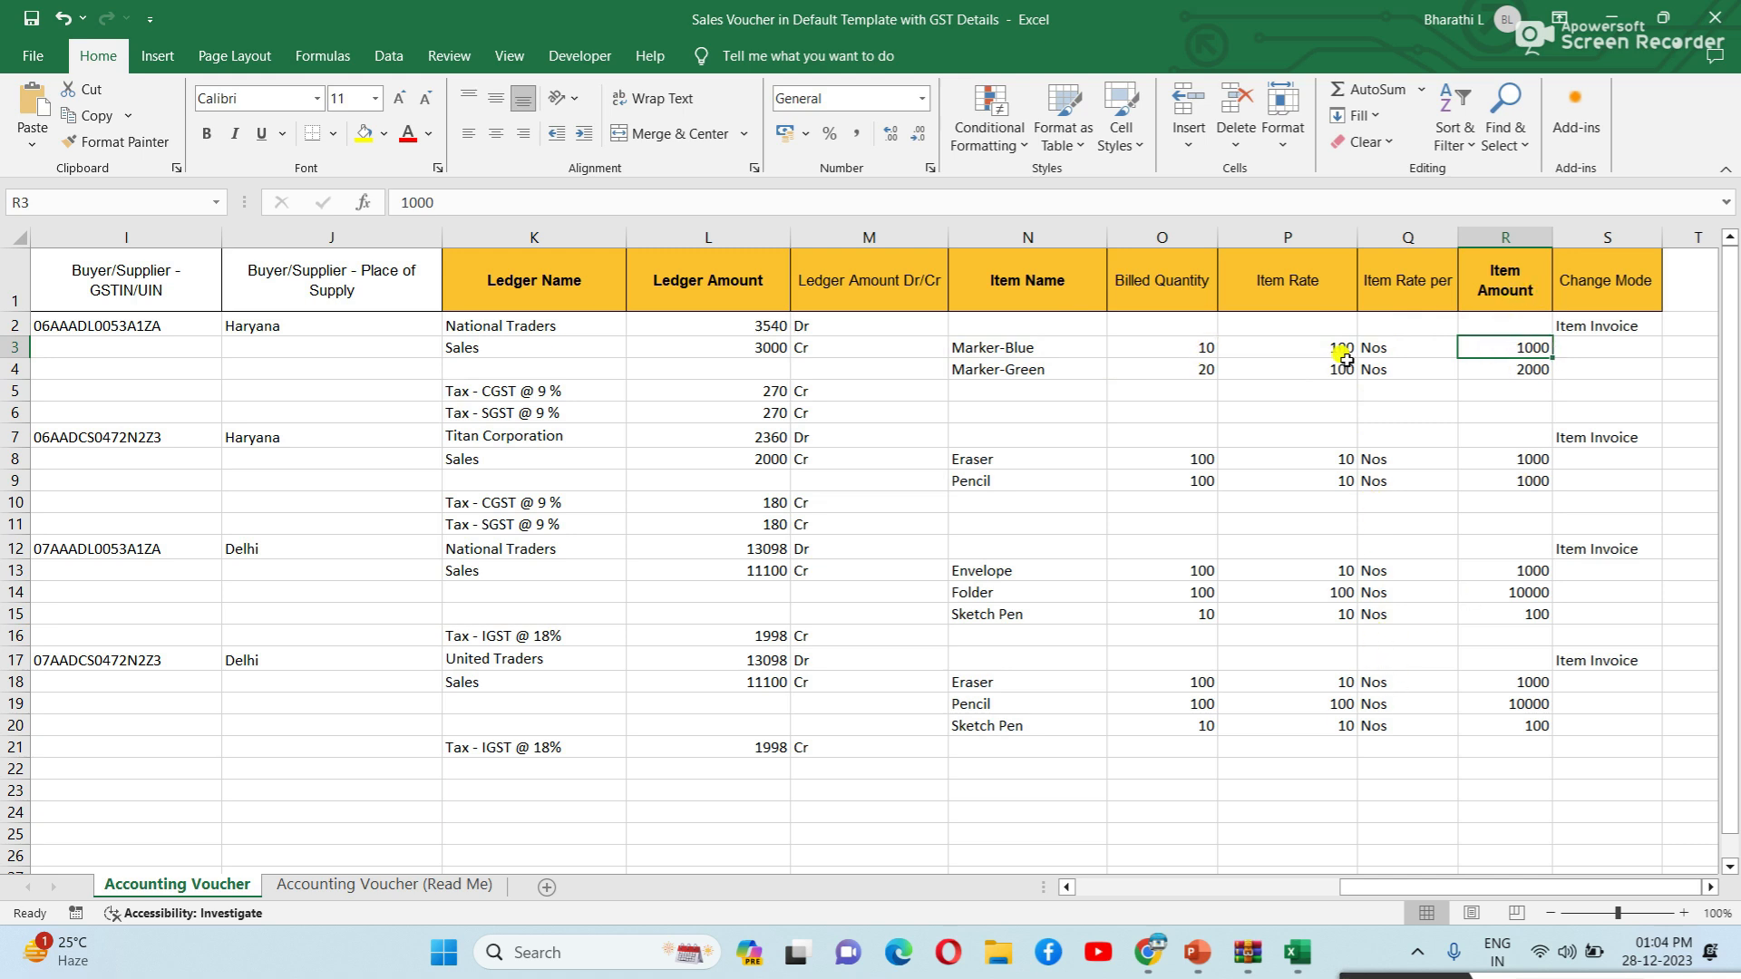
click(1521, 362)
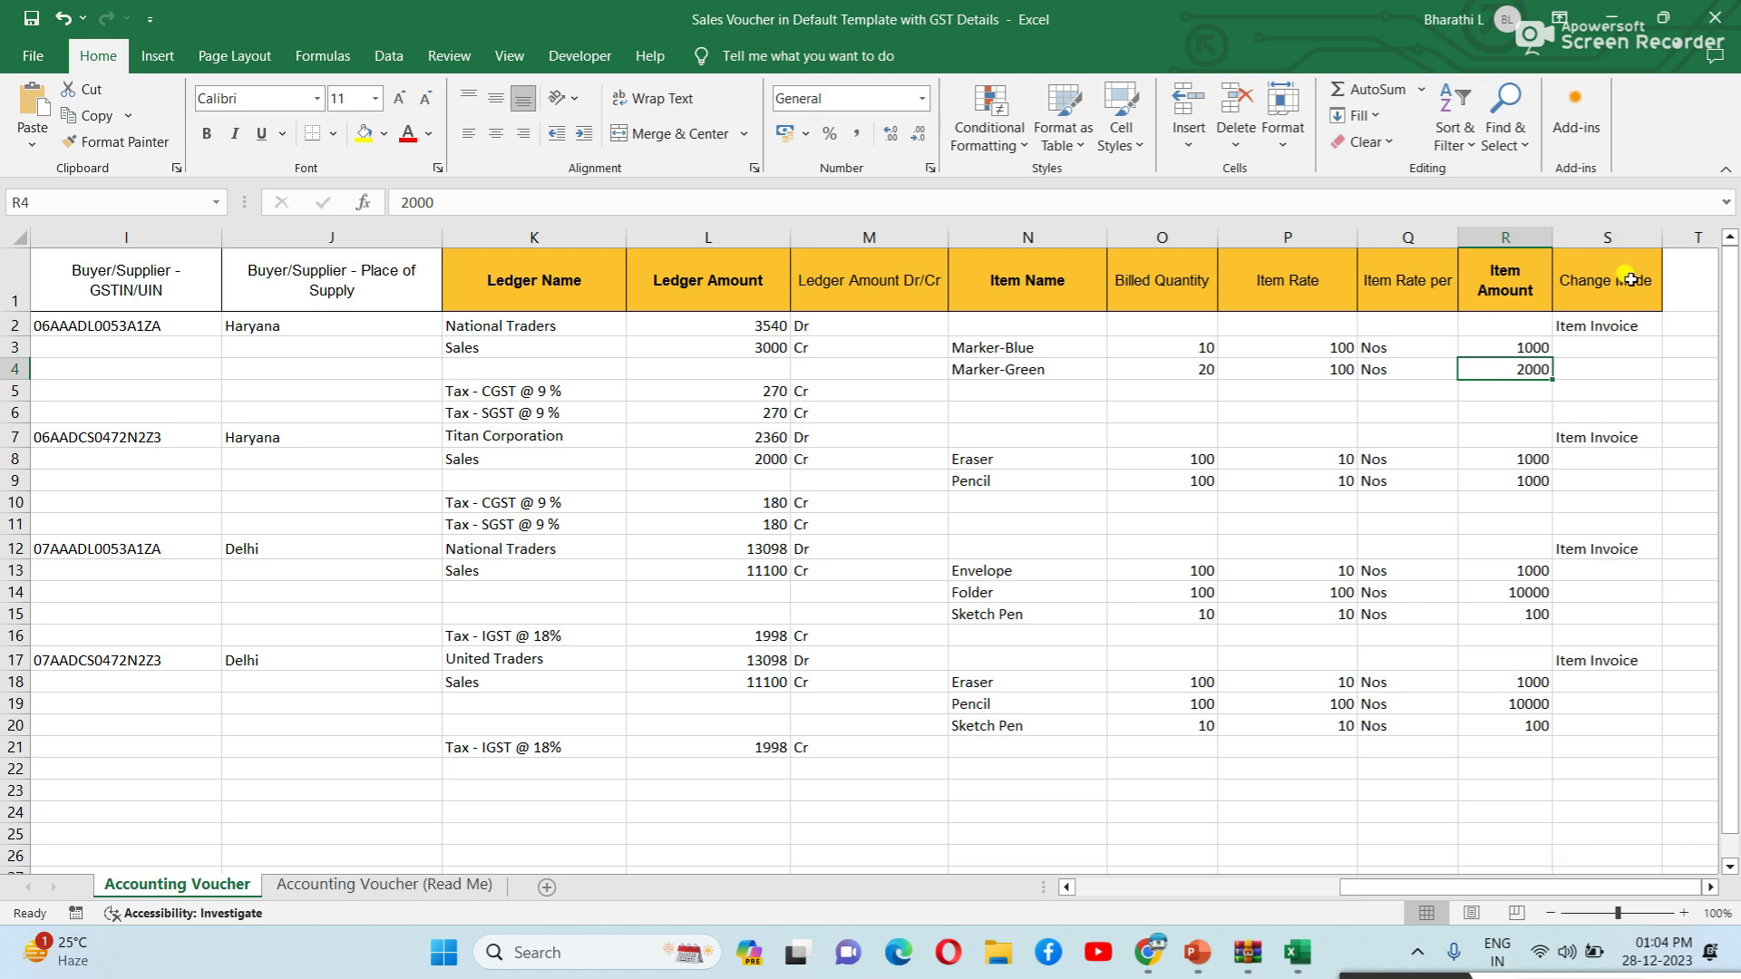
click(1619, 326)
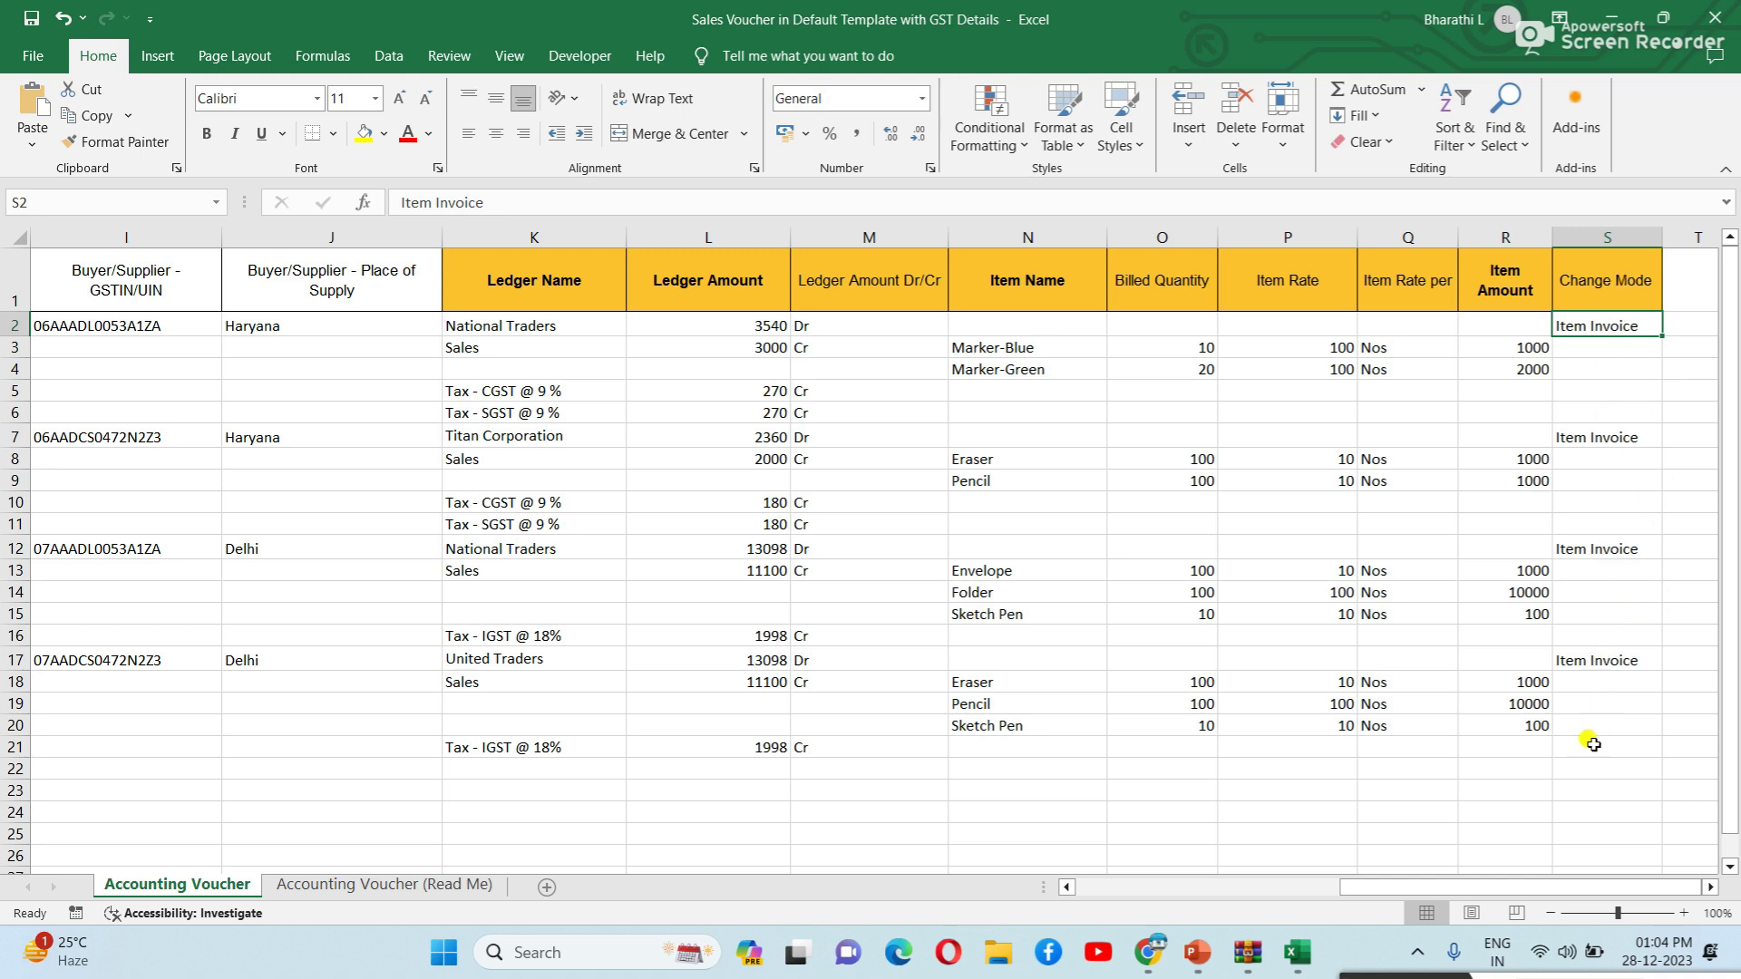
Scroll the sheet back to column A and open Excel's File backstage view.
drag(1512, 889, 1508, 887)
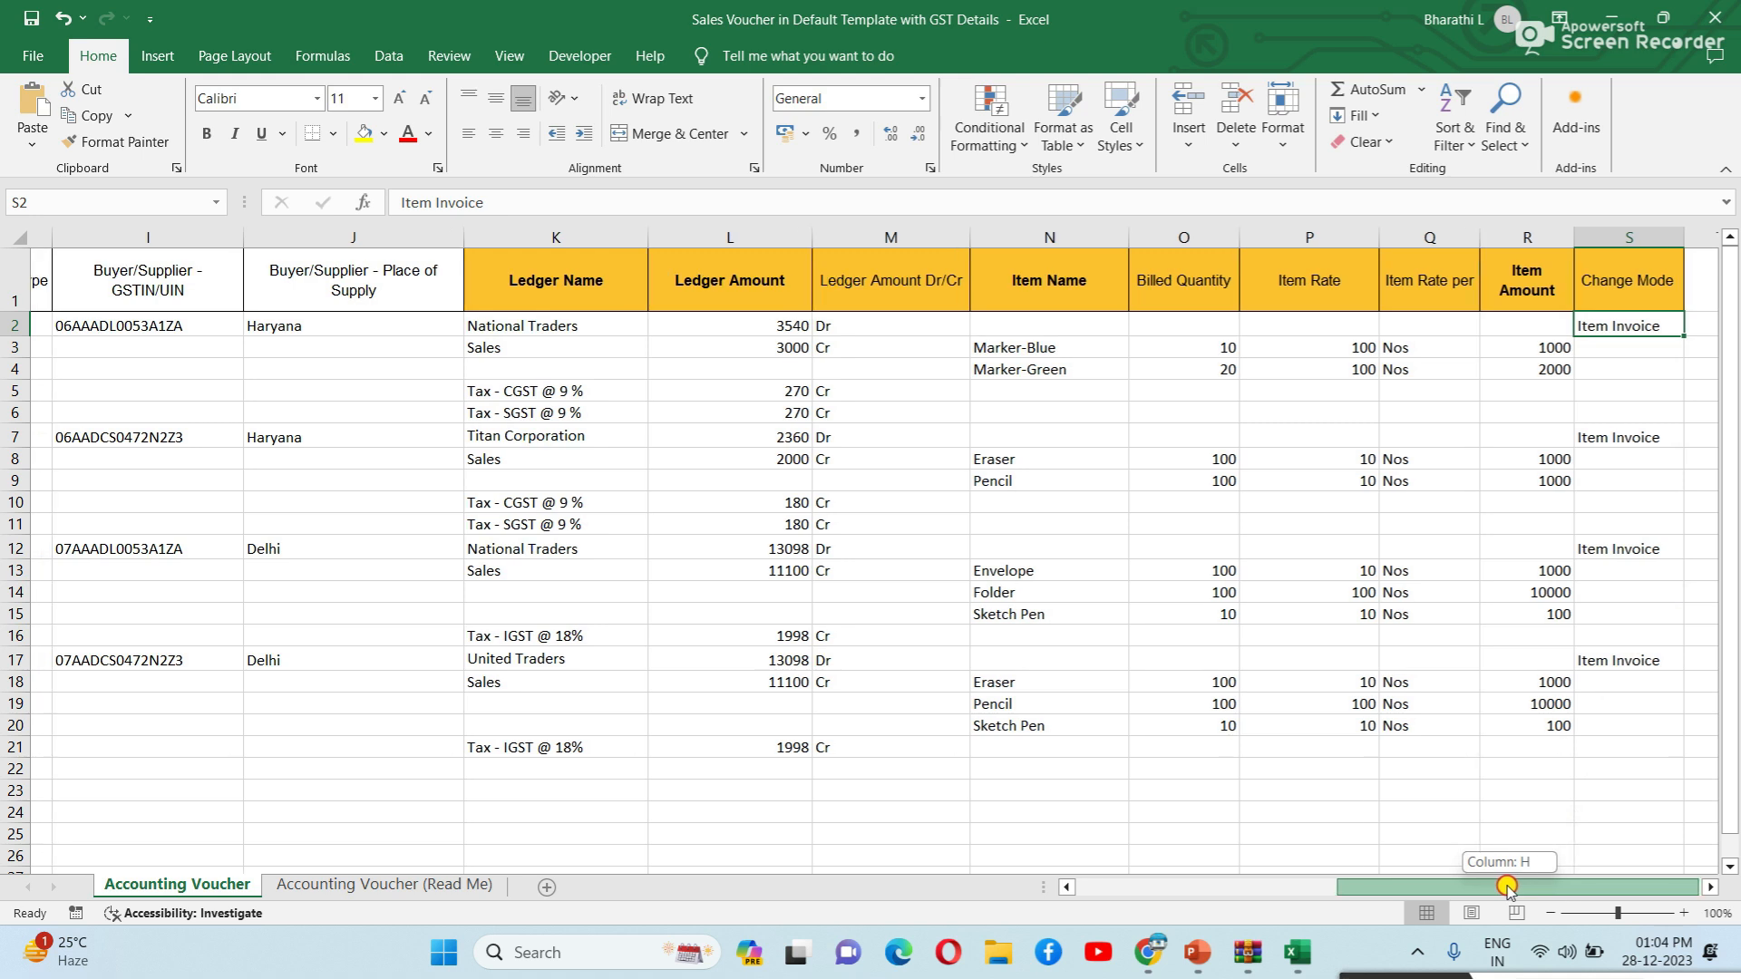
drag(1507, 887, 1187, 866)
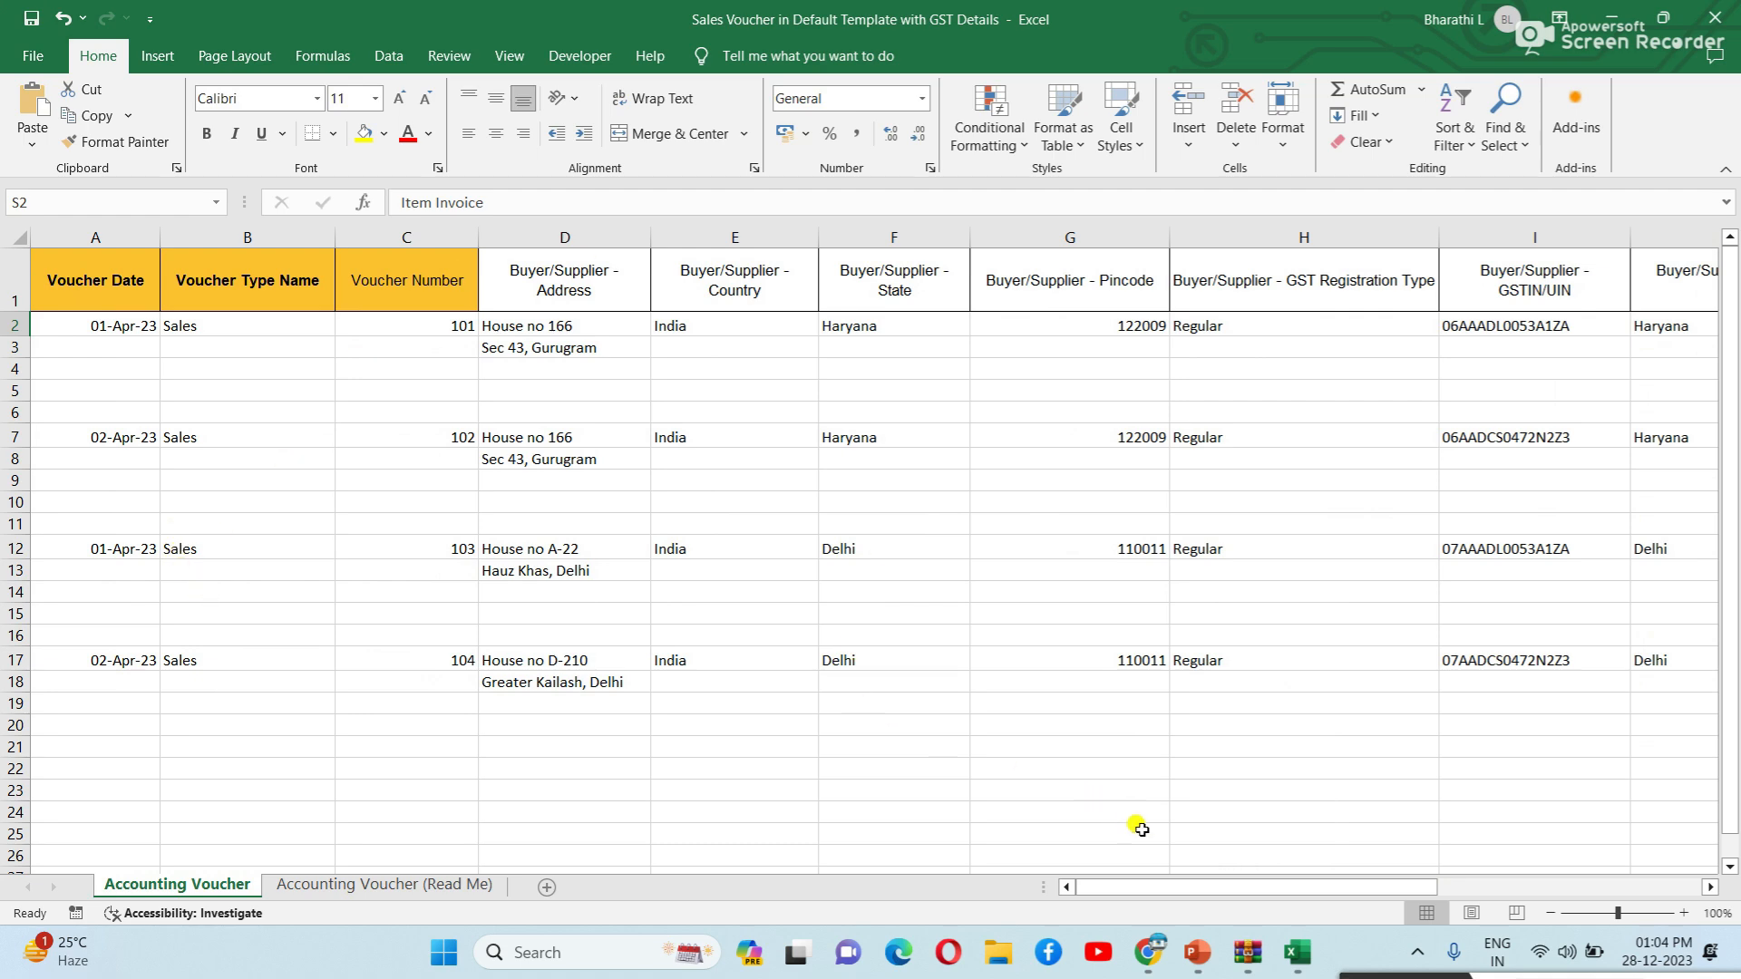
mouse_move(1195, 888)
mouse_down()
mouse_move(1455, 911)
mouse_move(1186, 880)
mouse_up()
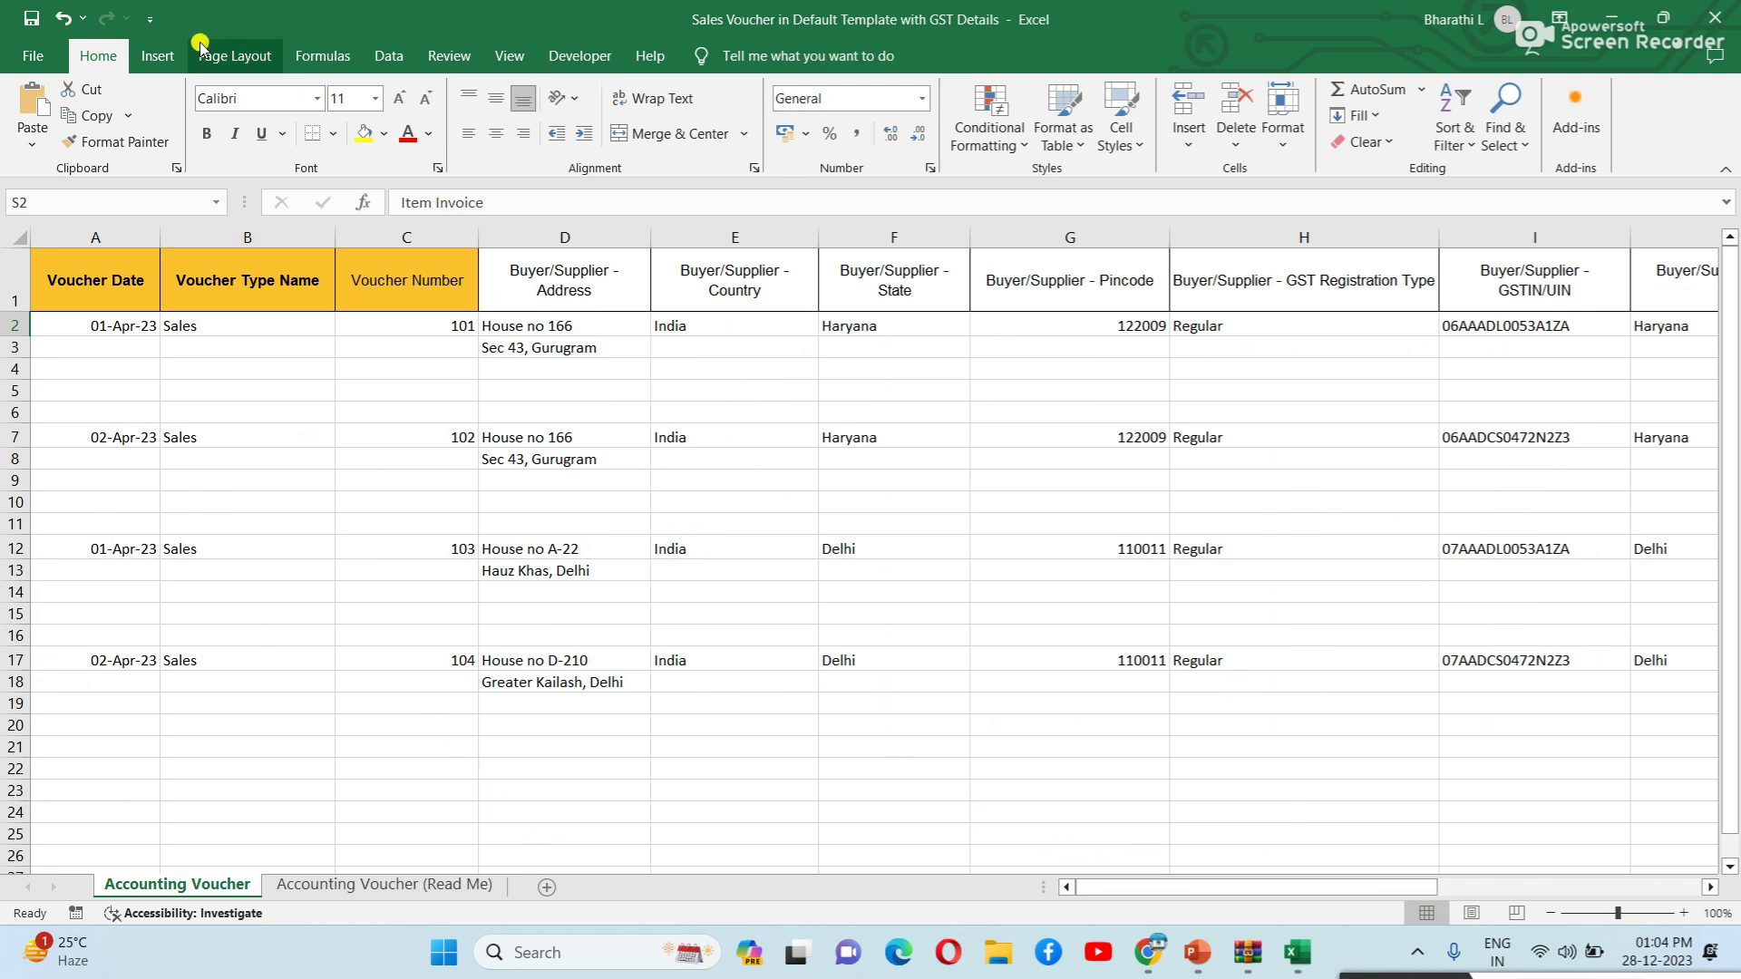
click(23, 50)
Save the Sales Voucher workbook as an Excel Workbook in the Desktop folder.
click(113, 406)
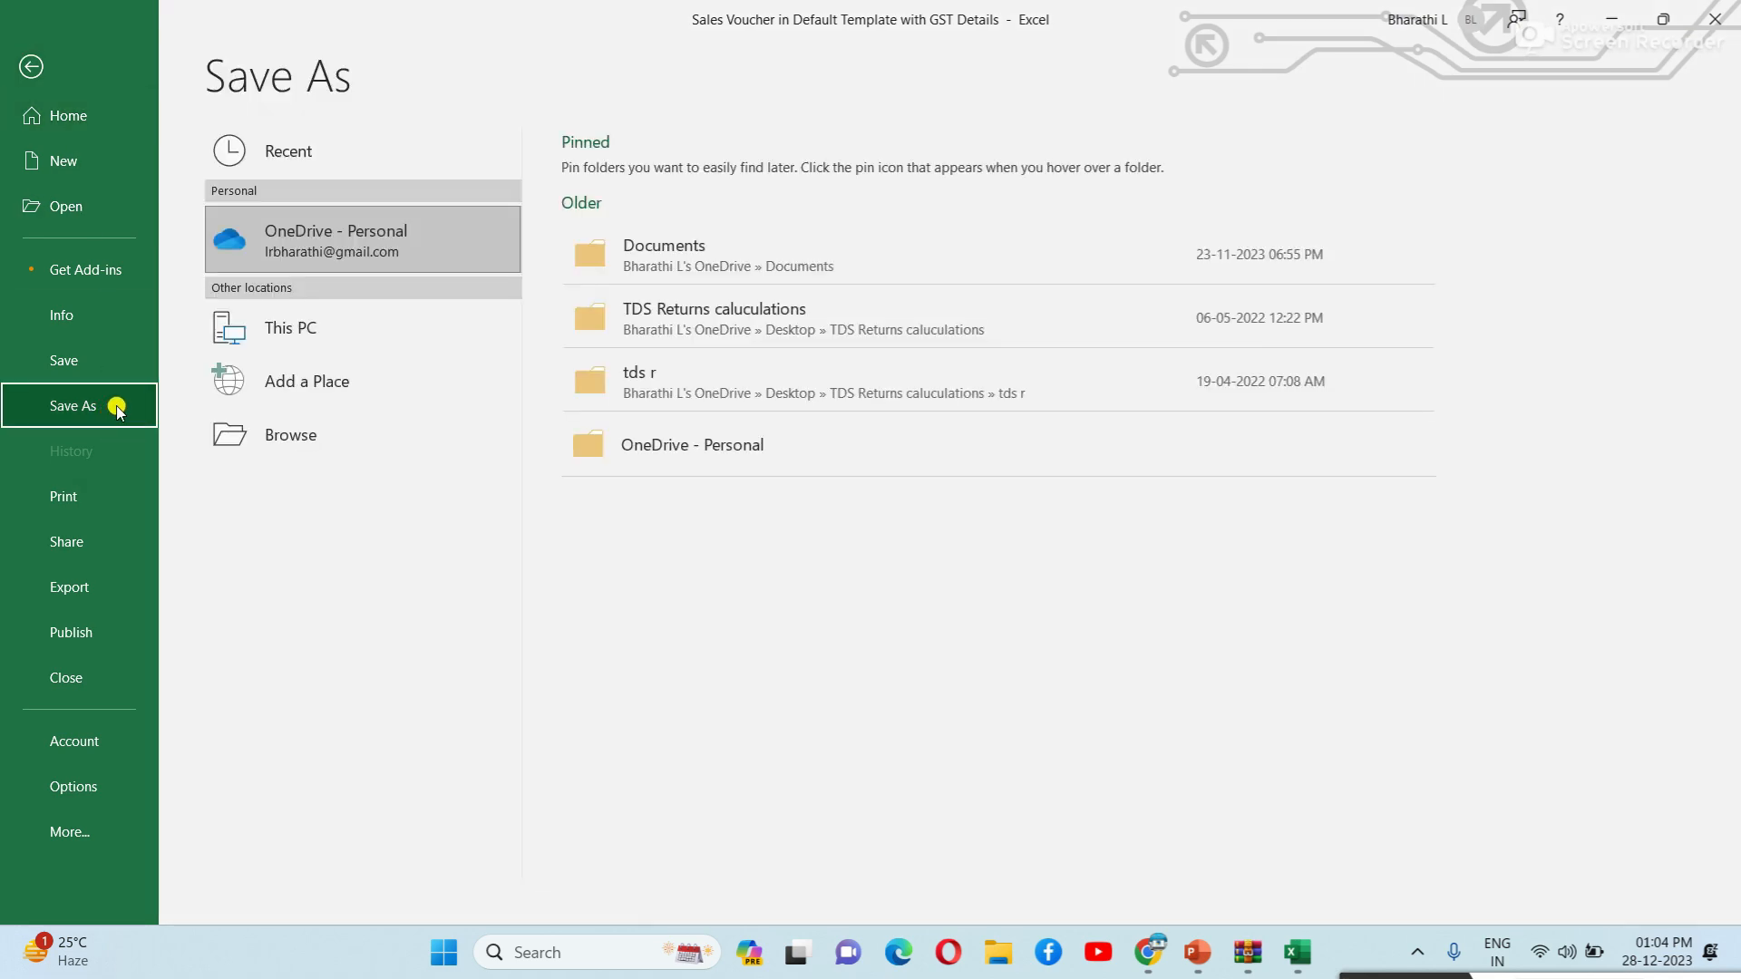
click(33, 64)
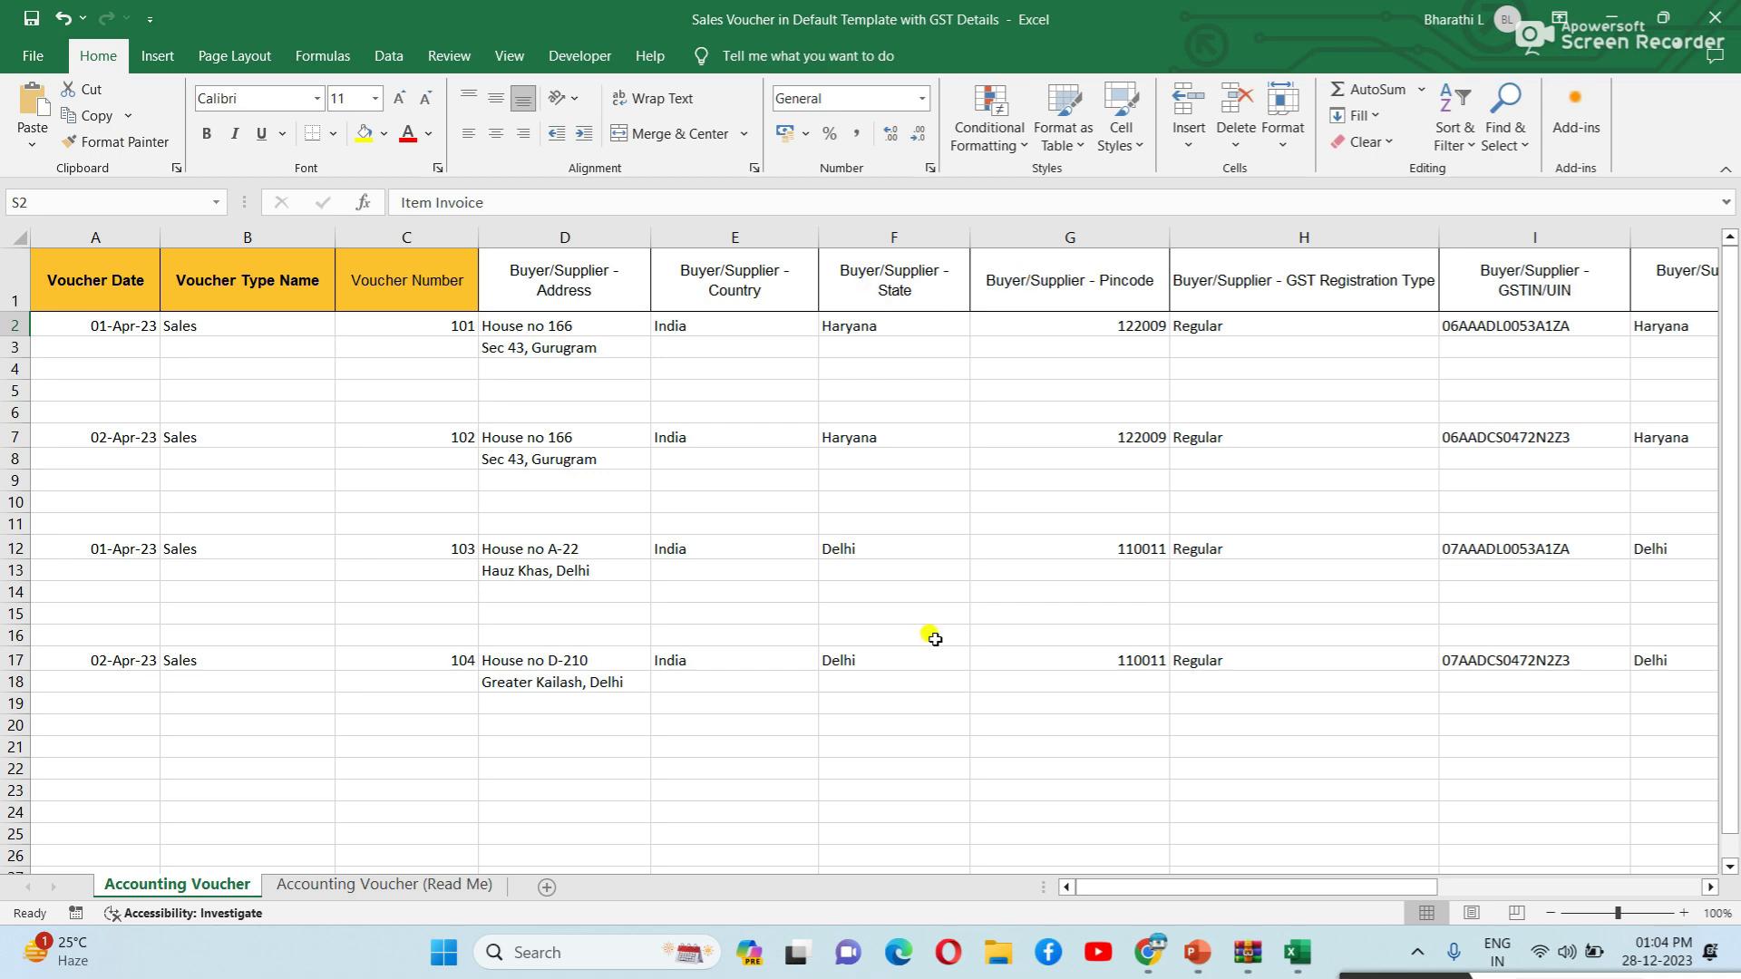
drag(1293, 889, 1213, 901)
click(33, 55)
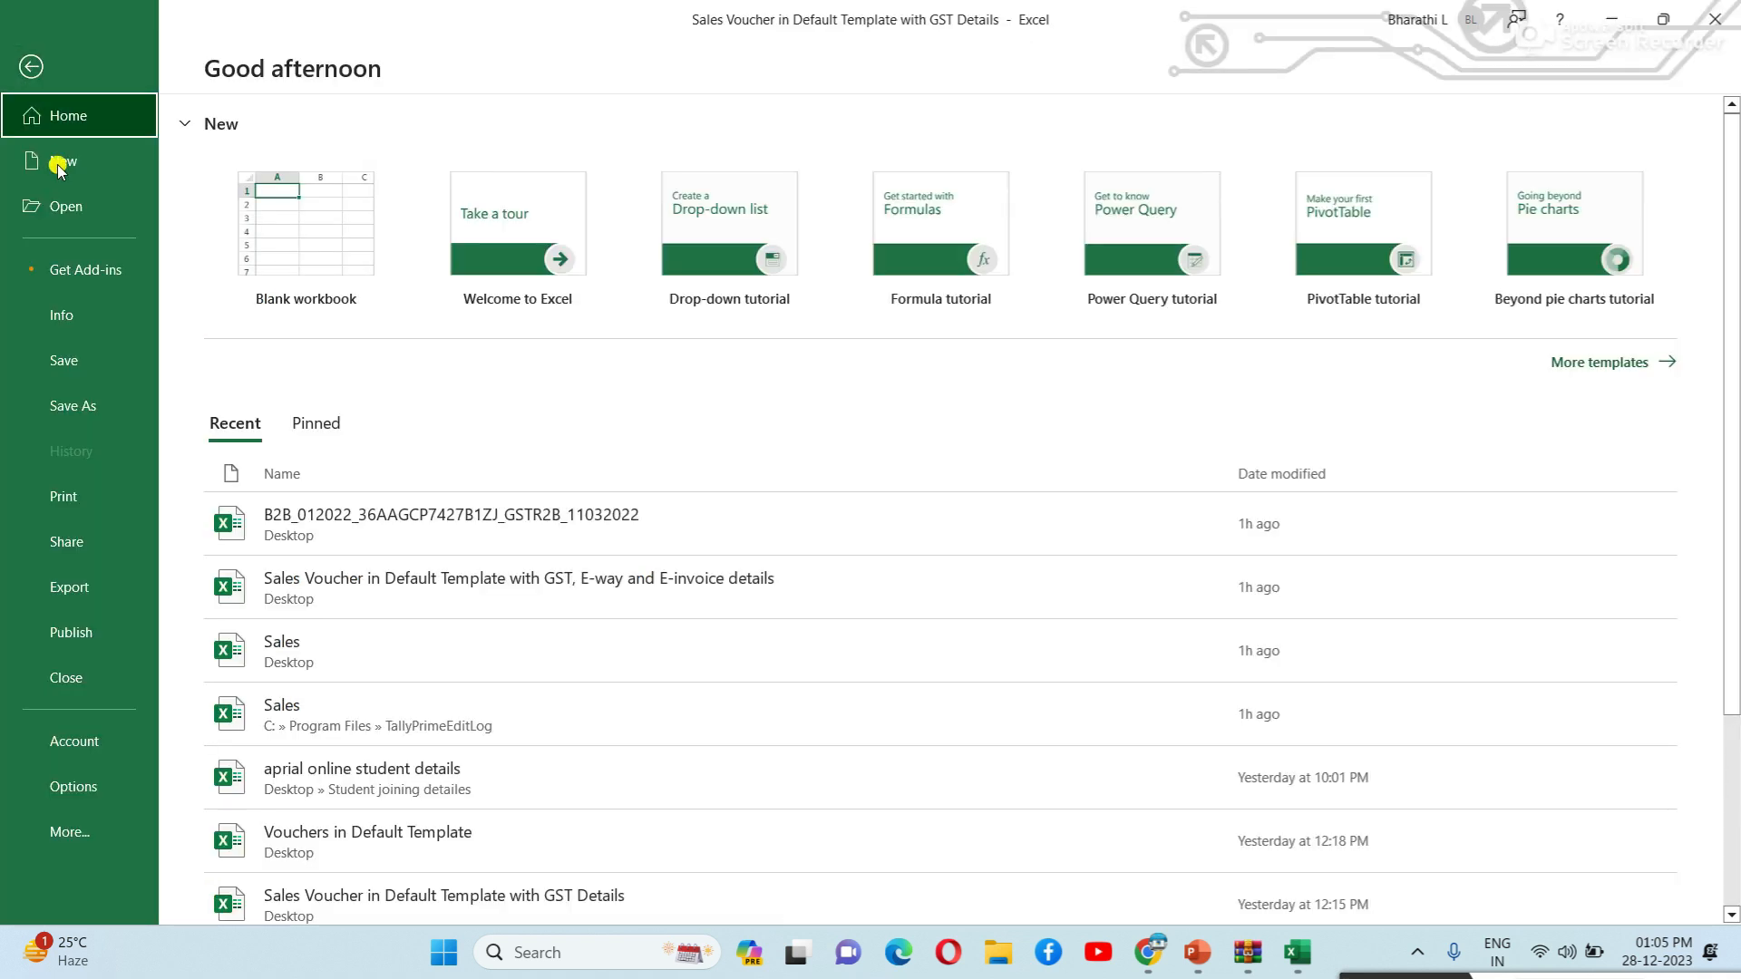
click(99, 414)
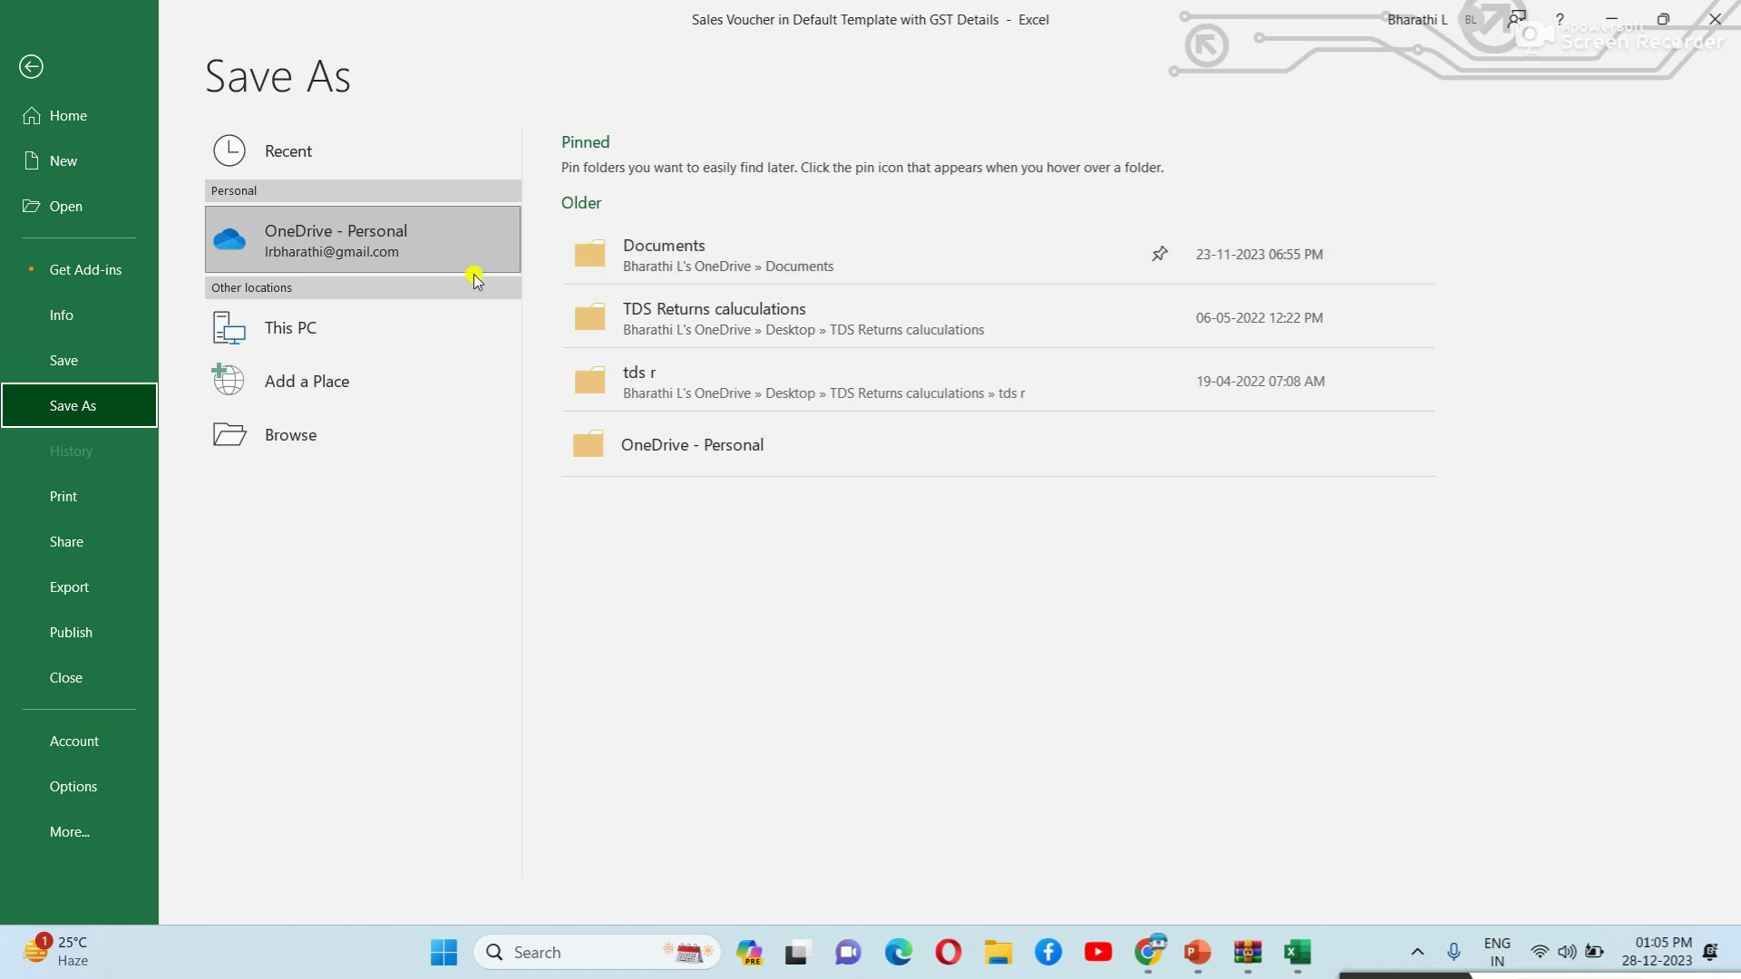
click(349, 326)
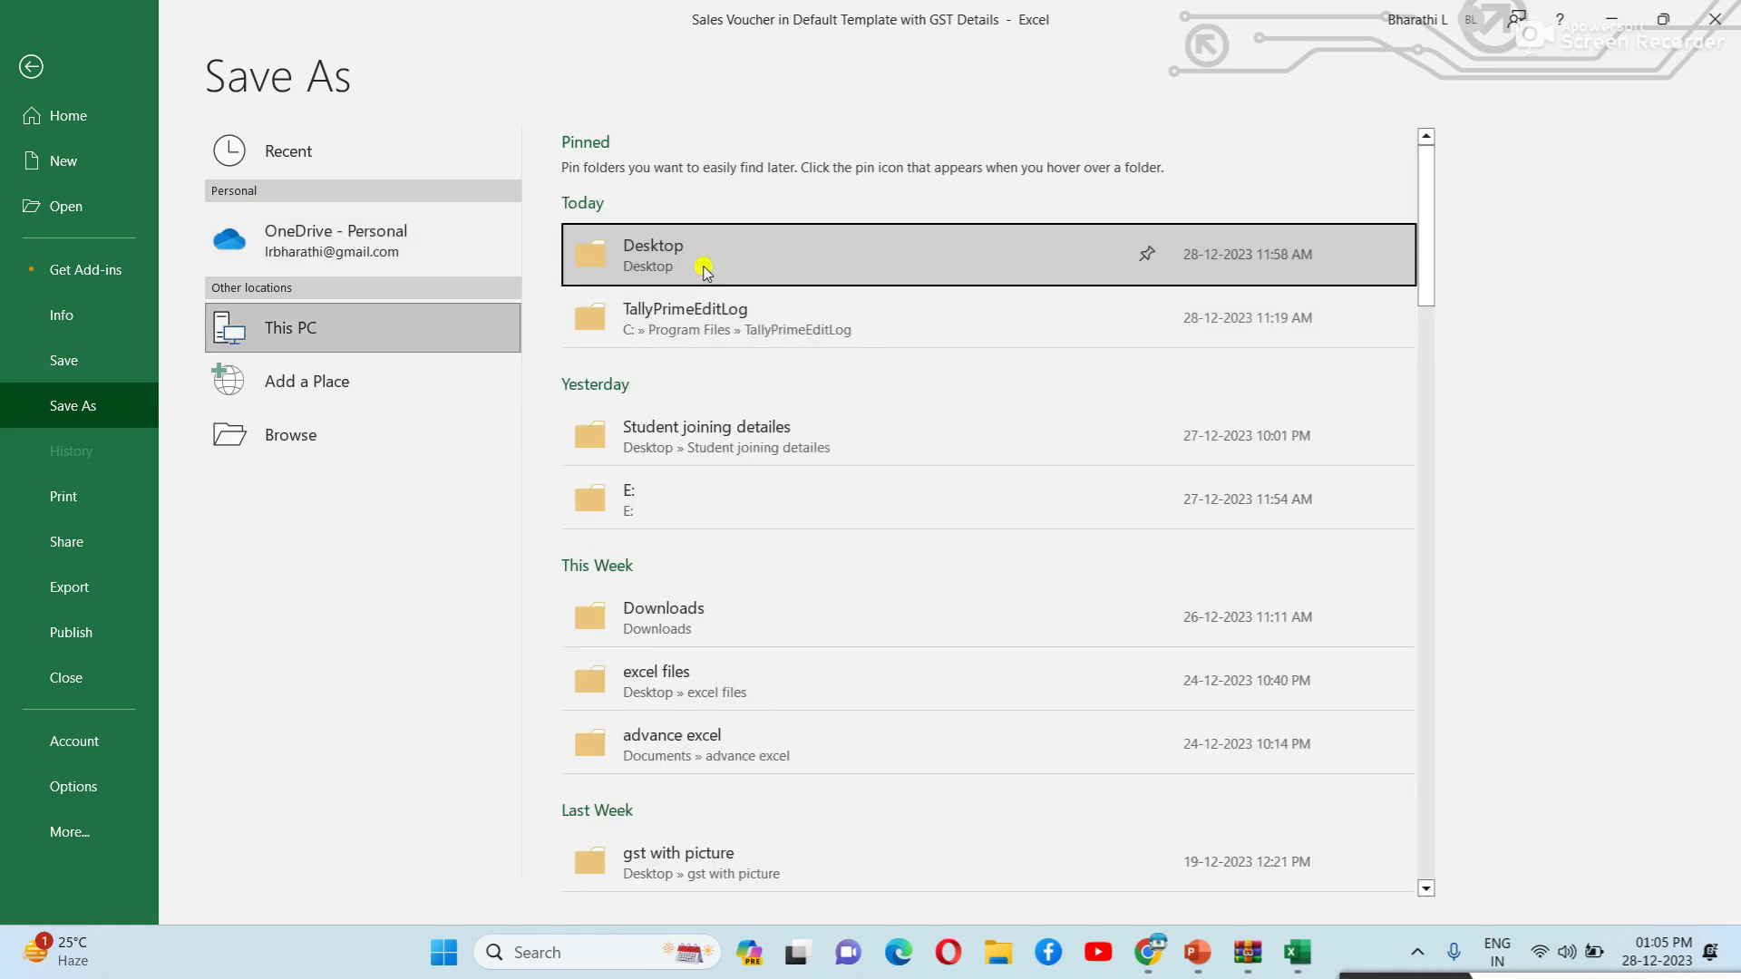
click(706, 268)
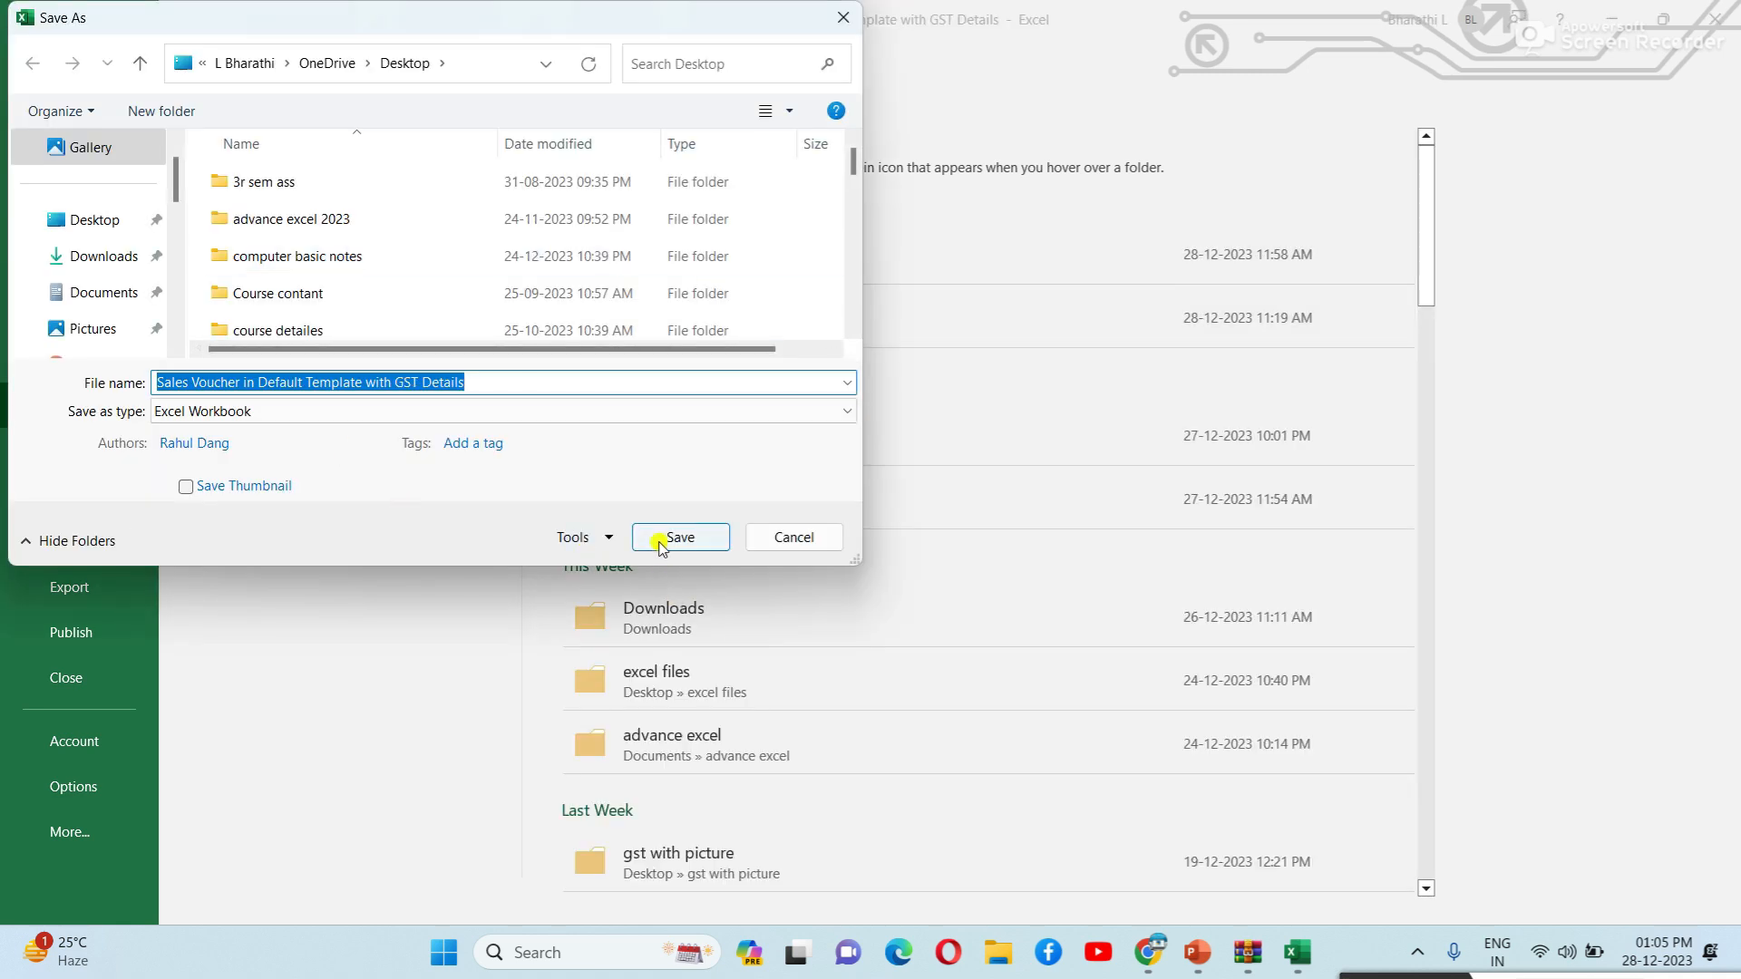
click(666, 537)
click(374, 606)
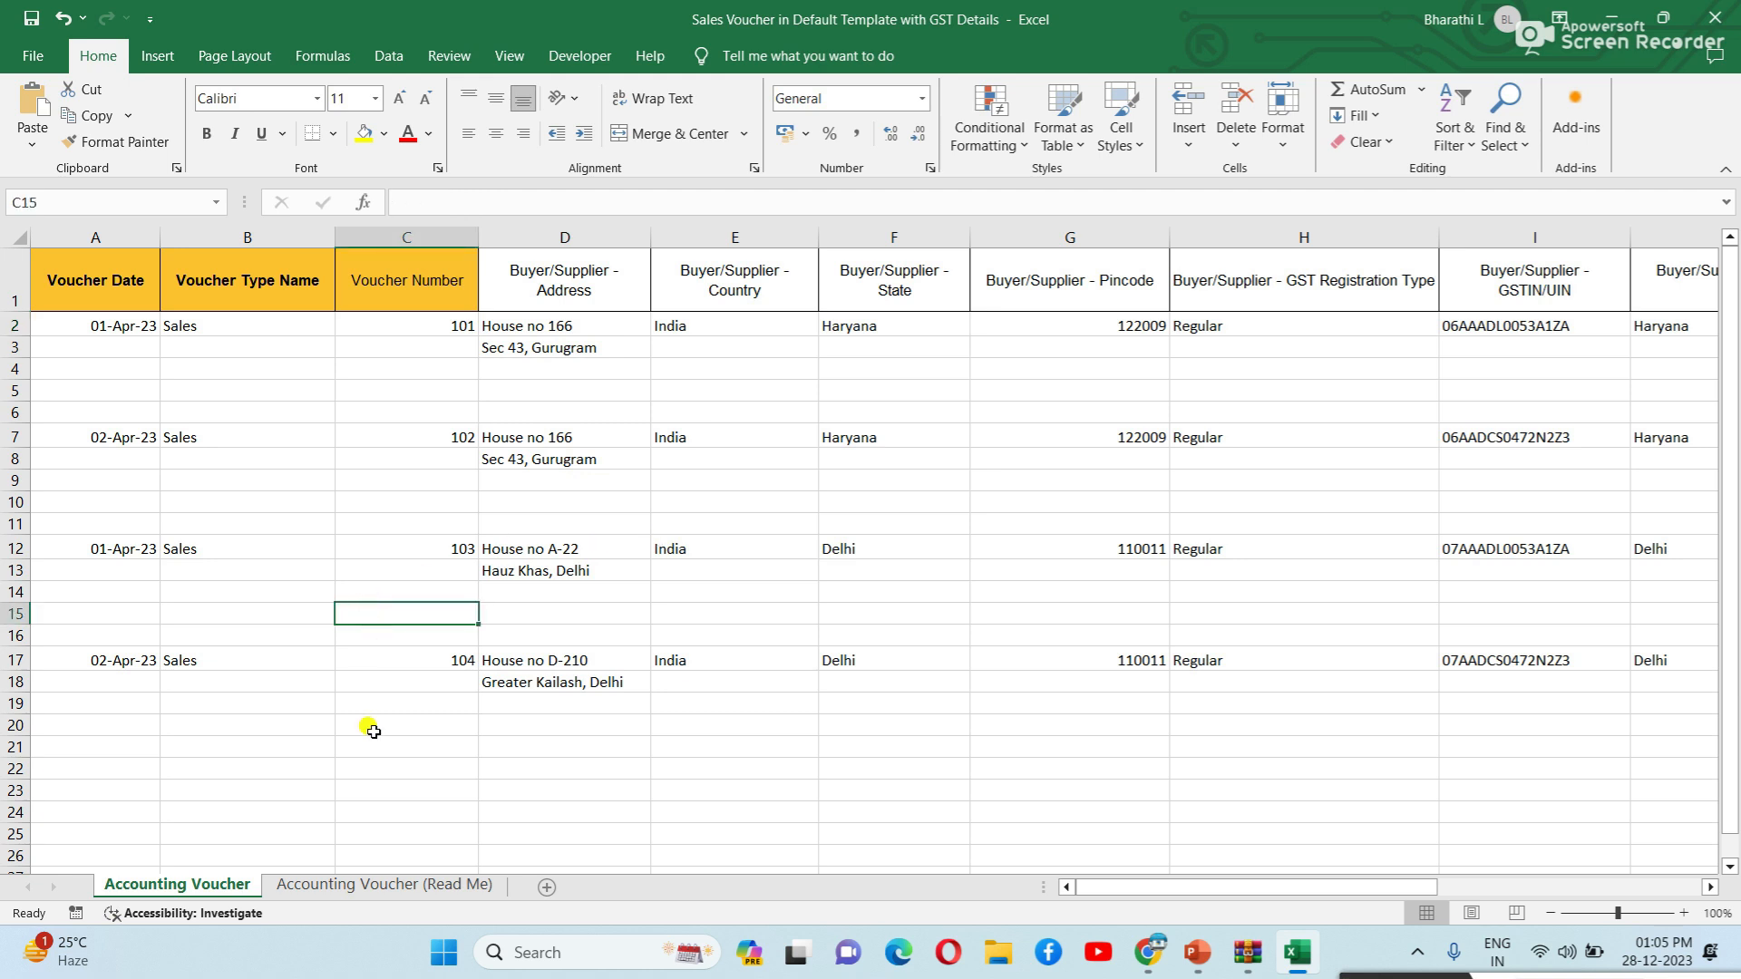
Close Excel, WinRAR and Chrome, minimize PowerPoint, and launch TallyPrime from the desktop.
click(1715, 17)
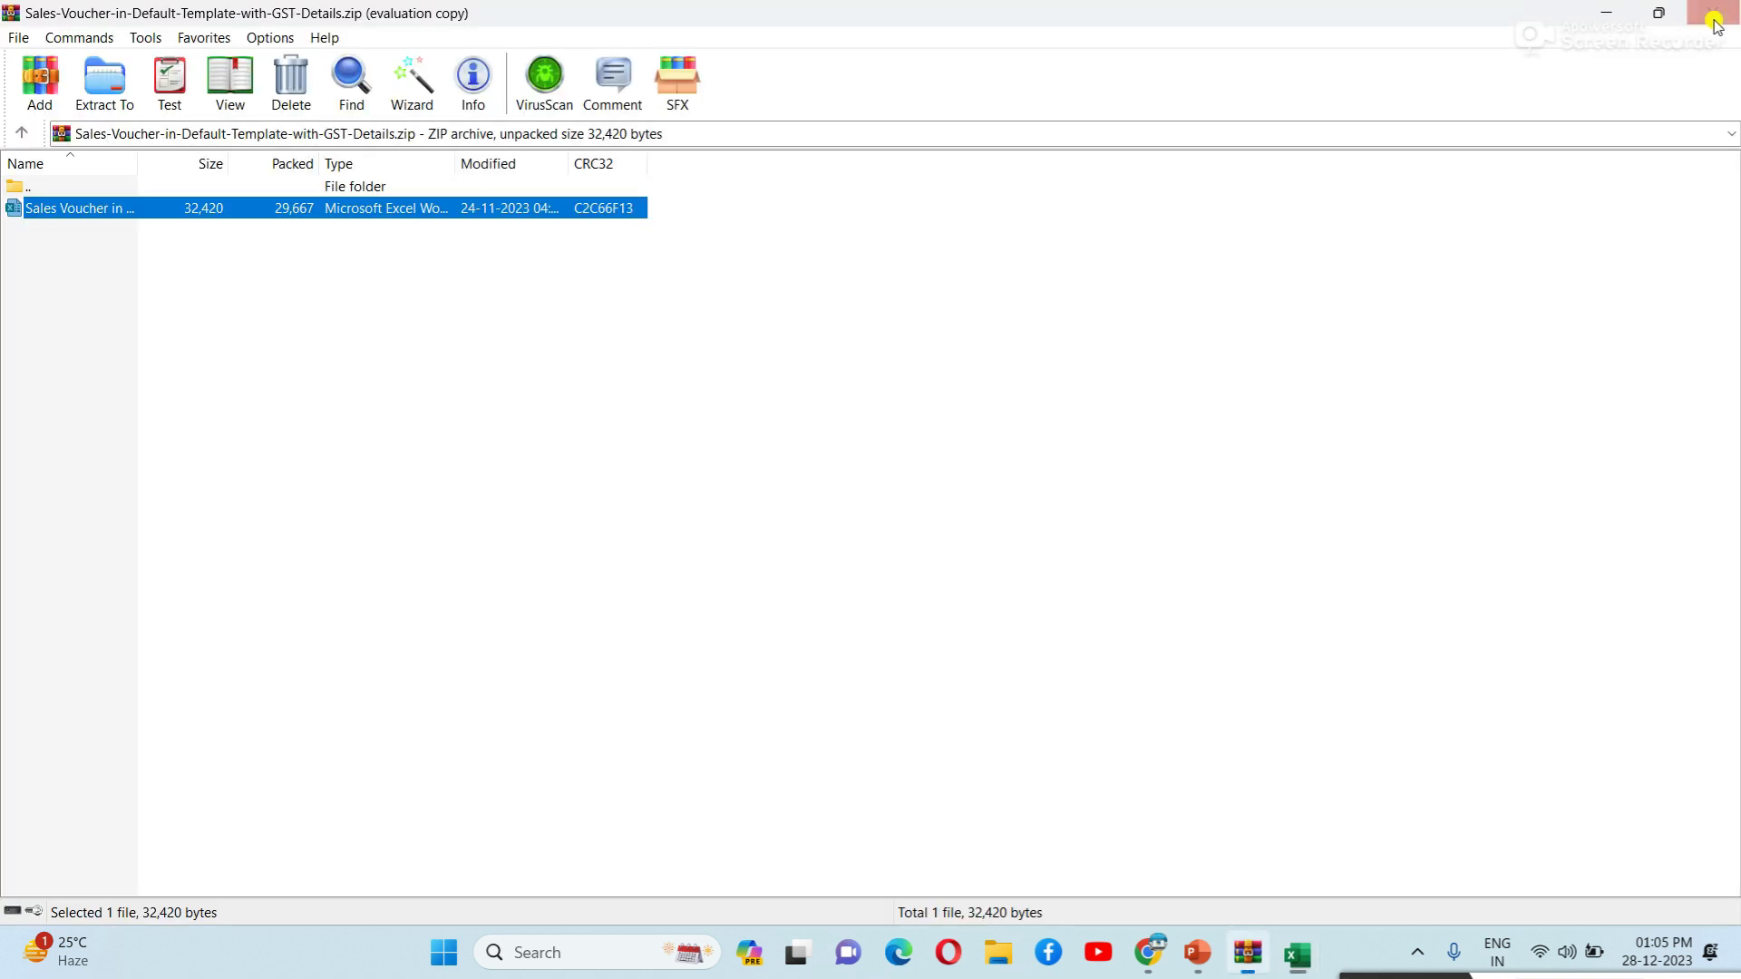
click(1255, 368)
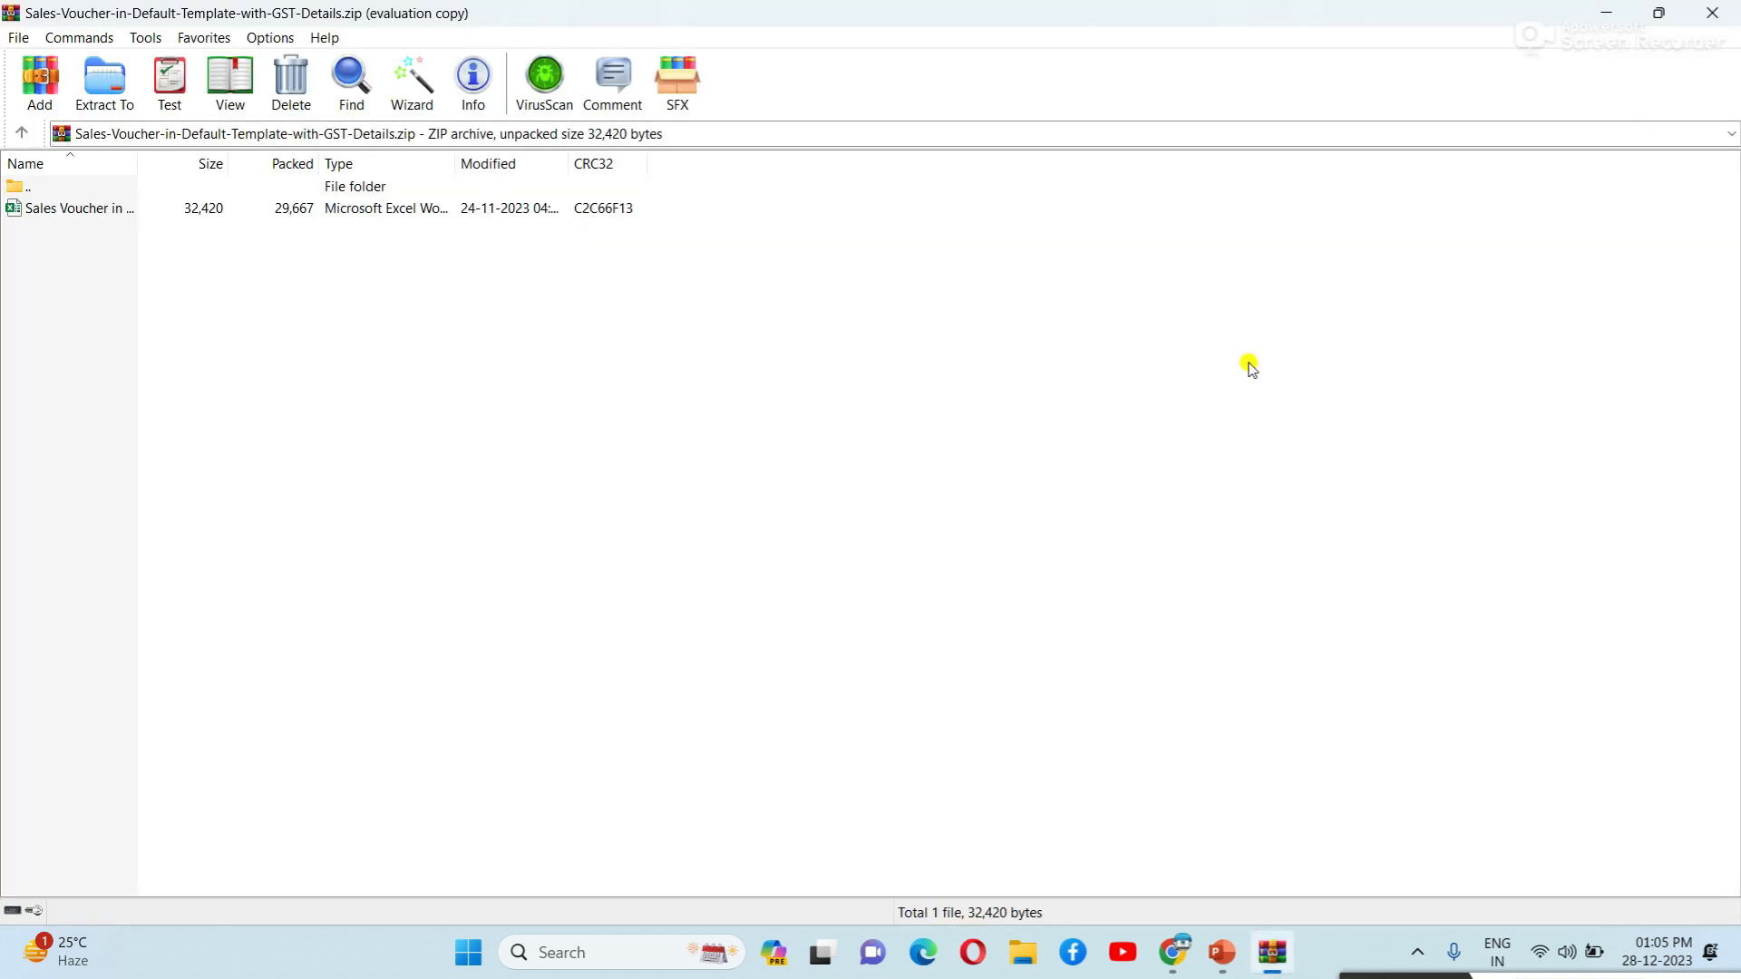
click(1712, 13)
click(1613, 22)
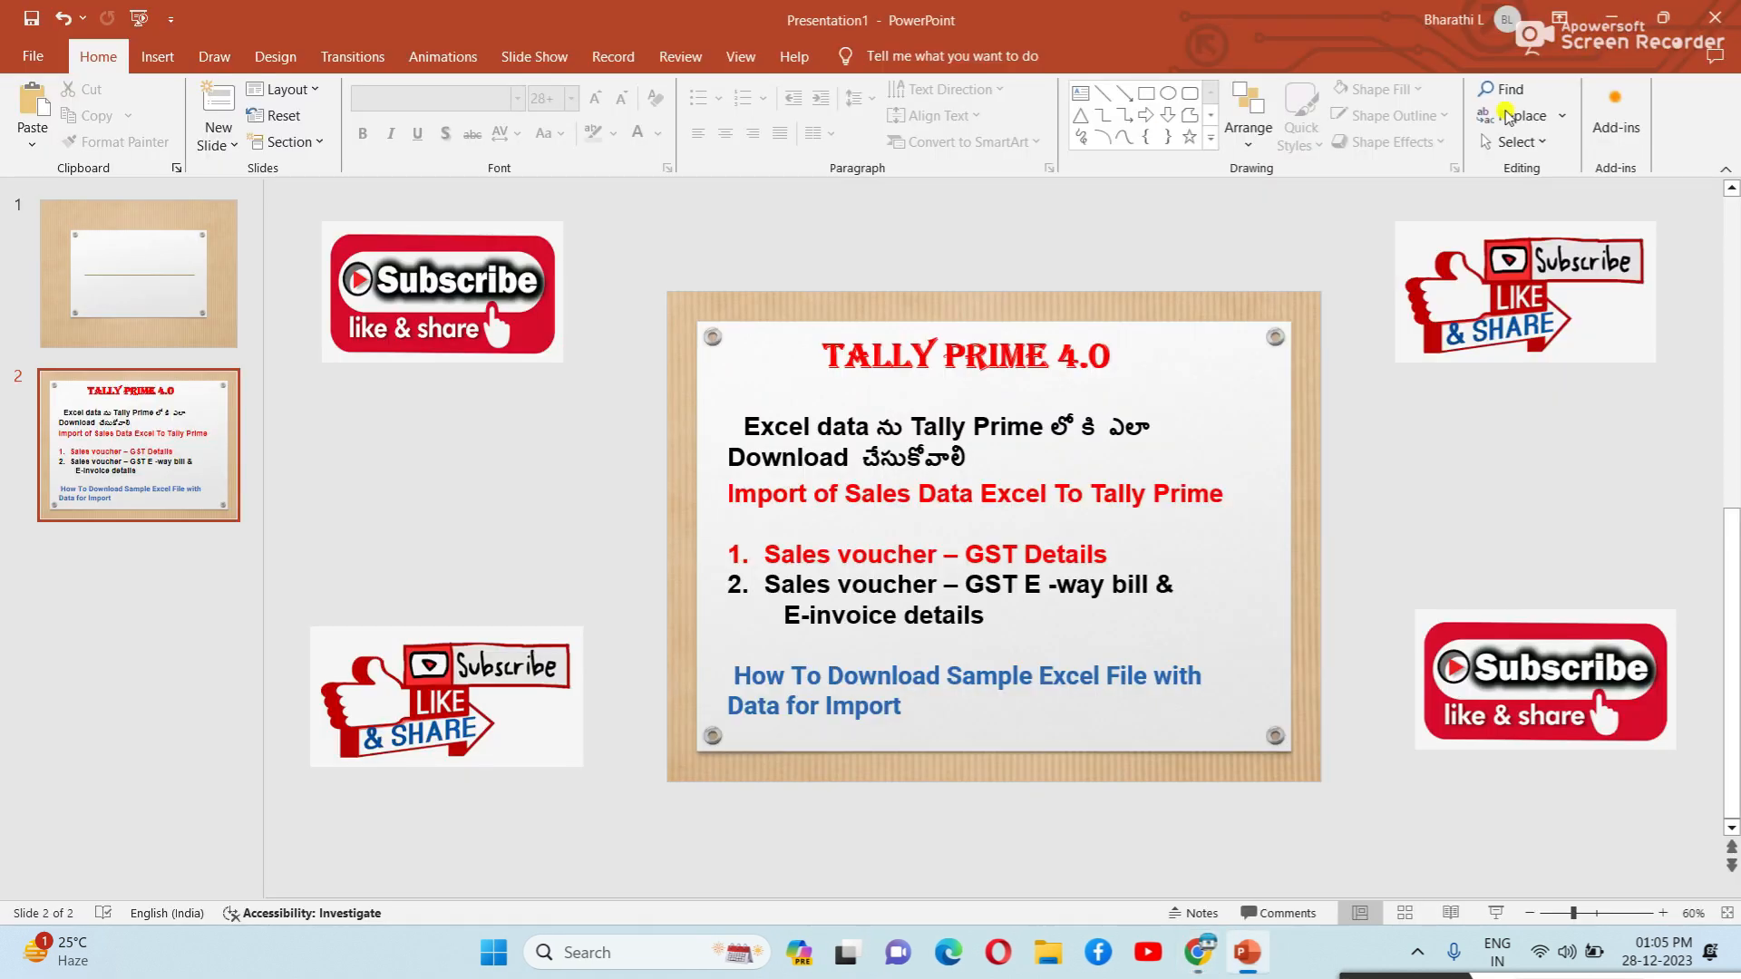
click(1608, 19)
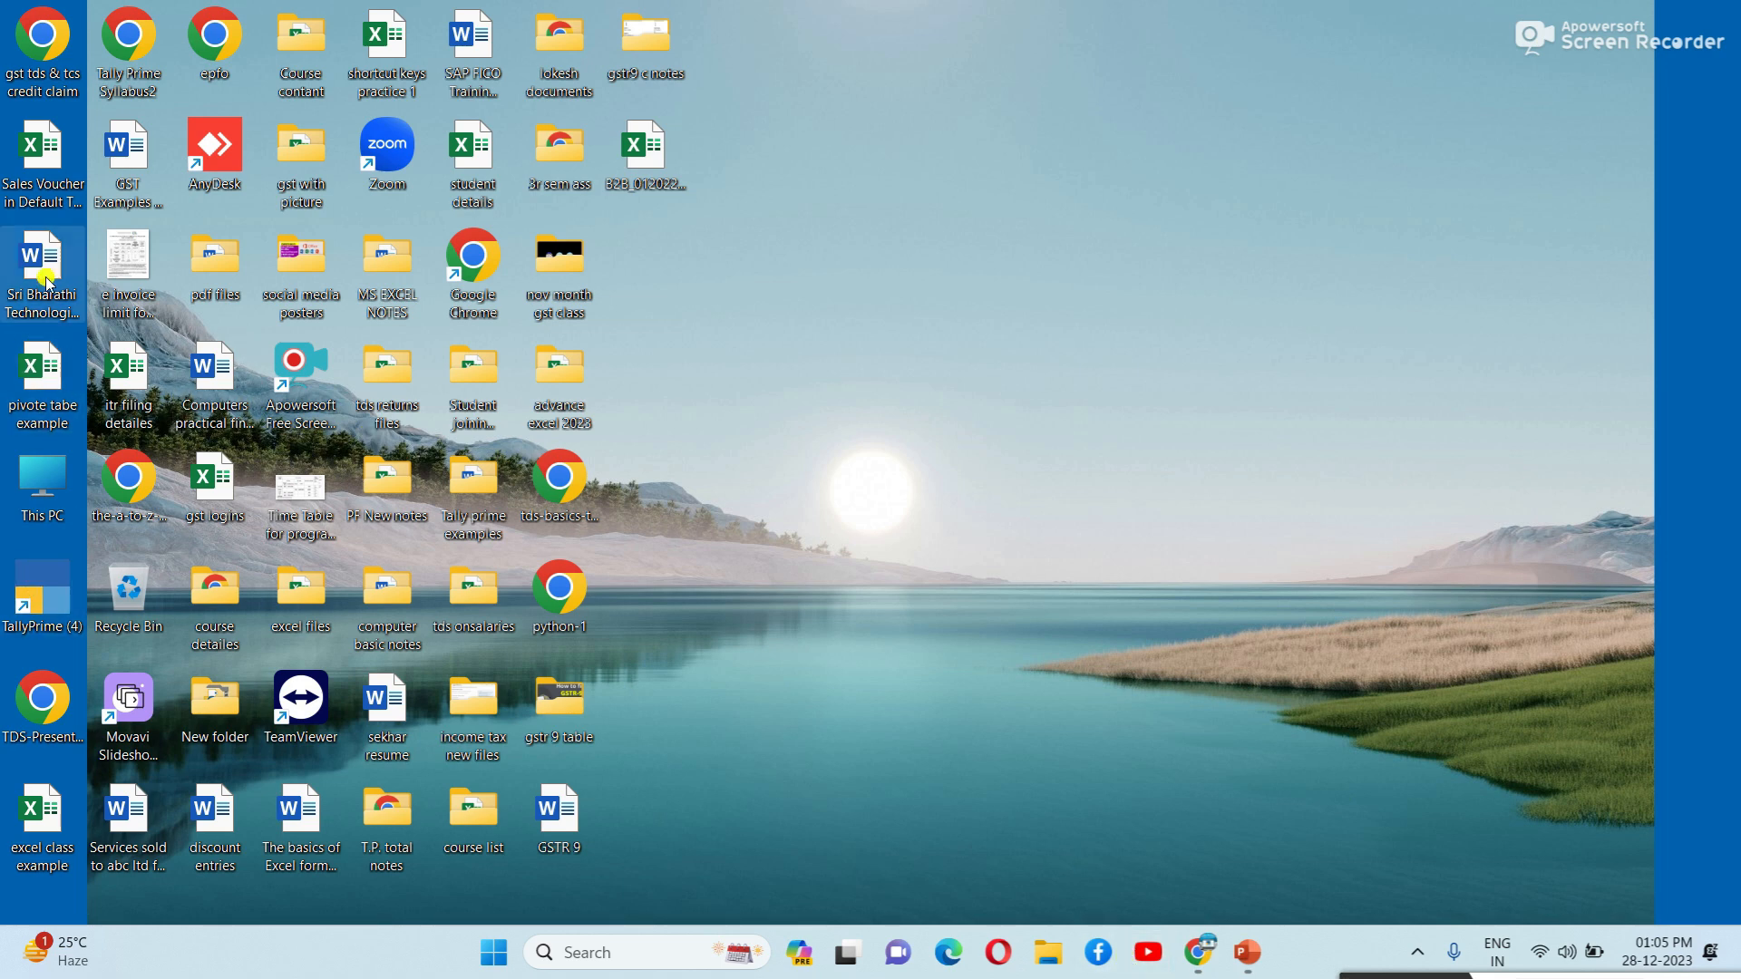
double_click(45, 596)
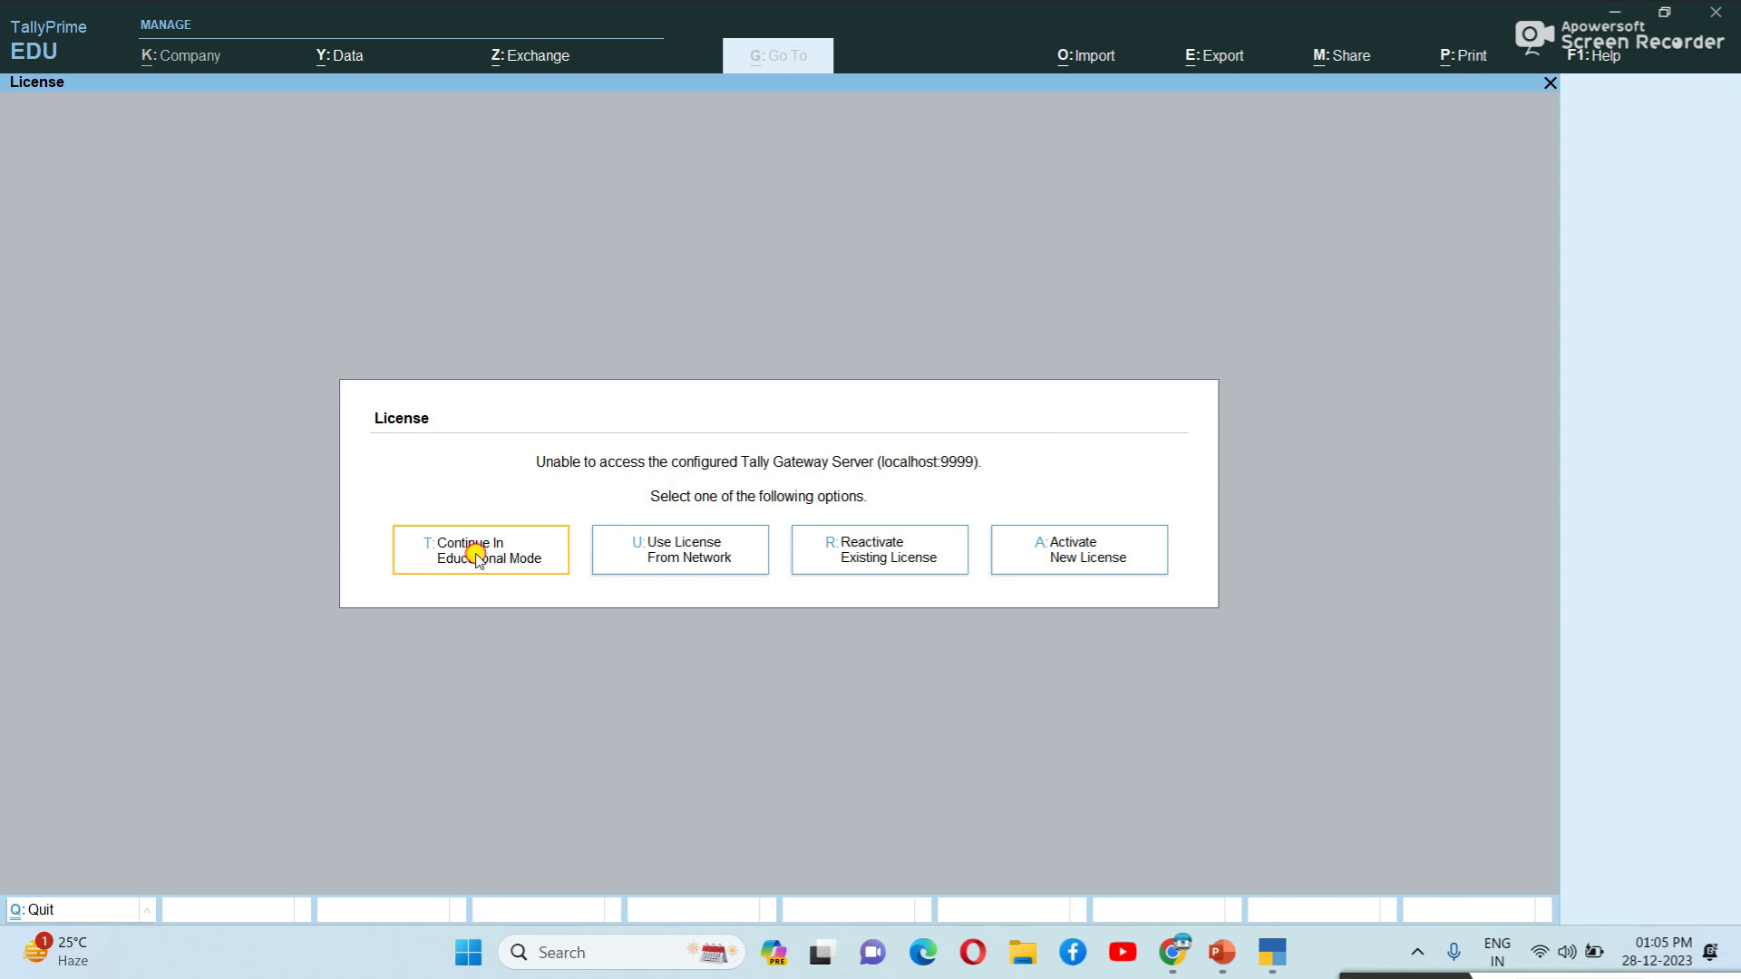
Choose Continue In Educational Mode on the TallyPrime License dialog.
click(477, 559)
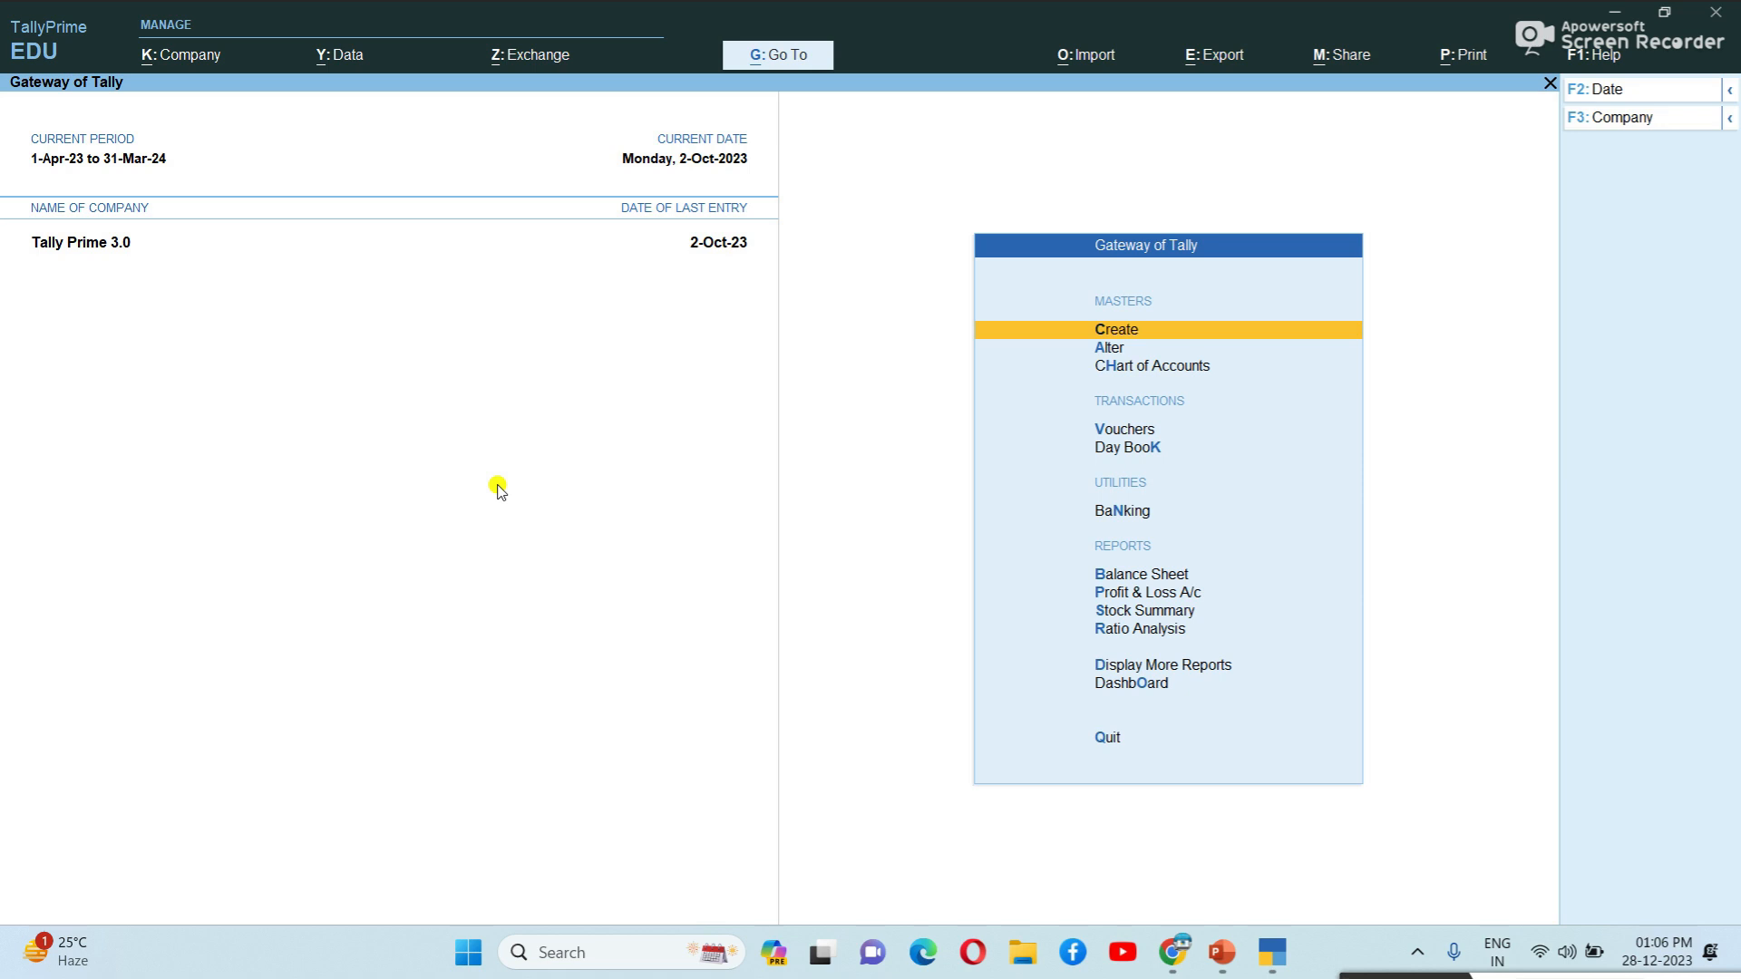
Start creating a new company named Excel Ltd.
click(1093, 52)
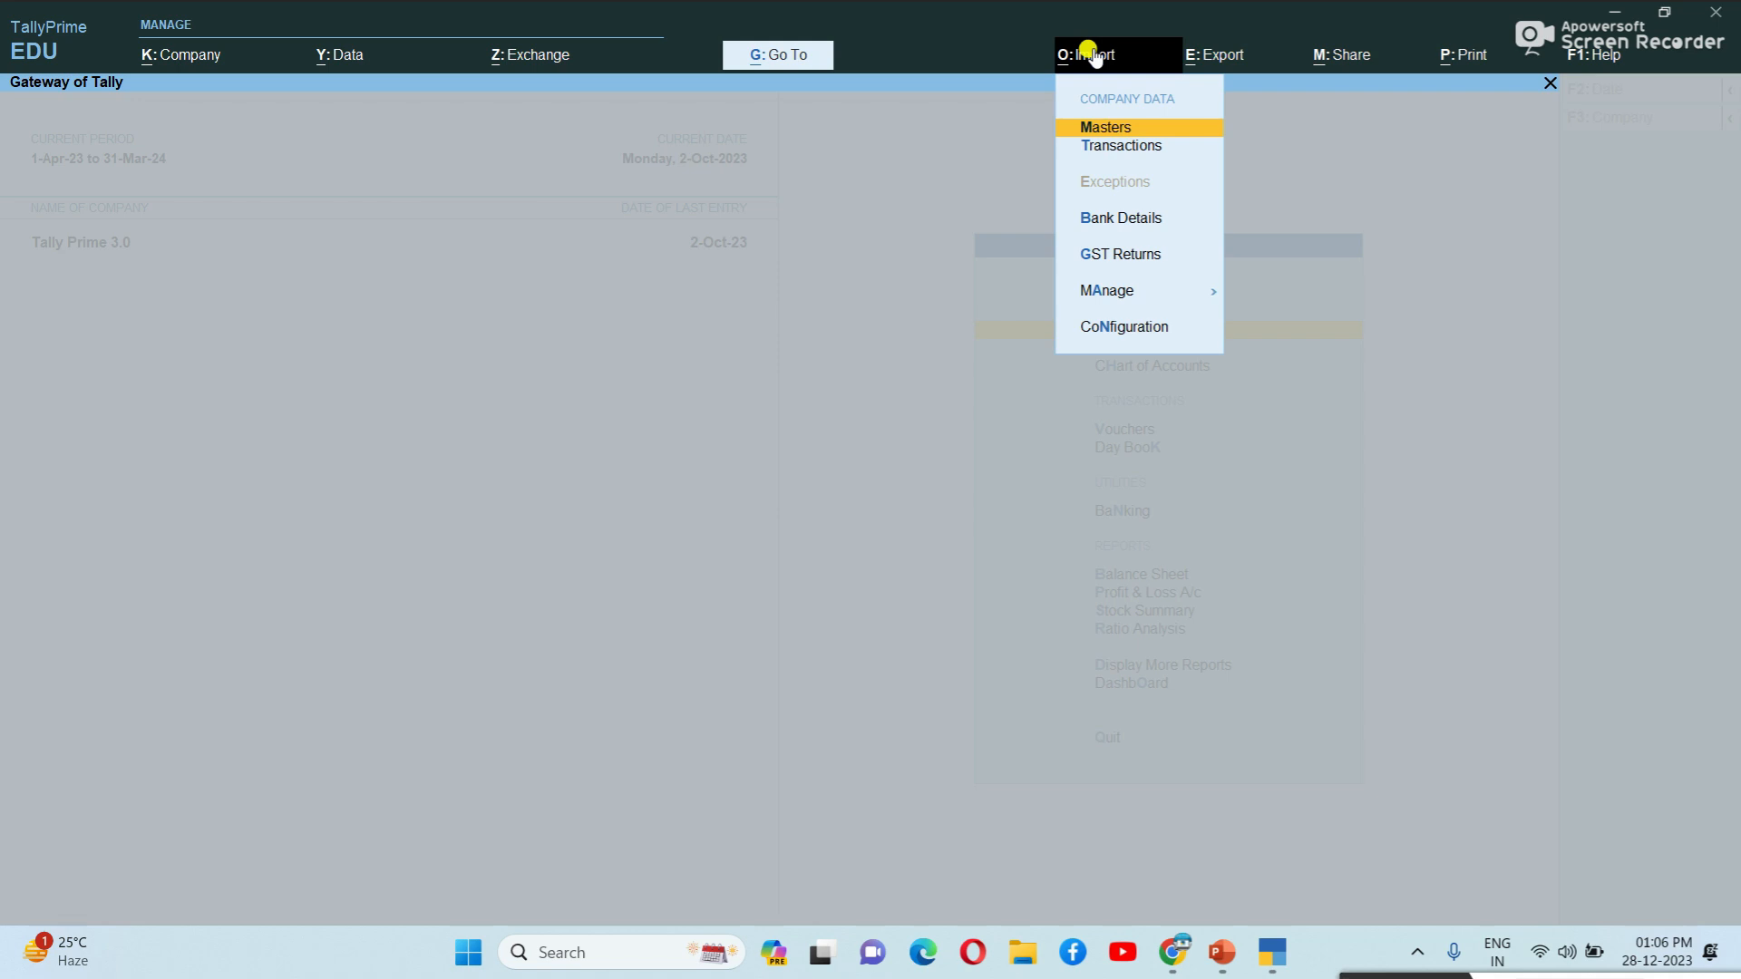
click(870, 301)
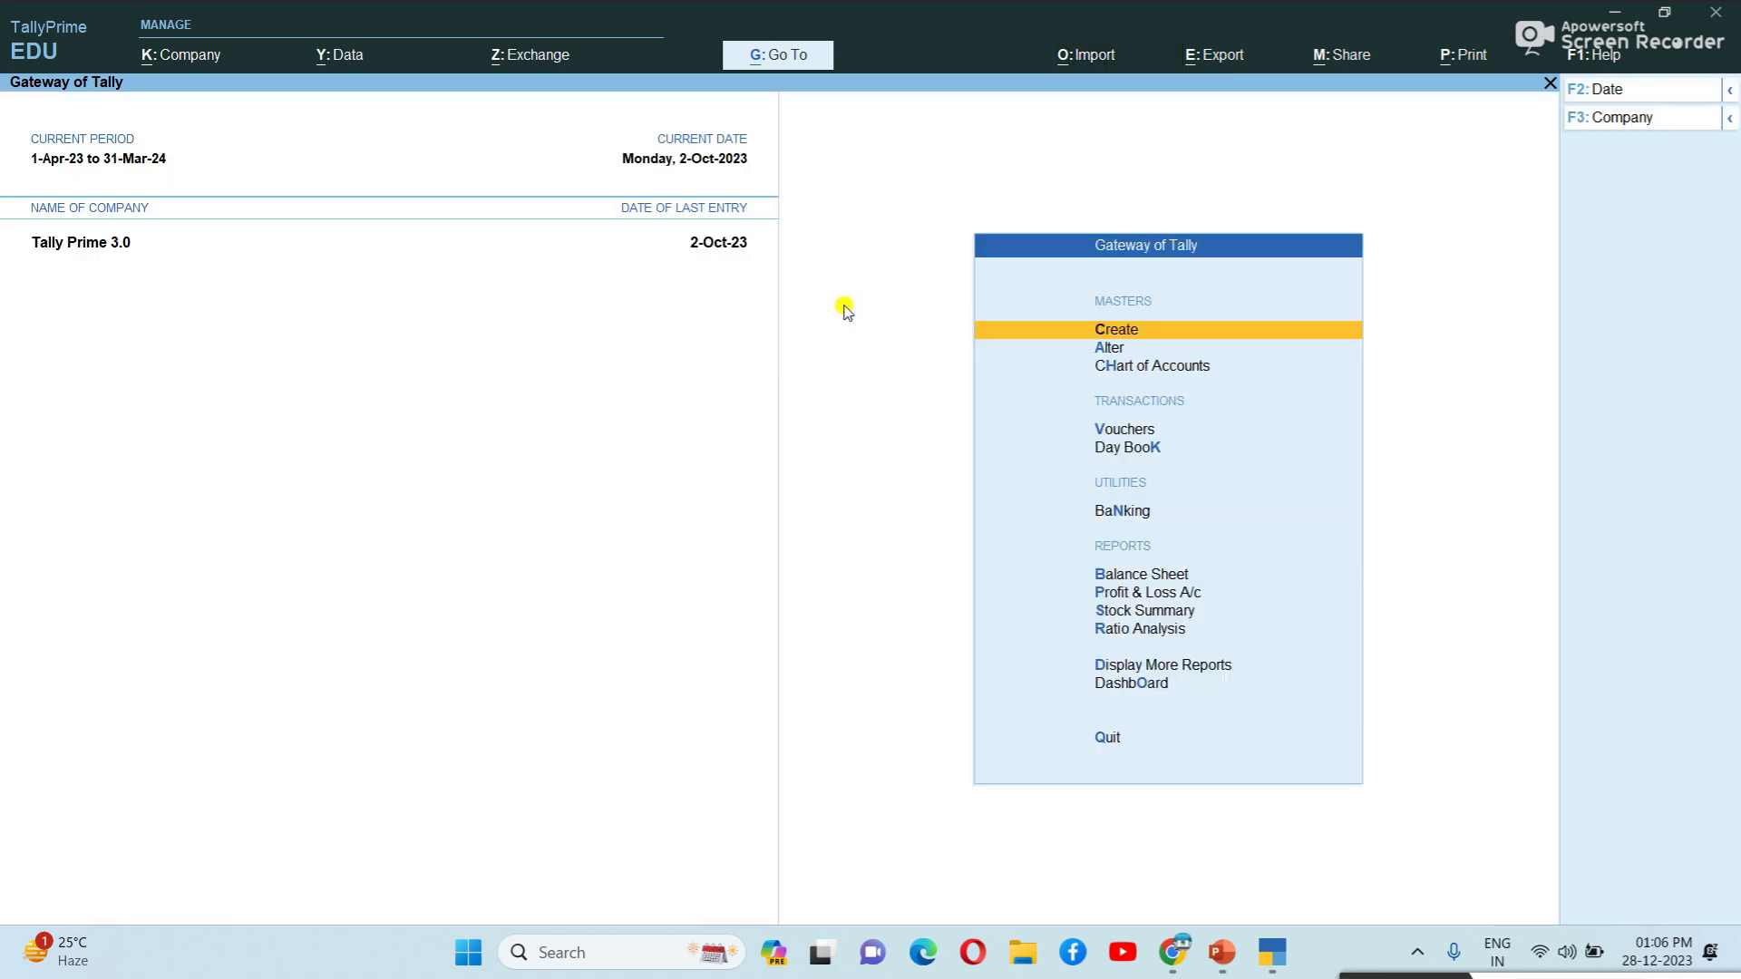
click(1626, 119)
key(Up)
key(Up)
key(Up)
key(Up)
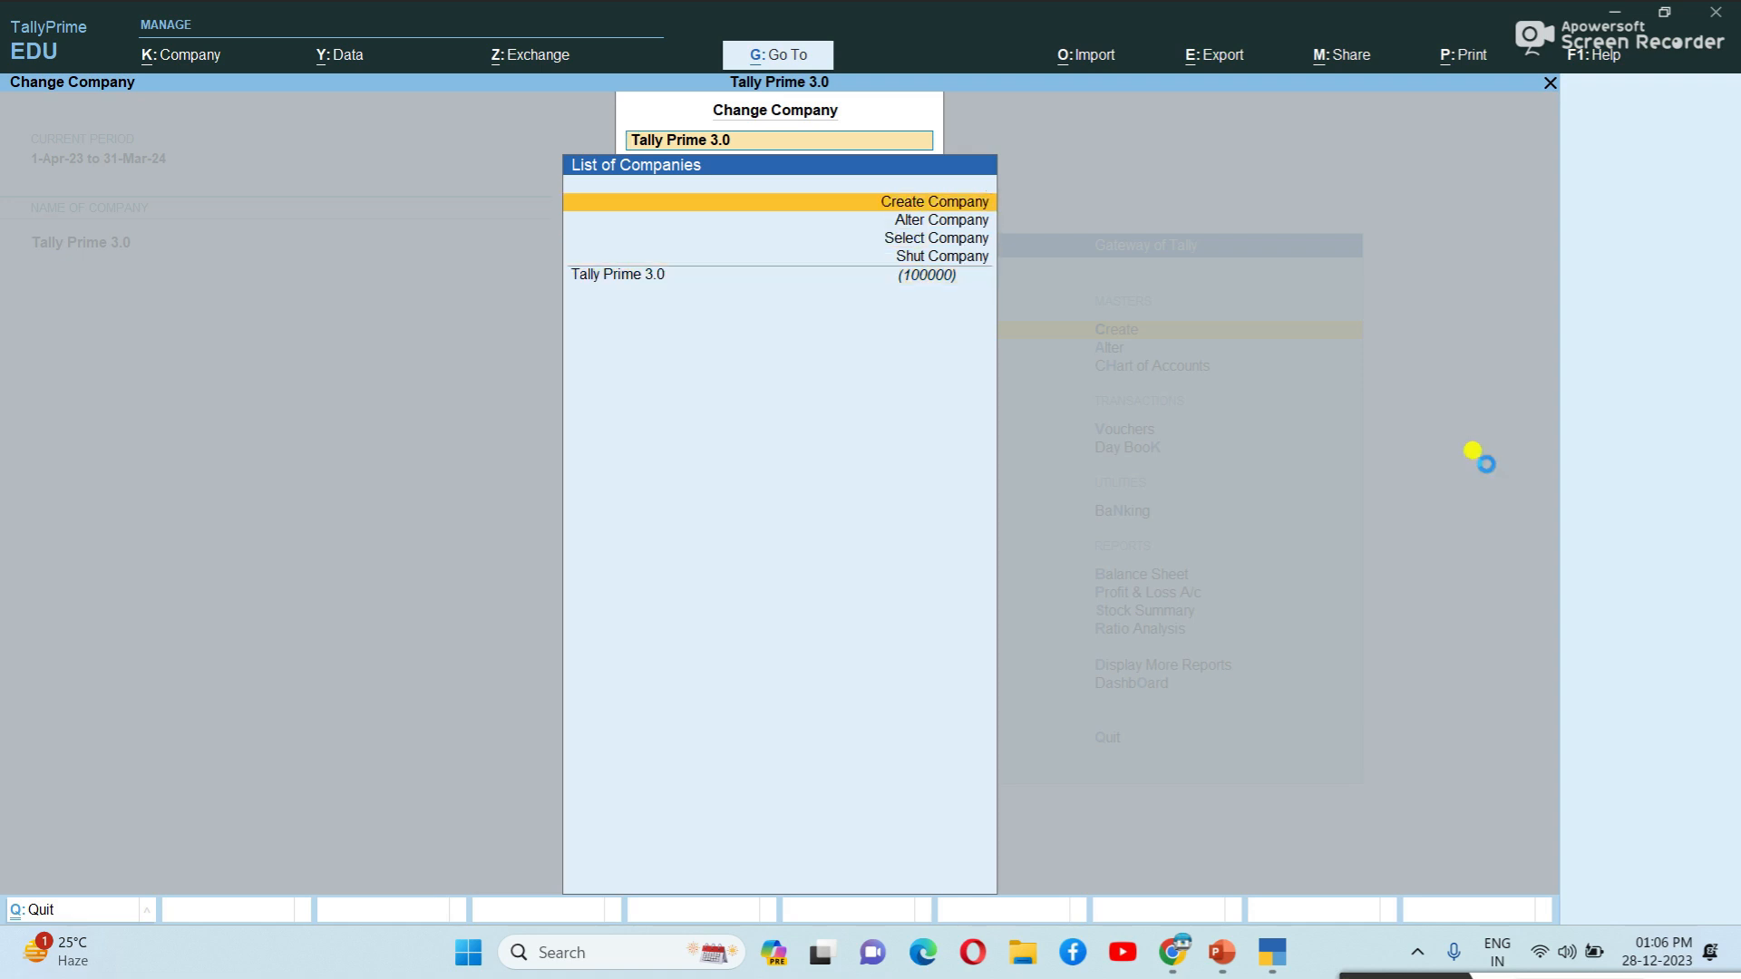
key(Return)
text(Excel Ltd)
key(Return)
Enter the company address, Andhra Pradesh as state, and the mobile number, then accept.
key(Return)
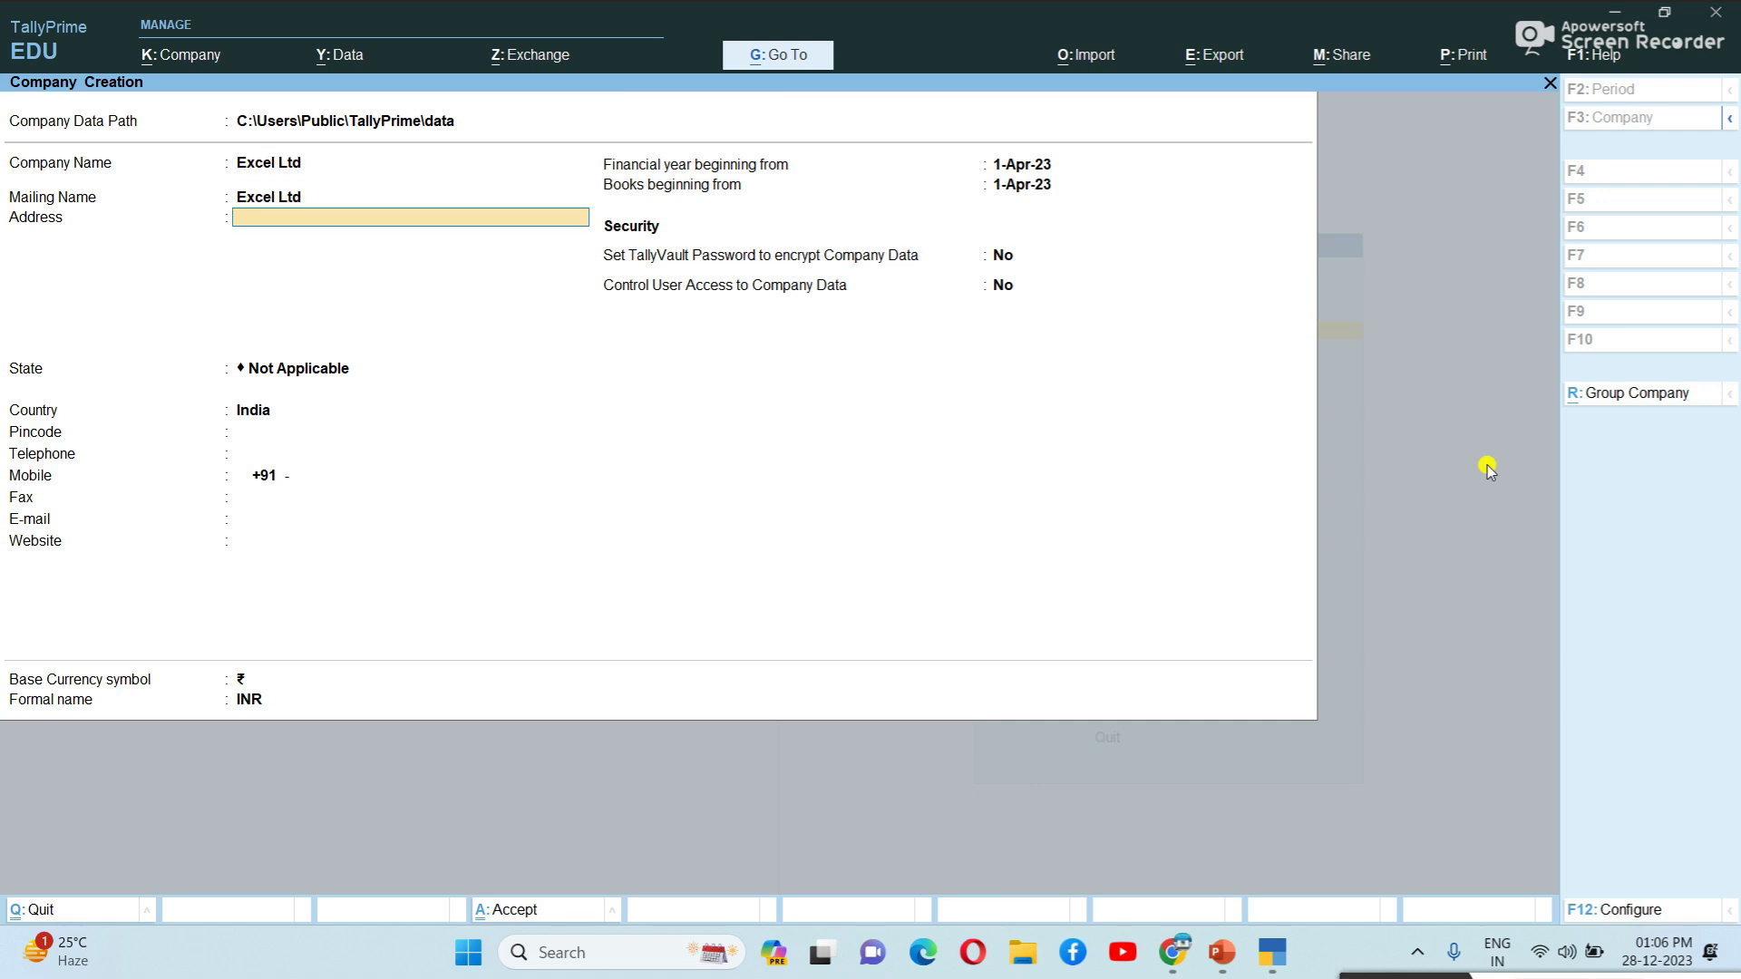
text(Mangalam)
key(Return)
text(Tirupati)
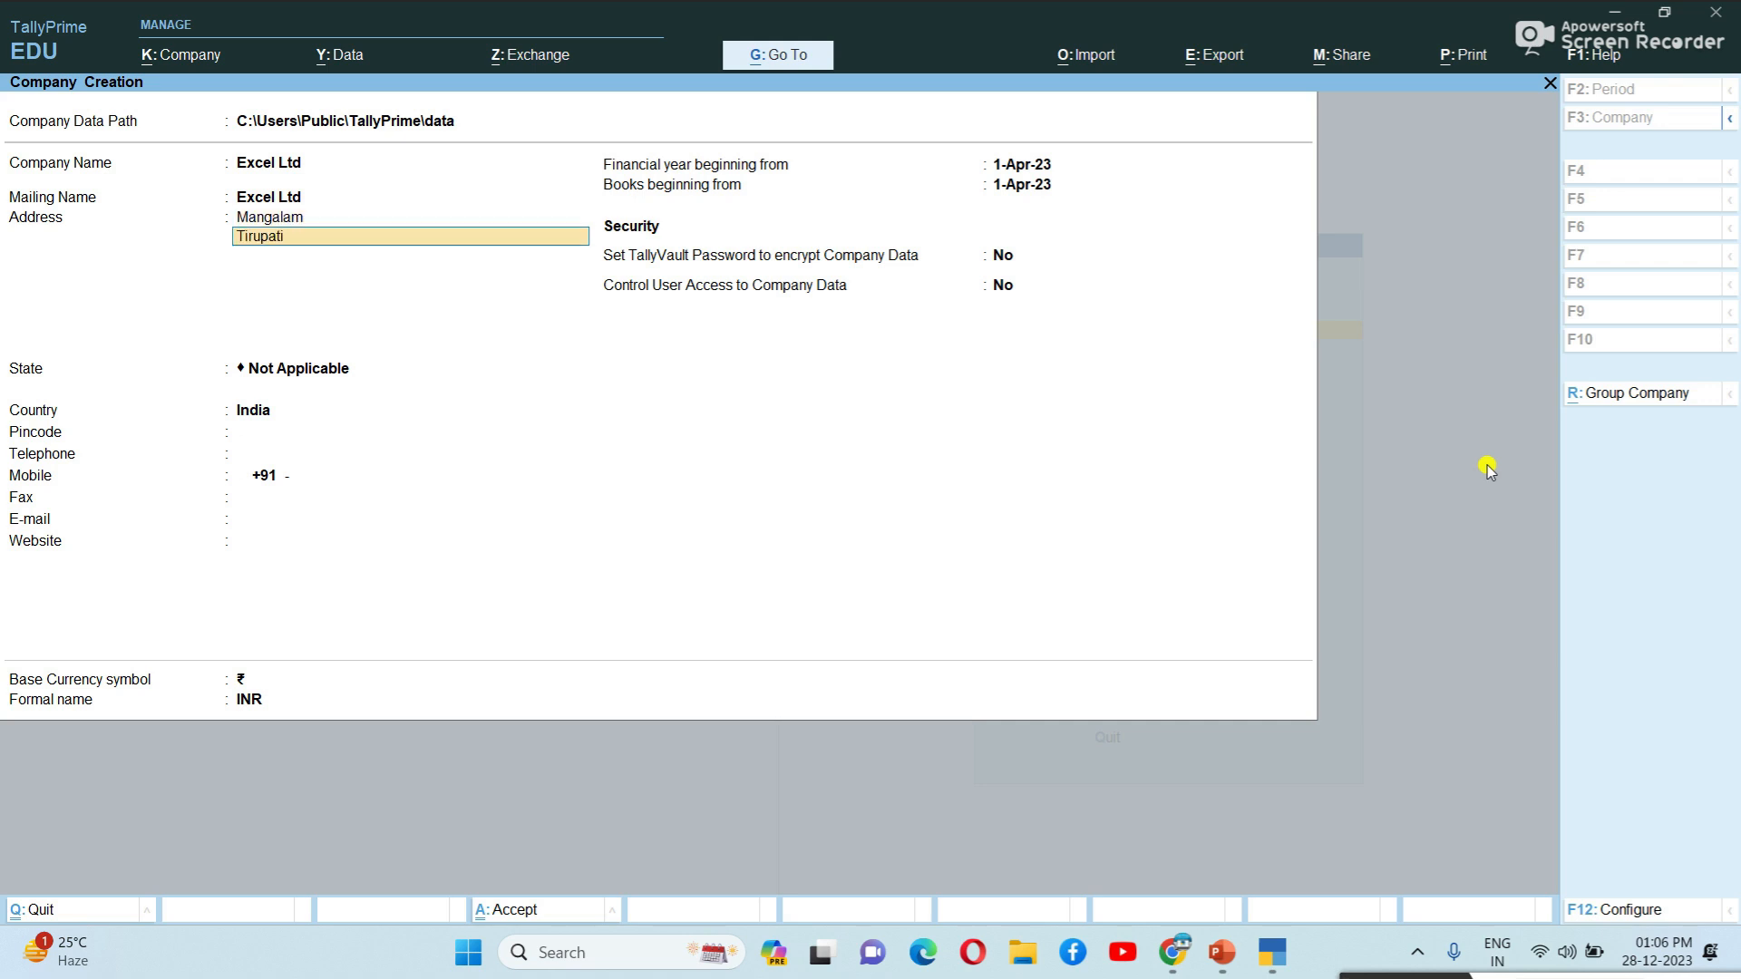
key(Return)
key(Return)
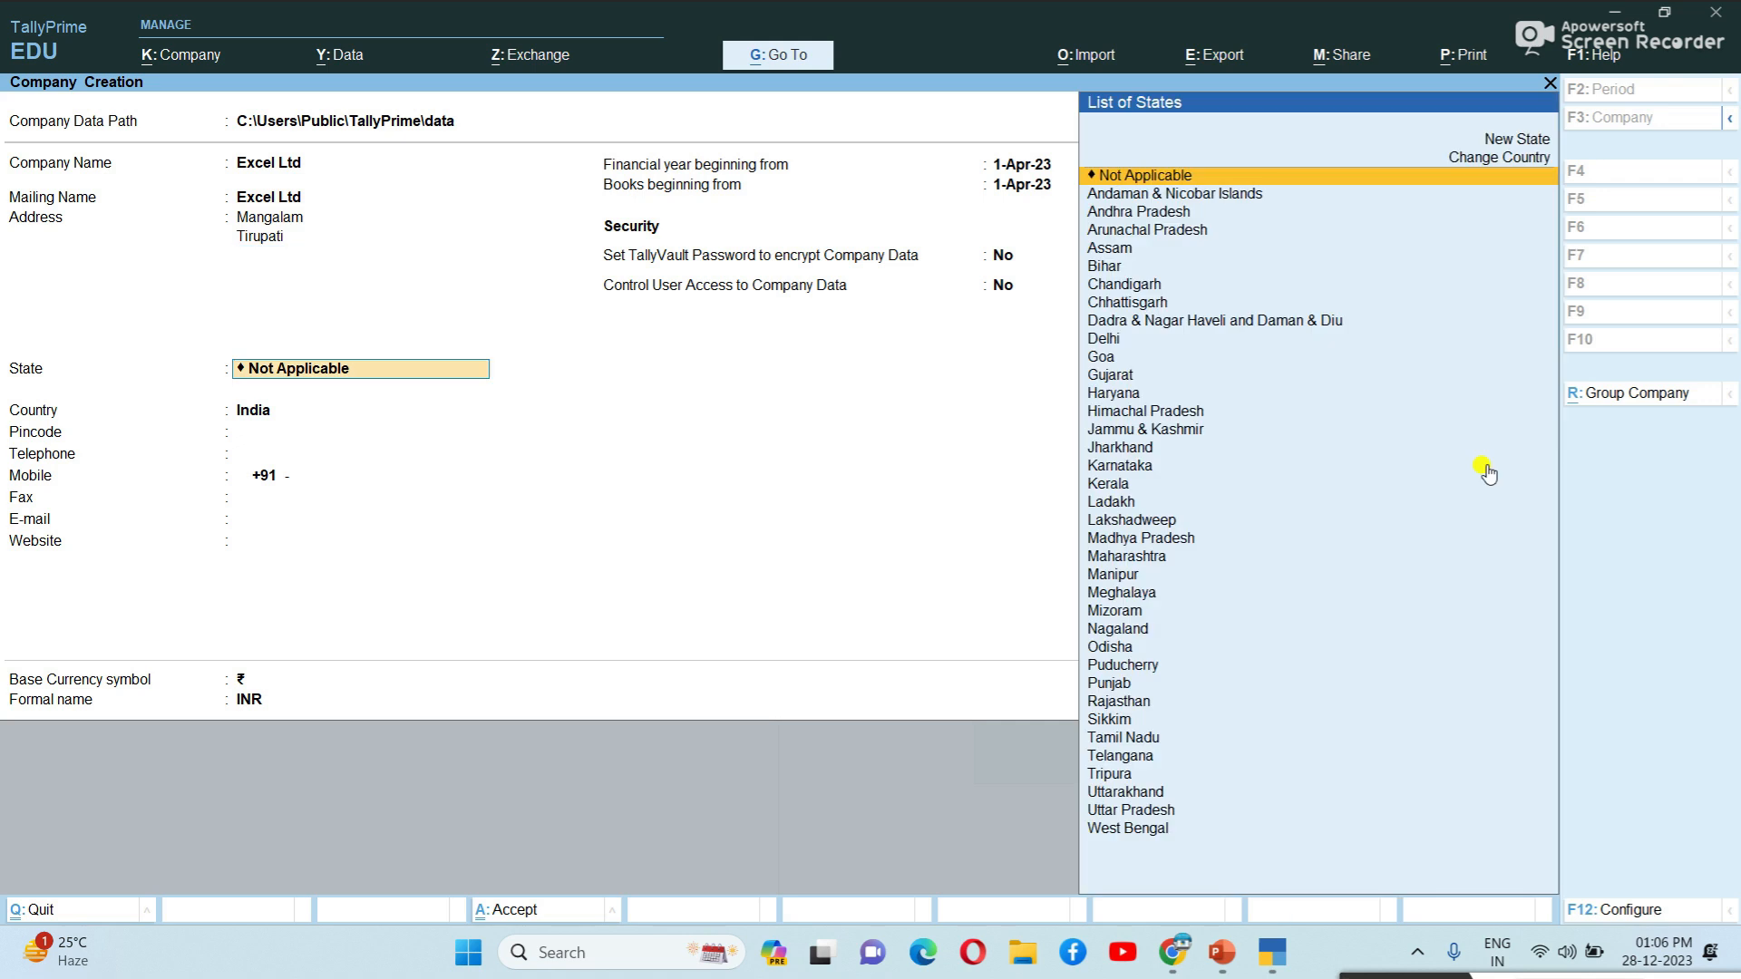
text(A)
key(Down)
key(Down)
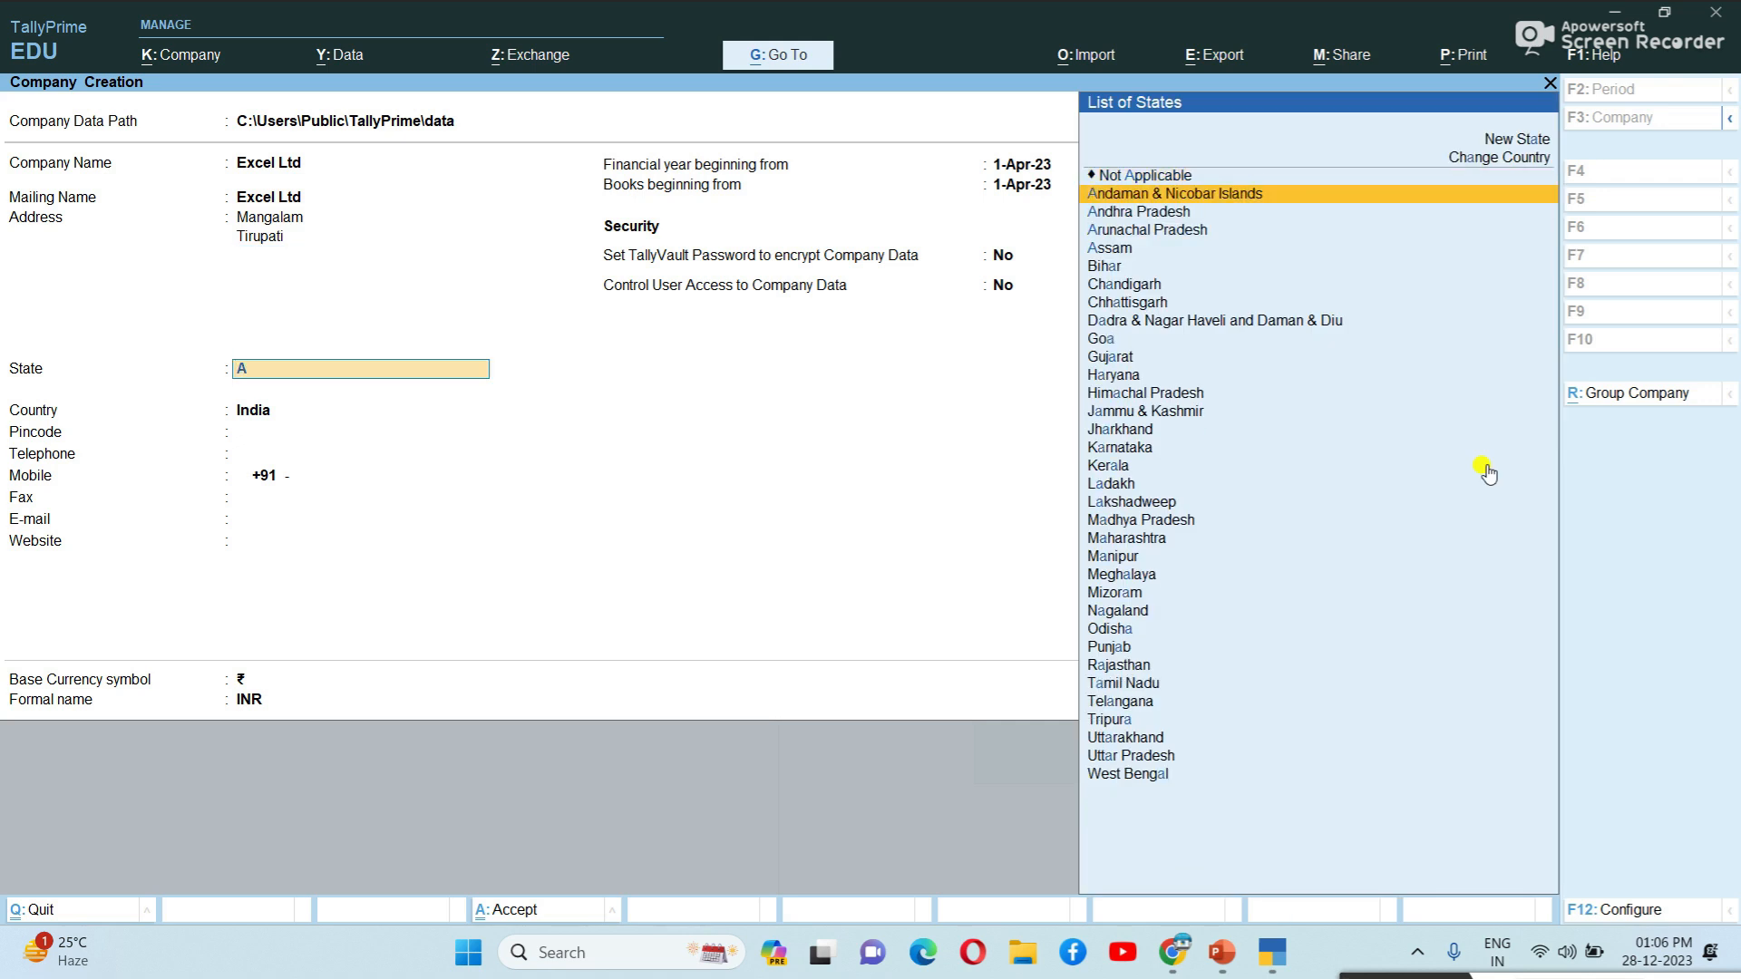
key(Return)
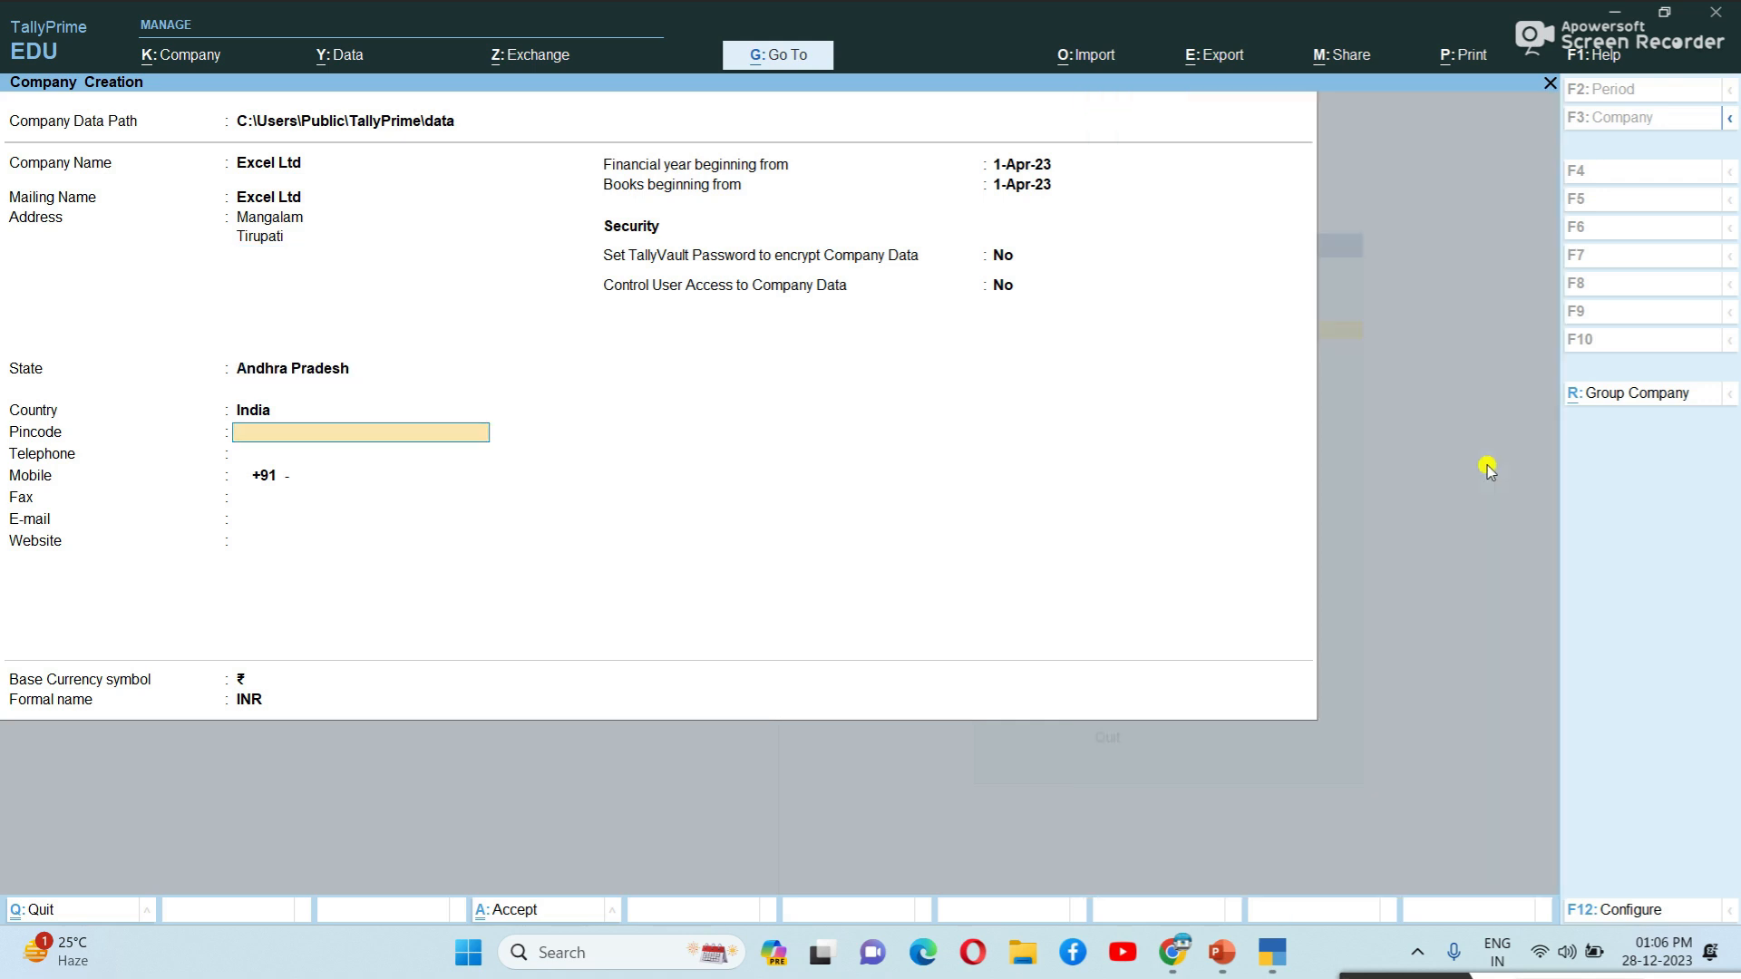
key(Return)
key(Return)
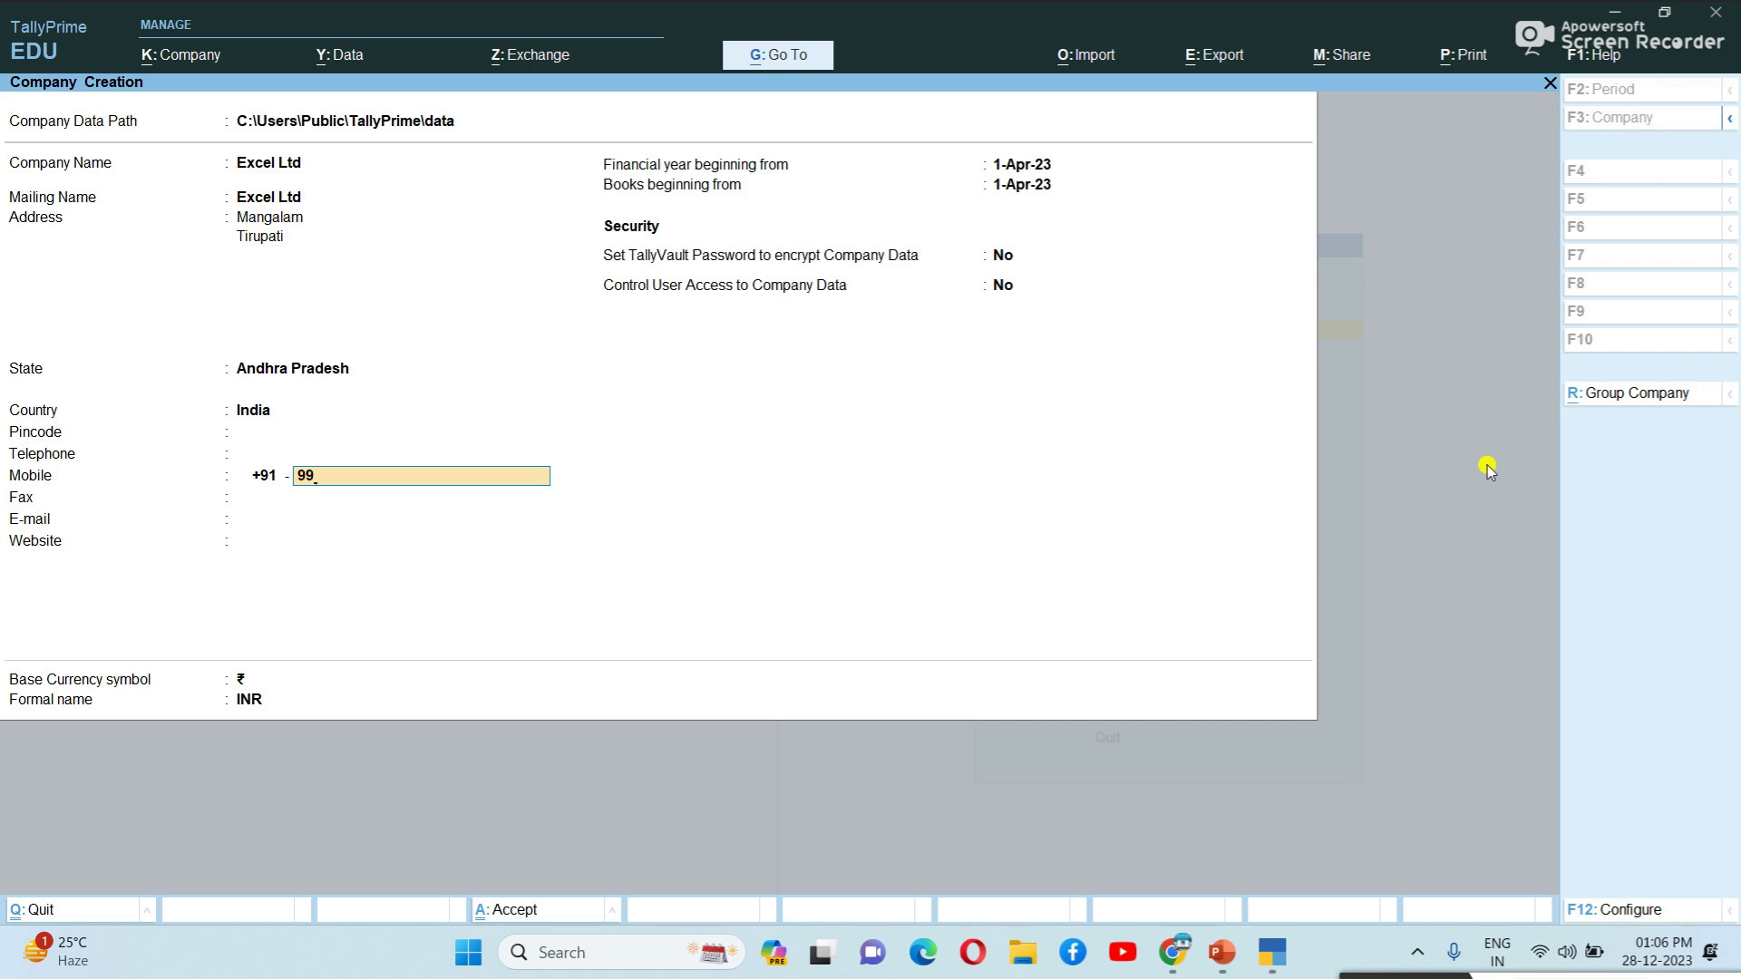
key(Return)
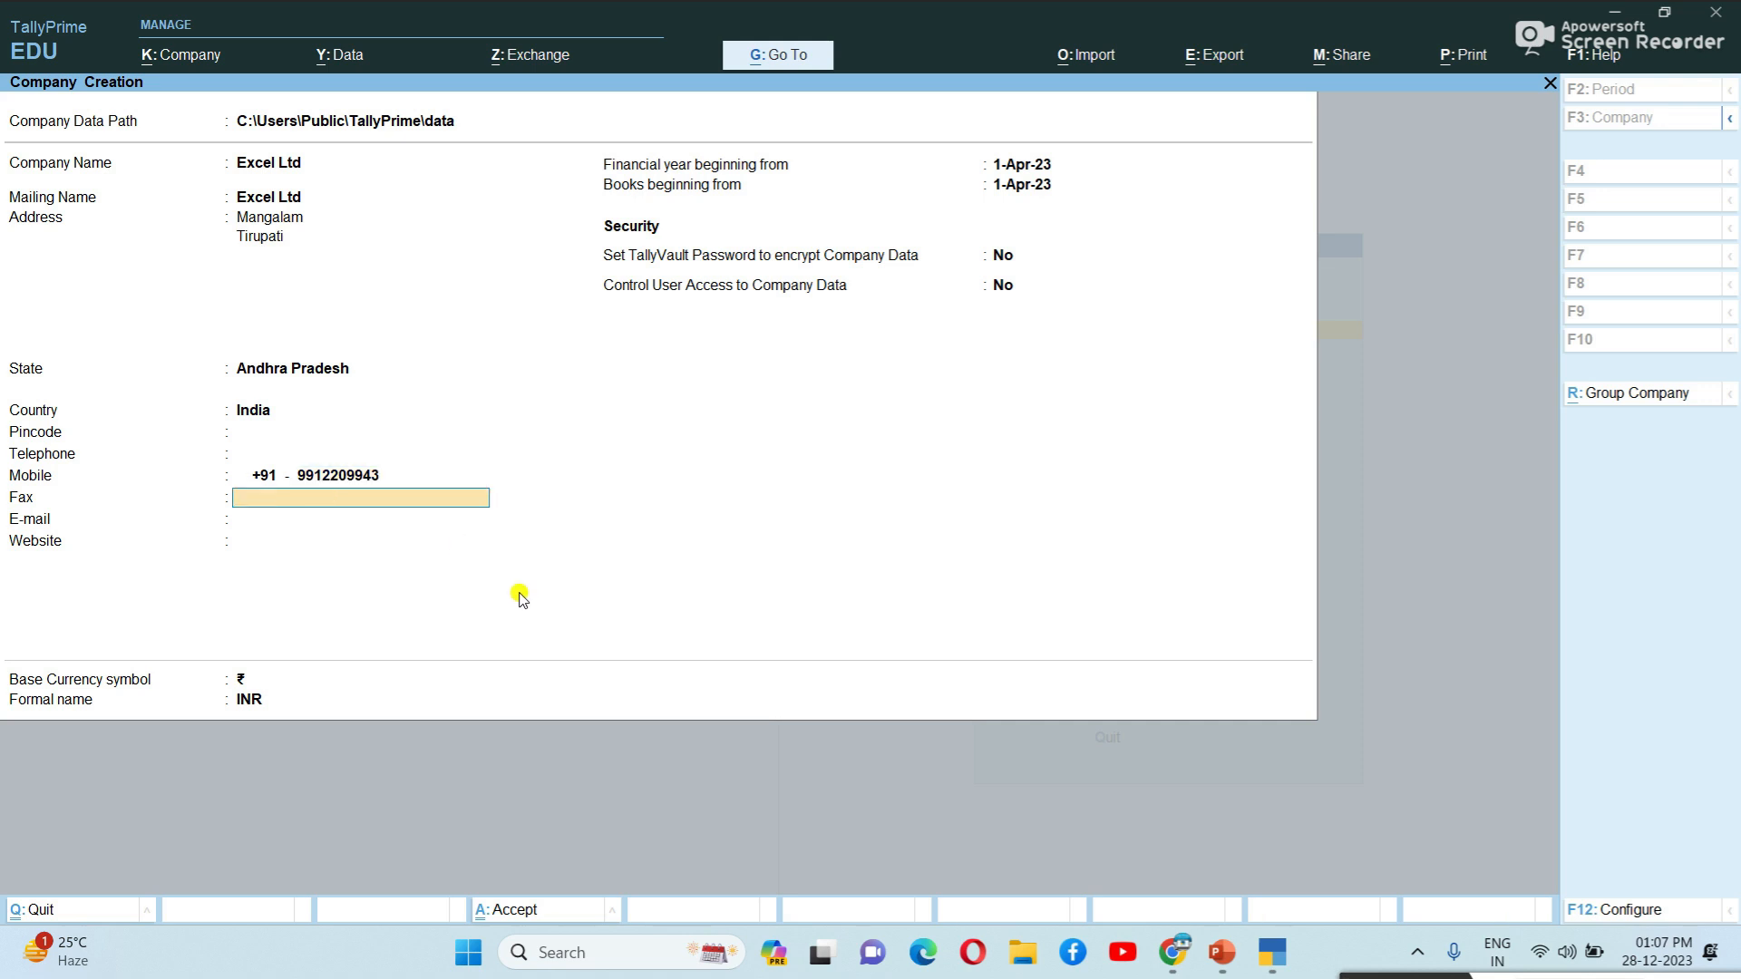
key(Return)
key(Return)
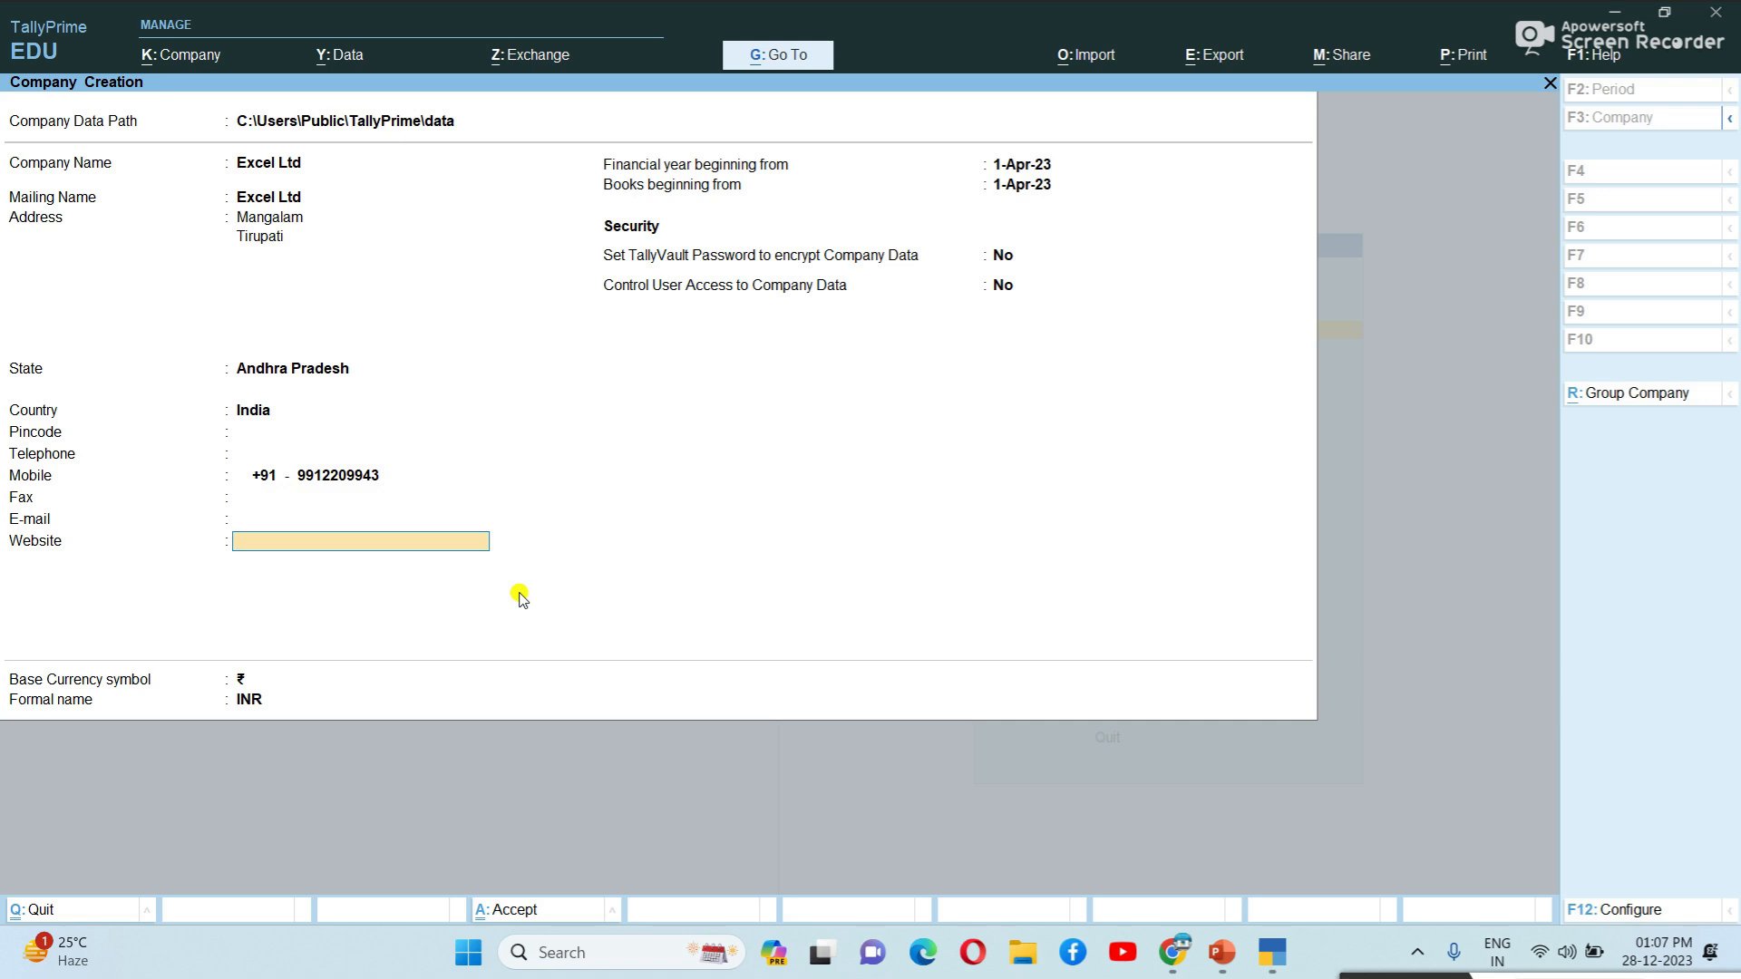
key(Return)
key(Return)
key(Return)
key(Return)
key(Return)
key(Return)
key(Return)
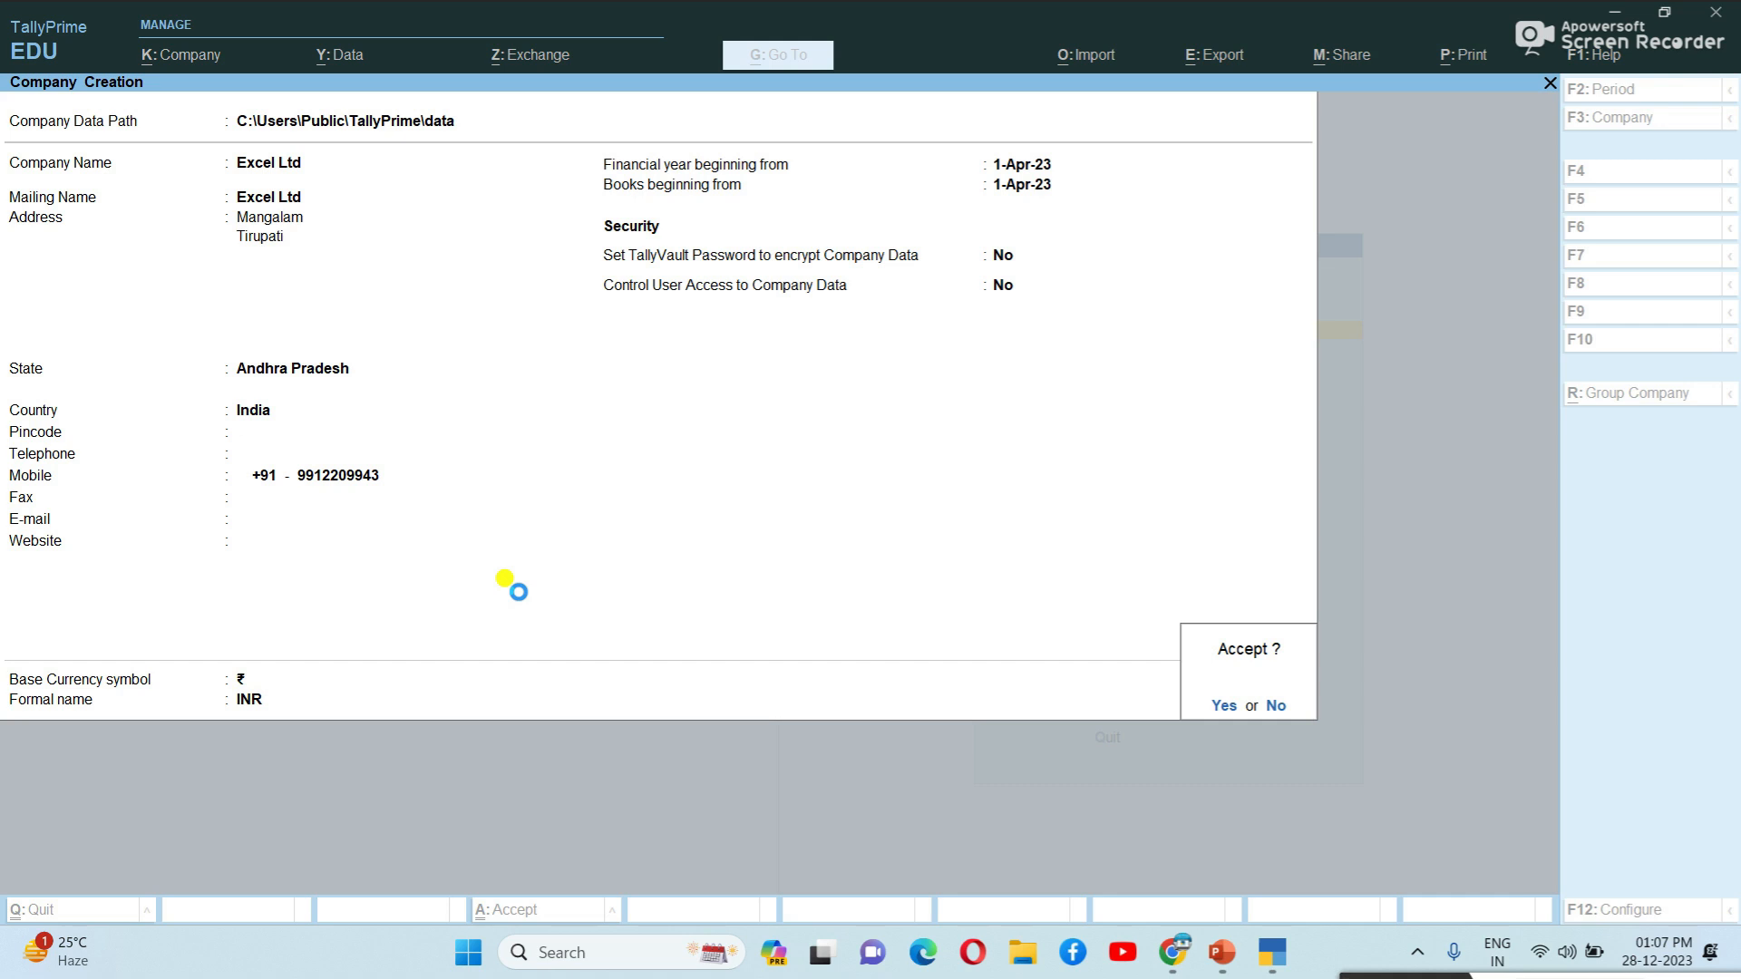
key(Return)
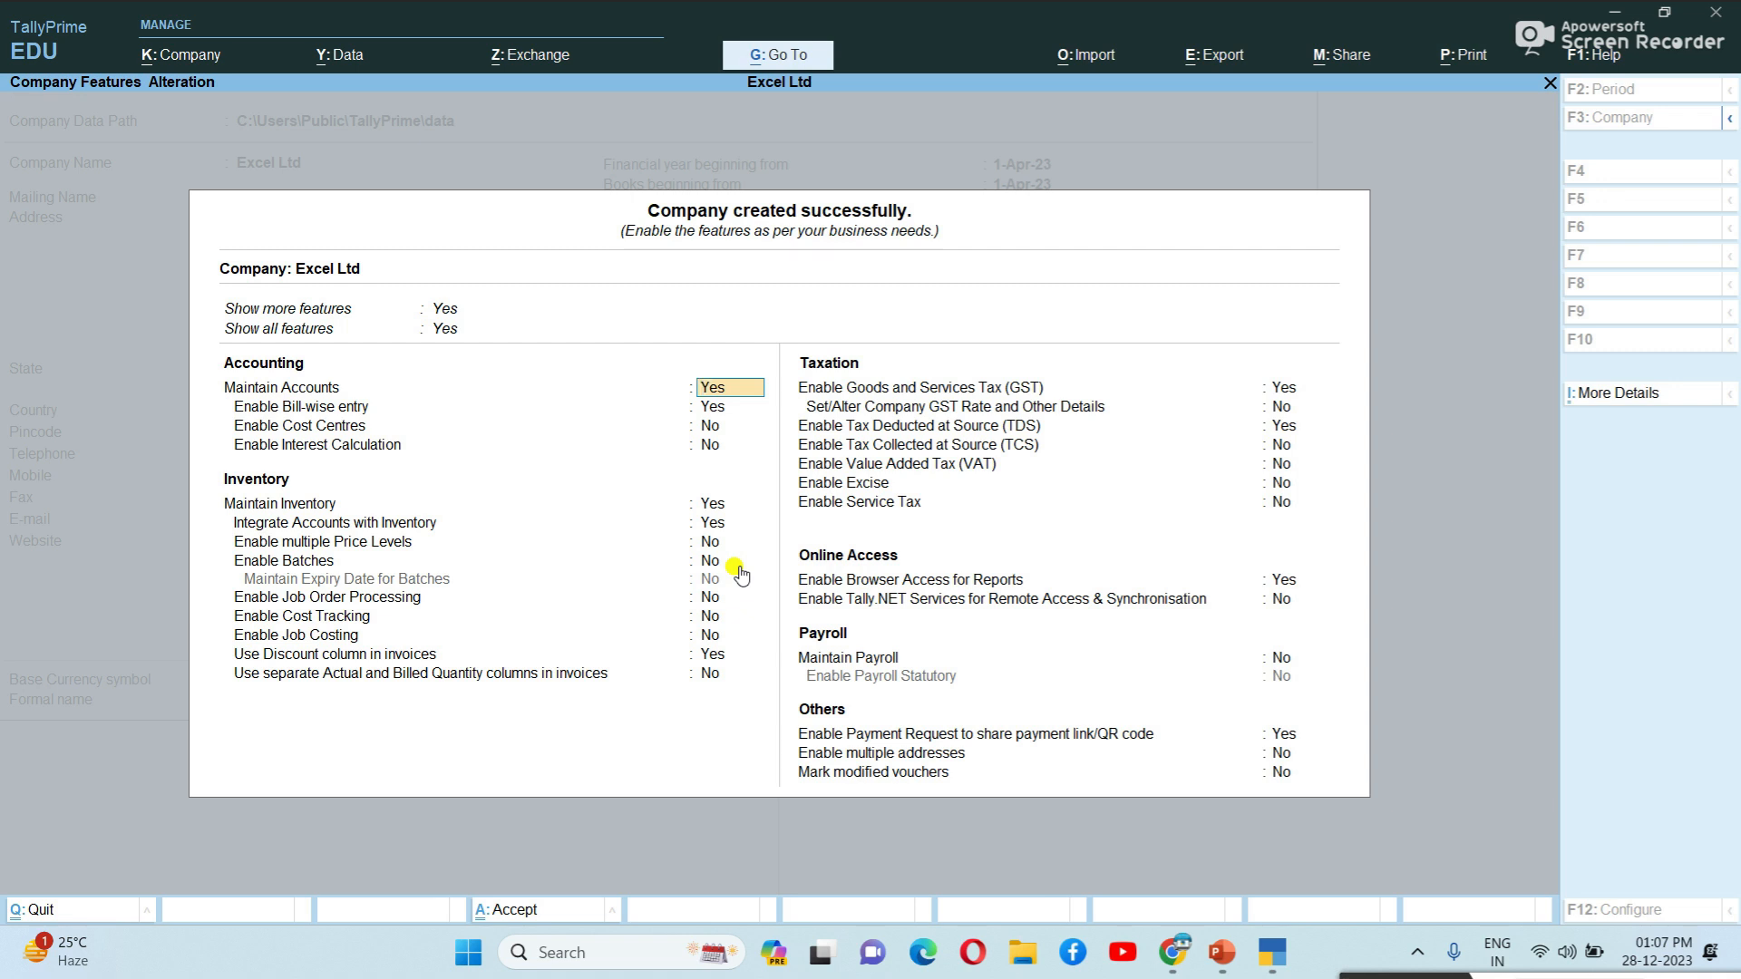
Keep Excel Ltd's default accounting and inventory features and open the GST registration details.
key(Return)
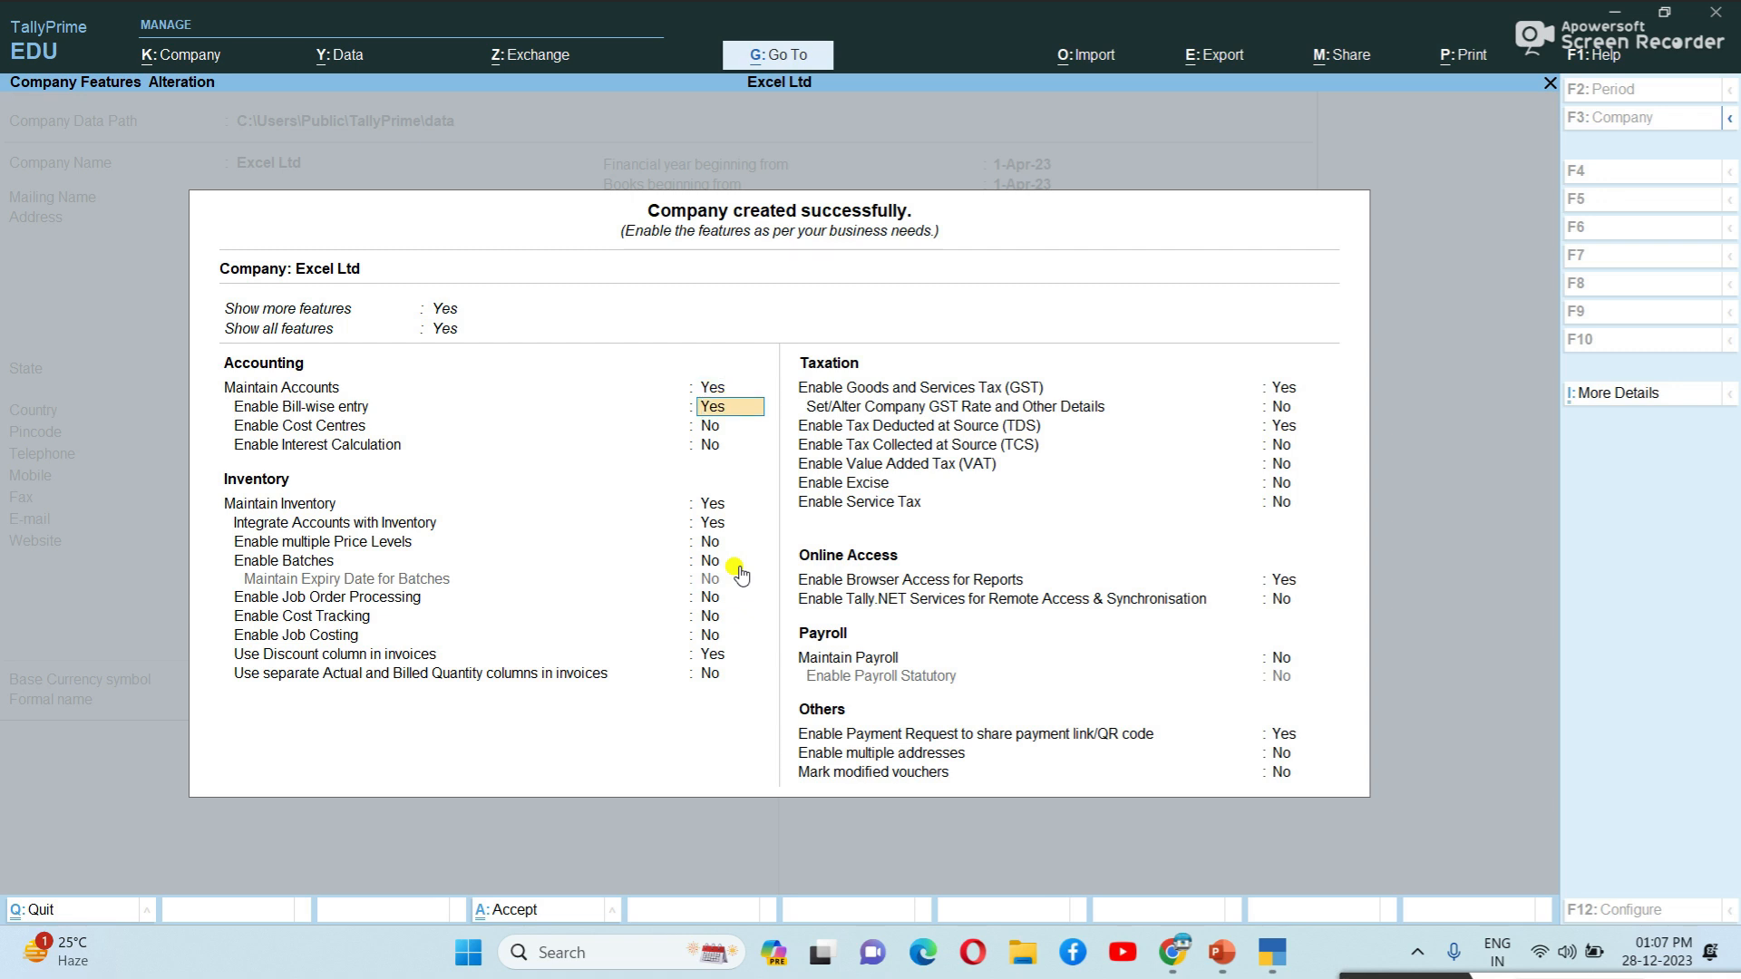
key(Return)
key(Return)
key(Return)
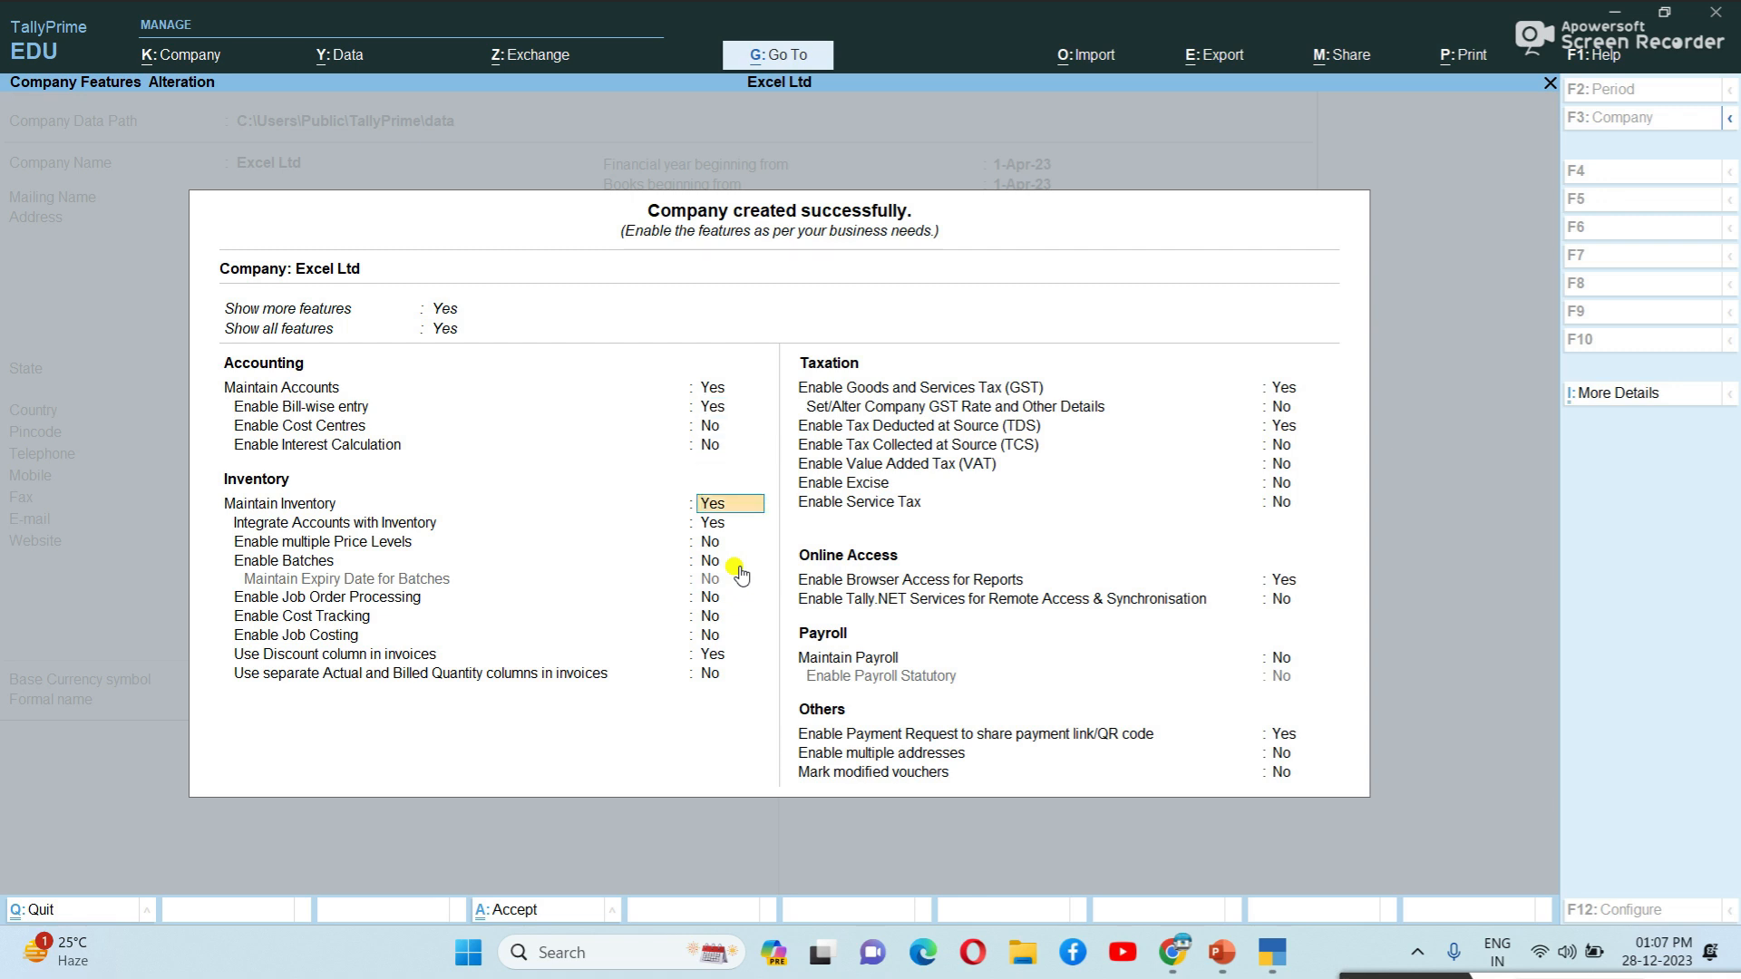
key(Return)
key(Return)
key(Return)
key(Return)
key(Return)
key(Return)
key(Return)
key(Return)
key(Return)
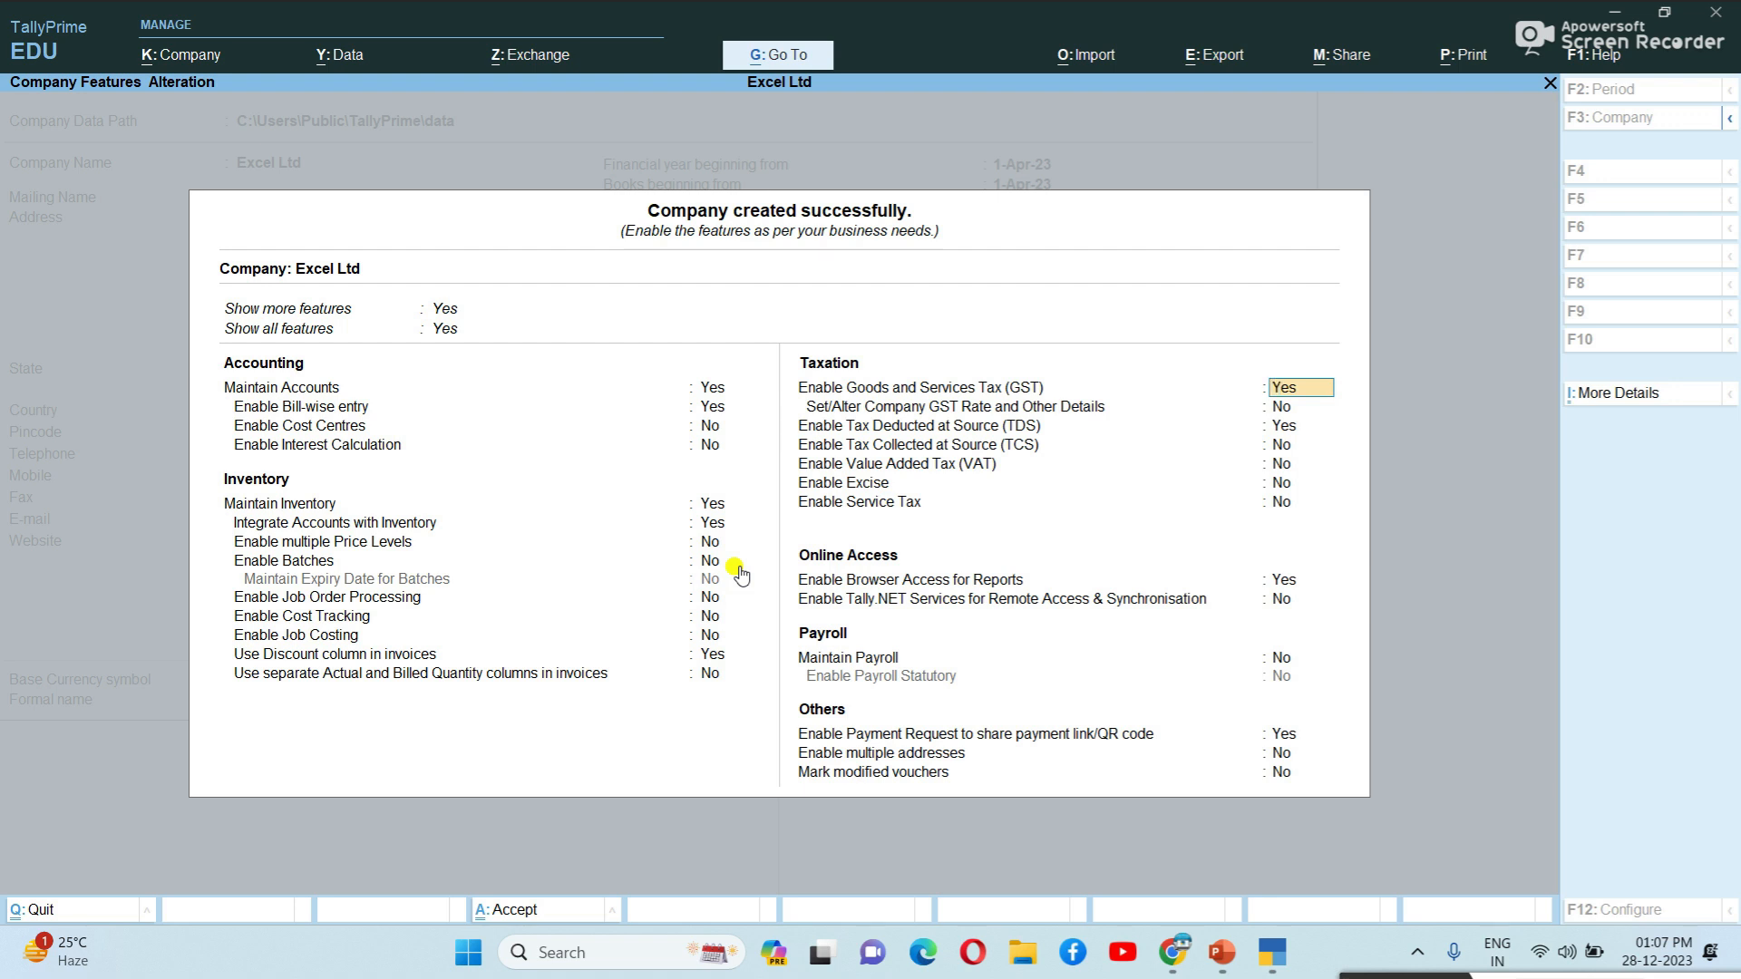
key(Return)
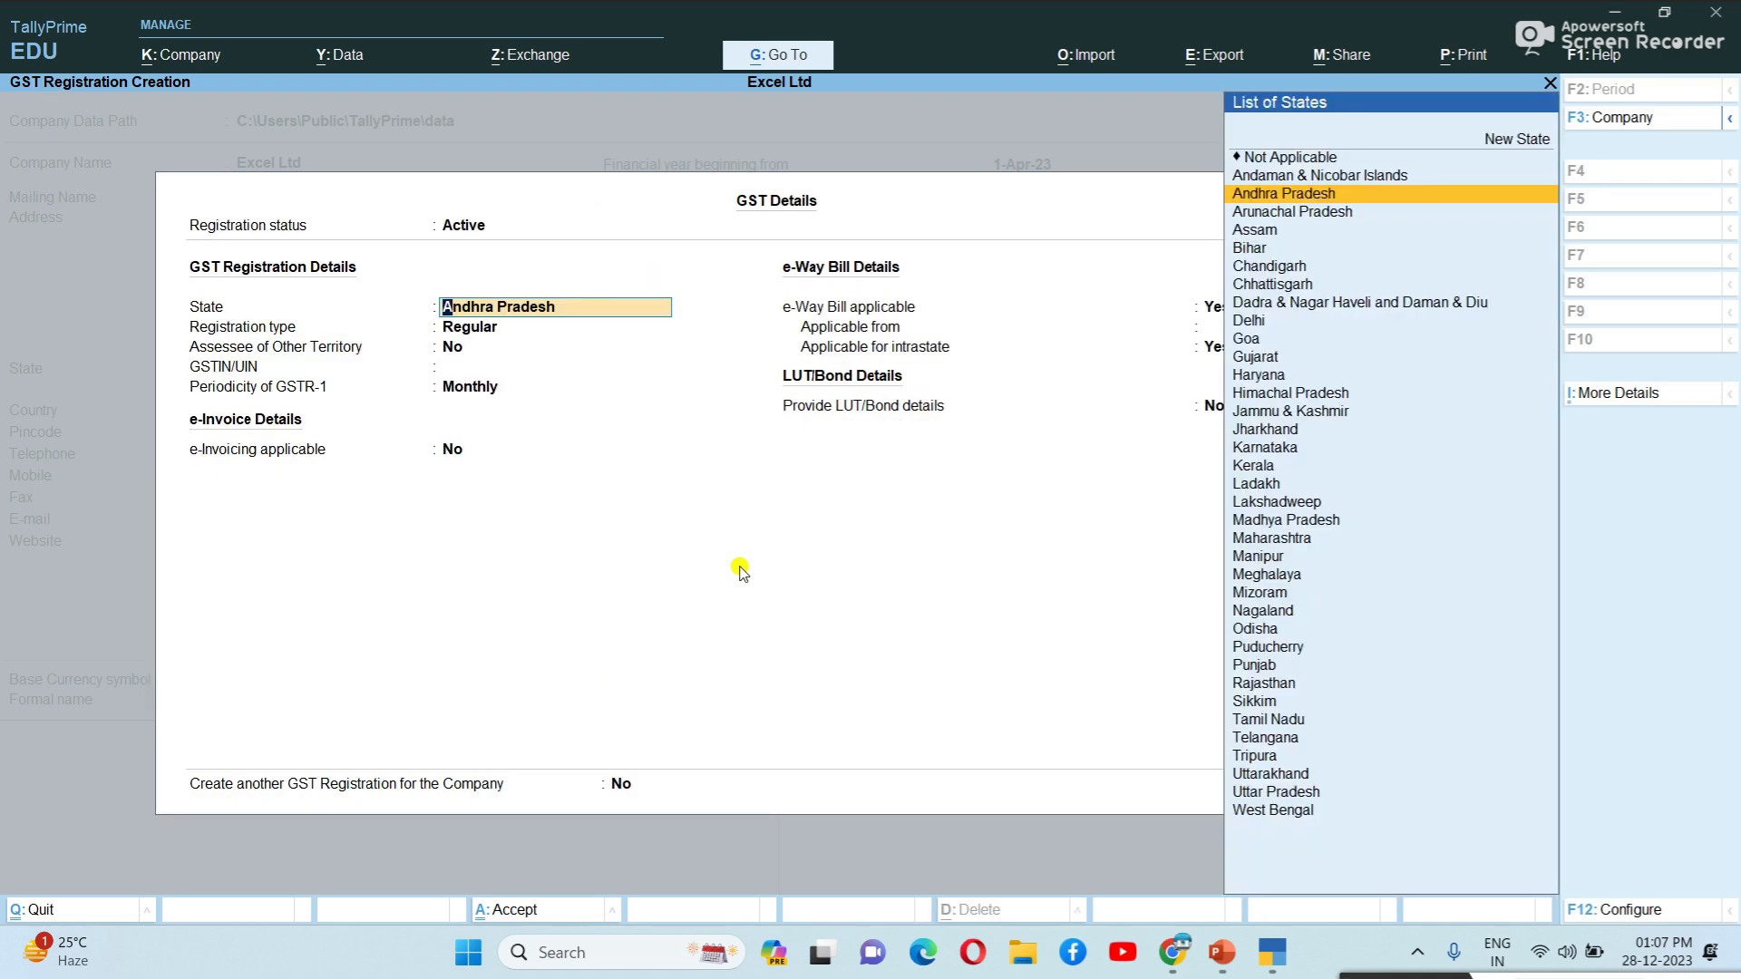
Accept Andhra Pradesh as the GST state and Regular as the registration type, reaching the GSTIN field.
key(Return)
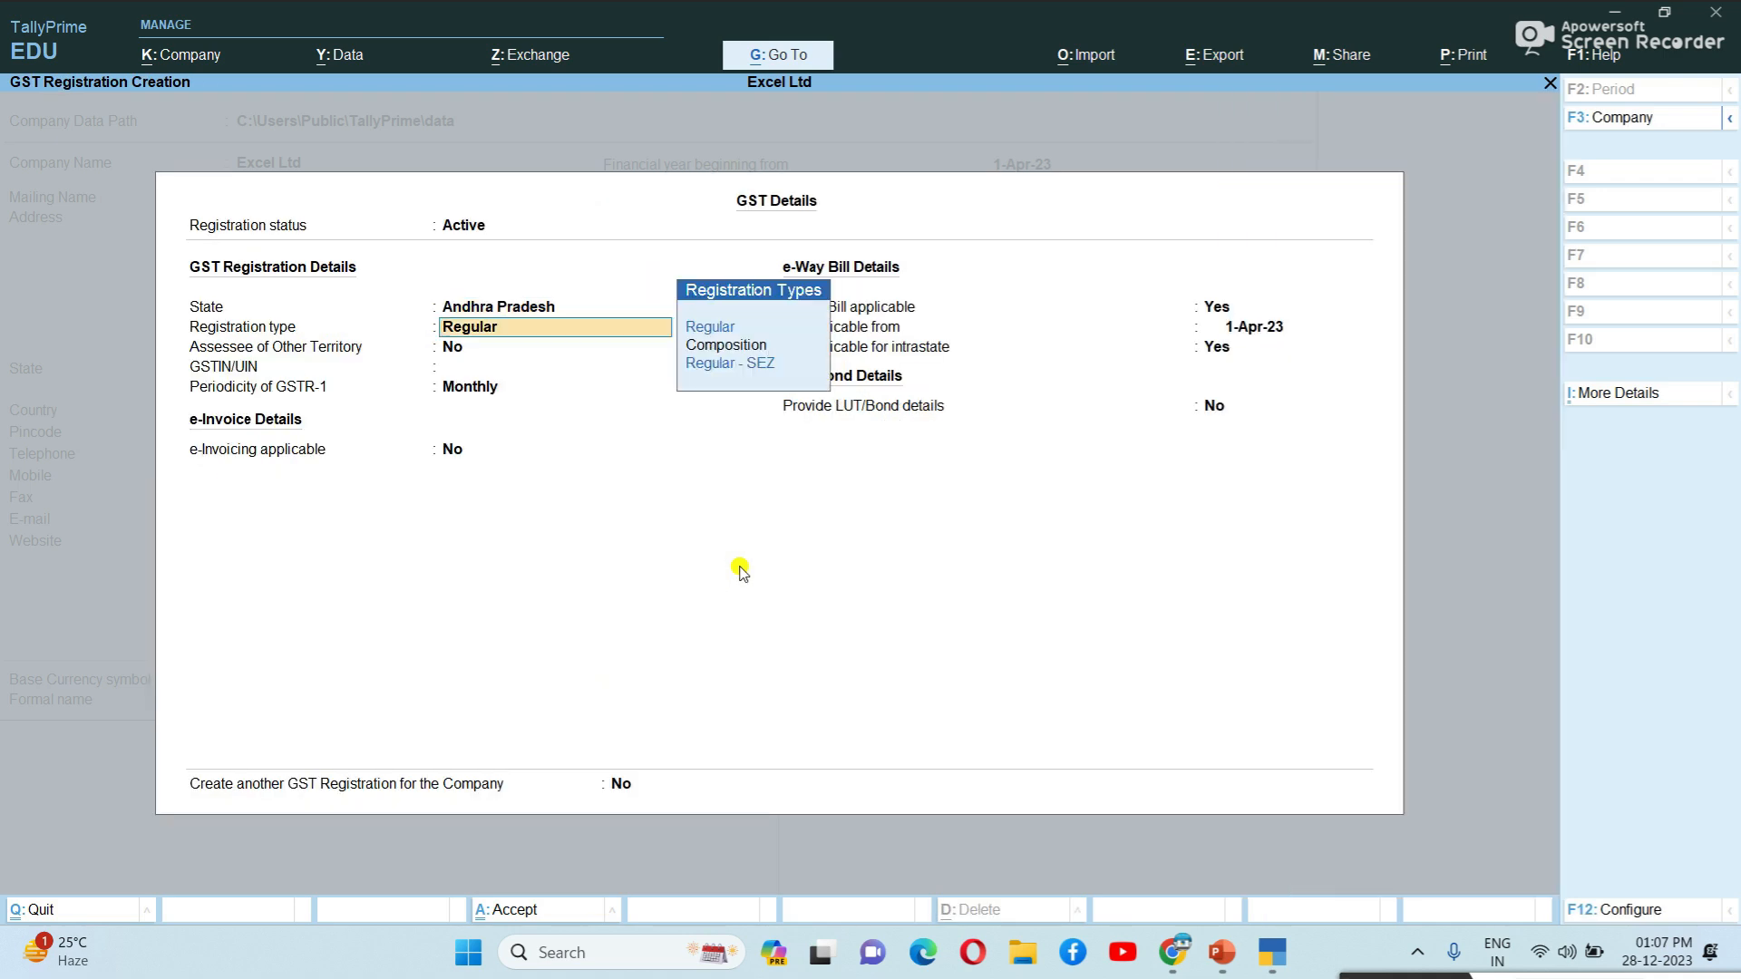
key(Return)
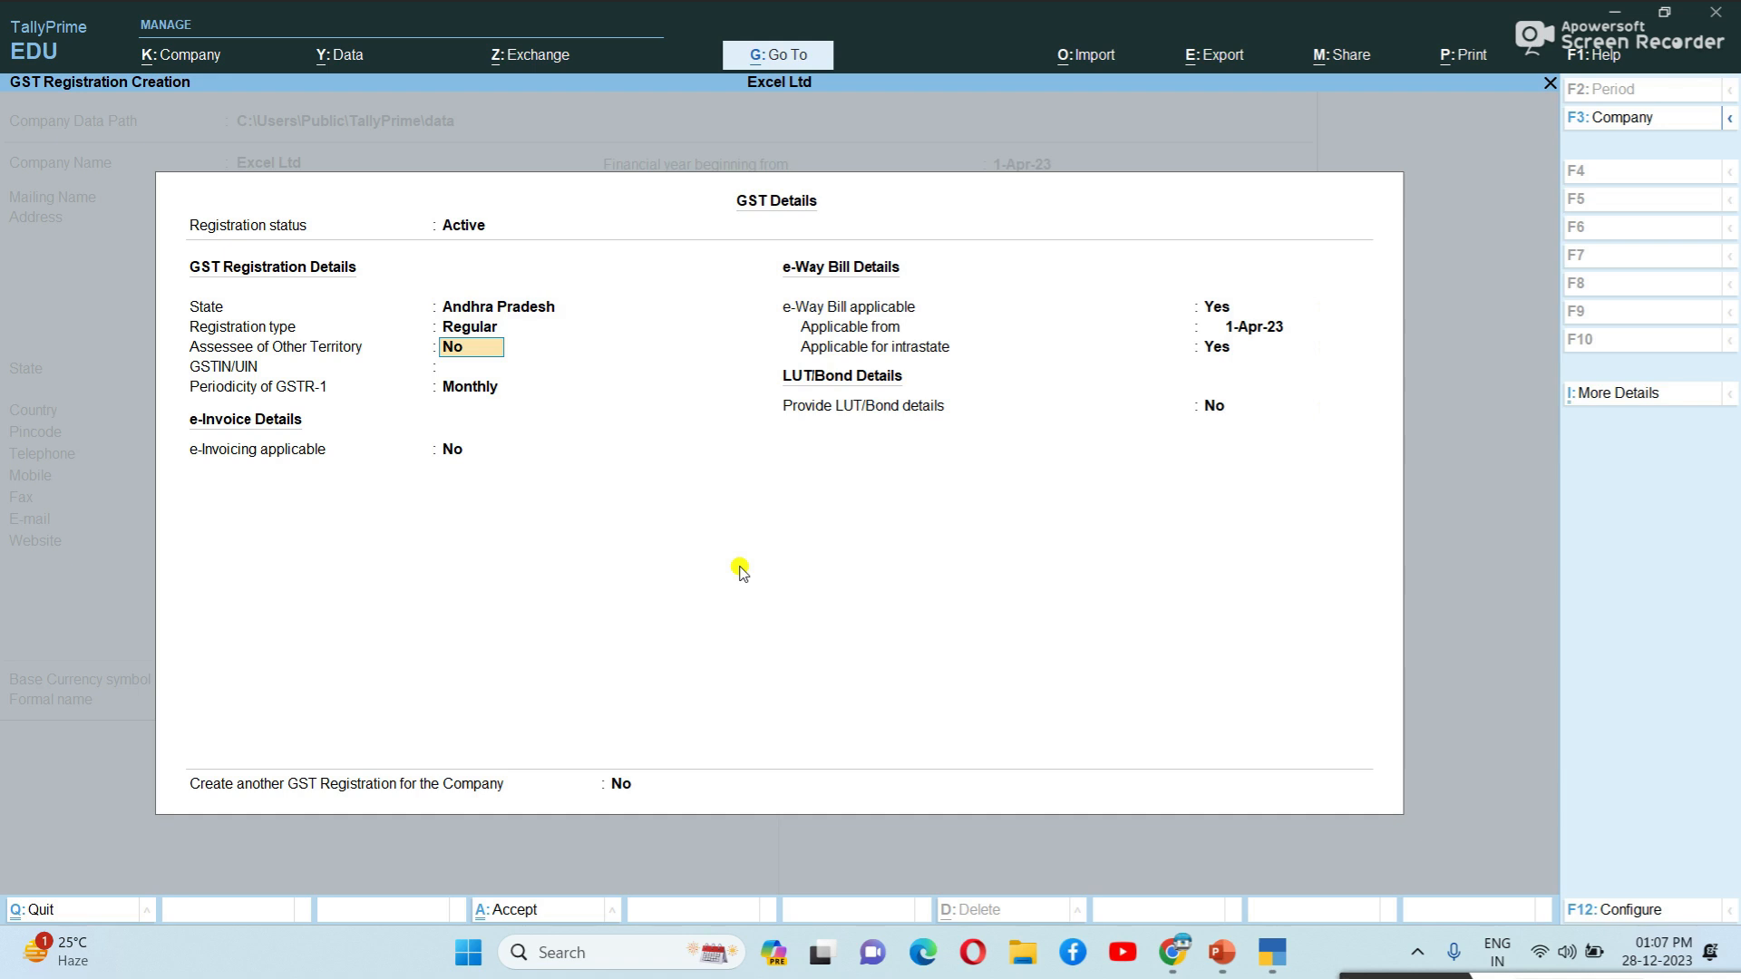
key(Return)
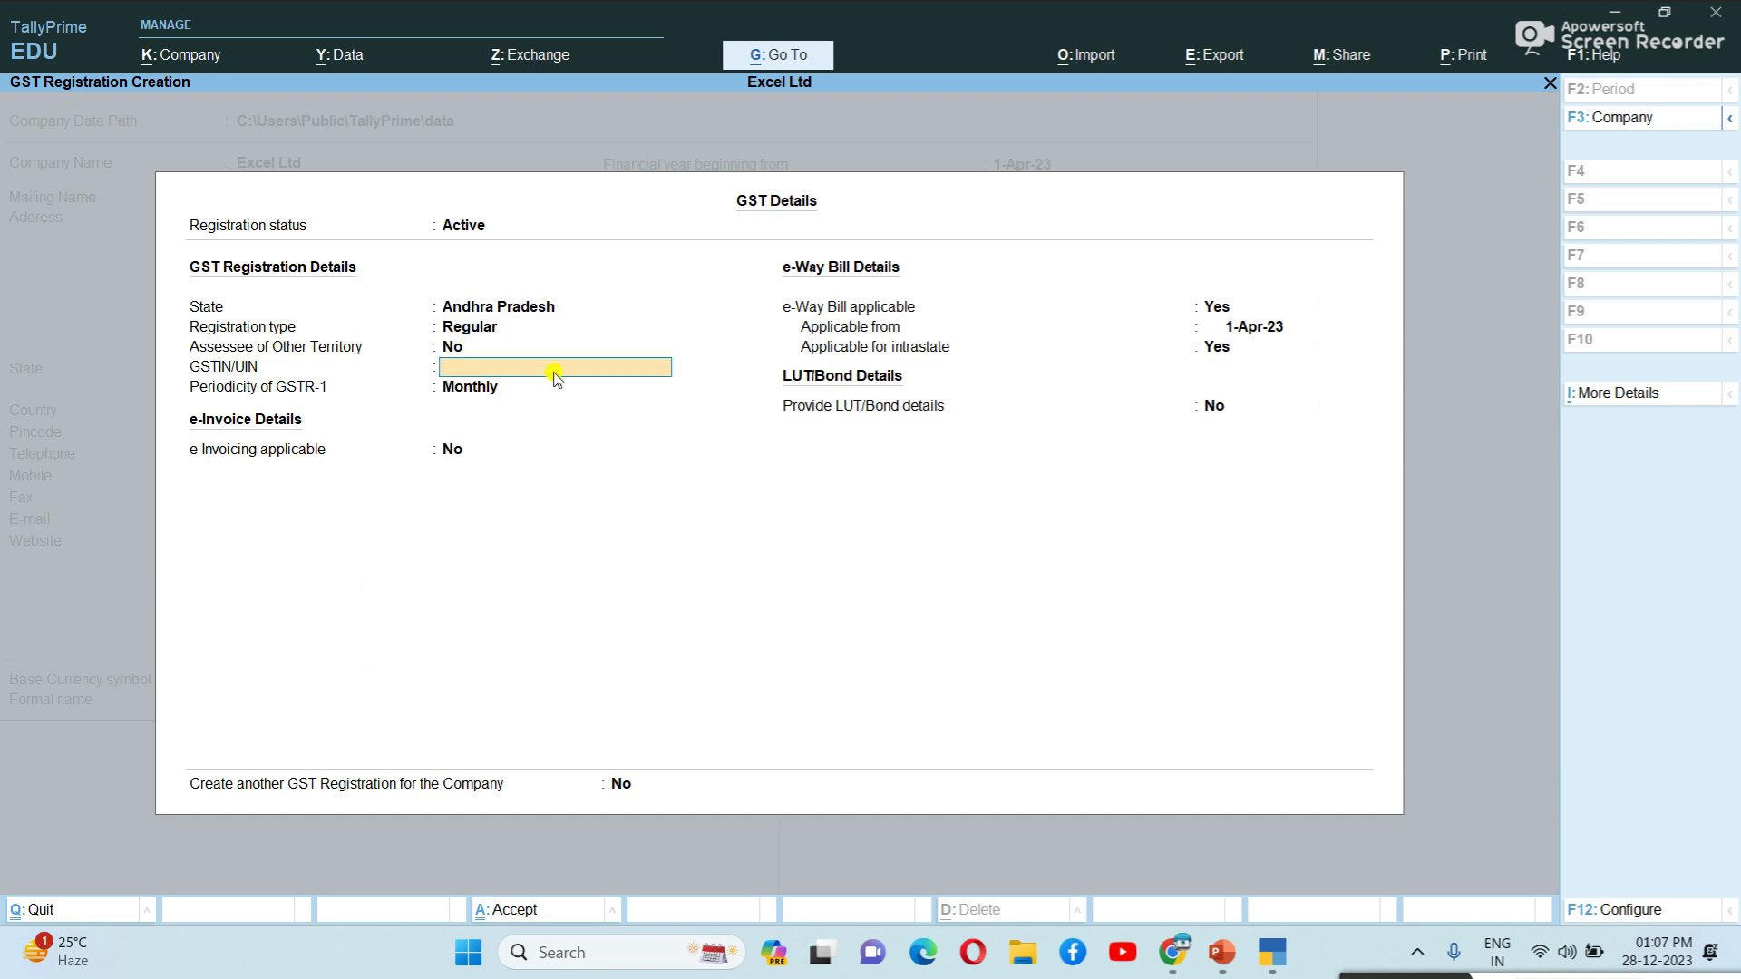
Open the gst numbers document from File Explorer and paste its GSTIN into Excel Ltd's GST details.
mouse_move(1157, 971)
click(1023, 952)
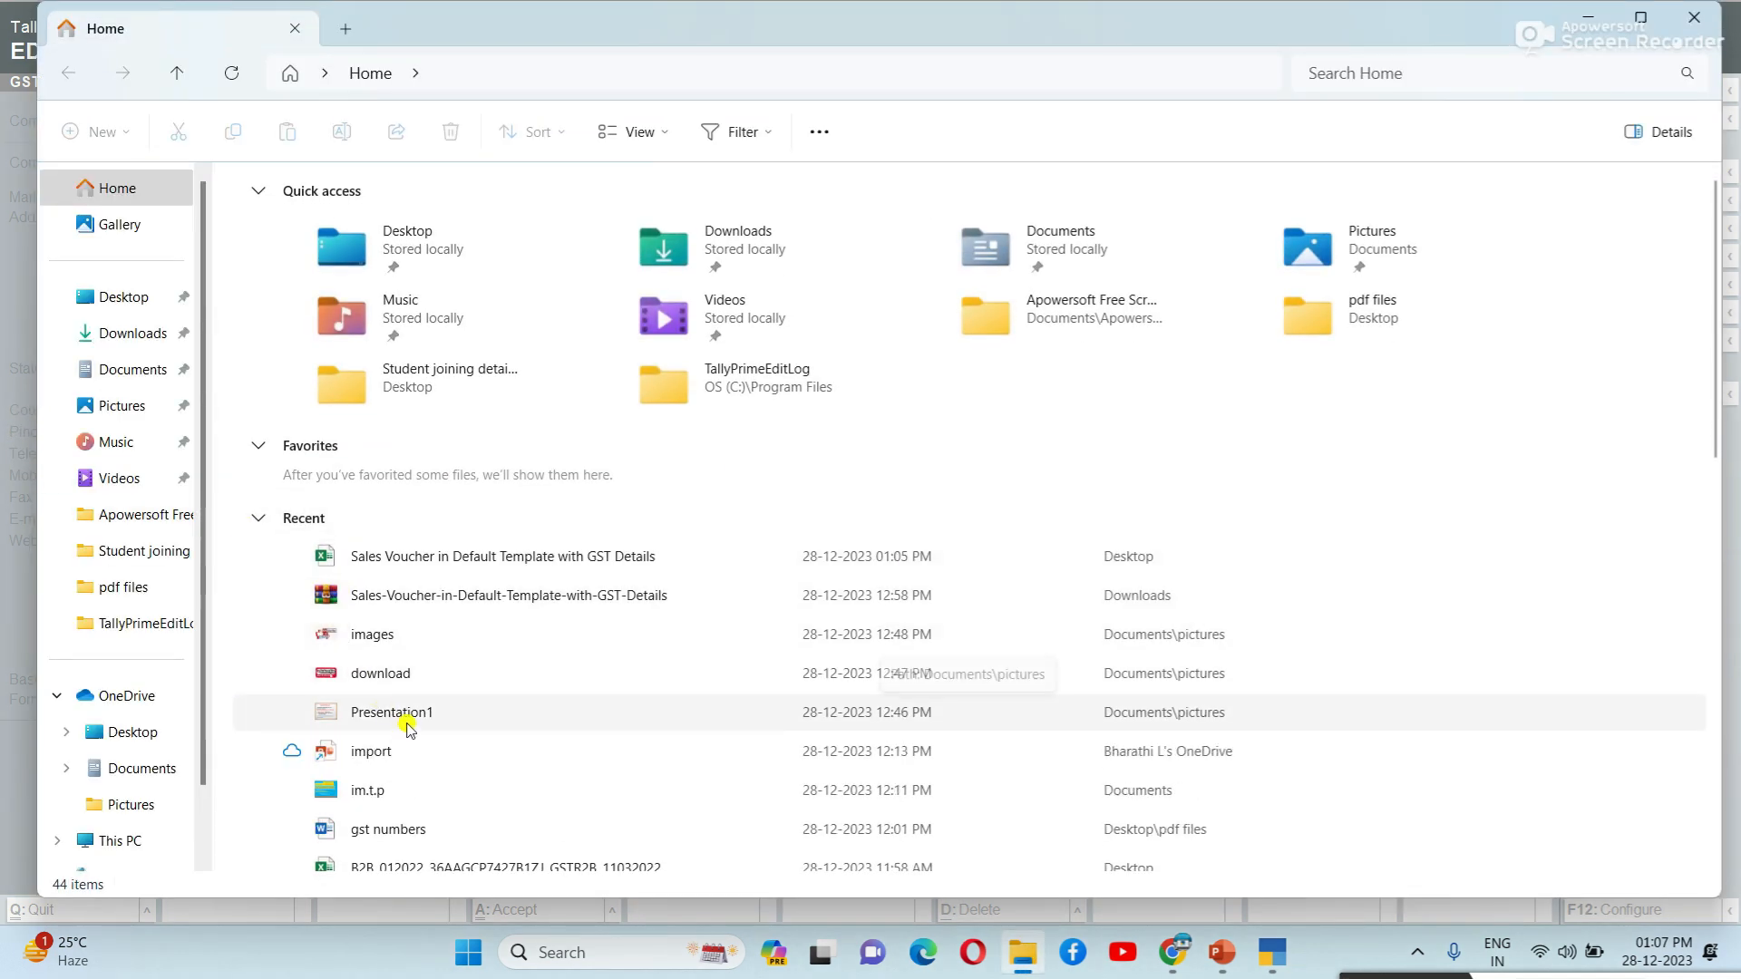
scroll(405, 725, down, 1)
double_click(408, 725)
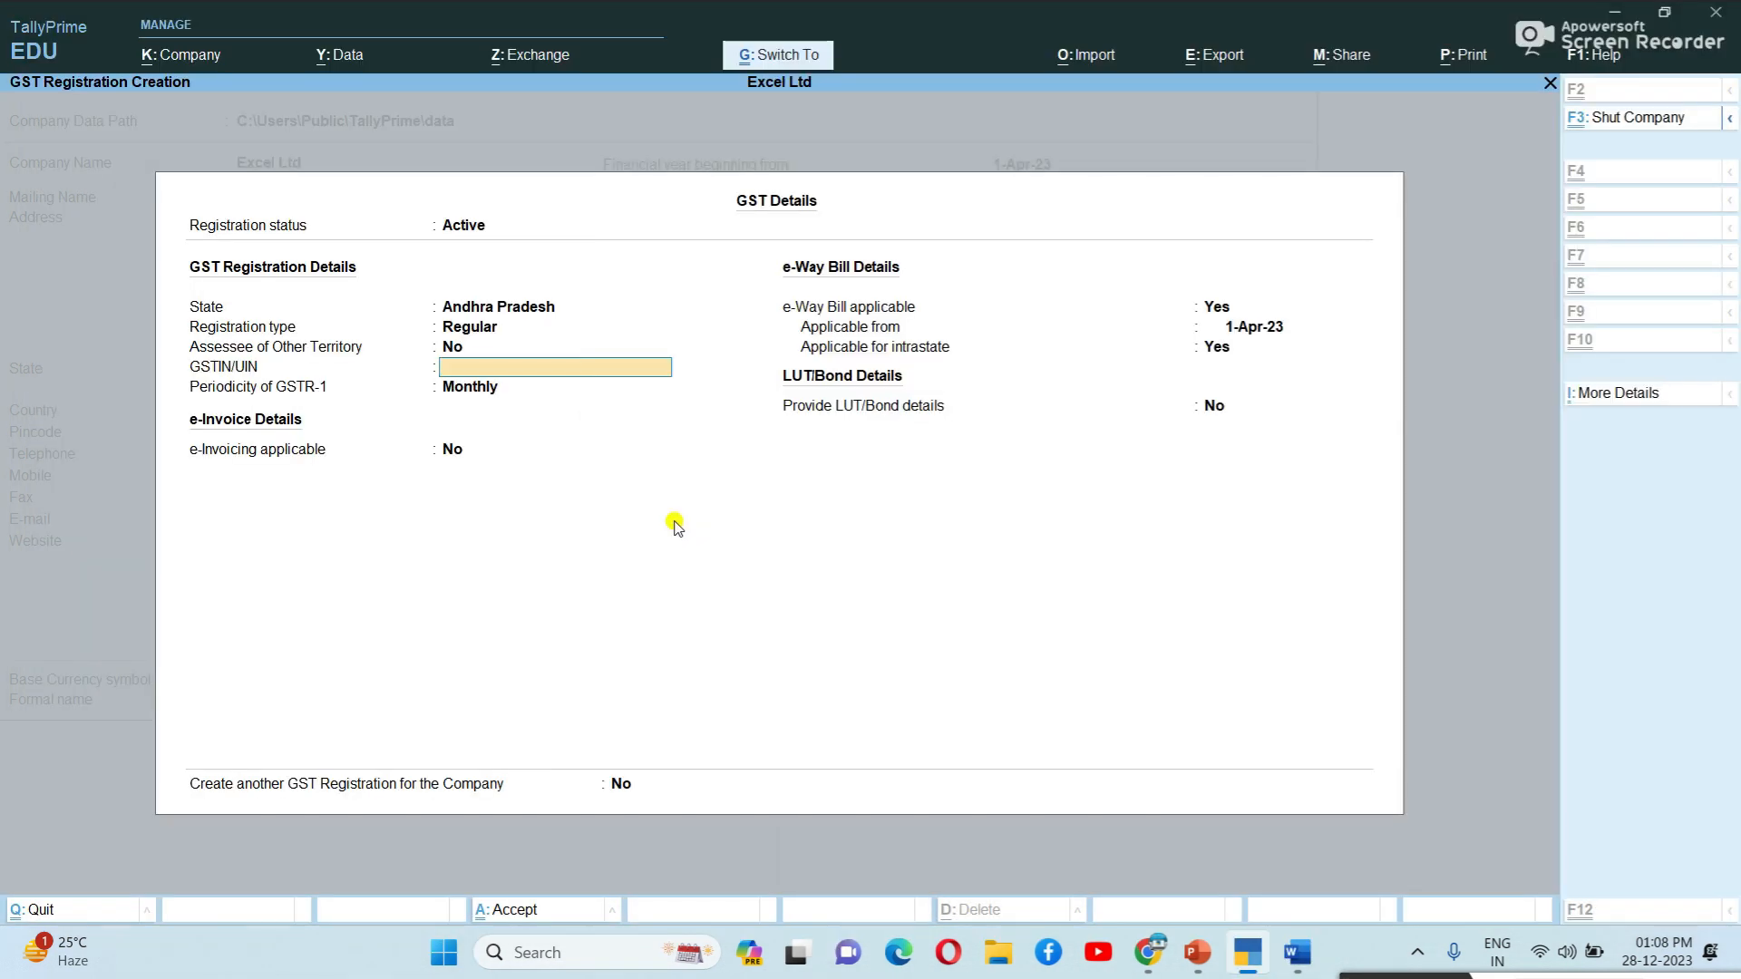
key(Return)
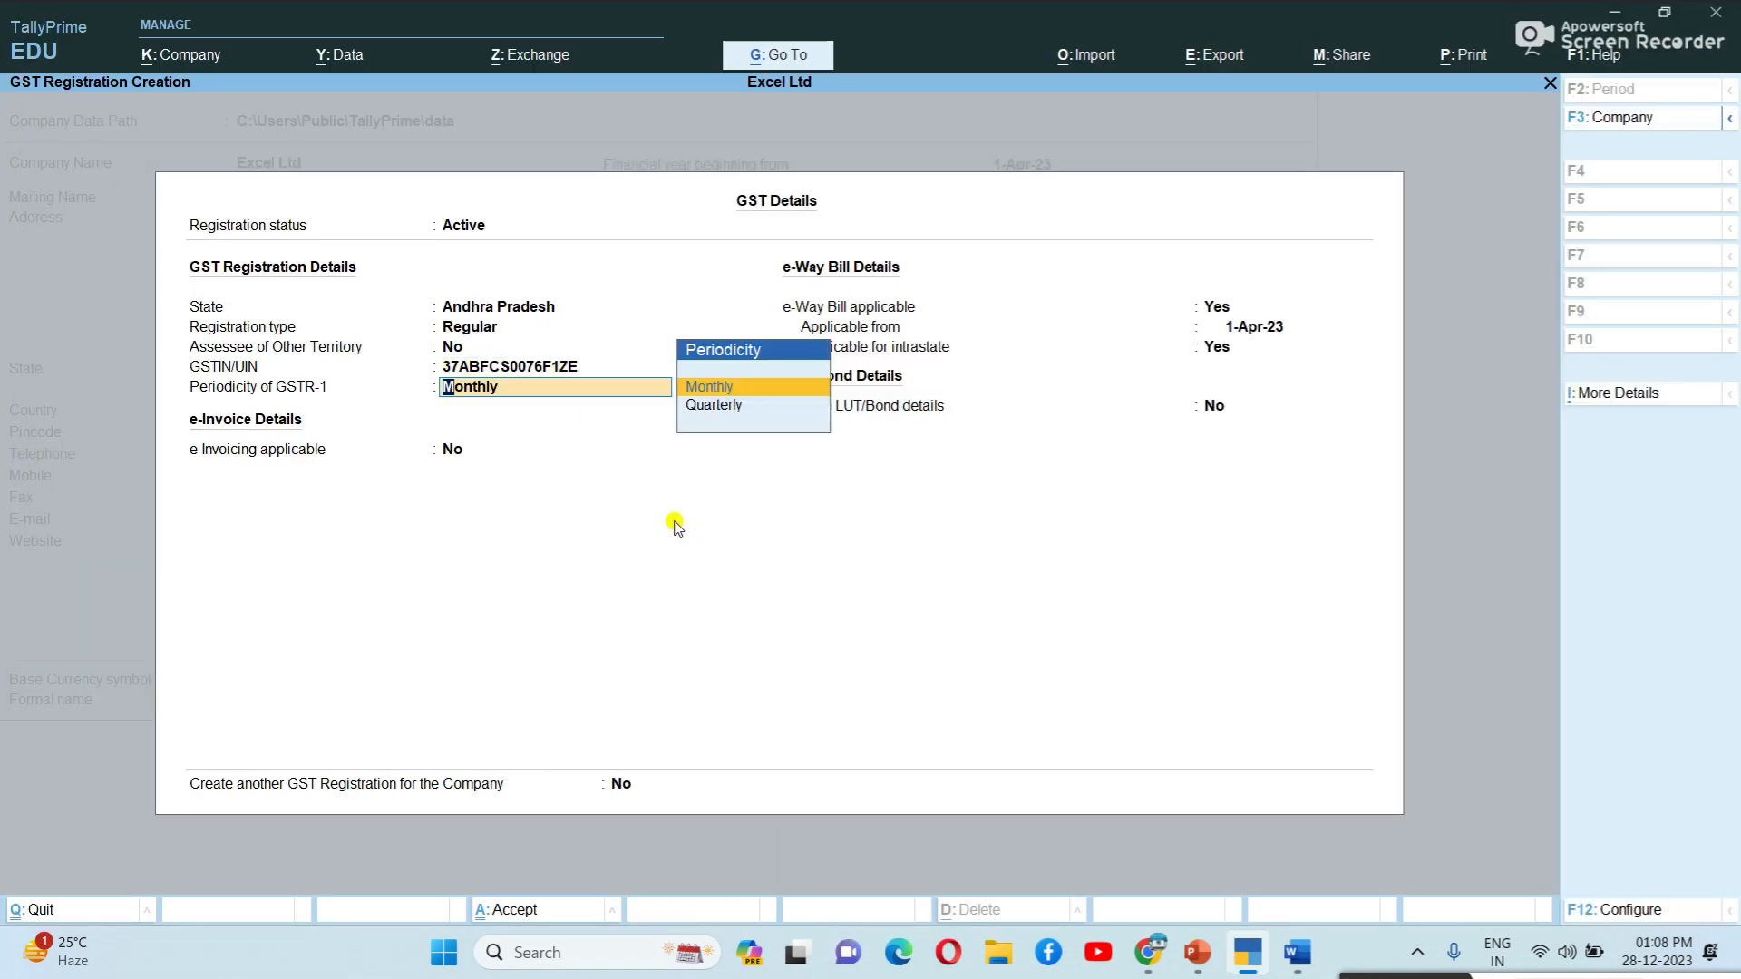
Keep GSTR-1 periodicity Monthly, e-invoicing No and e-Way Bill applicable, then save the GST details.
key(Return)
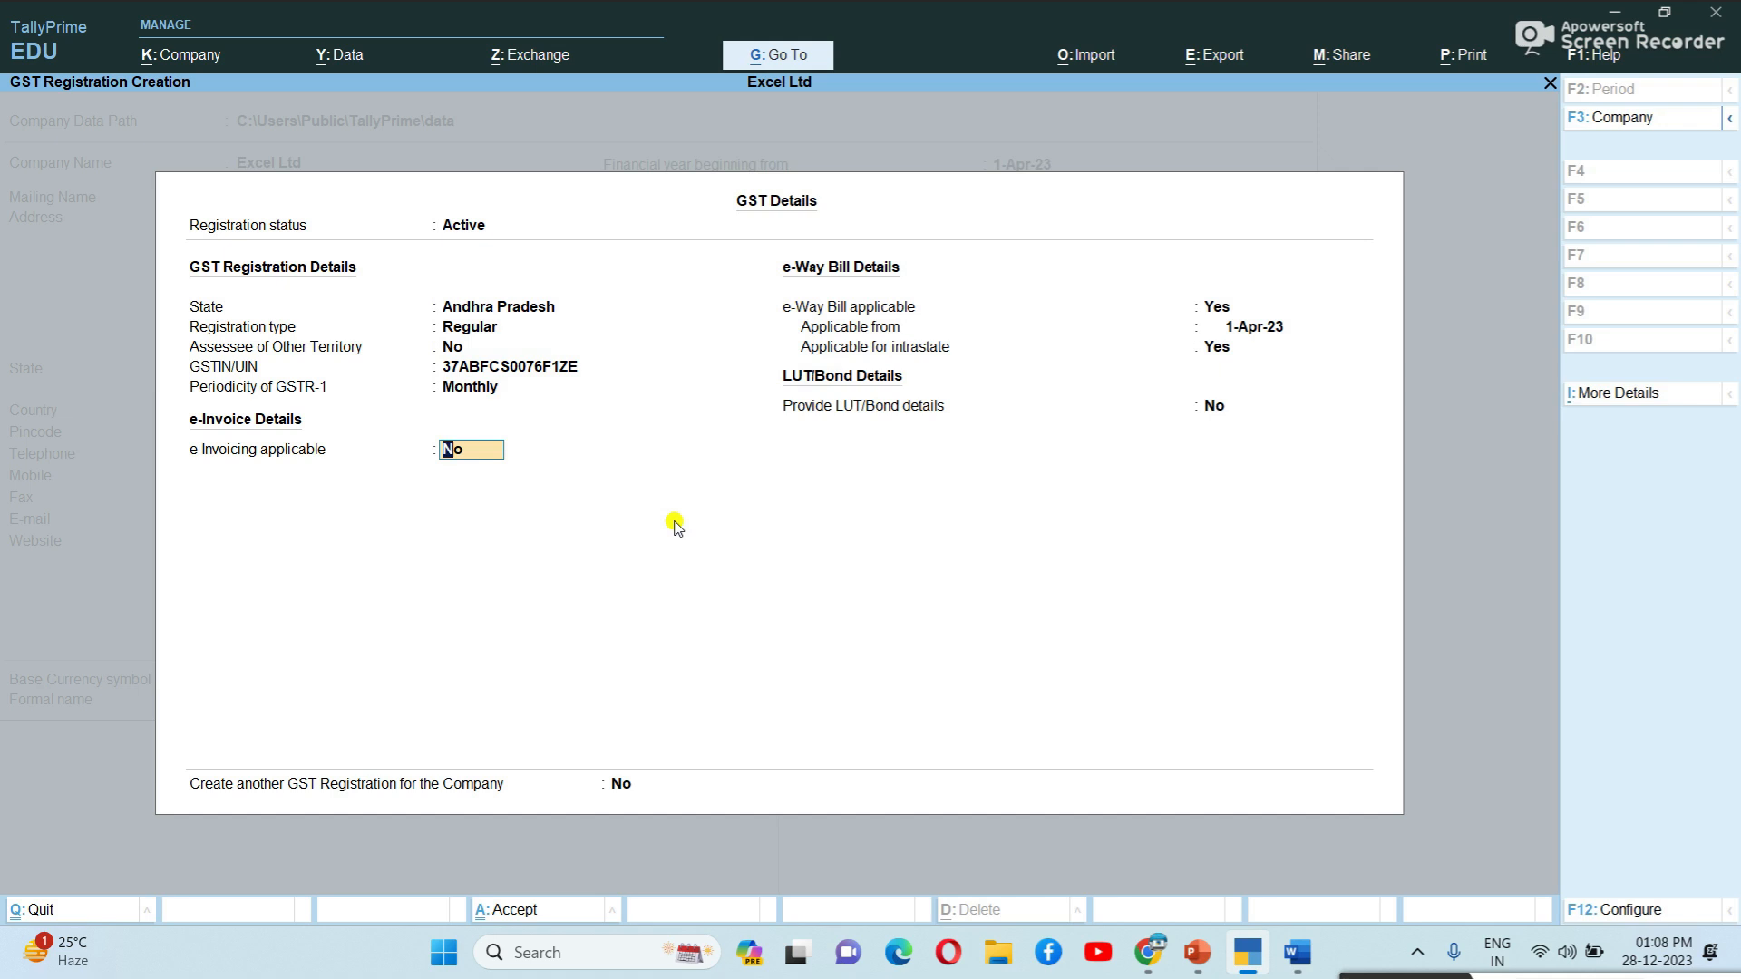
key(Return)
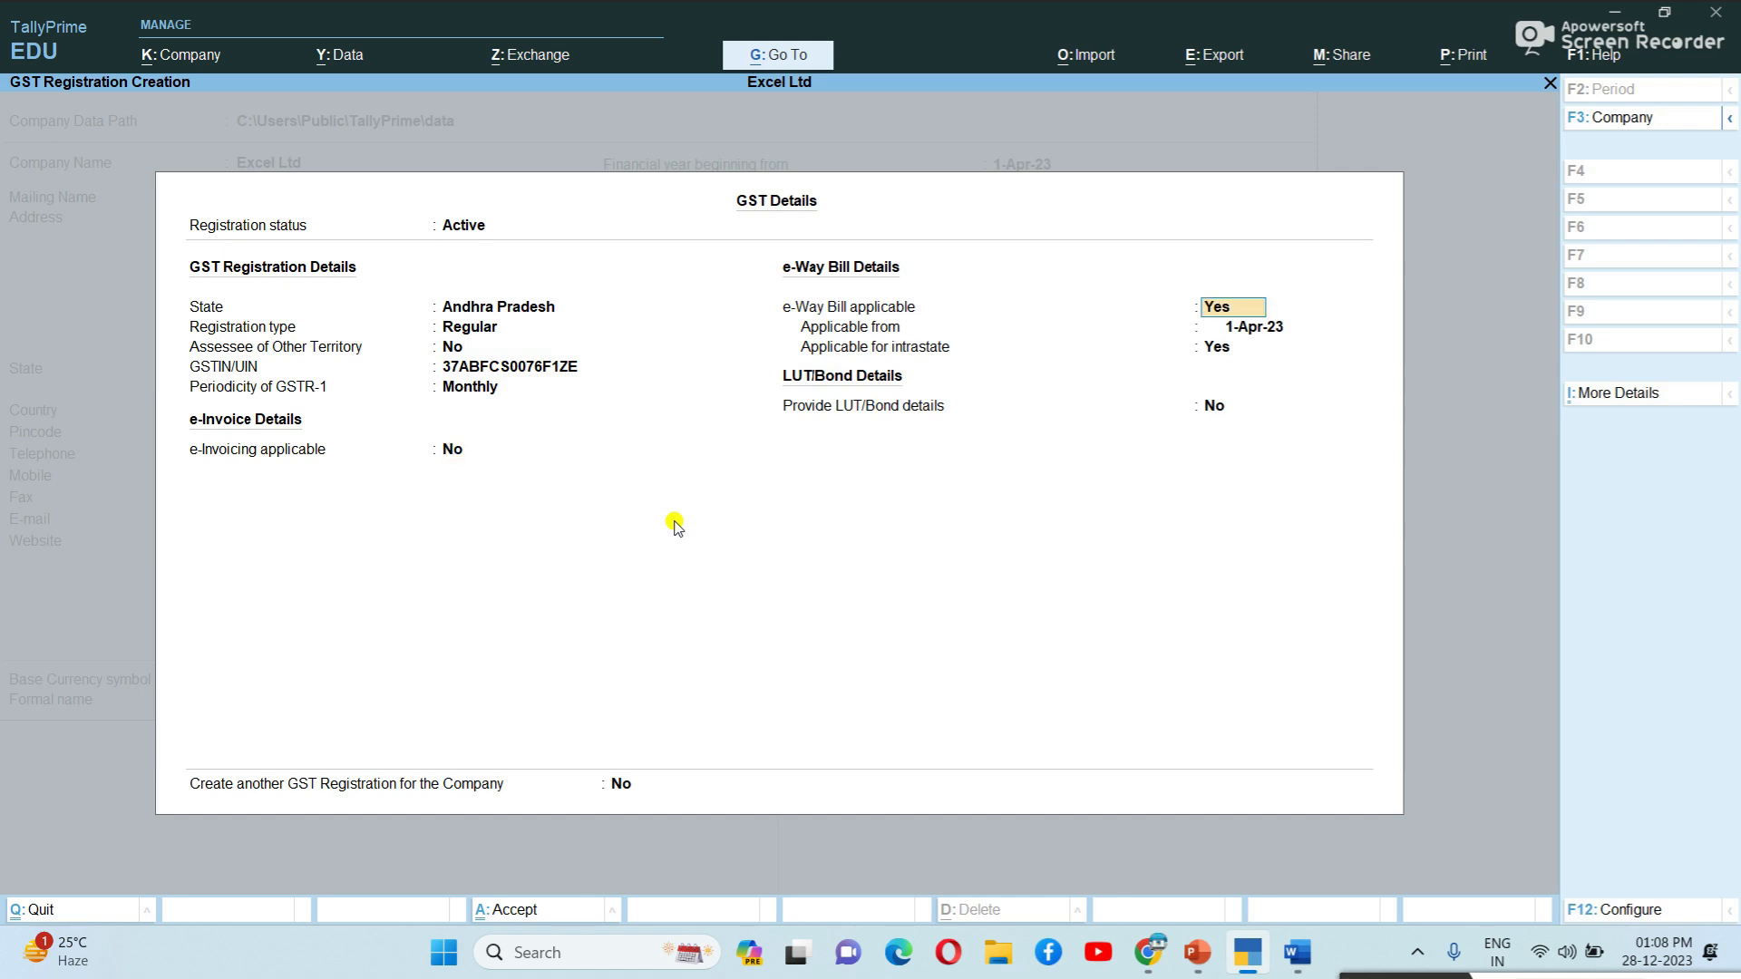
key(Return)
key(Return)
key(Return)
key(Return)
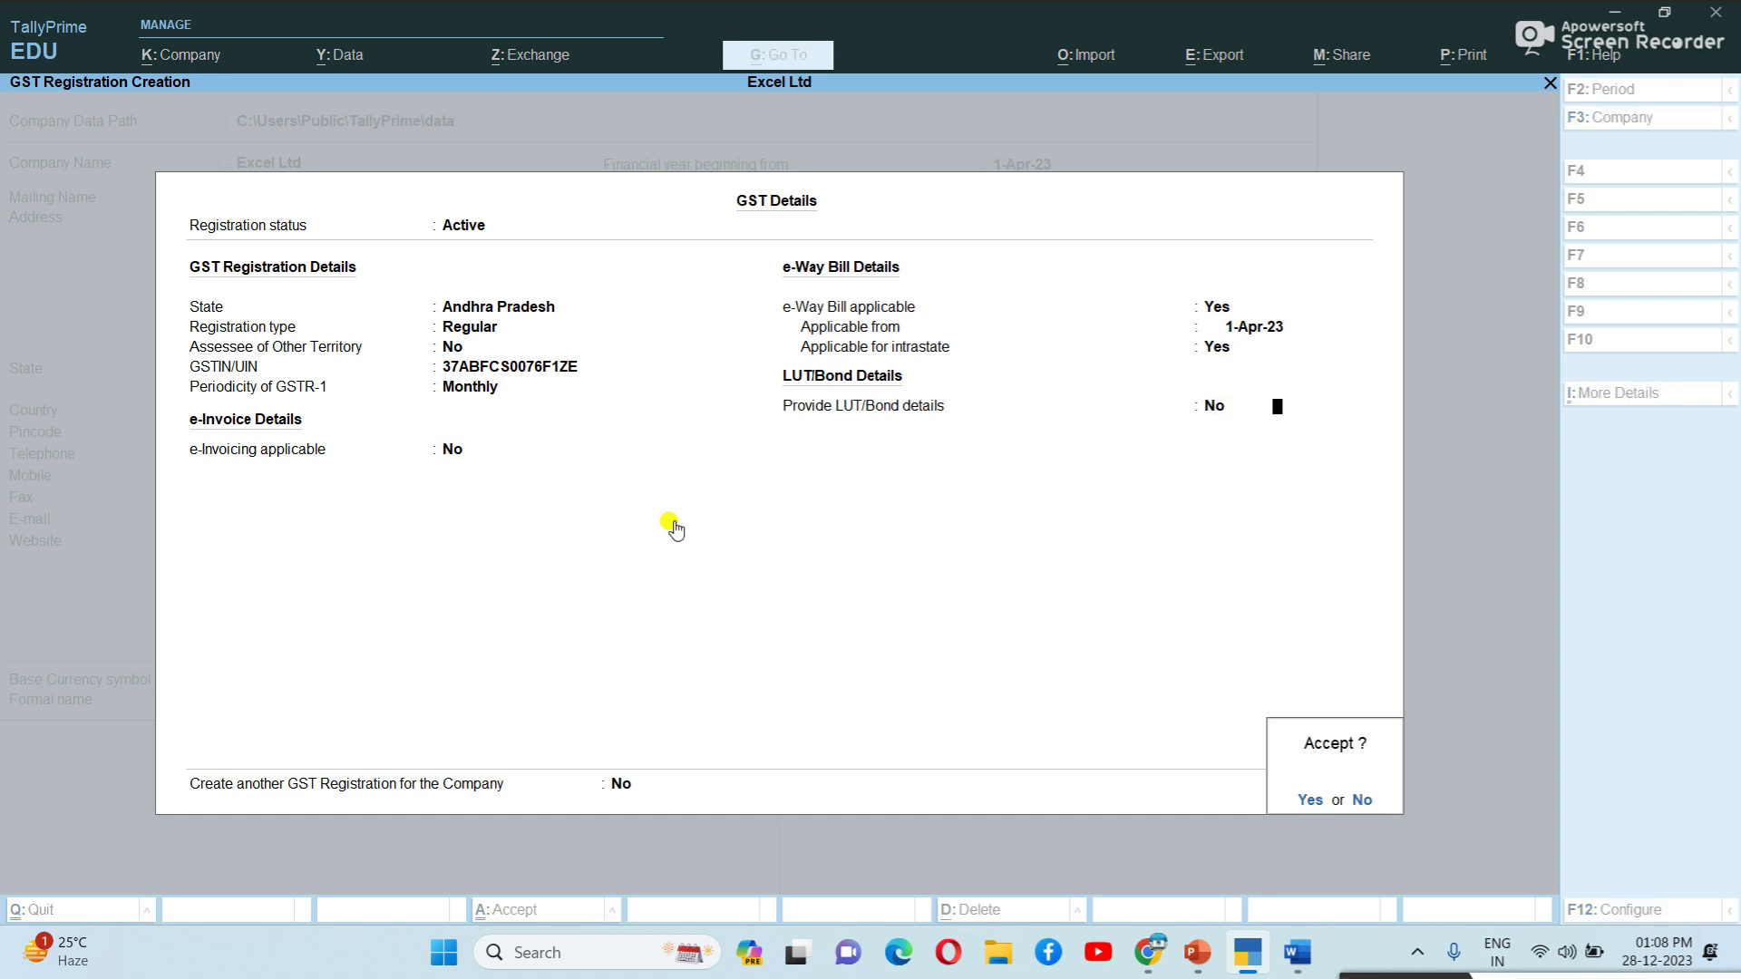
key(Return)
Set Set/Alter GST Rate details to Yes, leaving HSN/SAC and GST rate not defined.
key(y)
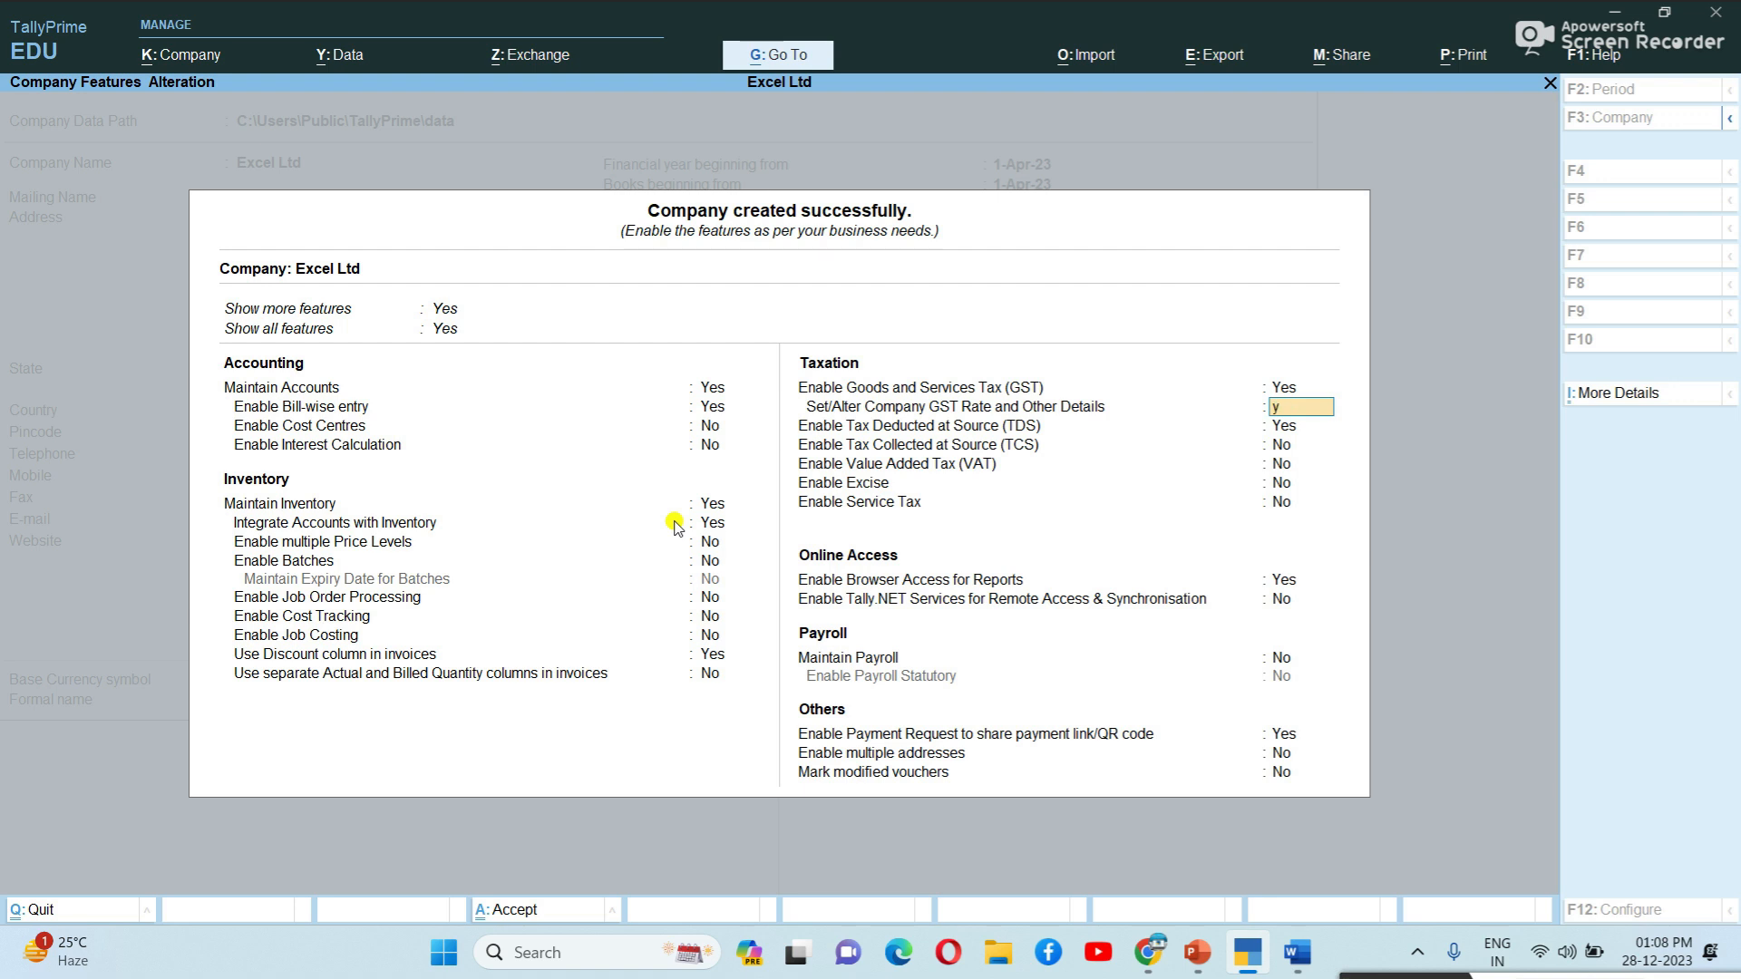
key(Return)
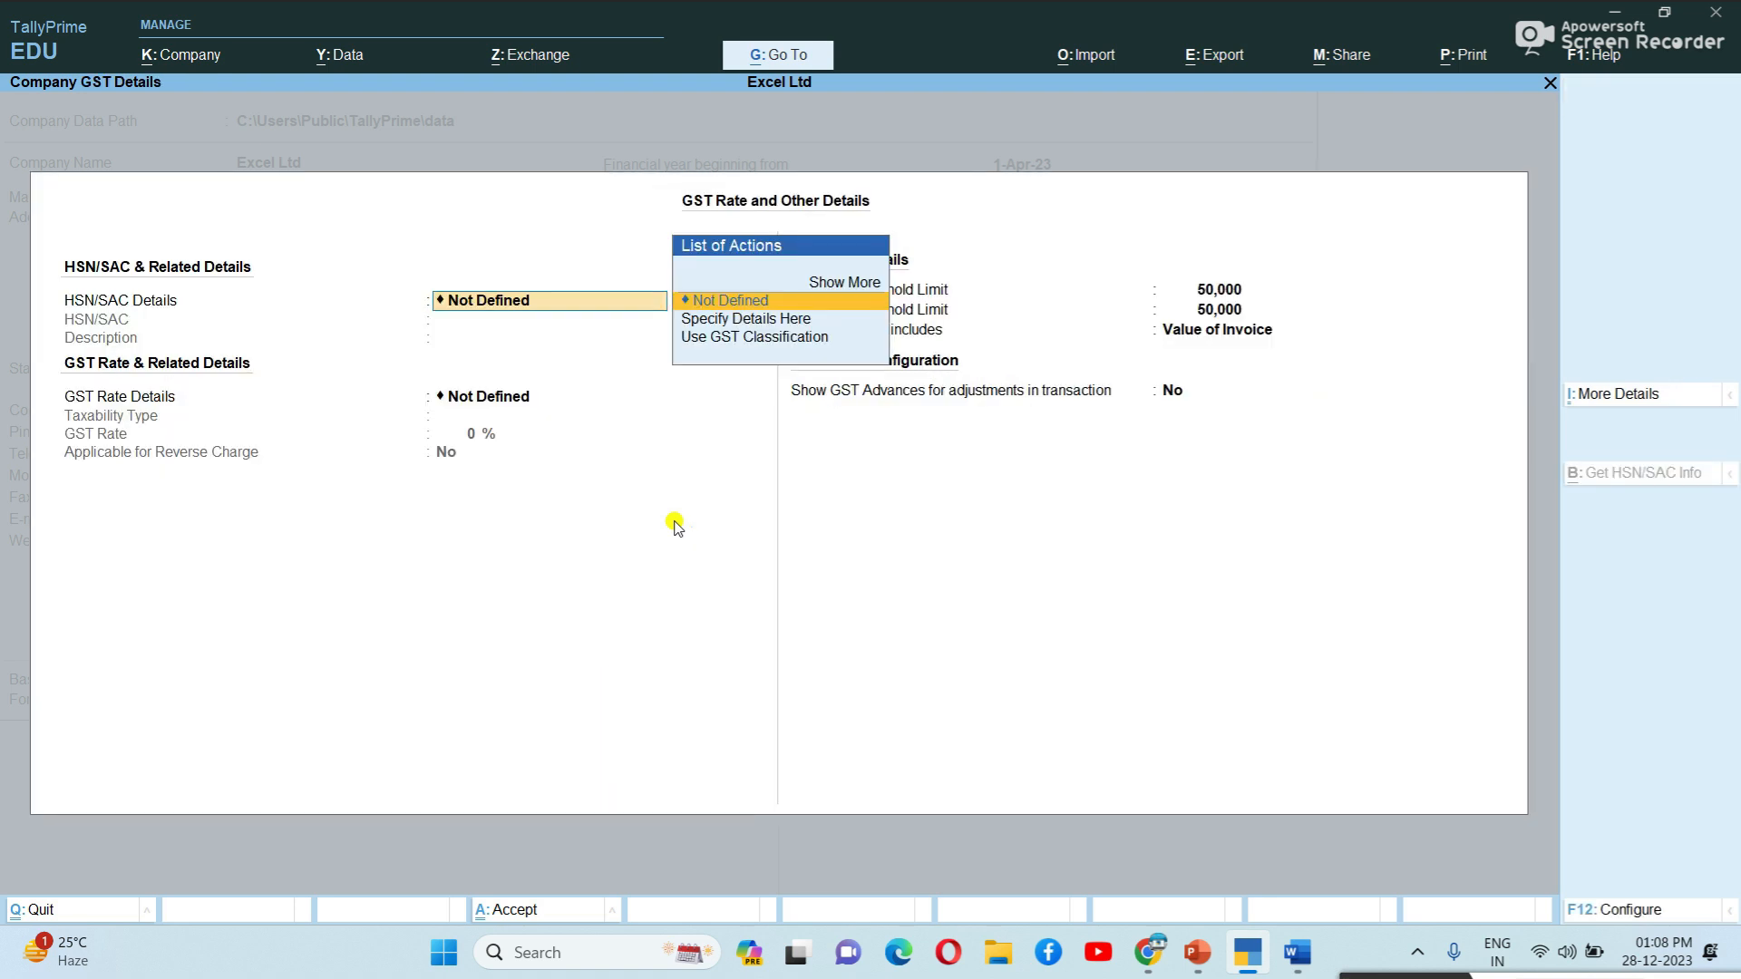
key(Return)
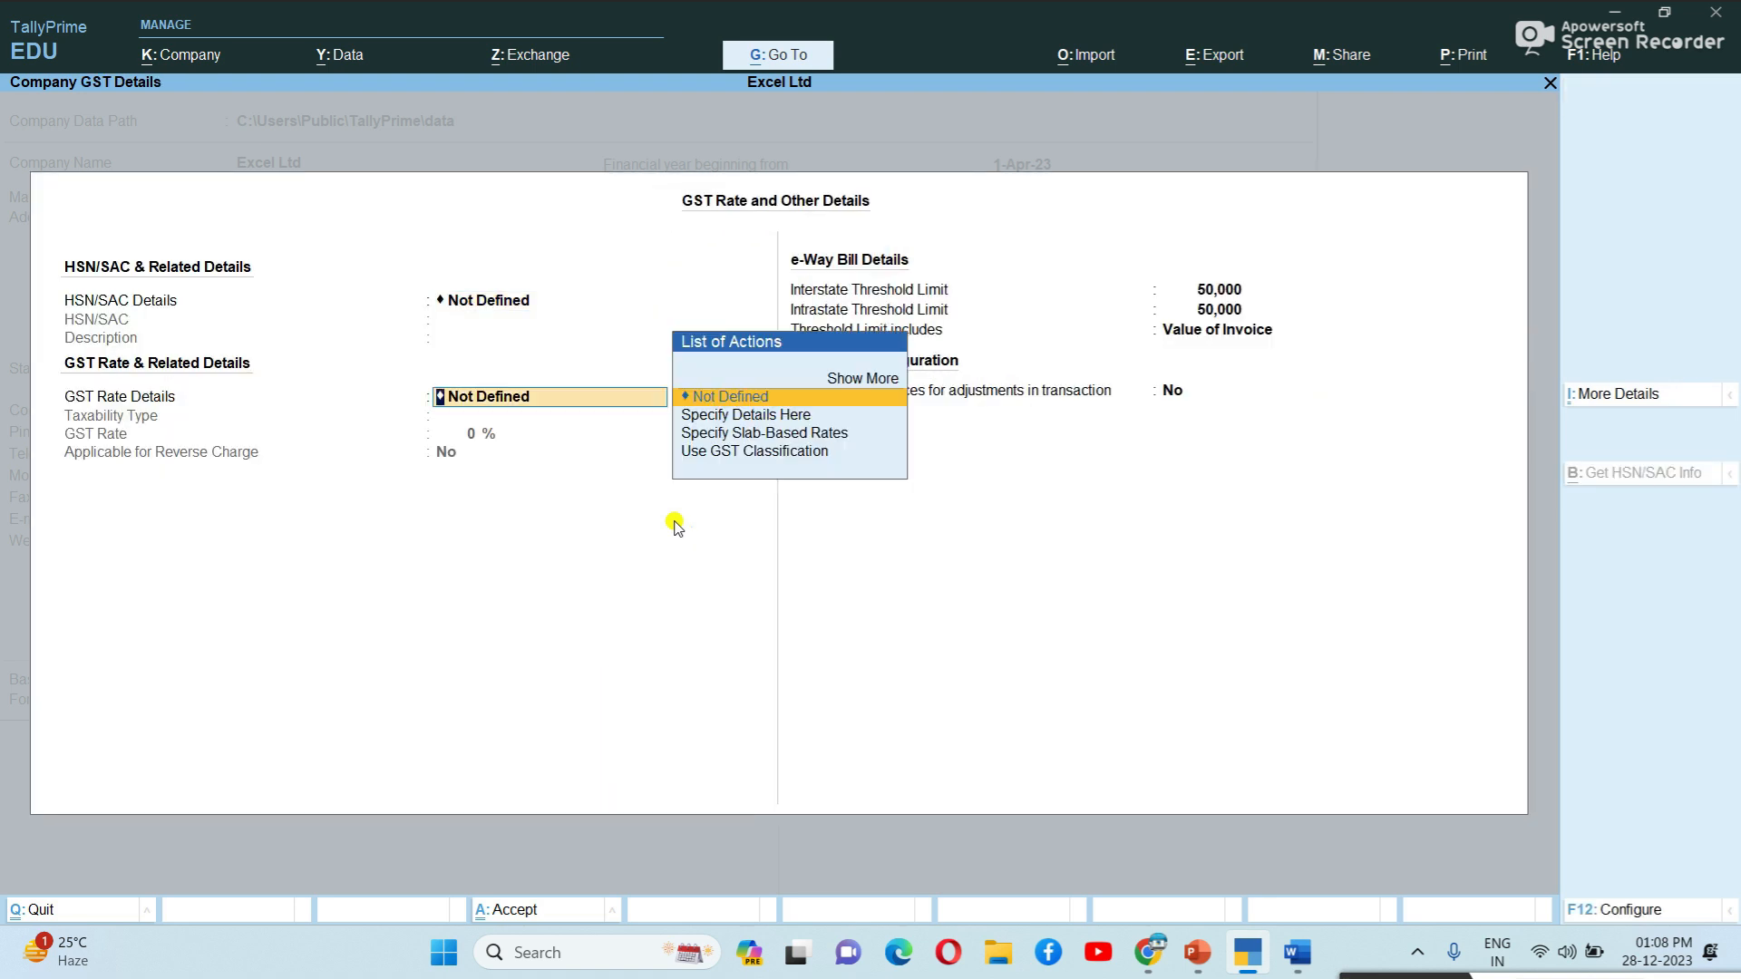
key(Return)
key(Return)
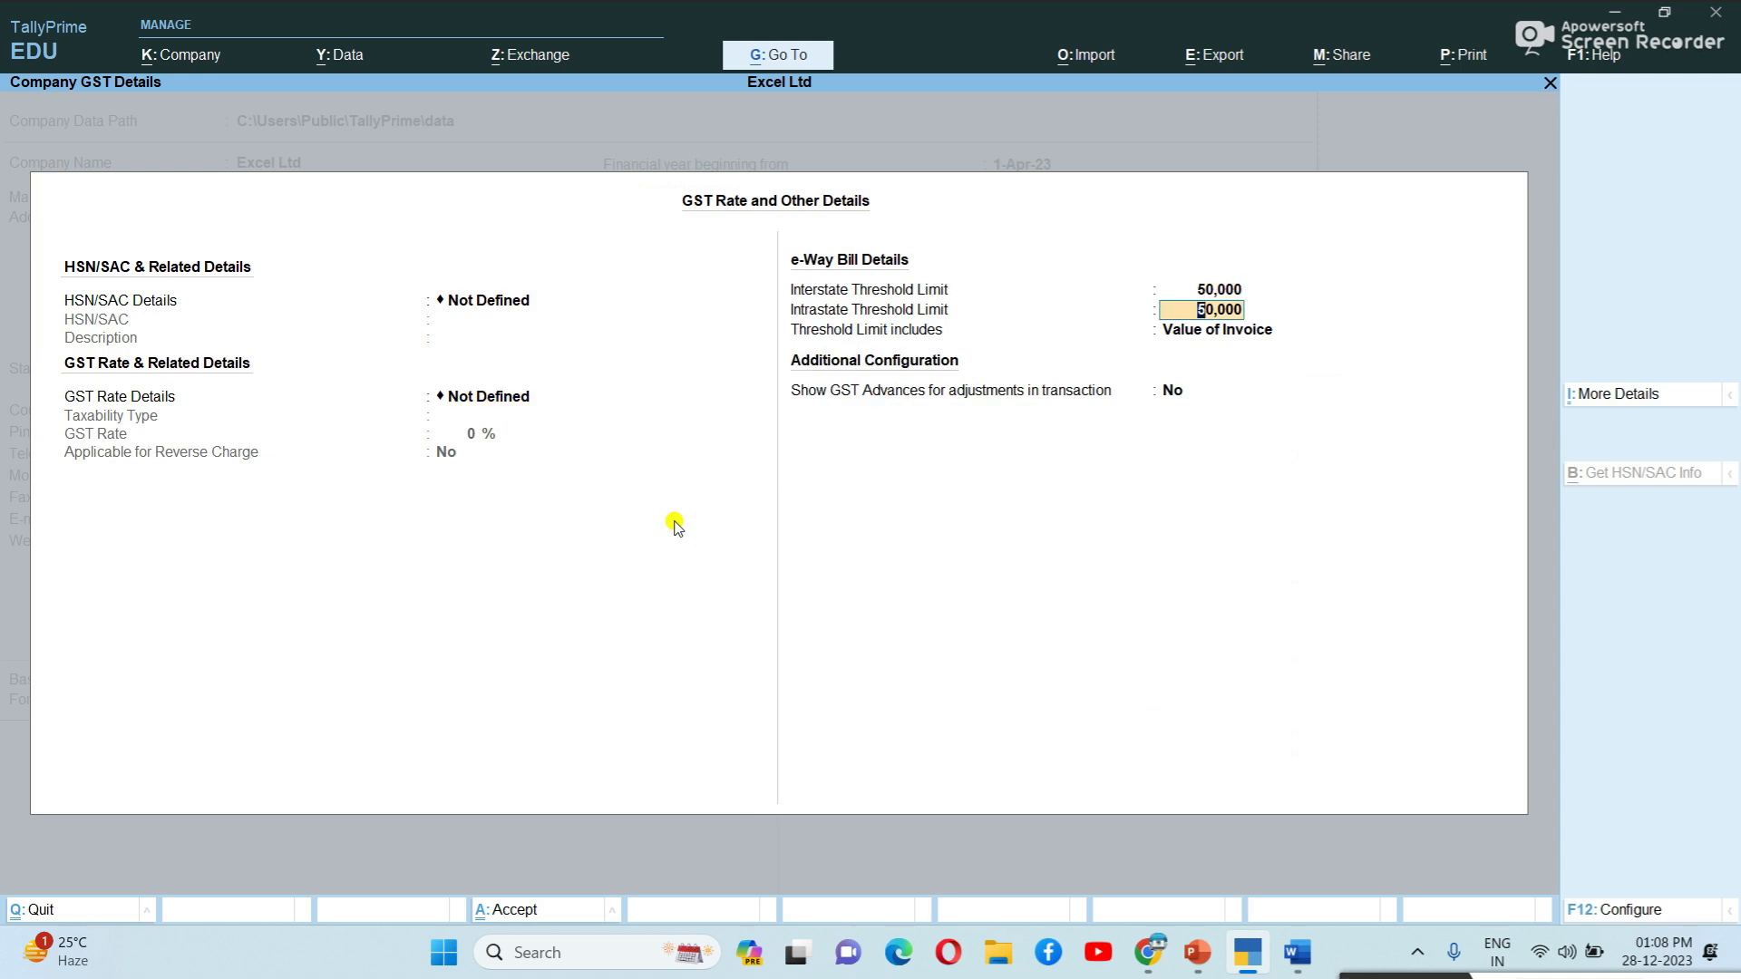
key(Return)
key(Return)
key(Return)
key(Return)
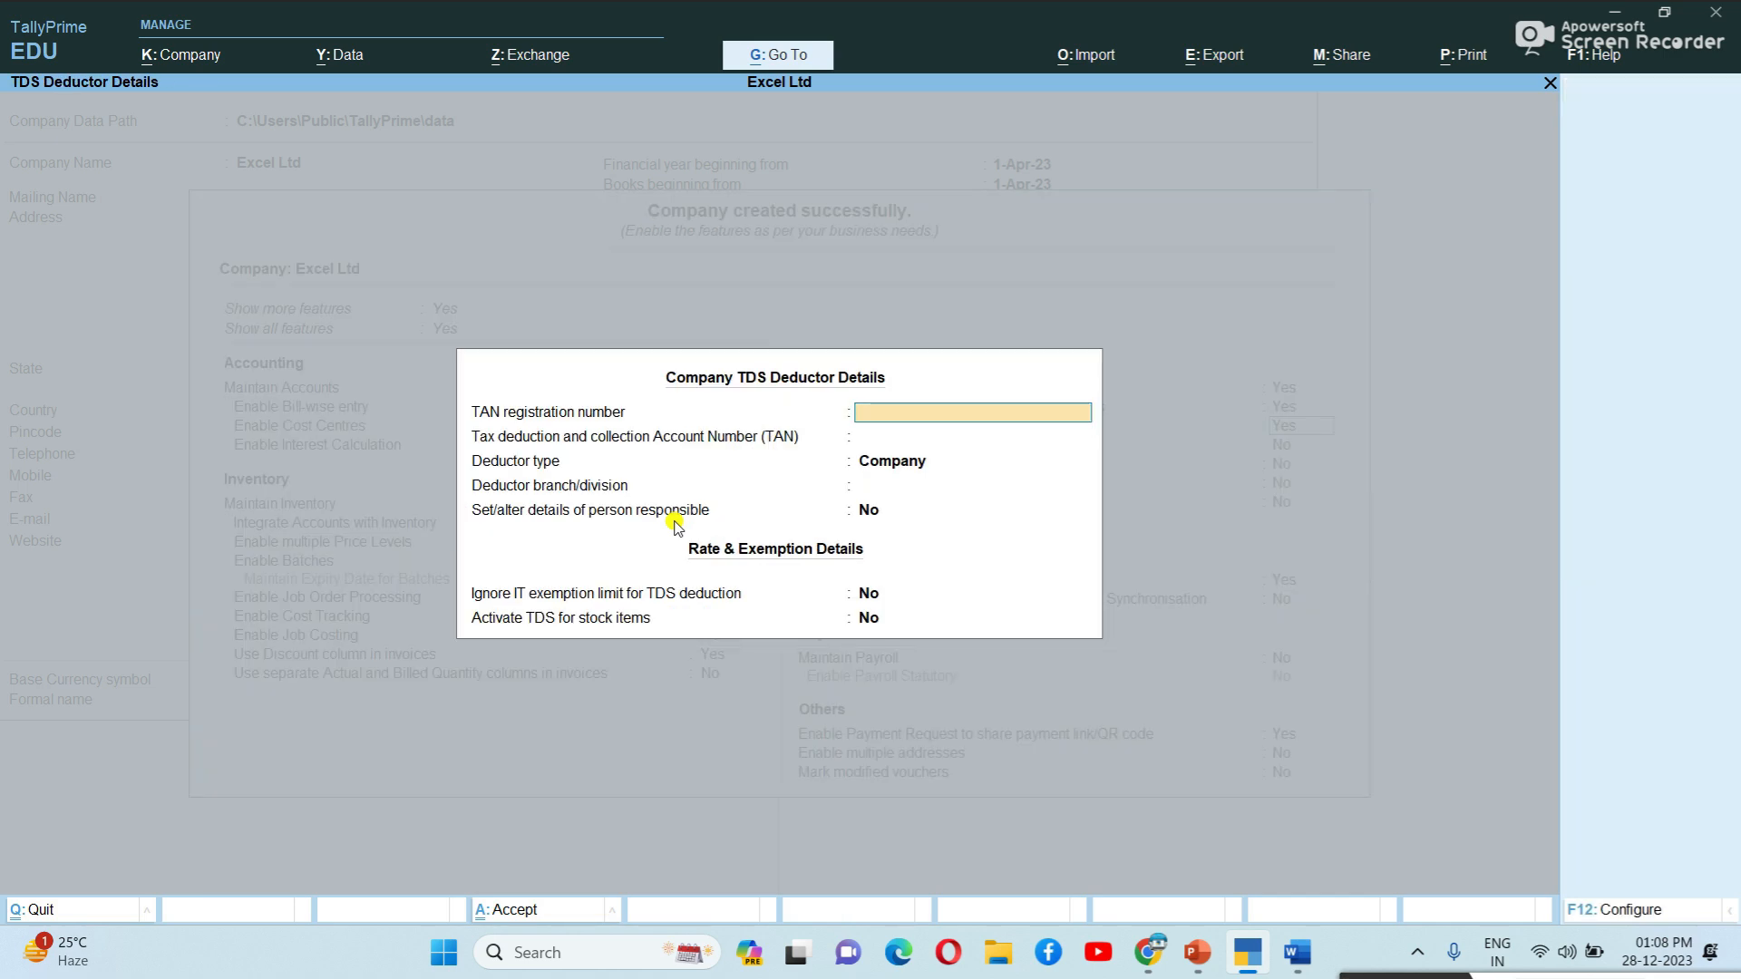
Turn TDS and browser access for reports off, and save the company features.
key(Escape)
text(no)
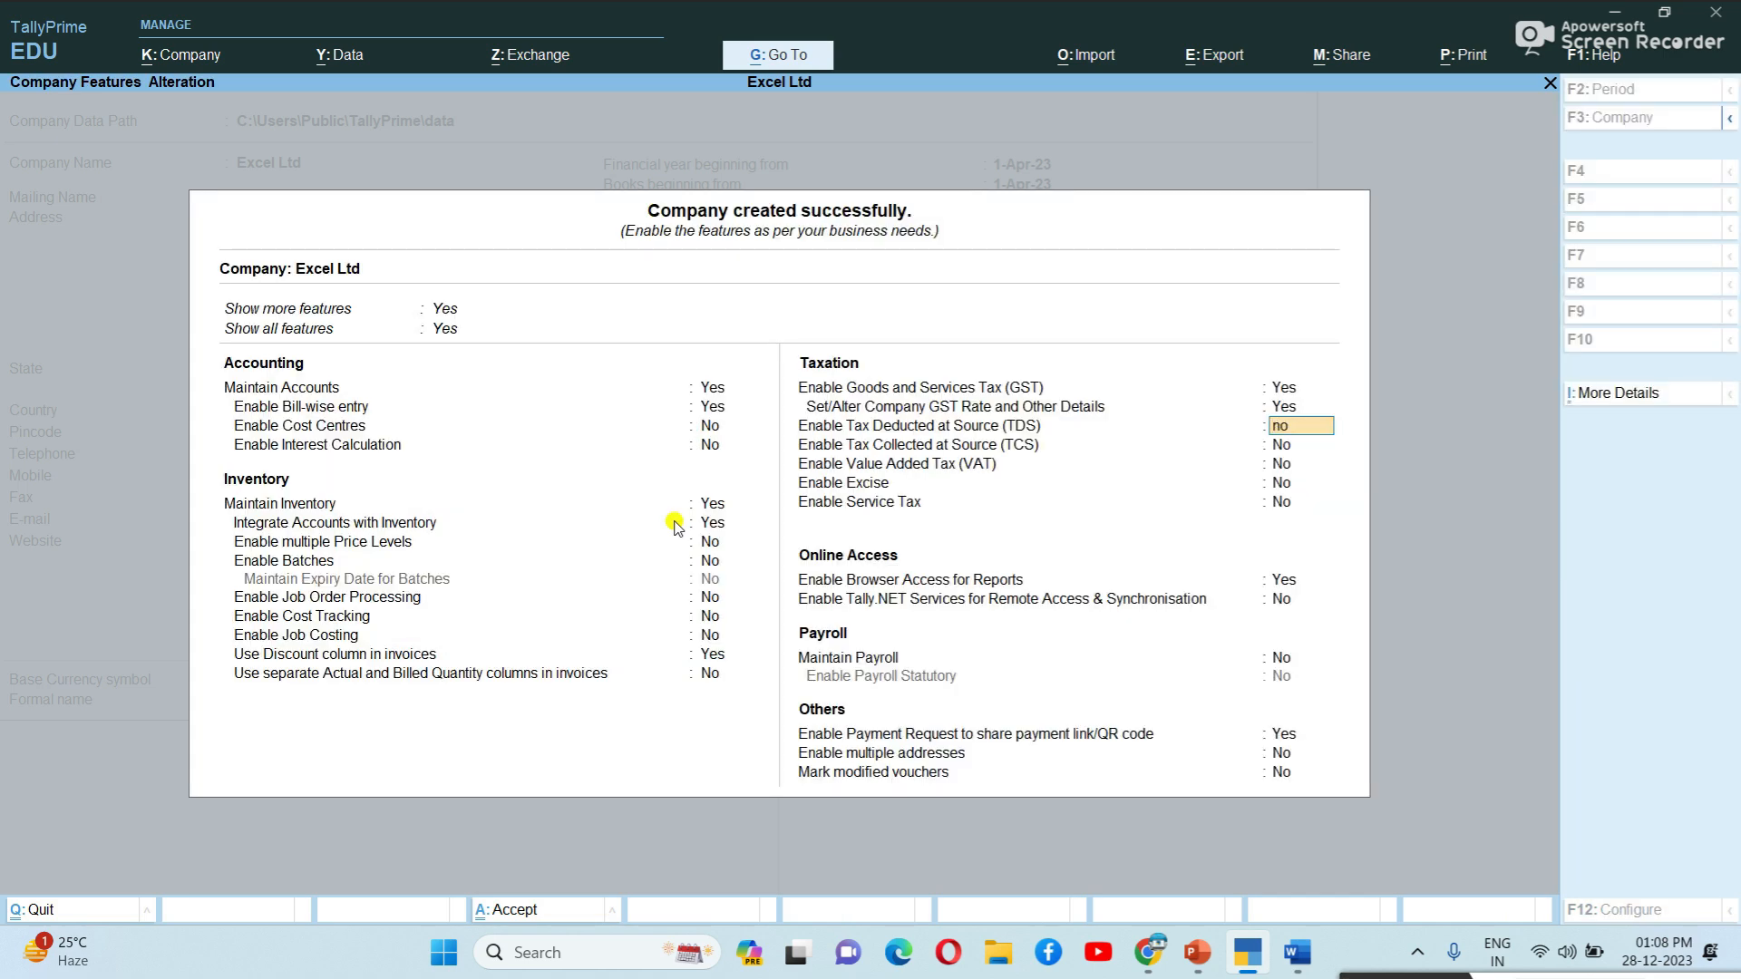
key(Return)
key(Return)
key(Return)
key(Return)
key(Return)
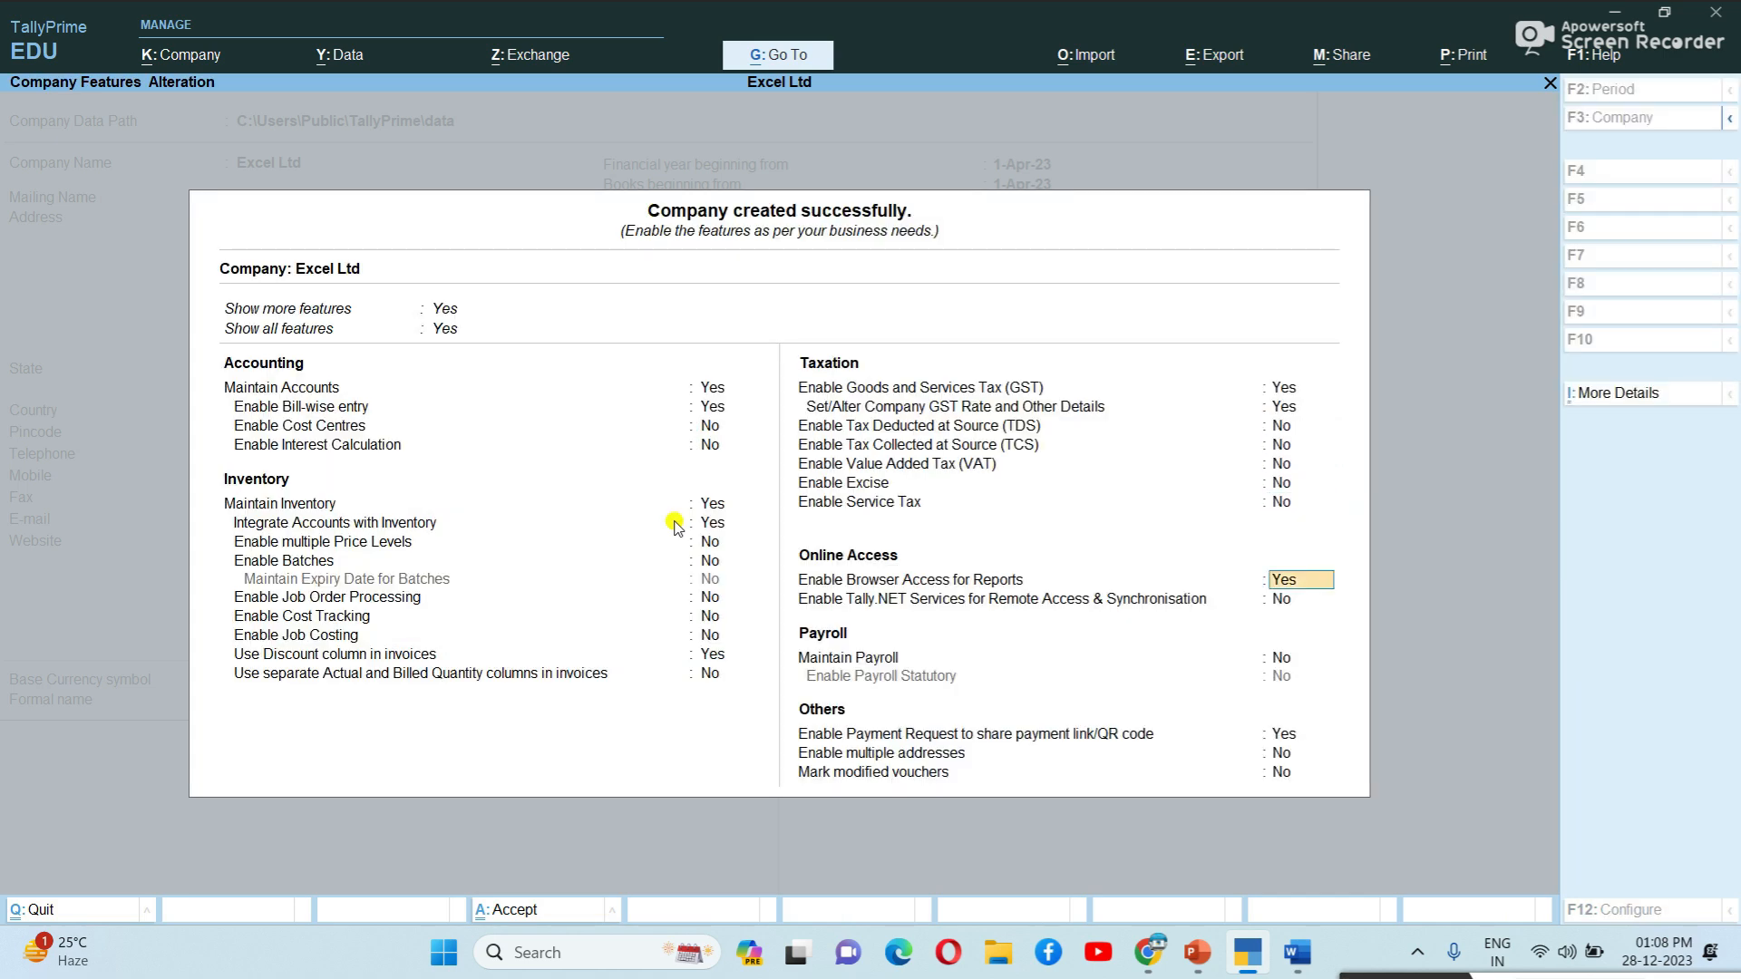
text(no)
key(Return)
key(Return)
key(Return)
key(ctrl+a)
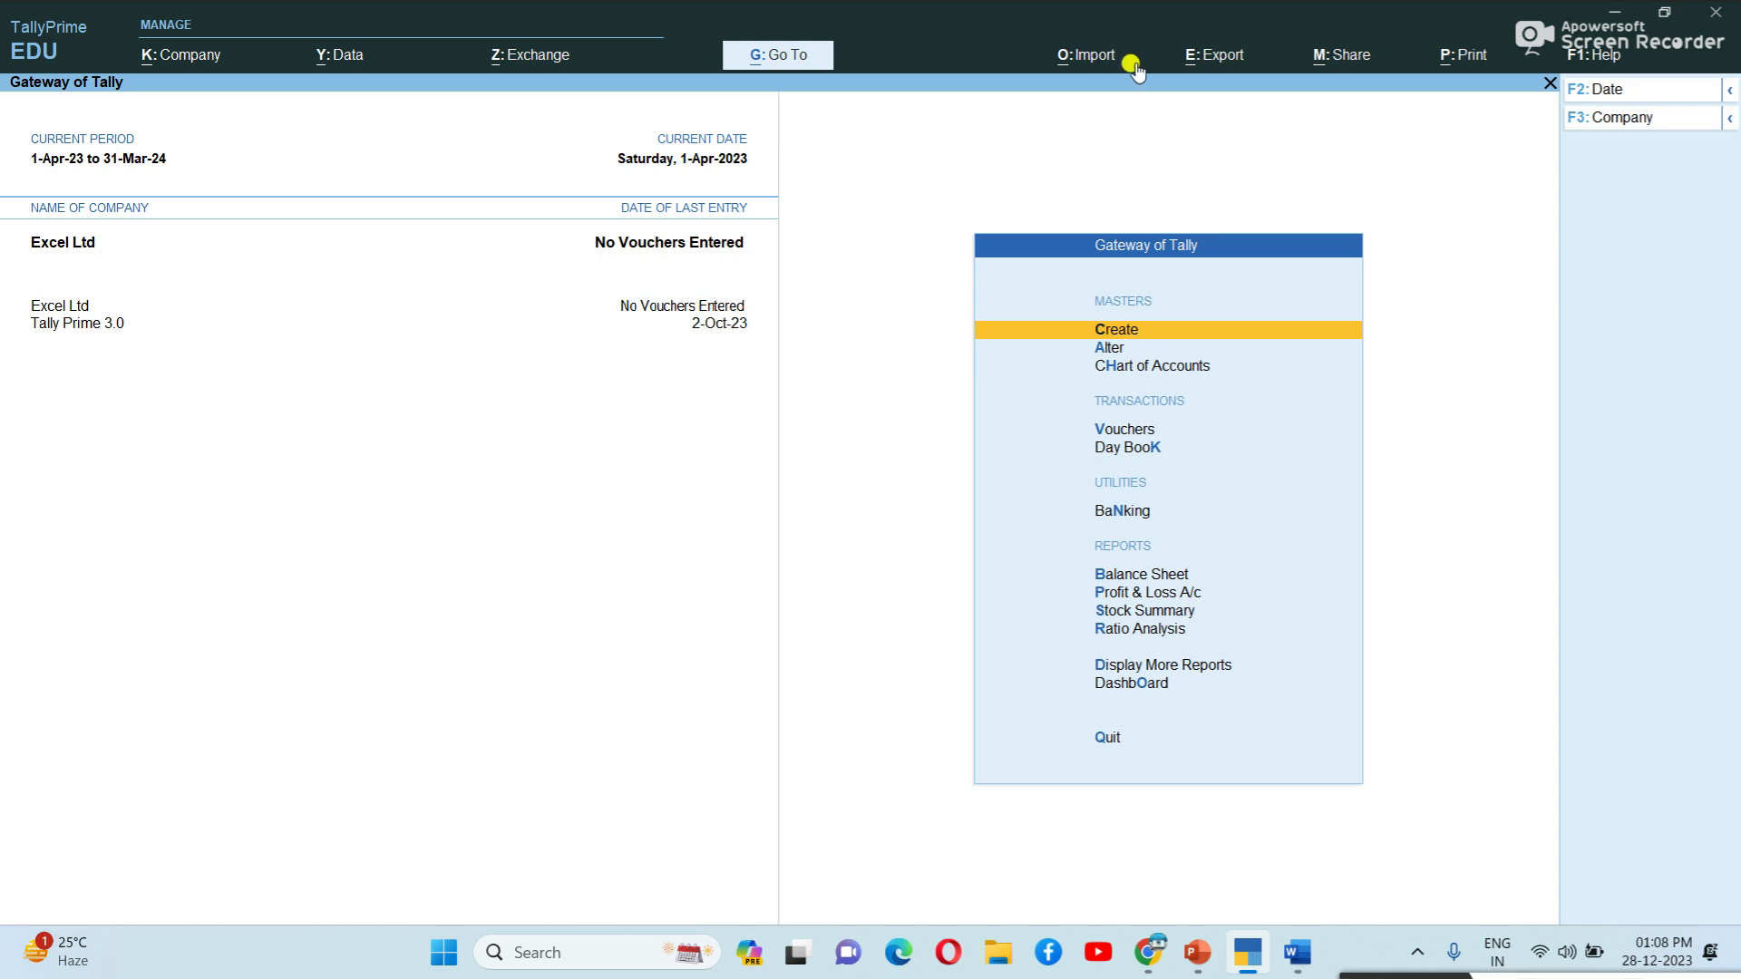
Start a transaction import and browse from the drive to the Desktop folder.
click(1086, 60)
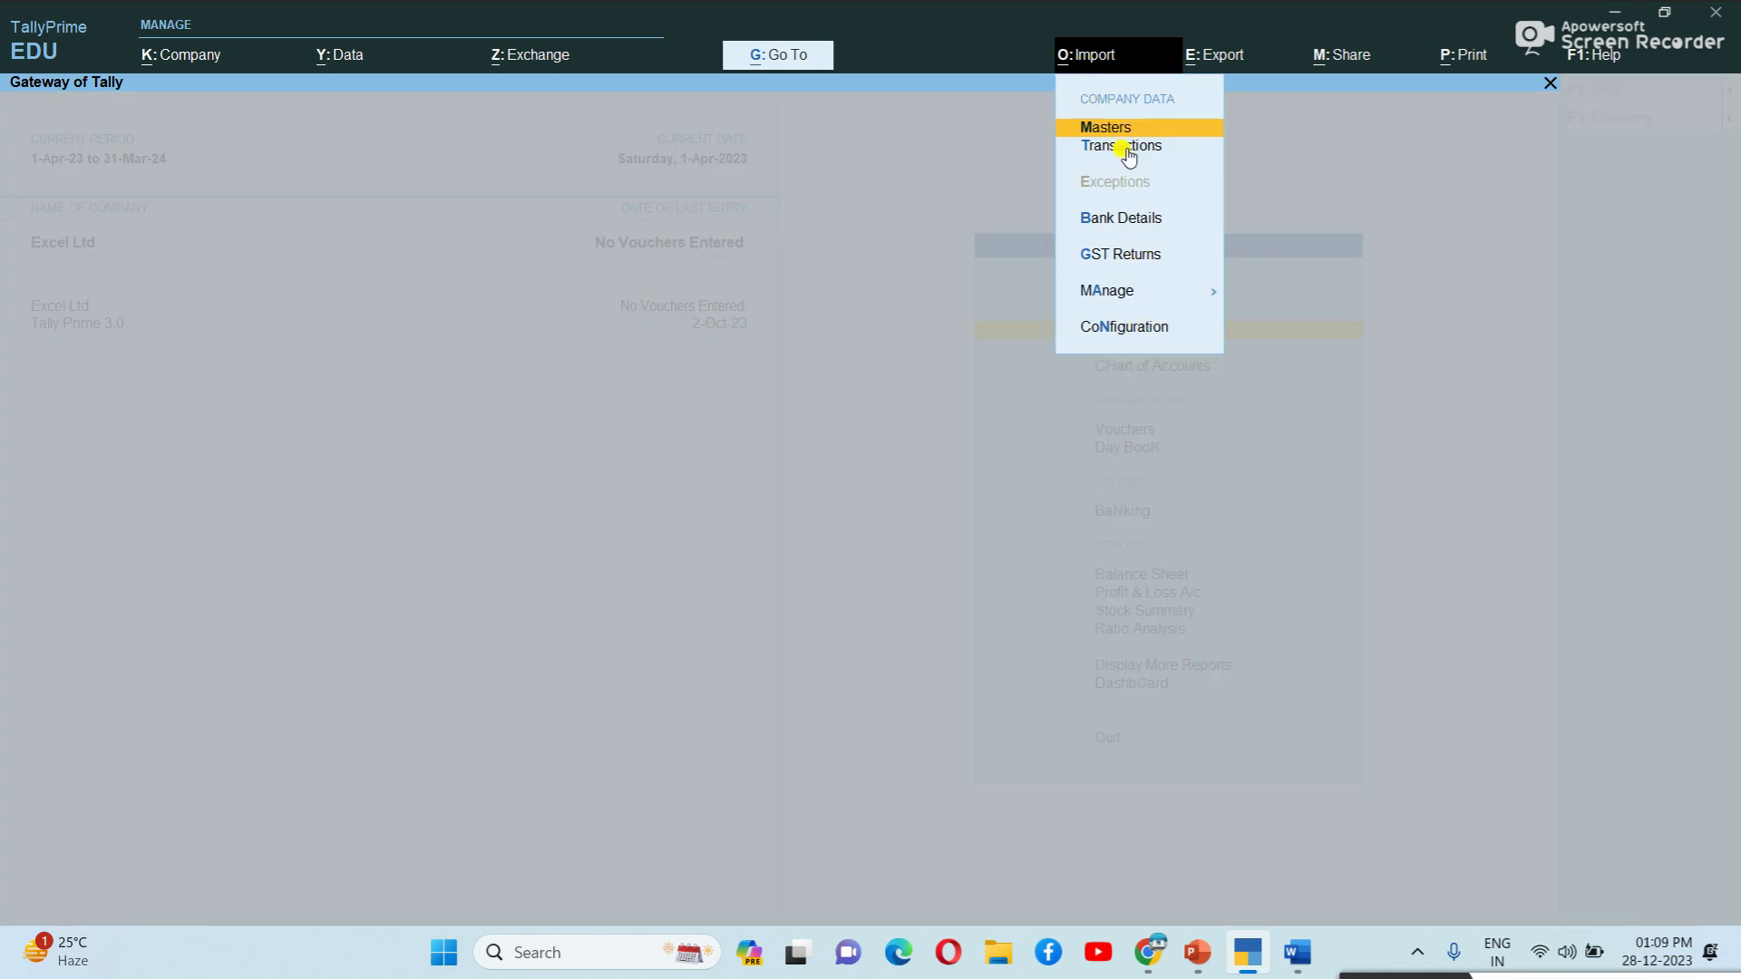
key(Down)
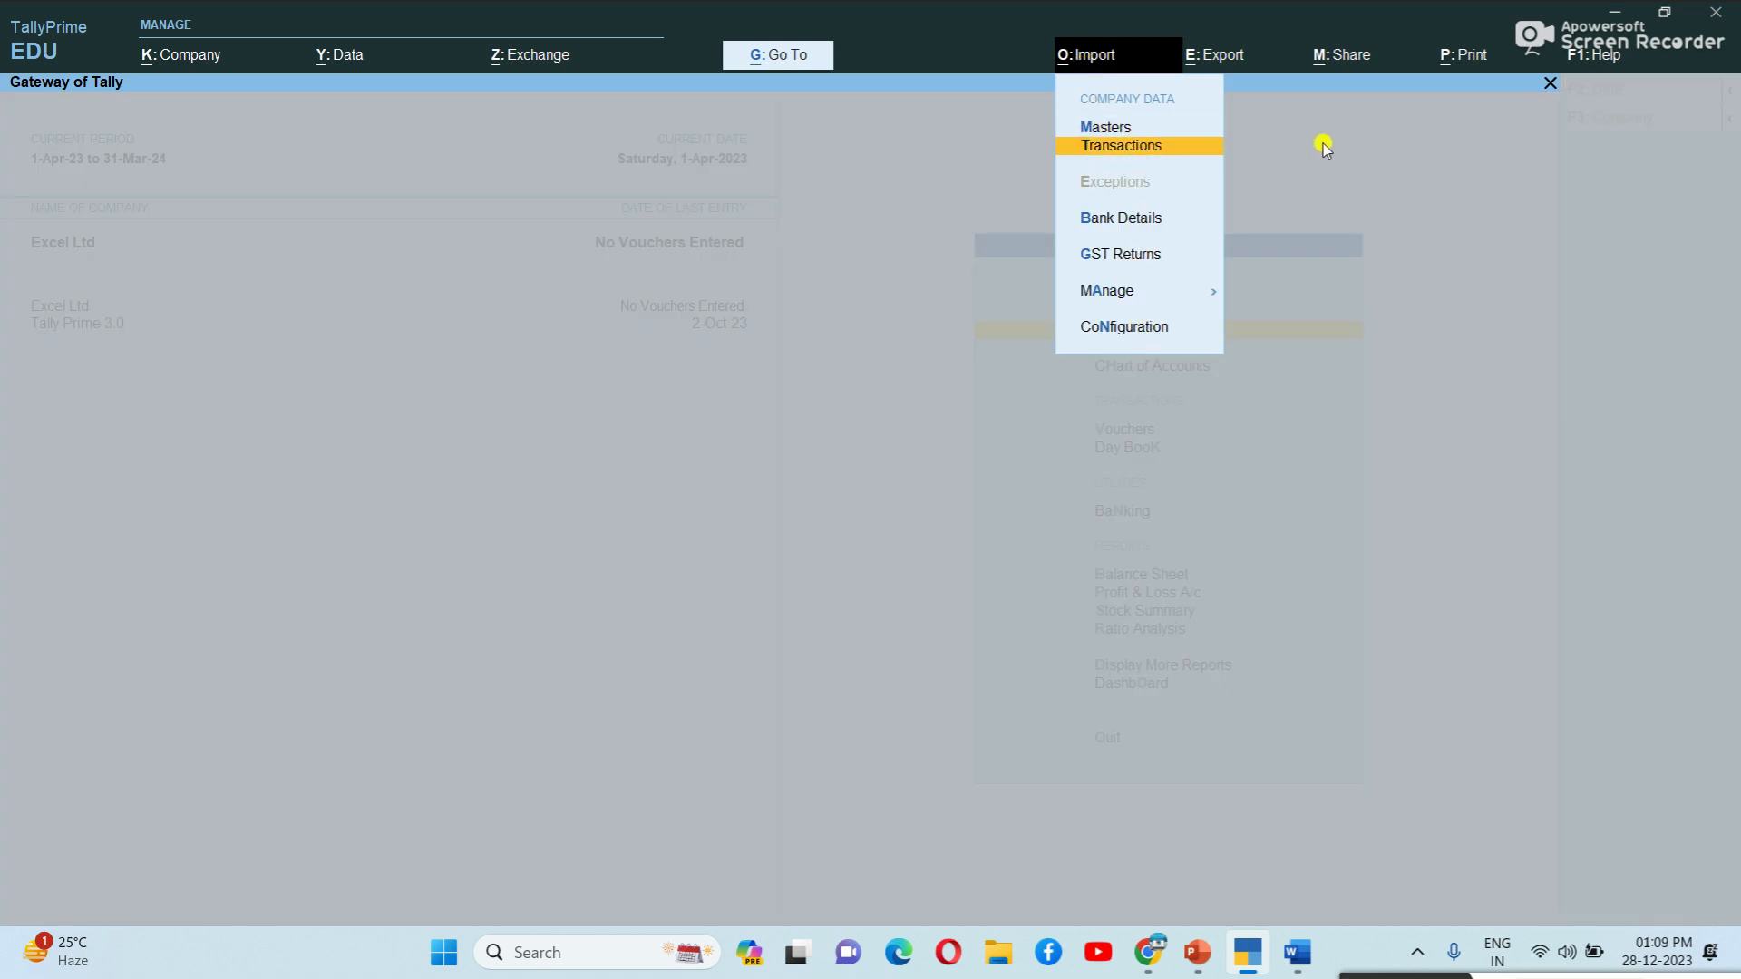
key(Return)
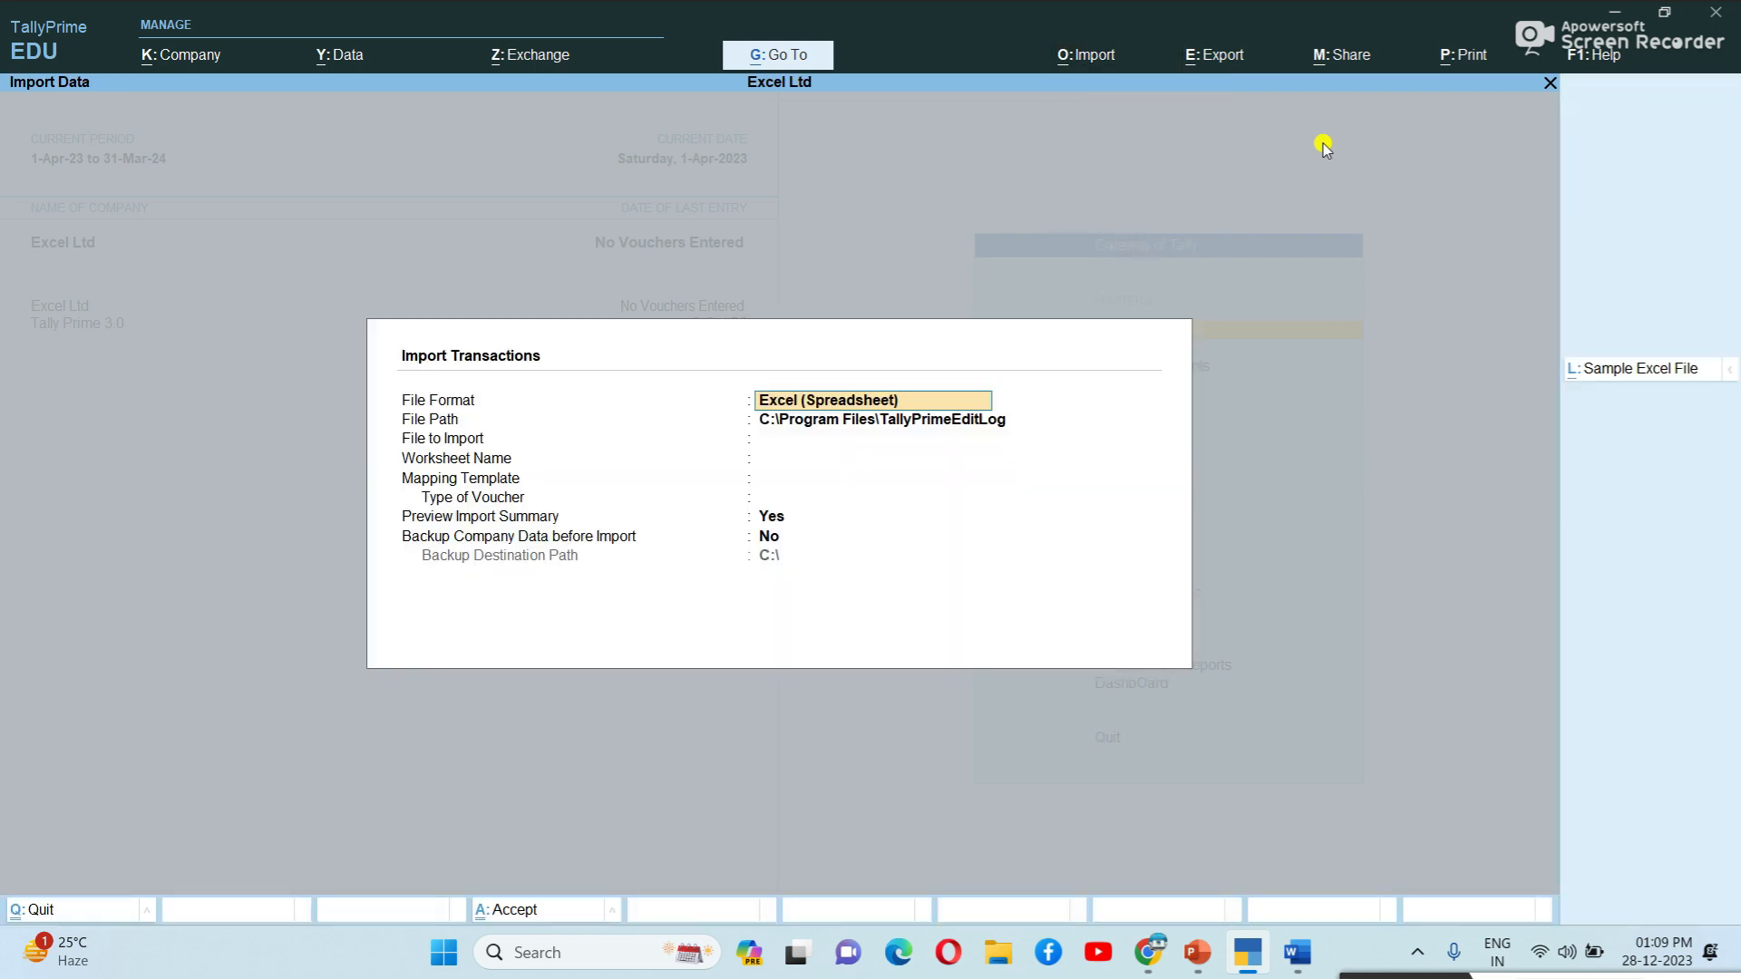
key(Return)
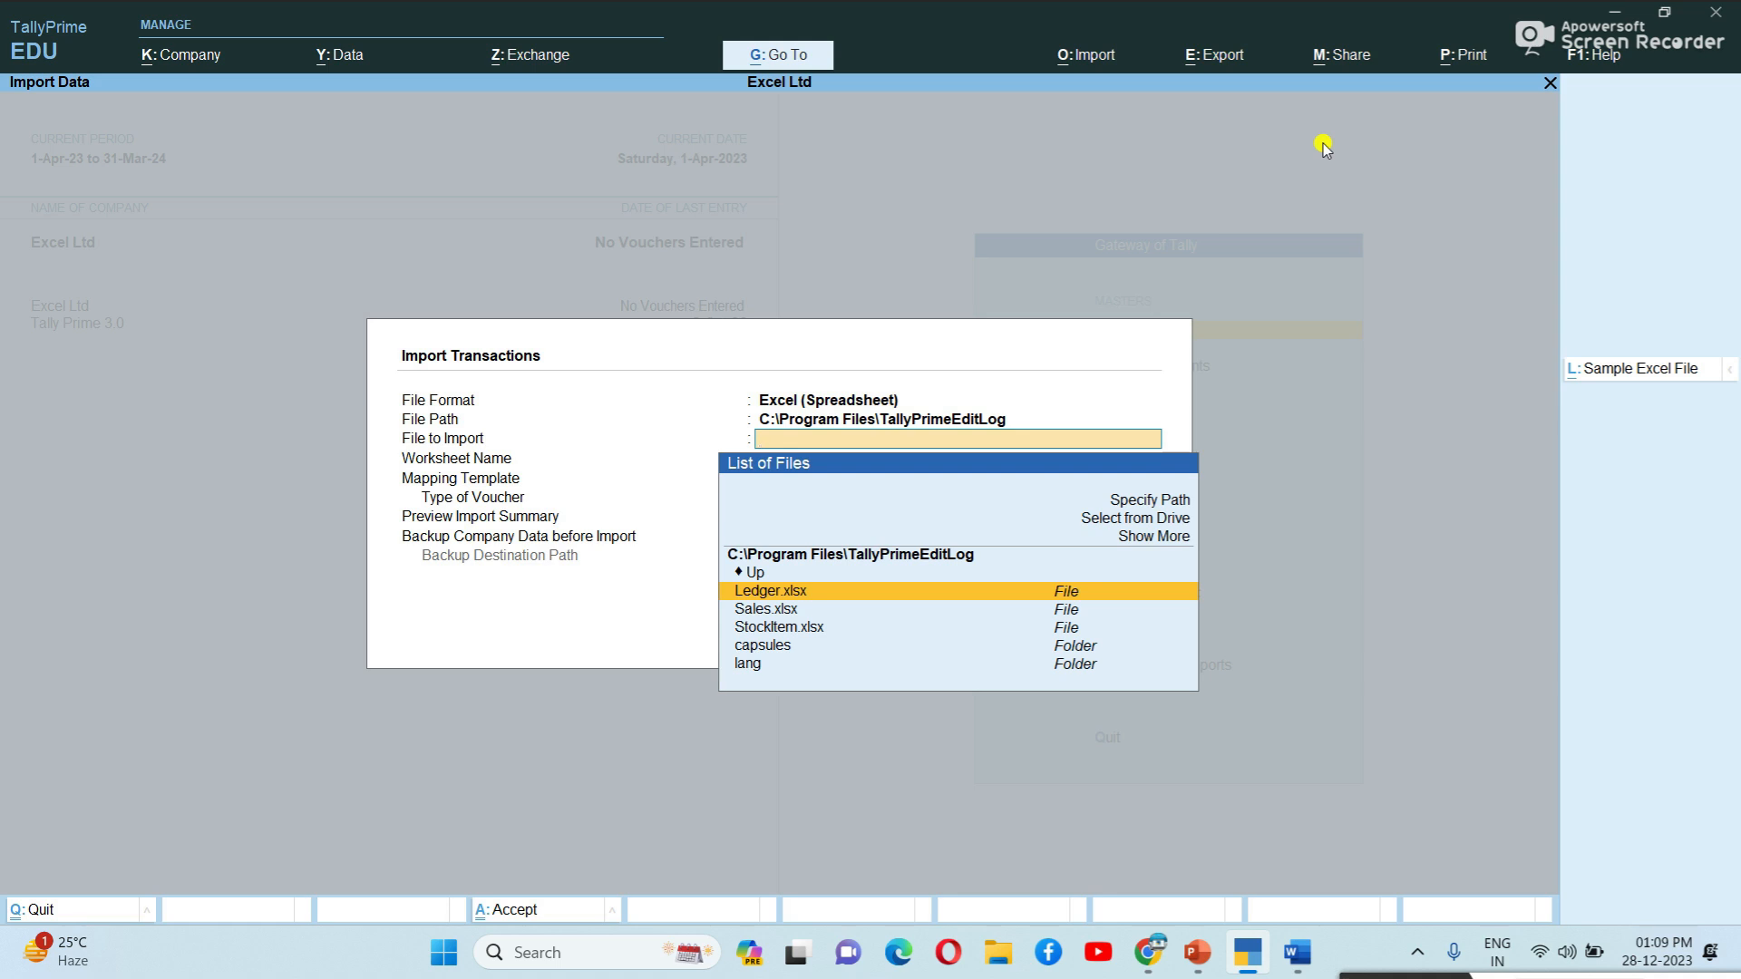
key(Up)
key(Up)
key(Up)
key(Up)
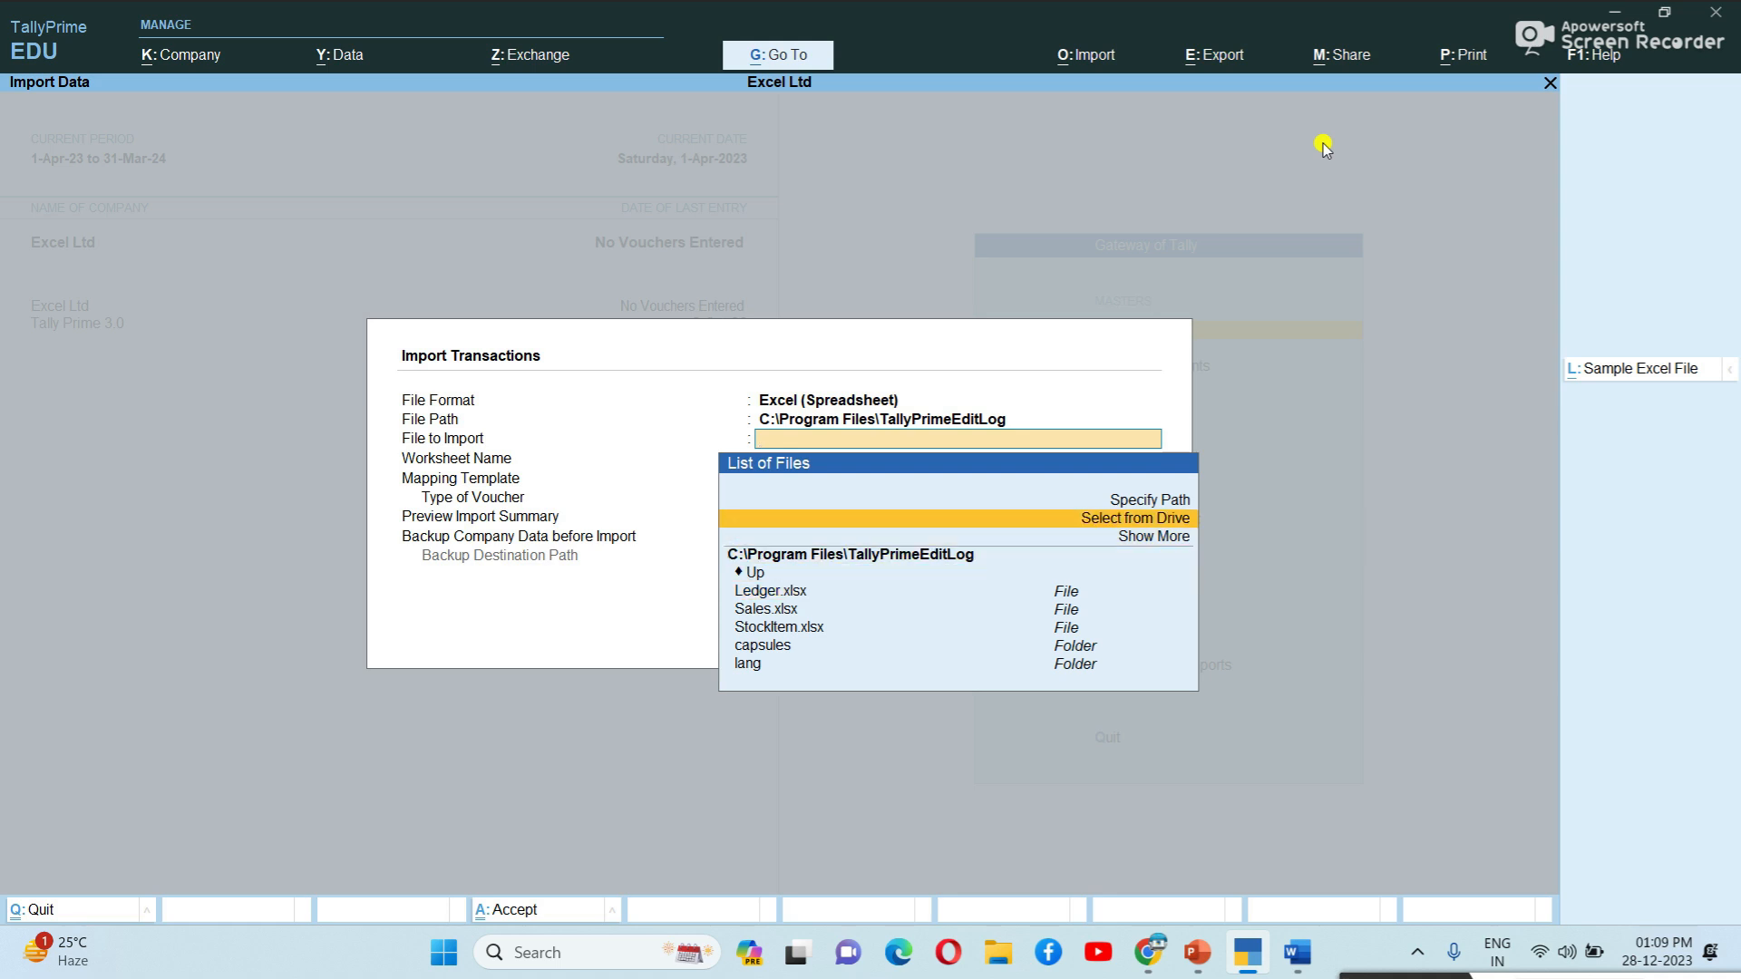
key(Return)
key(Down)
key(Down)
key(Down)
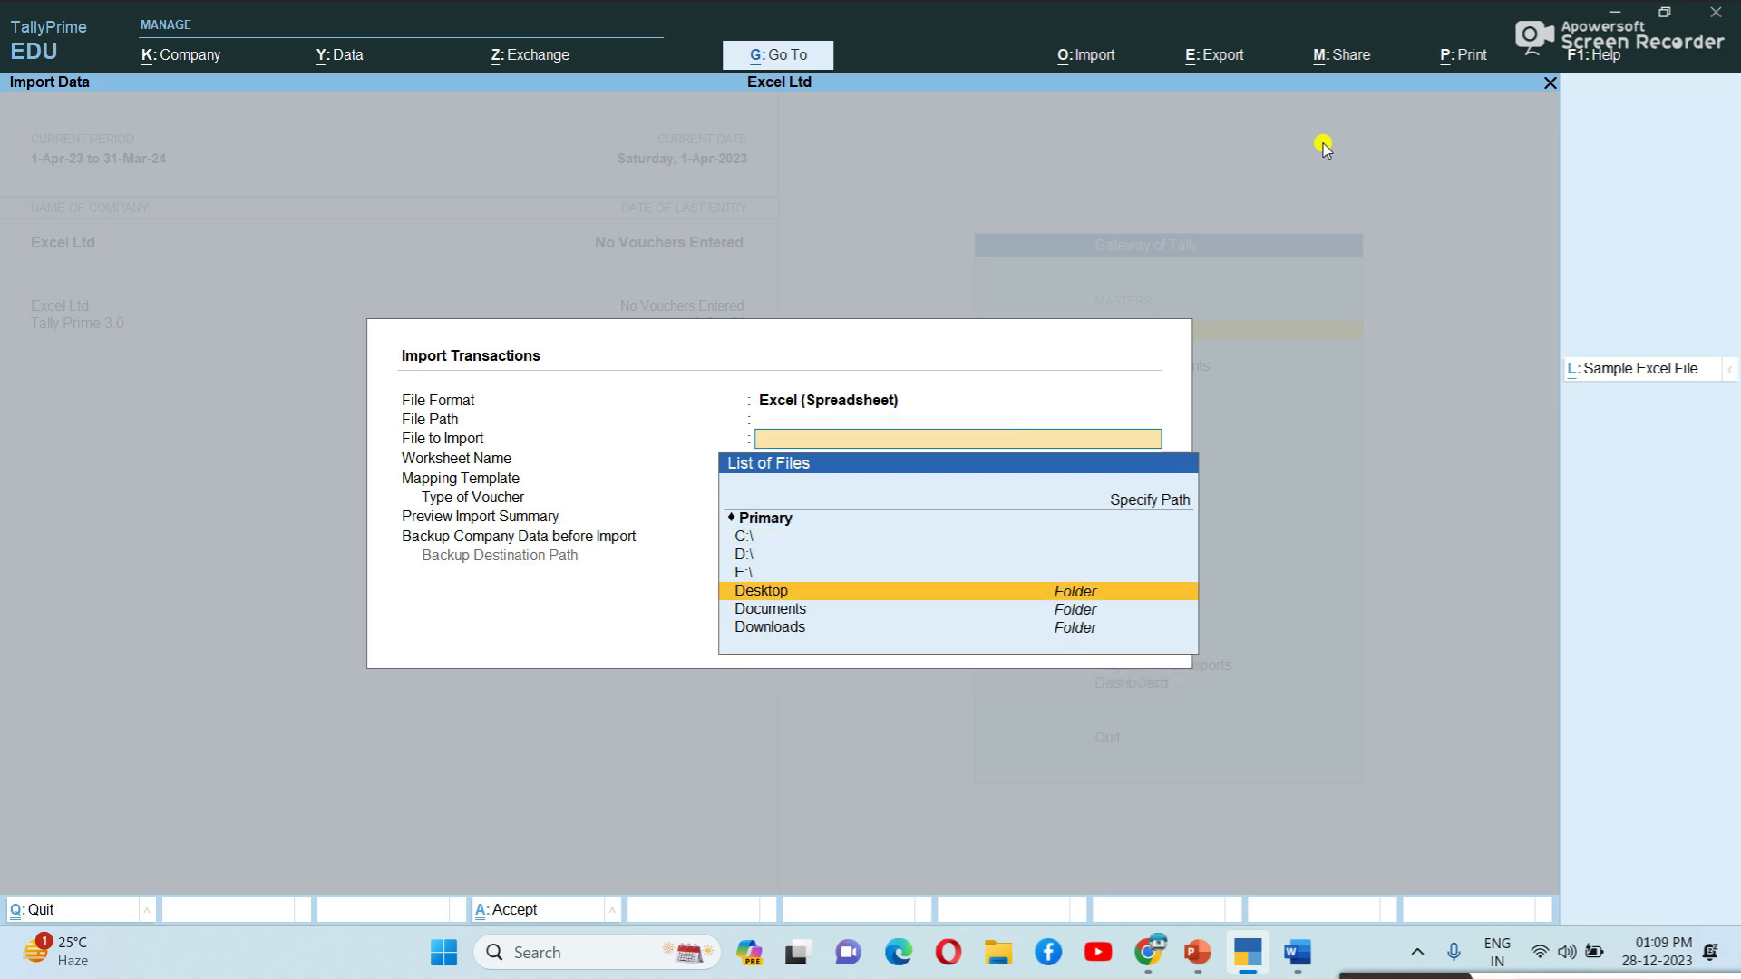
key(Up)
key(Up)
key(Up)
key(Down)
key(Down)
key(Down)
key(Up)
key(Down)
key(Return)
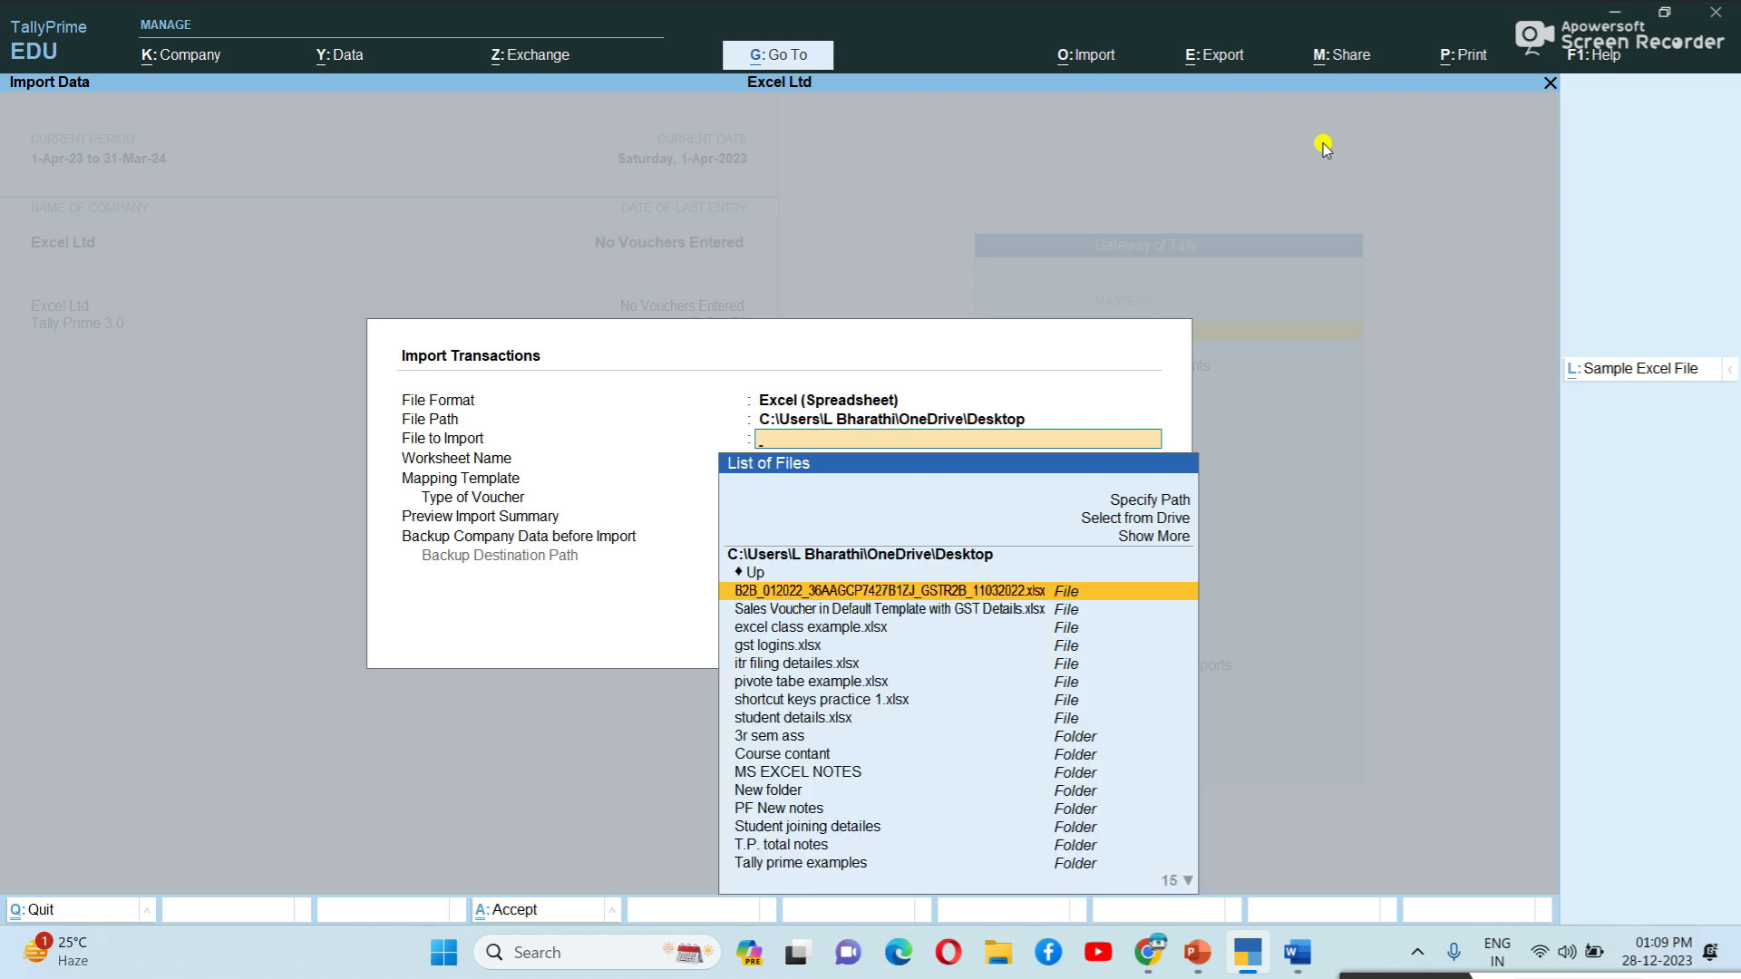
Choose the Sales Voucher workbook, Accounting Voucher sheet and Default Template, then preview the import.
key(Down)
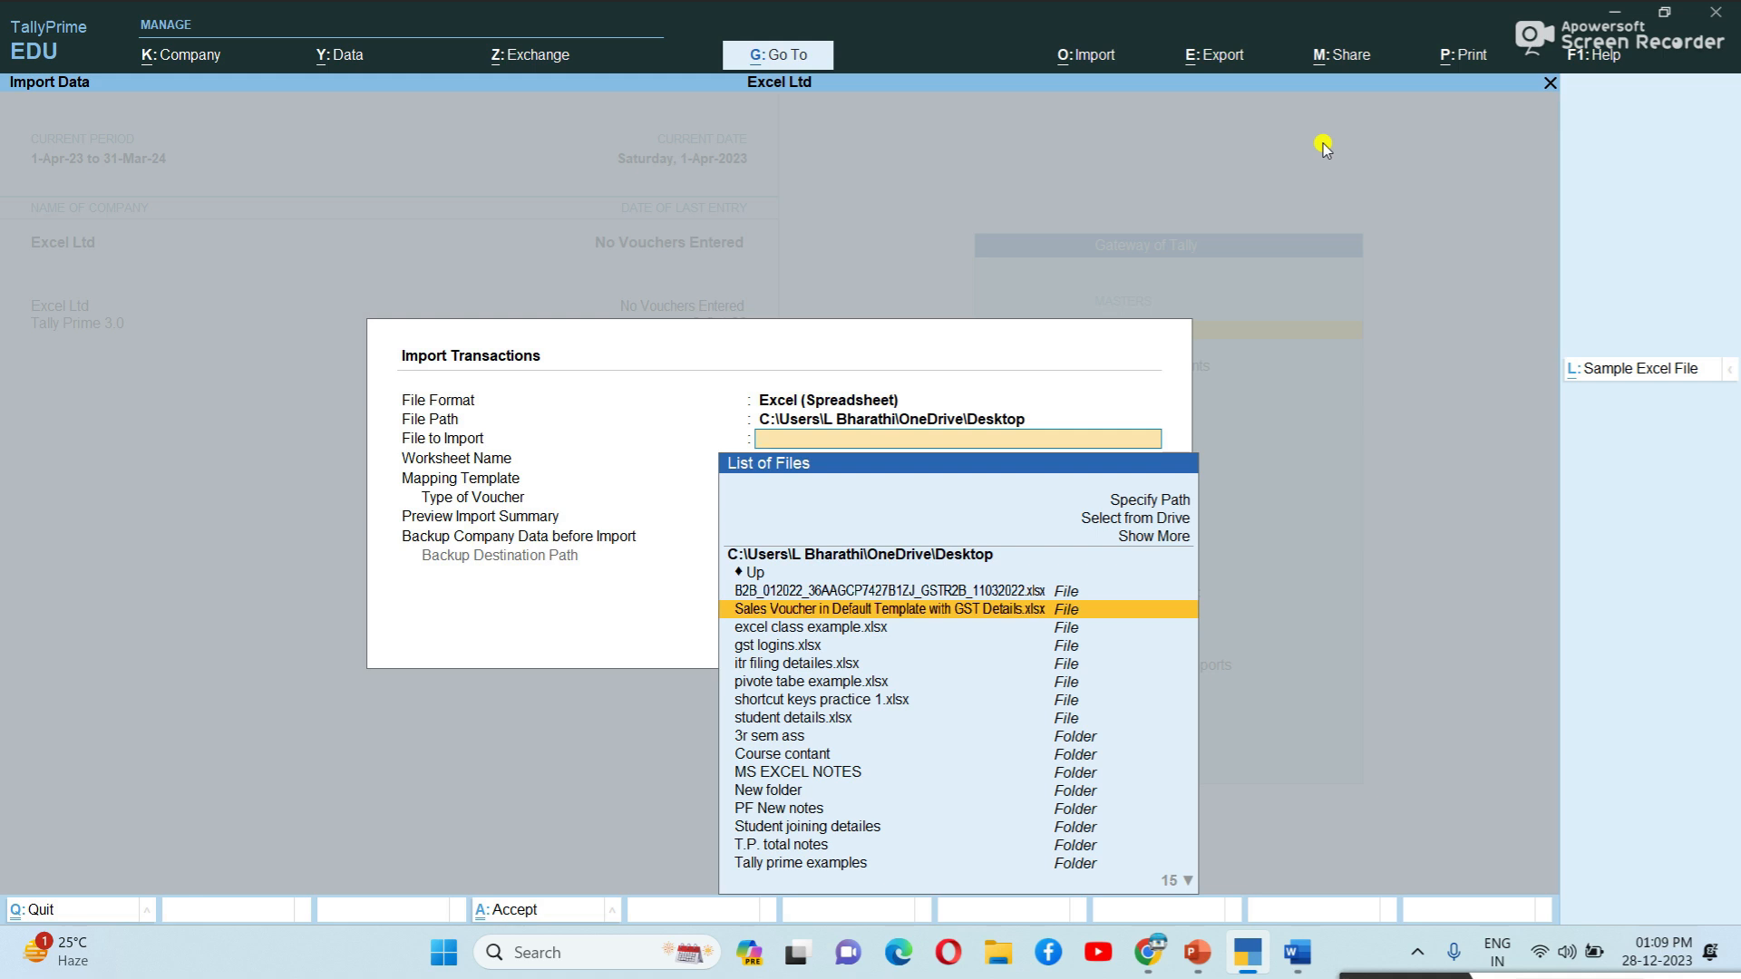
key(Return)
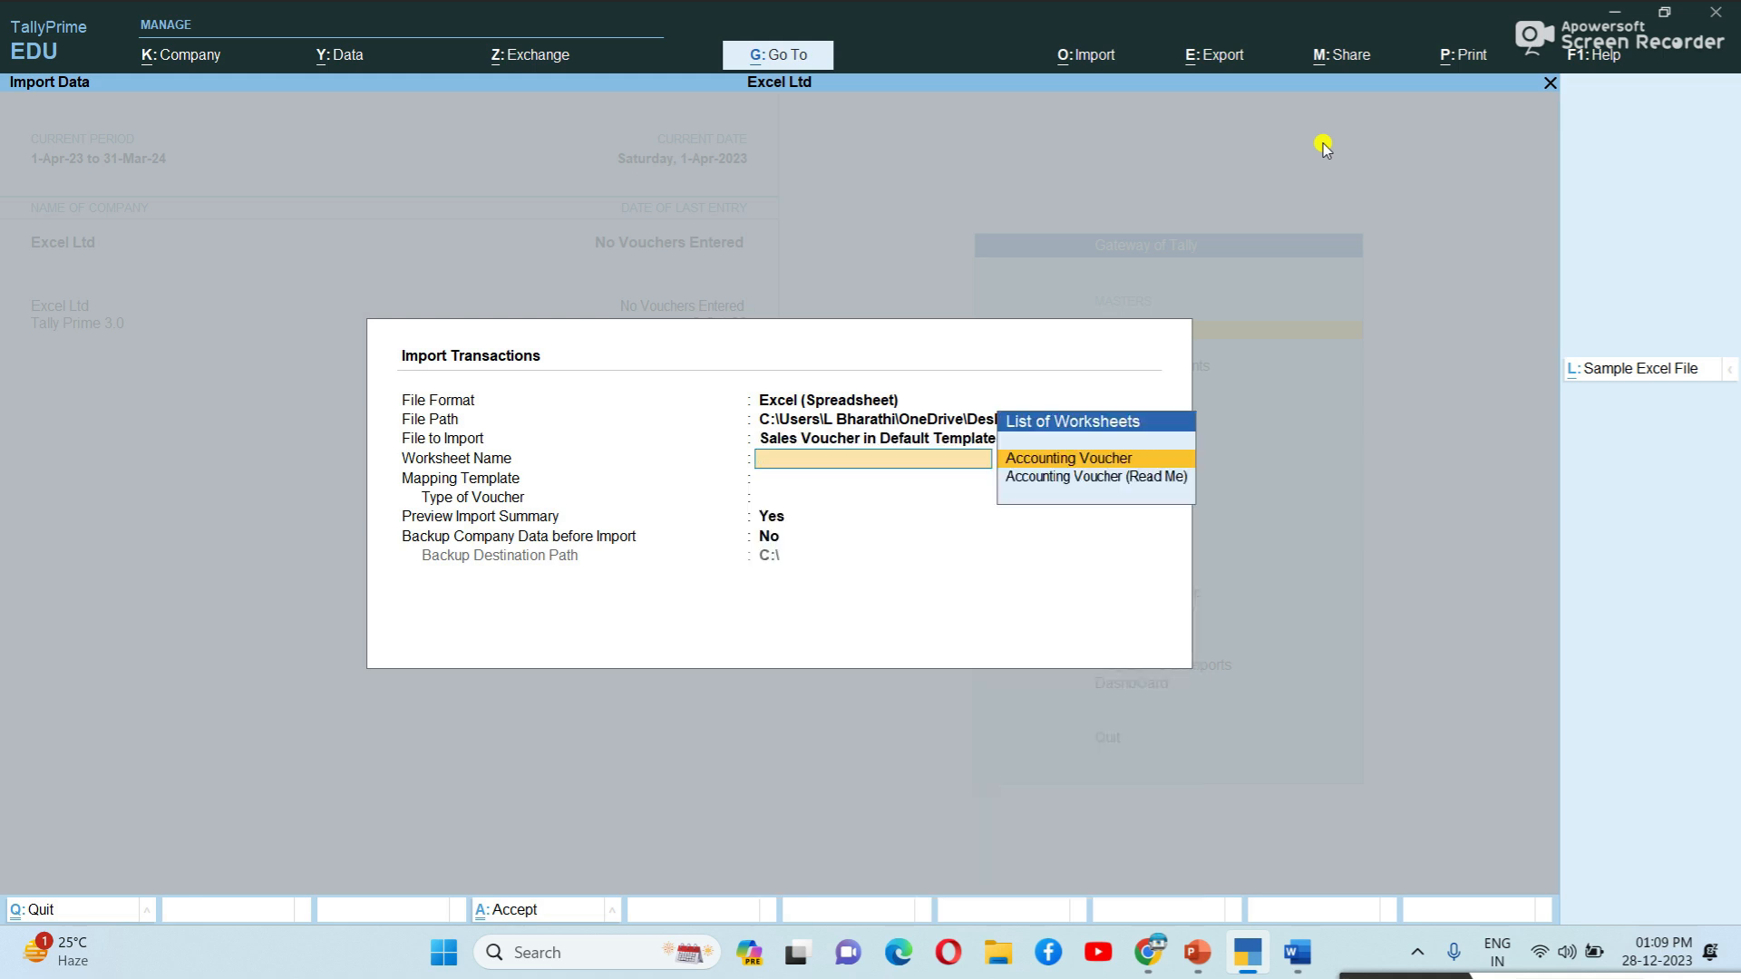
key(Return)
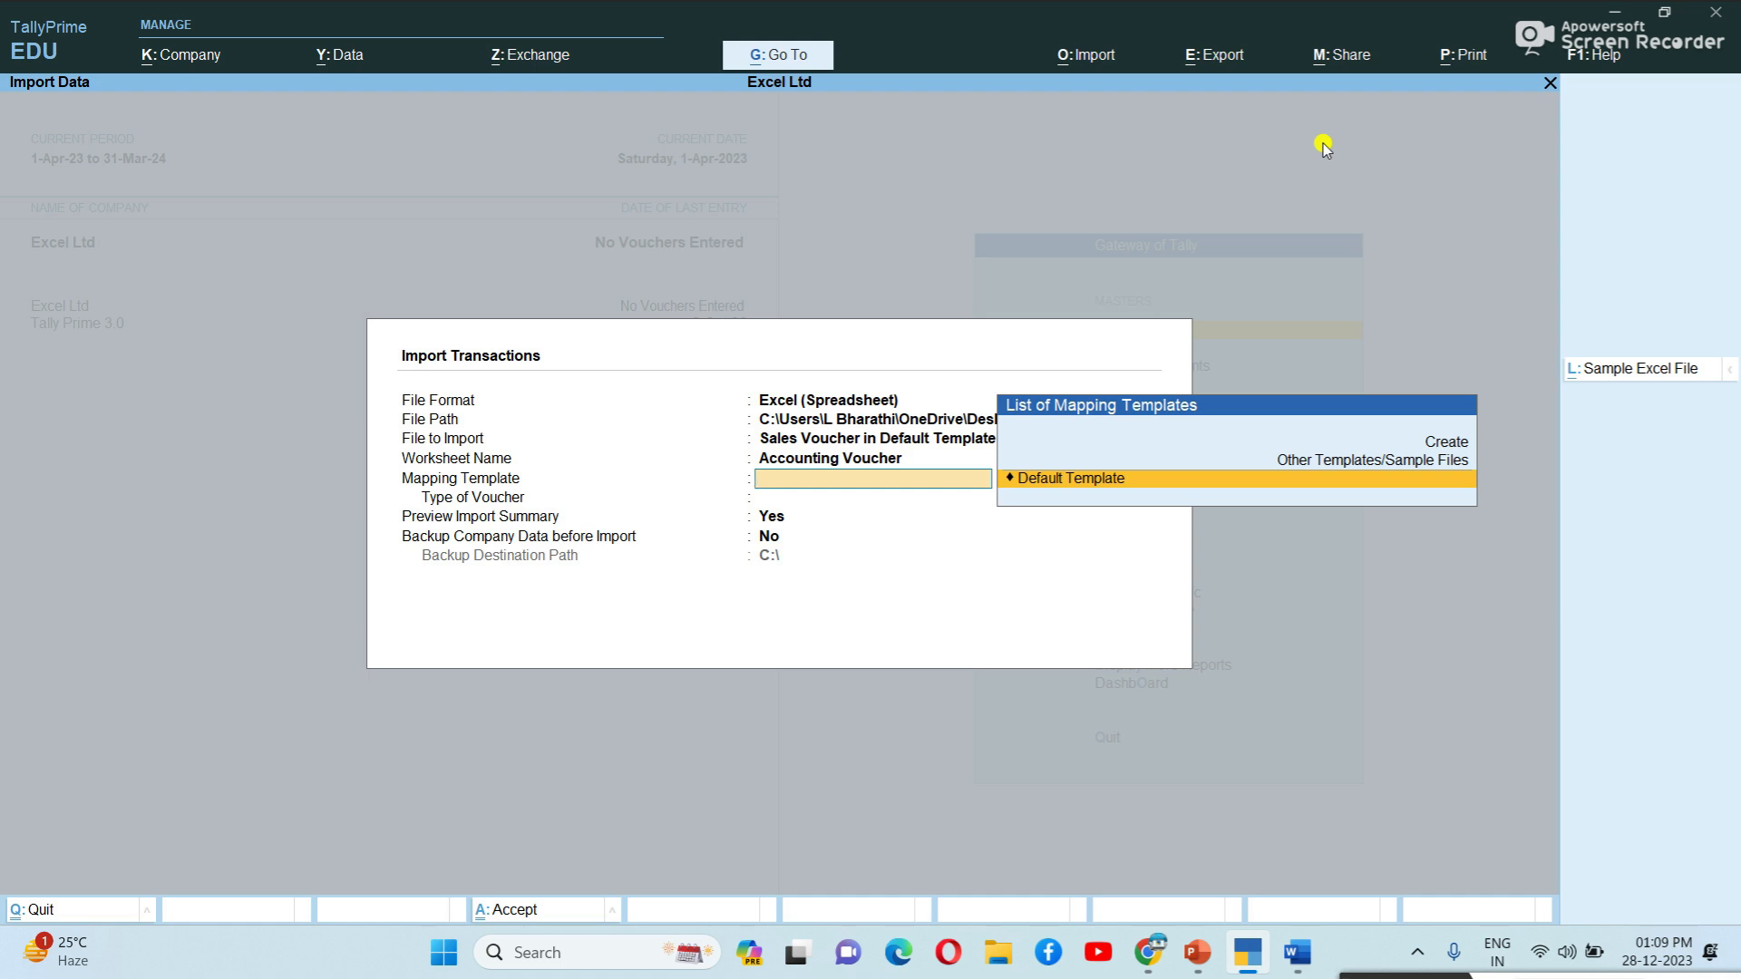
key(Return)
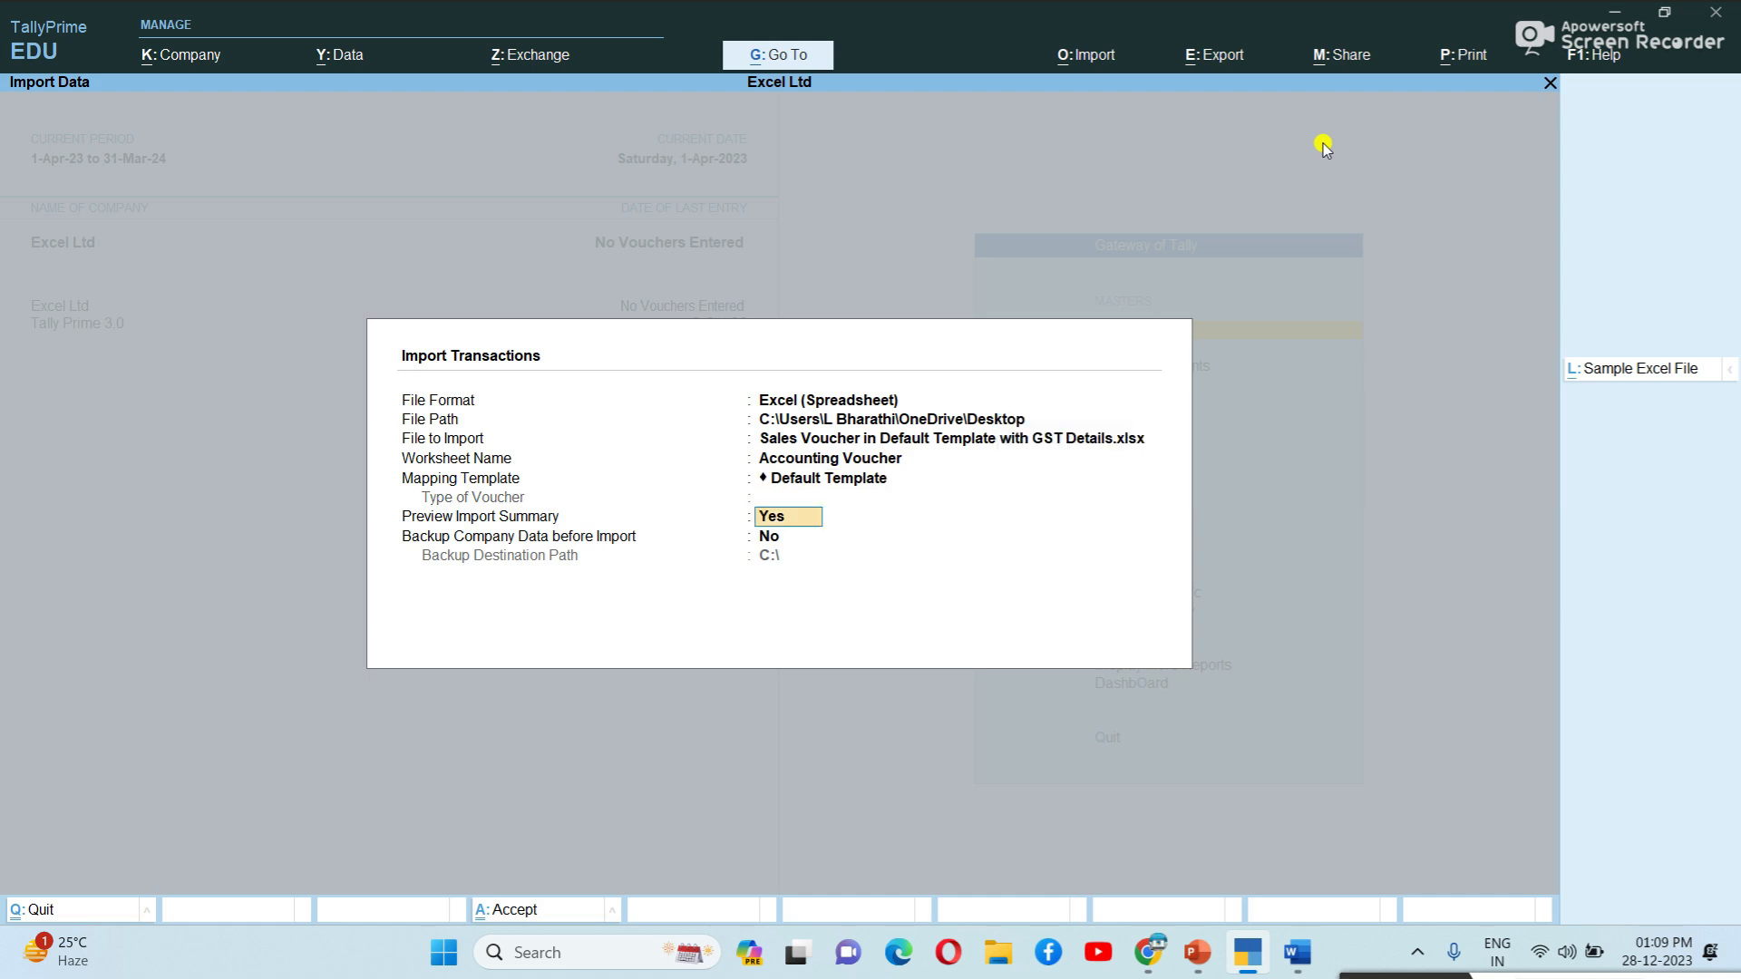
key(Return)
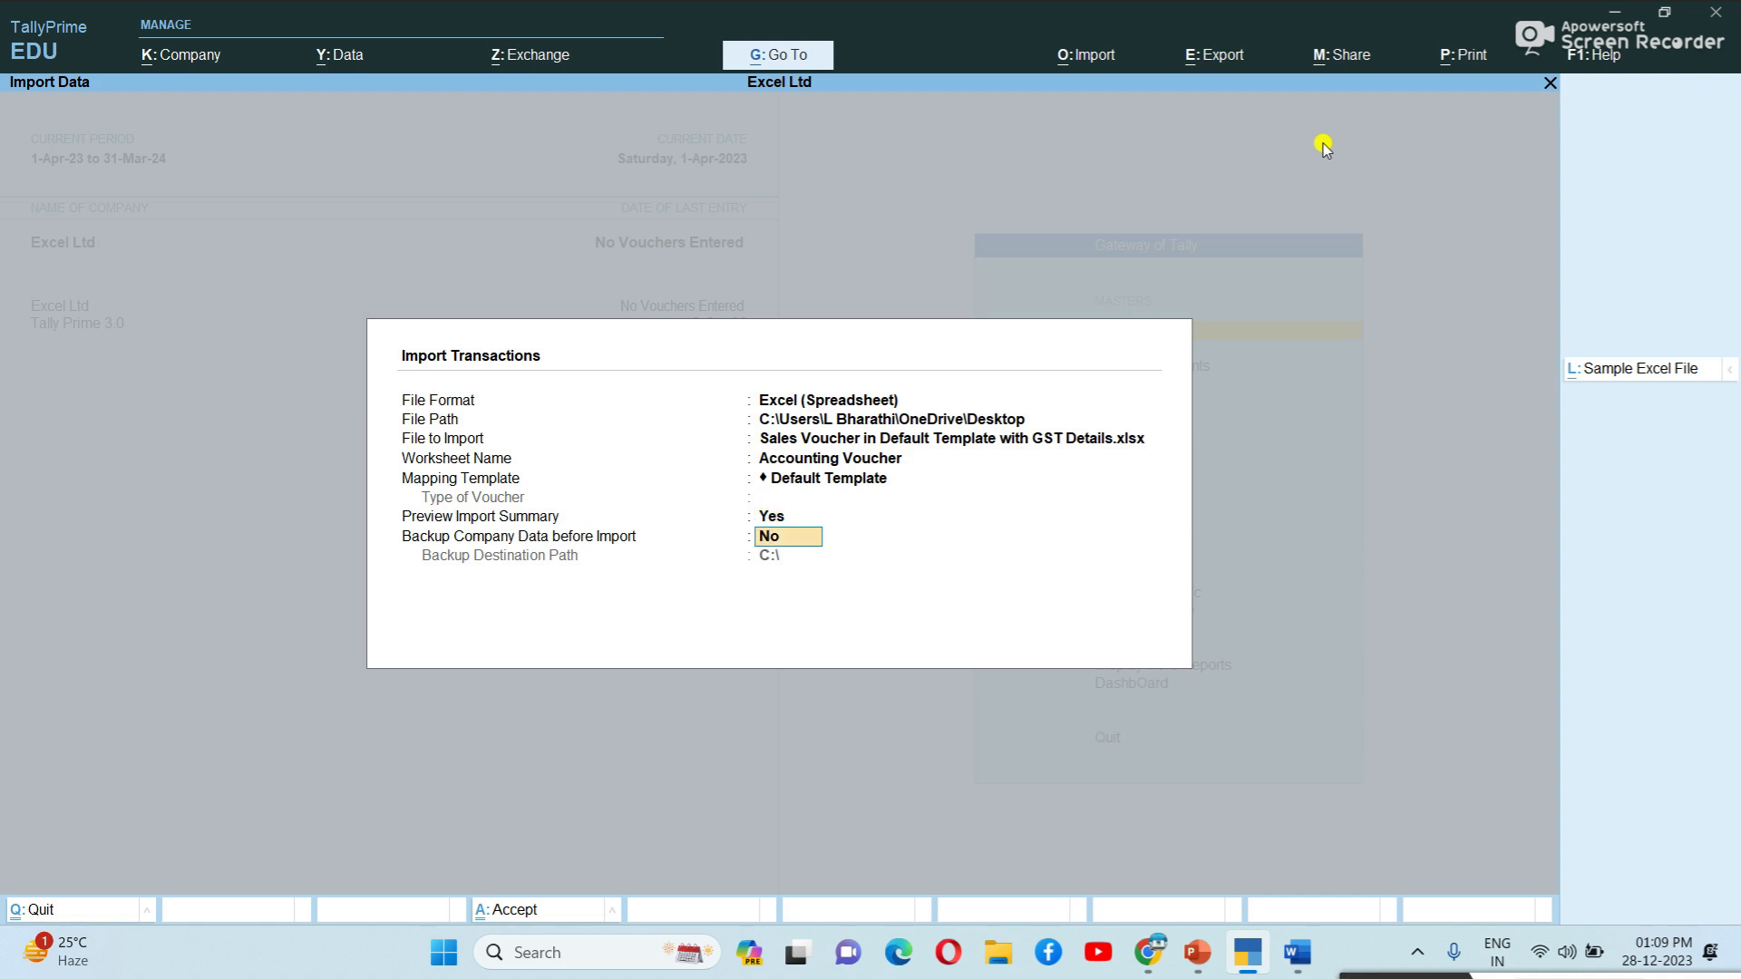
key(Return)
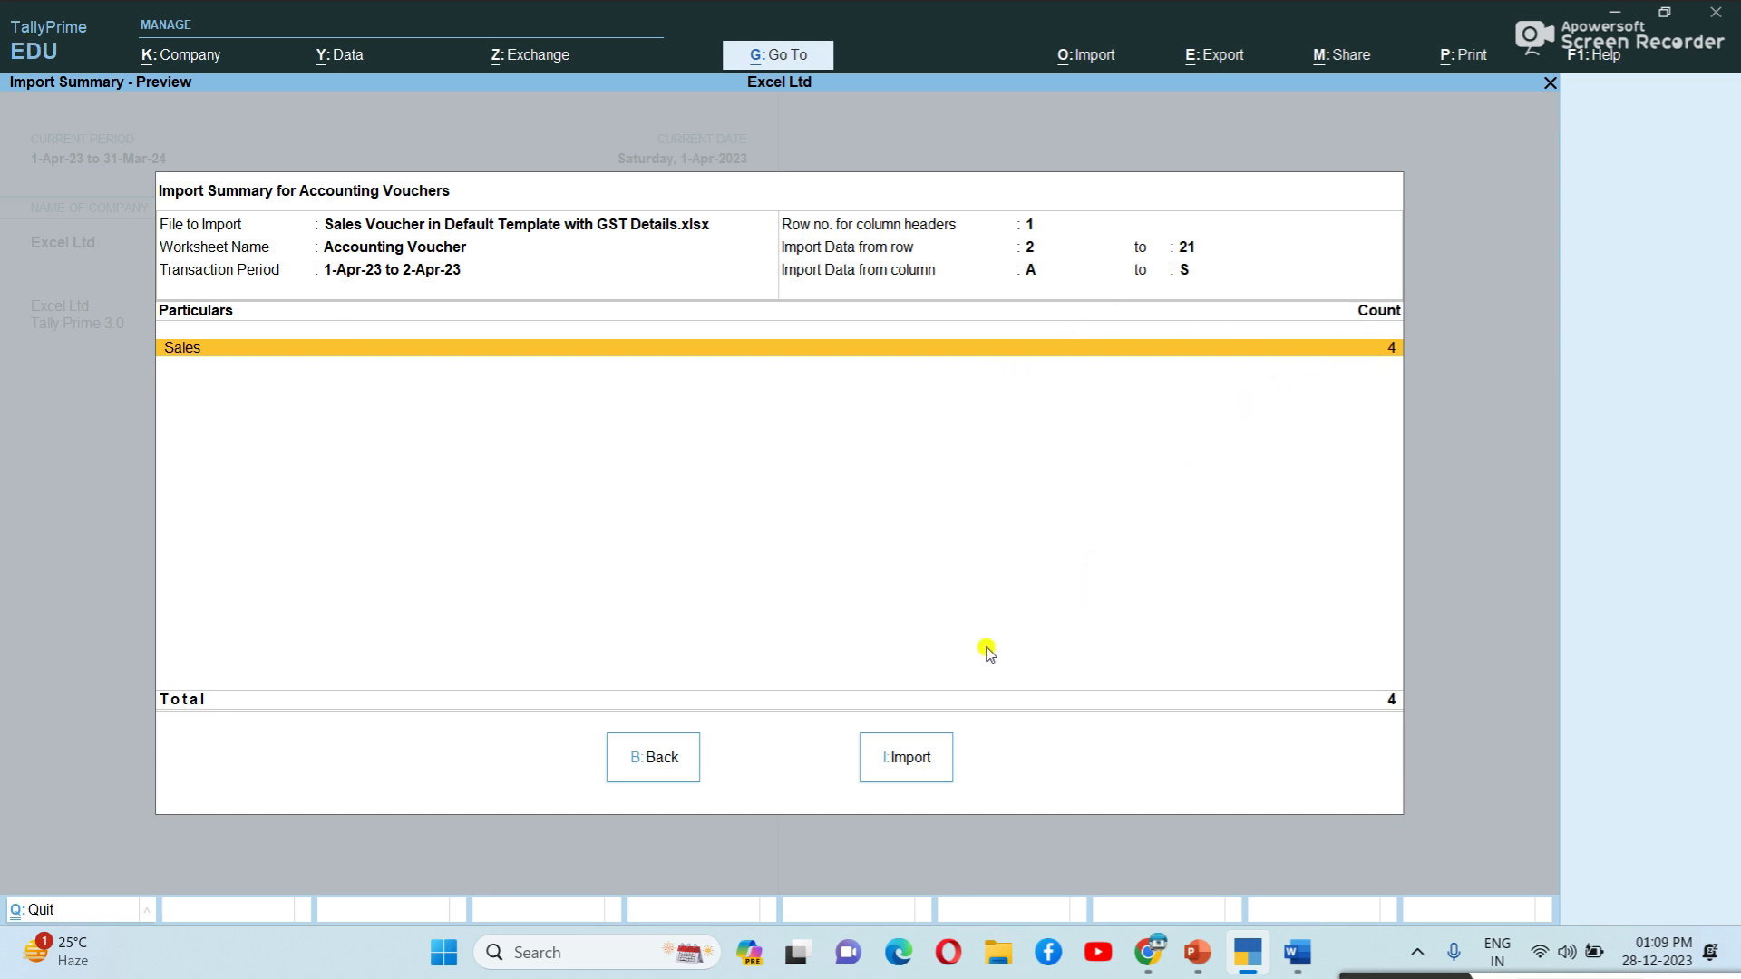
Import the 4 sales vouchers and drill into 'Referenced master is missing' to list missing ledgers.
click(905, 758)
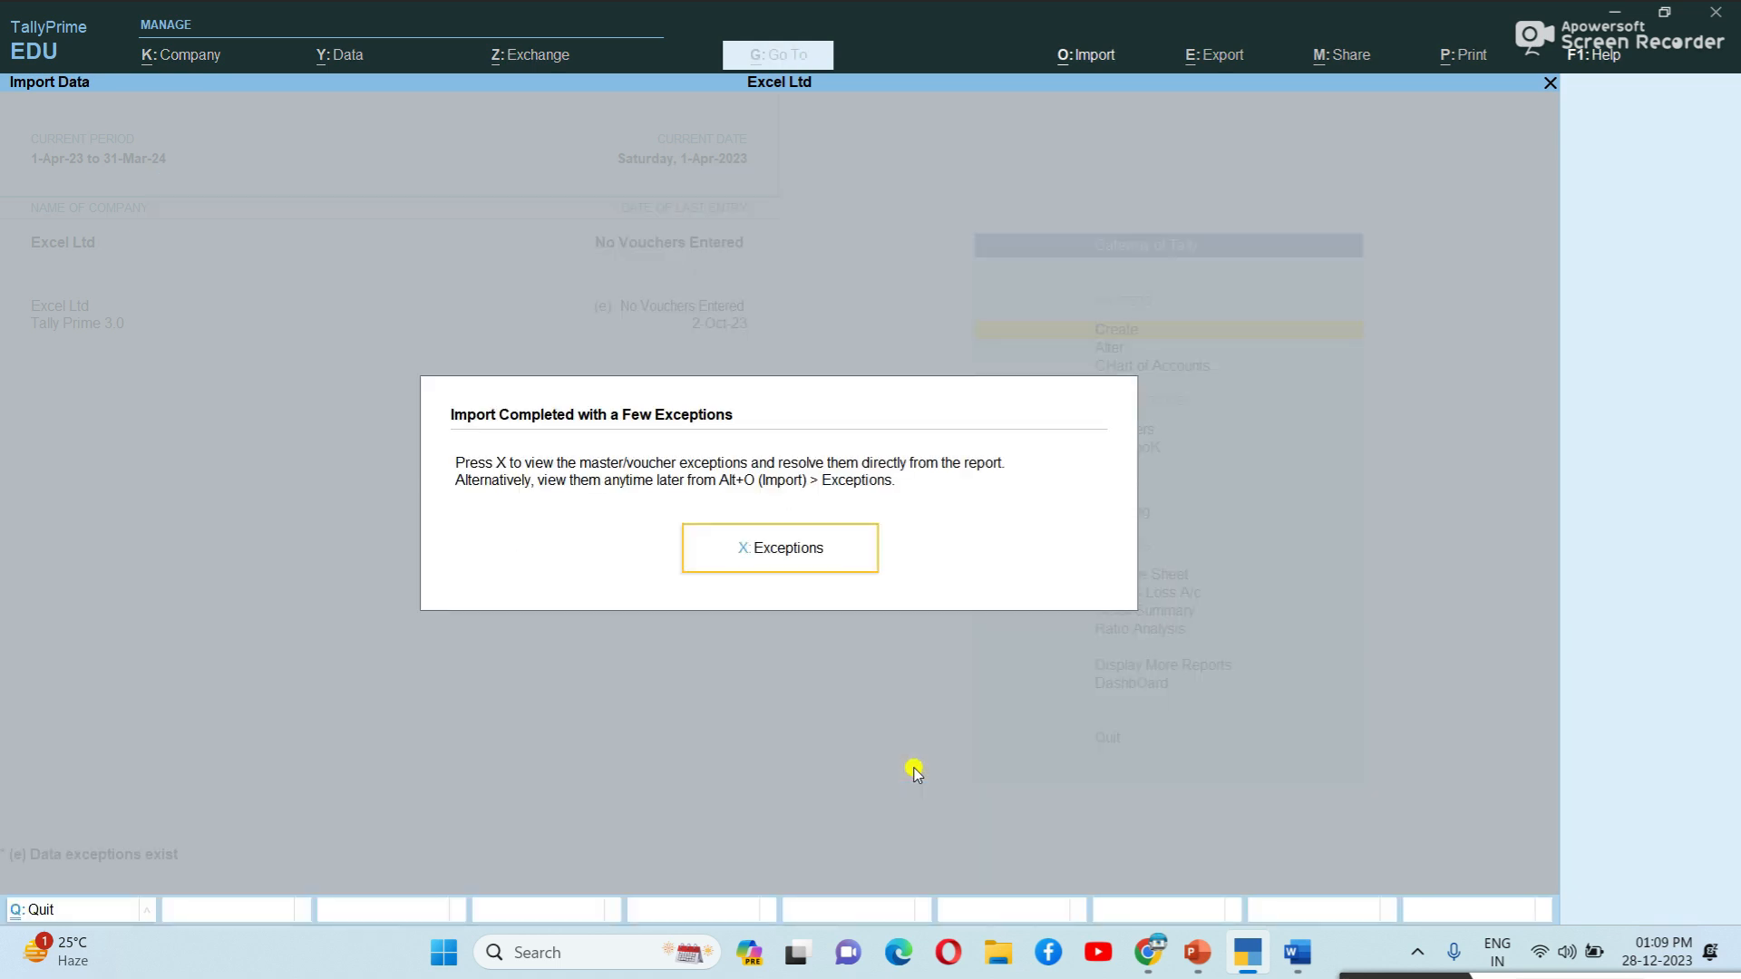
click(787, 554)
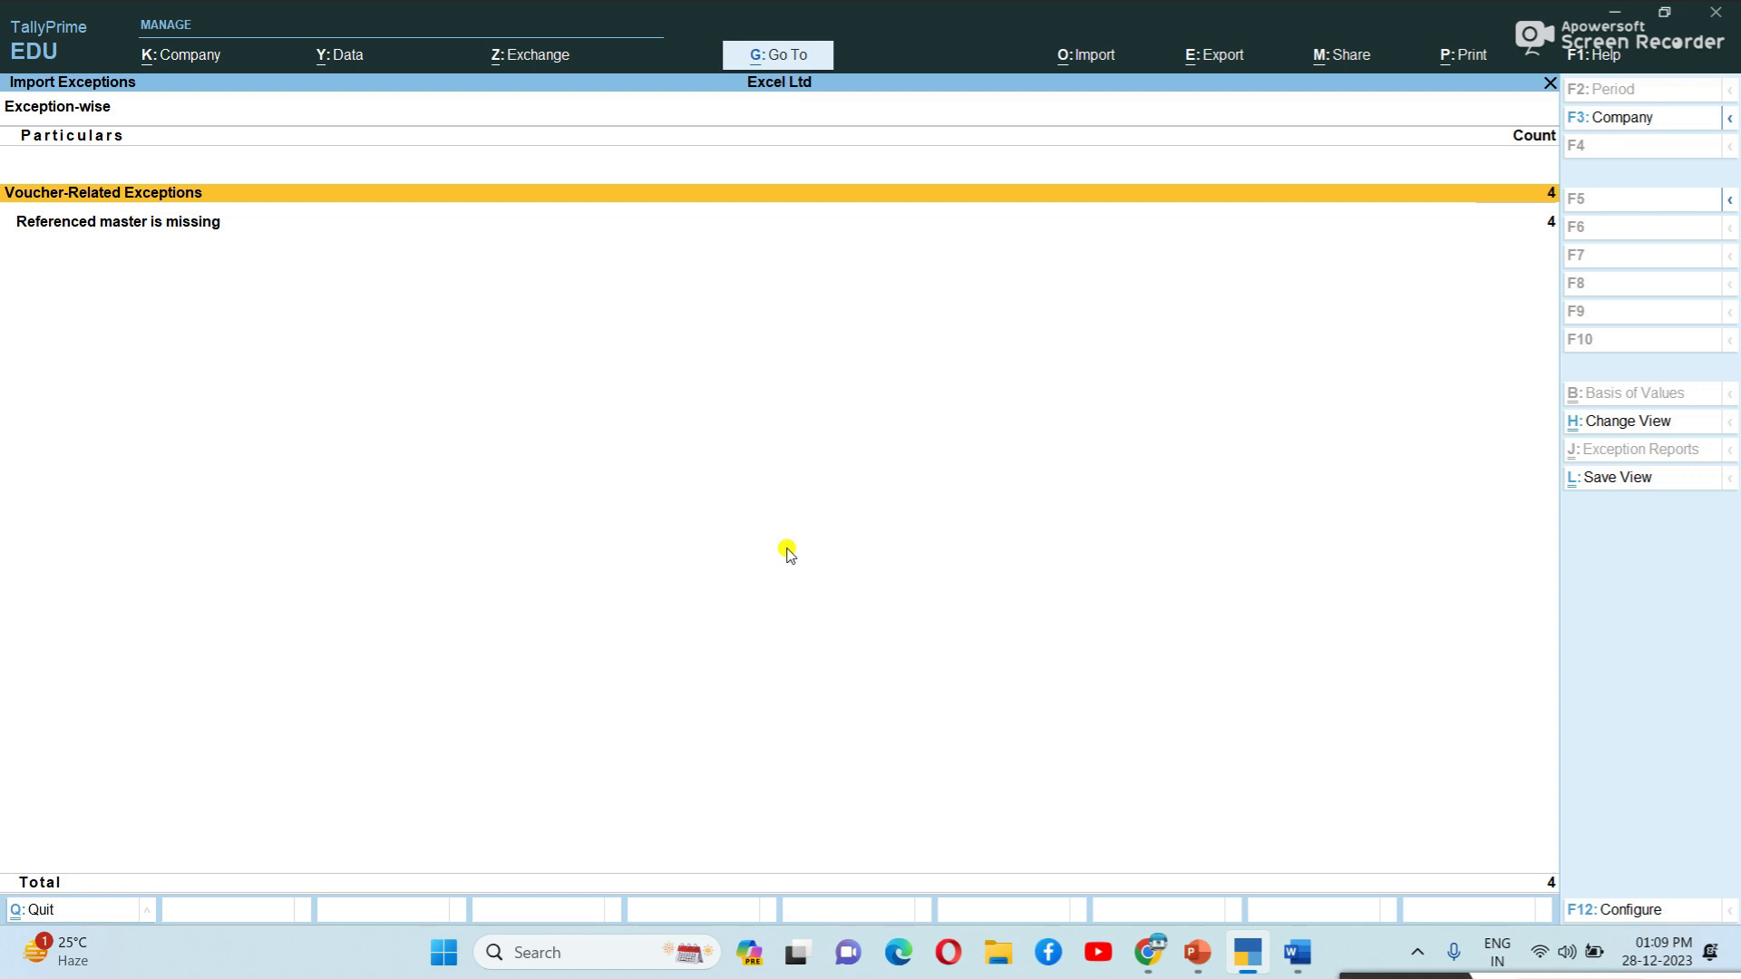
key(Down)
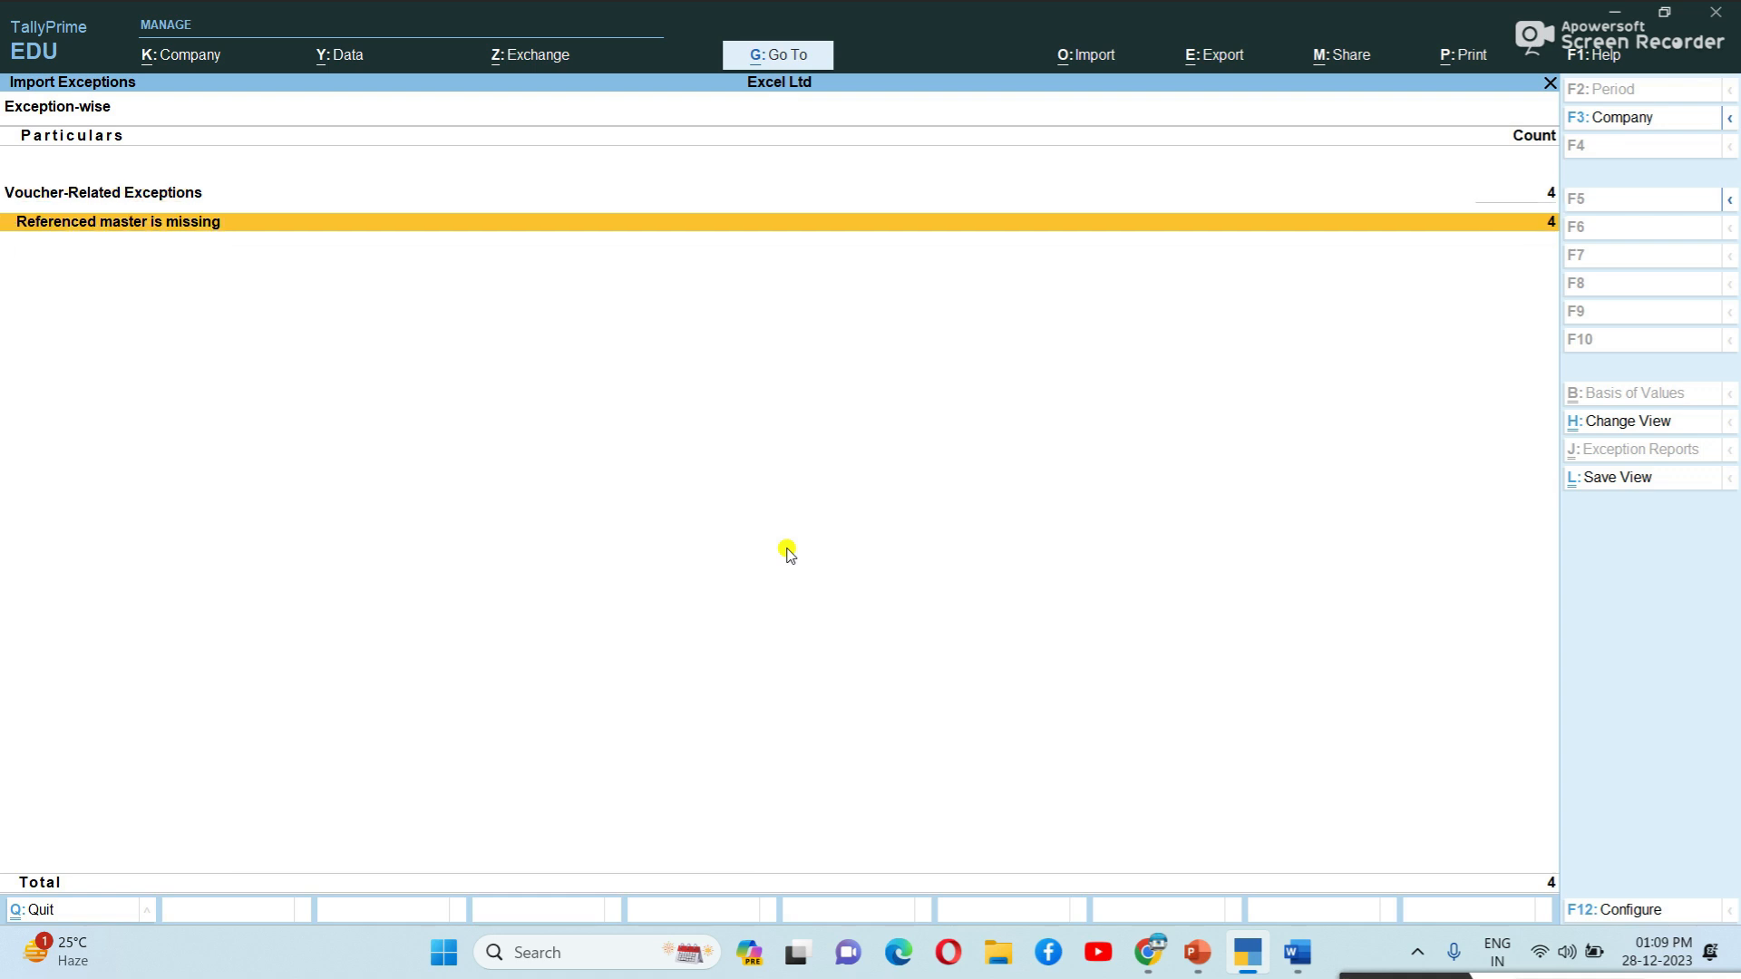
key(Up)
key(Down)
key(Return)
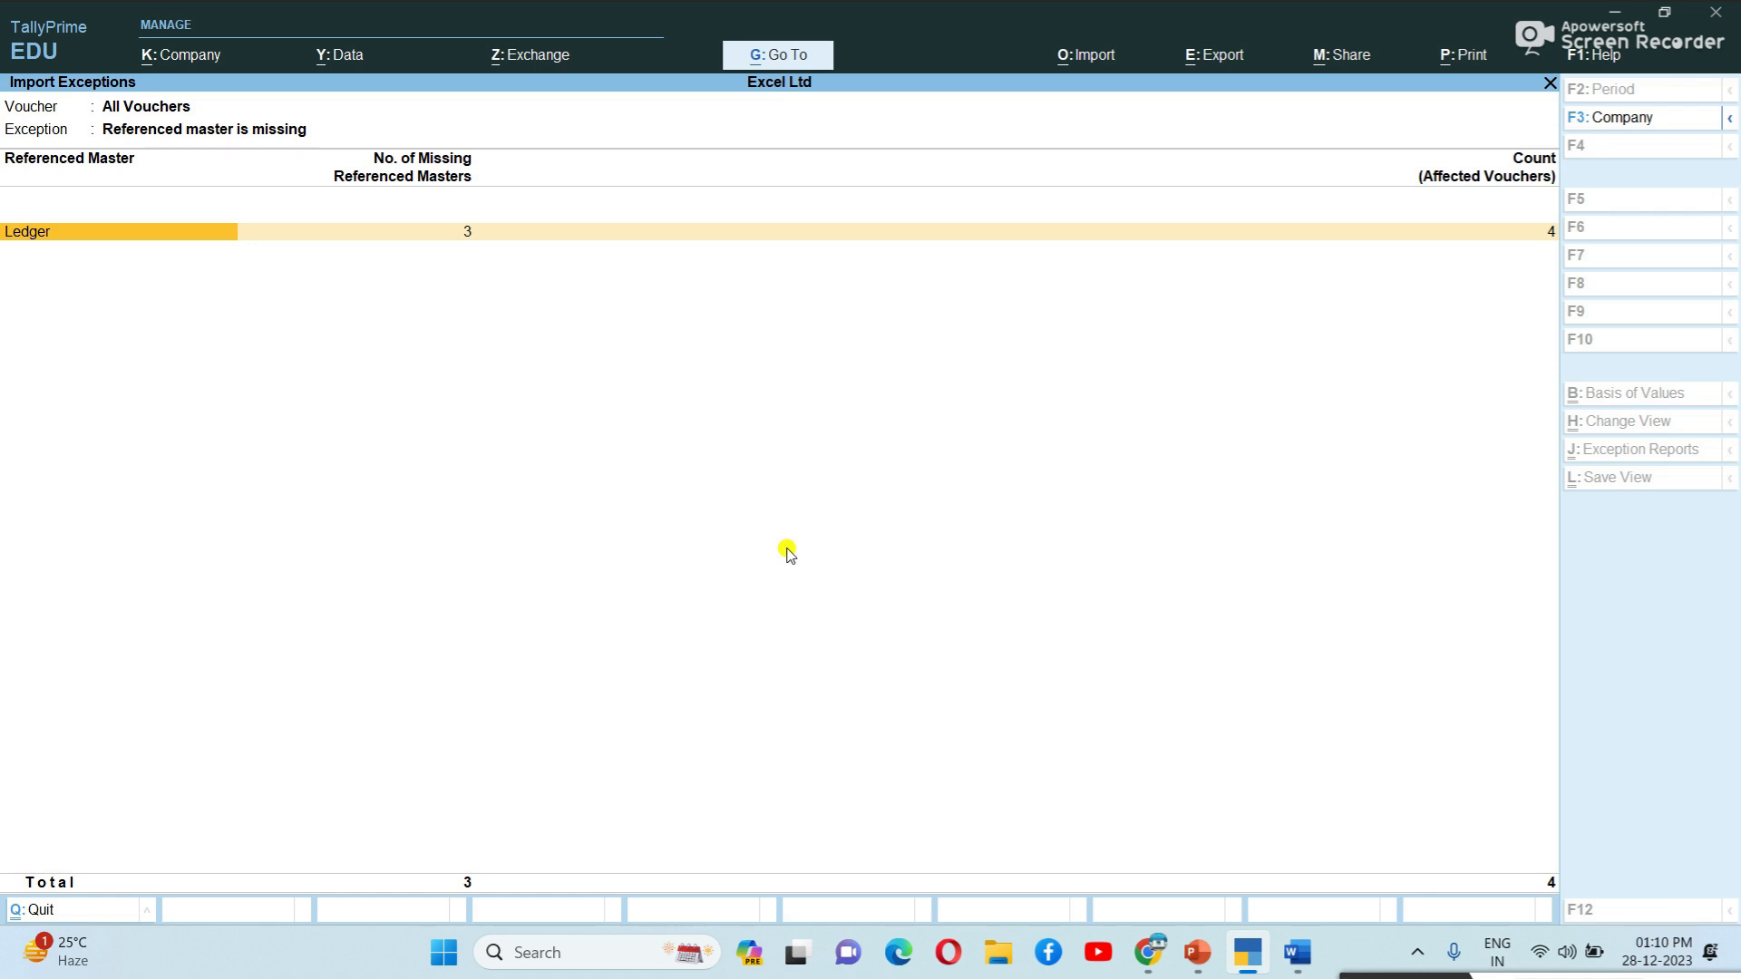
key(Return)
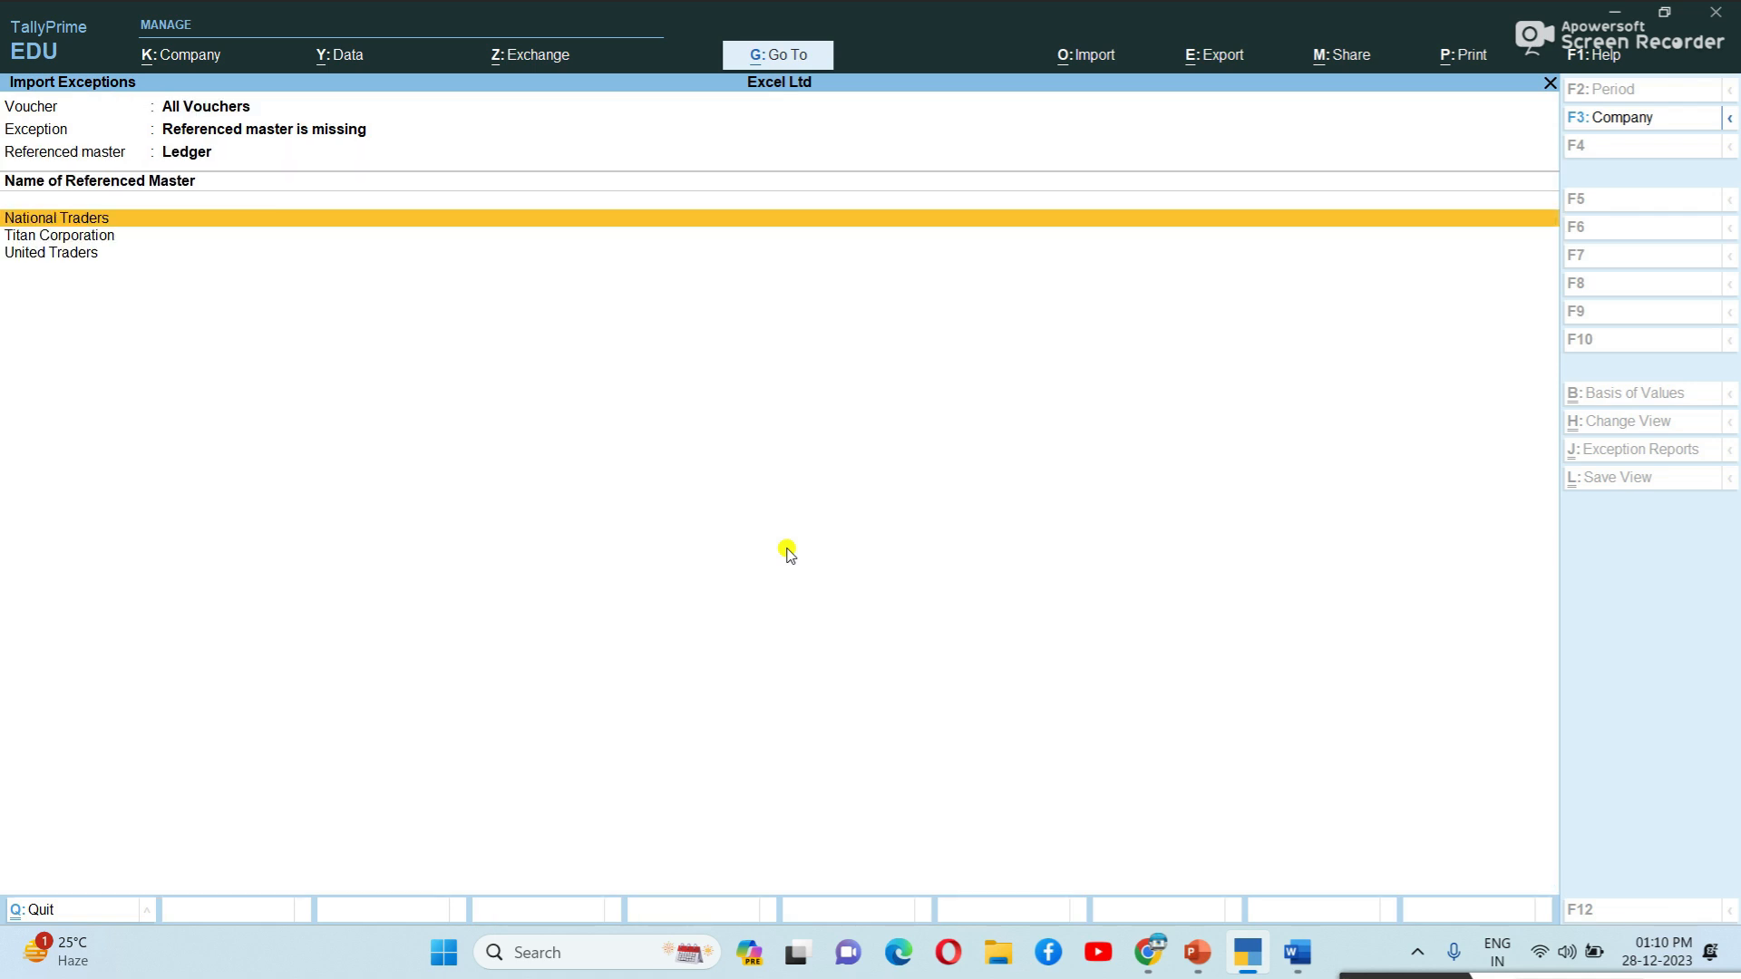
Create the National Traders ledger under Sundry Debtors with Regular GST registration.
key(Return)
key(Return)
key(Return)
text(Su)
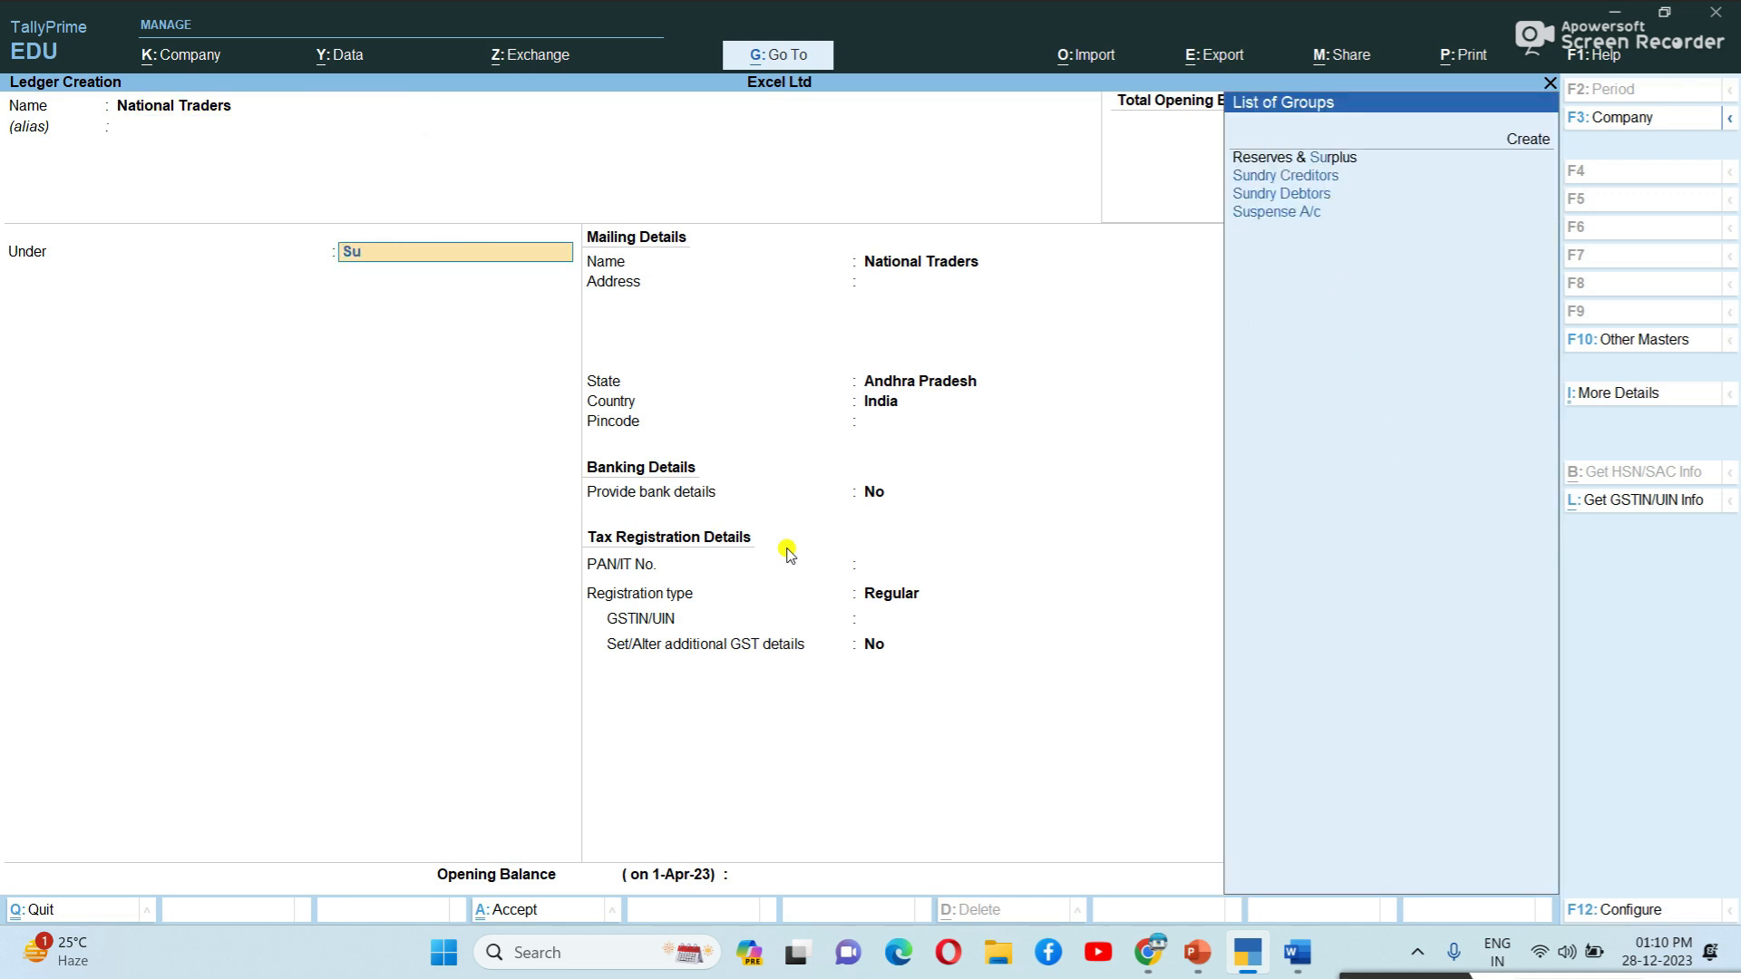
key(Down)
key(Down)
key(Return)
key(Return)
key(Return)
key(Return)
key(Return)
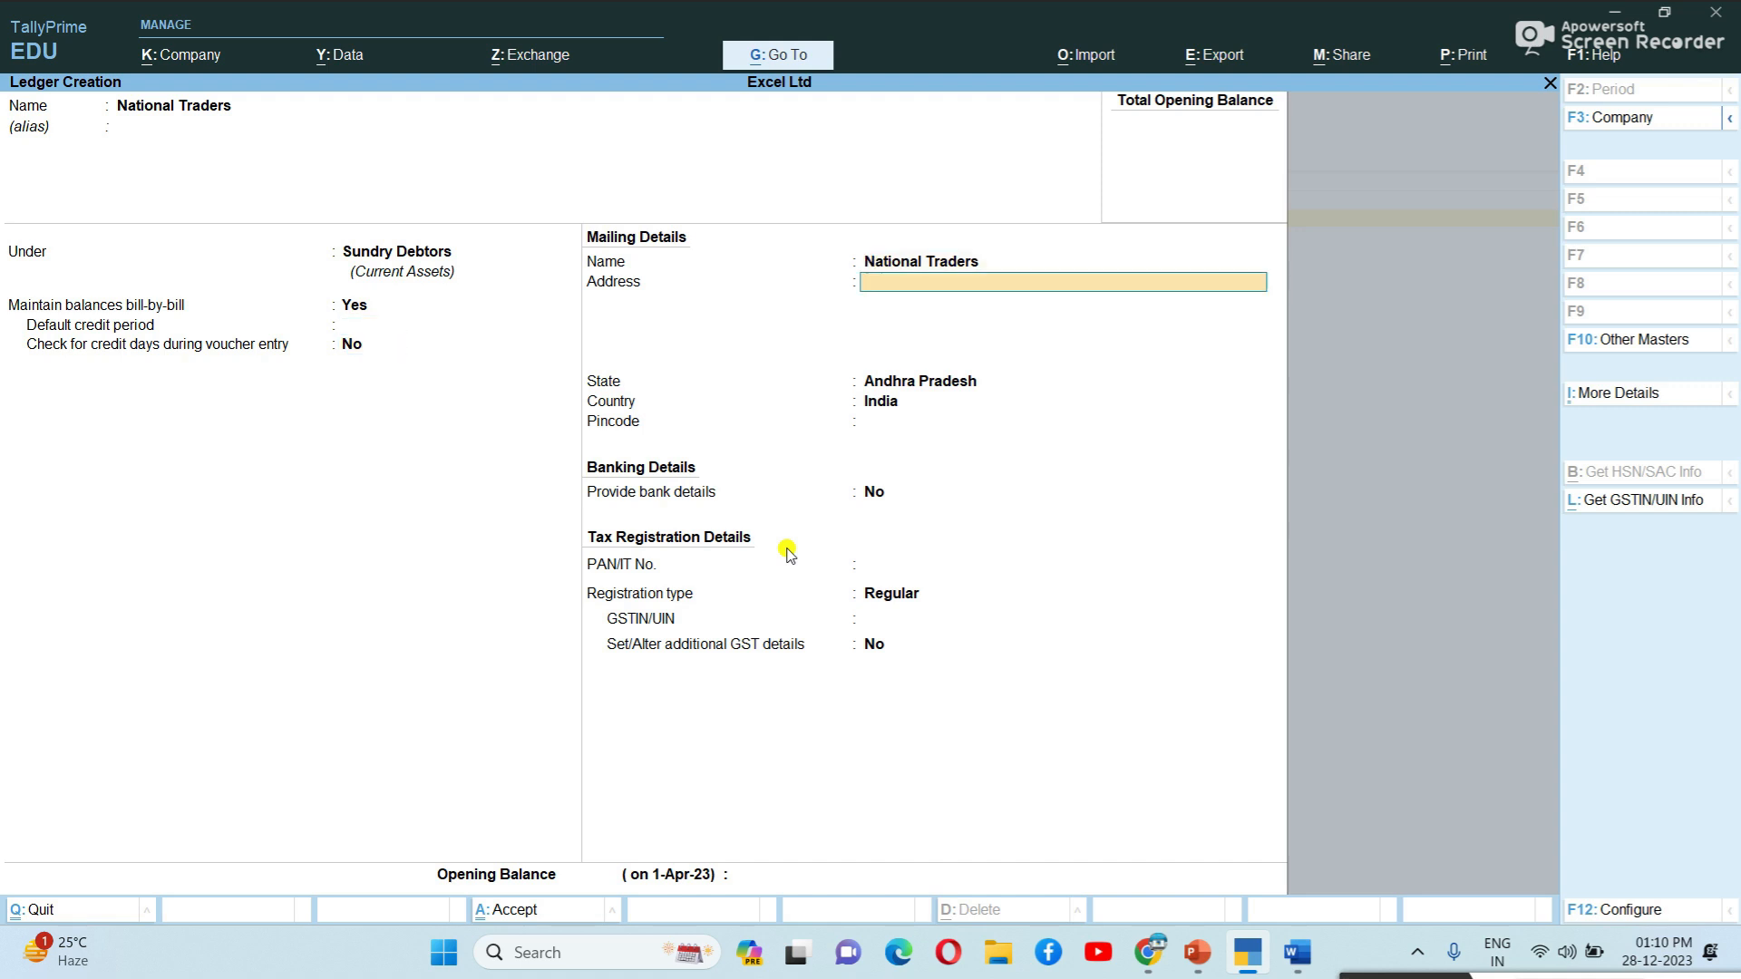
key(Return)
key(Return)
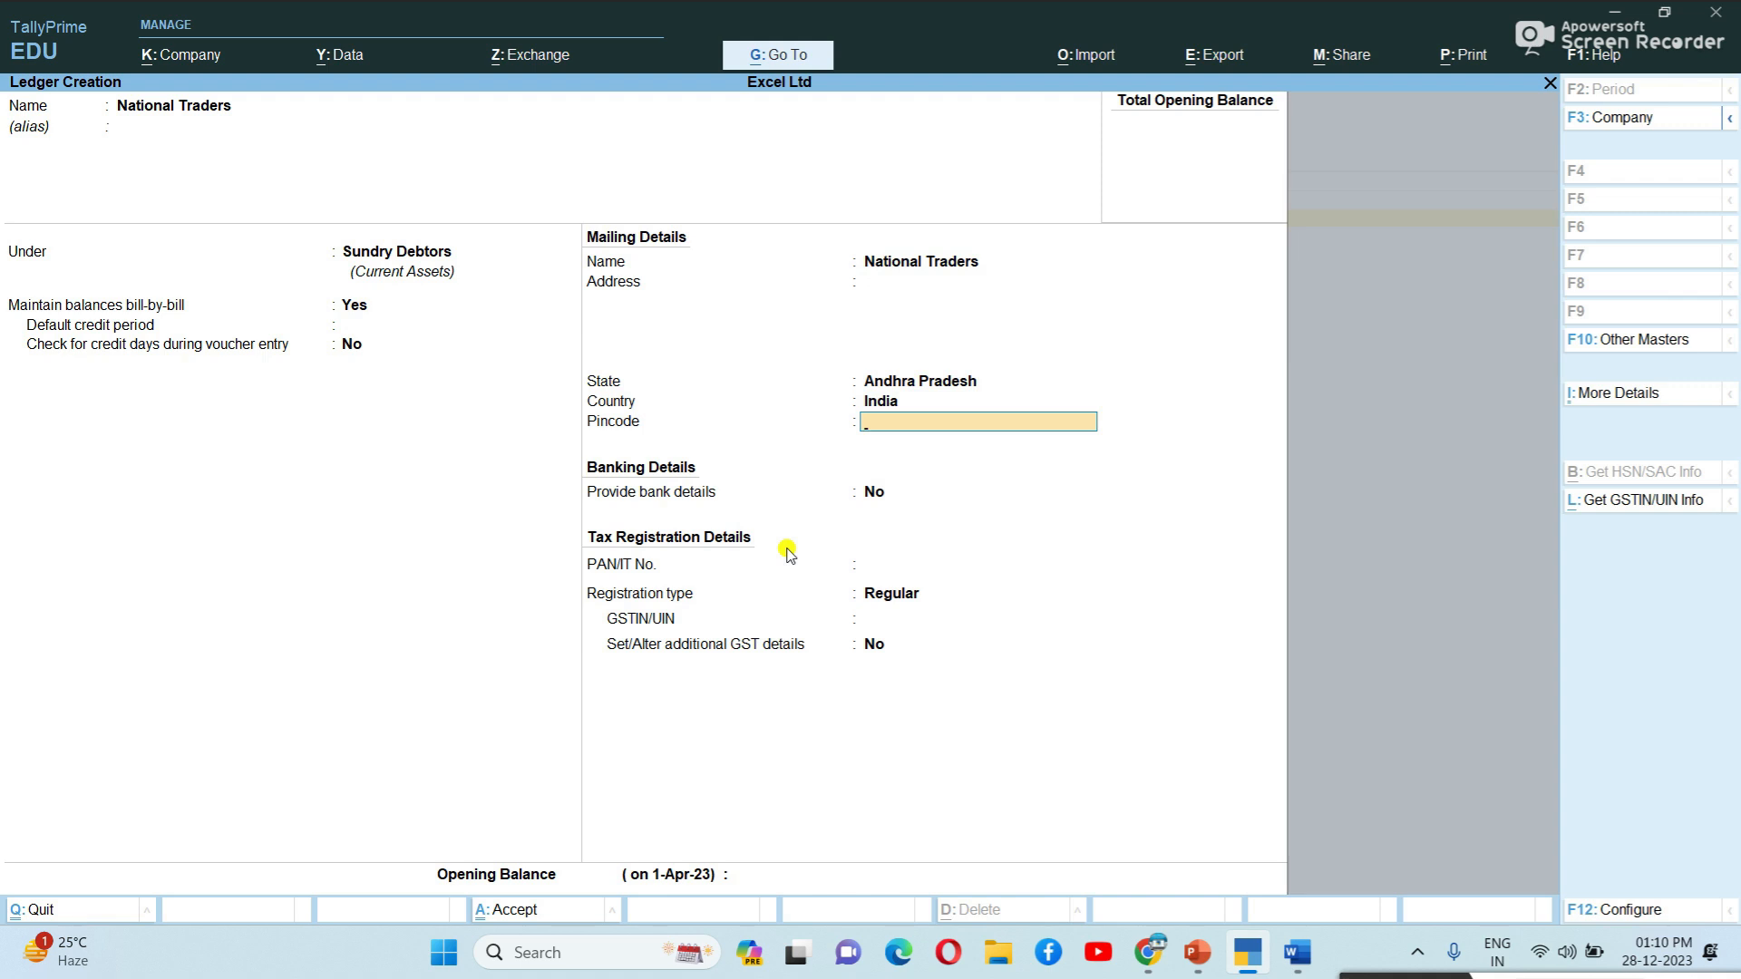
key(Return)
key(Return)
key(Return)
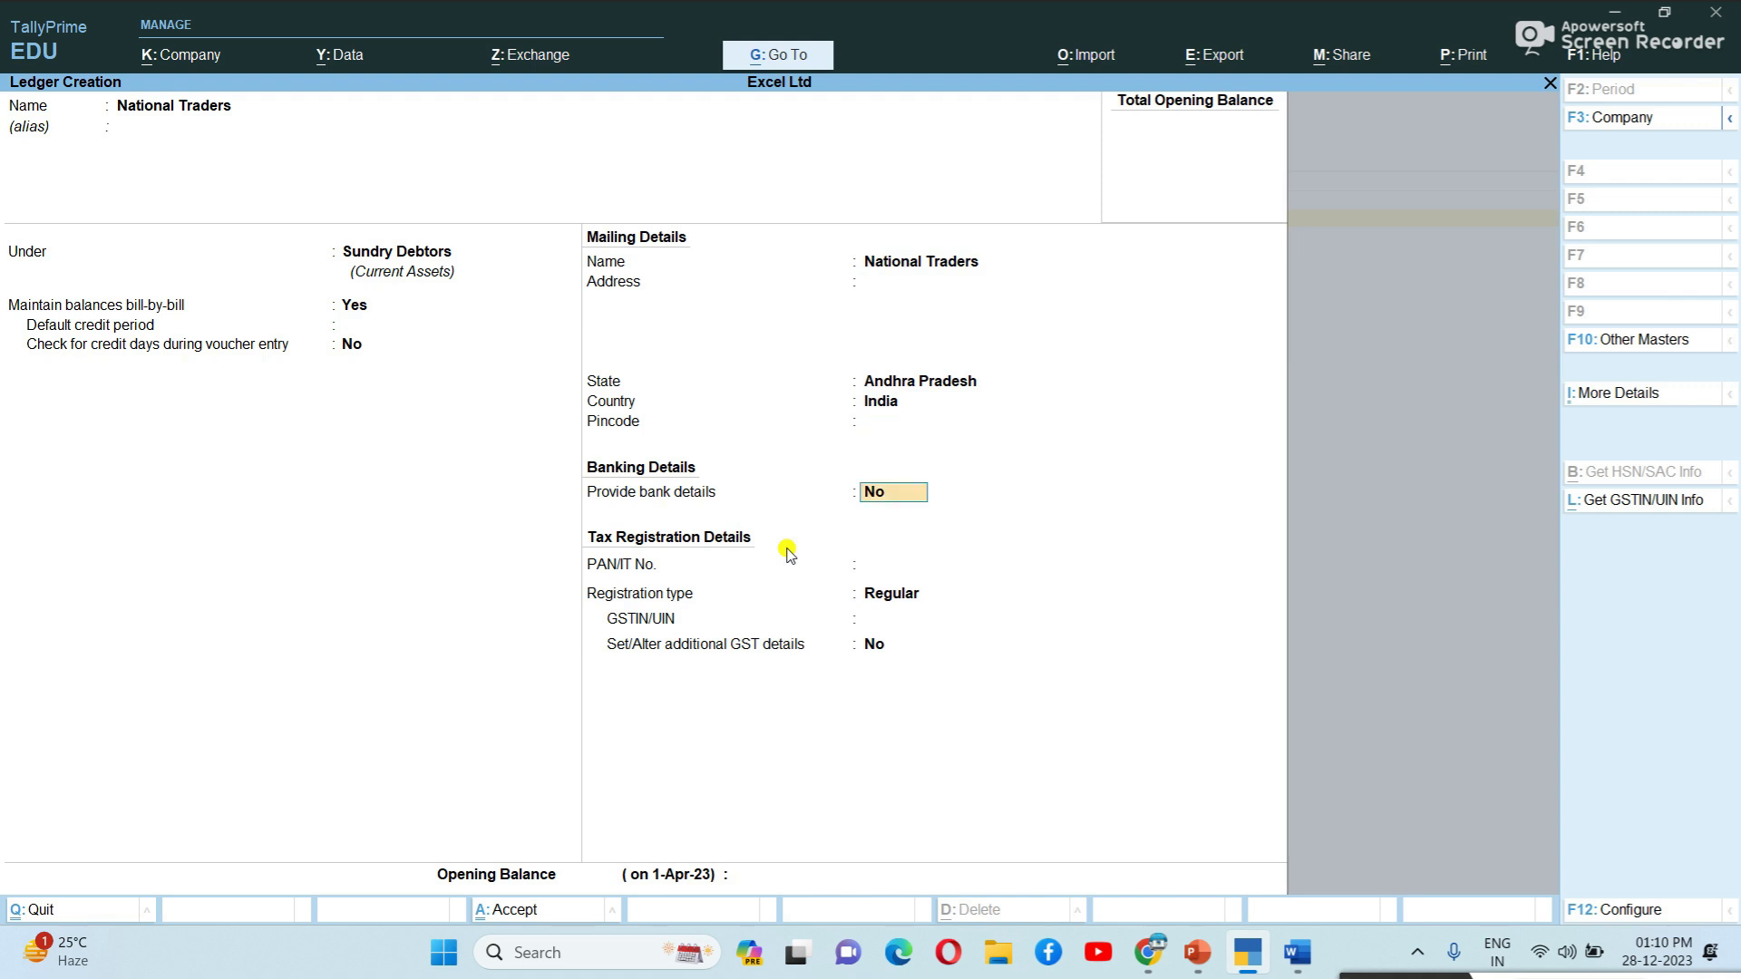
key(Return)
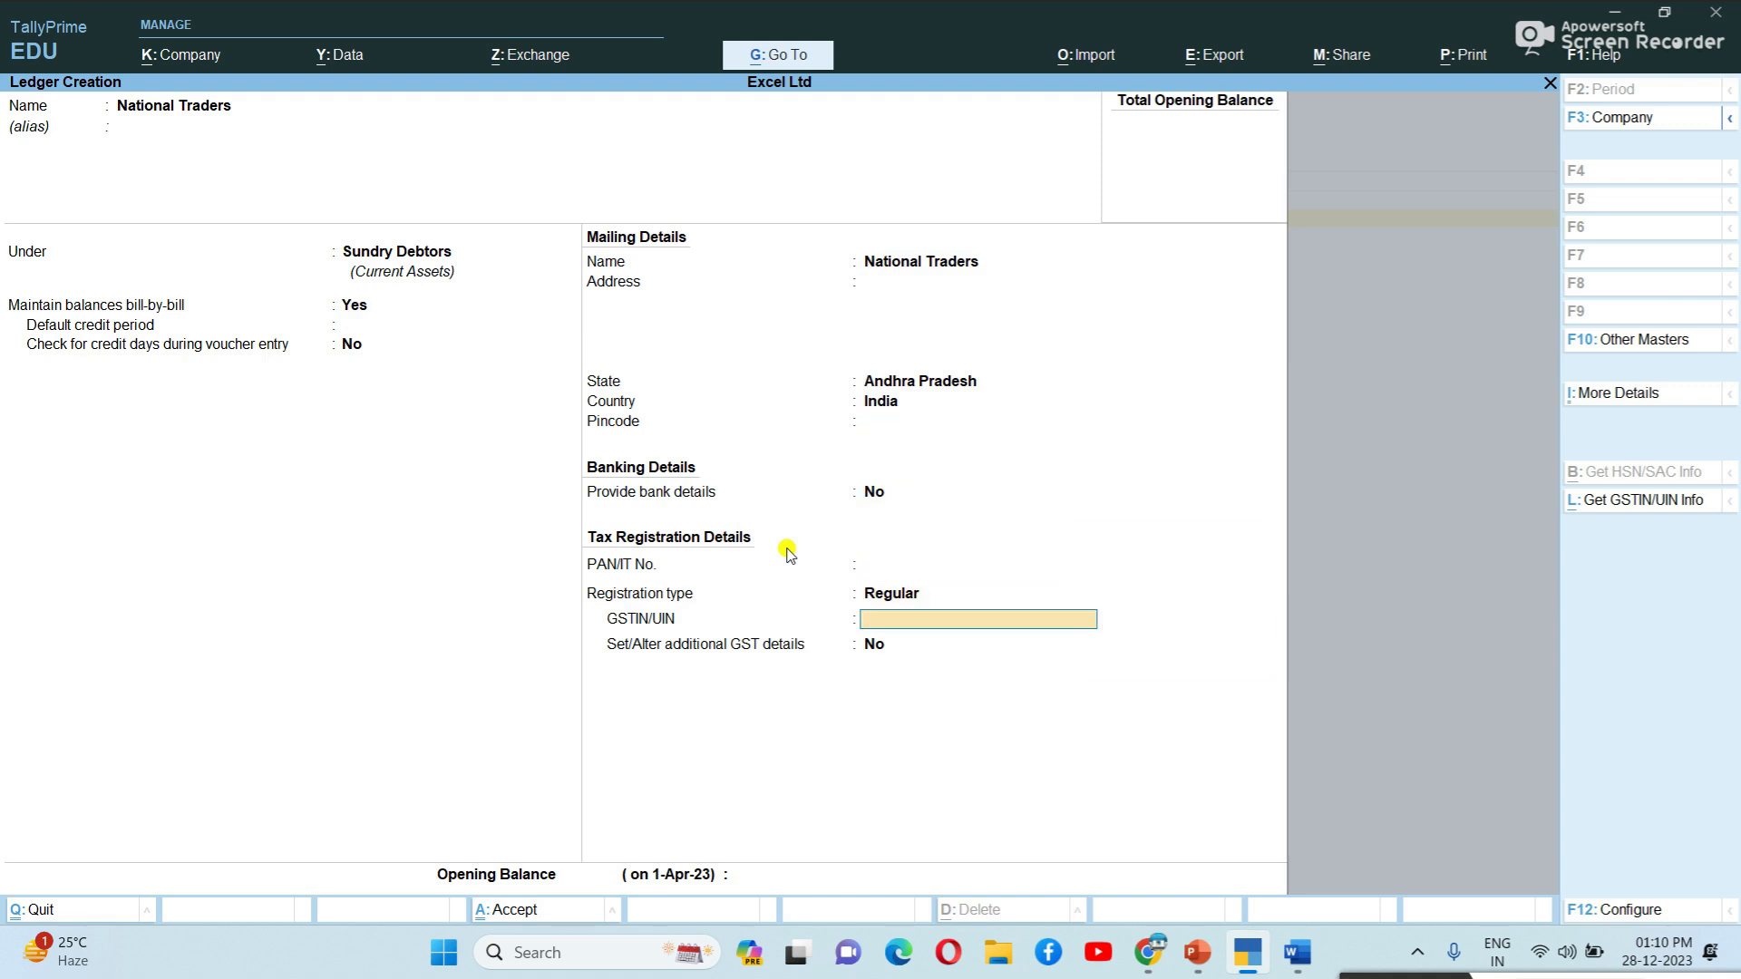
key(Return)
key(Return)
key(Return)
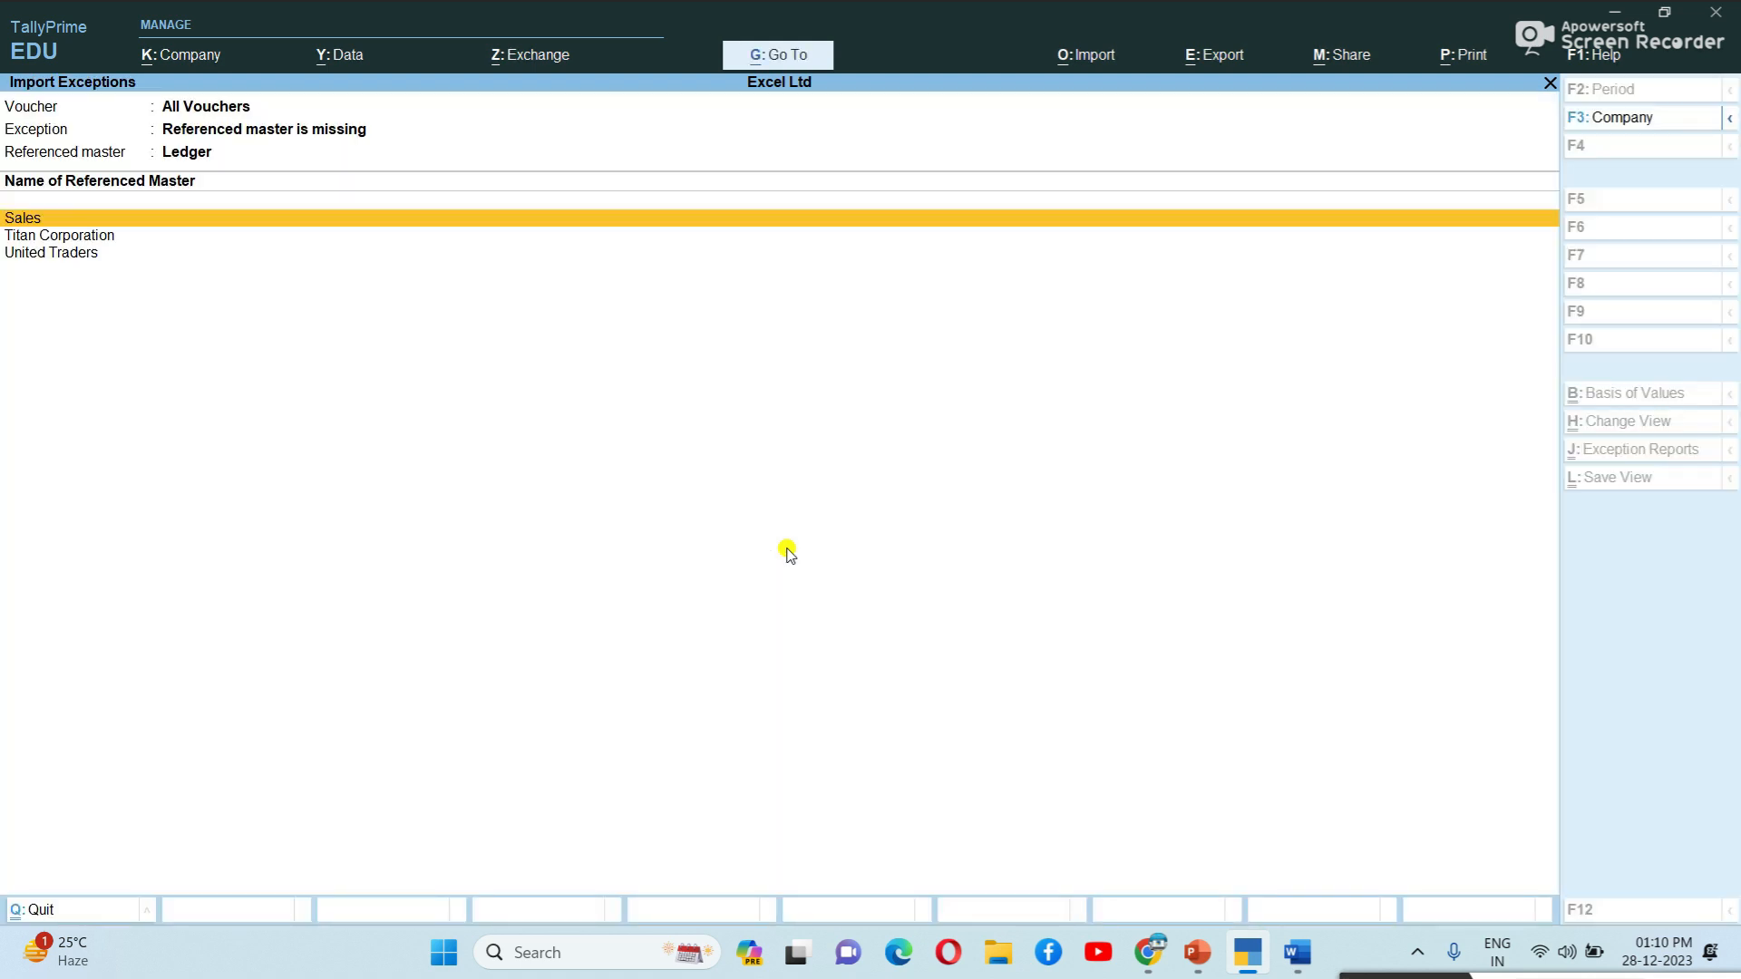
Create the Sales ledger under Sales Accounts with type of supply Goods.
key(Return)
key(Return)
key(Return)
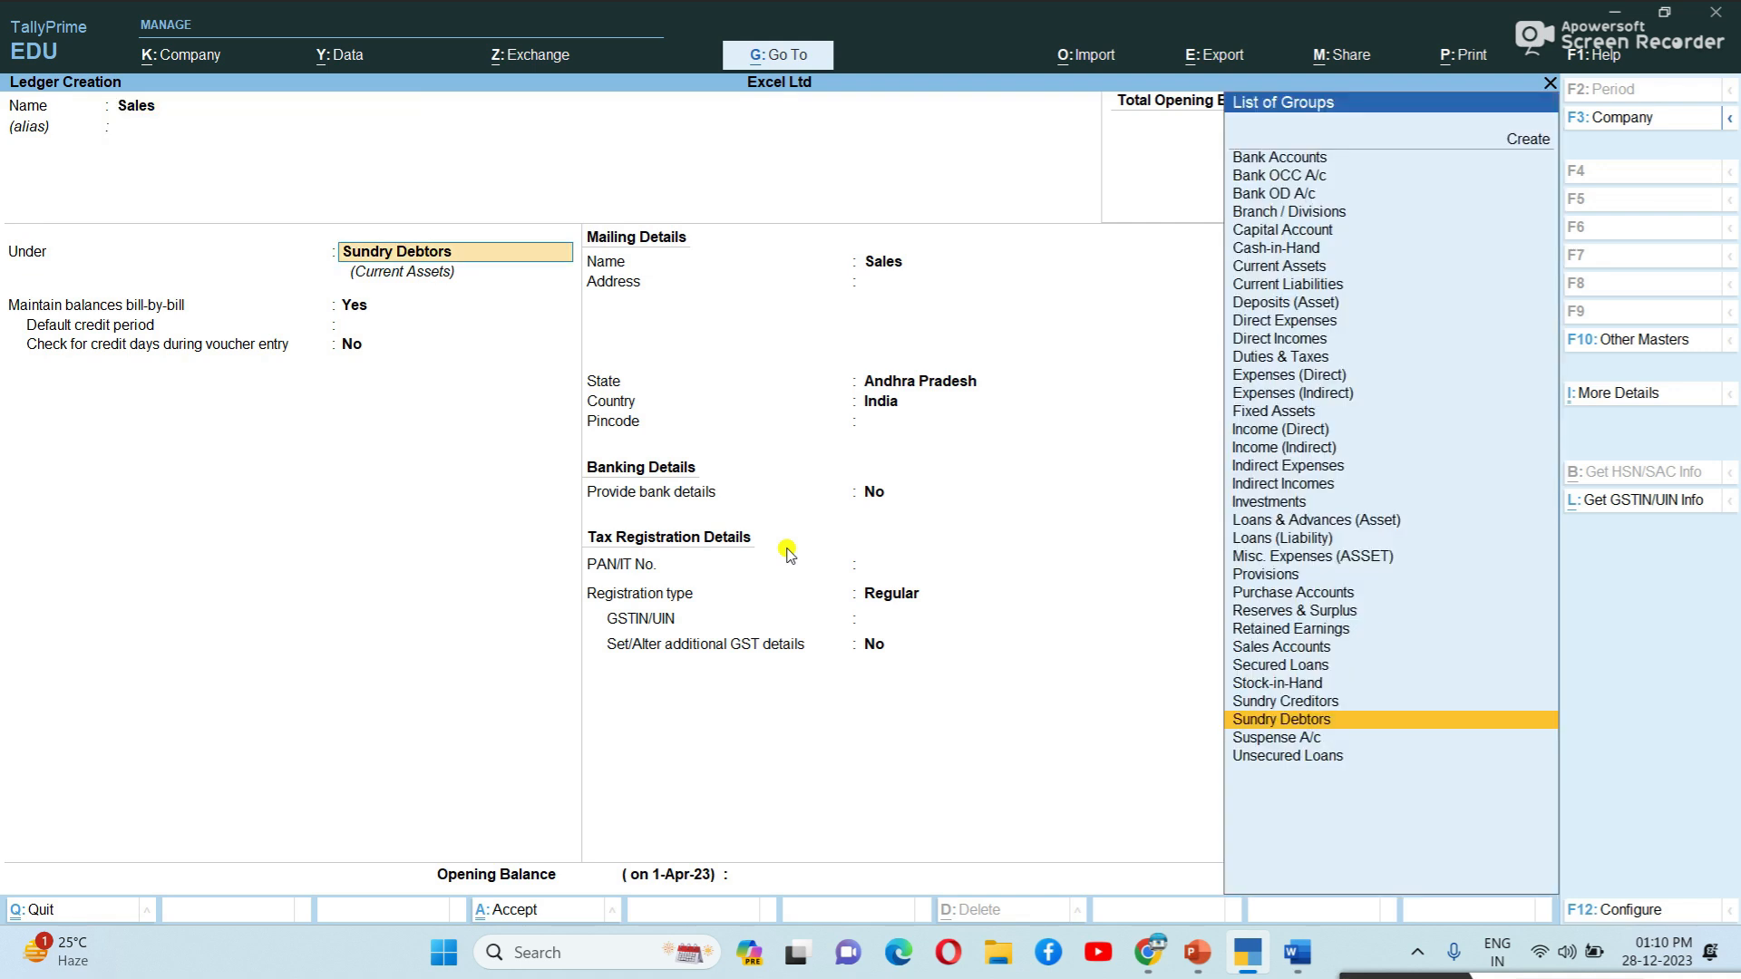
text(Sa)
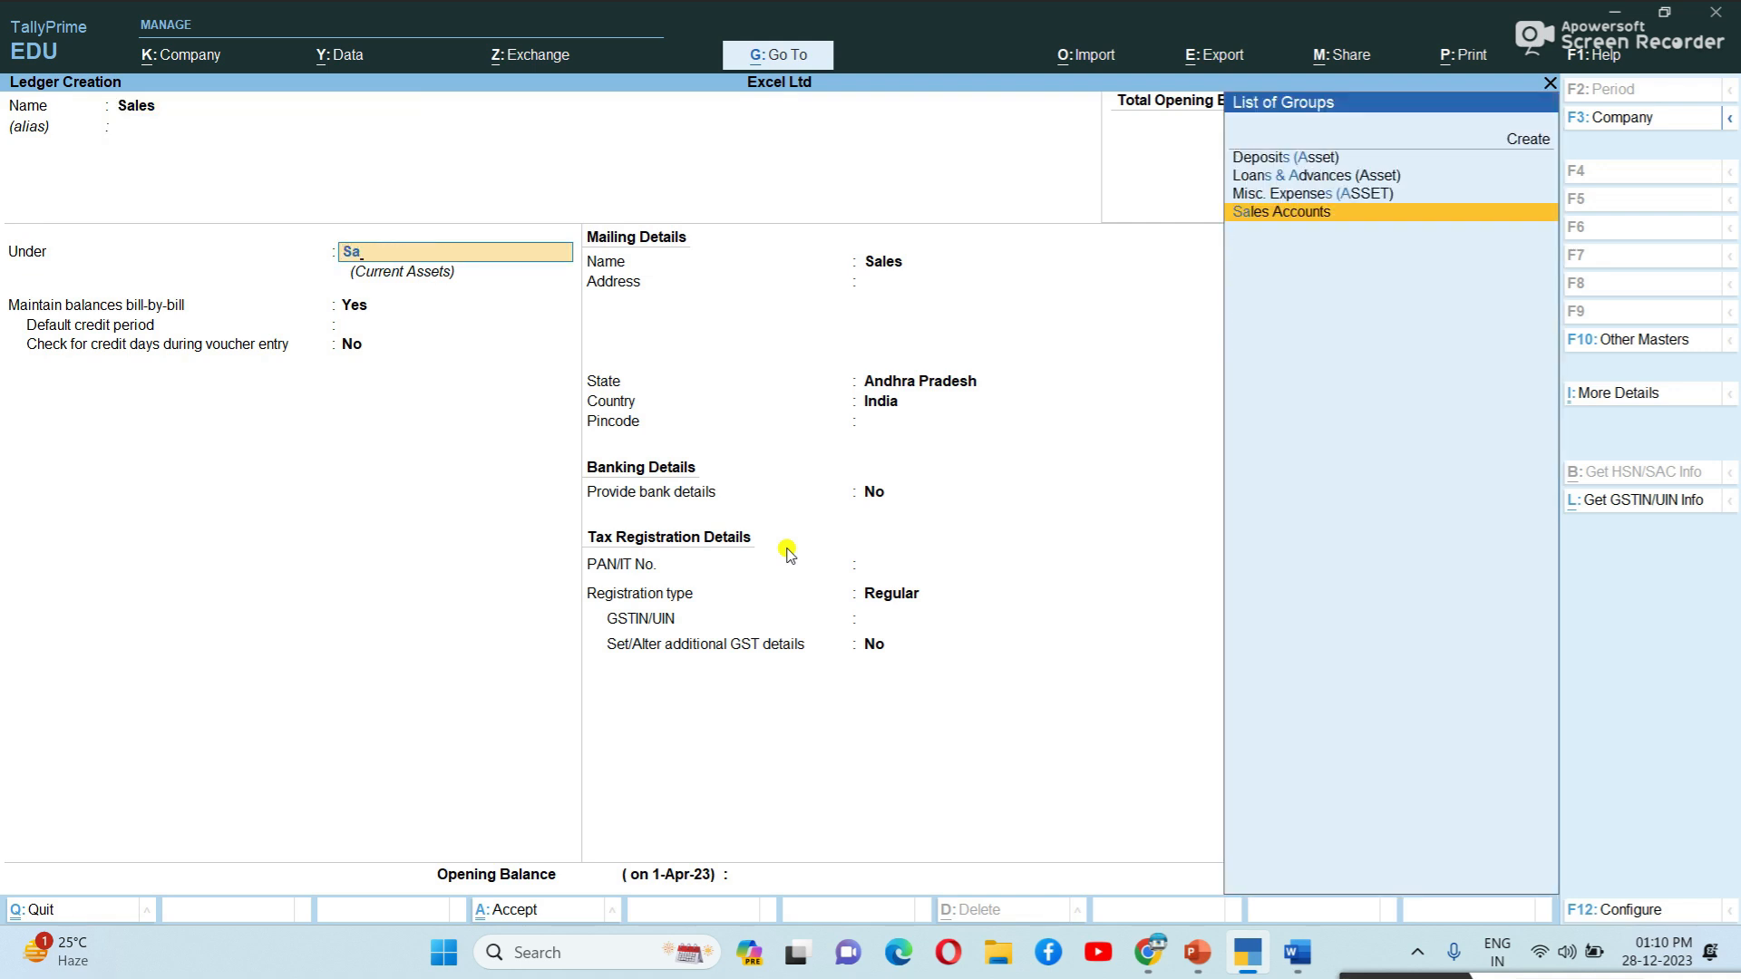
key(Return)
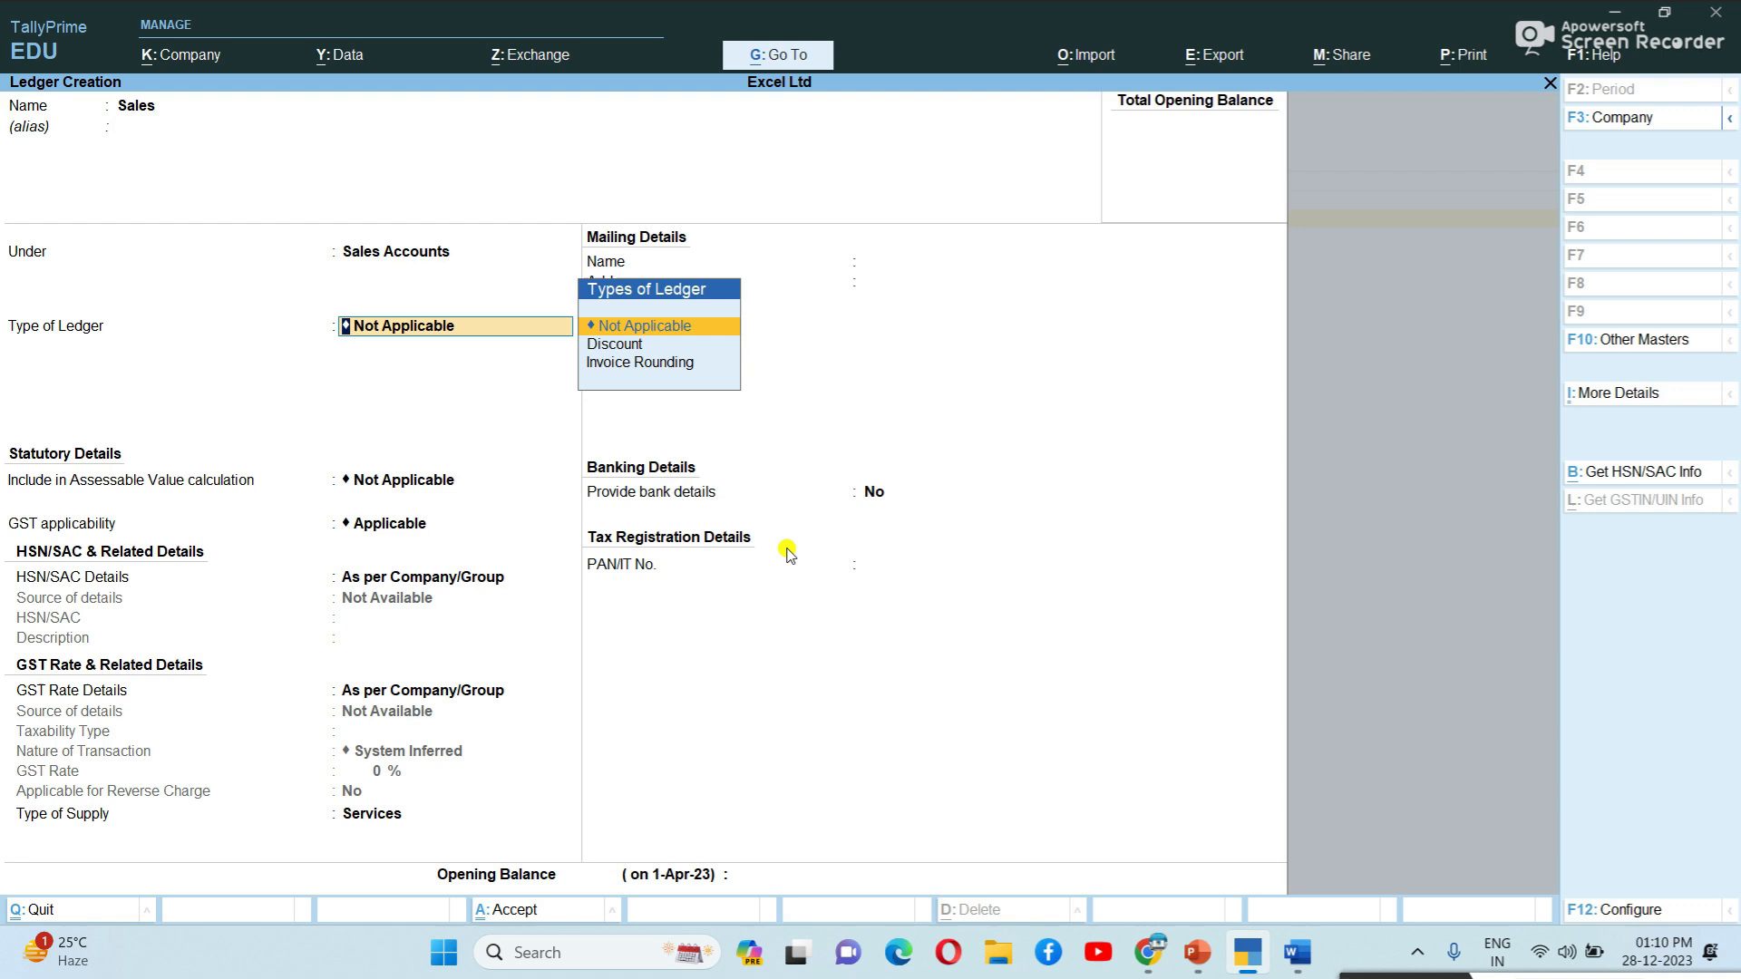
key(Return)
key(Return)
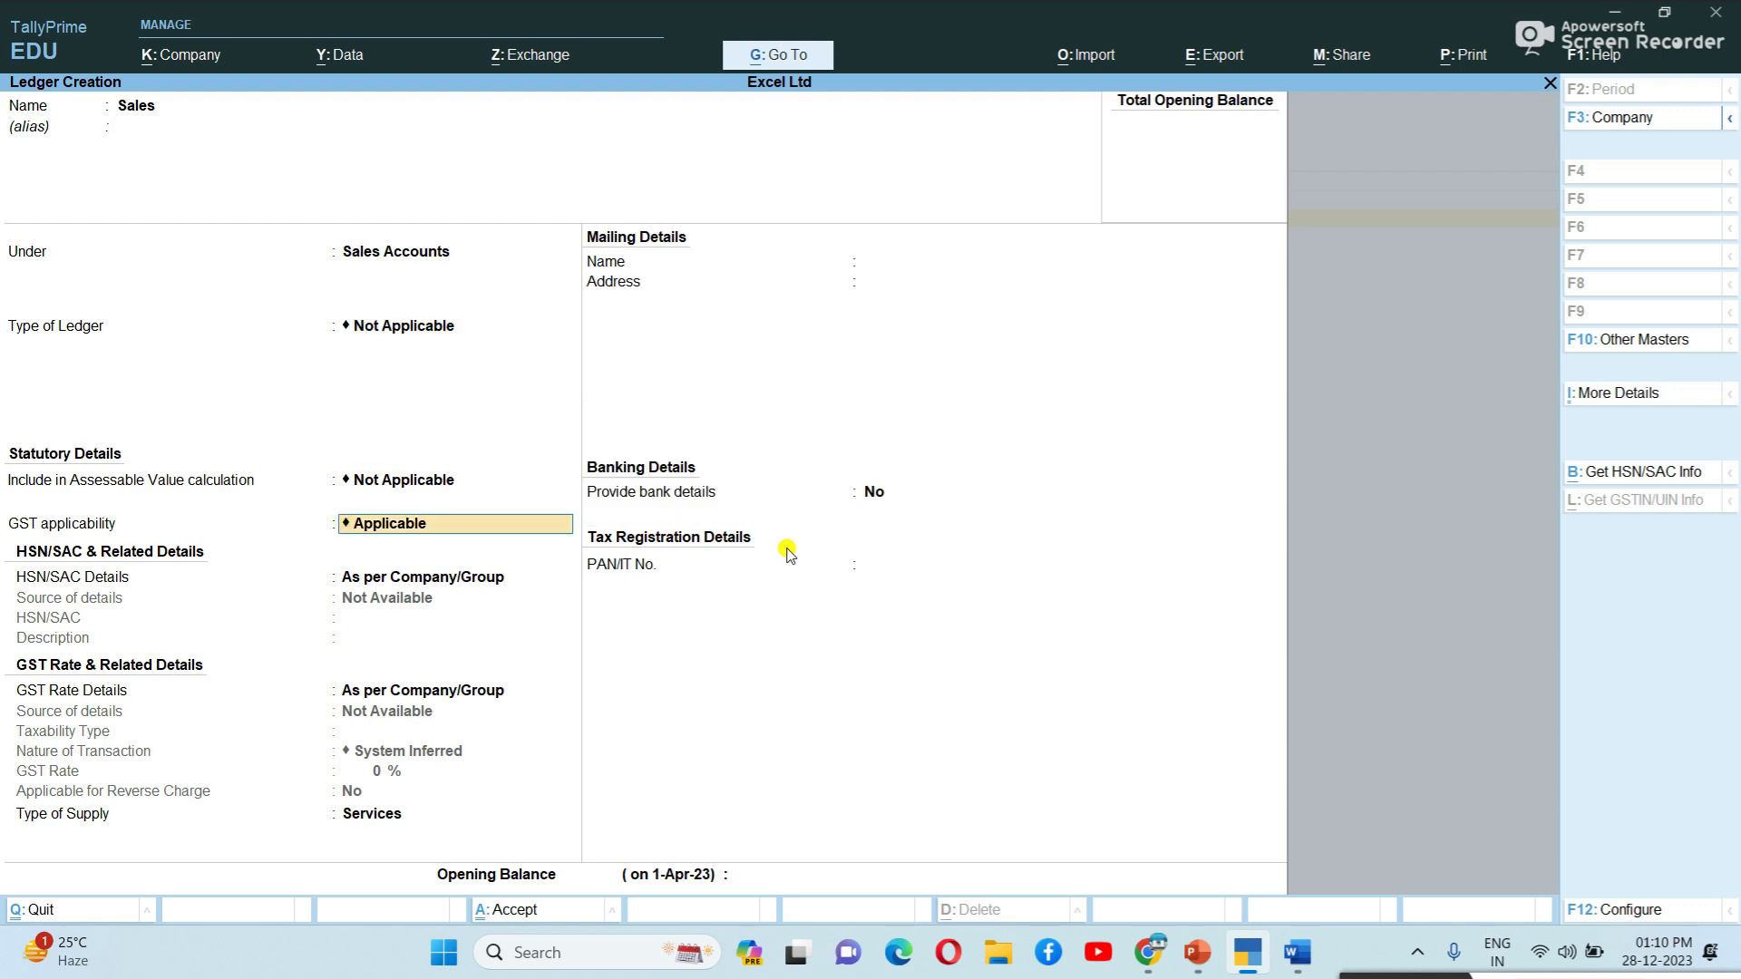
key(Return)
key(Return)
key(Return)
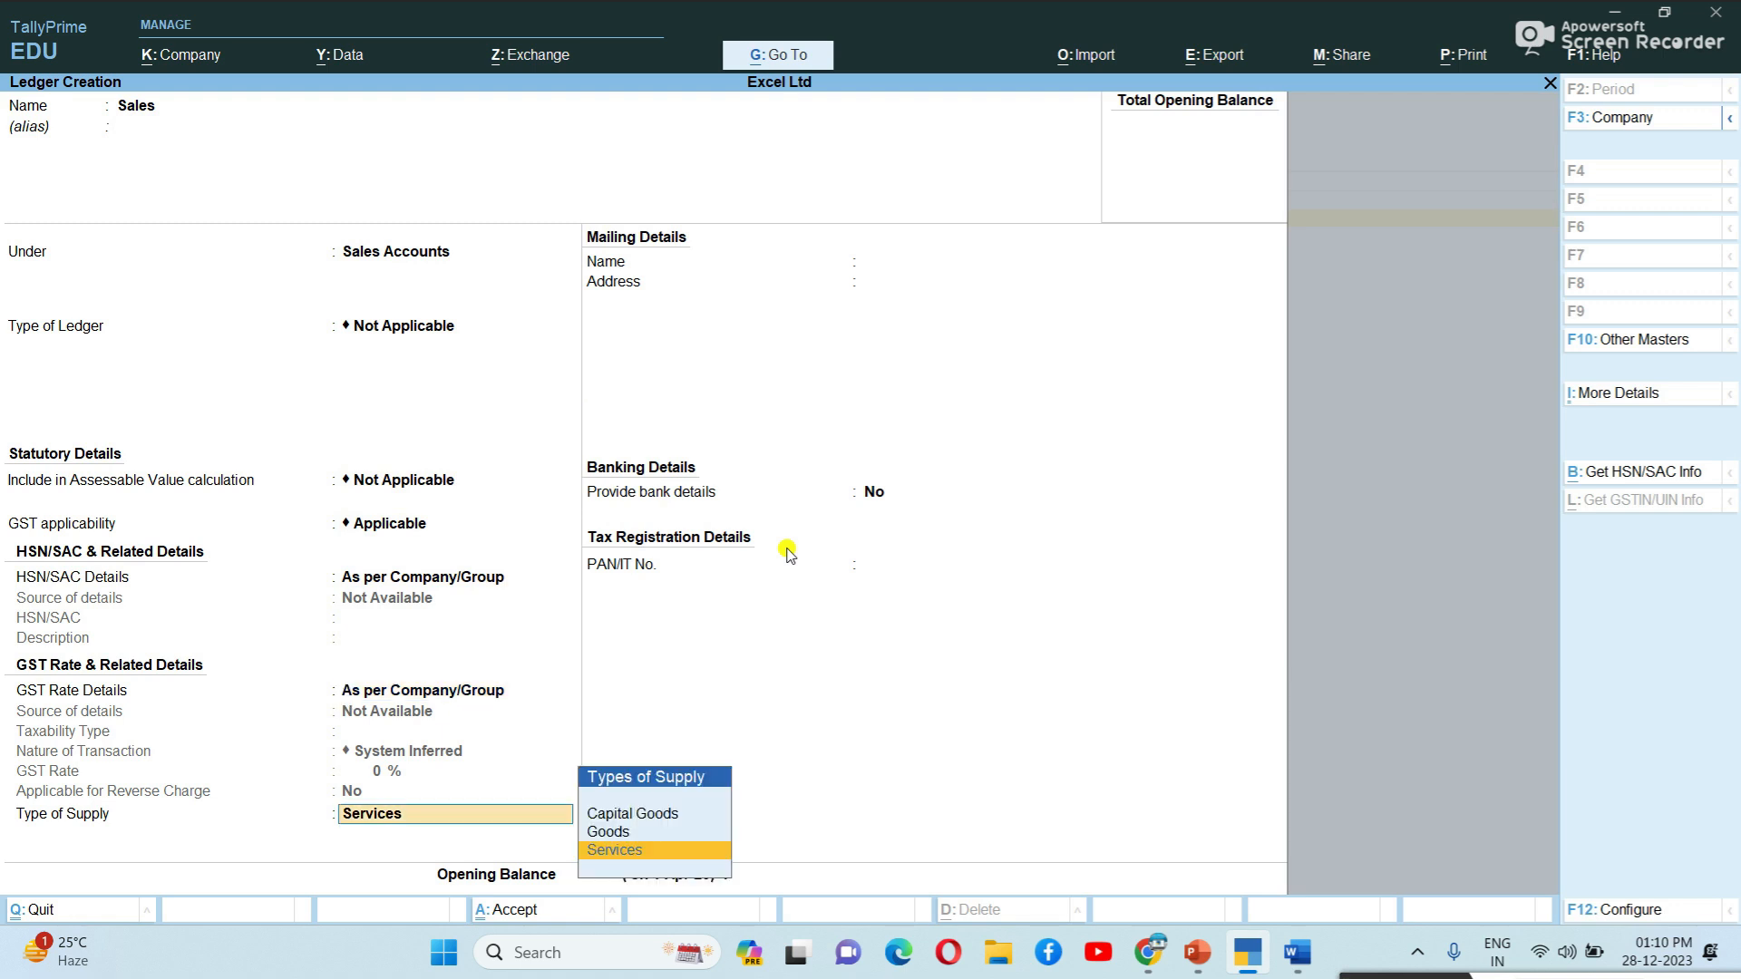
key(Up)
key(Return)
key(Return)
key(Return)
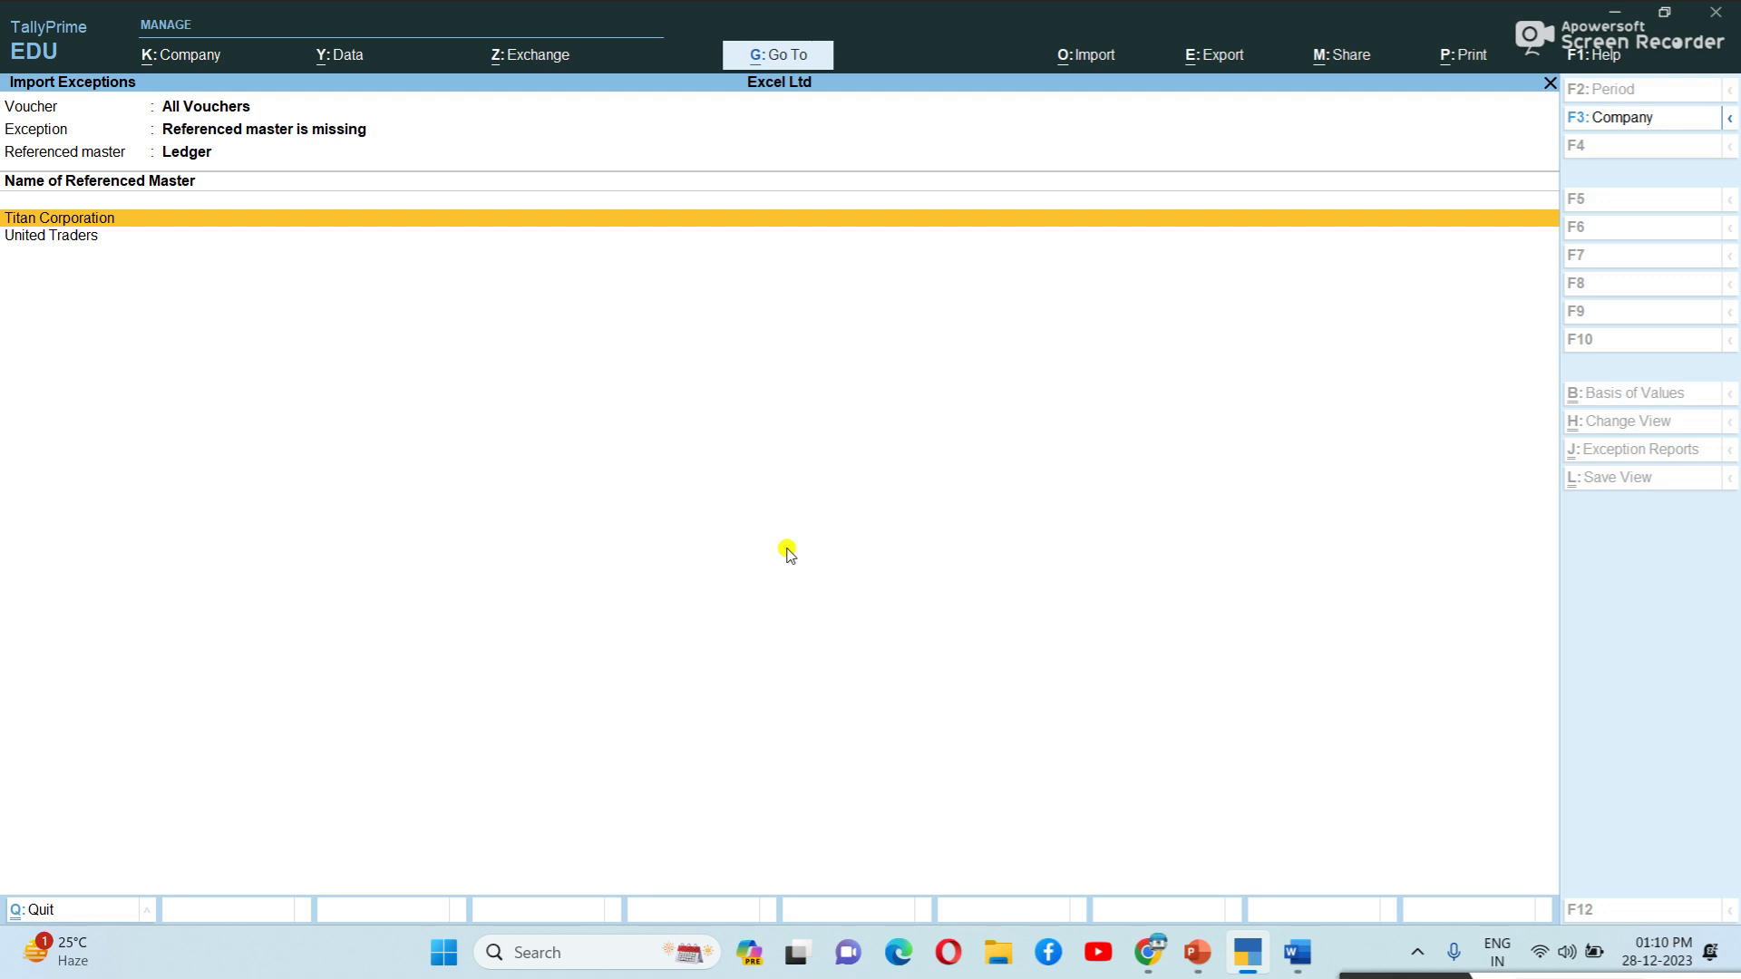
Create the Titan Corporation ledger under Sundry Debtors, Andhra Pradesh, Regular, with GSTIN left blank.
key(Return)
key(Return)
key(Return)
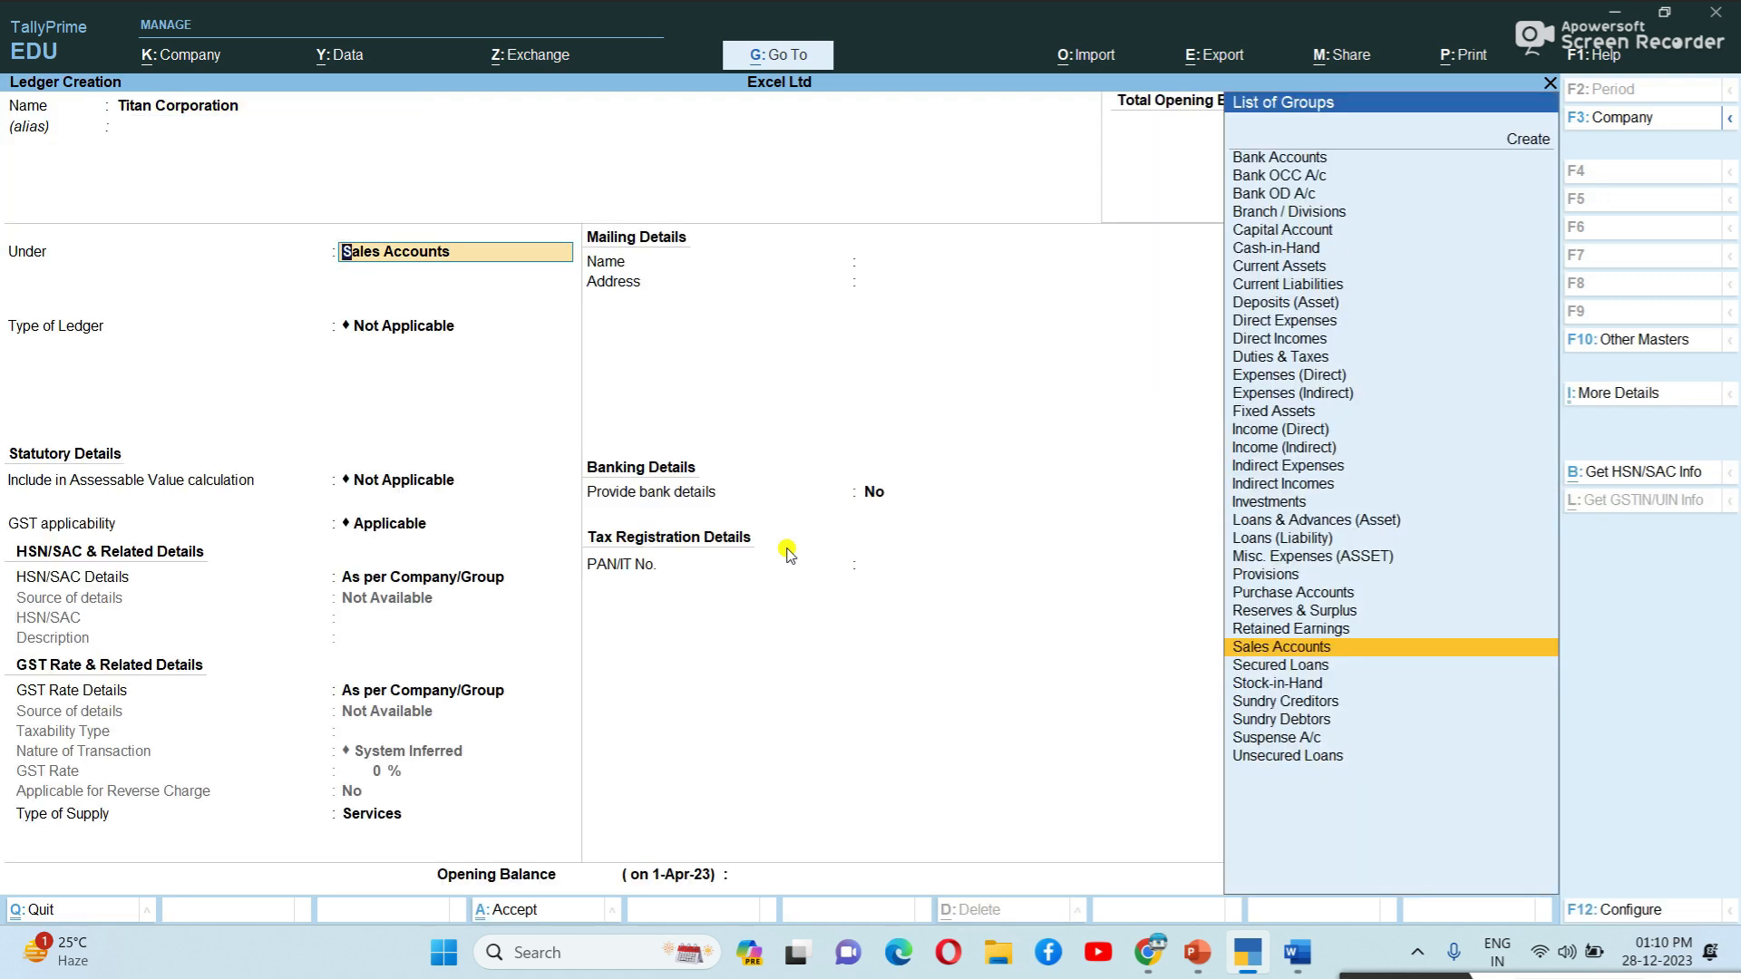
text(S)
key(Down)
key(Down)
key(Down)
key(Down)
key(Return)
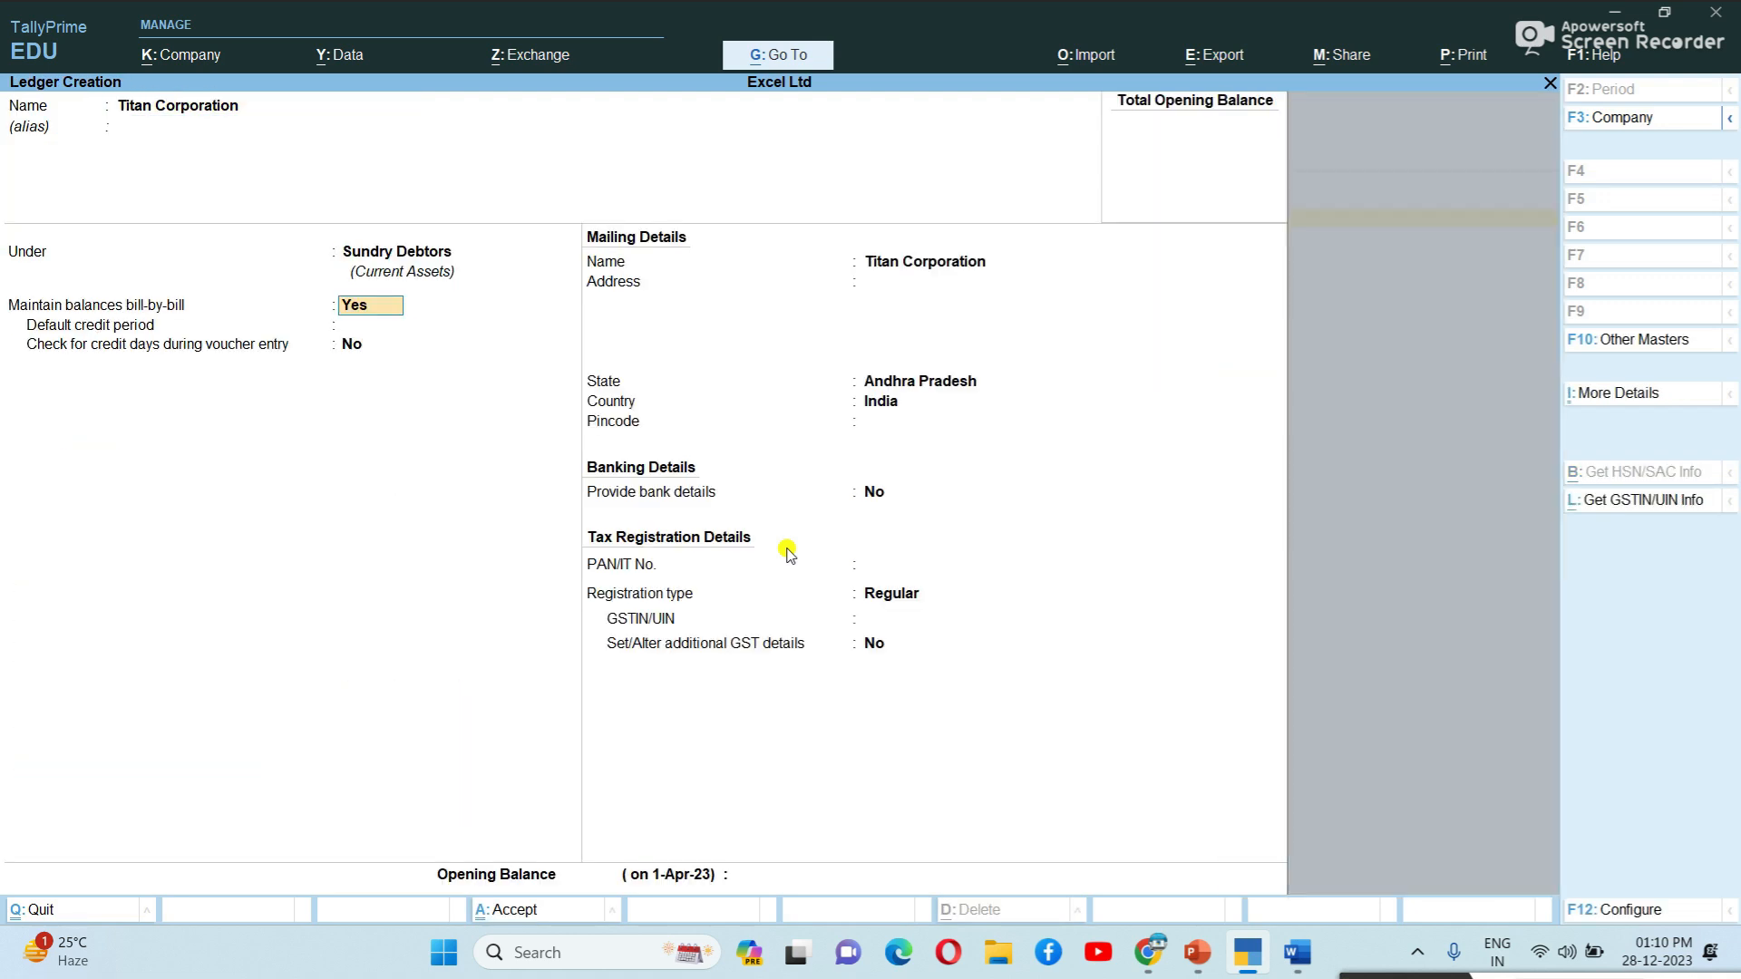
key(Return)
key(Return)
key(Return)
key(Return)
key(Return)
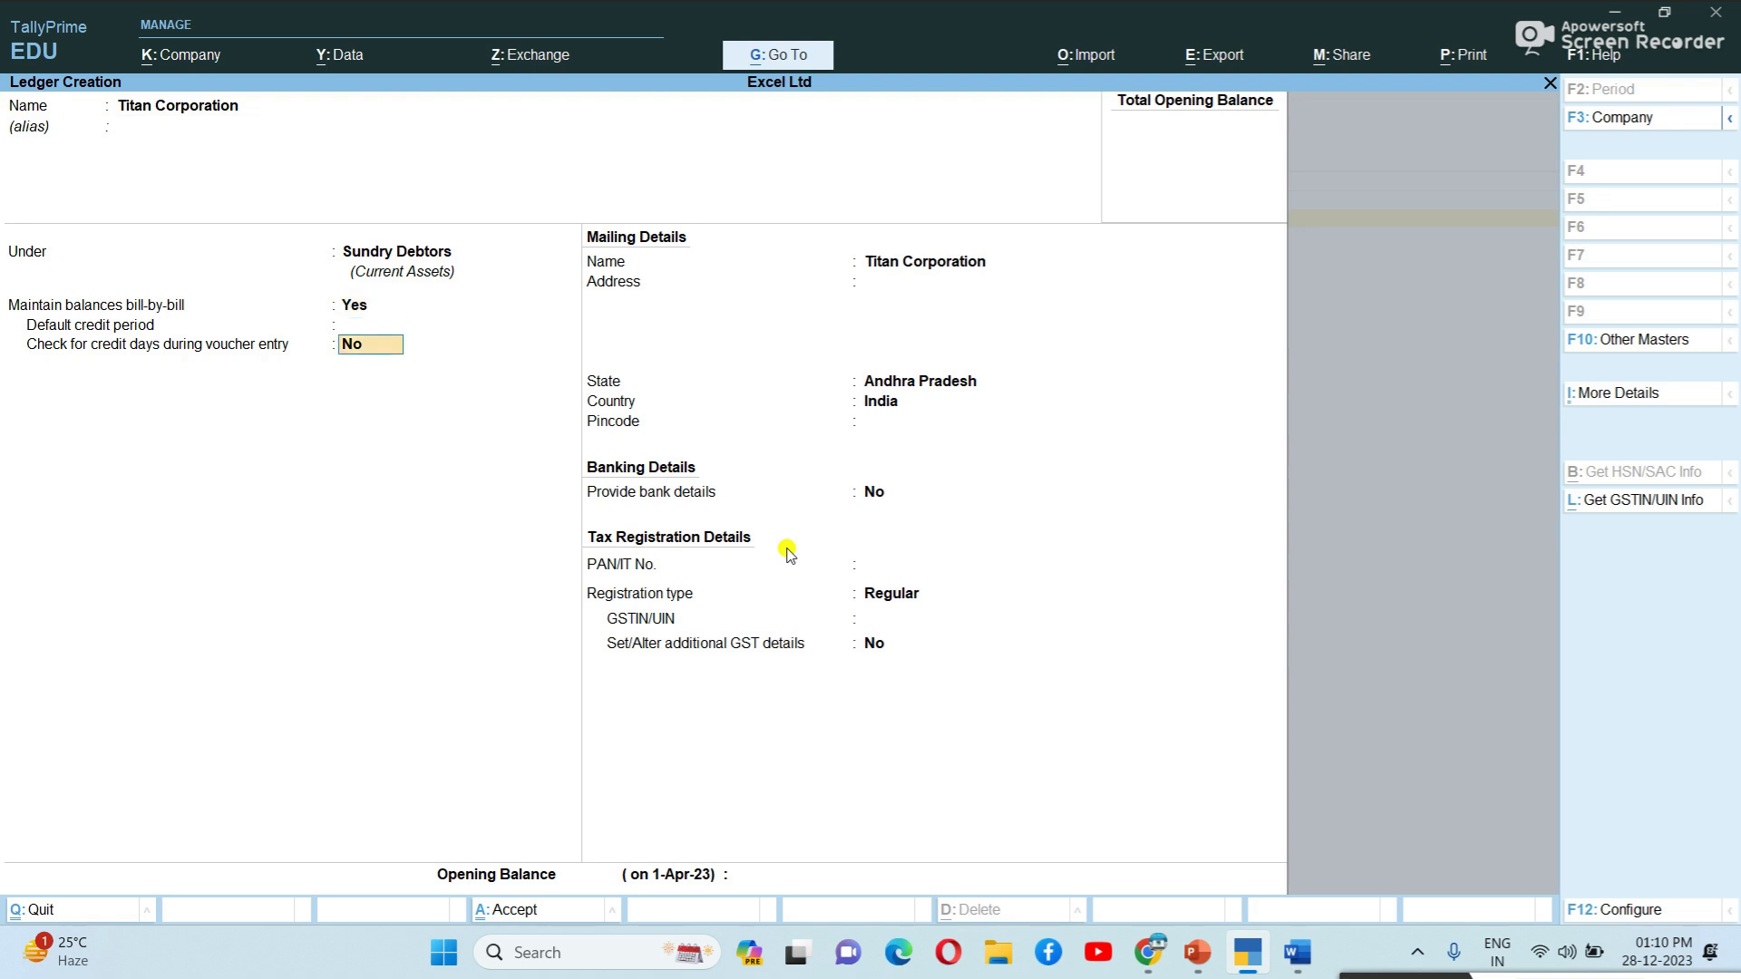
key(Return)
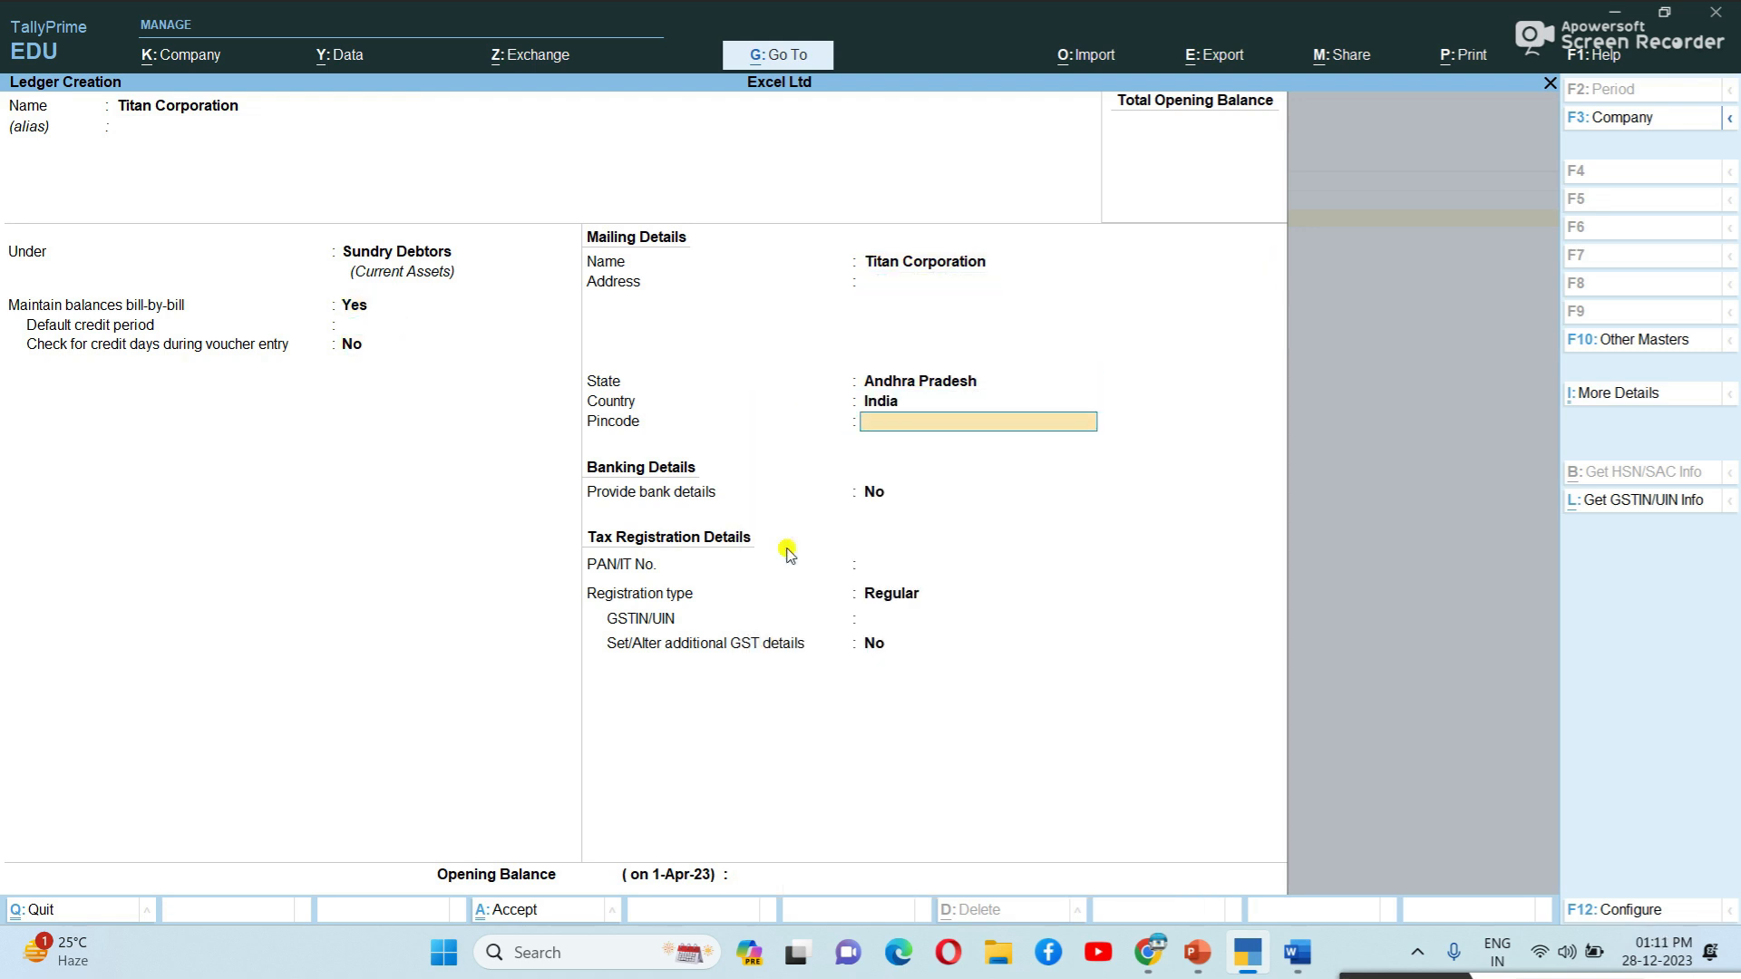
key(Return)
key(Return)
key(Return)
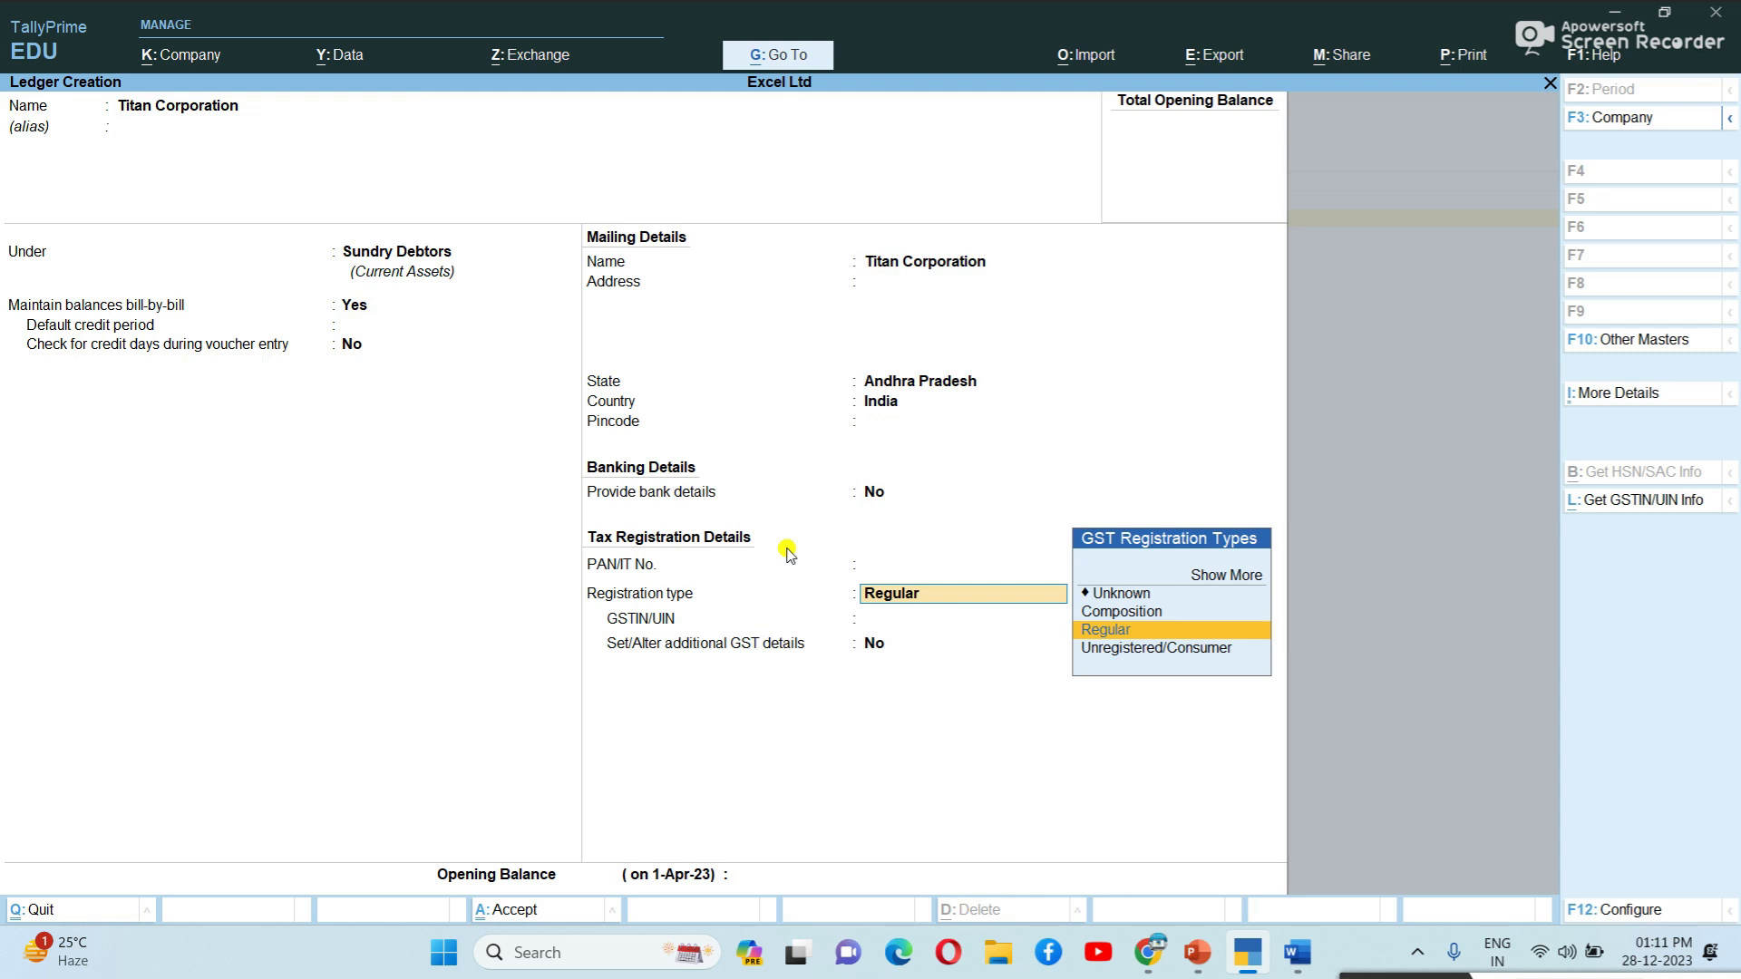
key(Return)
key(Return)
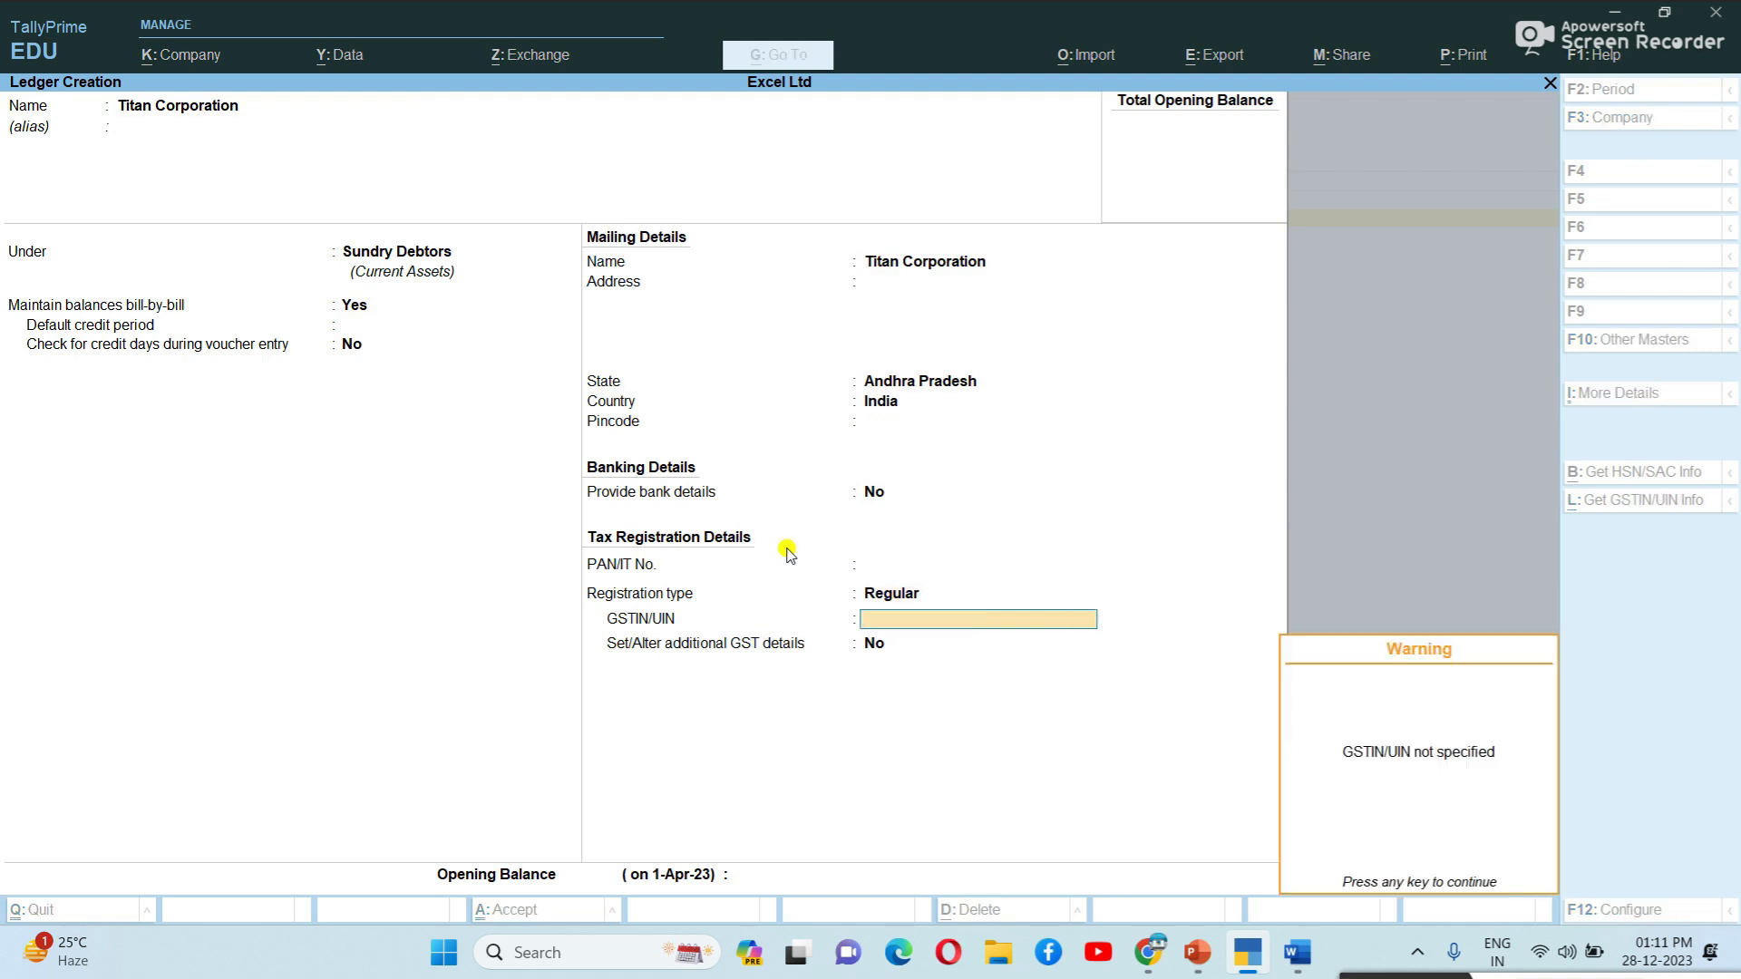
key(Return)
key(Return)
key(Return)
key(Return)
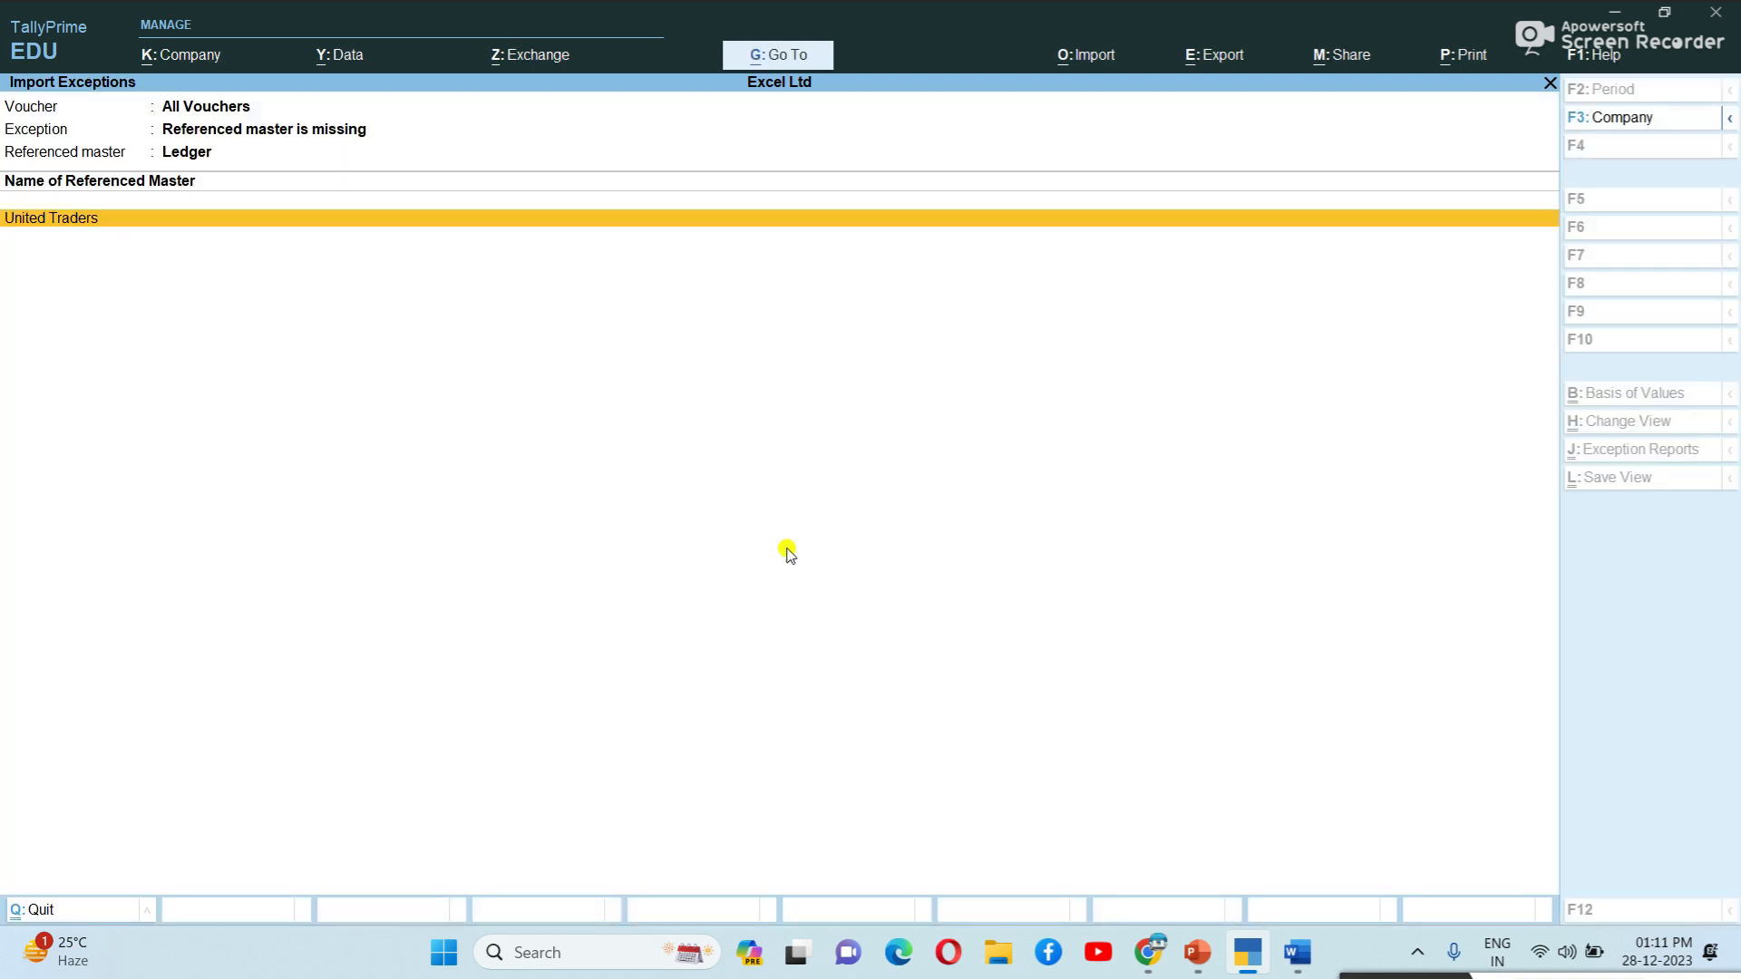
key(Return)
Create the United Traders ledger under Sundry Debtors, skipping the missing GSTIN warning.
key(Return)
key(Return)
key(Return)
key(Return)
key(Return)
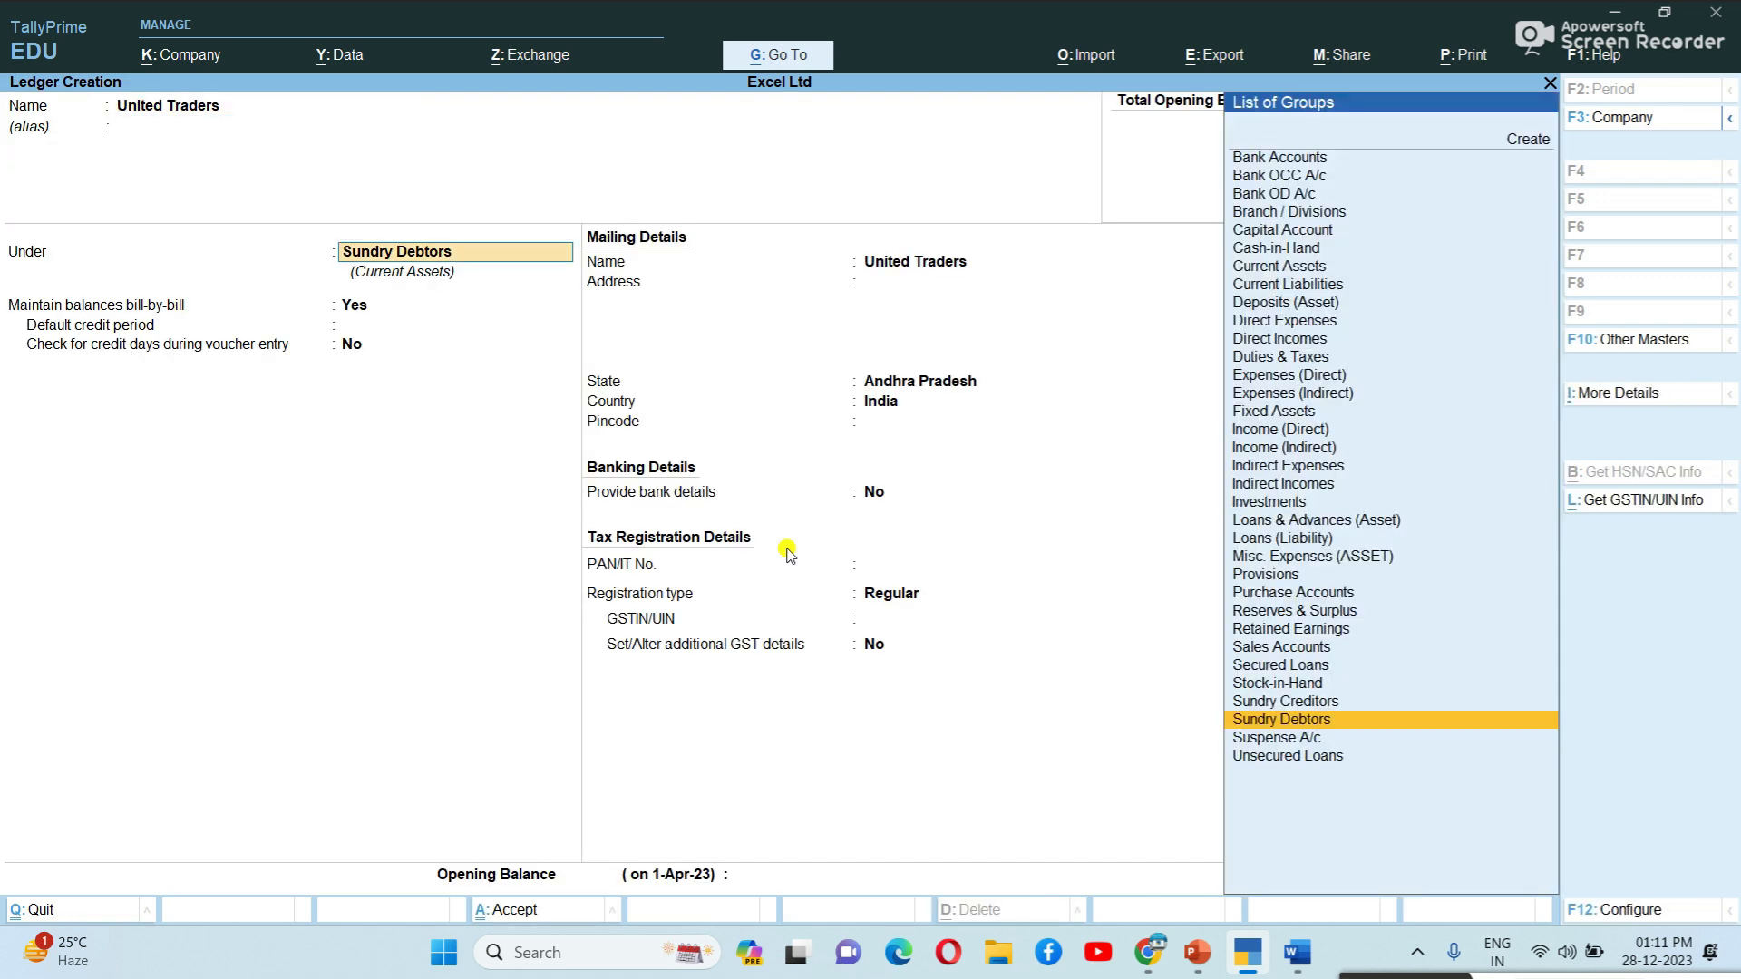
key(Return)
key(Return)
key(Return)
key(Return)
key(Return)
key(Return)
key(Return)
key(Return)
key(Return)
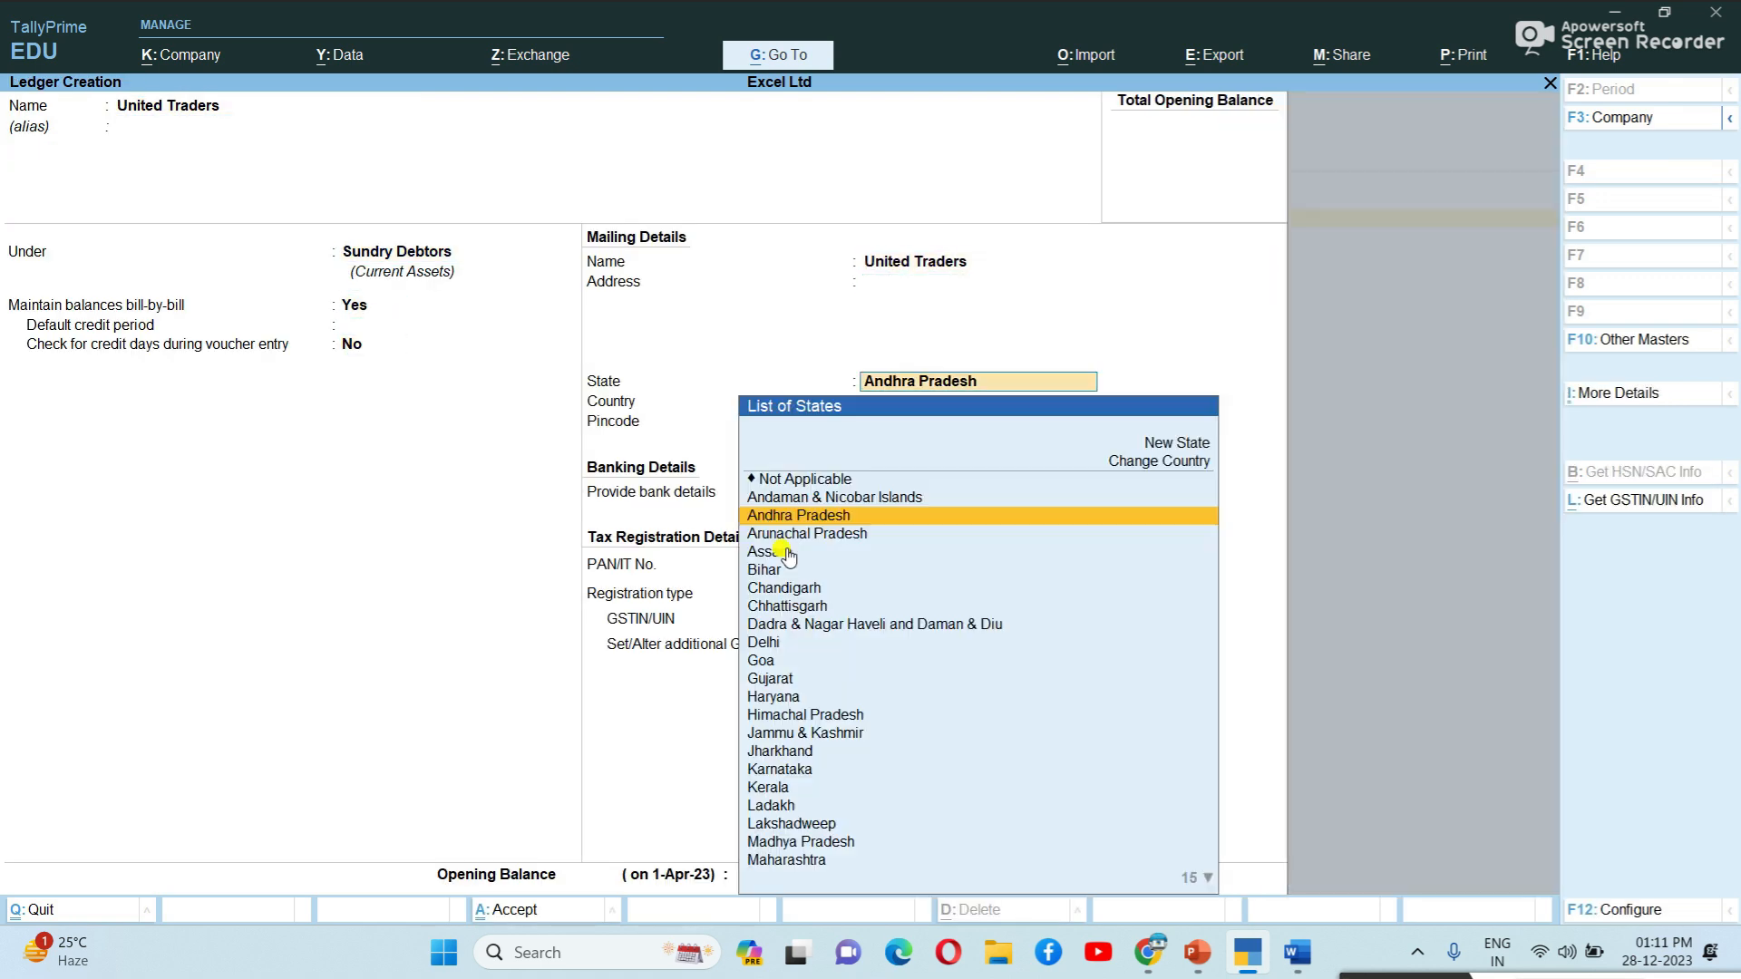
key(Return)
key(Return)
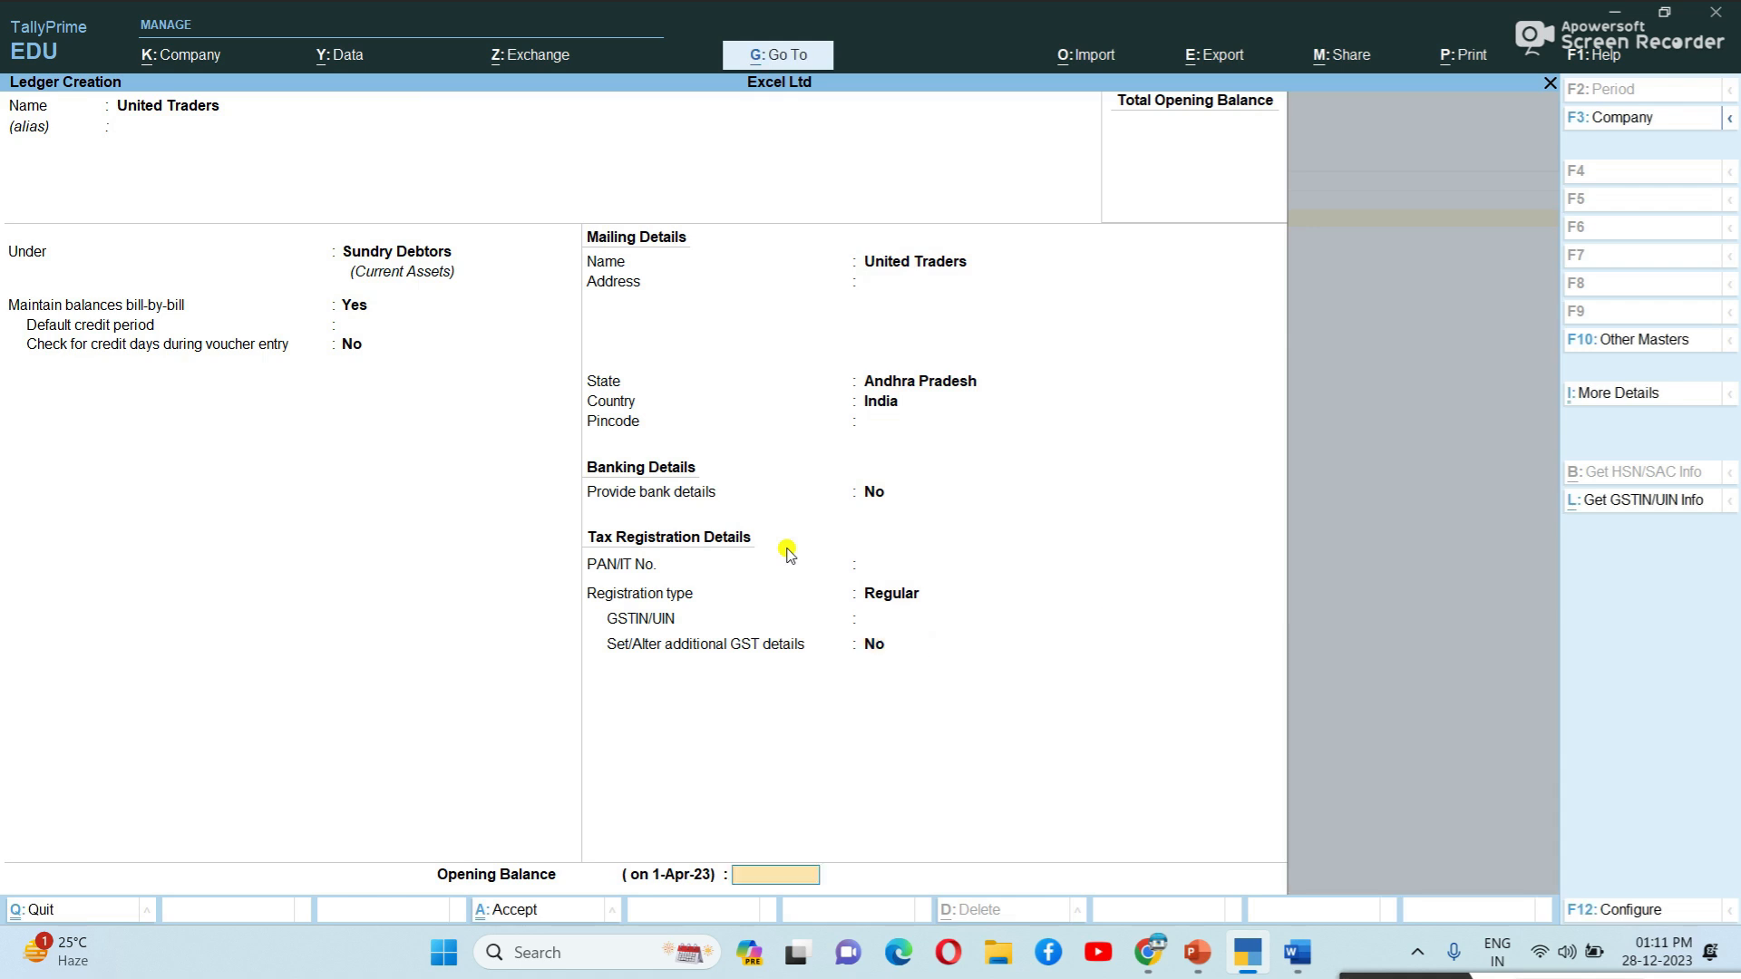
key(Return)
key(Return)
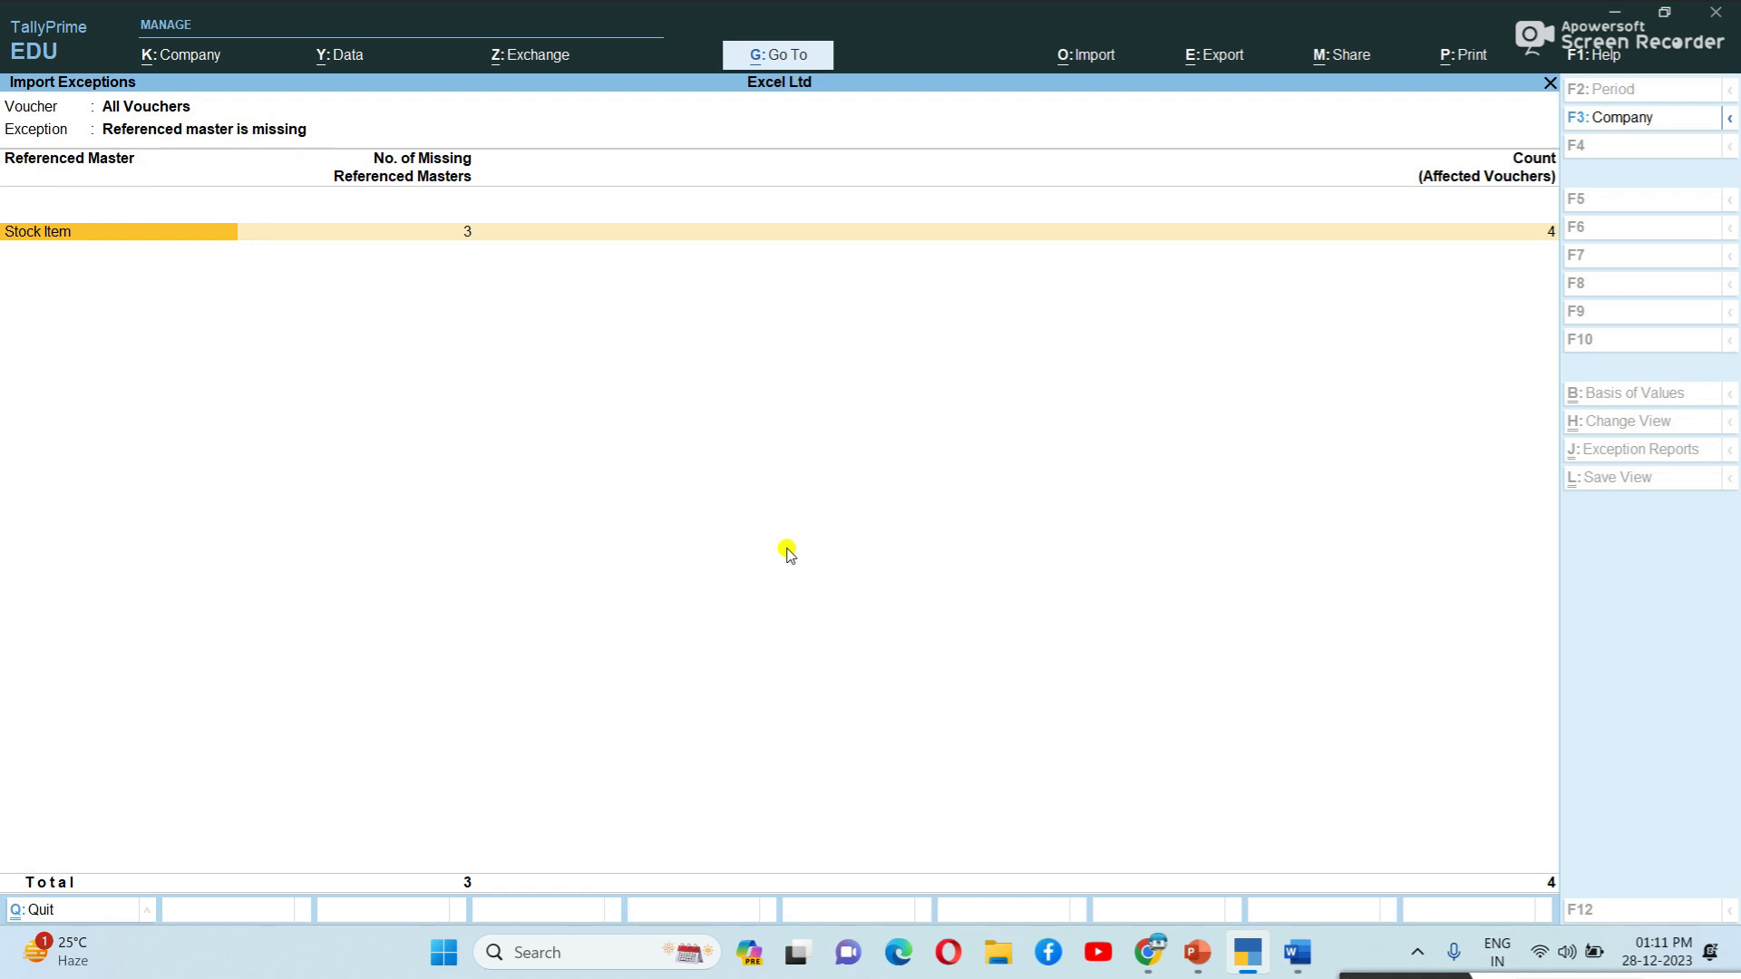
Start the missing Envelope stock item and define its unit nos (Numbers, NOS-NUMBERS).
key(Return)
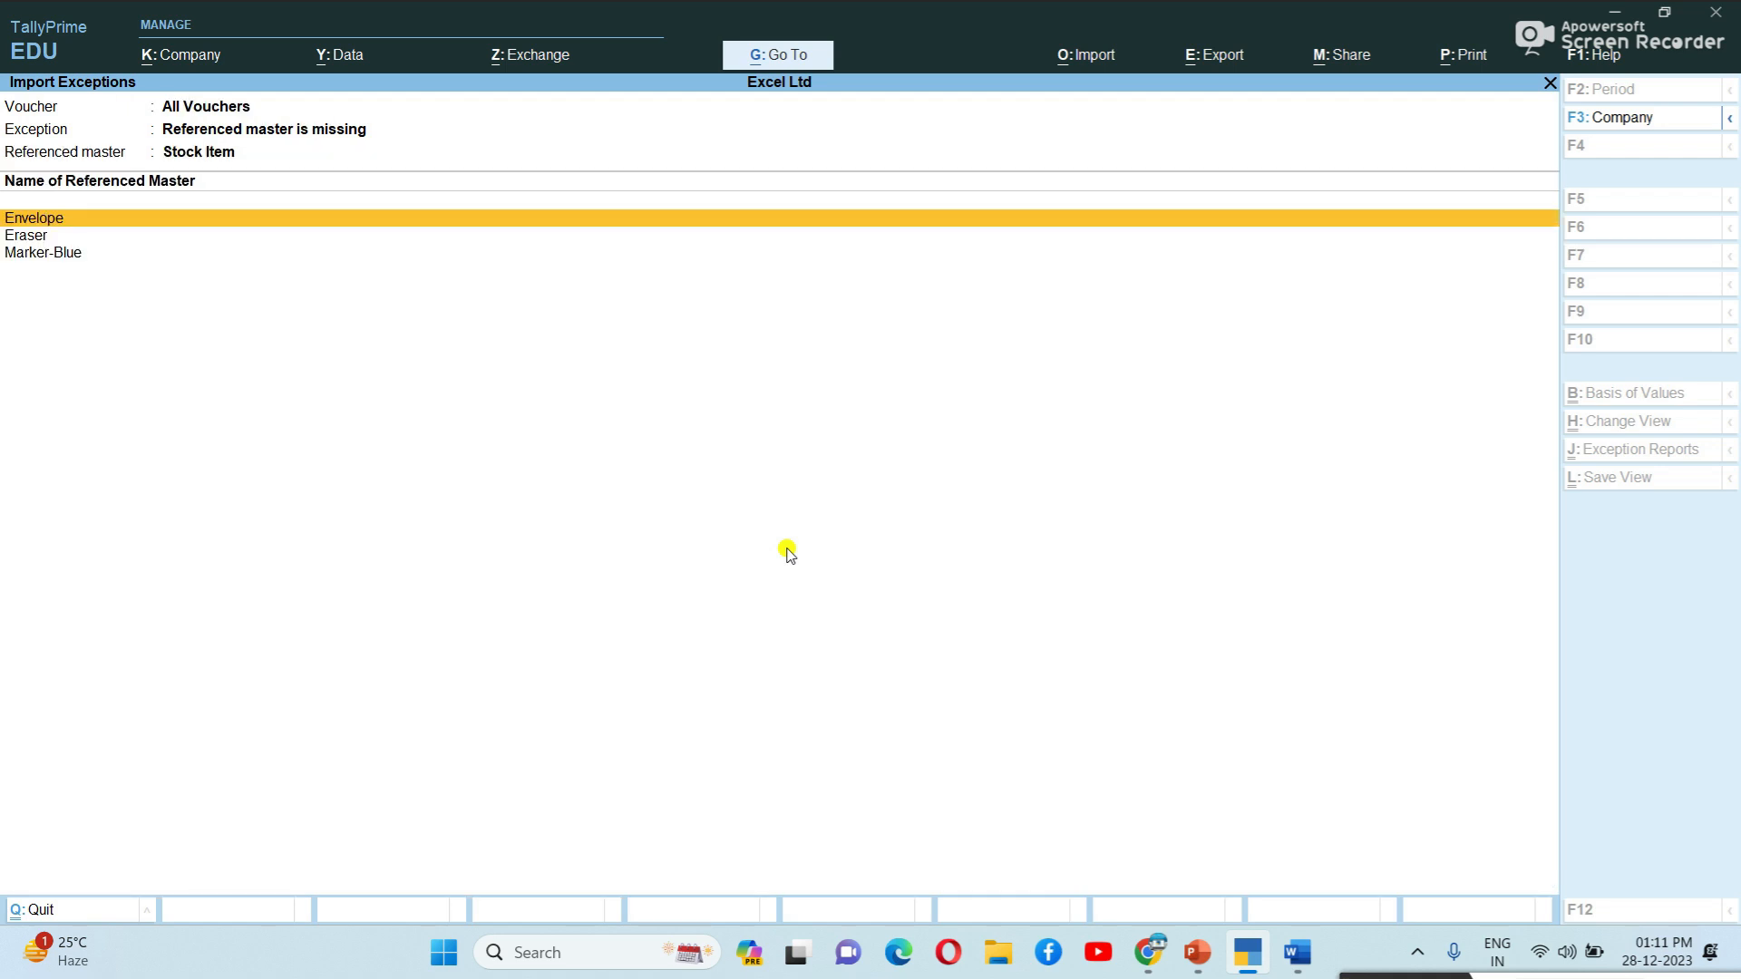
key(Return)
key(Return)
key(Return)
key(Return)
key(Return)
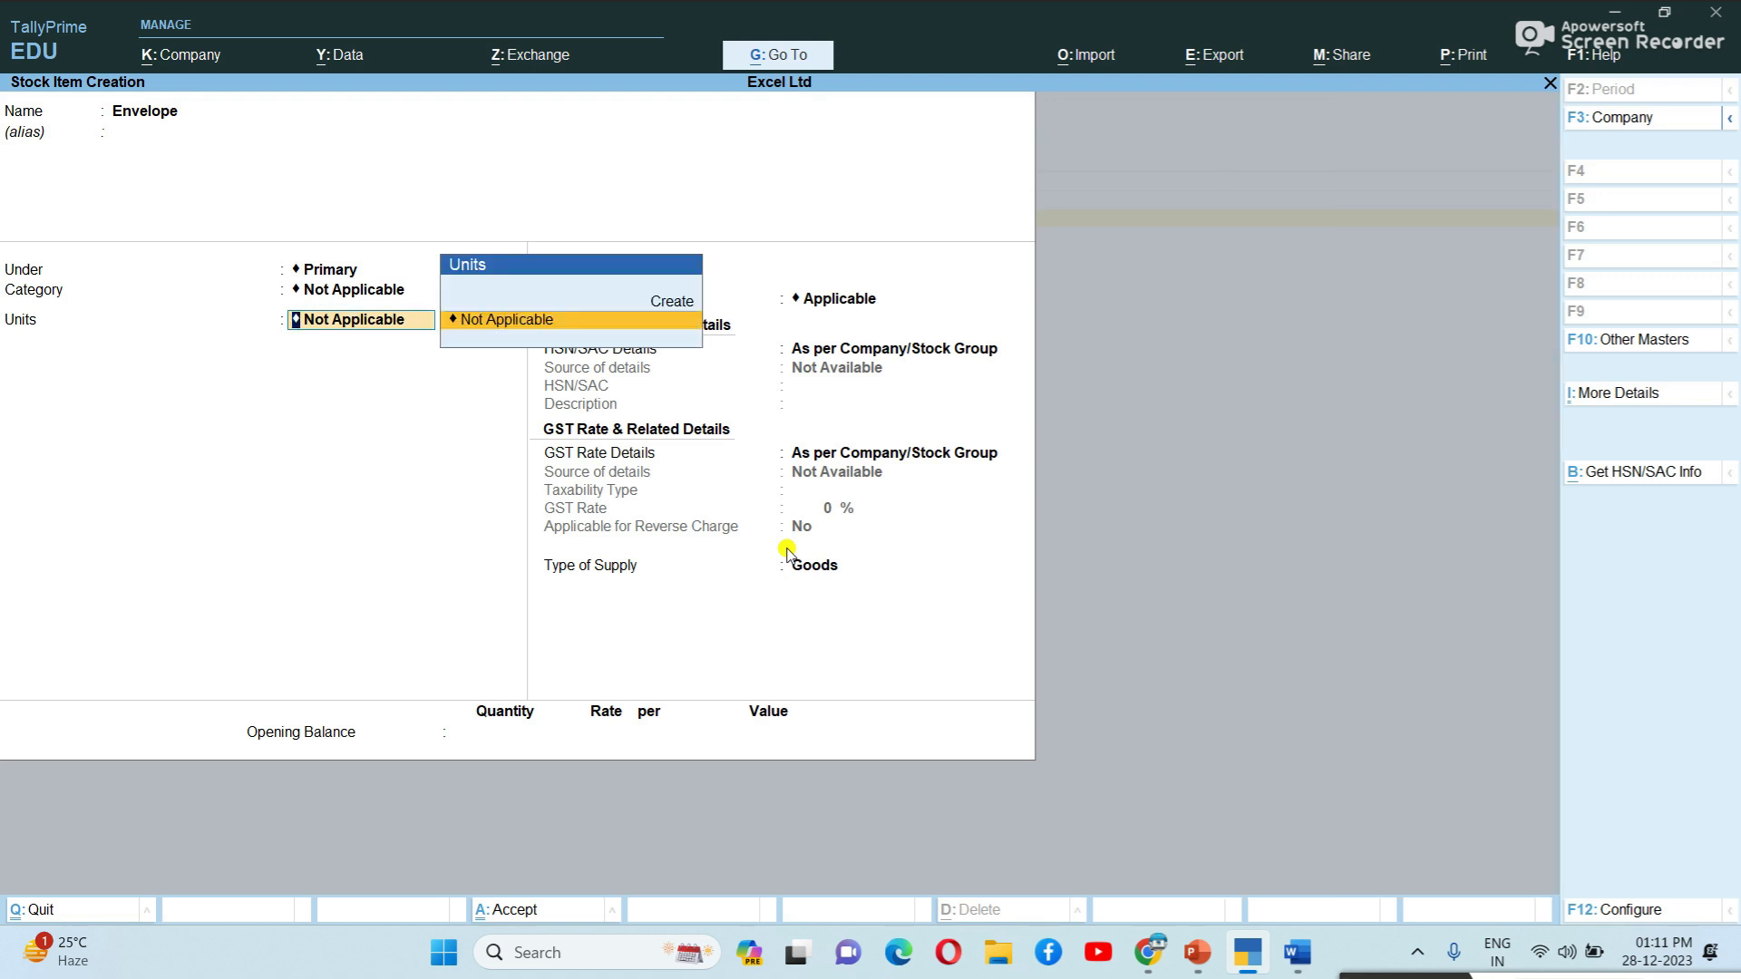
key(Up)
key(Return)
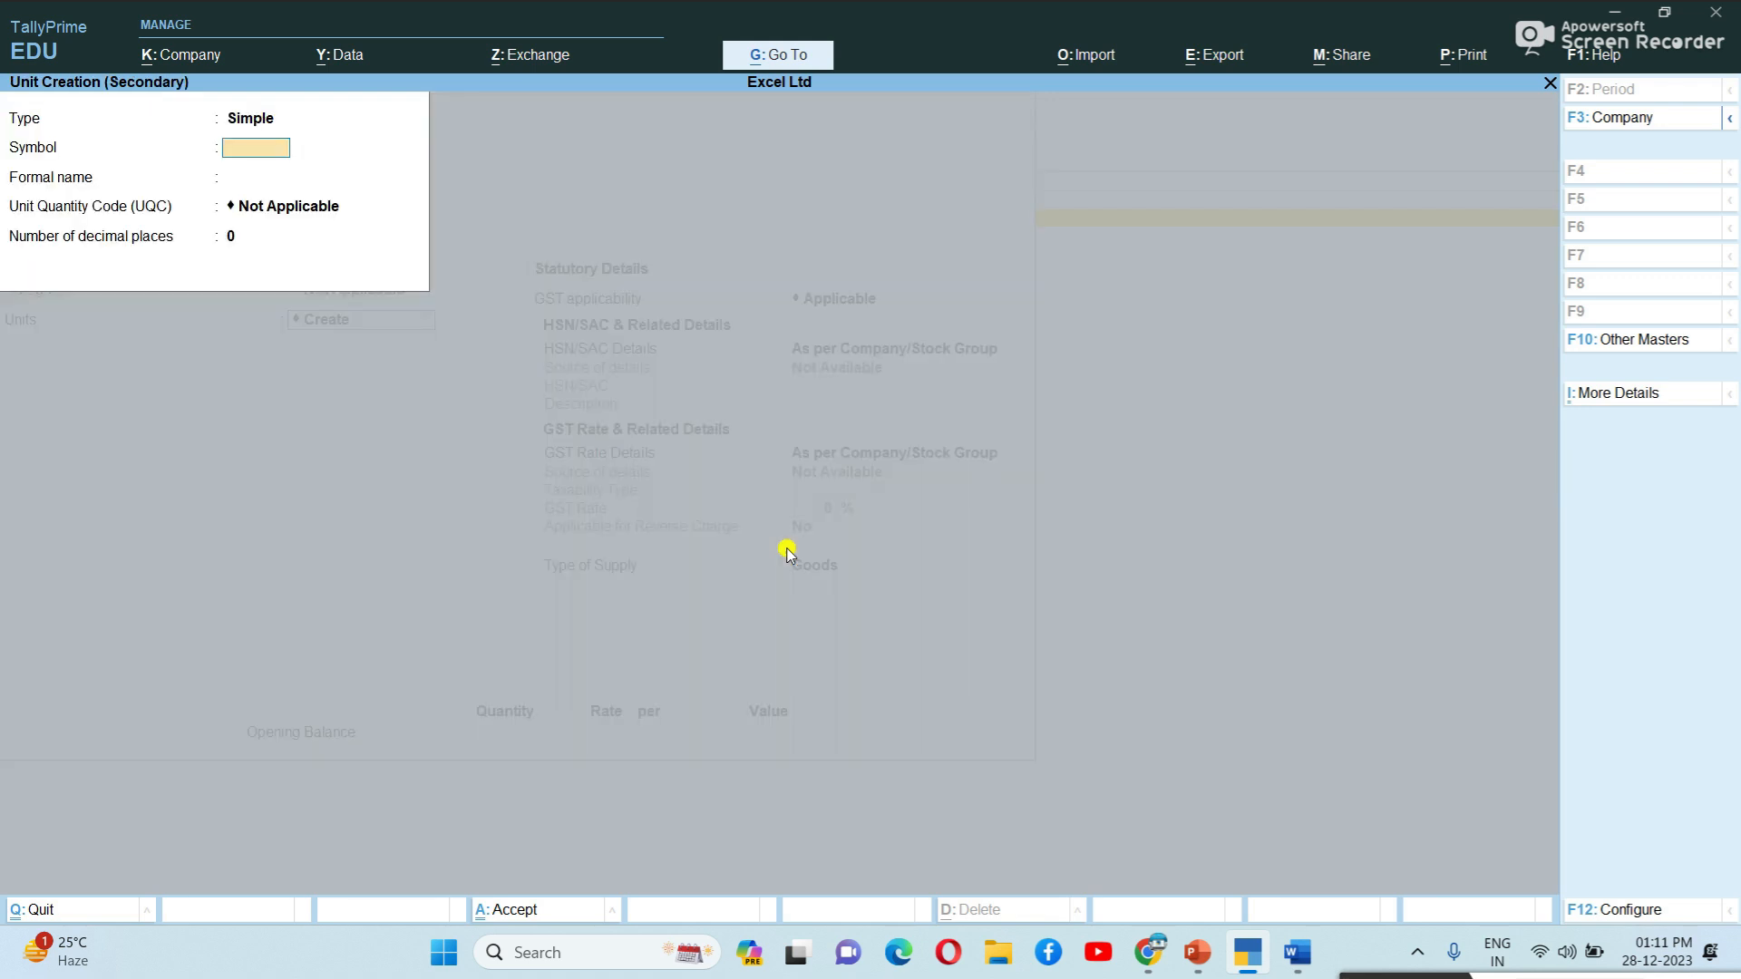
text(nos)
key(Return)
text(Numbers)
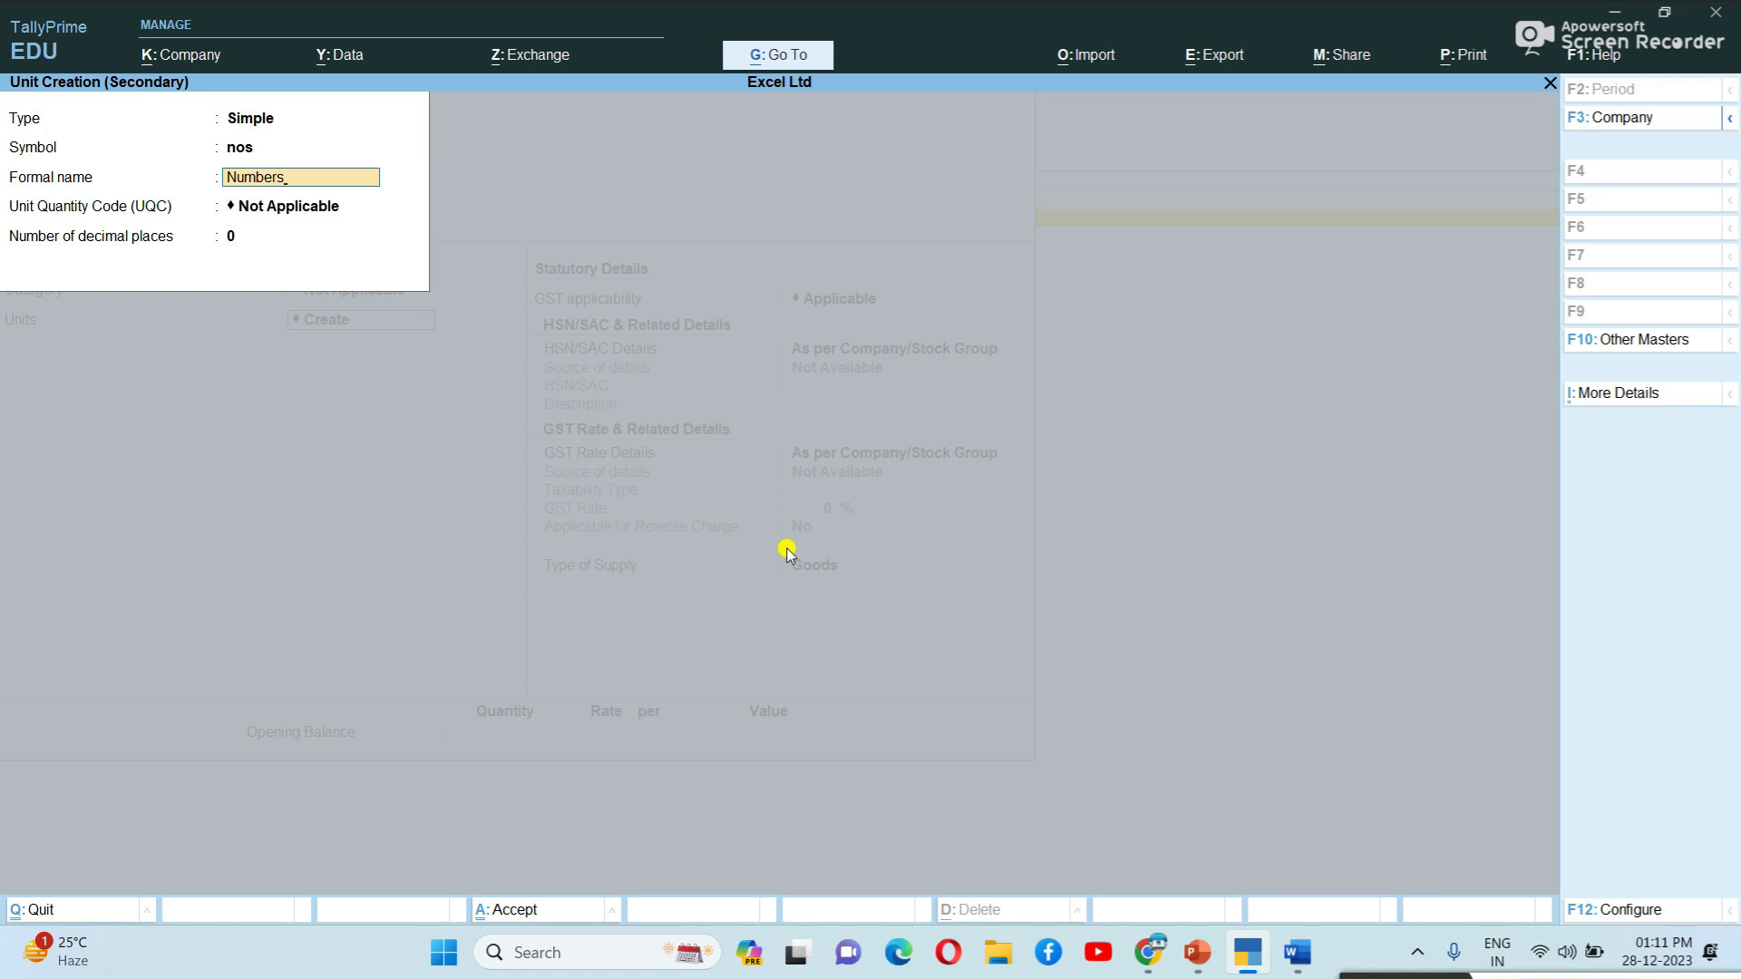
key(Return)
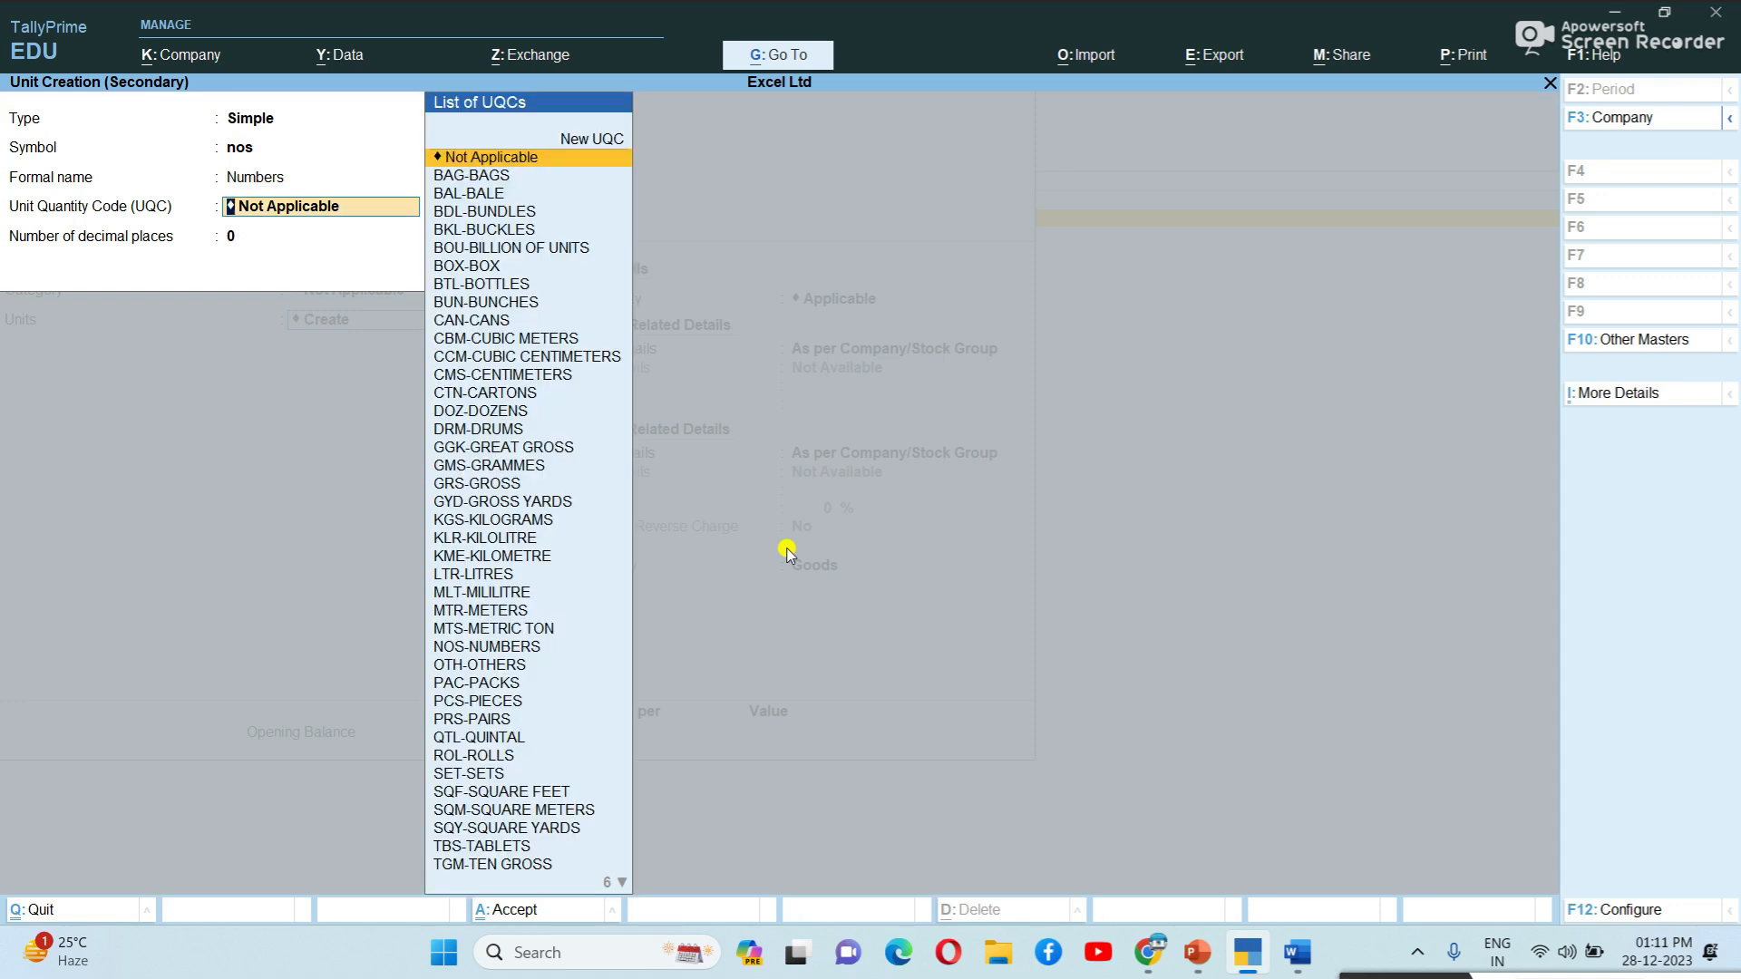
text(n)
key(Return)
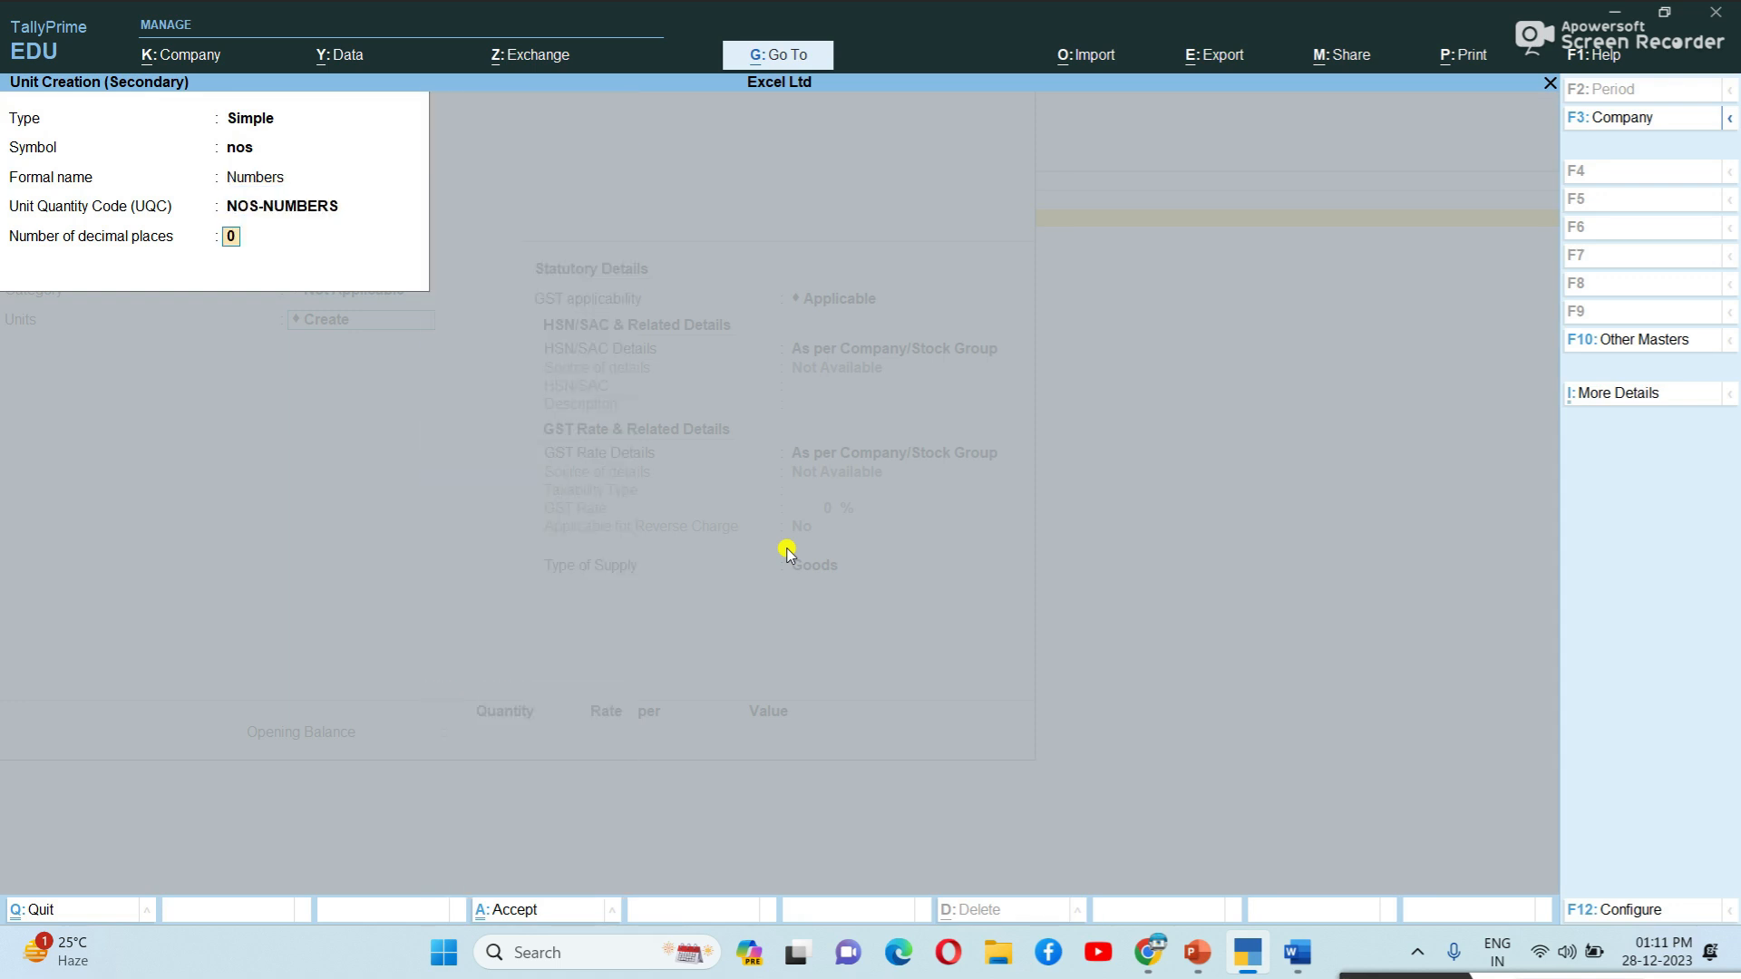
key(Return)
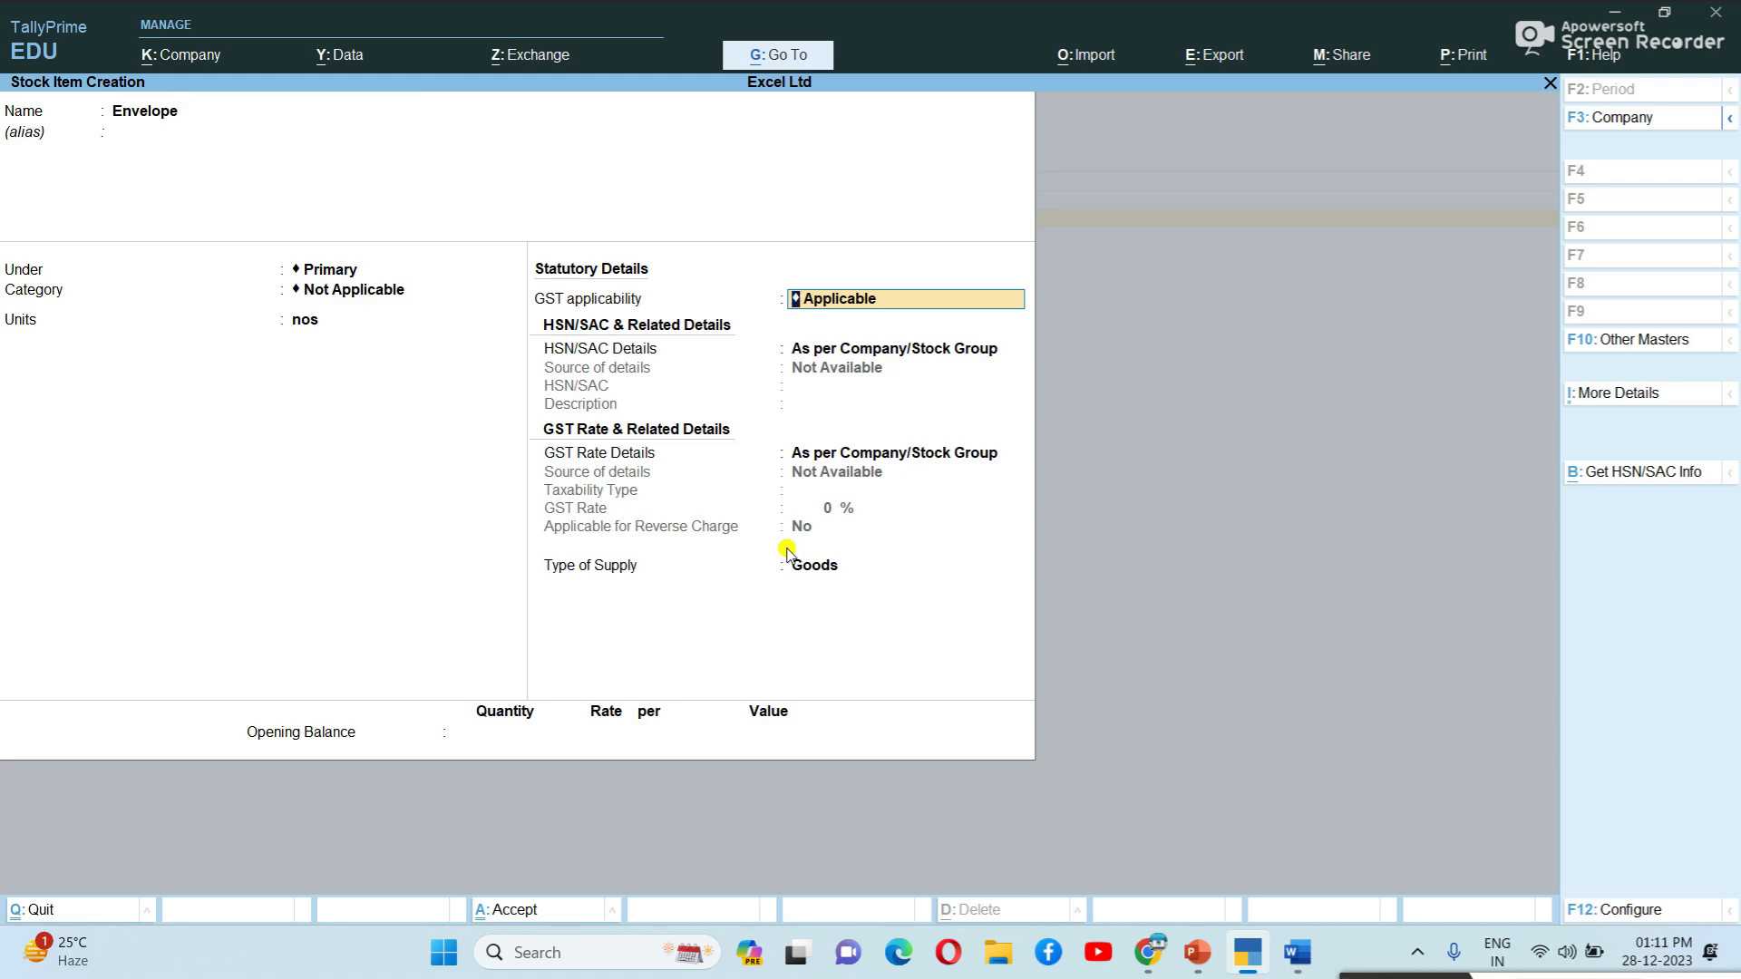
Give Envelope HSN/SAC code 45678965 with description 'Envelope'.
key(Return)
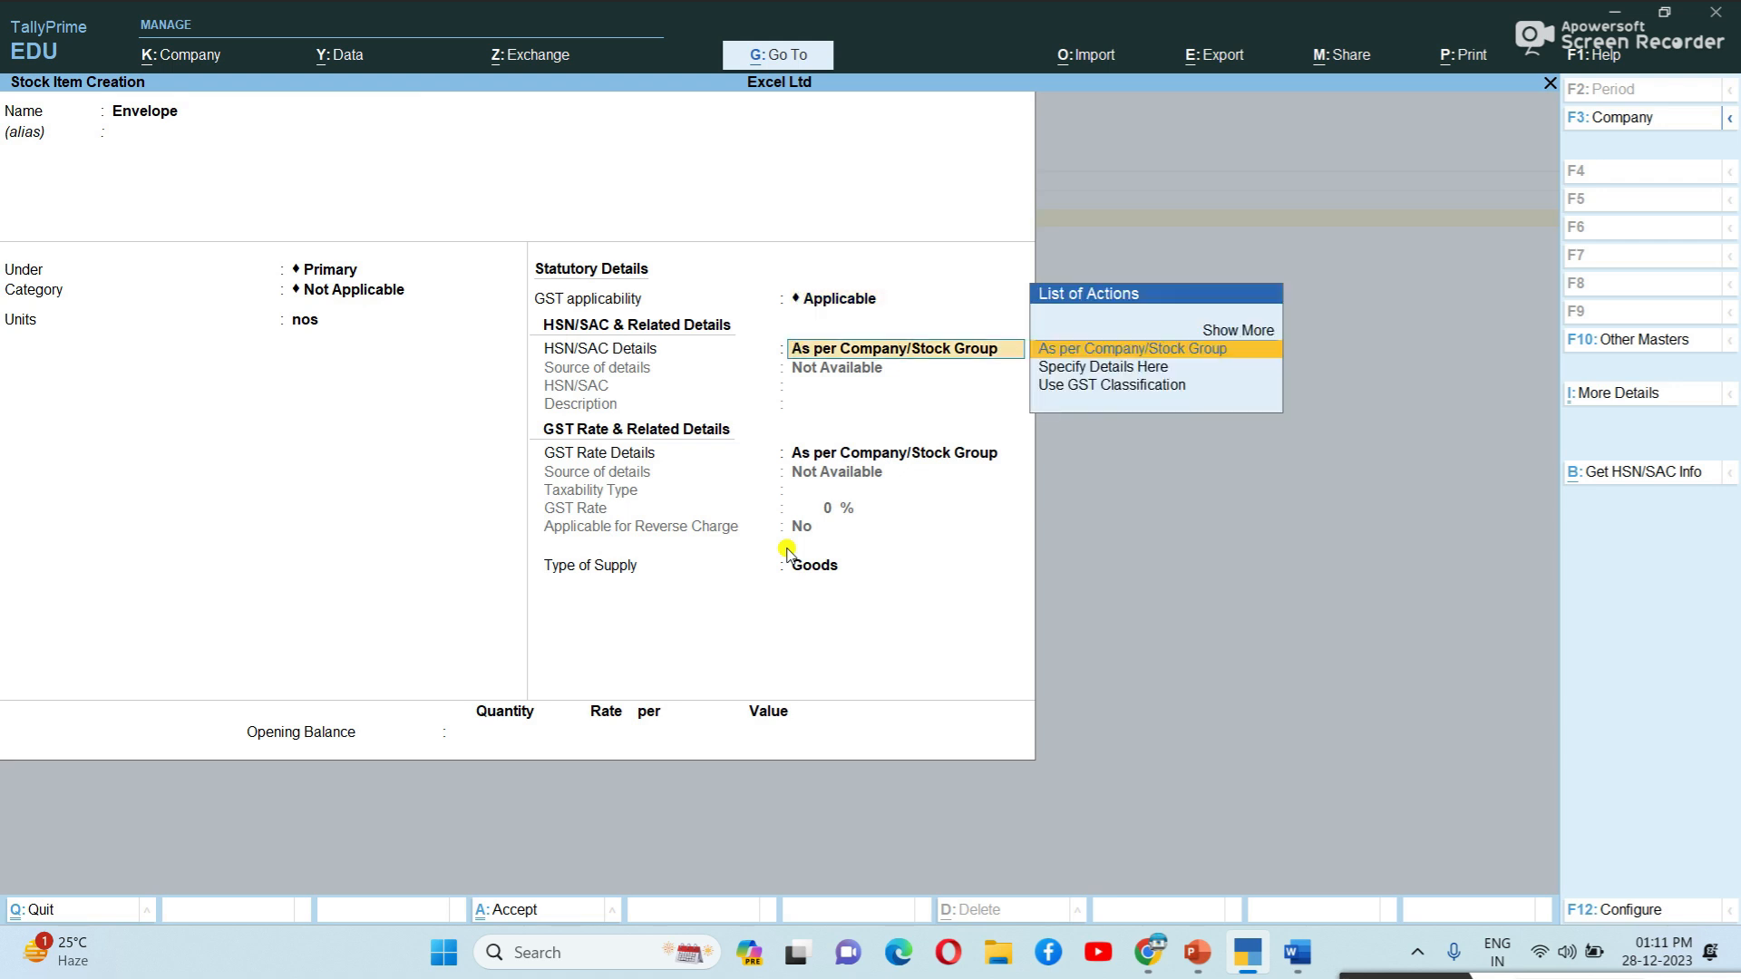
key(Down)
key(Return)
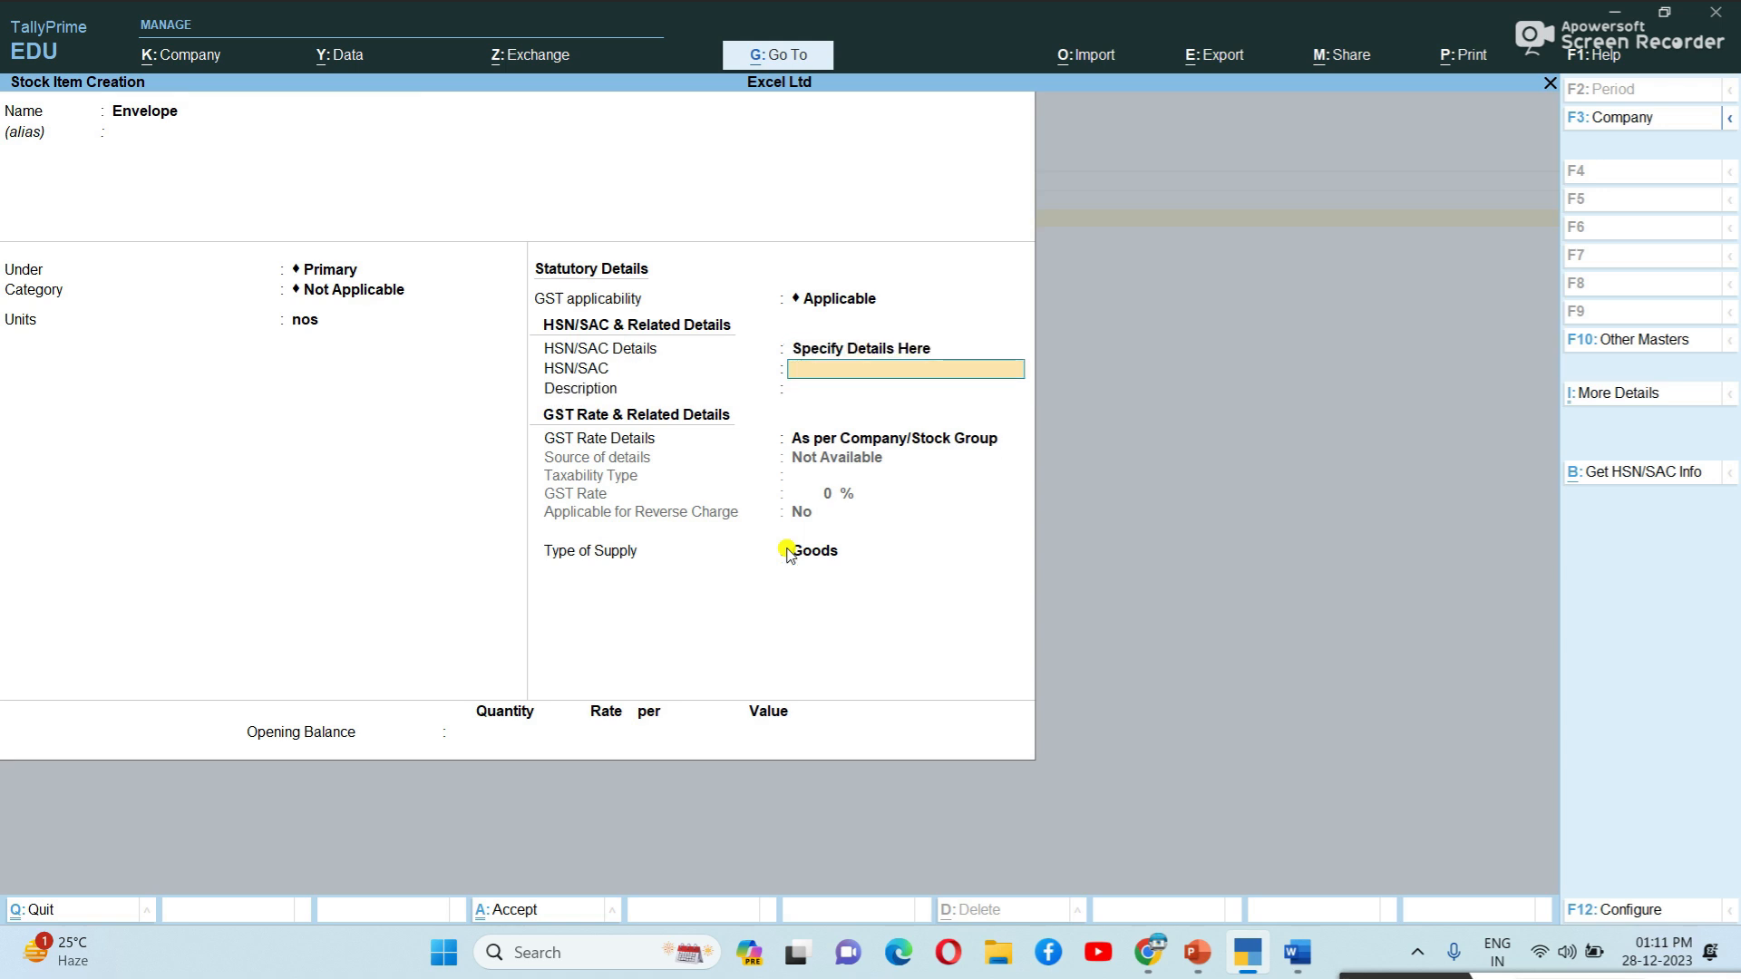
text(45678965)
key(Return)
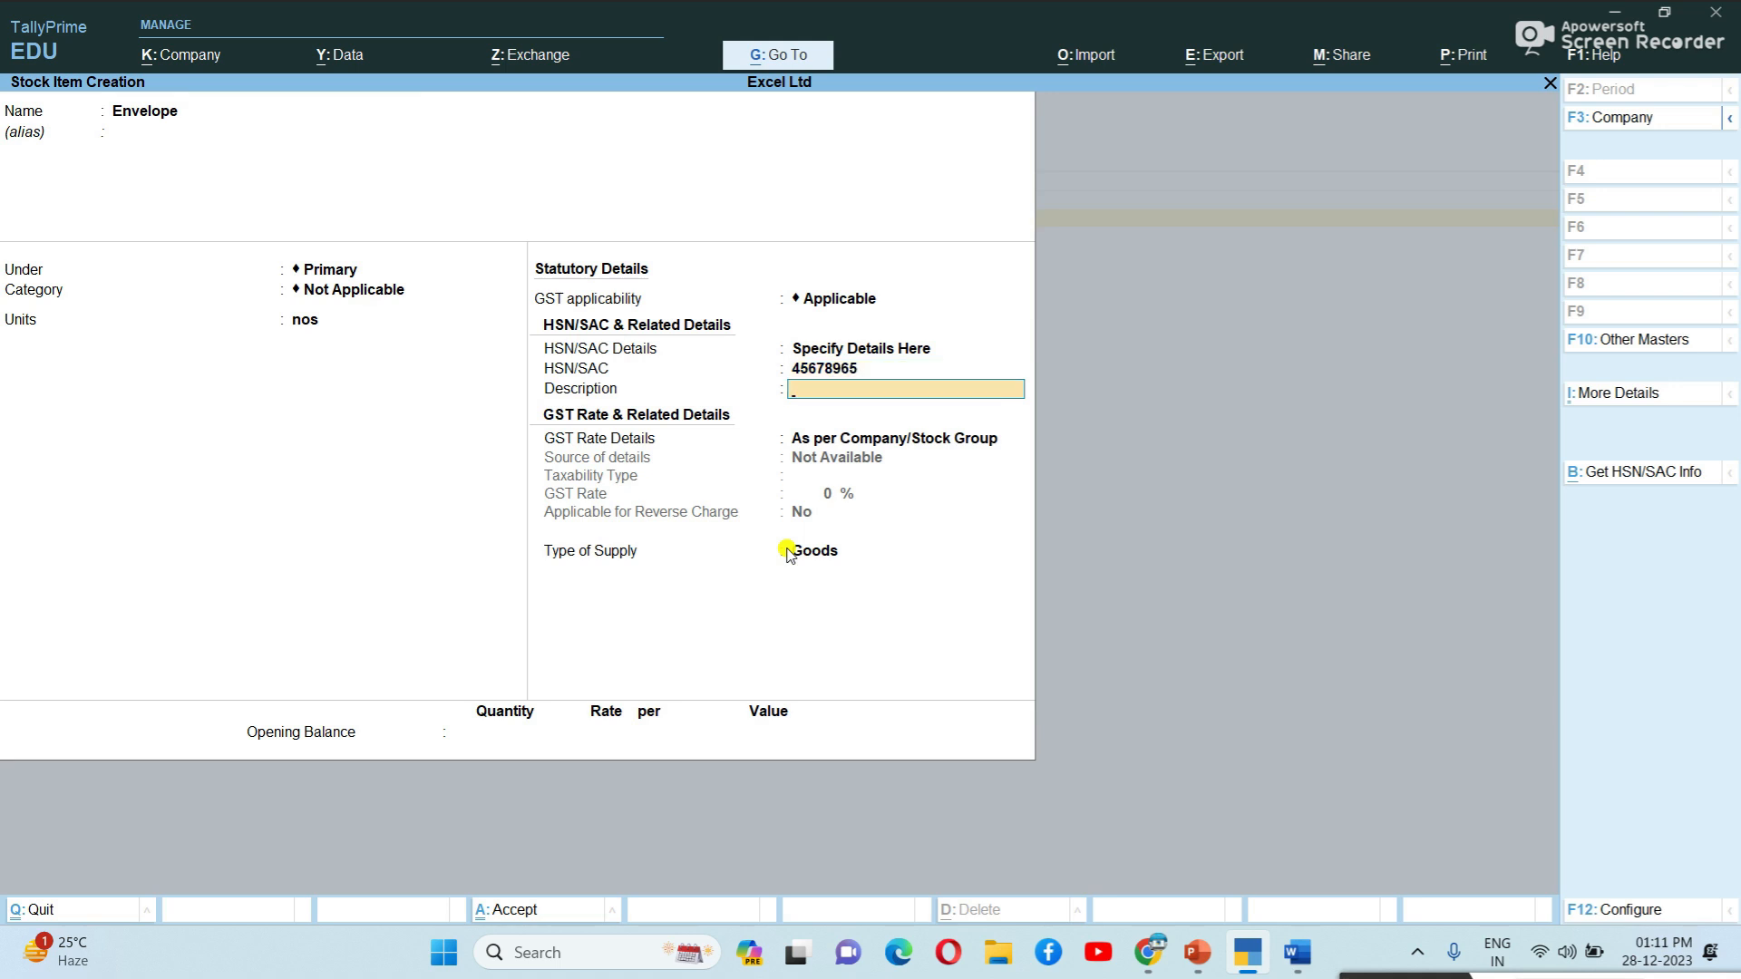
text(Envelope)
key(Return)
Make Envelope Taxable at 18% GST with supply type Goods, and save it.
key(Down)
key(Return)
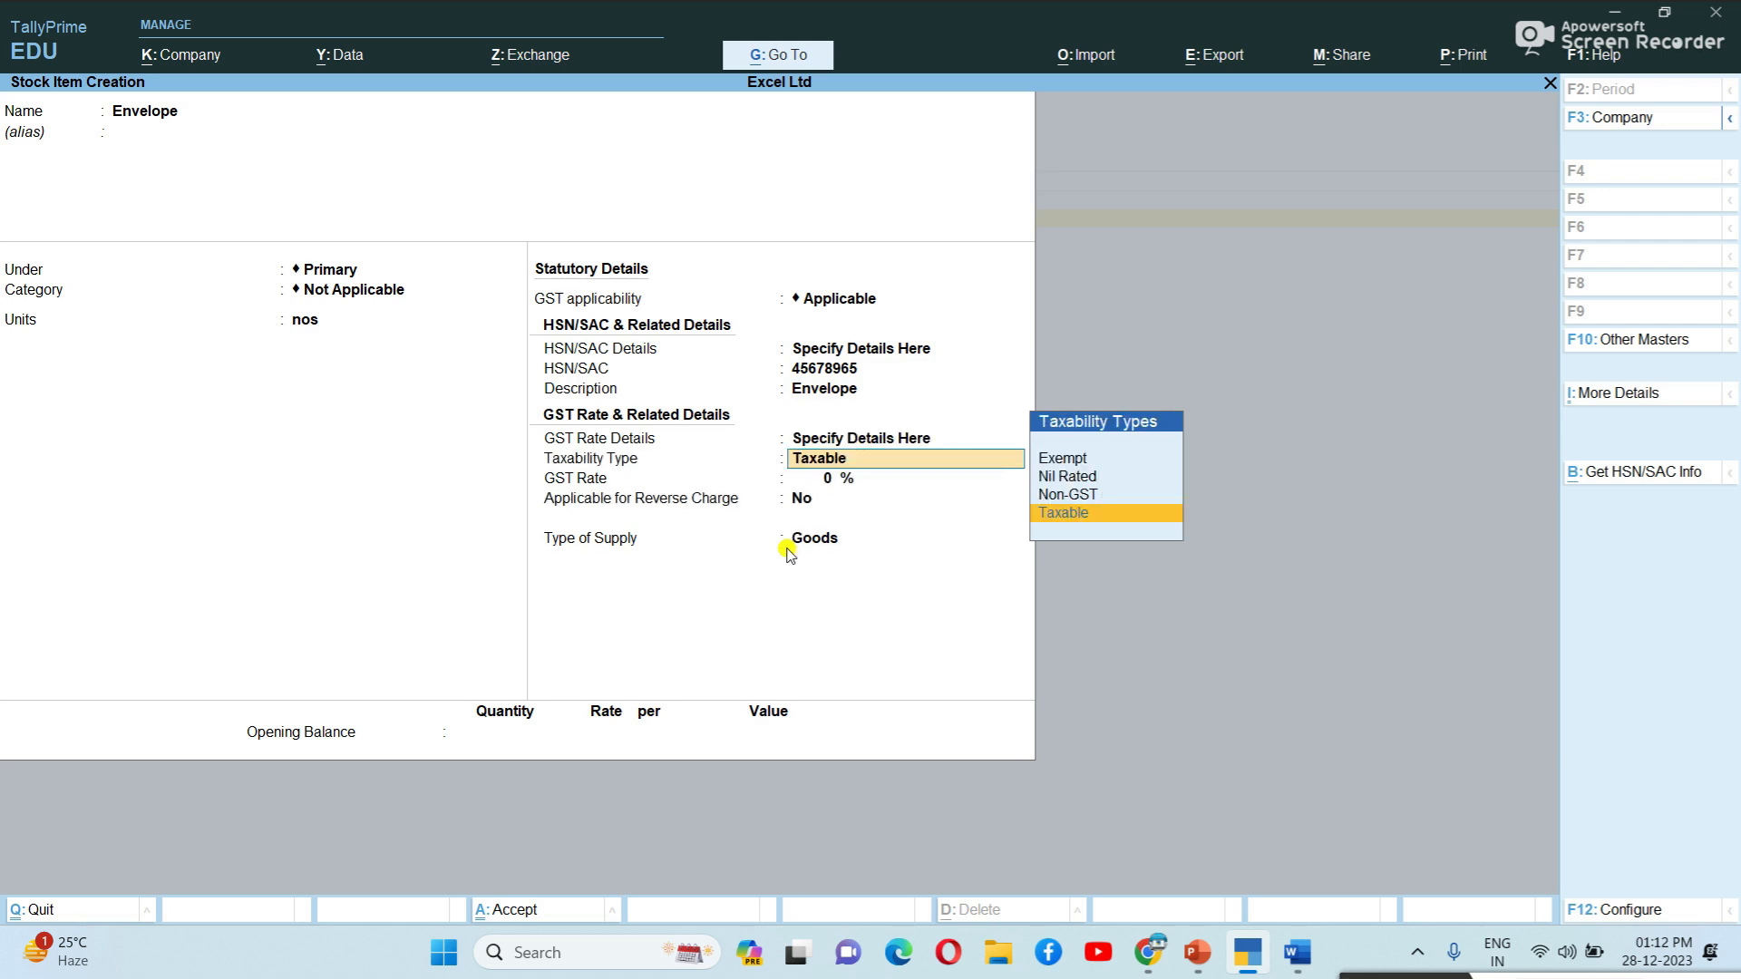
key(Return)
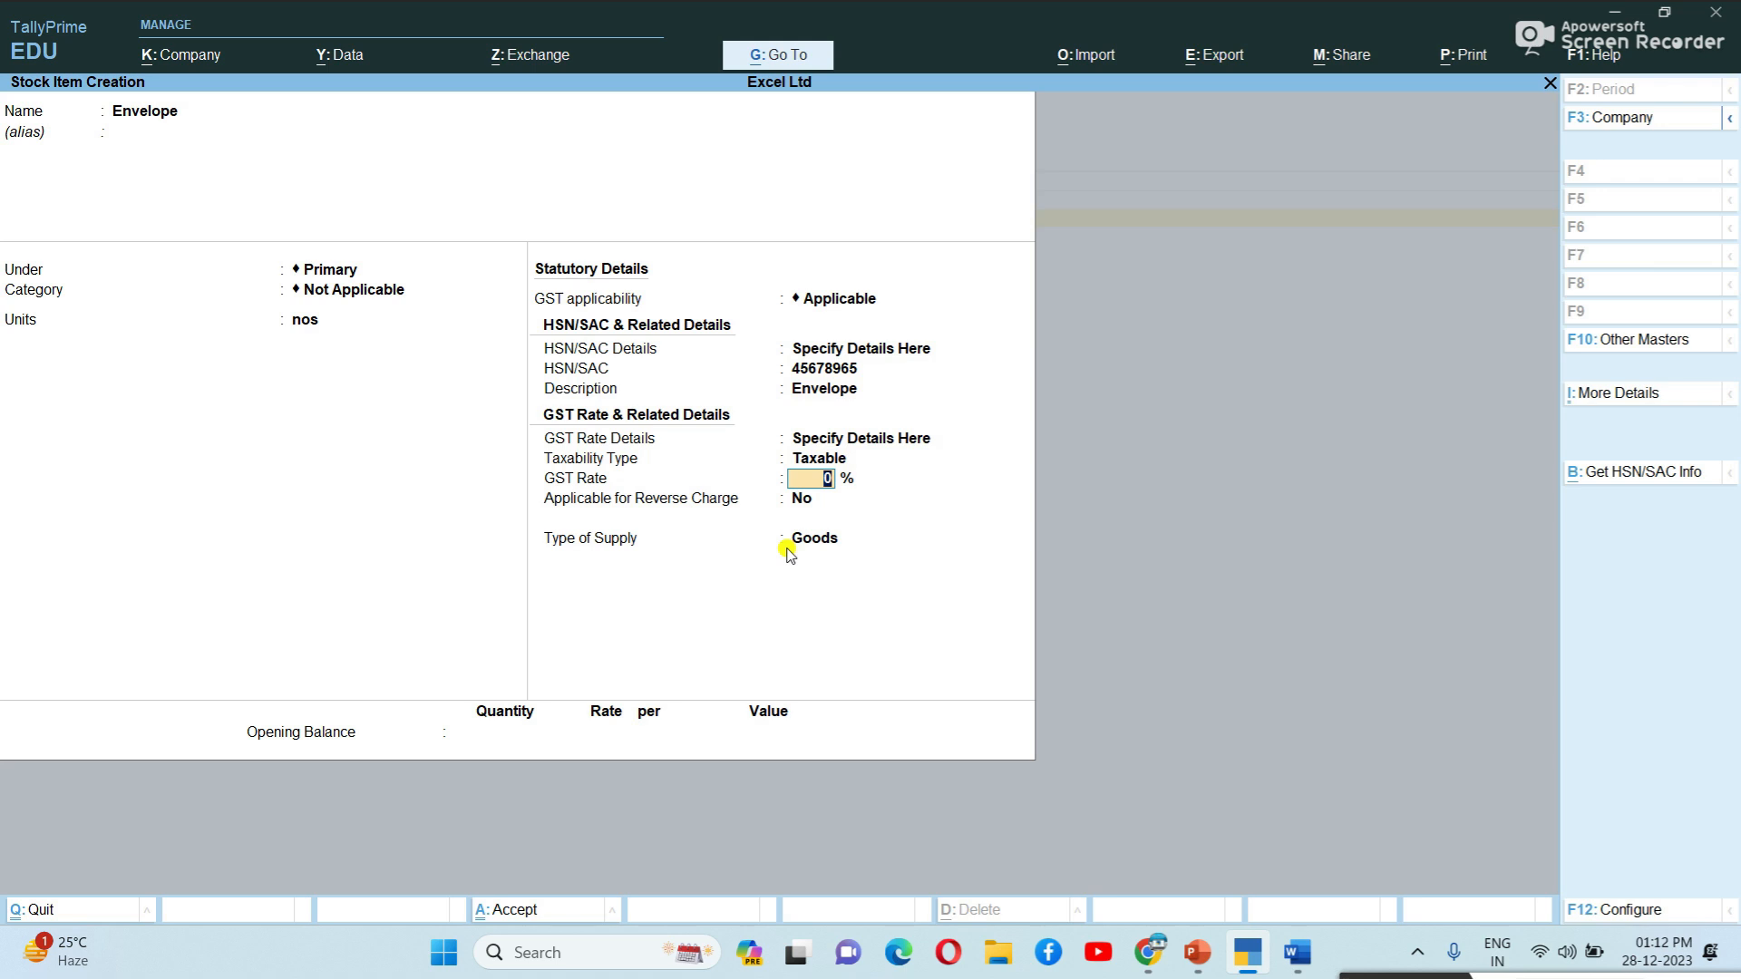
text(18)
key(Return)
key(Return)
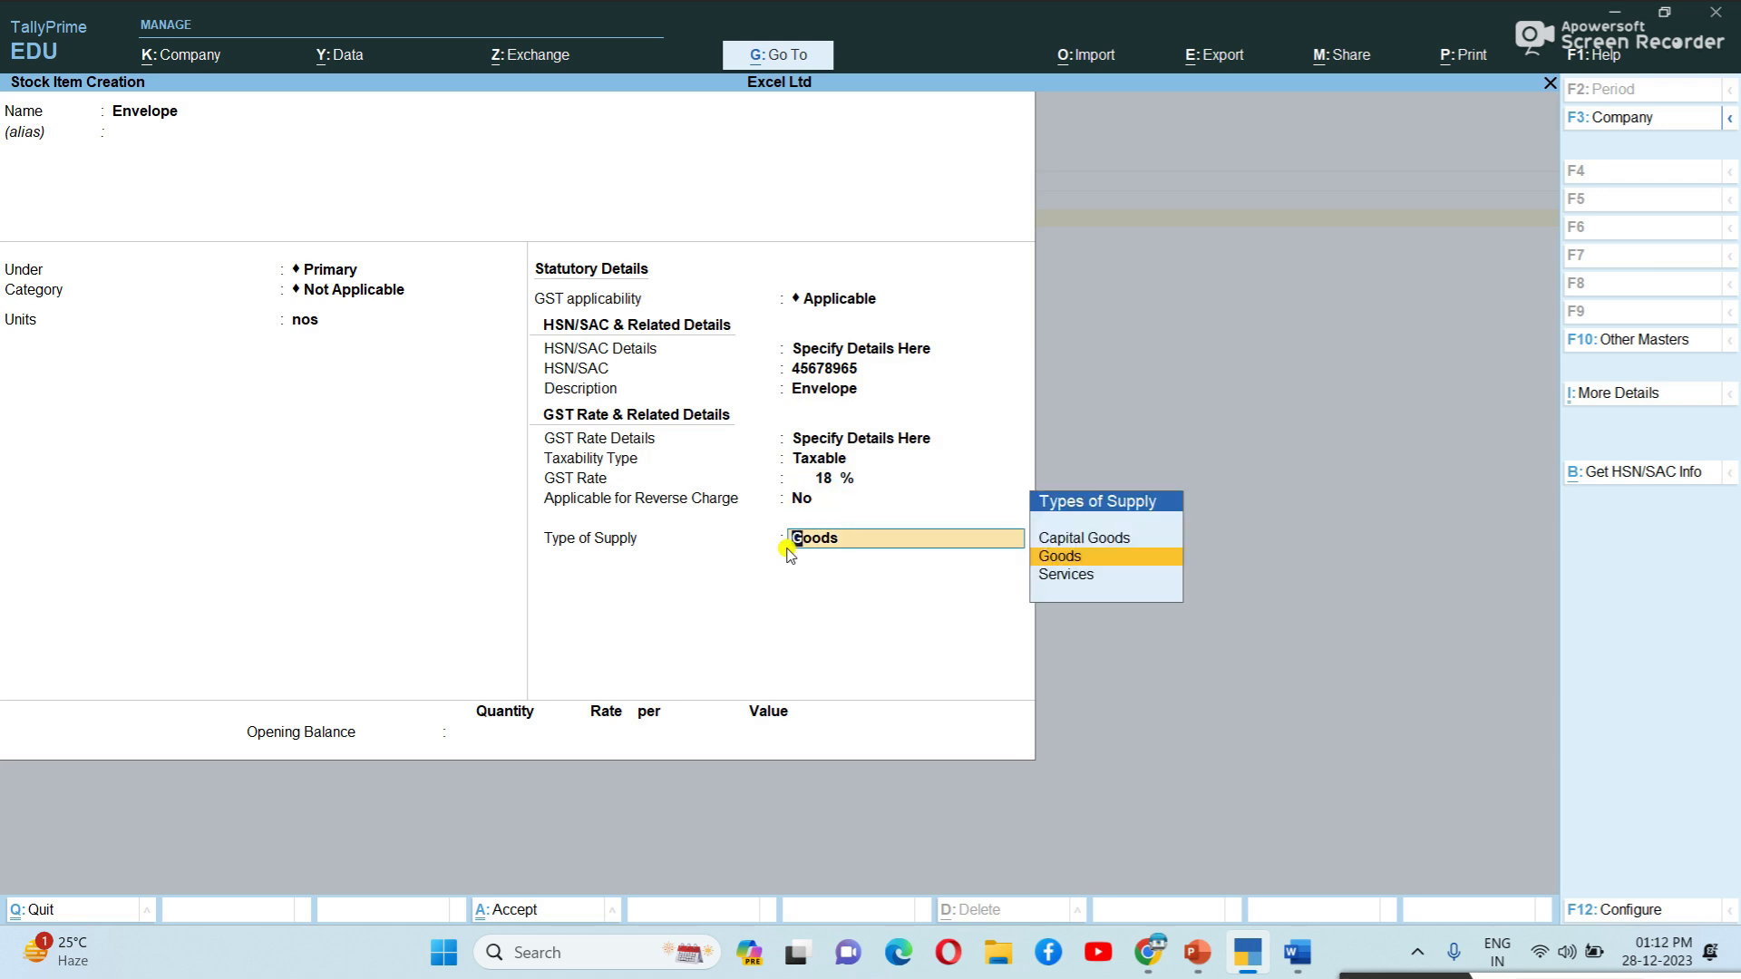
key(Return)
key(Return)
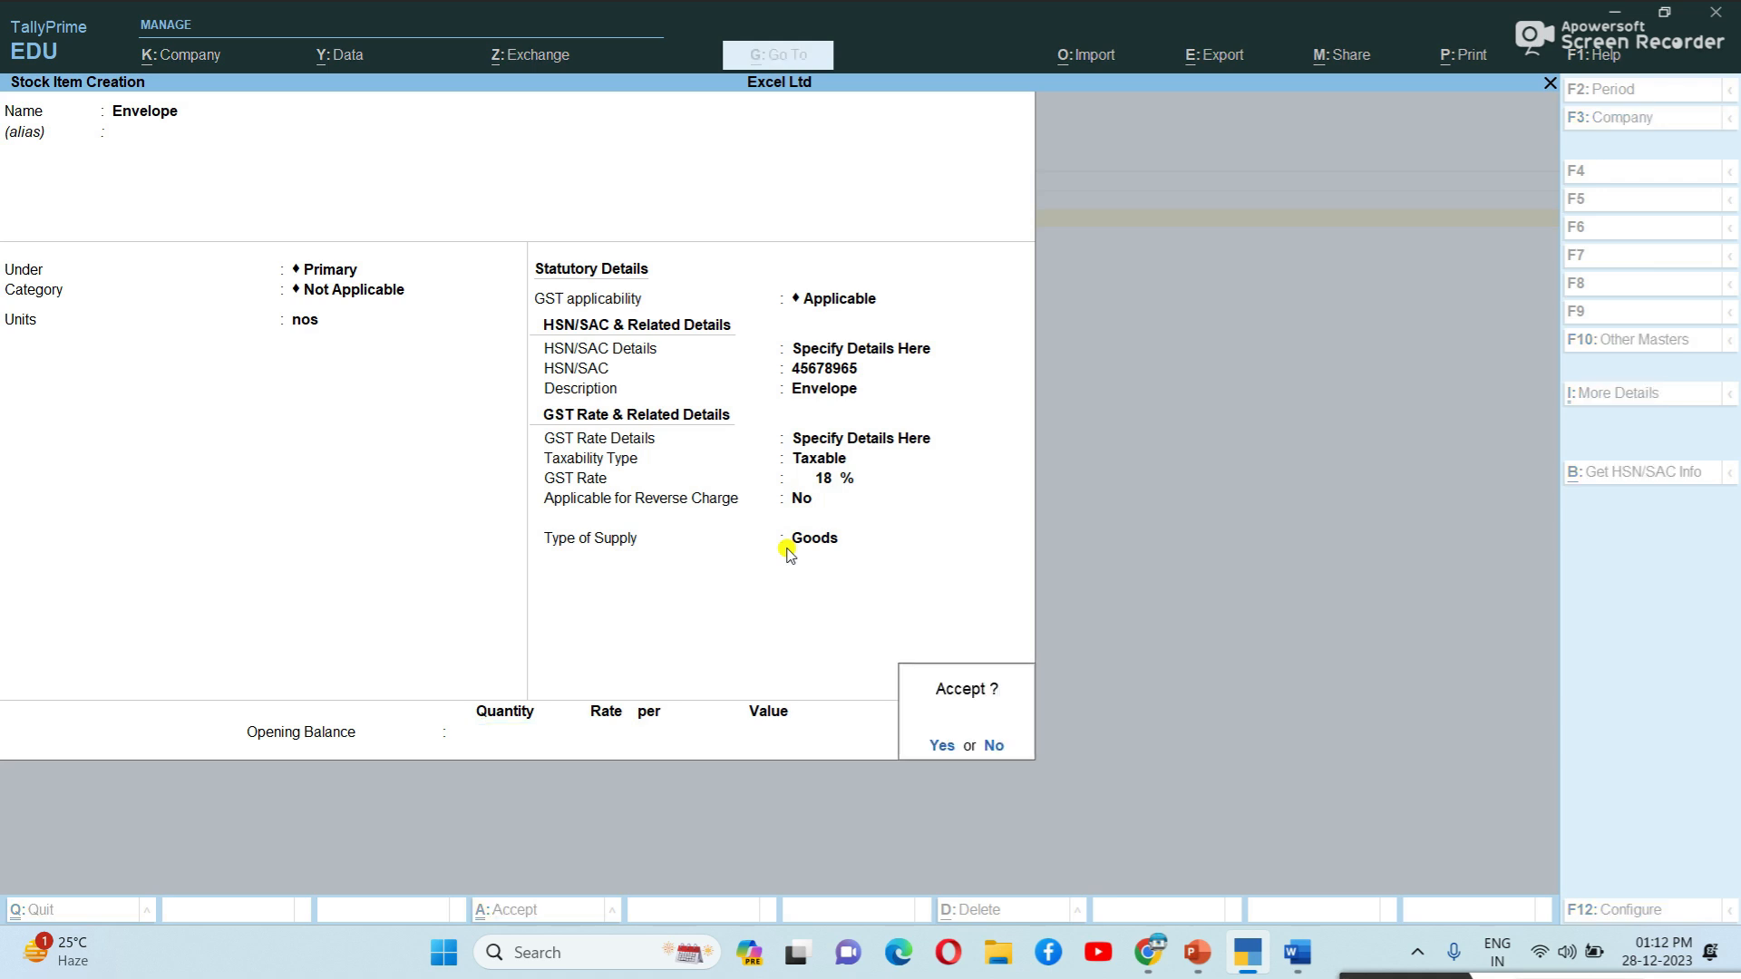
key(Return)
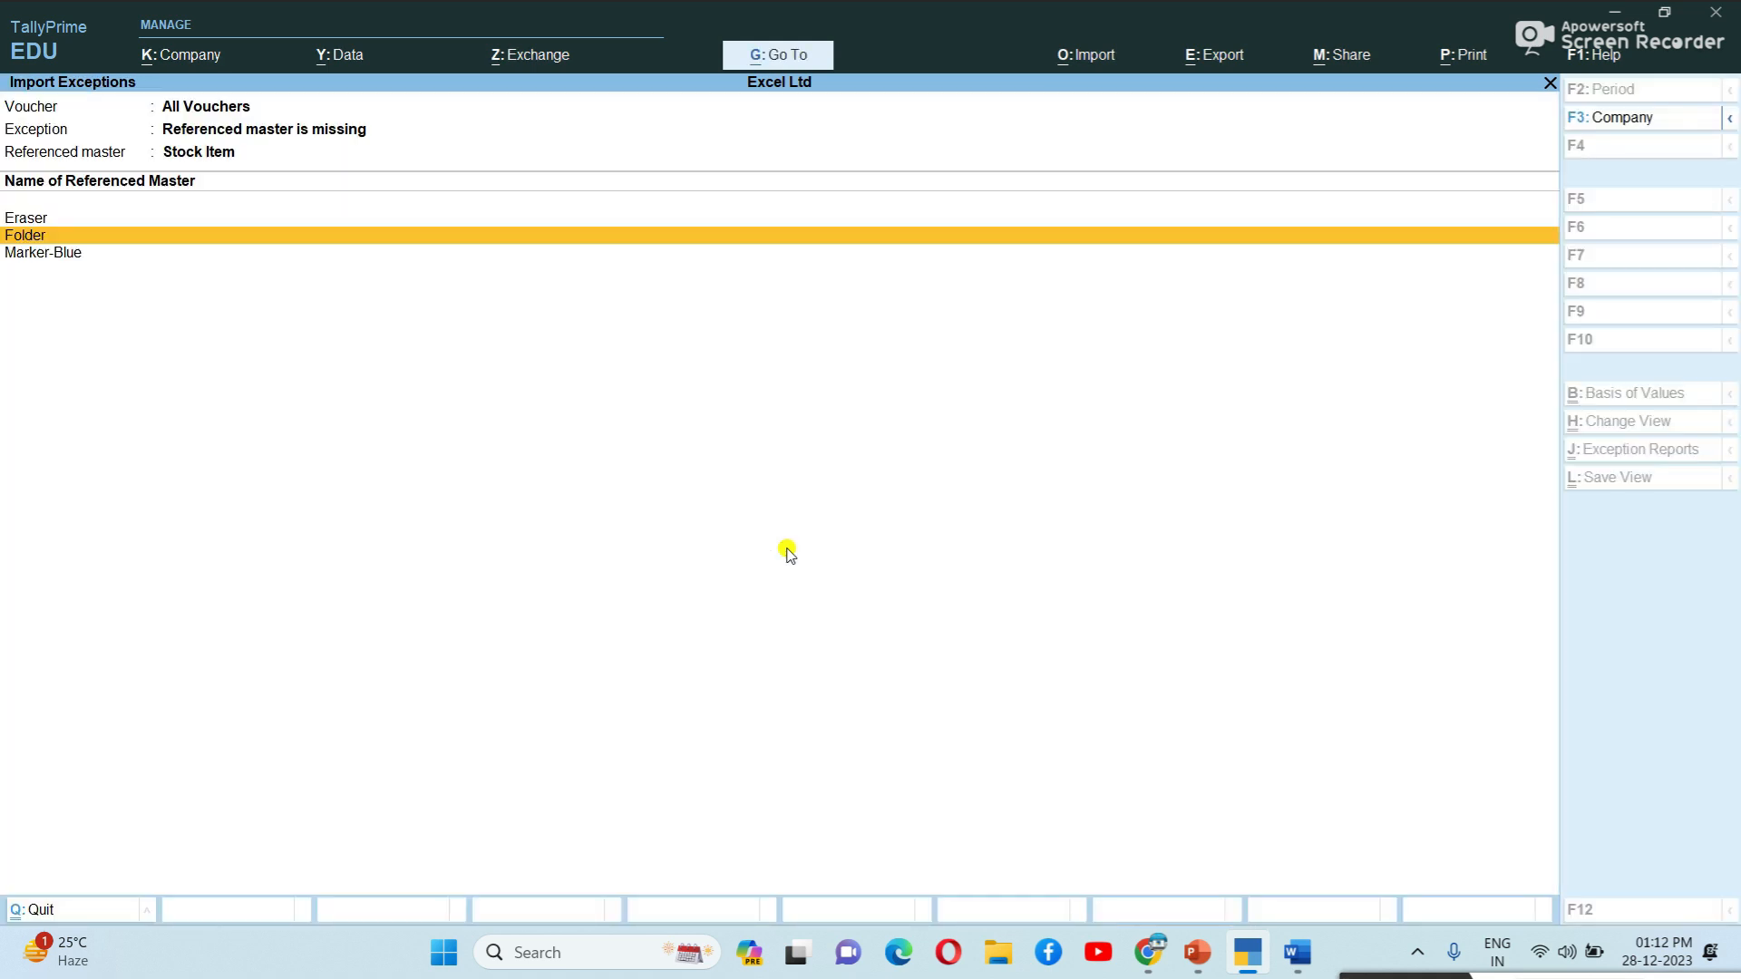
Start the Eraser stock item with units nos and HSN/SAC code 23656478.
key(Up)
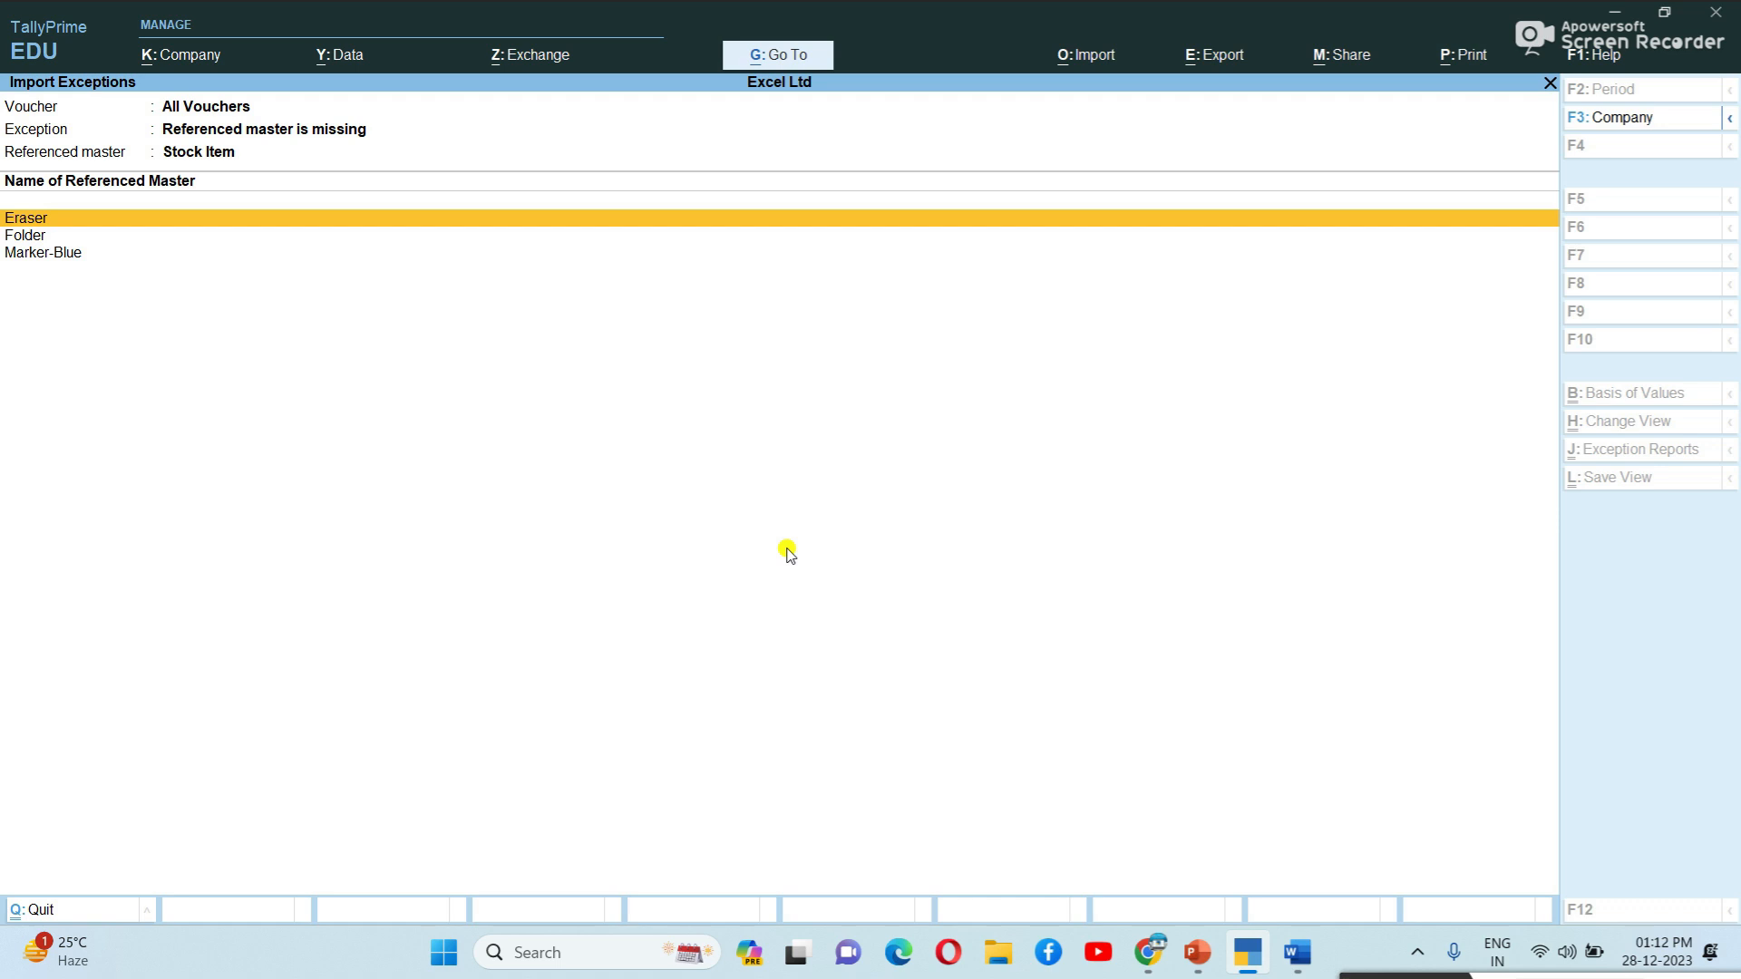
key(Return)
key(Return)
key(Return)
key(Return)
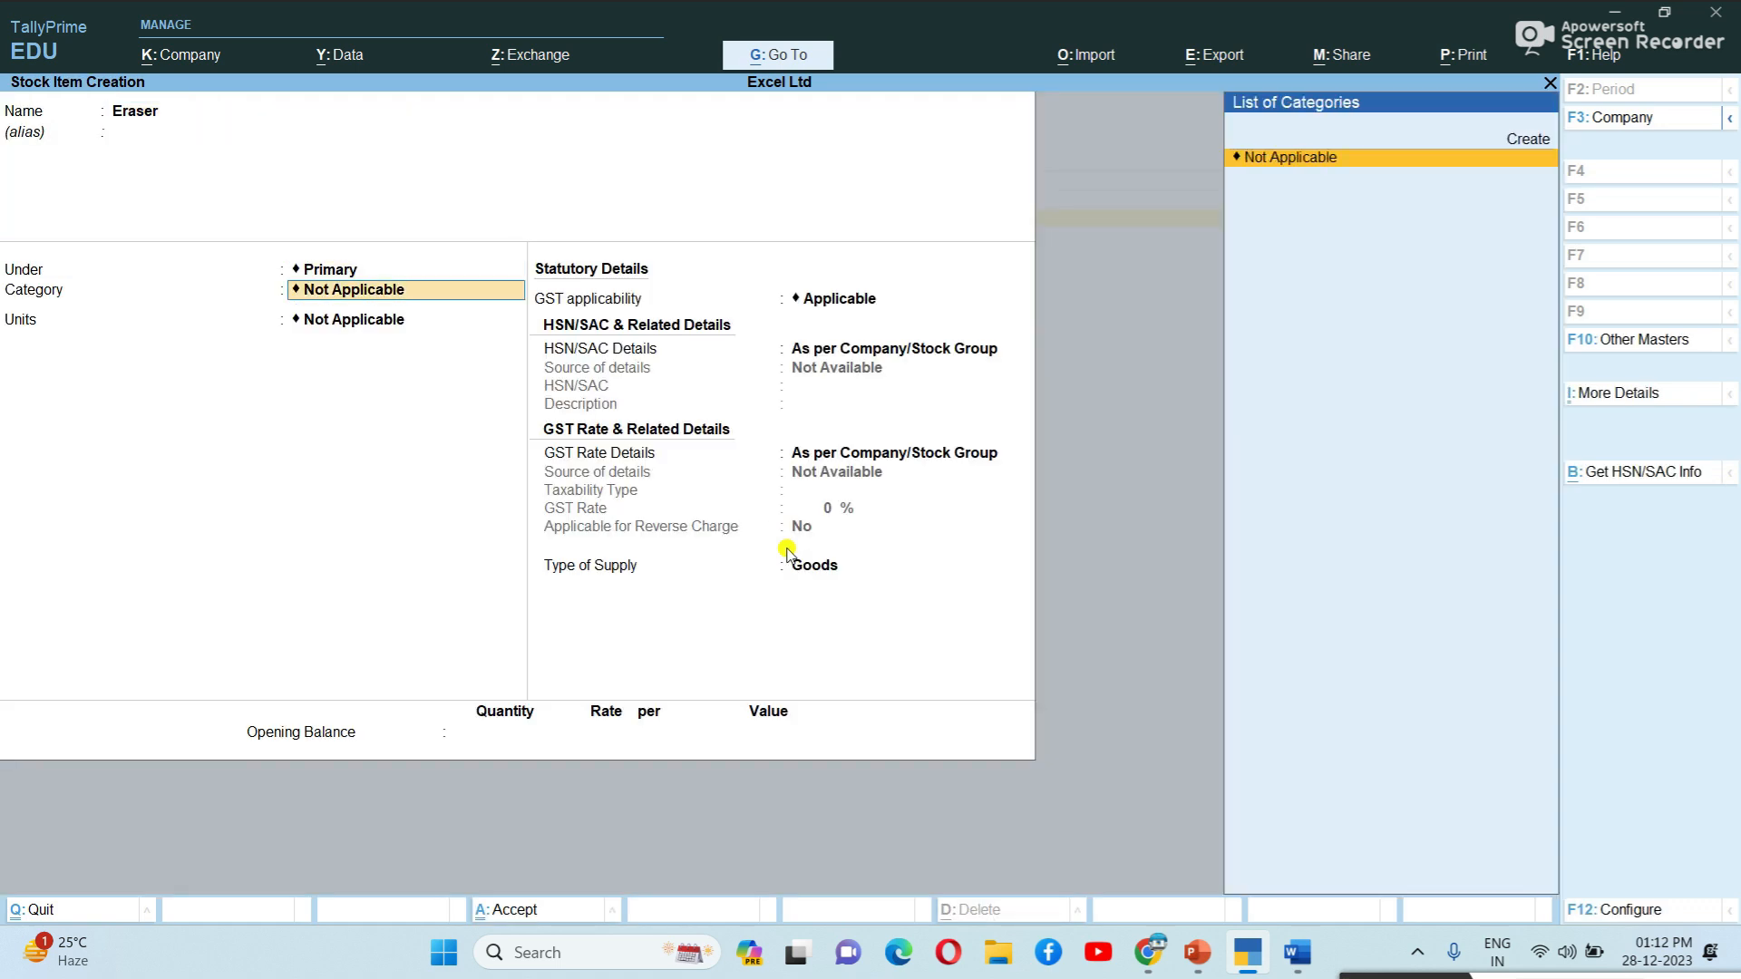
key(Return)
key(Down)
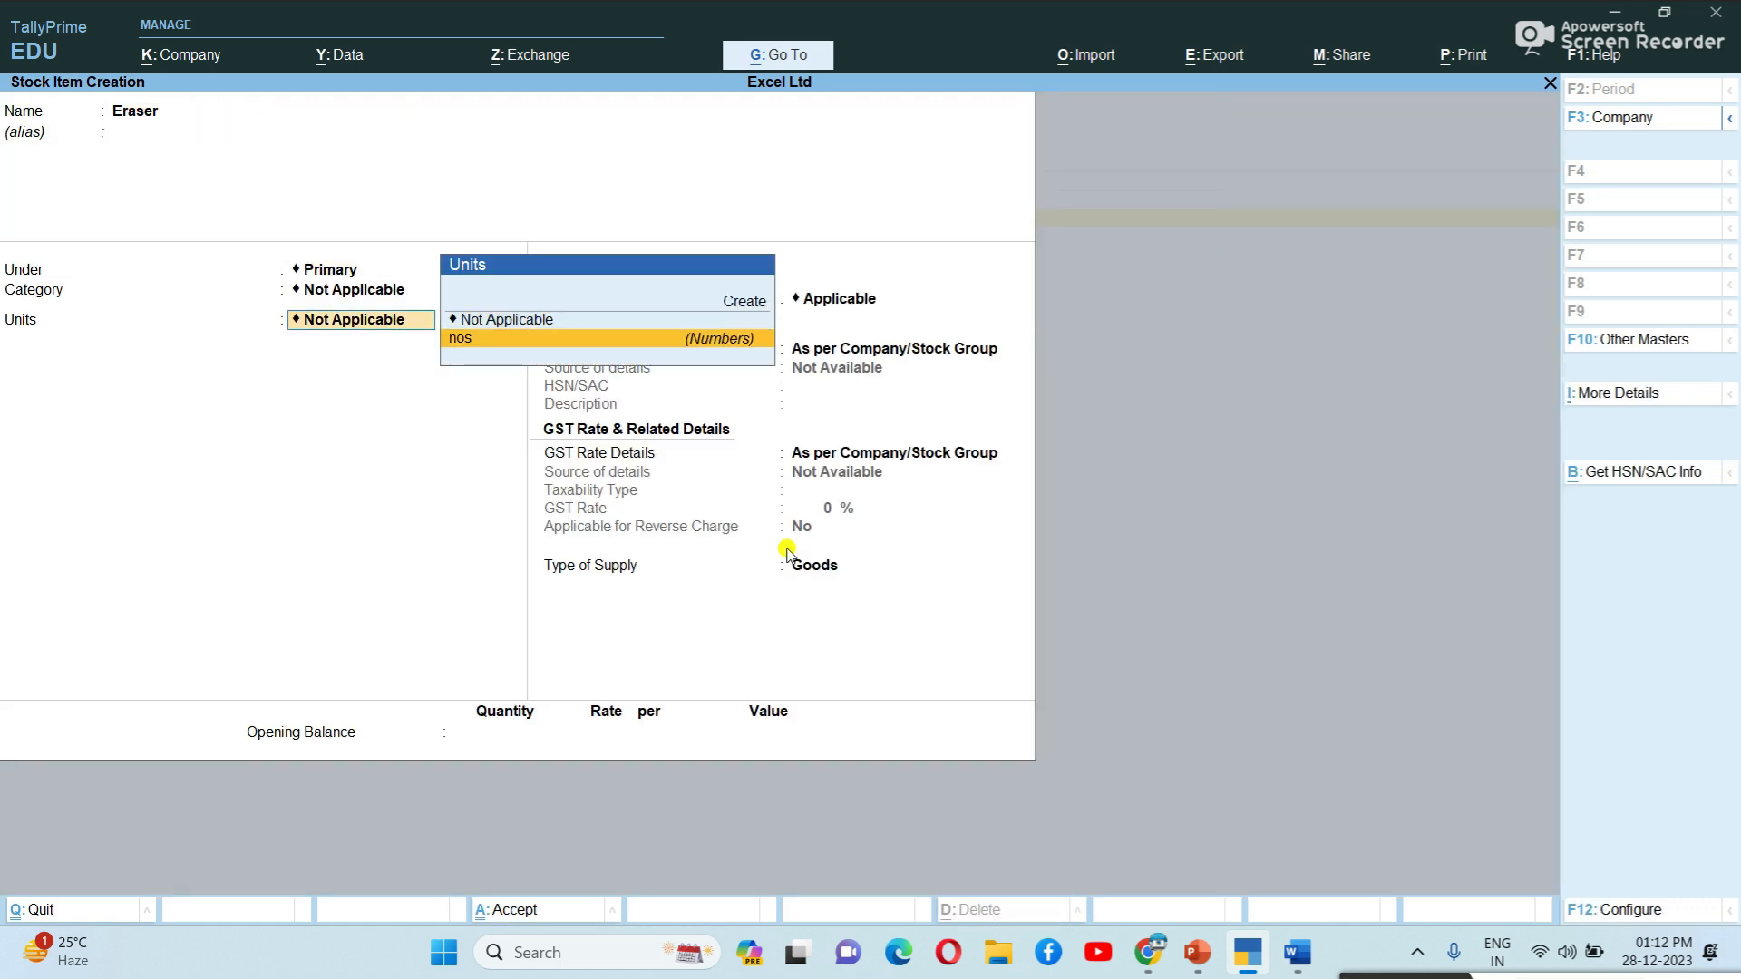
key(Return)
key(Return)
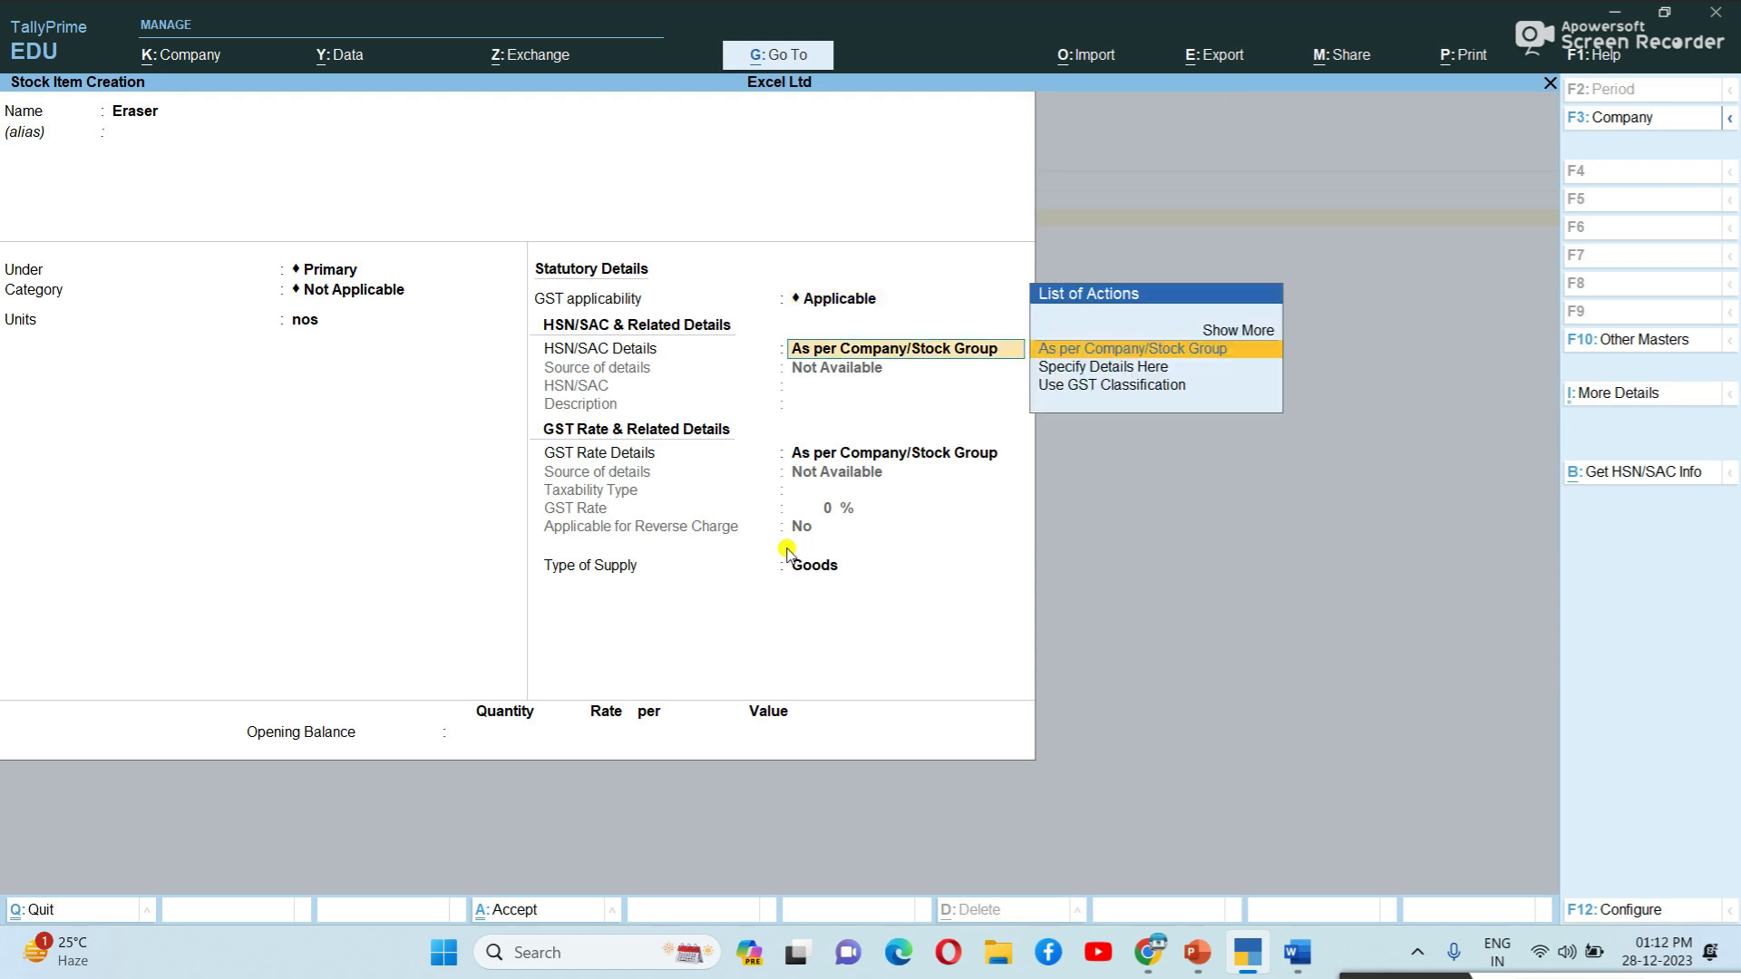
key(Down)
key(Return)
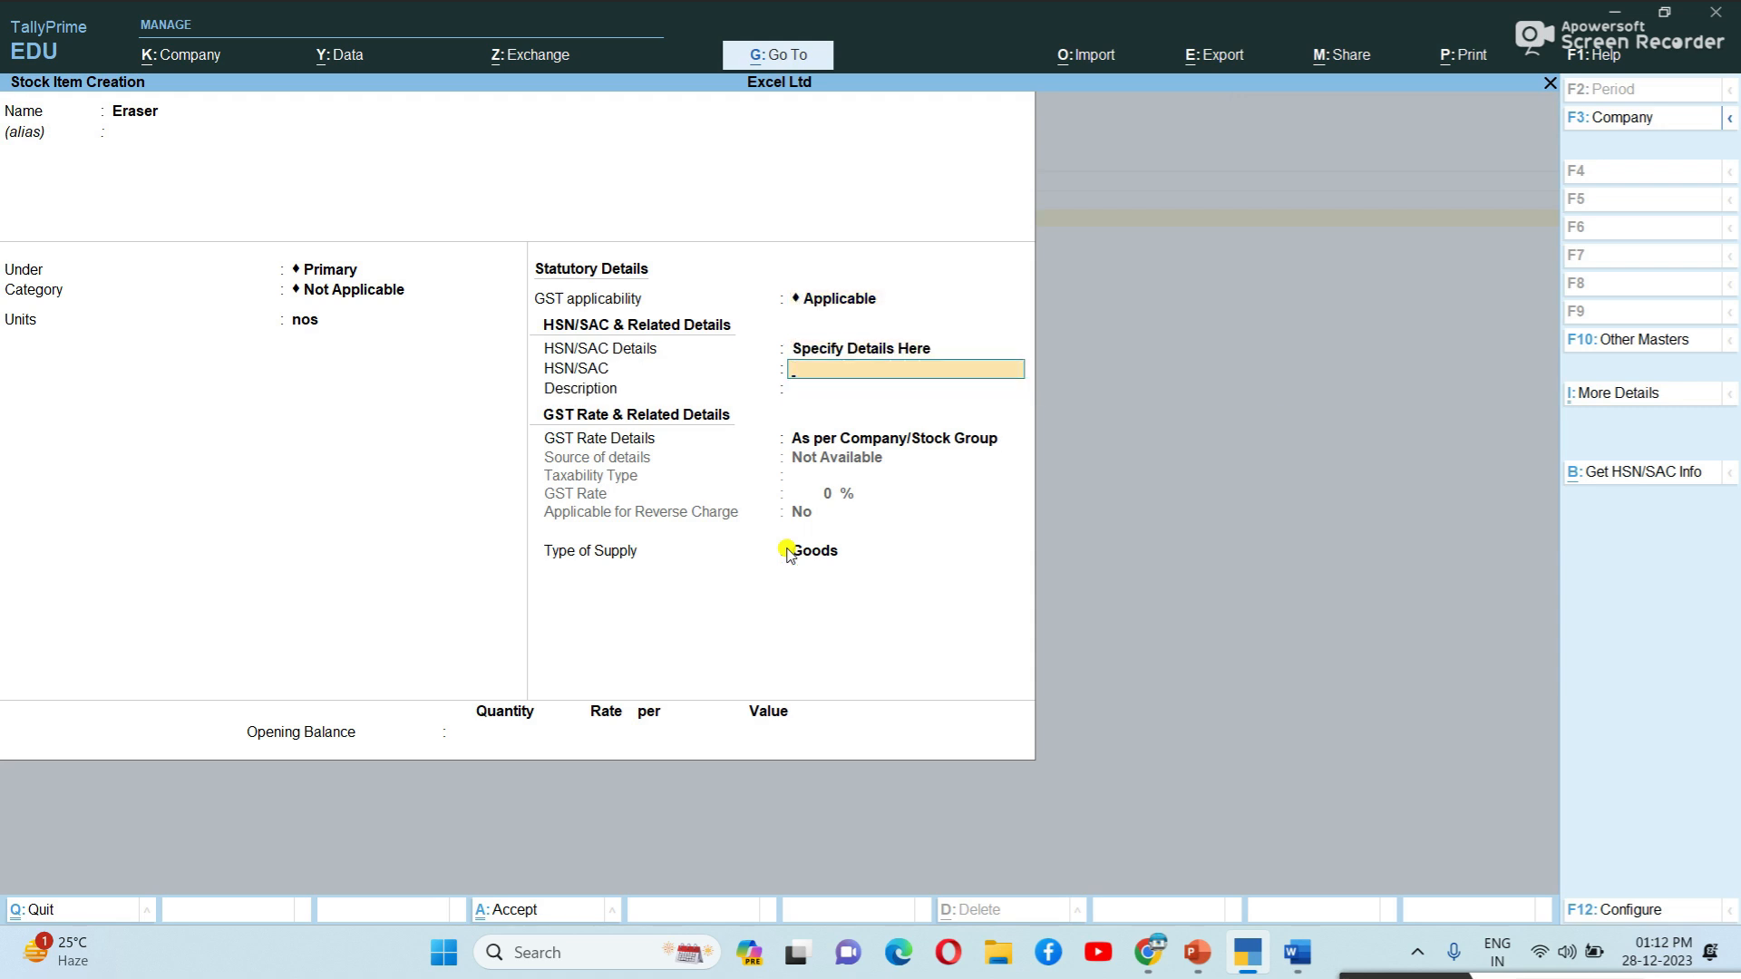
text(23656478)
key(Return)
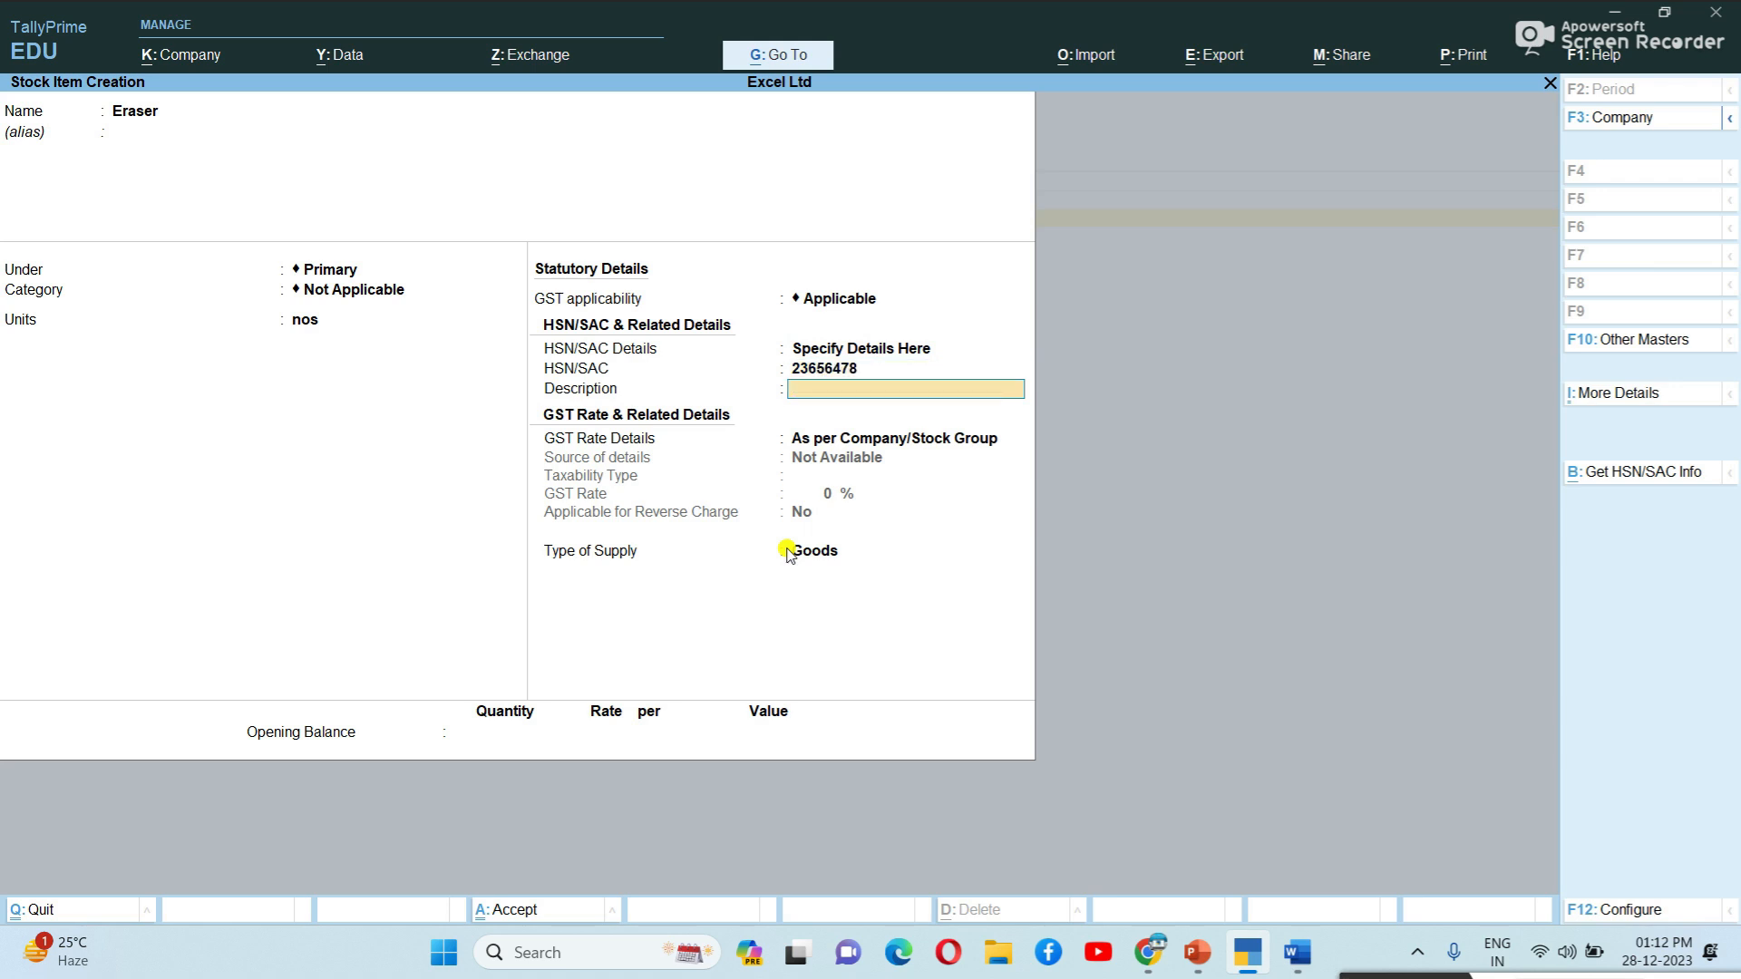
Give Eraser the description 'Erase', make it Taxable at 18% GST, and save it.
text(Eraser)
key(Return)
key(Down)
key(Return)
key(Return)
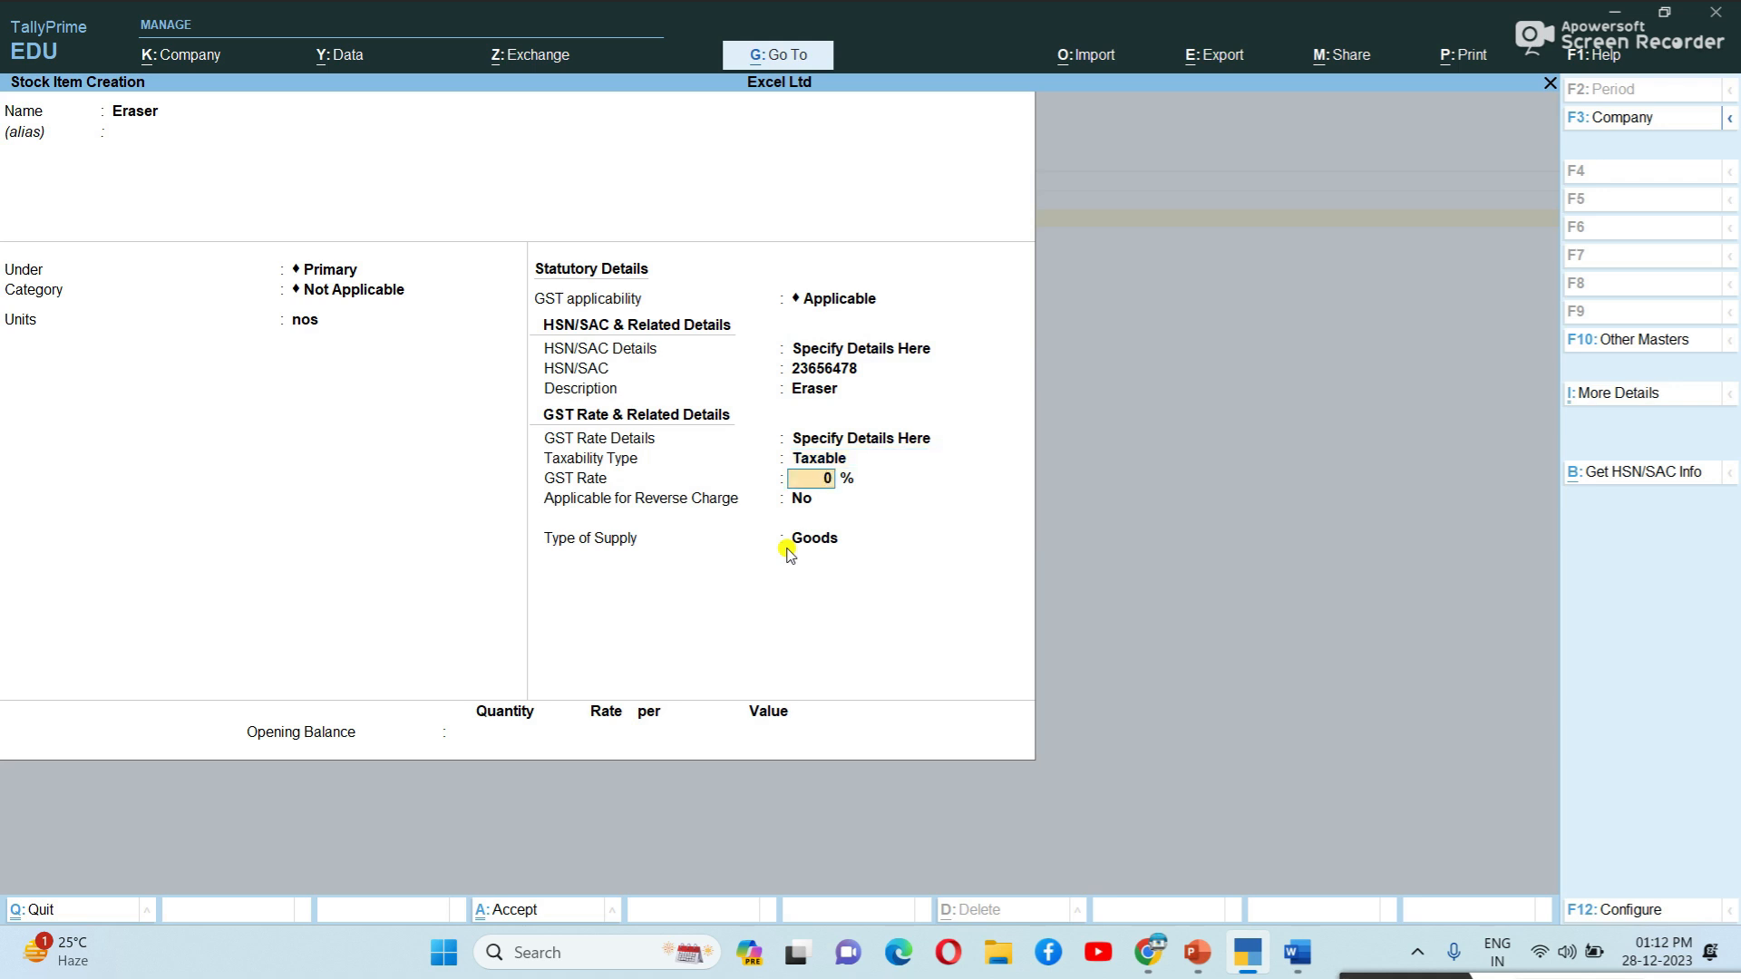
text(18)
key(Return)
key(Return)
key(Return)
key(Return)
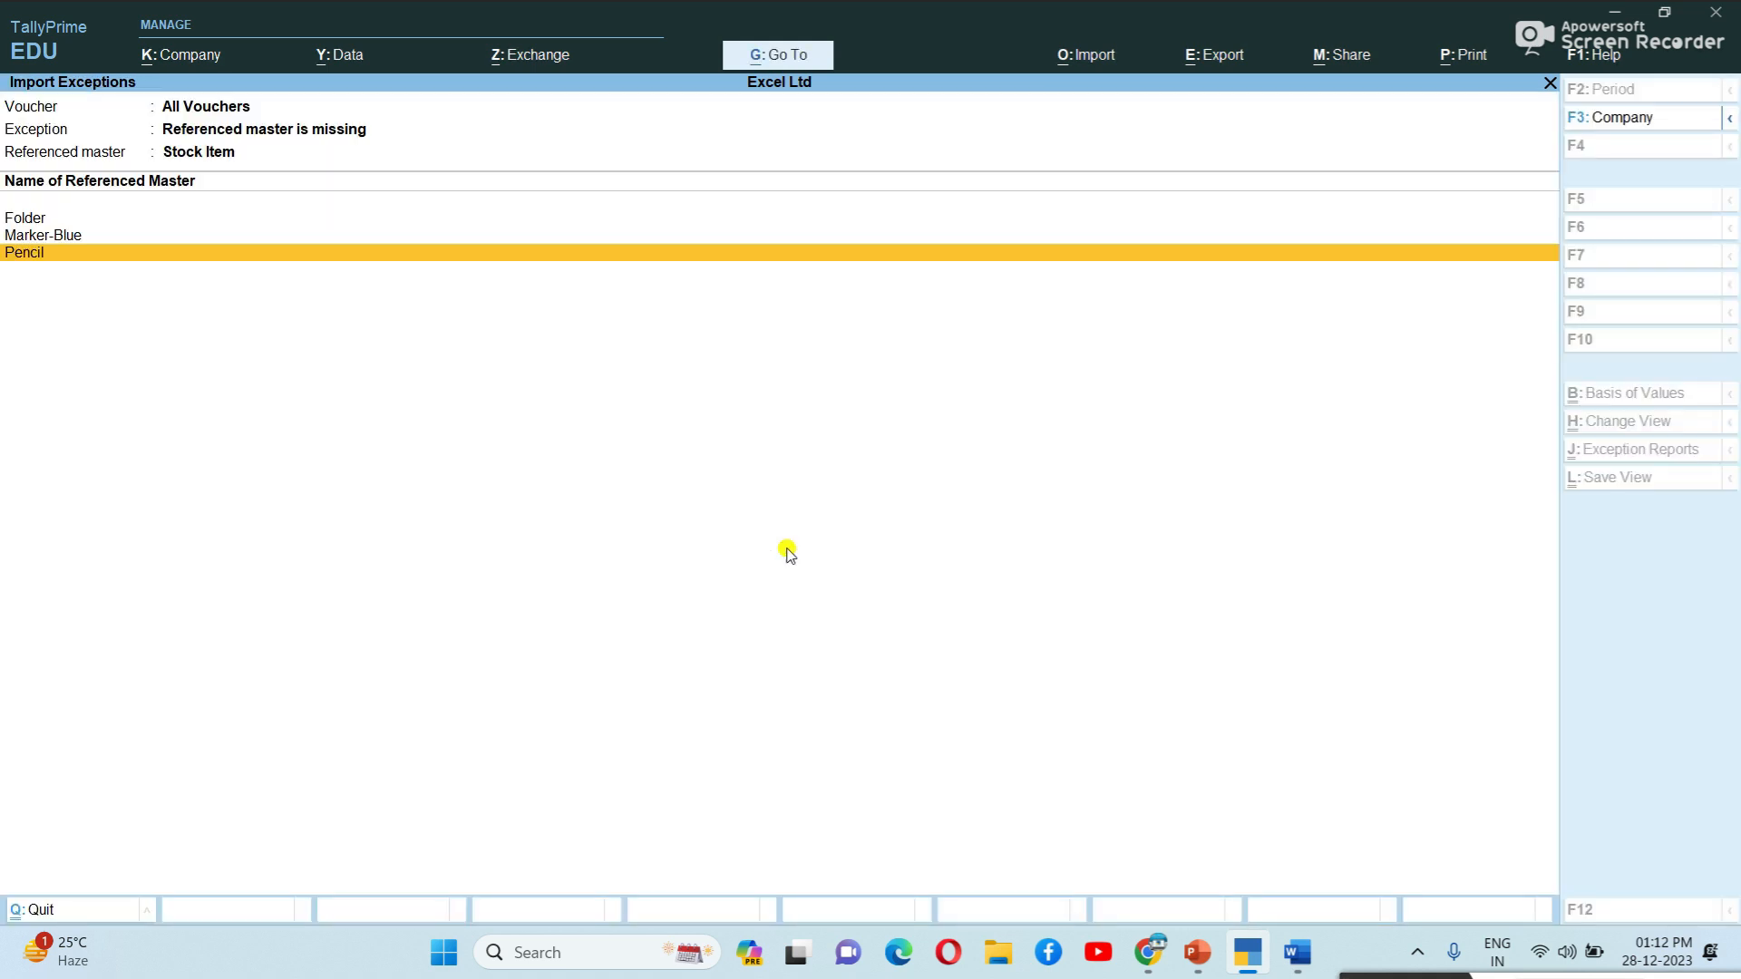
key(Up)
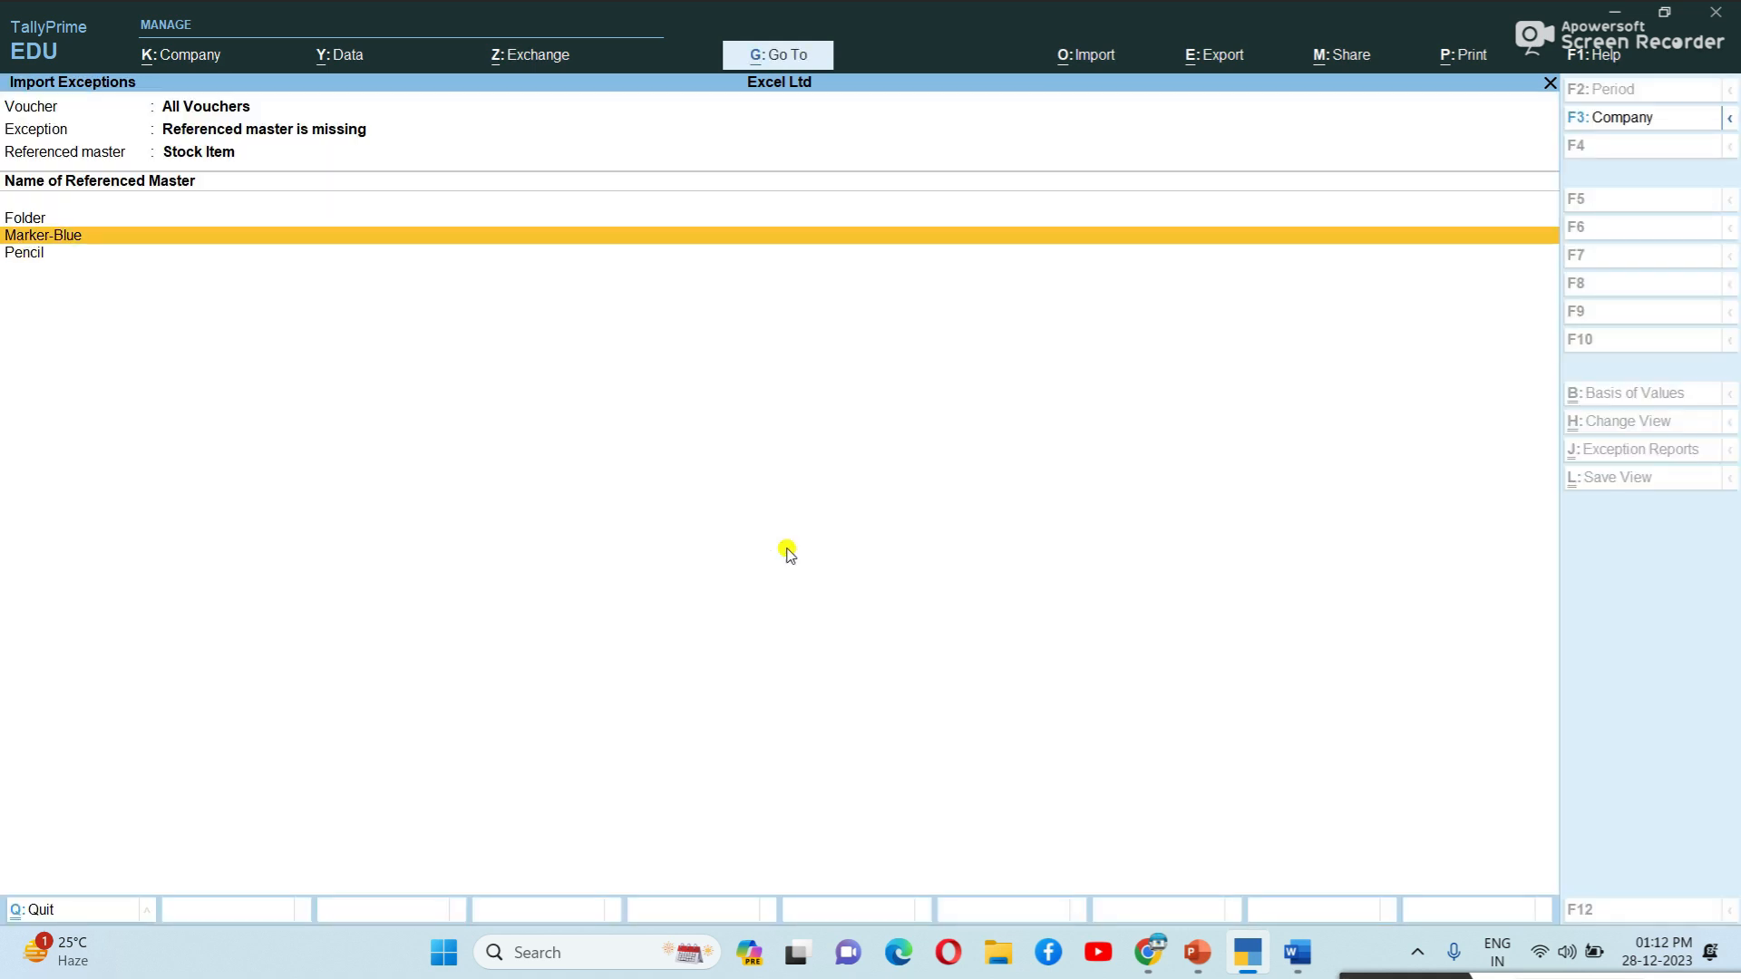
Start the Folder stock item in Primary with units nos and HSN/SAC code 89652345.
key(Up)
key(Return)
key(Return)
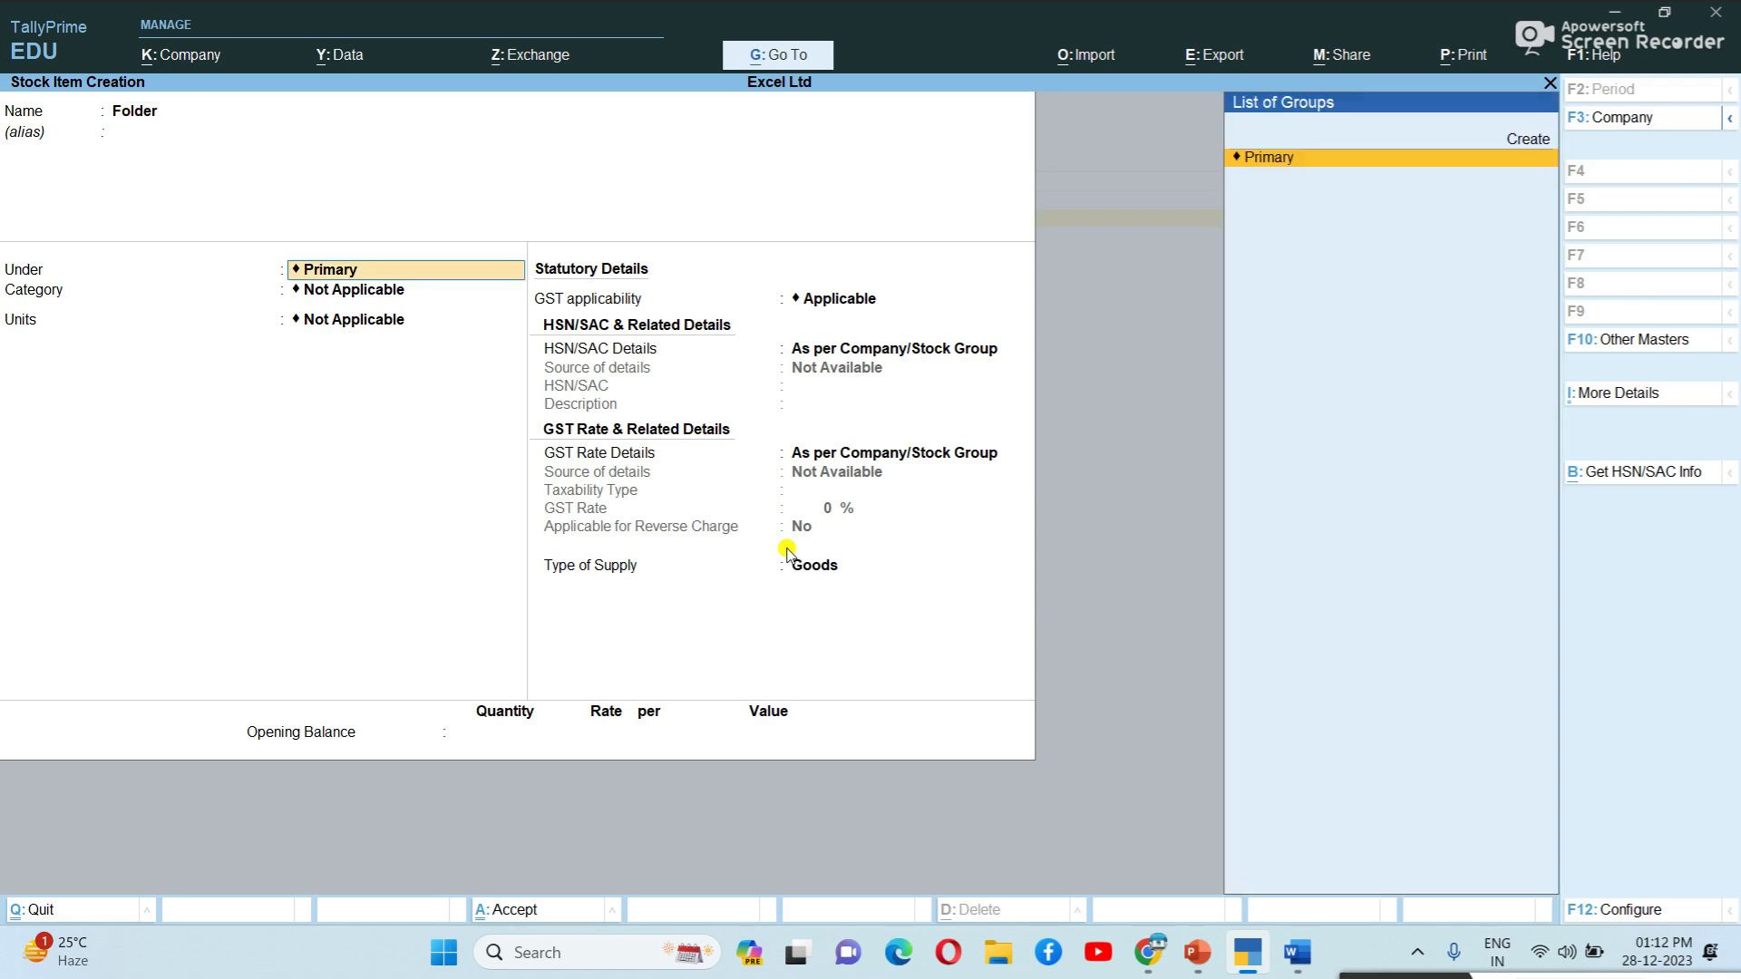
key(Return)
key(Return)
key(Down)
key(Return)
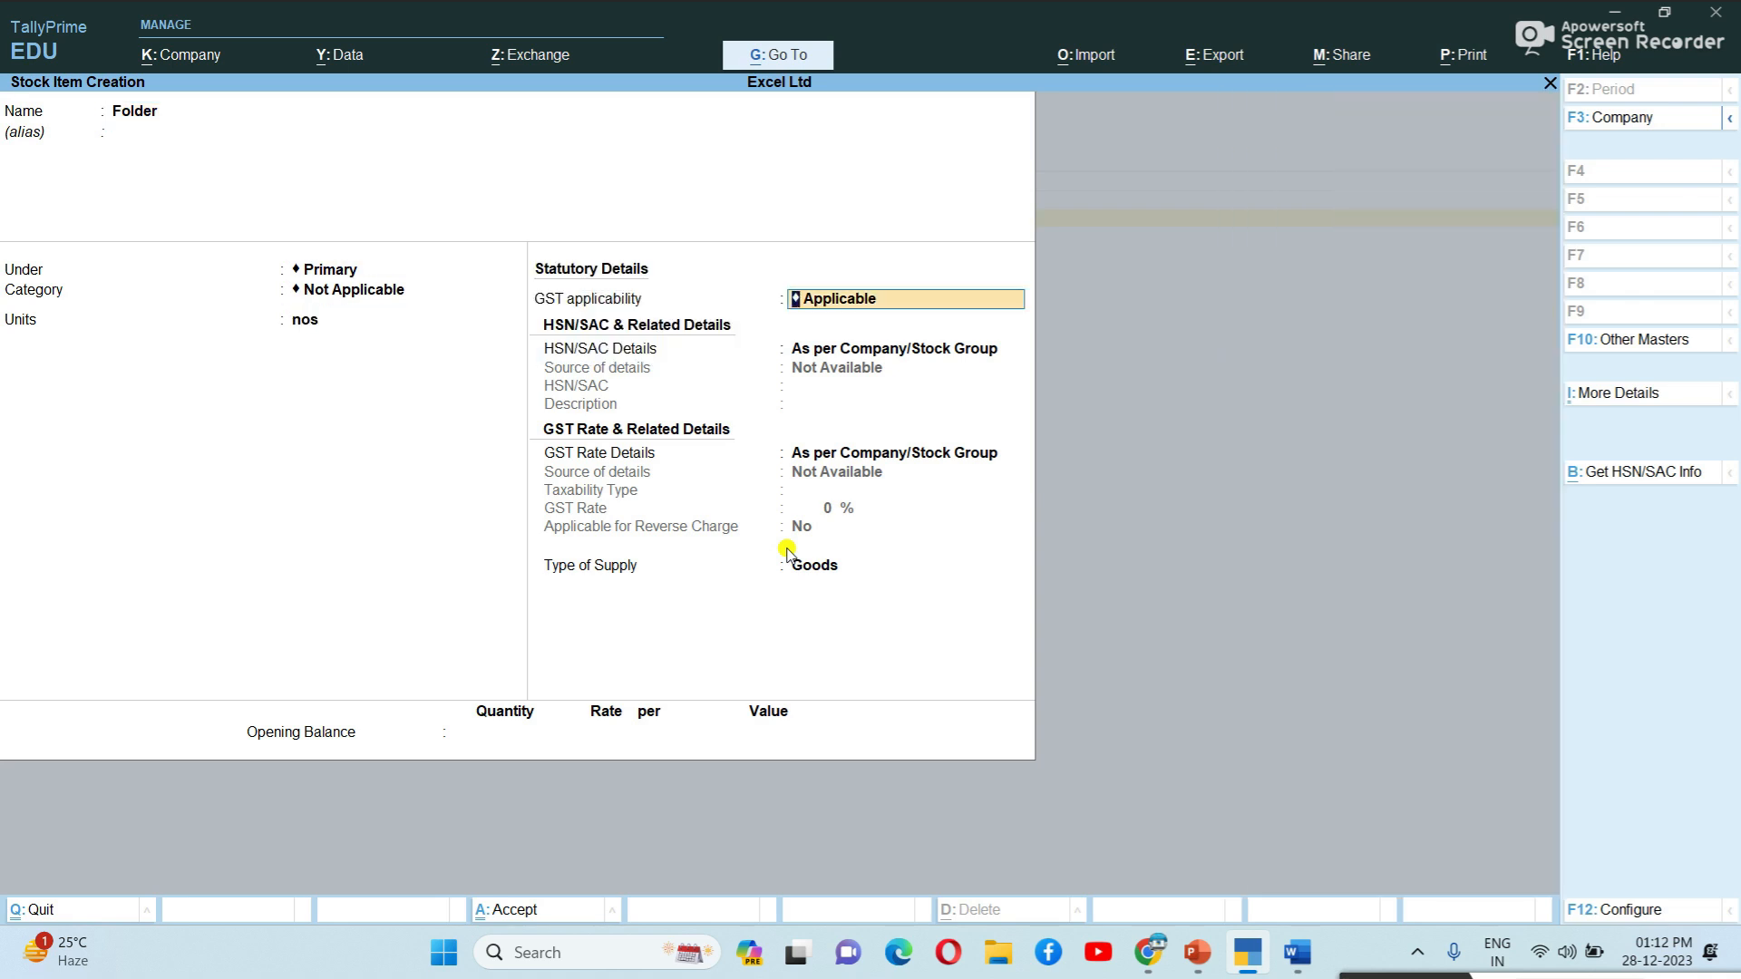
key(Return)
key(Return)
key(BackSpace)
key(Down)
key(Return)
text(89652345)
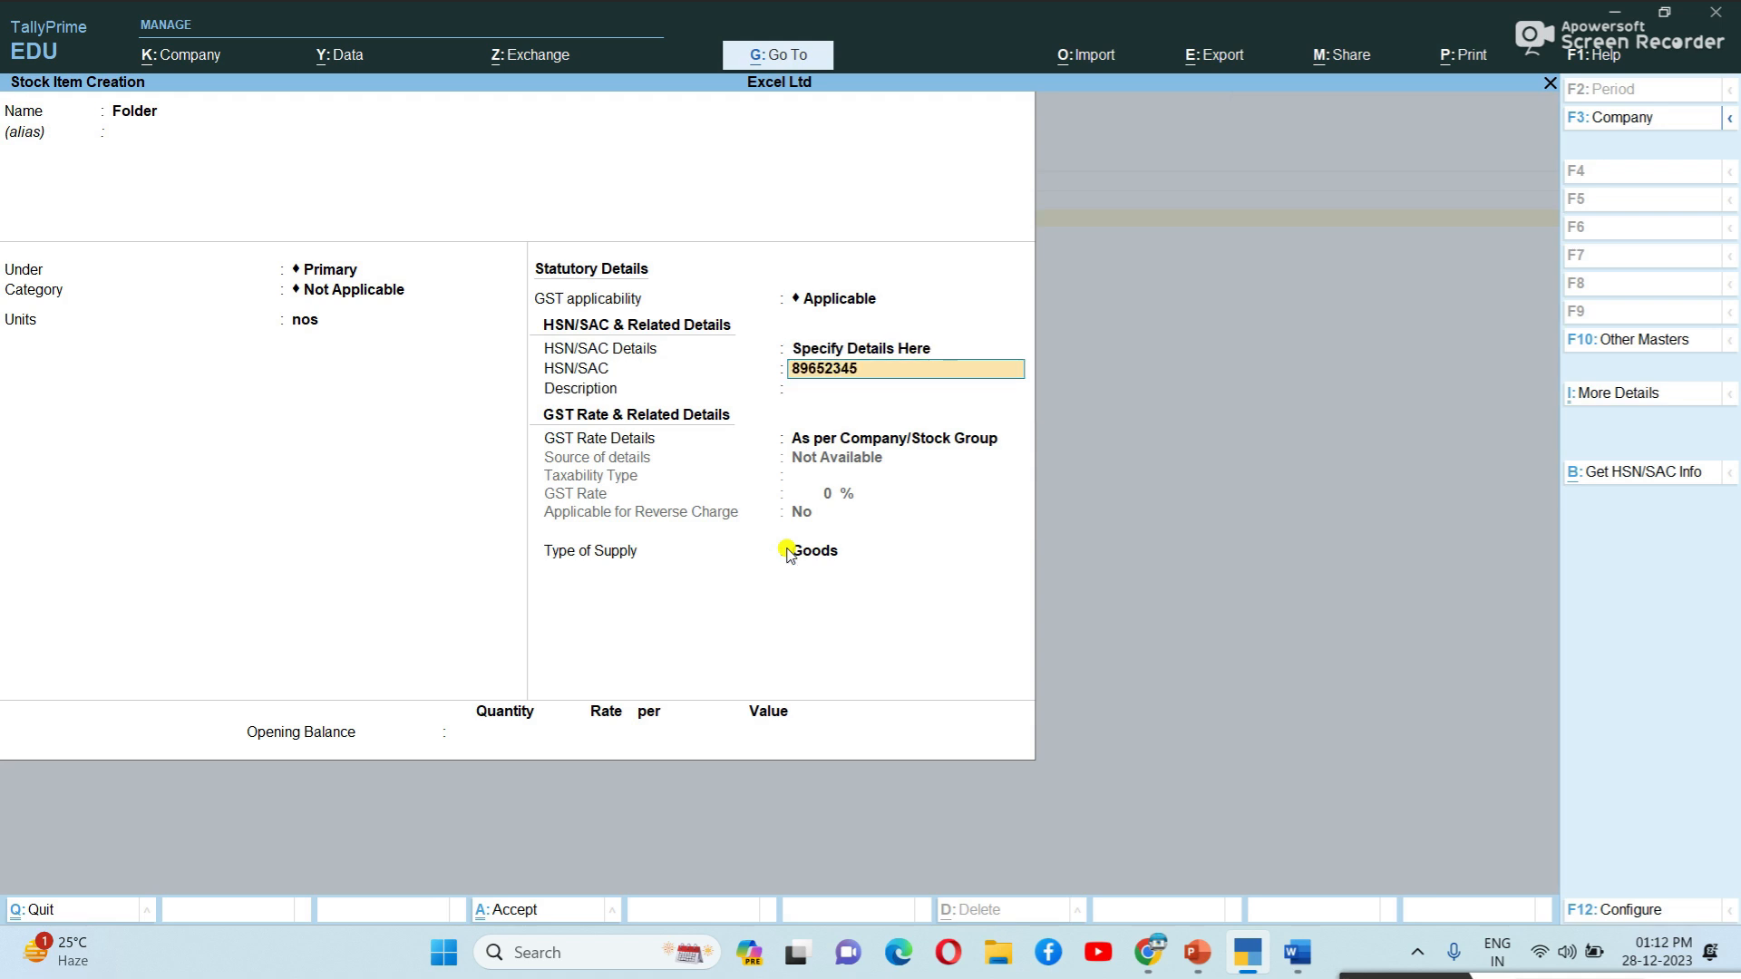
key(Return)
Give Folder the description 'Folder', set it Taxable at 18% GST, and save it.
text(Folder)
key(Return)
key(Down)
key(Return)
key(Return)
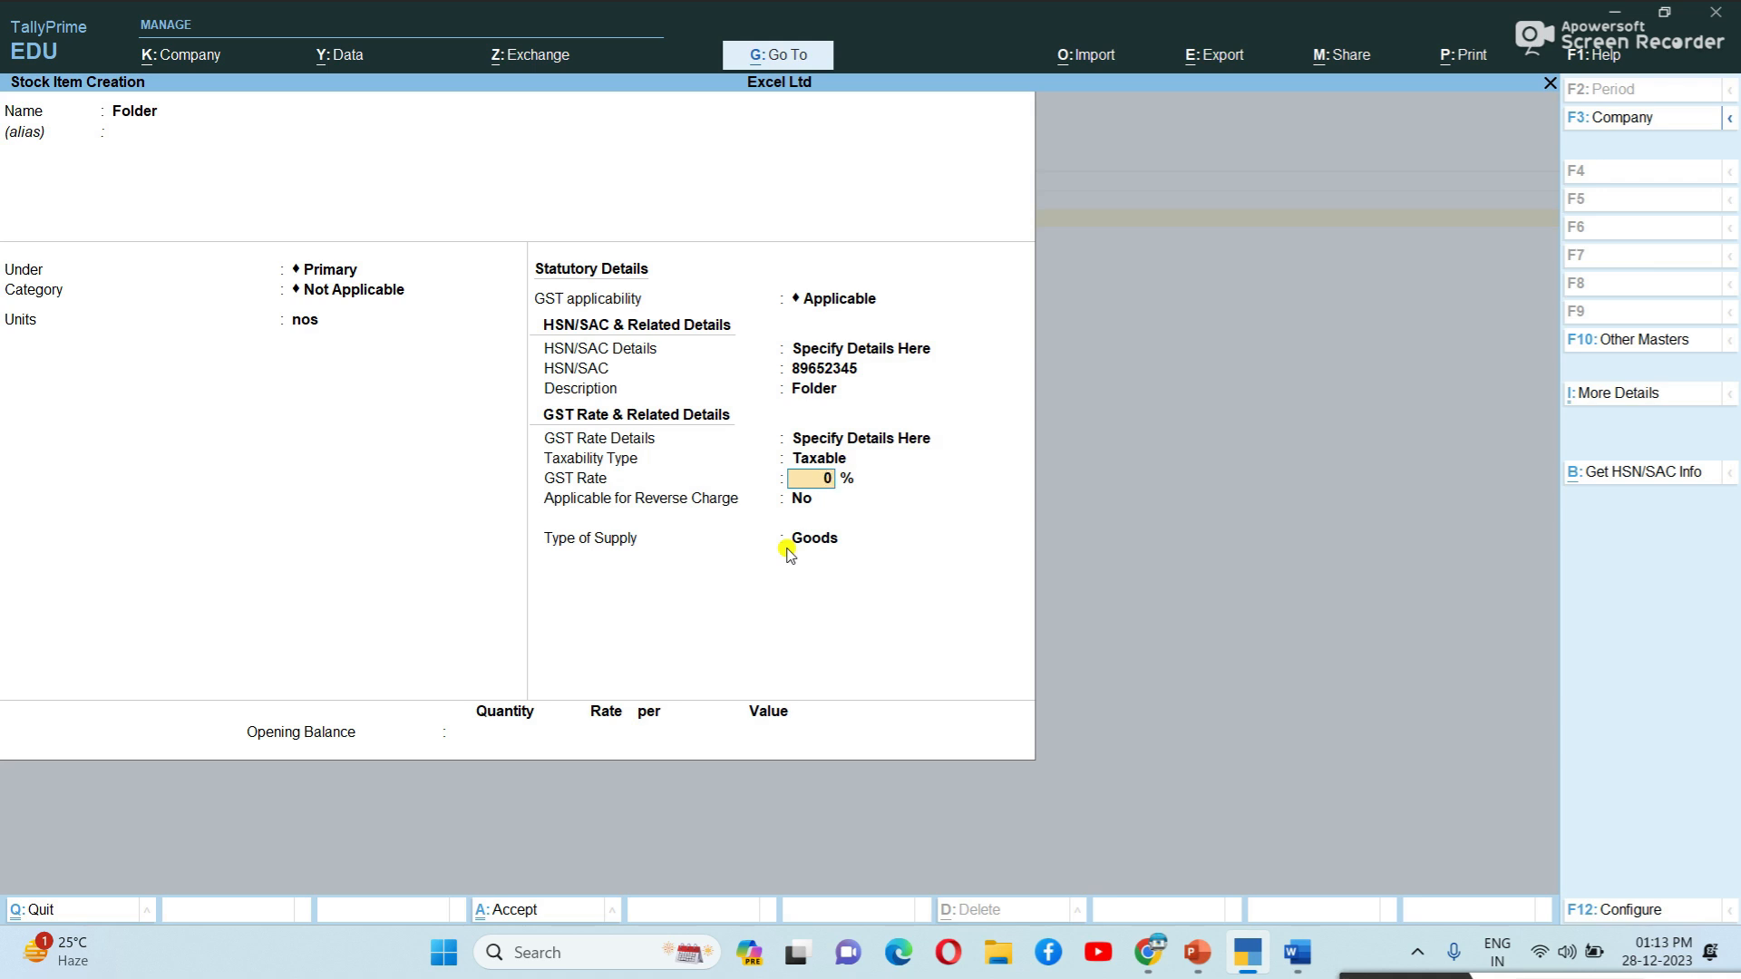
text(18)
key(Return)
key(Return)
key(Return)
key(Return)
key(Return)
Start the Marker-Blue stock item in Primary with units nos and HSN/SAC code 56982314.
key(Up)
key(Up)
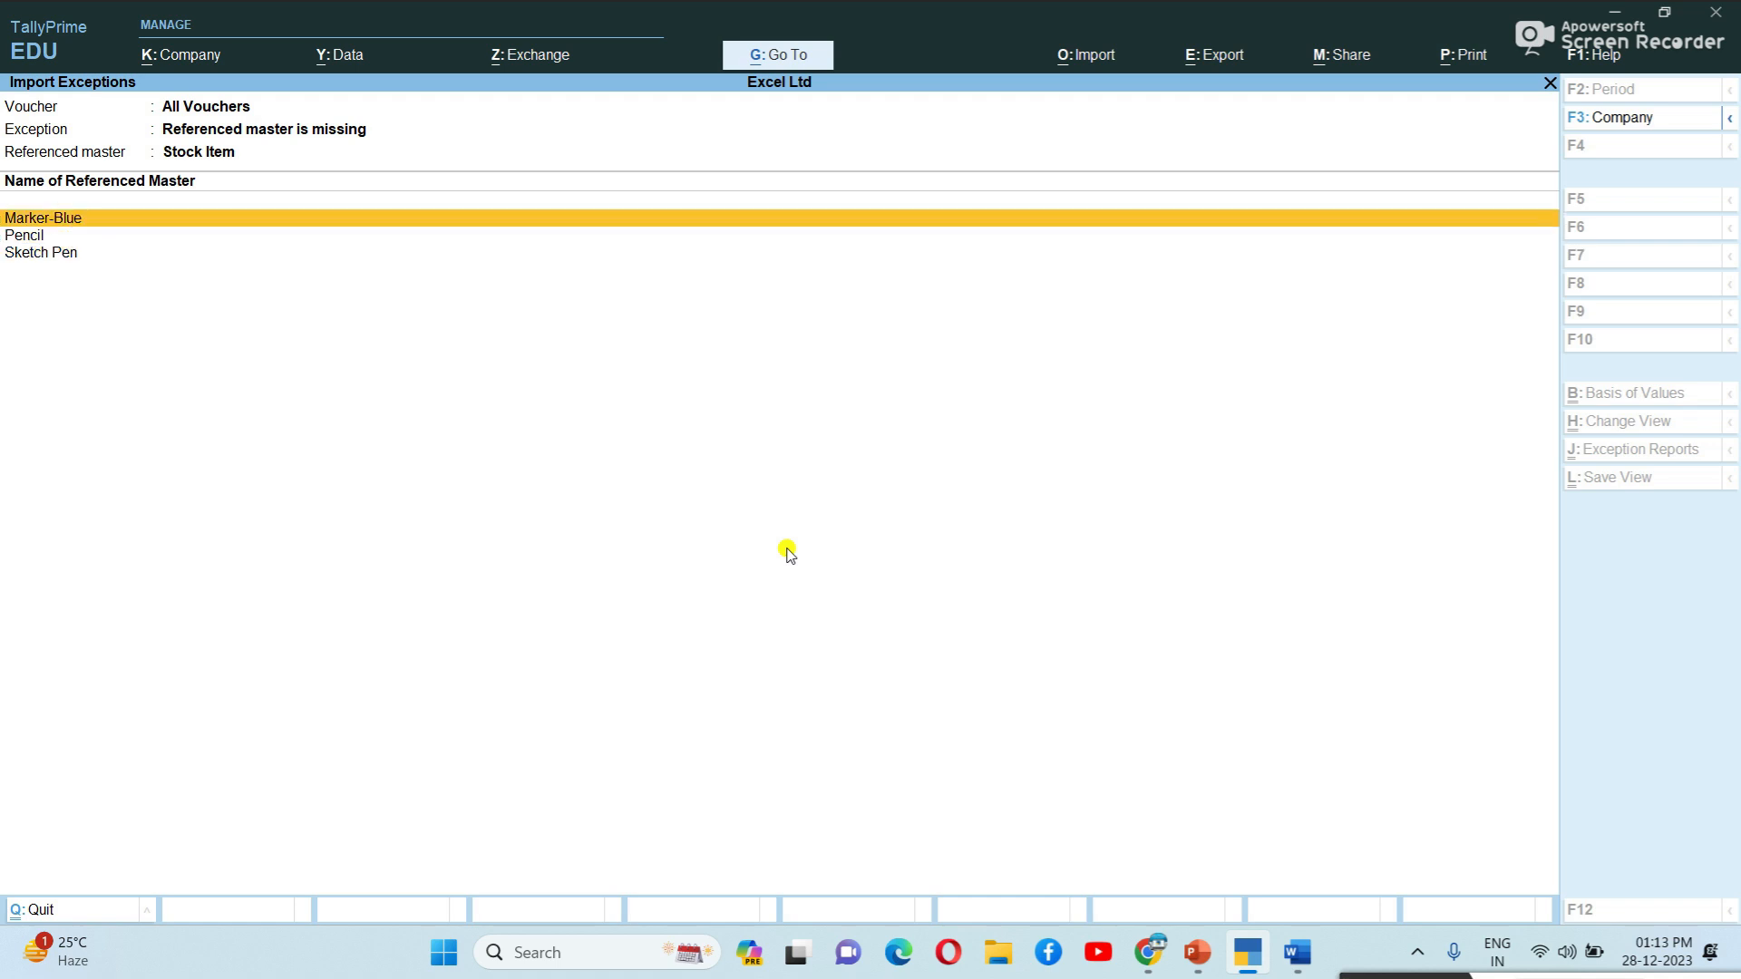
key(Return)
key(Return)
key(Return)
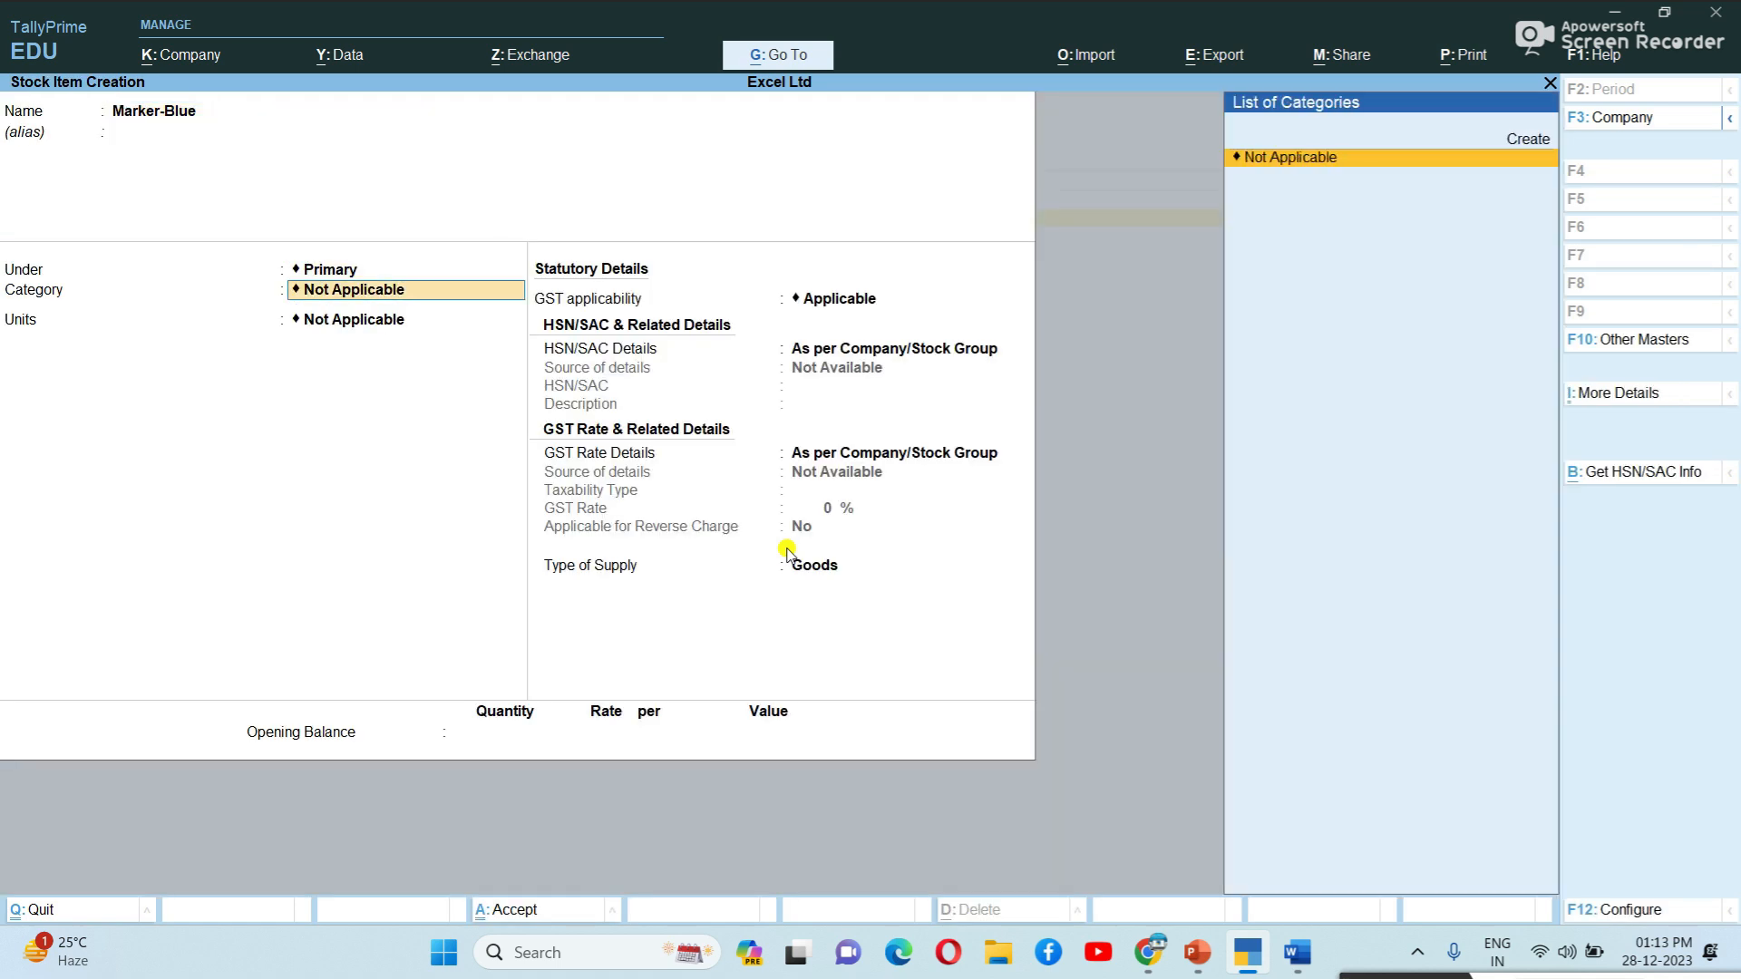
key(Return)
key(Down)
key(Return)
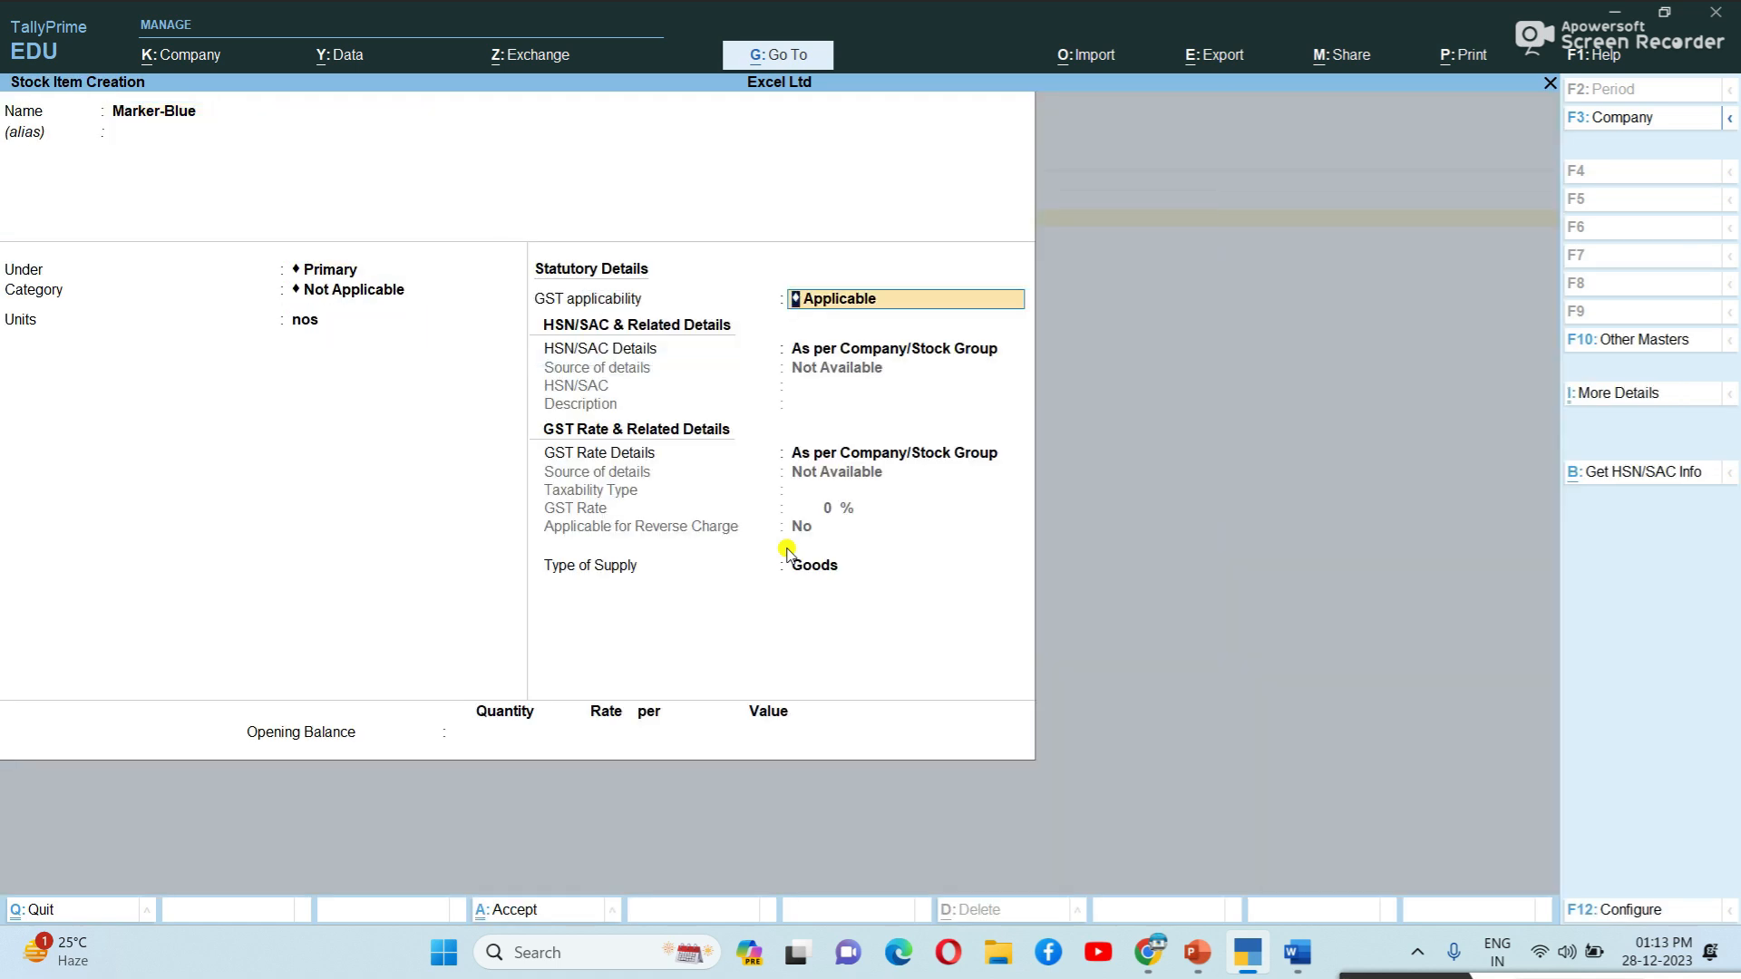
key(Return)
key(Down)
key(Return)
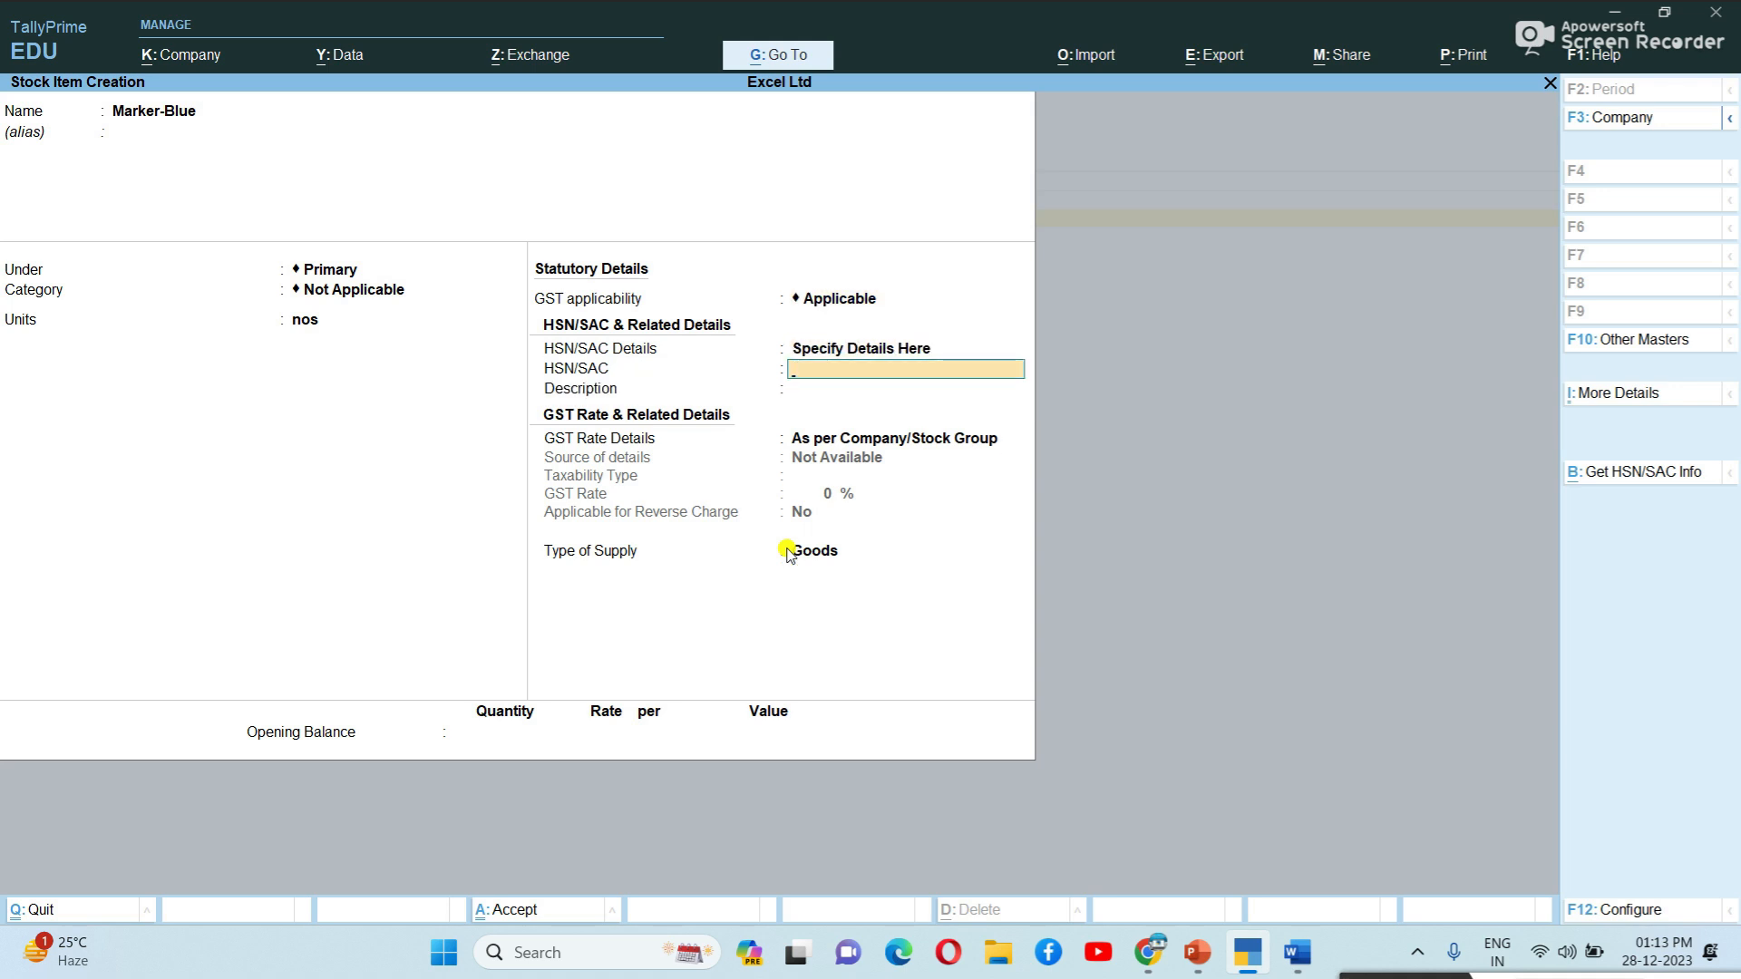
text(56982314)
key(Return)
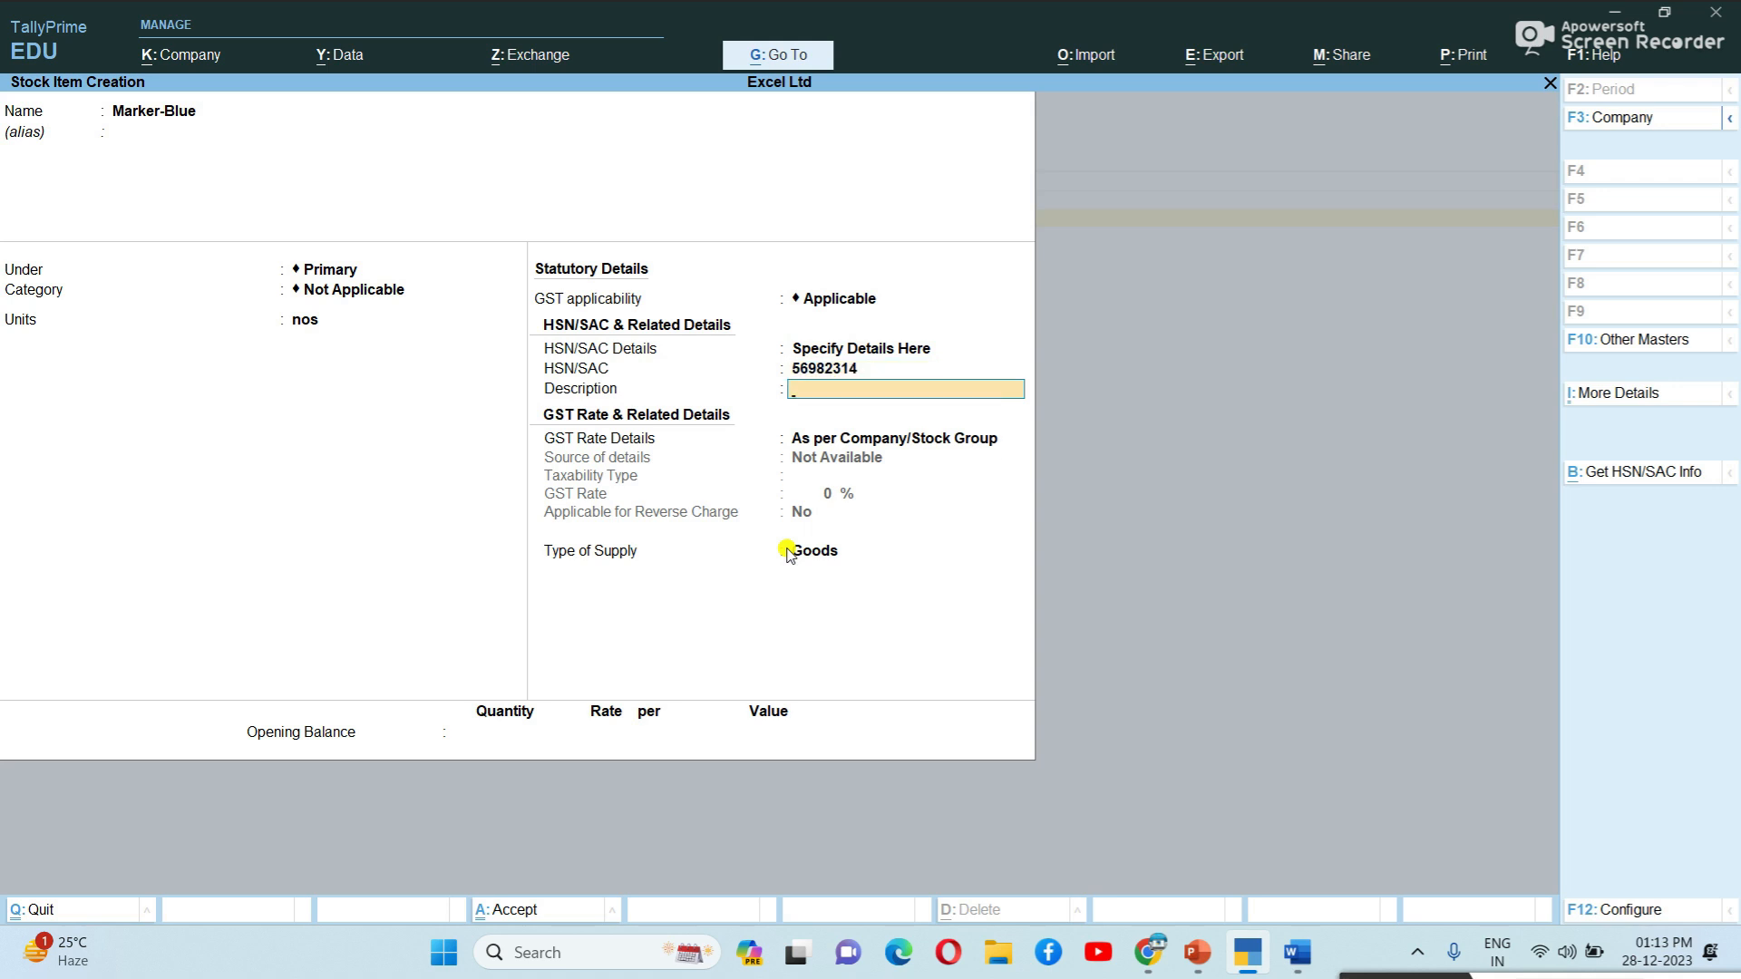
Add the description 'Marker - Blue', set Taxable at 18% GST, and save the item.
text(Marker - Blue)
key(Return)
key(Down)
key(Return)
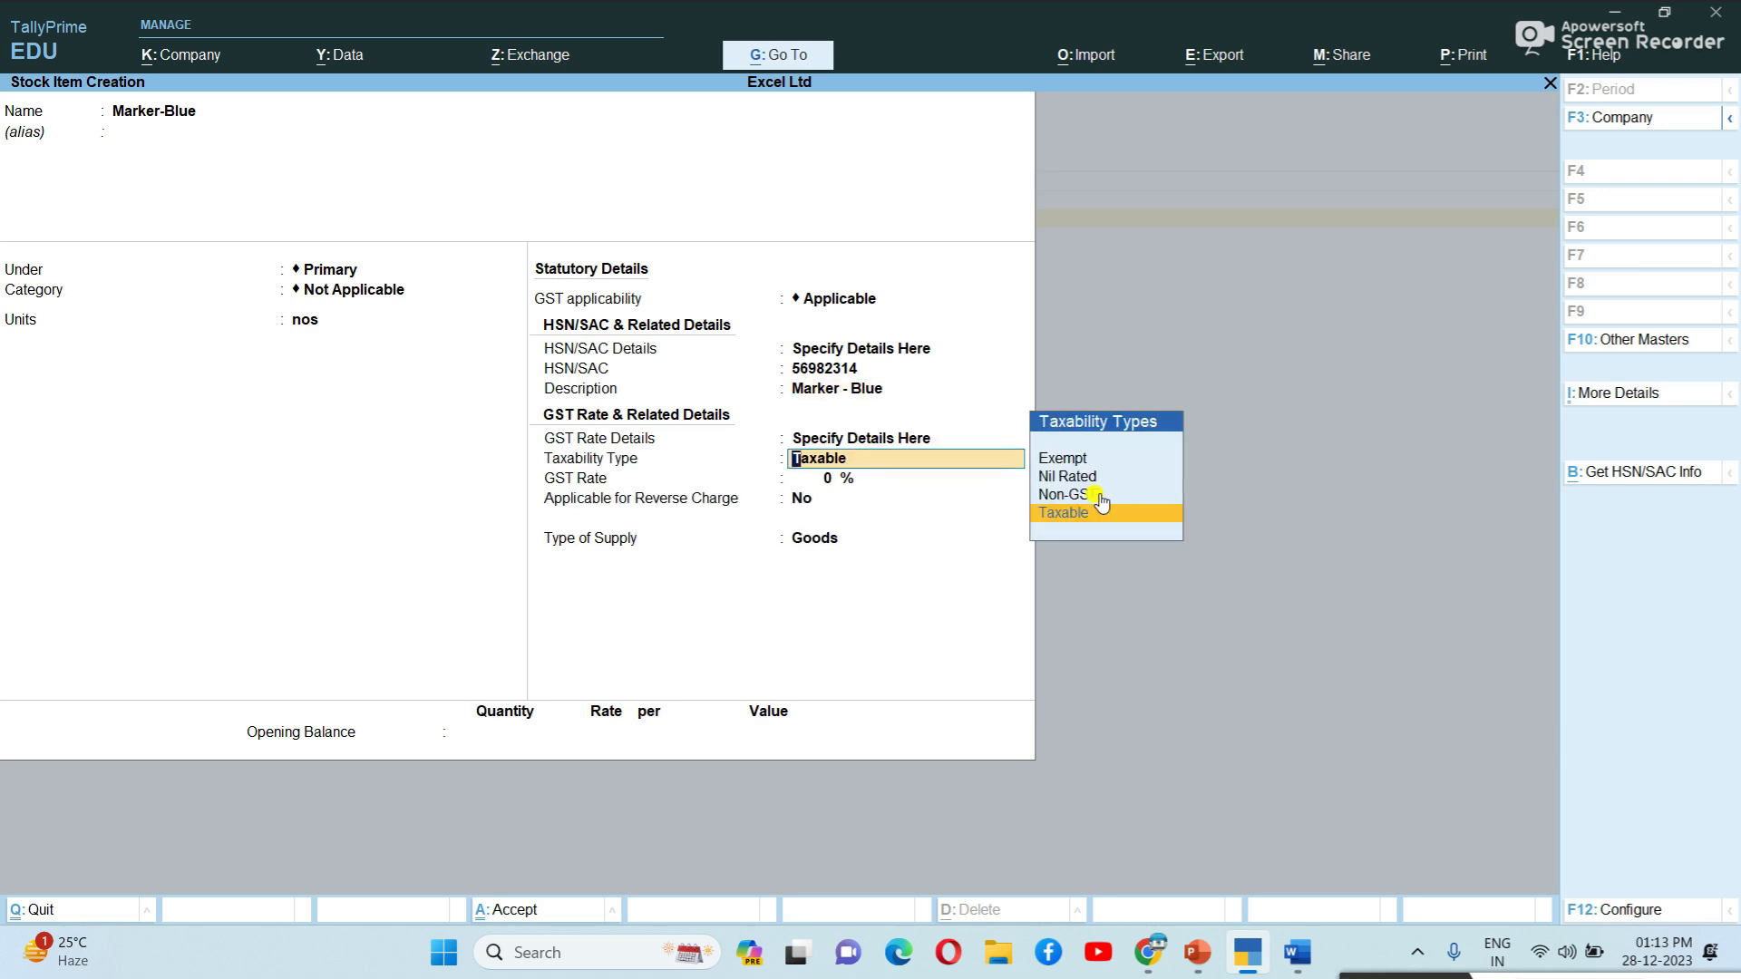
key(Return)
text(18)
key(Return)
key(Return)
key(Return)
key(Return)
key(Return)
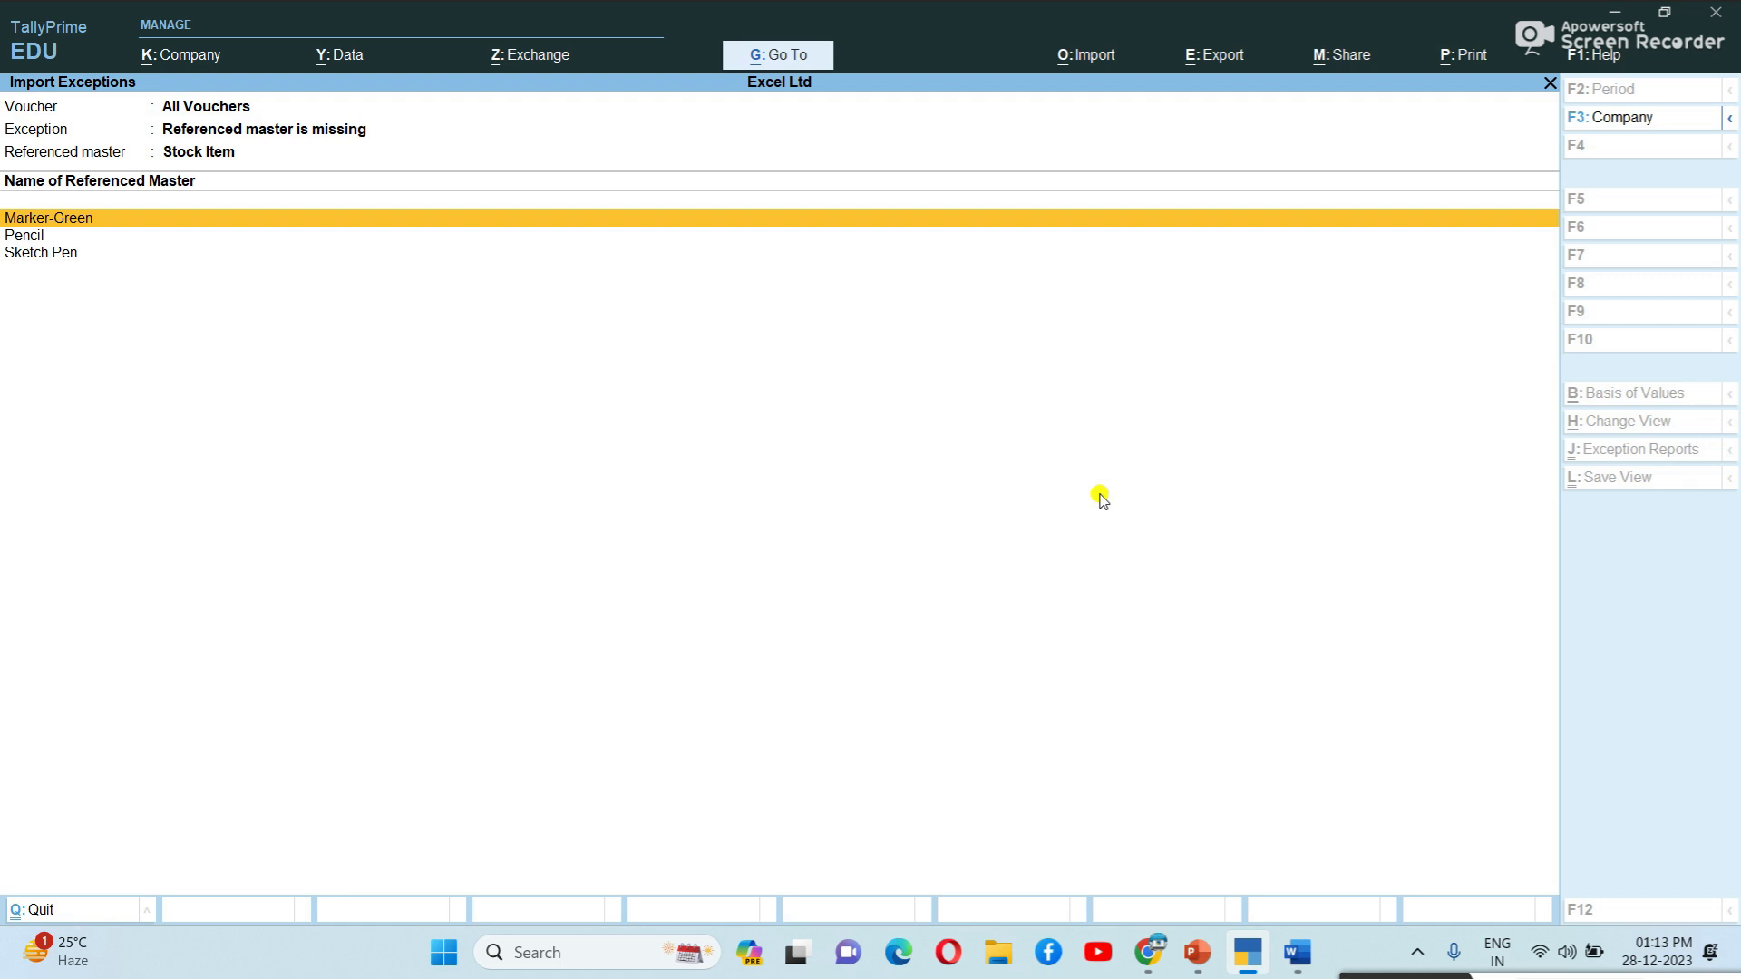
key(Return)
key(Return)
key(Return)
Set the Marker-Green item's units and HSN/SAC code 75698423.
key(Return)
key(Return)
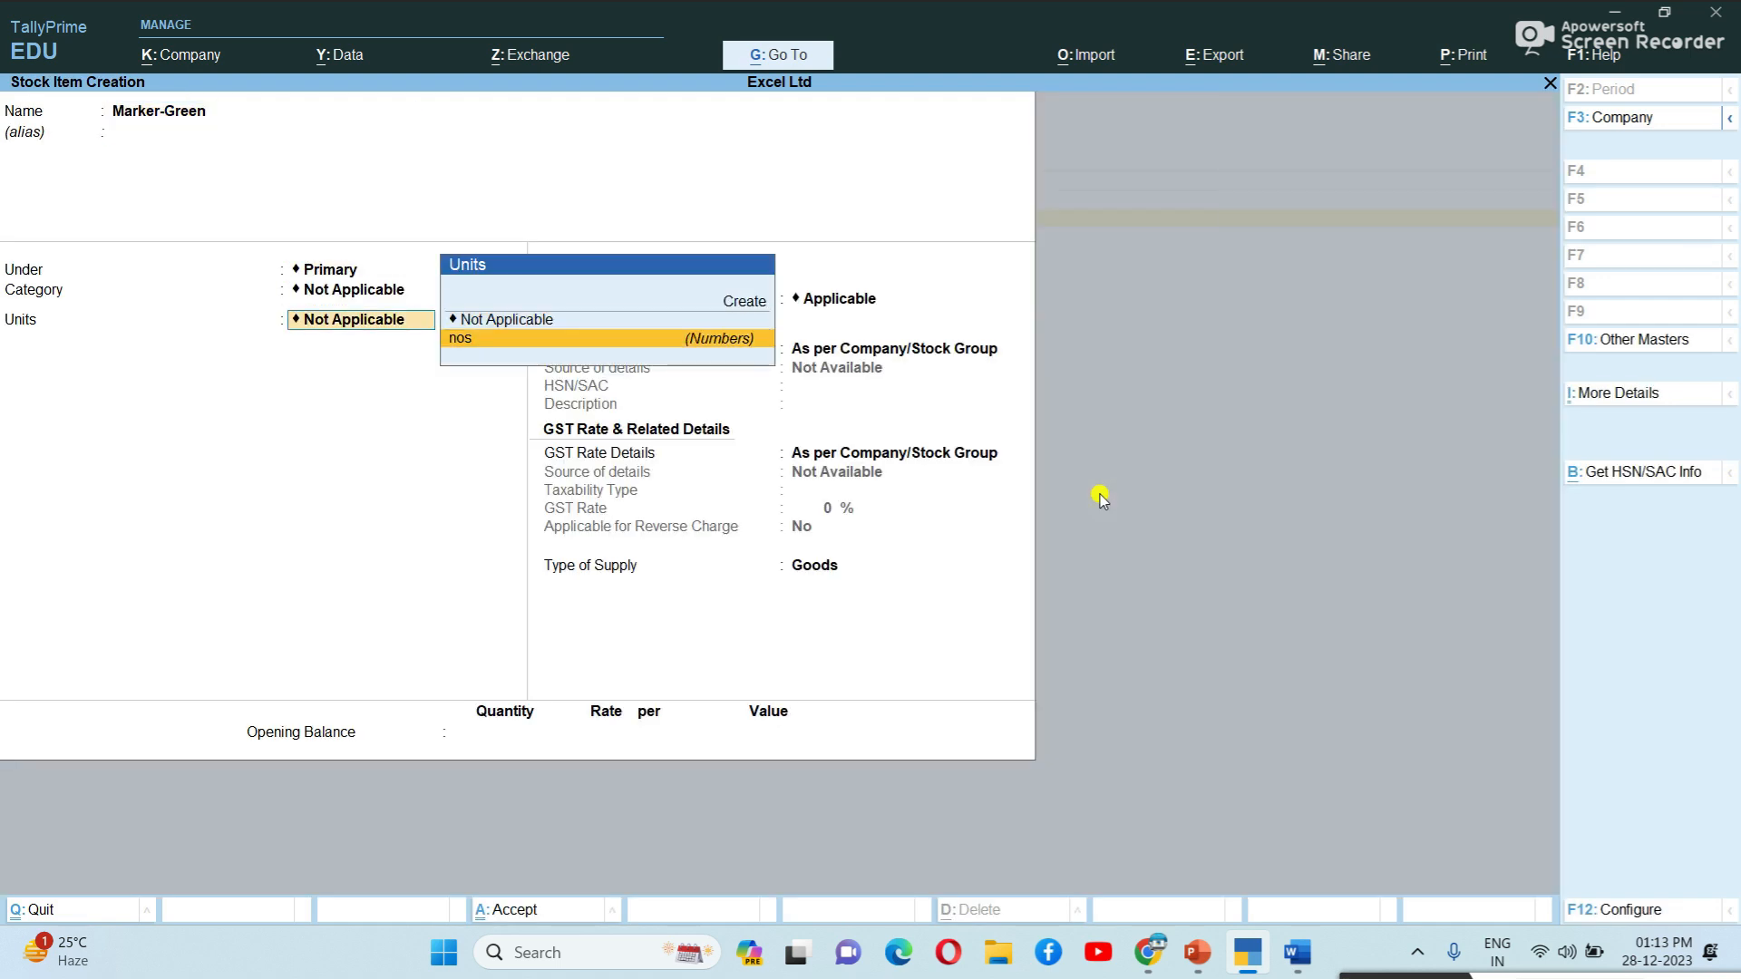
key(Return)
key(Return)
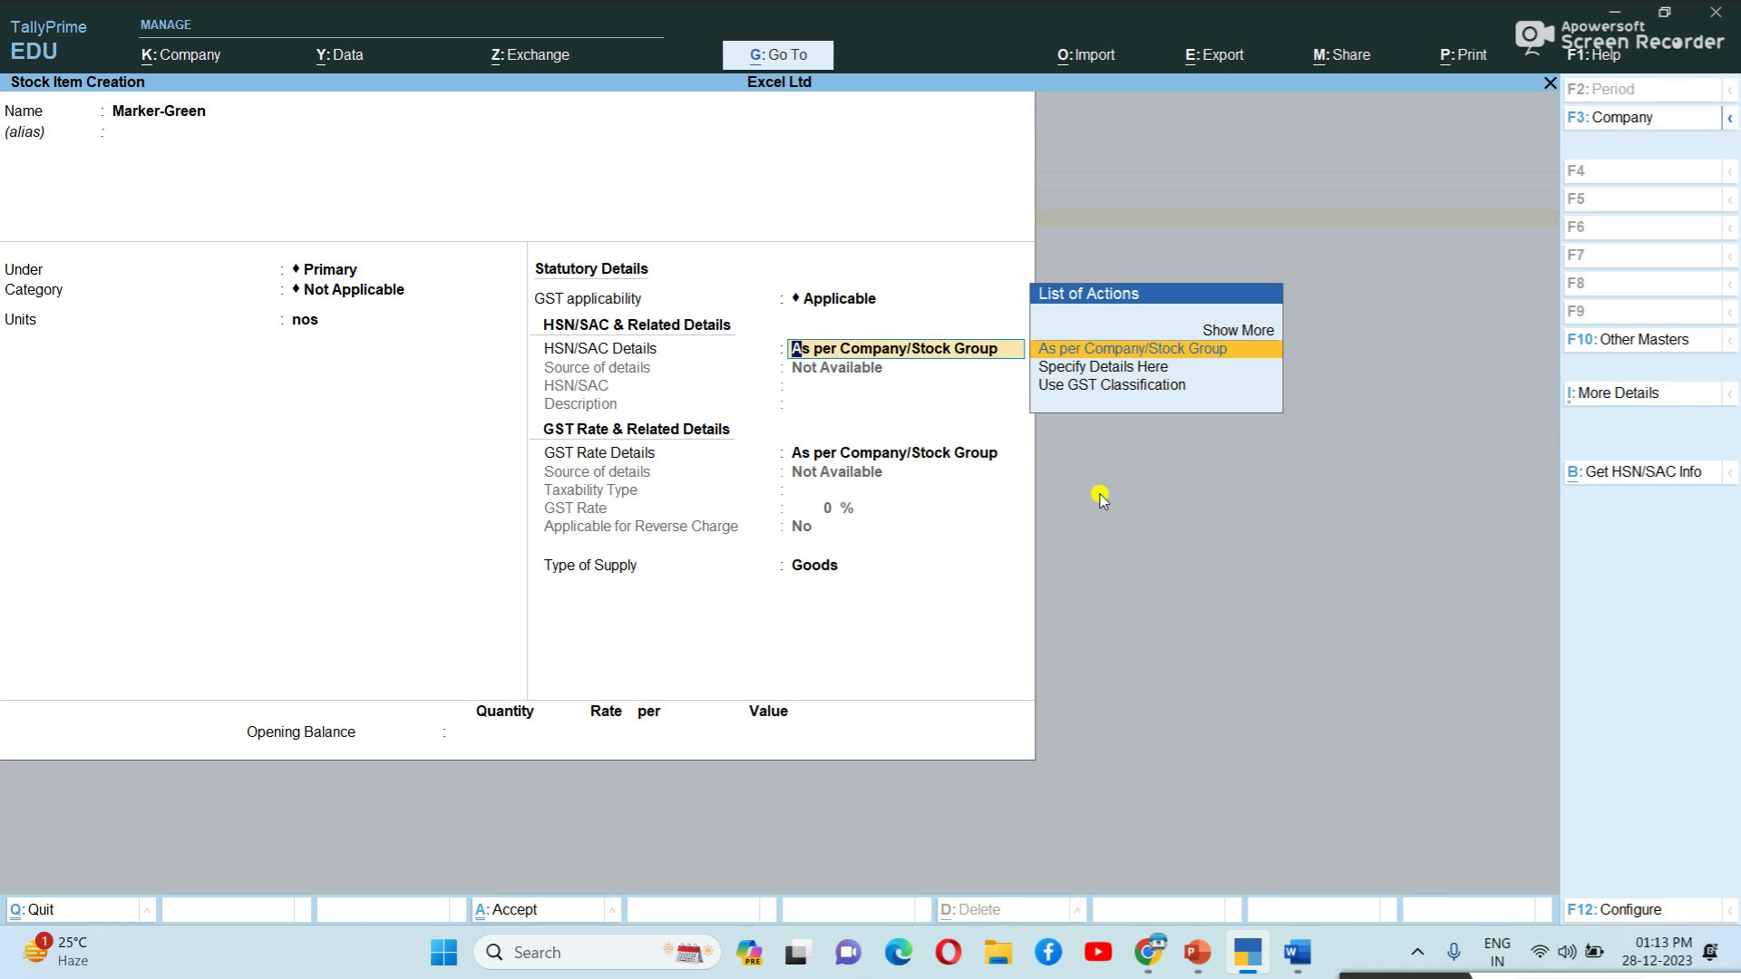
key(Down)
key(Return)
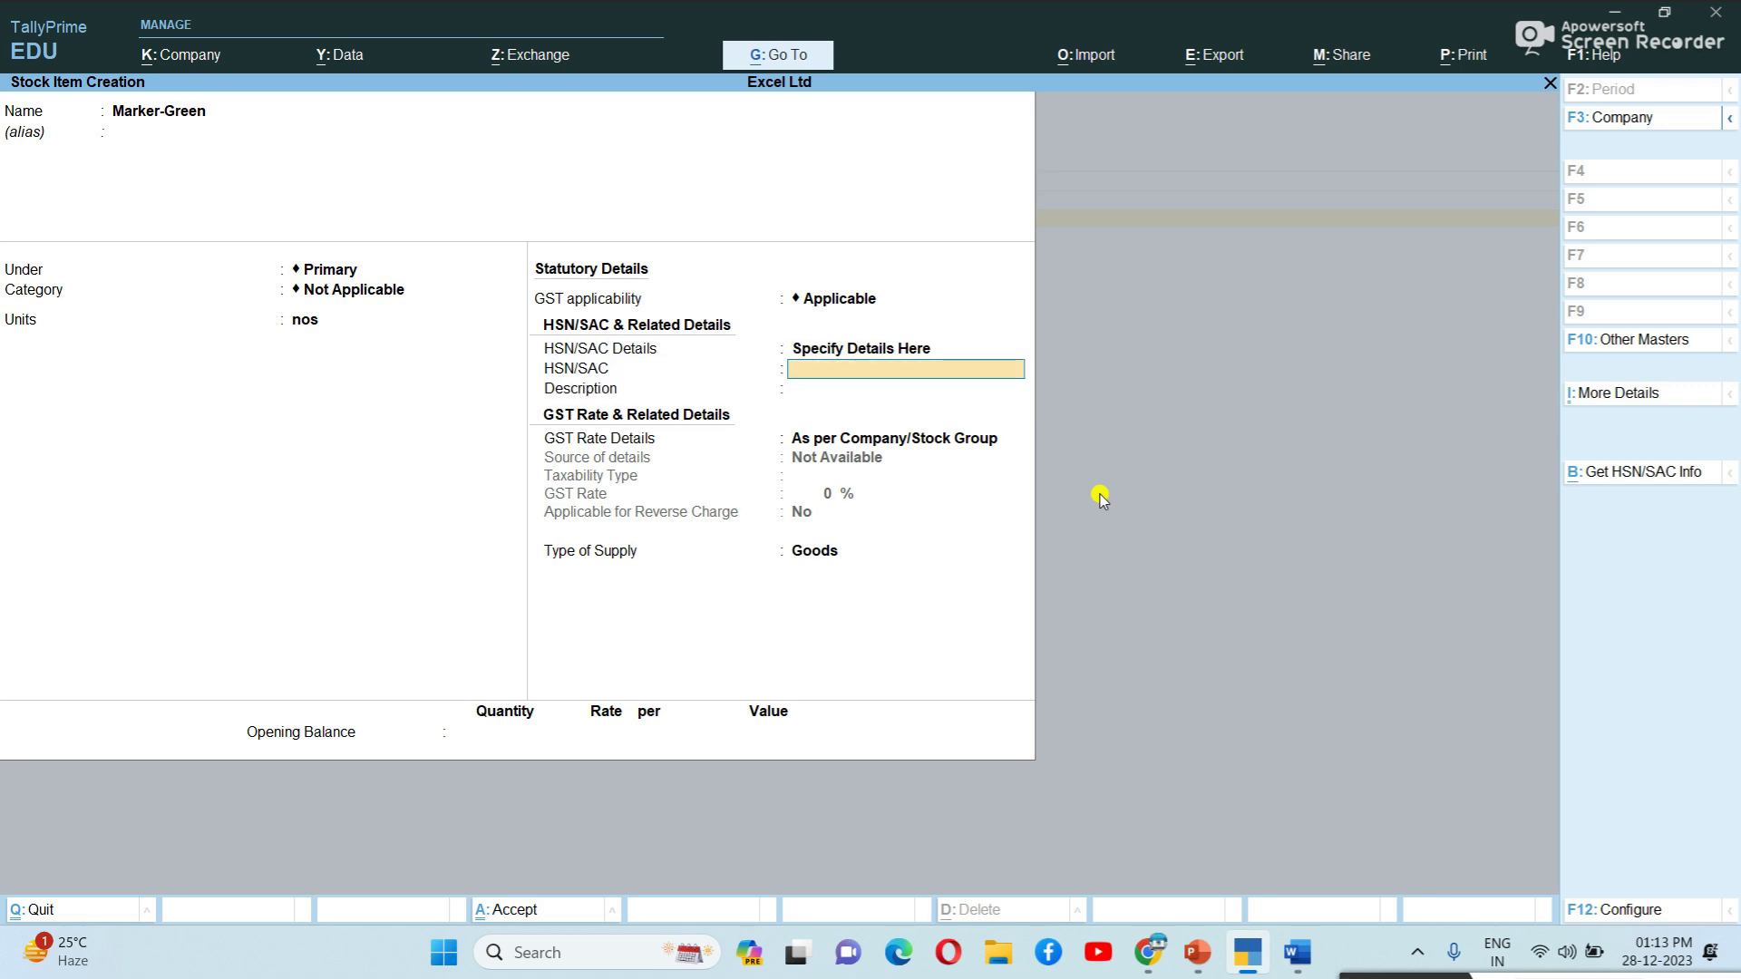
text(75698423)
key(Return)
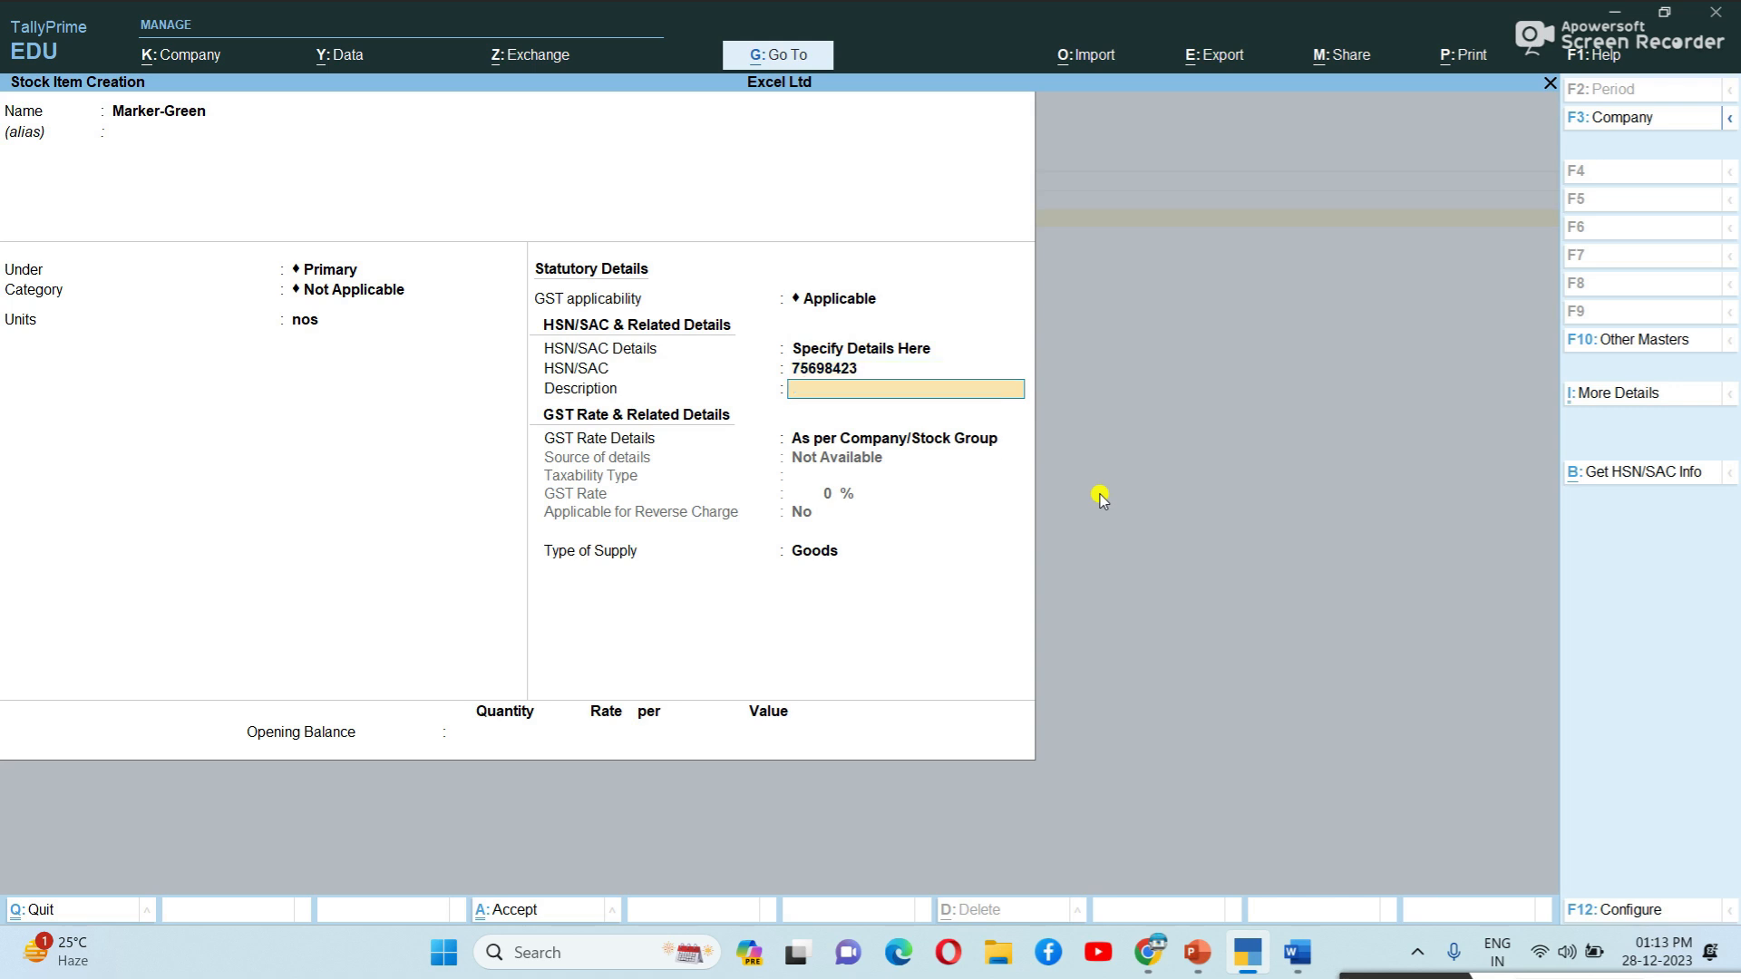
Add the description 'Marker - Grren', set Taxable at 18% GST, and save Marker-Green.
text(Marker - Grren)
key(Return)
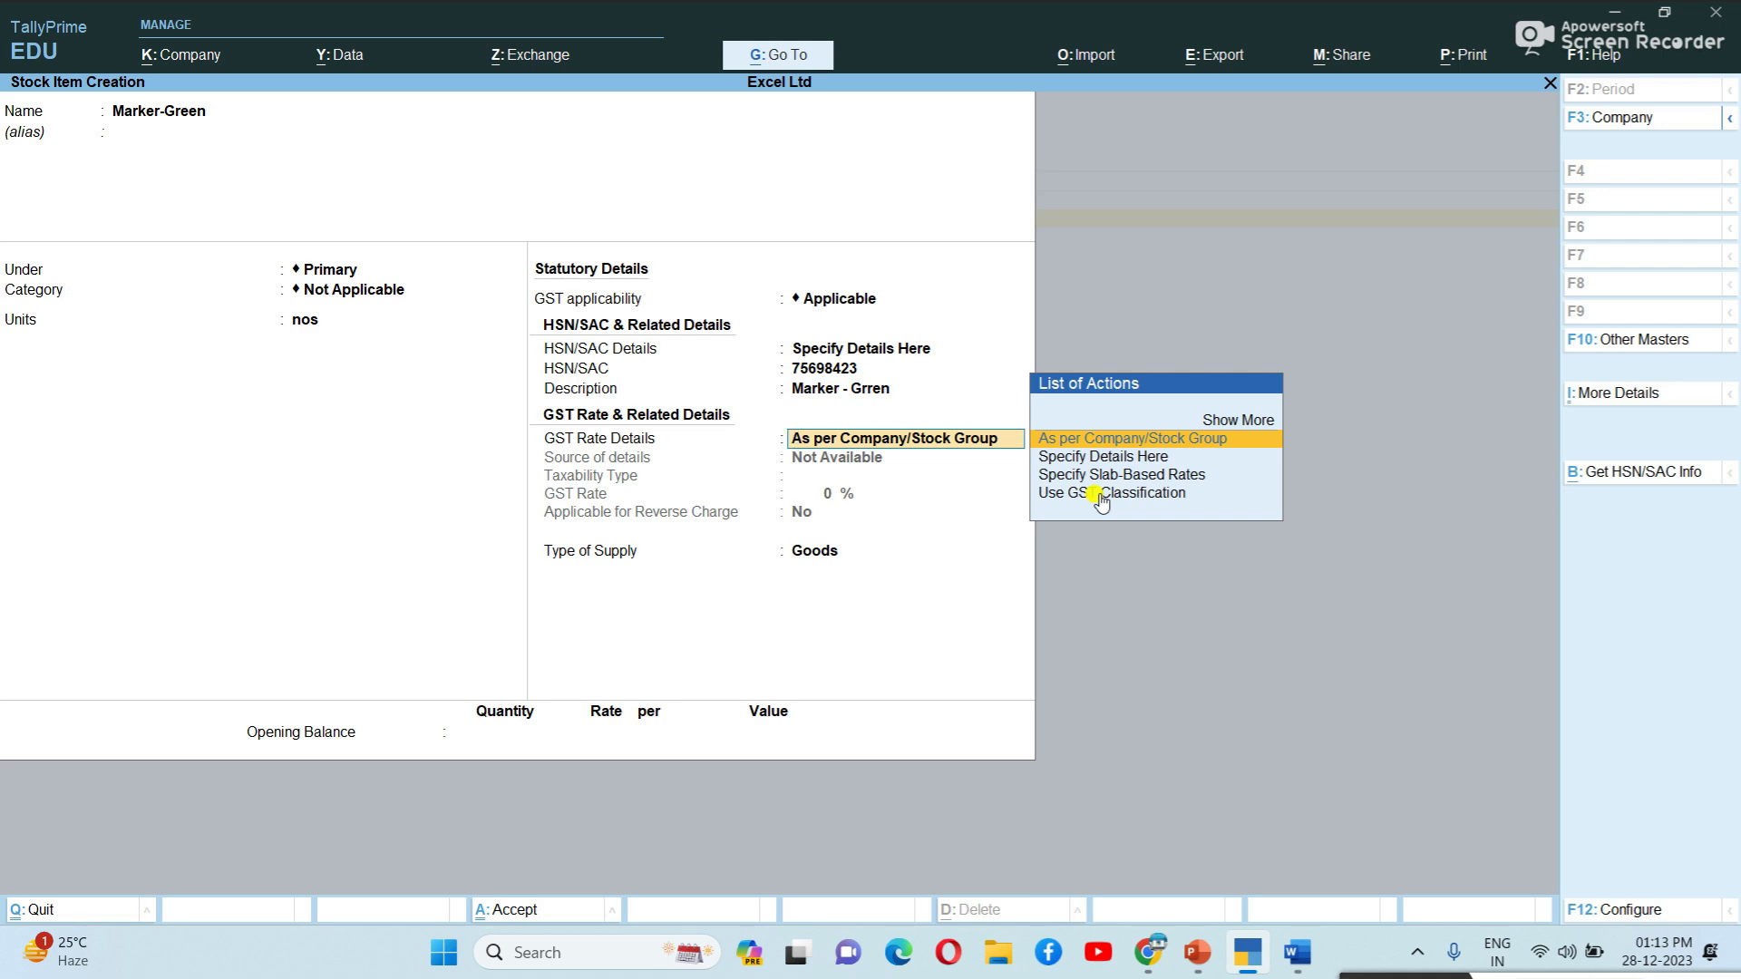
key(Down)
key(Return)
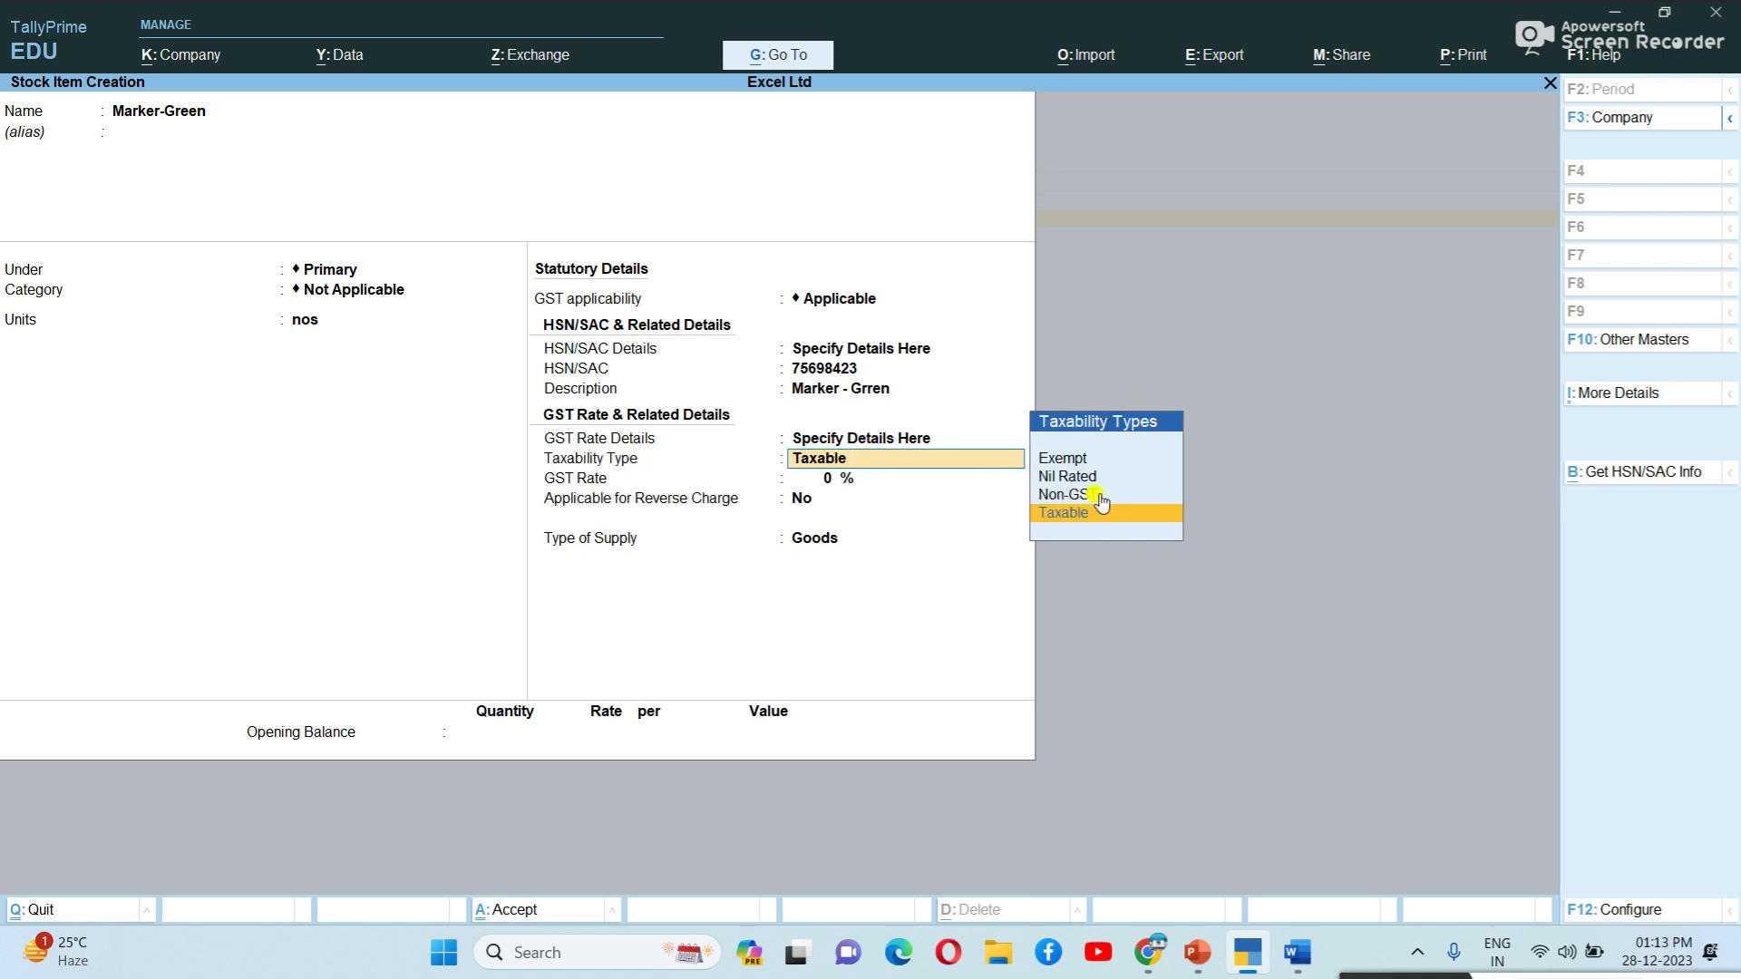
key(Return)
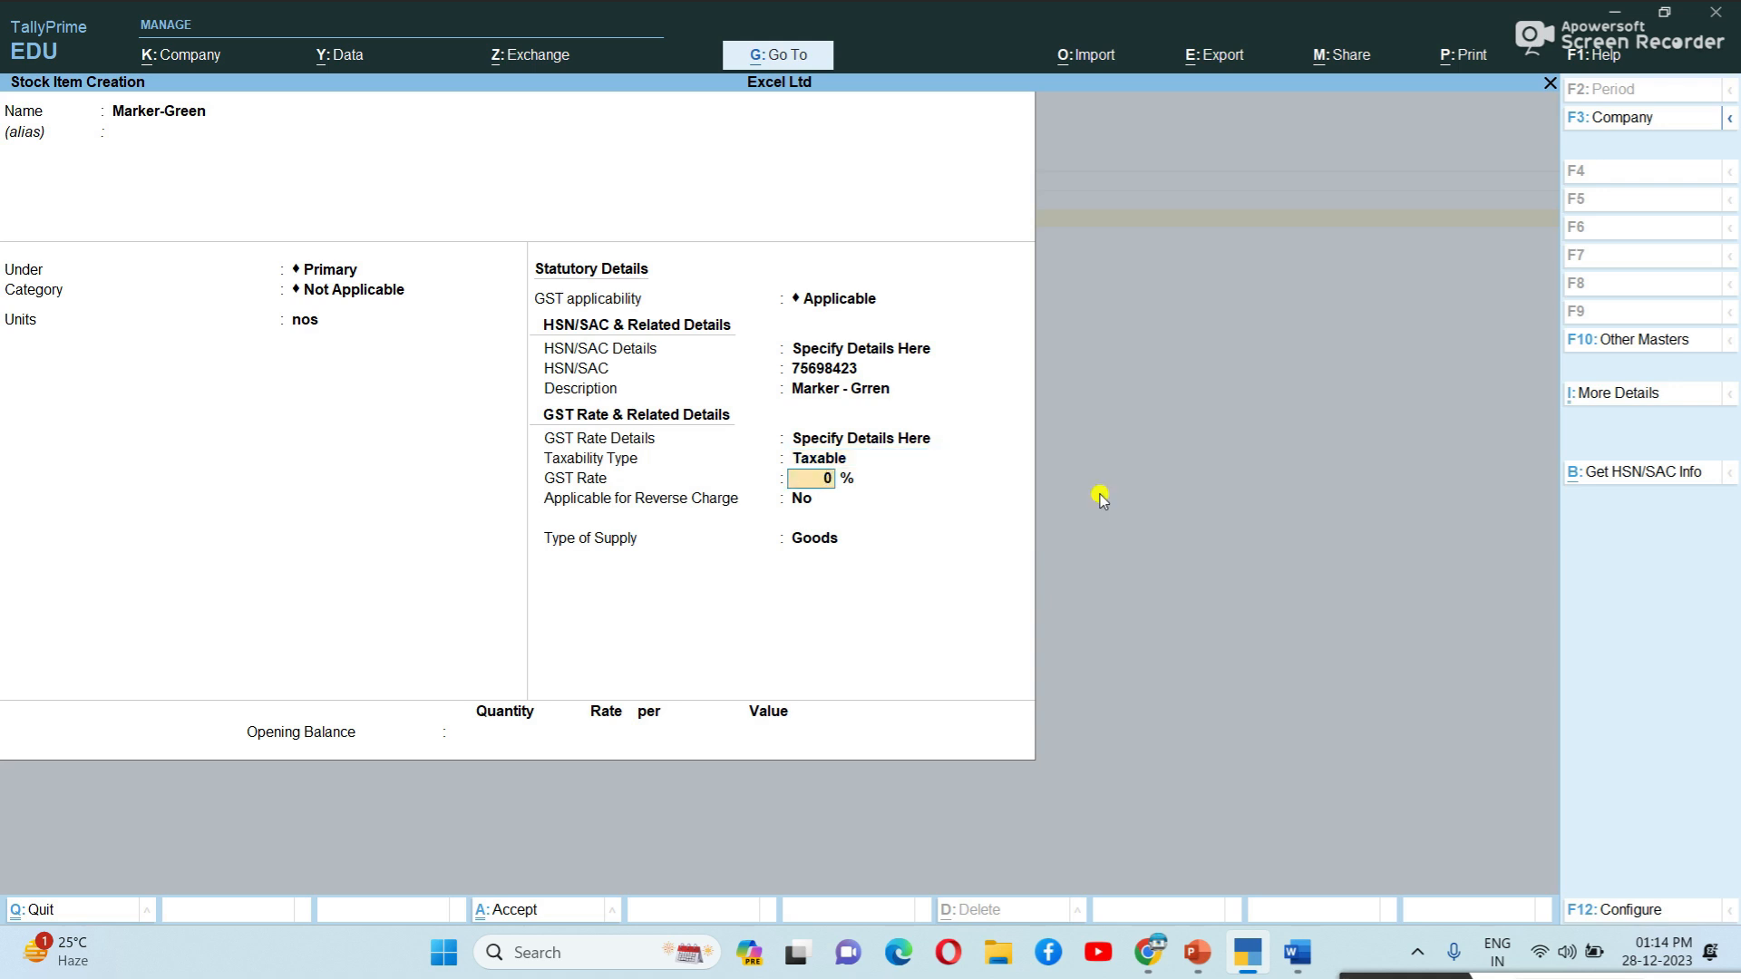
text(18)
key(Return)
key(Return)
key(Return)
key(Return)
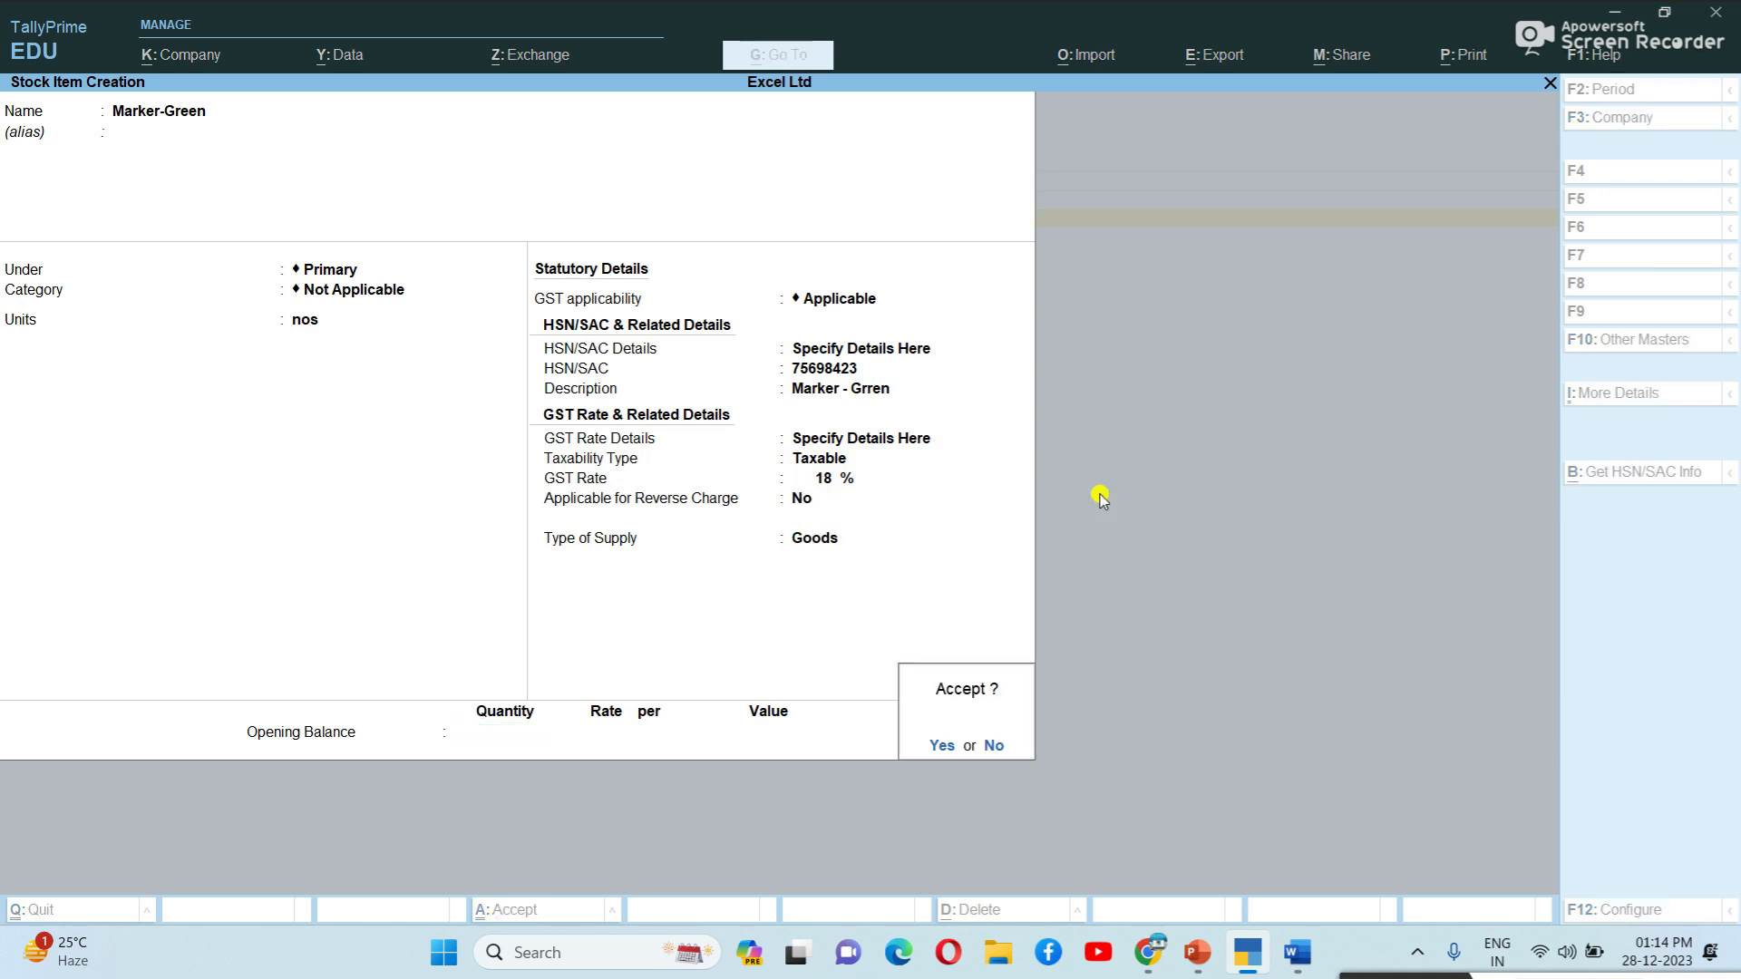
key(Return)
Start the Pencil stock item with units nos and HSN/SAC code 63524789.
key(Return)
key(Return)
key(Return)
key(Return)
key(Return)
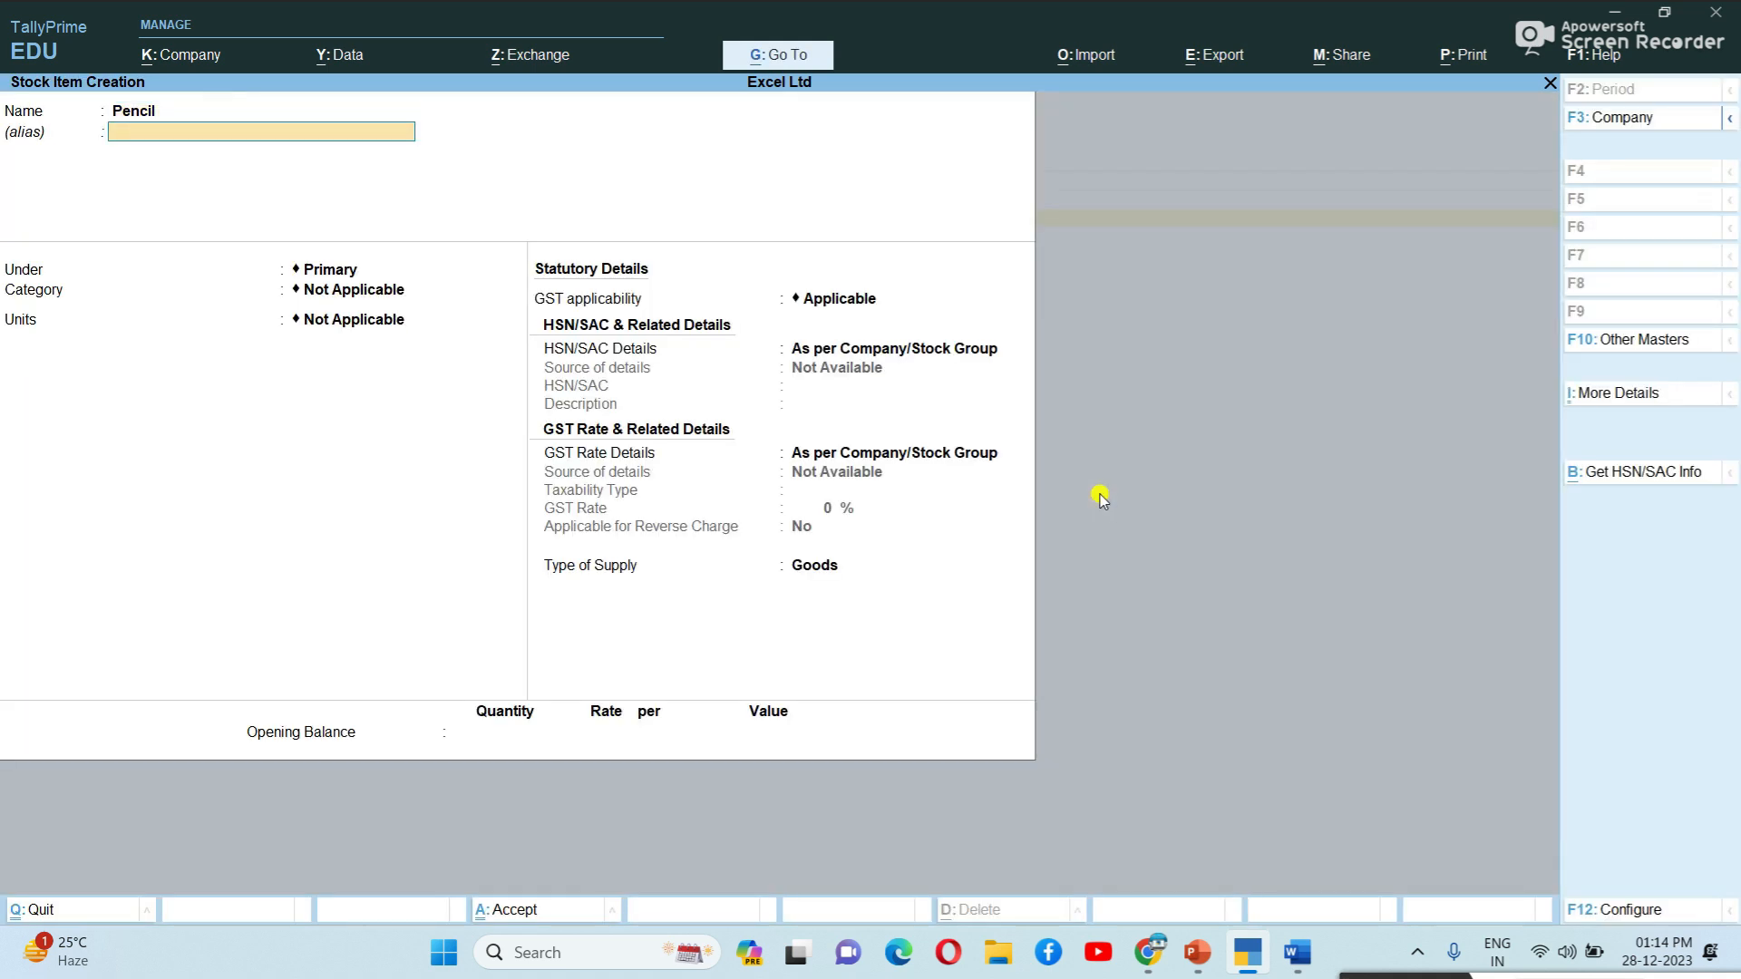
key(Down)
key(Return)
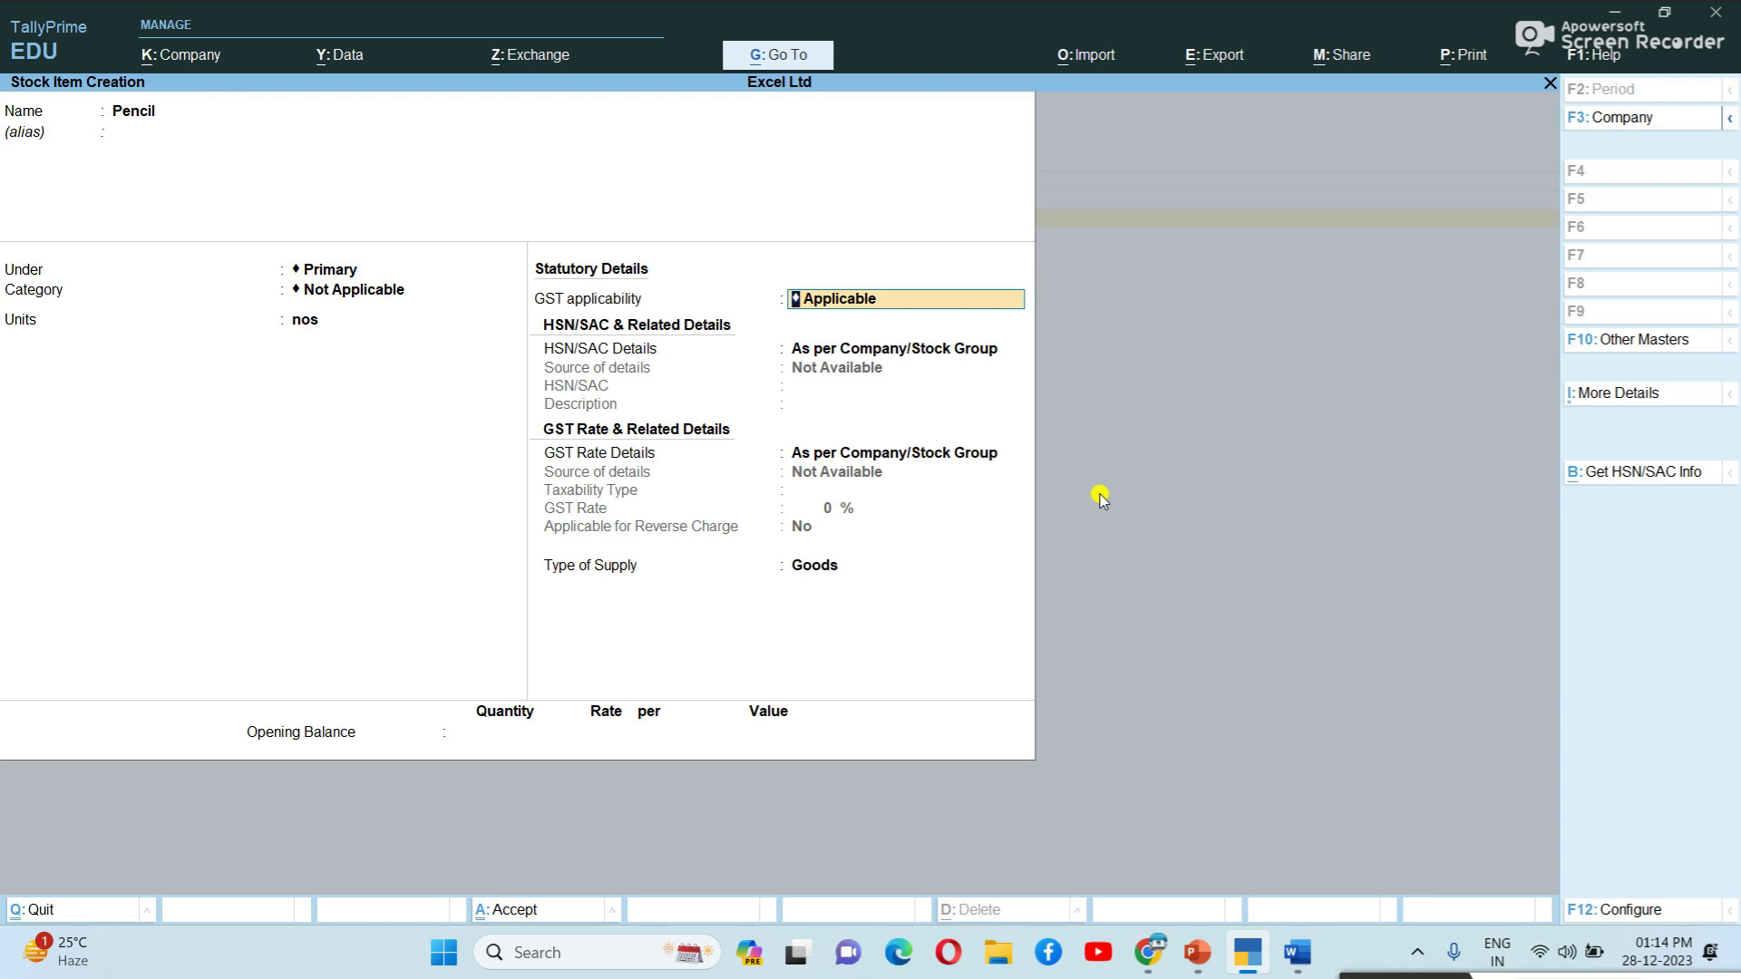
key(Return)
key(Down)
key(Return)
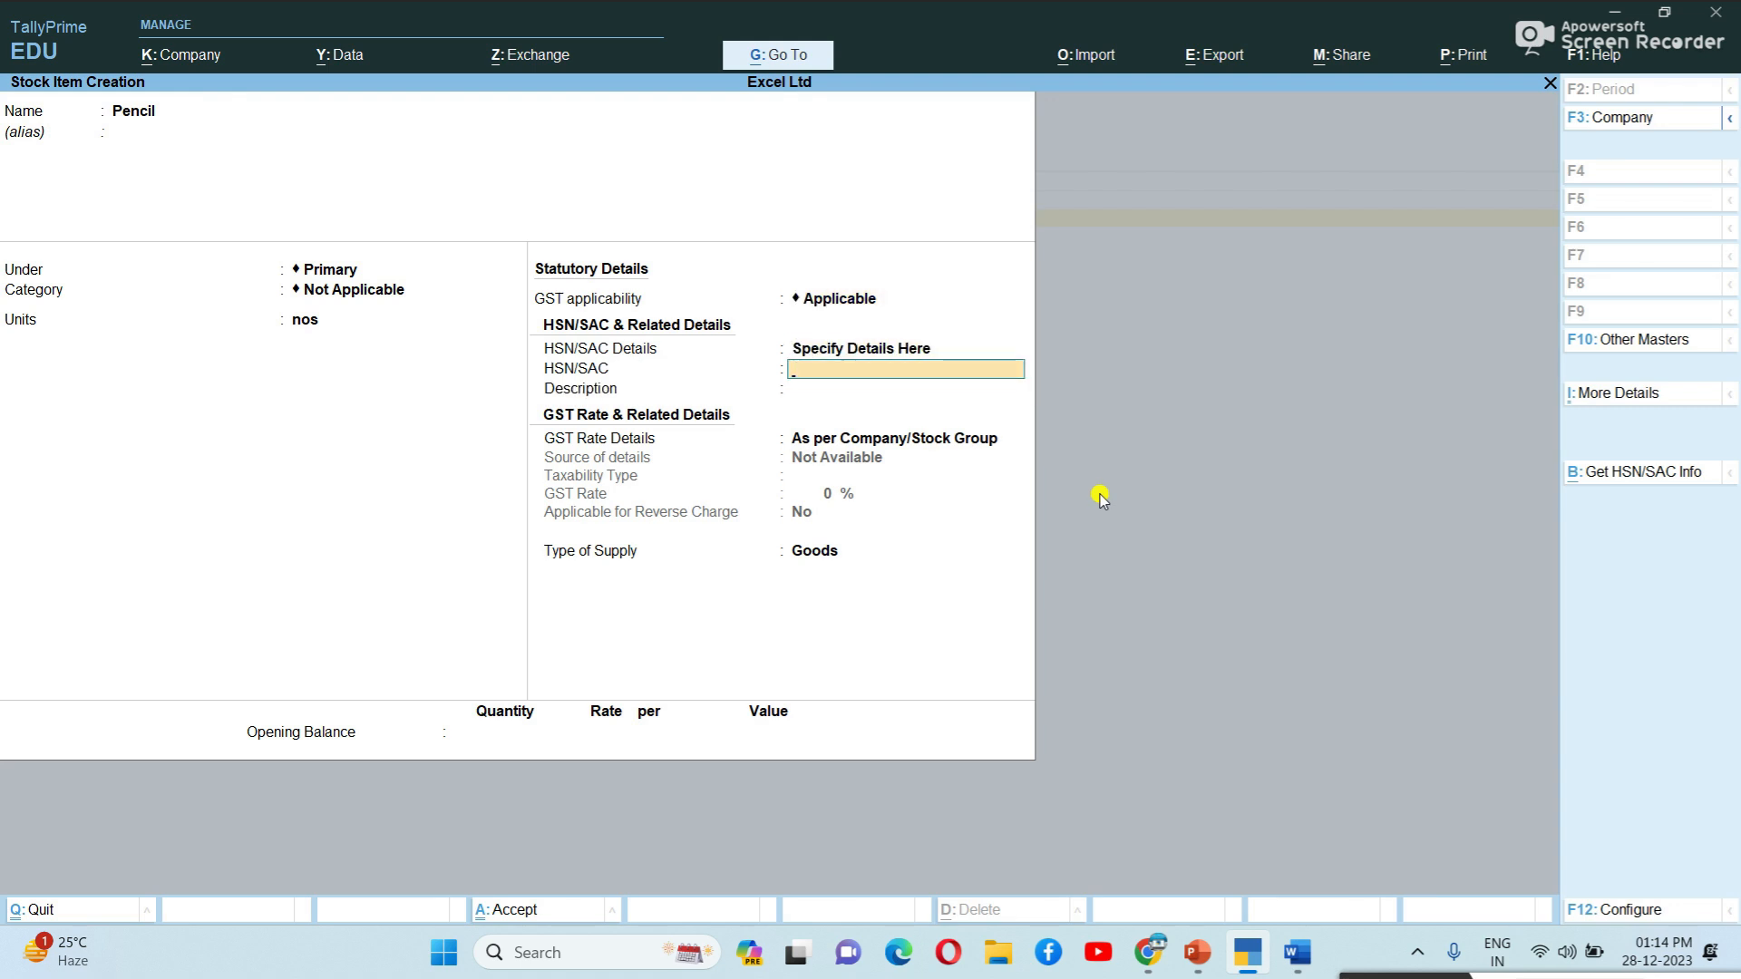
text(63524789)
Give Pencil the description 'Pen', make it Taxable at 18% GST, and save it.
key(Return)
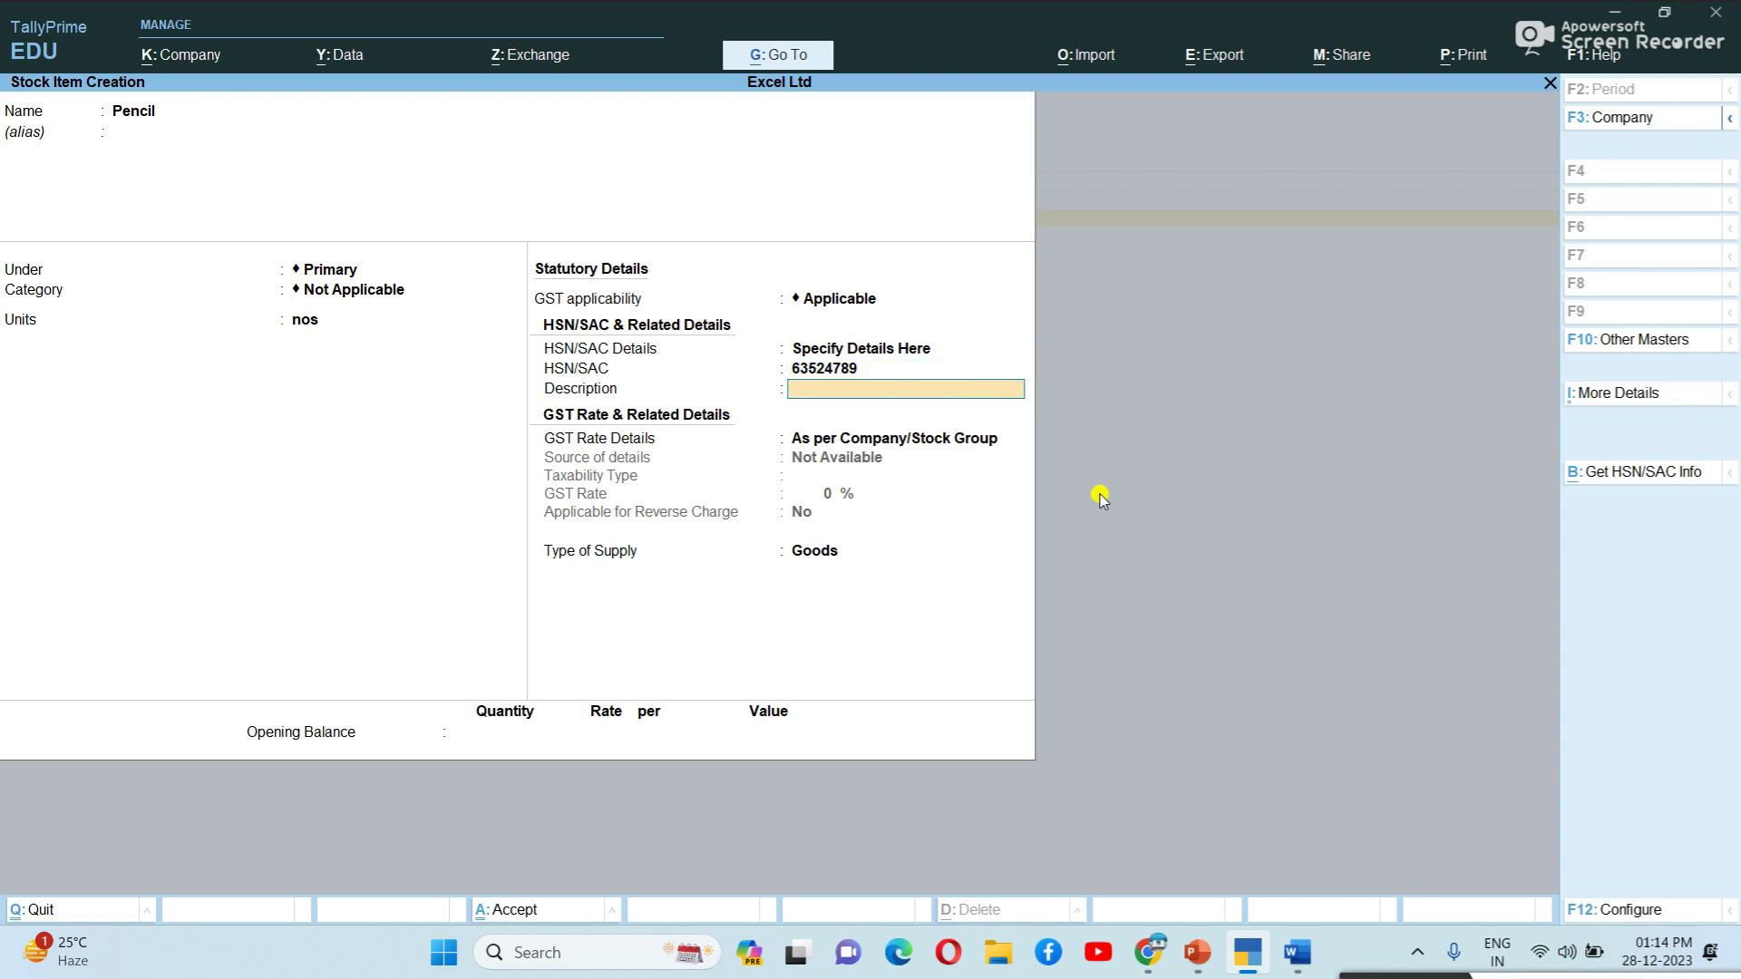
text(Pen)
key(Return)
key(Down)
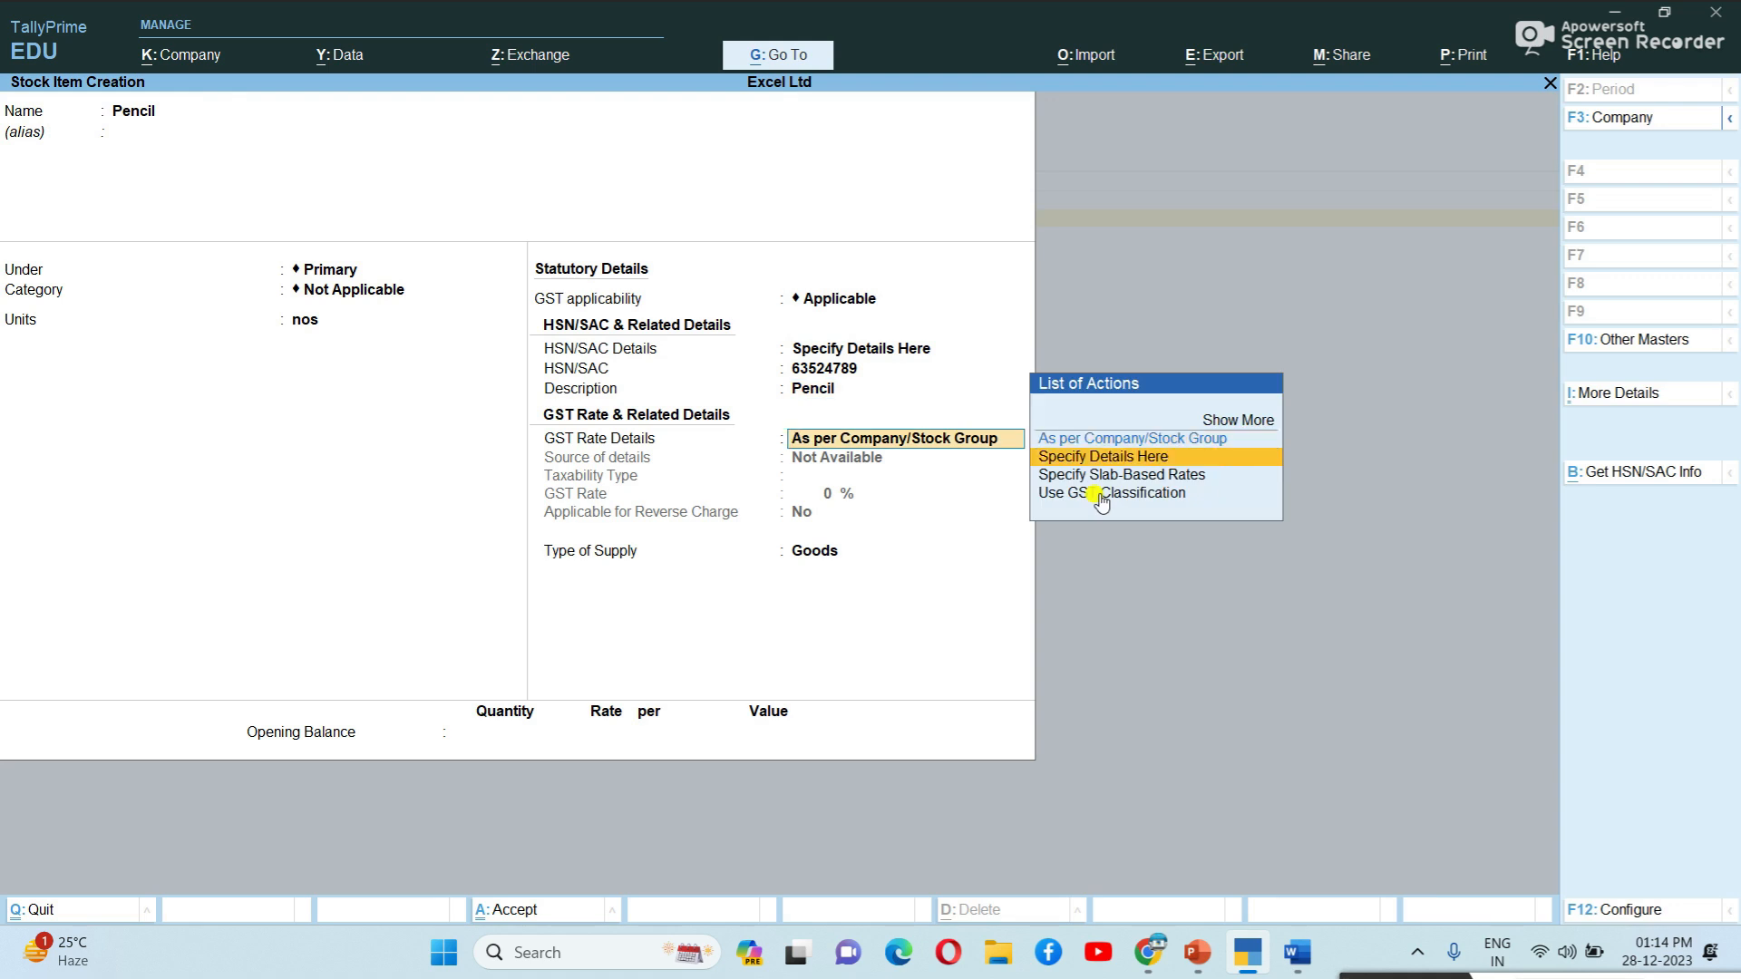
key(Return)
key(Return)
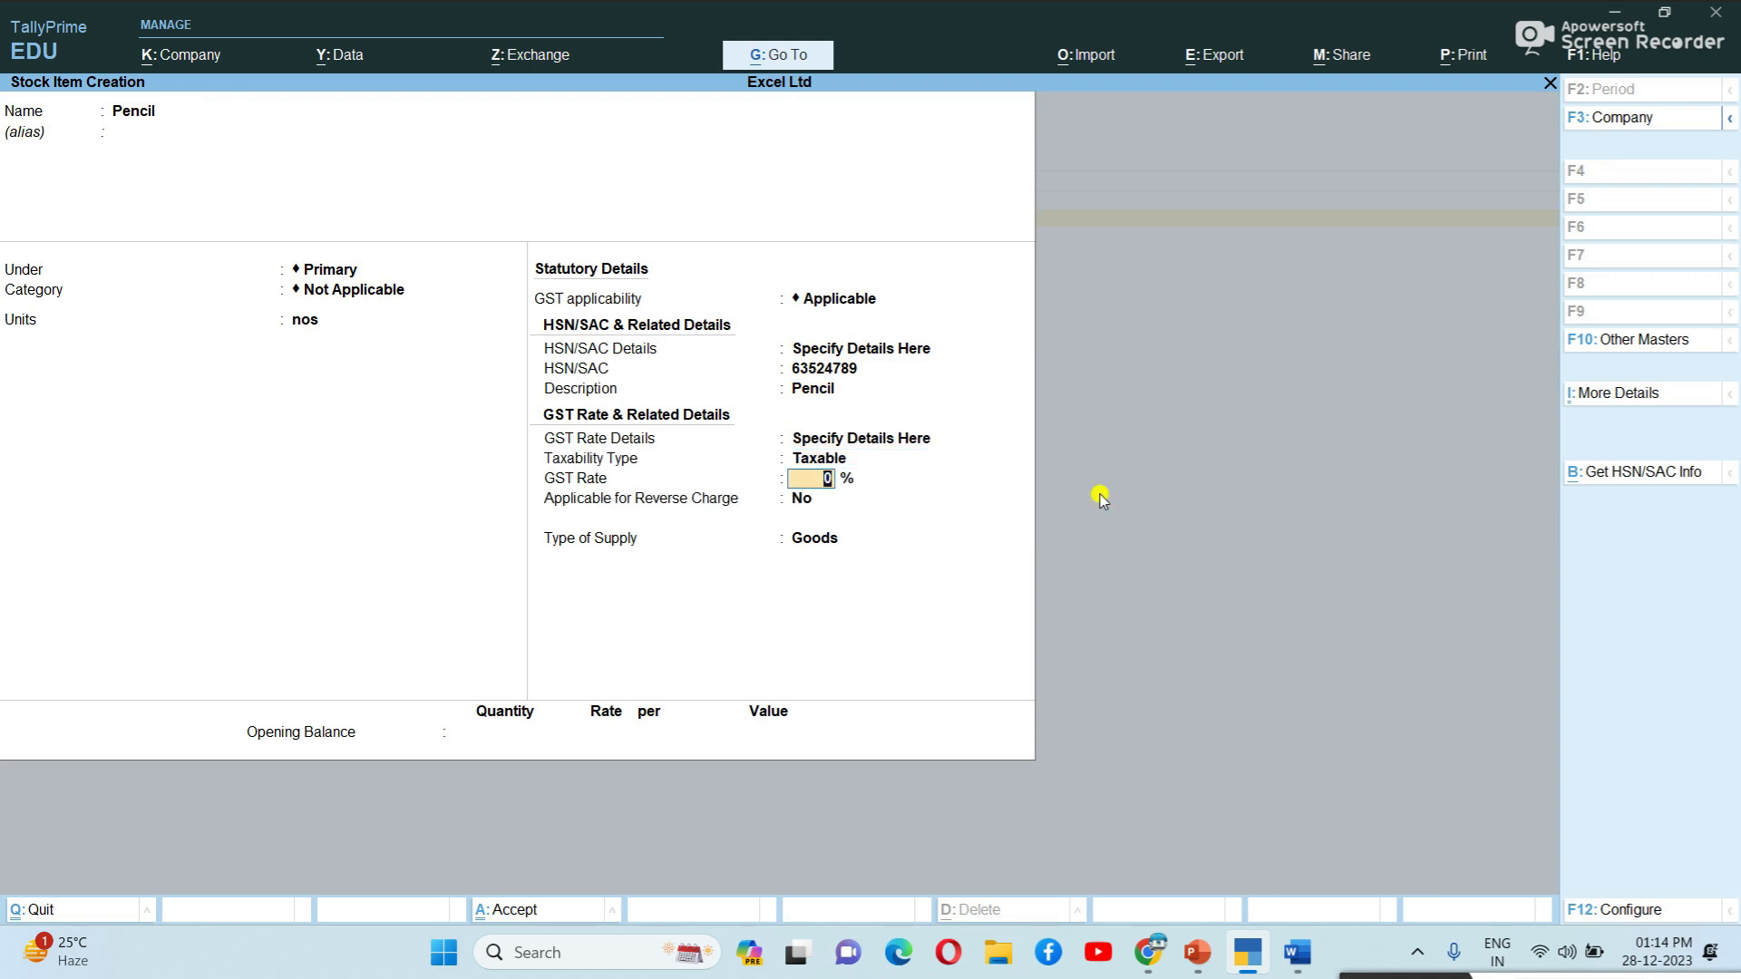
text(18)
key(Return)
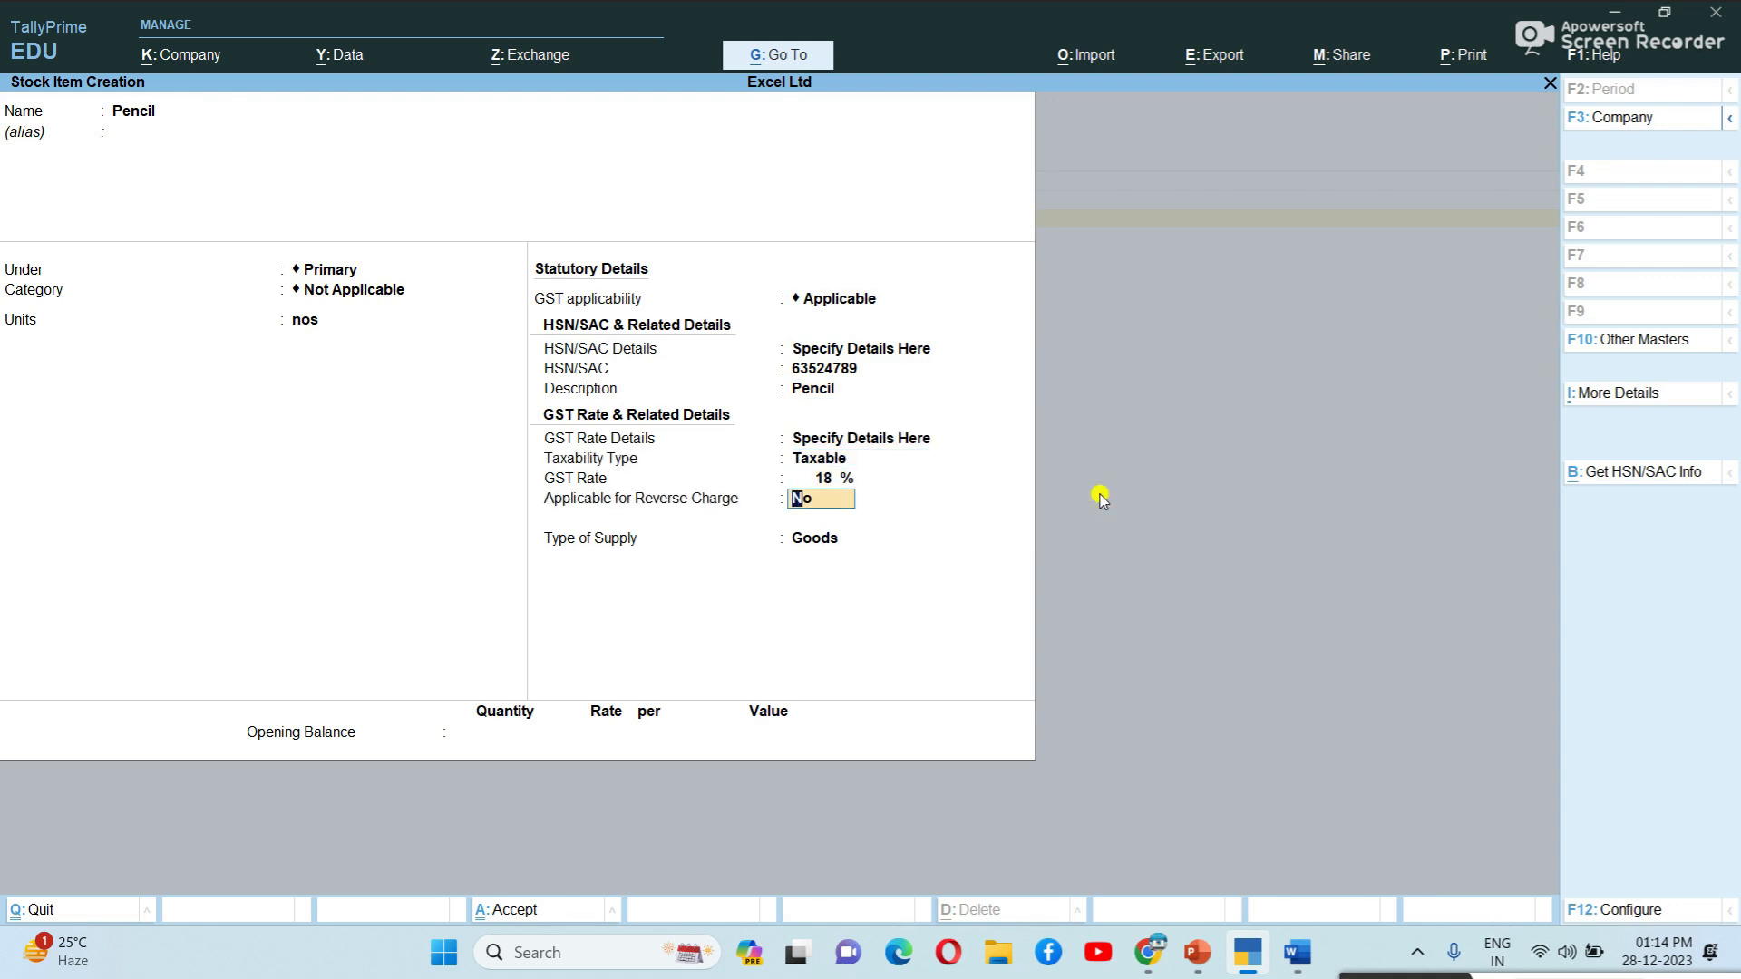
key(Return)
key(Return)
key(ctrl+a)
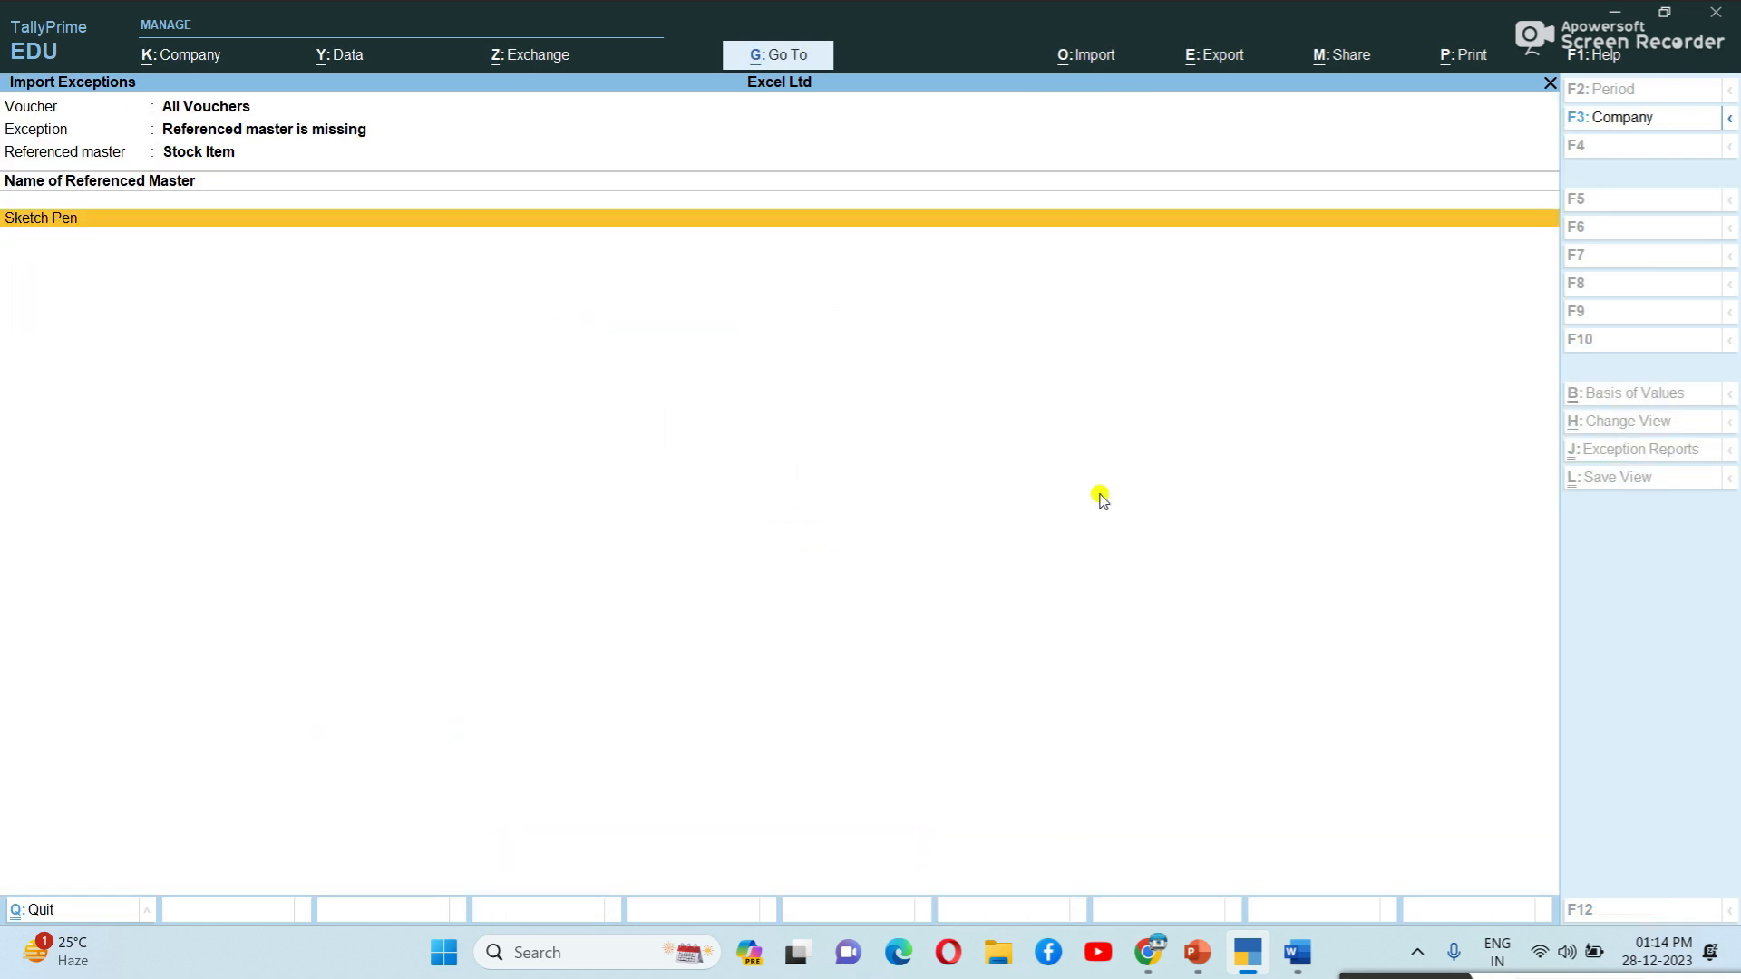
Start the Sketch Pen stock item with units nos and HSN/SAC code 89654231.
key(Return)
key(Return)
key(Return)
key(Return)
key(Return)
key(Down)
key(Return)
key(Return)
key(Down)
key(Return)
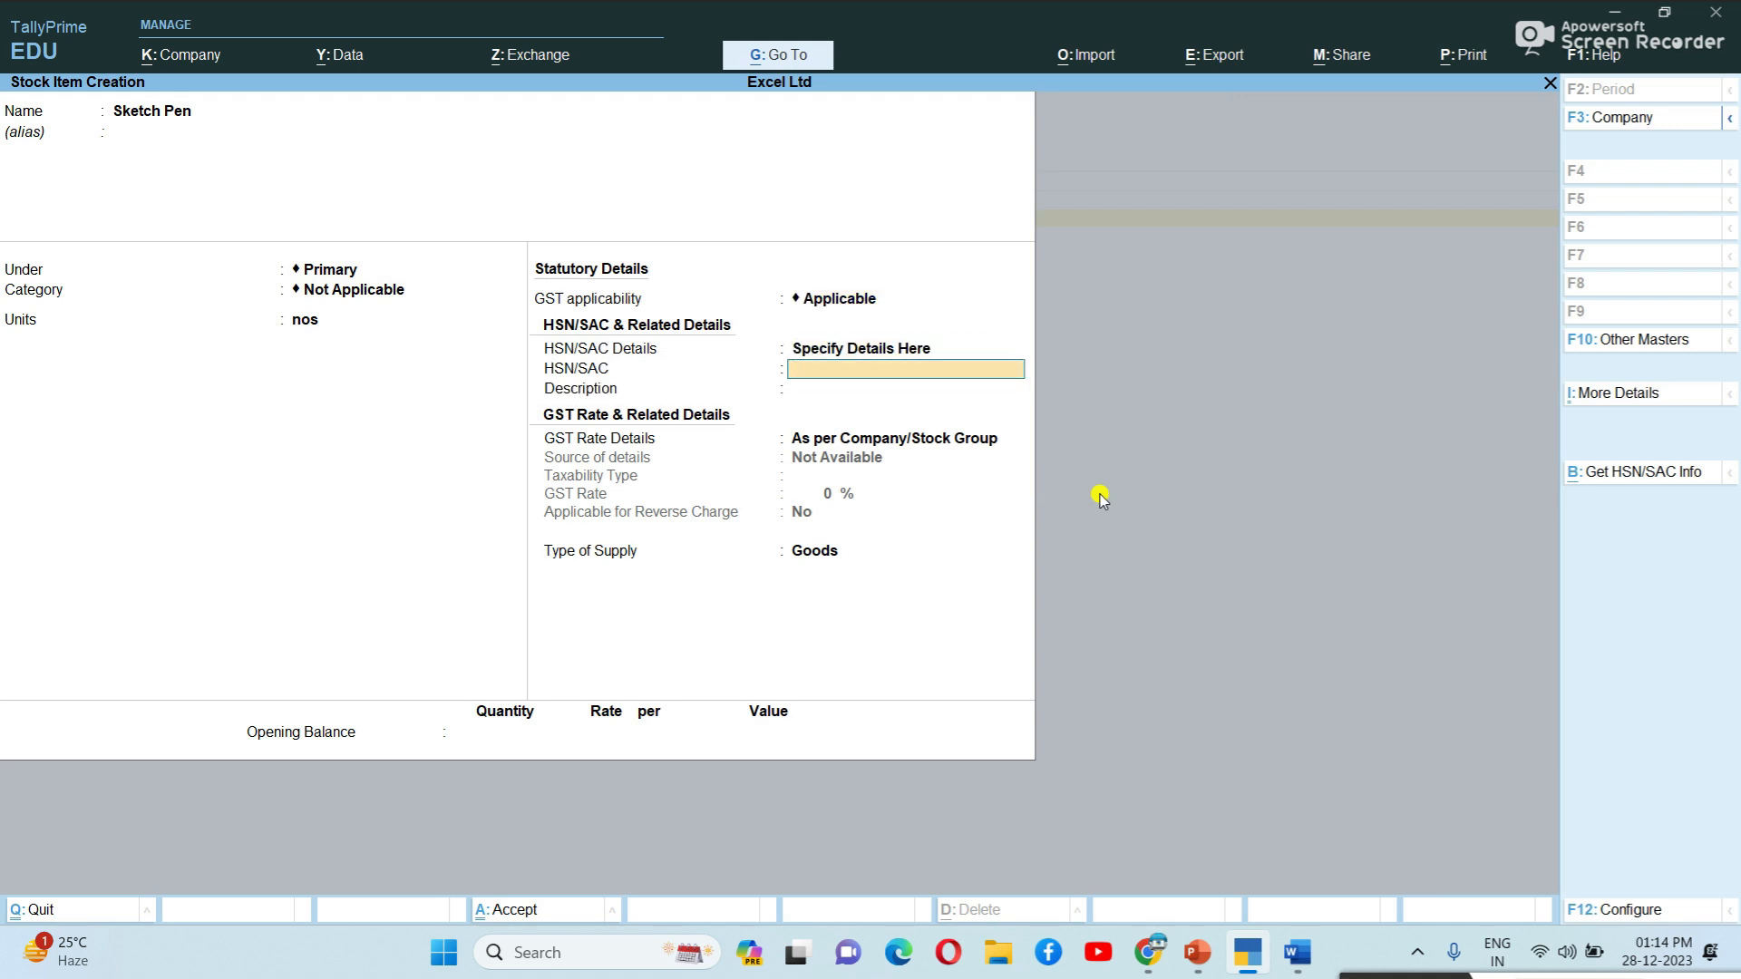
text(89654231)
key(Return)
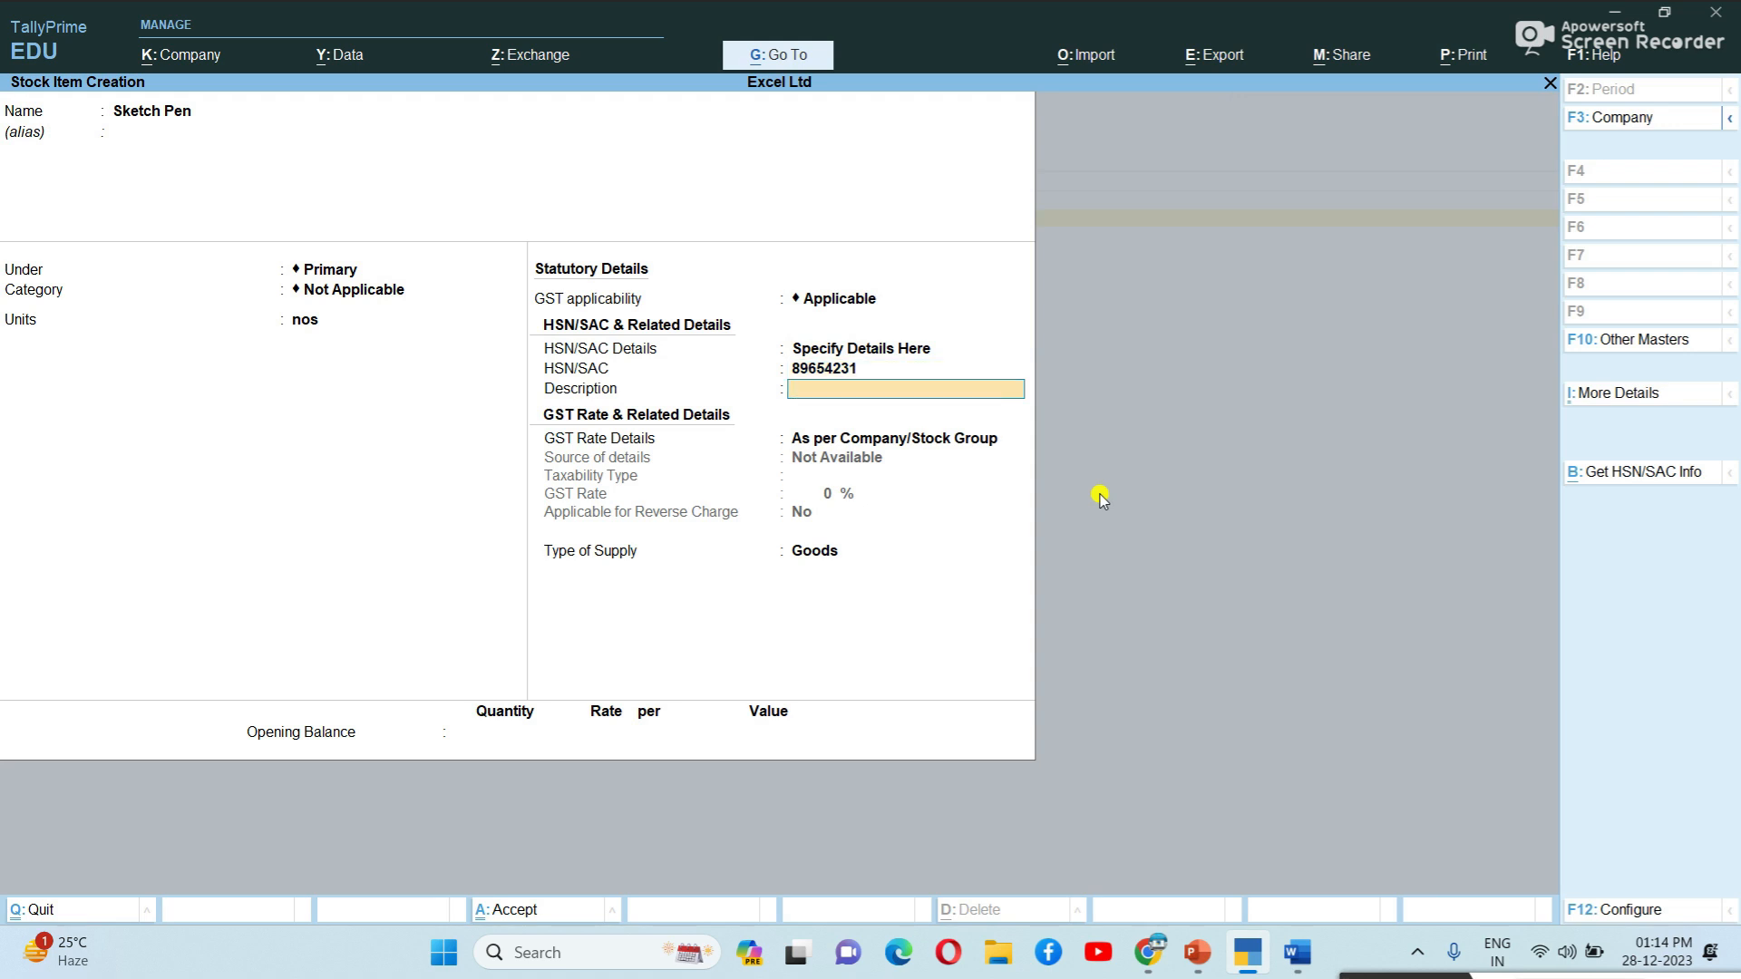
Give Sketch Pen the description 'Sketch', set Taxable at 18% GST, and save it.
text(Sketch)
key(Return)
key(Down)
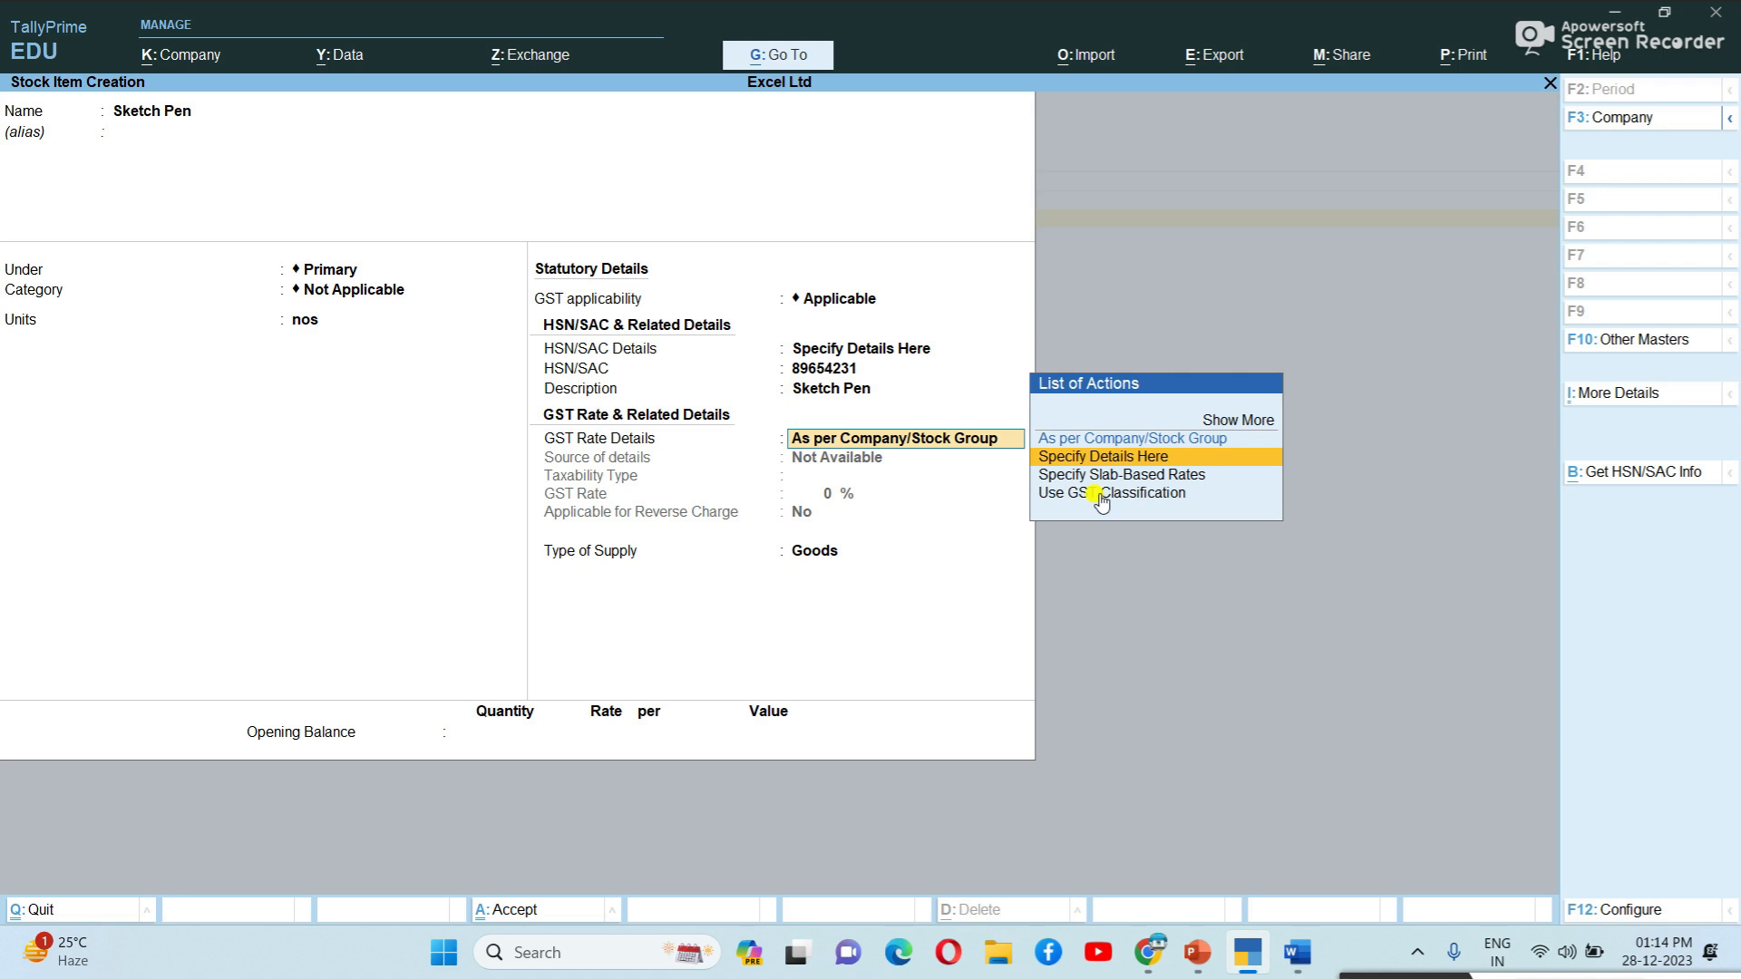
key(Return)
key(Return)
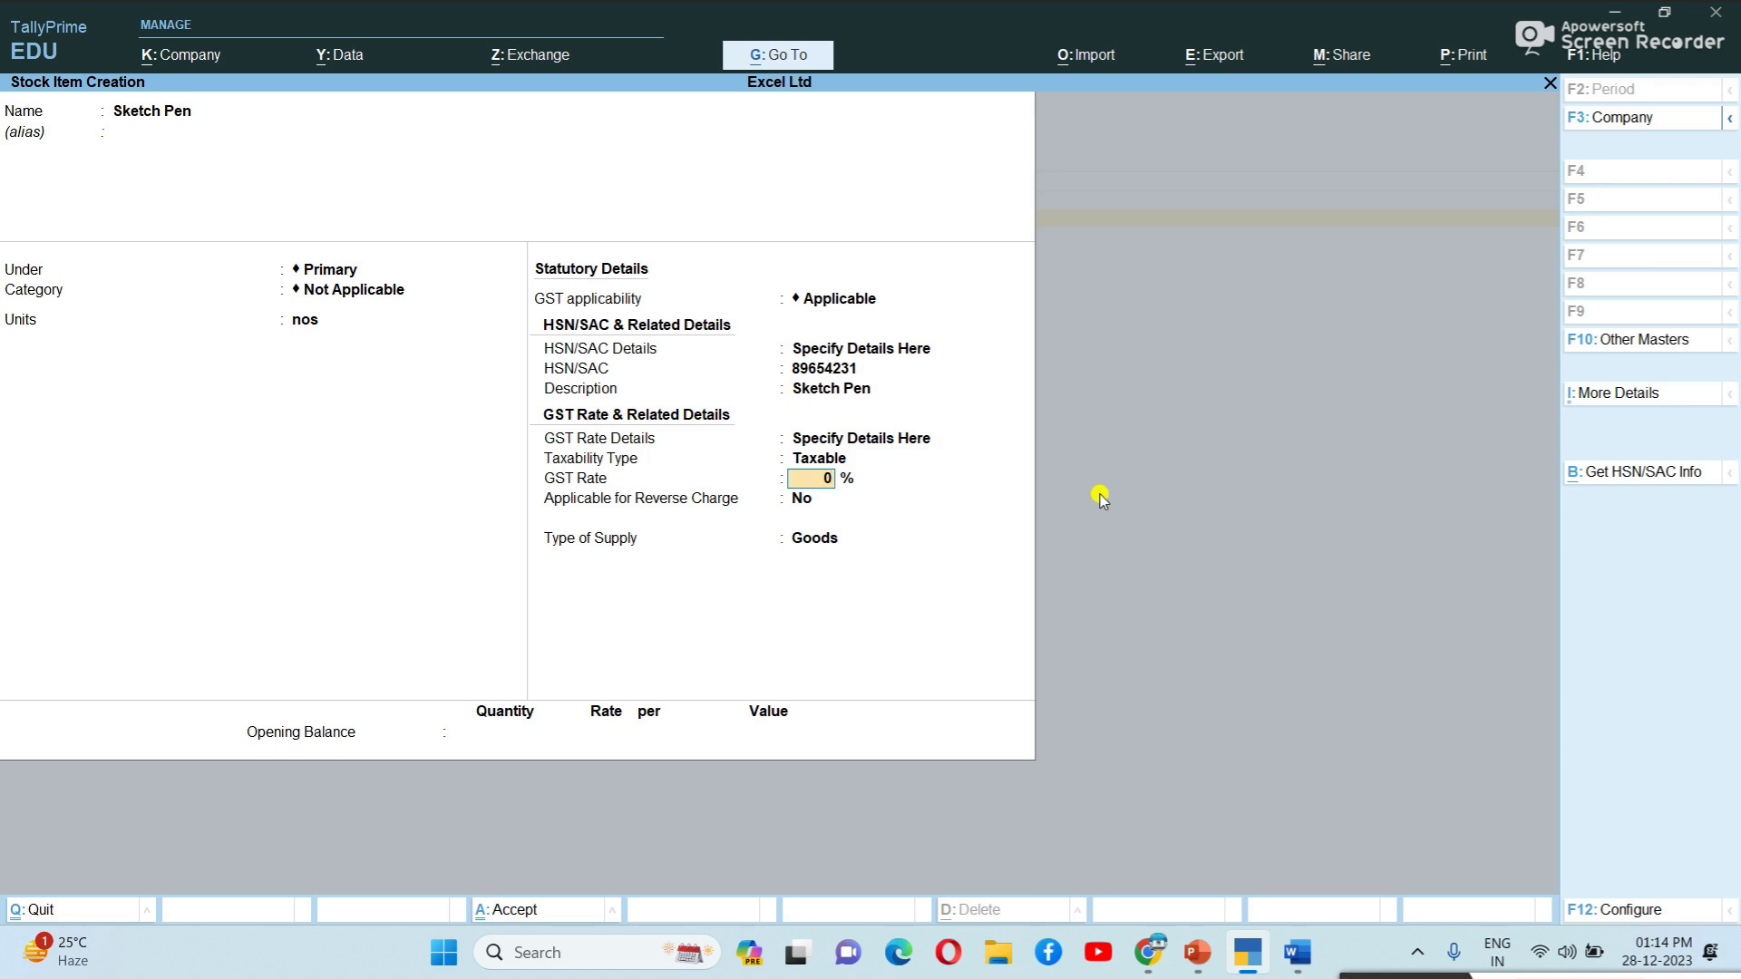
text(18)
key(Return)
key(Return)
key(Return)
key(Return)
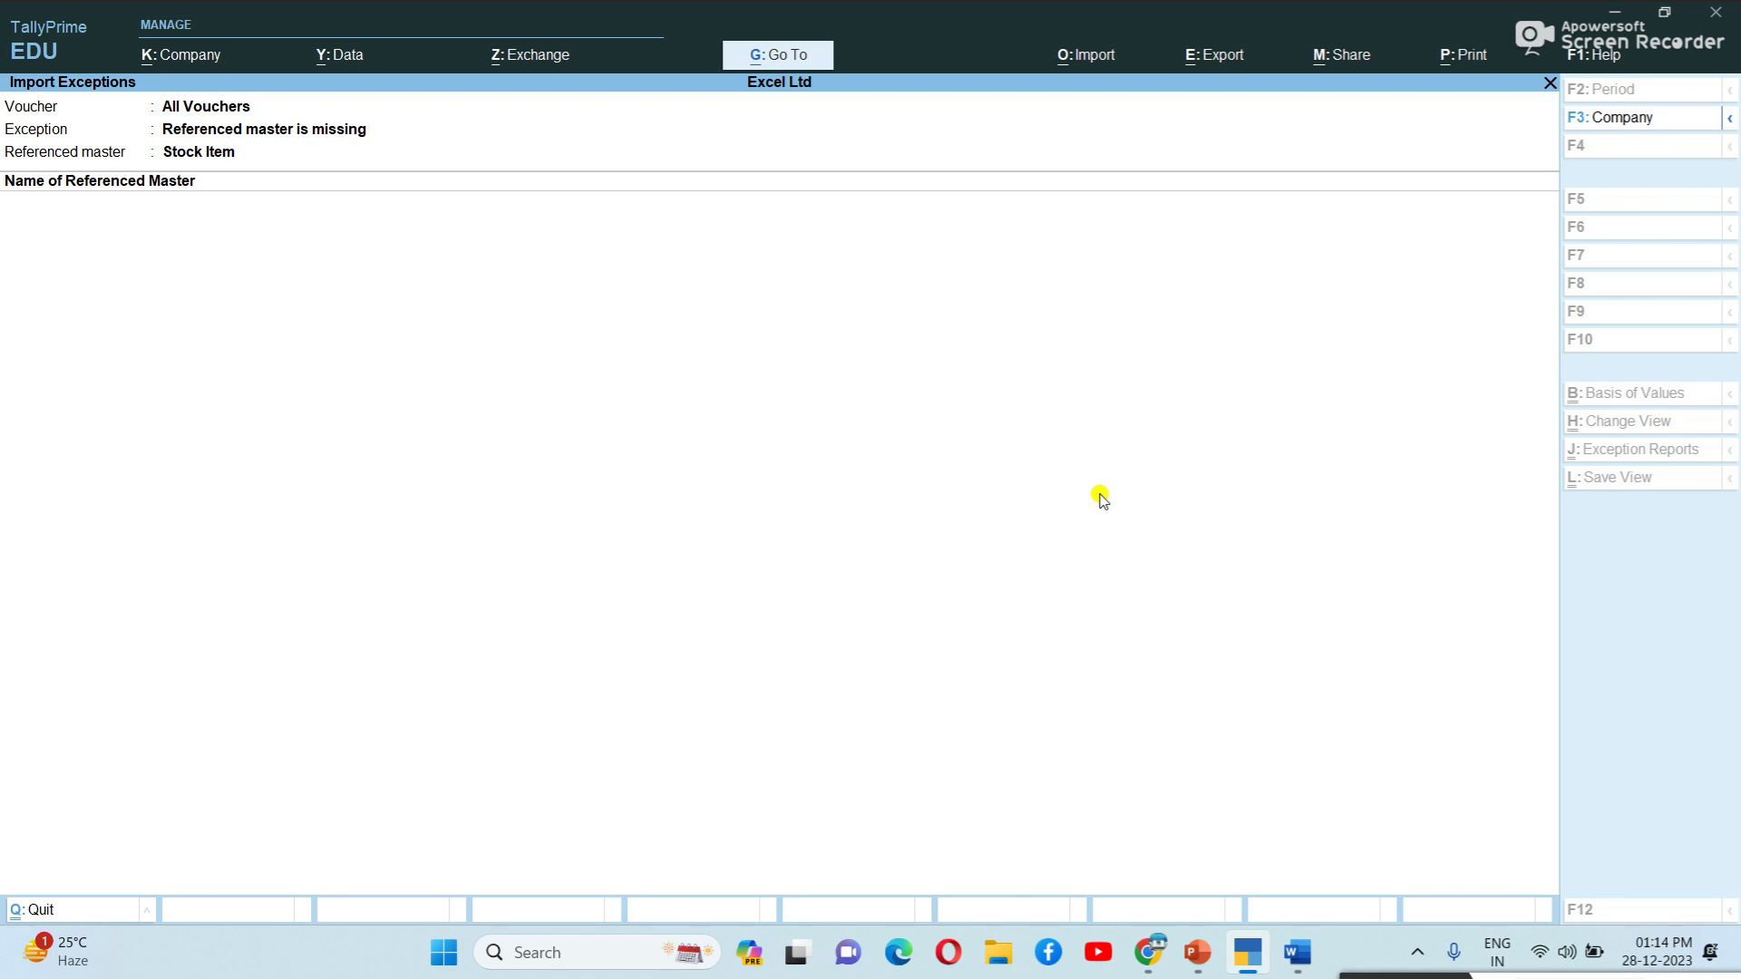
Create the Tax - CGST @ 9 % ledger under Duties & Taxes, duty type GST, tax type CGST.
key(Escape)
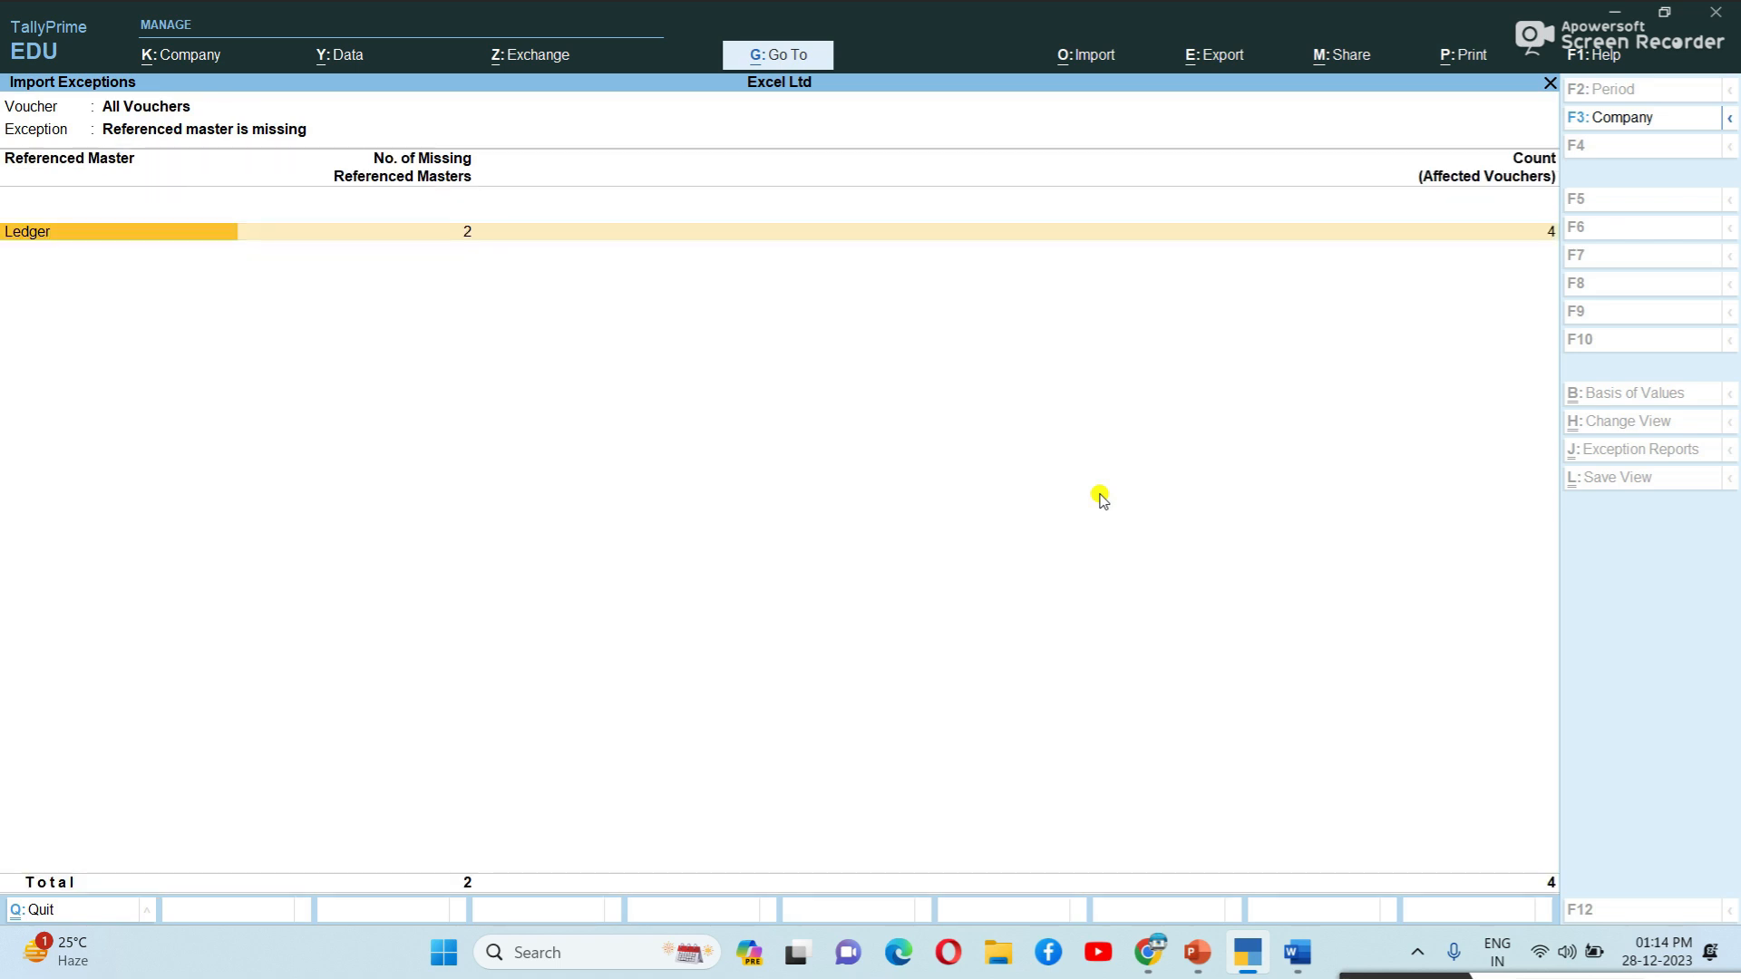
key(Return)
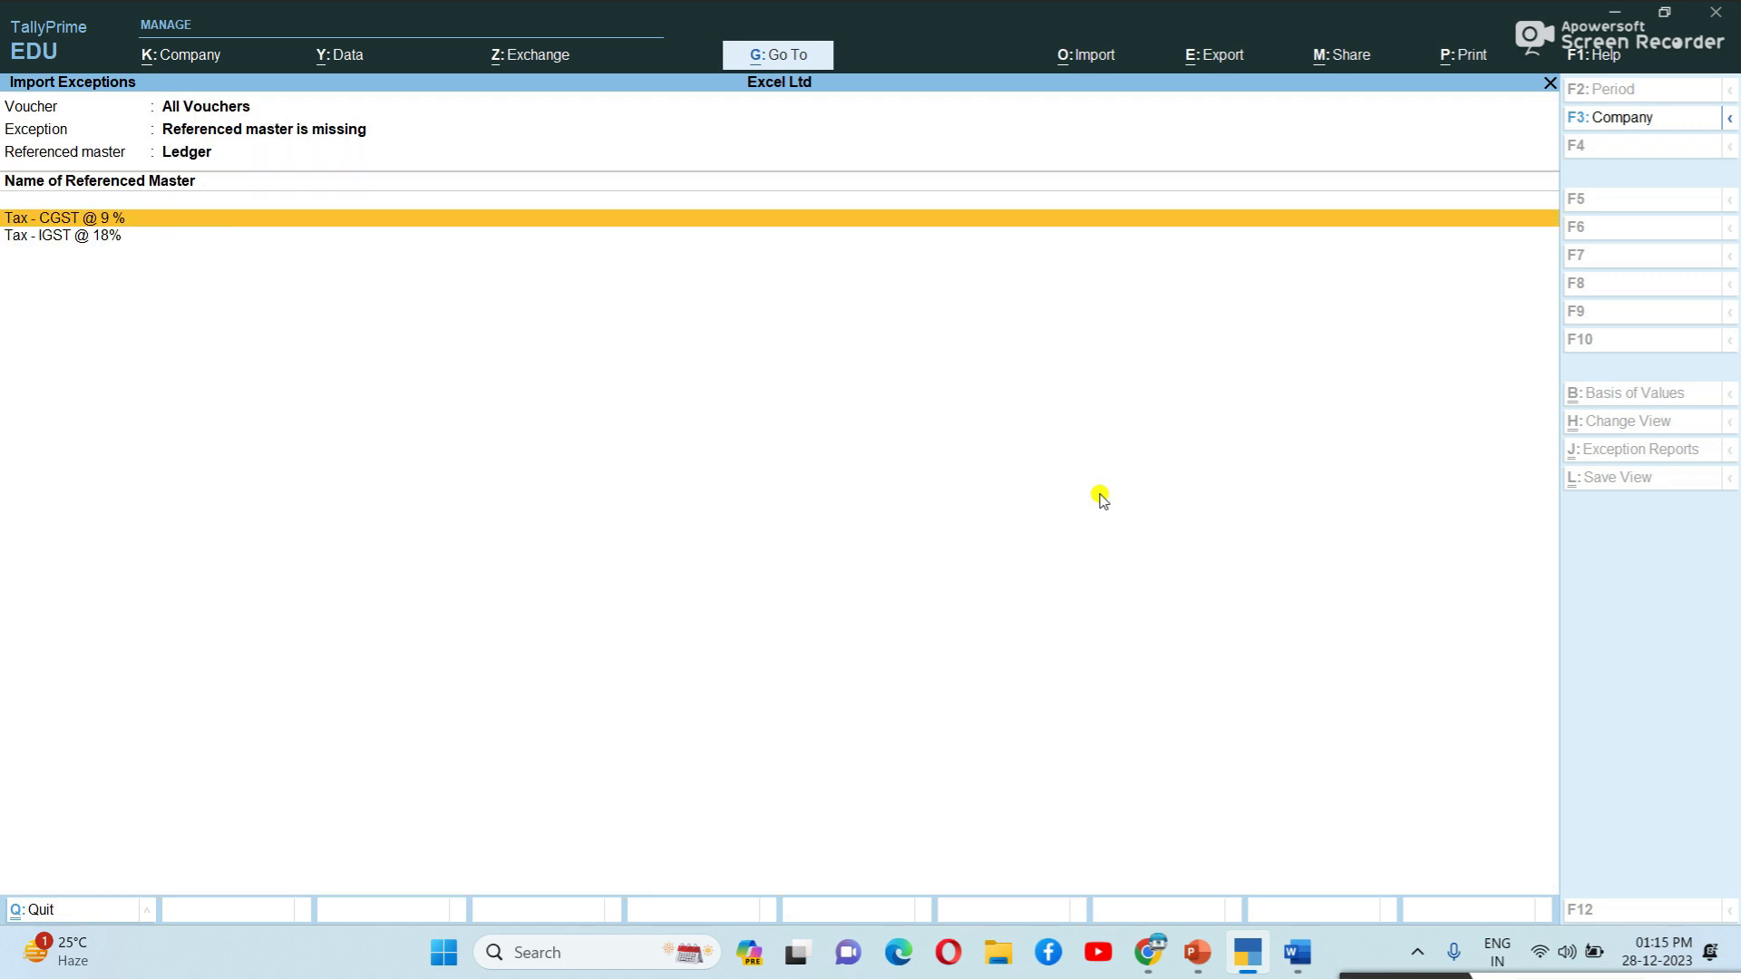
key(Return)
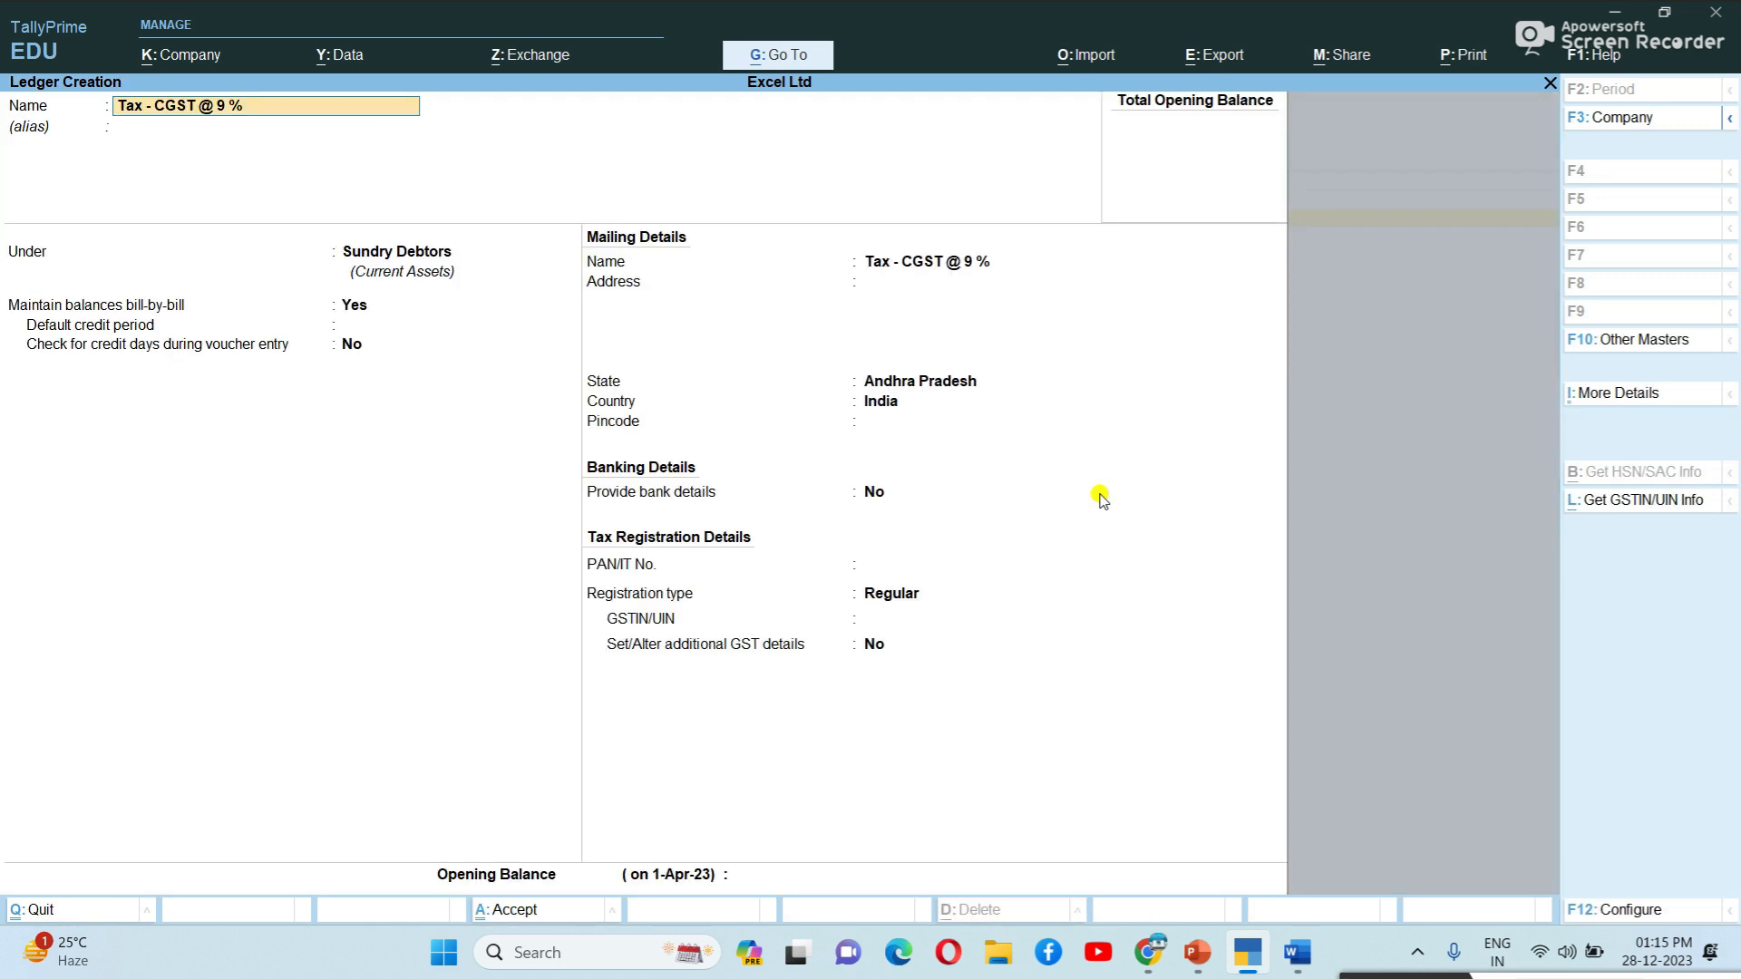
key(Return)
key(Return)
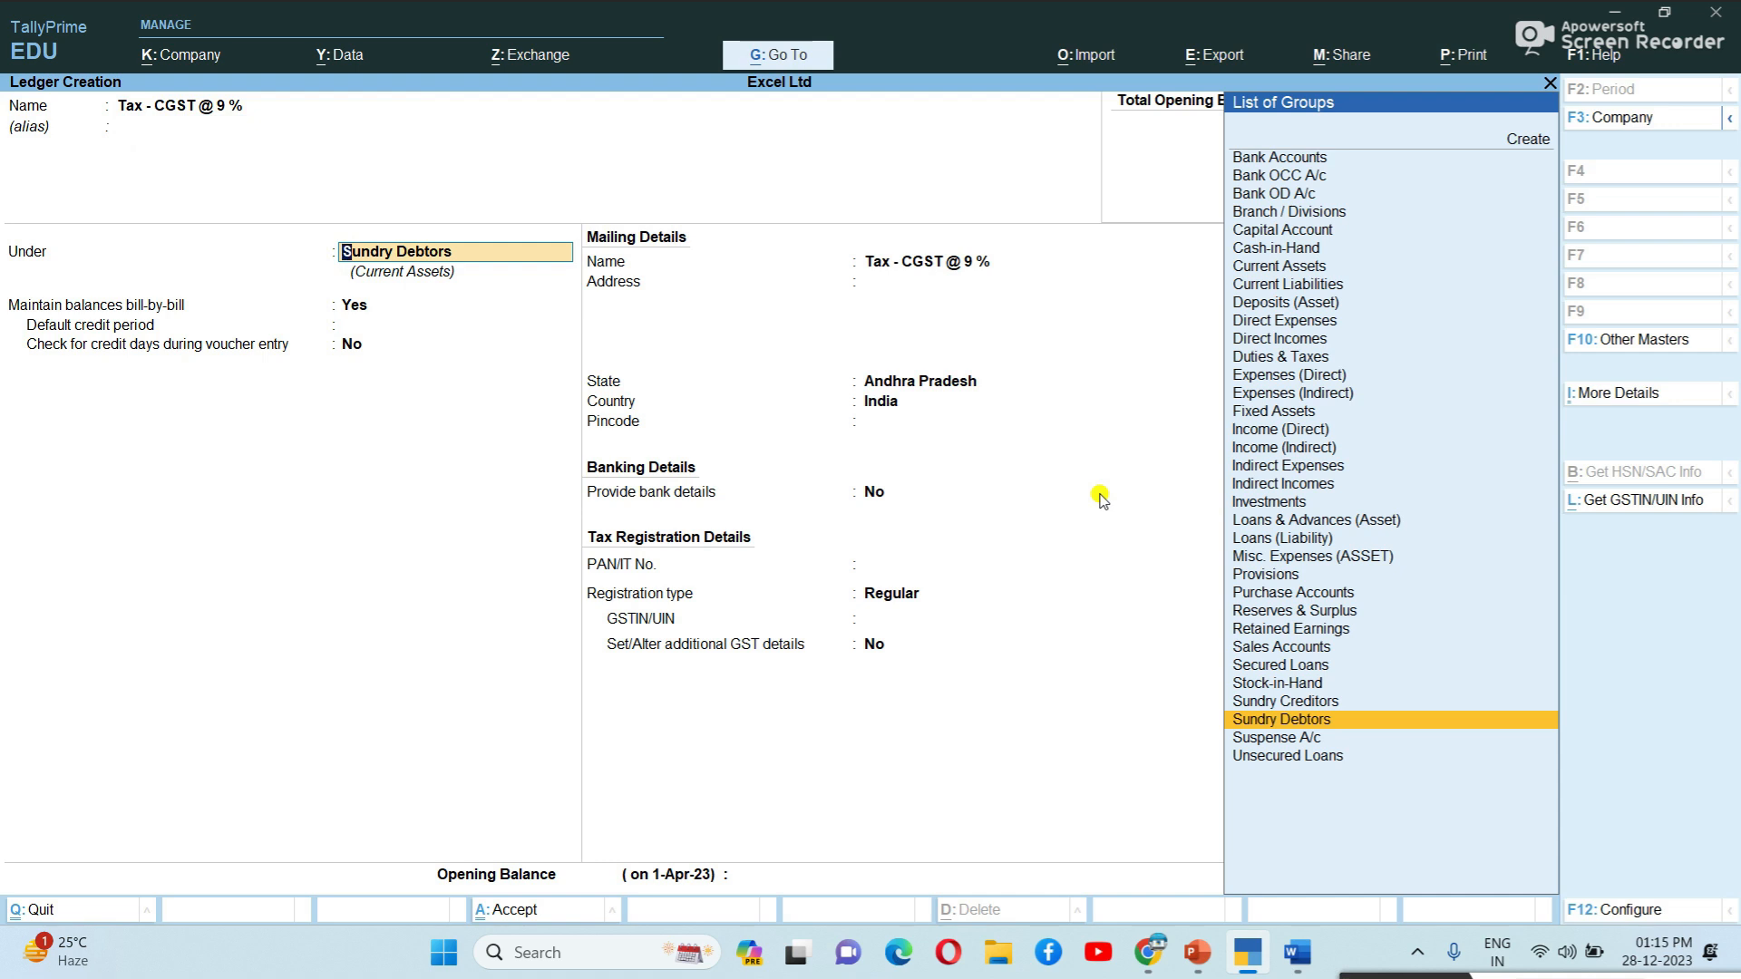
text(du)
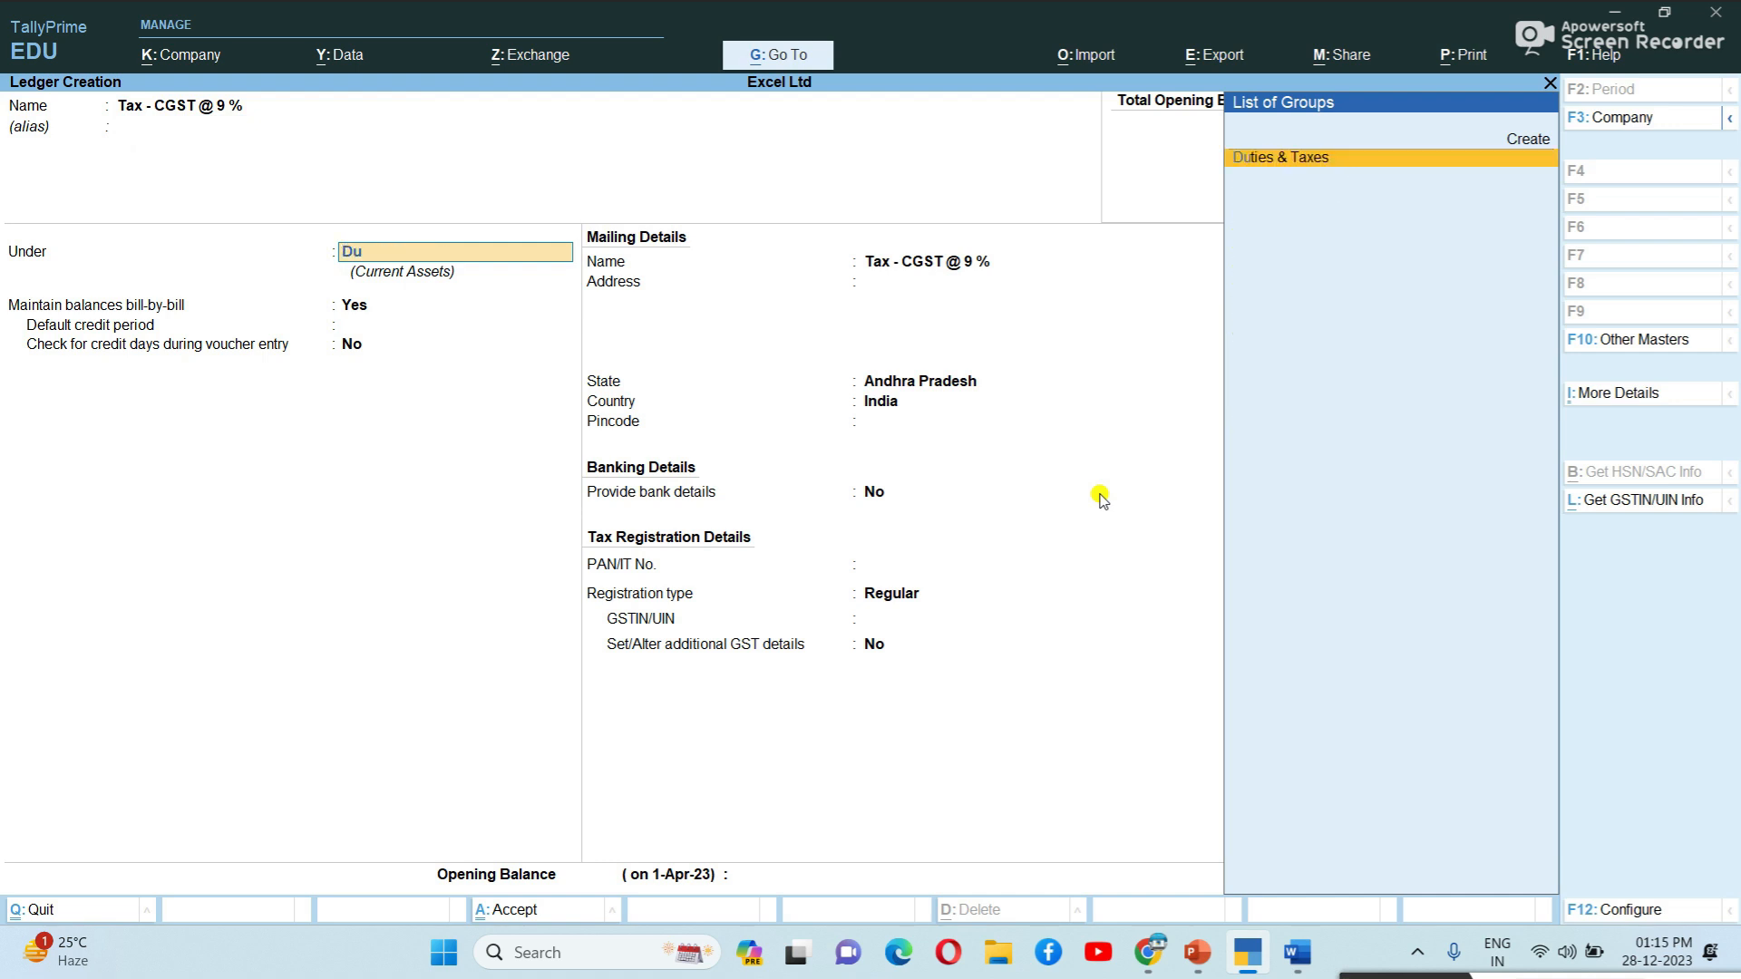
key(Return)
key(Up)
key(Return)
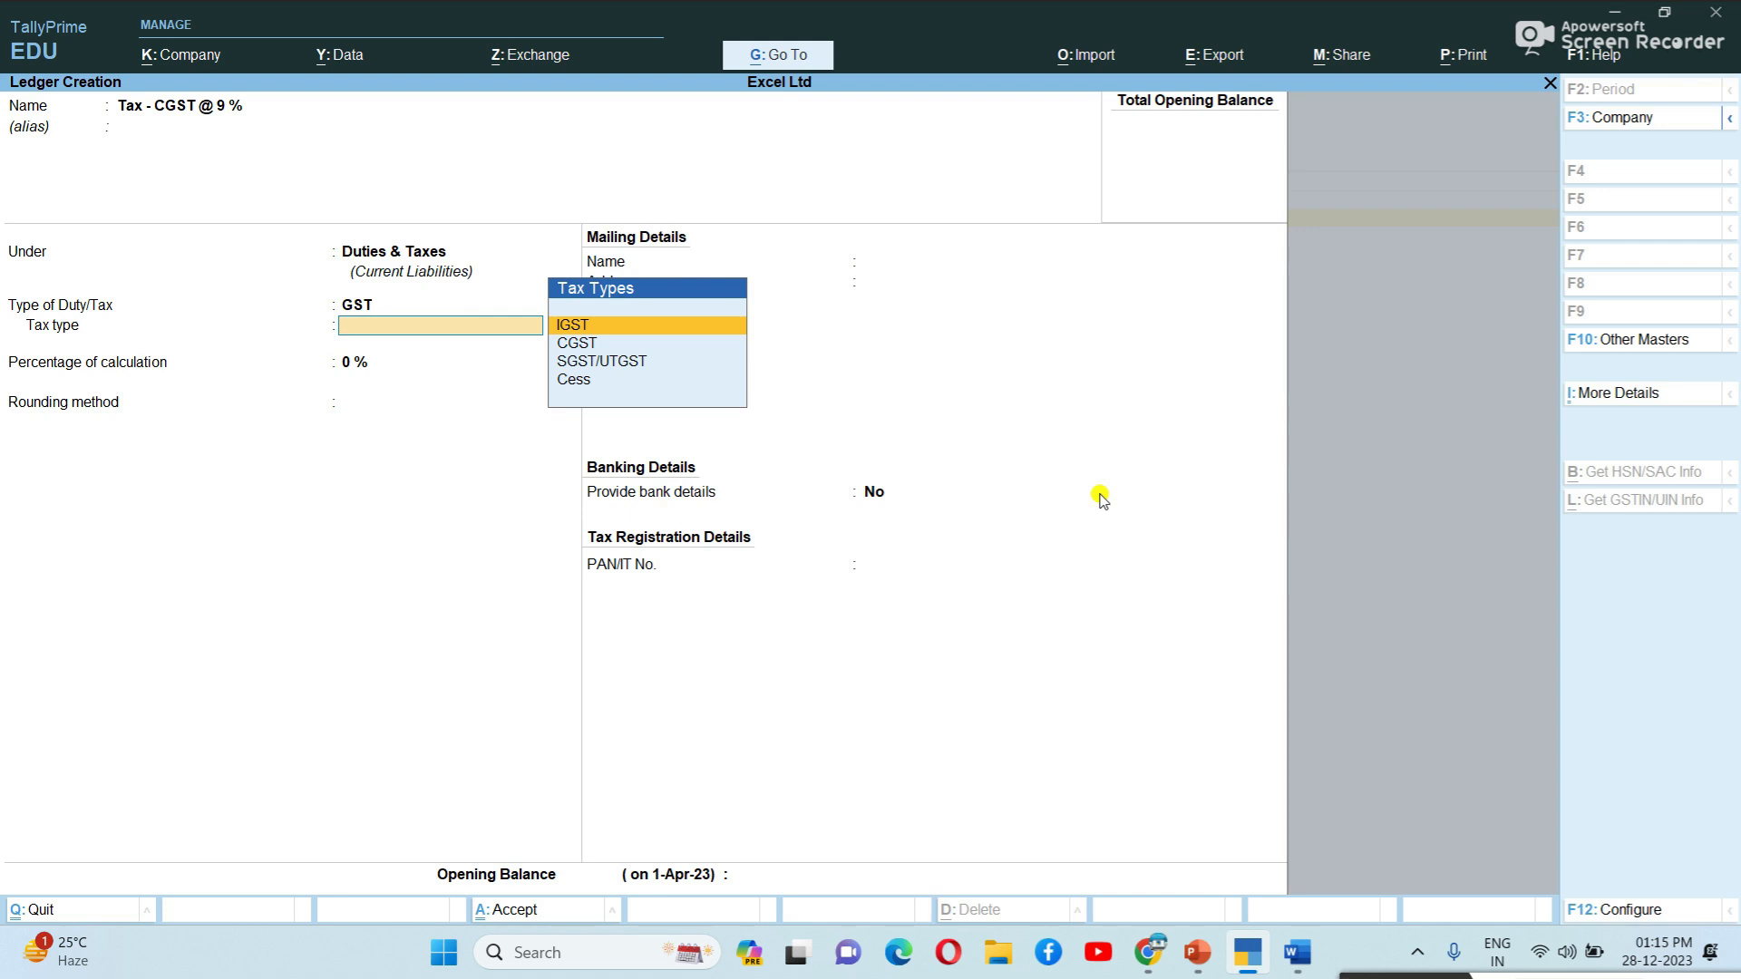
key(Down)
key(Return)
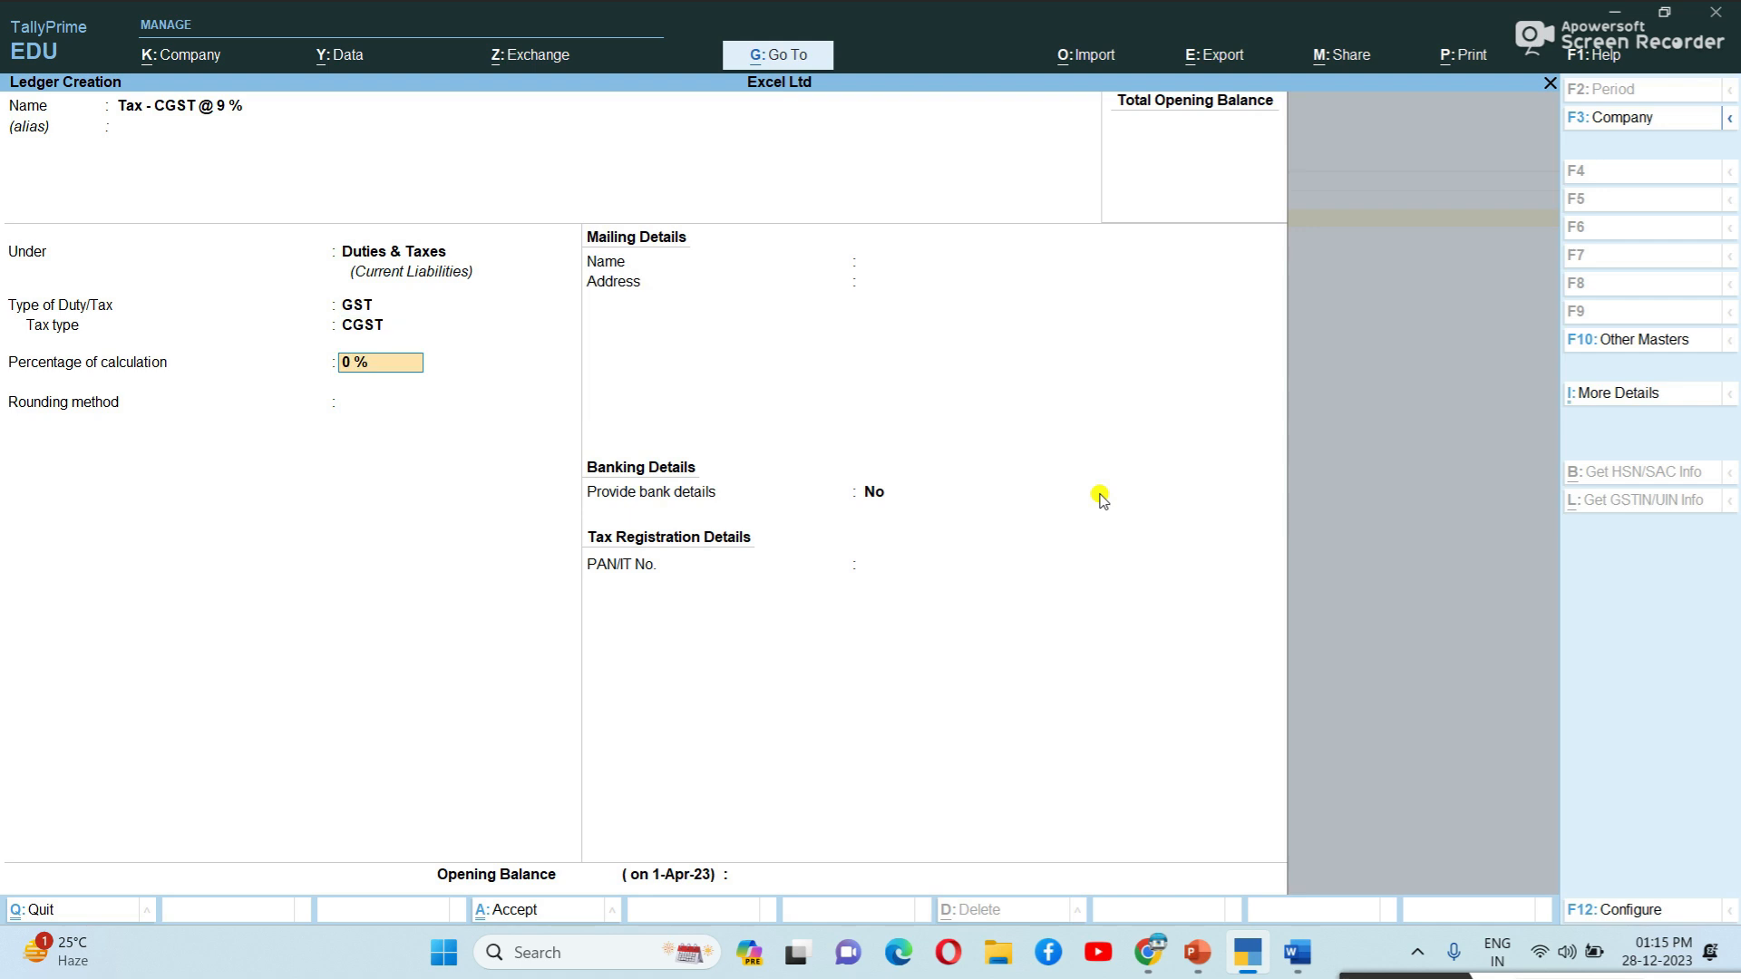
key(Return)
key(Return)
key(Return)
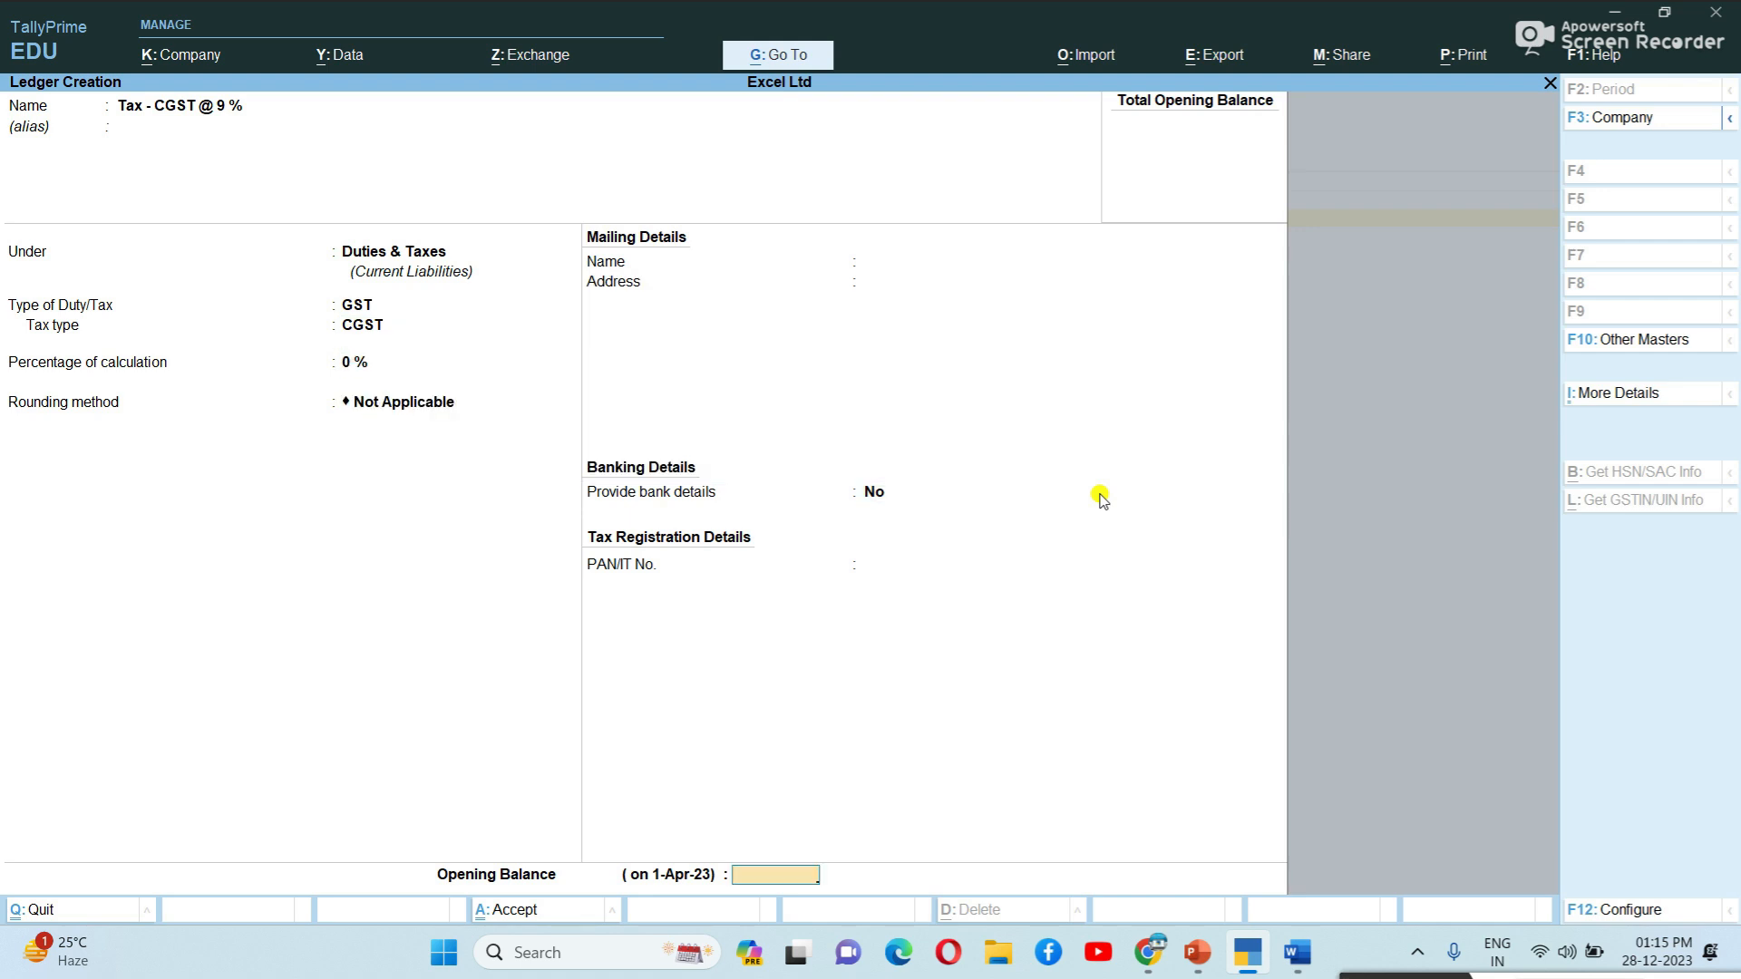
key(Return)
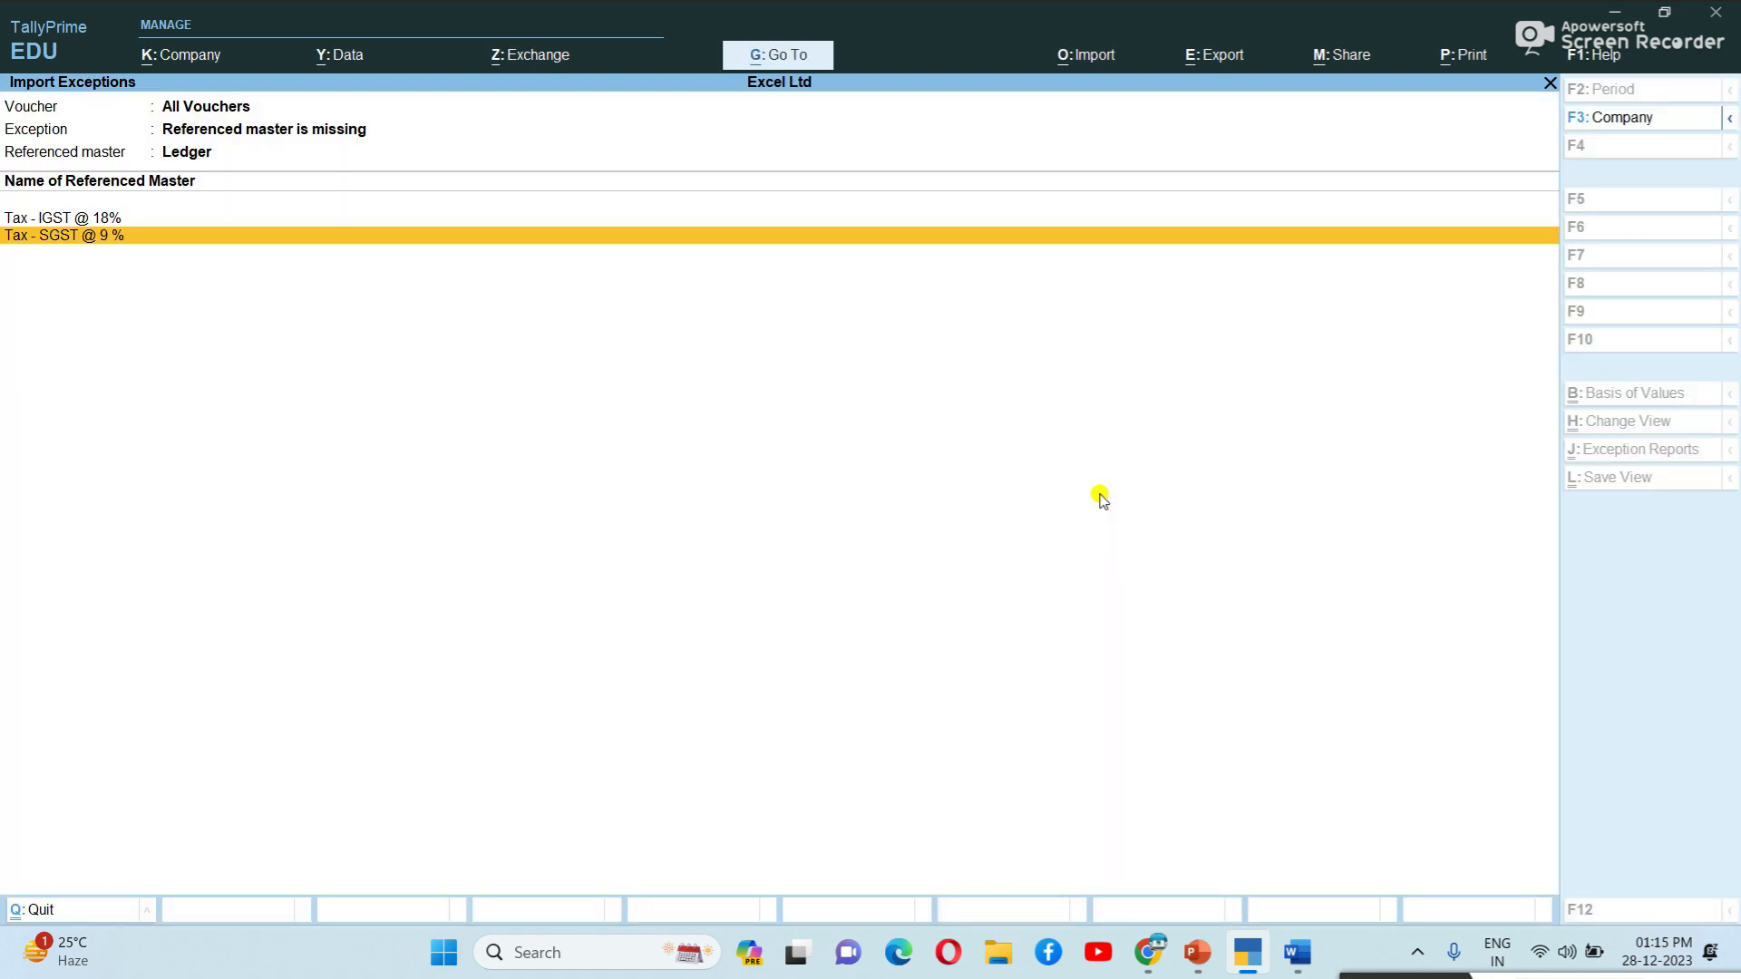
Create the Tax - SGST @ 9 % ledger as a GST duty with tax type SGST/UTGST.
key(Return)
key(Return)
key(Return)
key(Return)
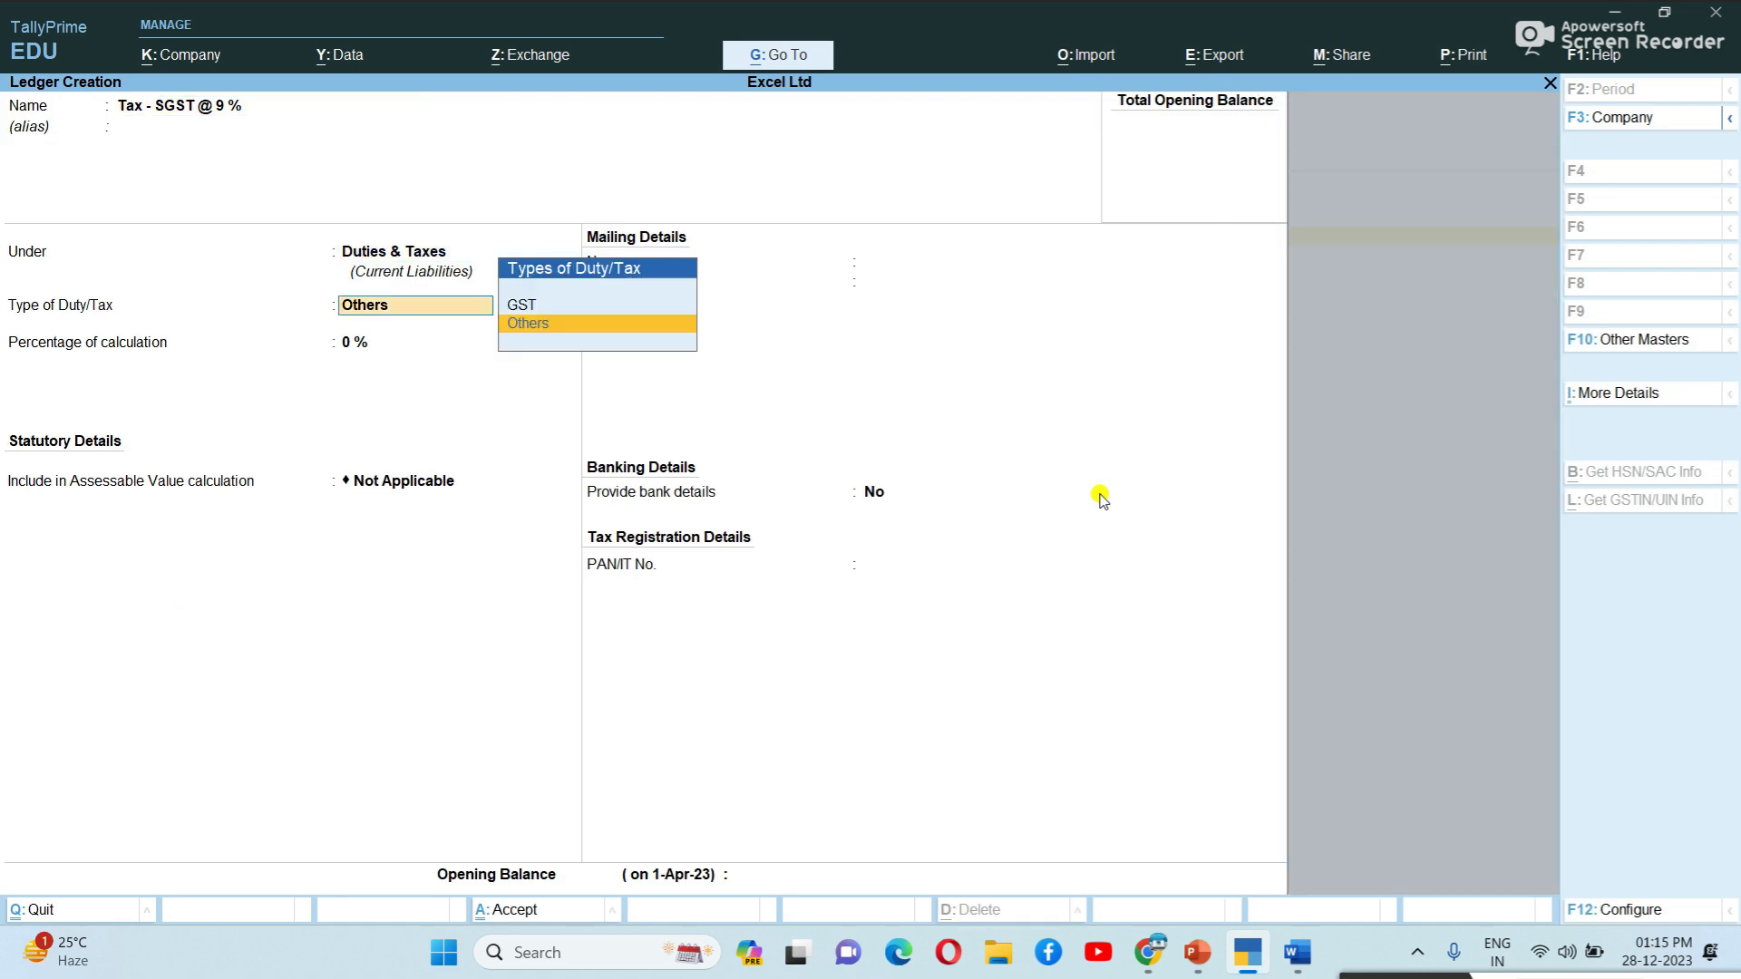
key(Up)
key(Return)
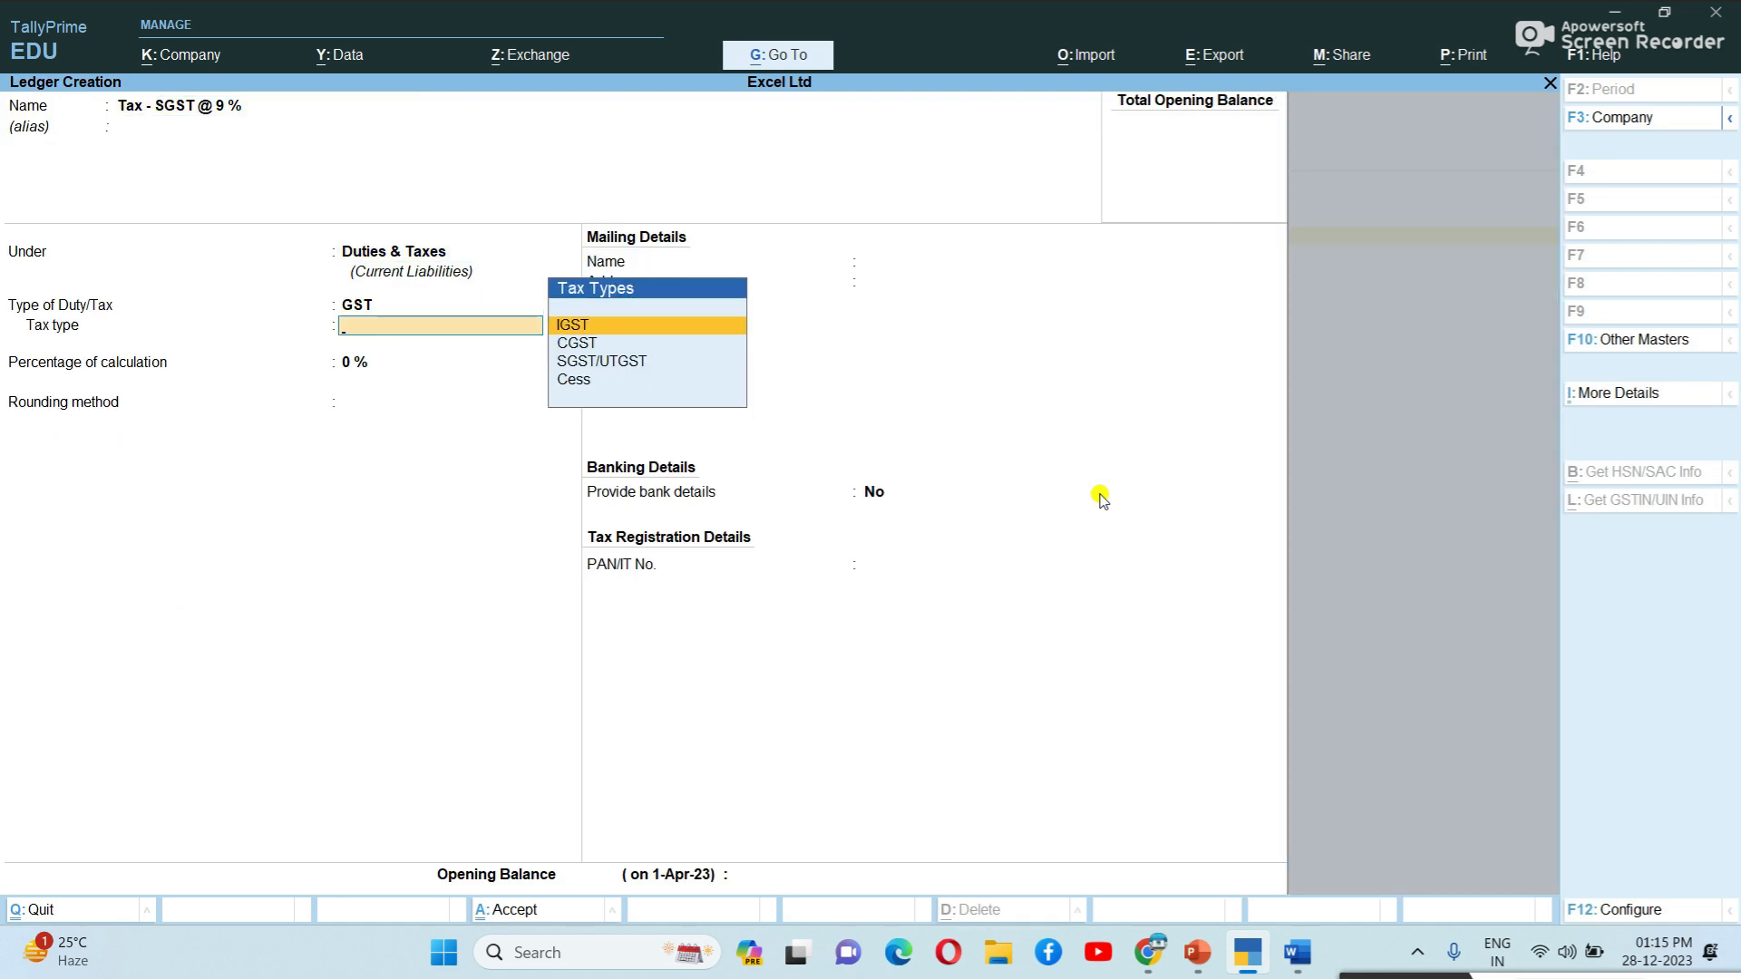
key(Down)
key(Down)
key(Return)
key(Return)
key(Return)
key(Return)
key(Return)
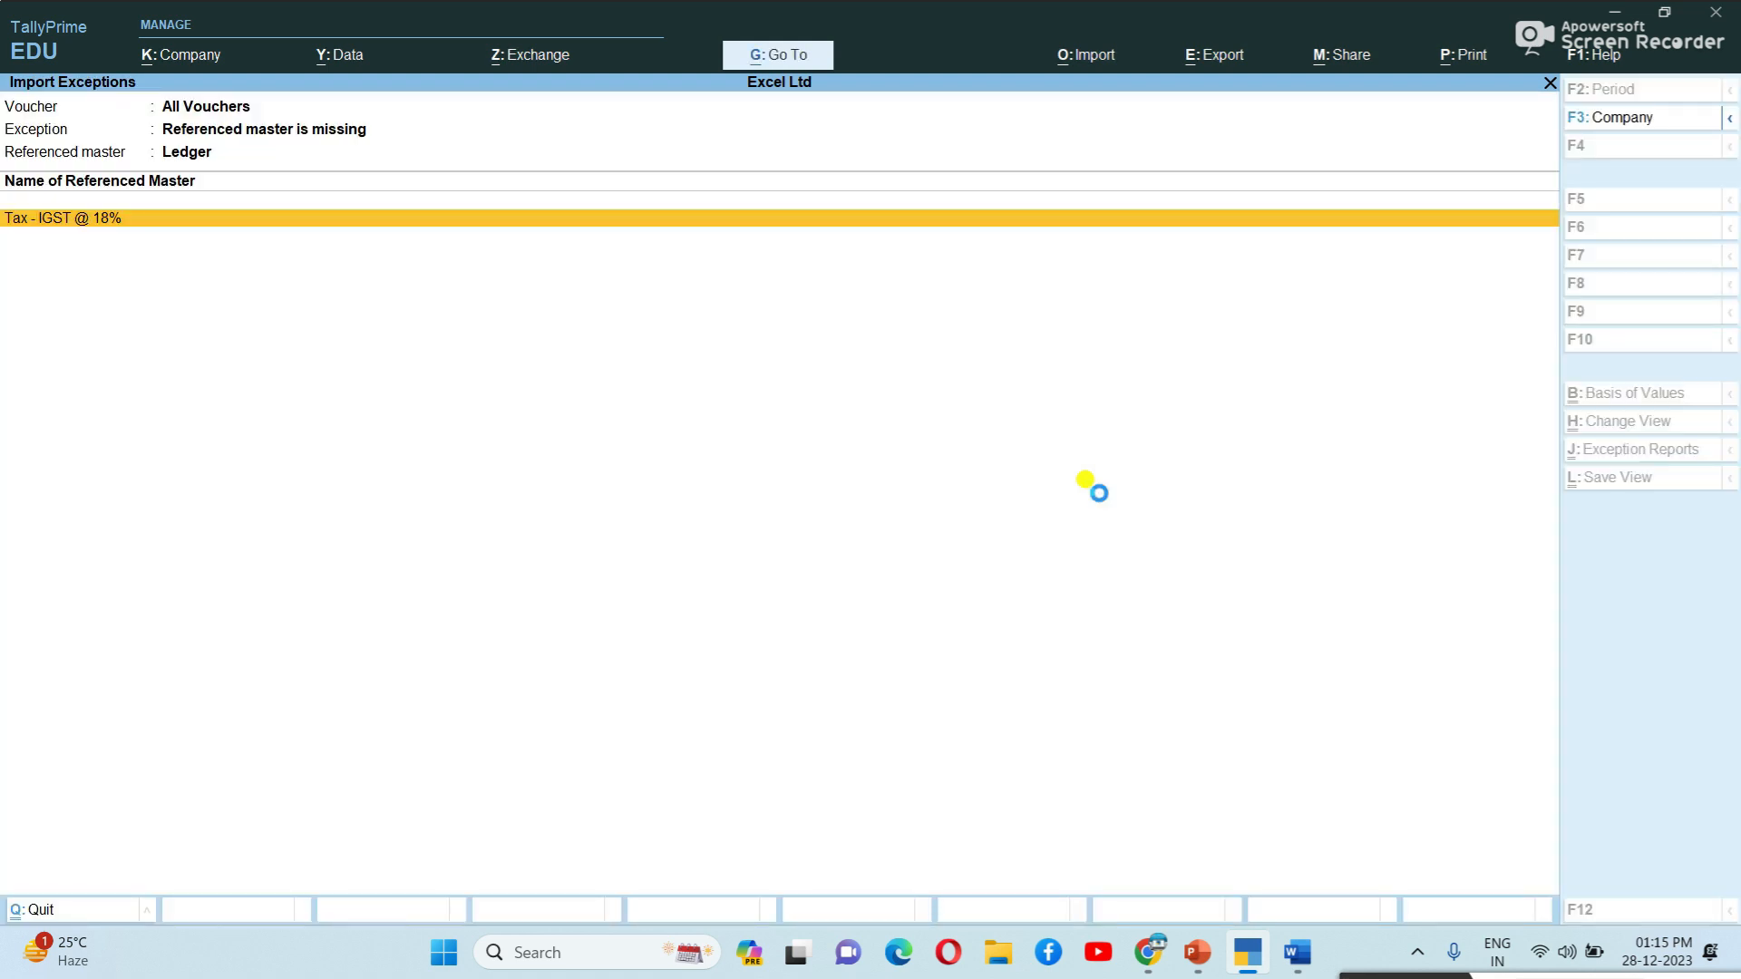
key(Return)
key(Return)
key(Return)
Create the Tax - IGST @ 18% ledger with tax type IGST and exit the exception reports.
key(Return)
key(Up)
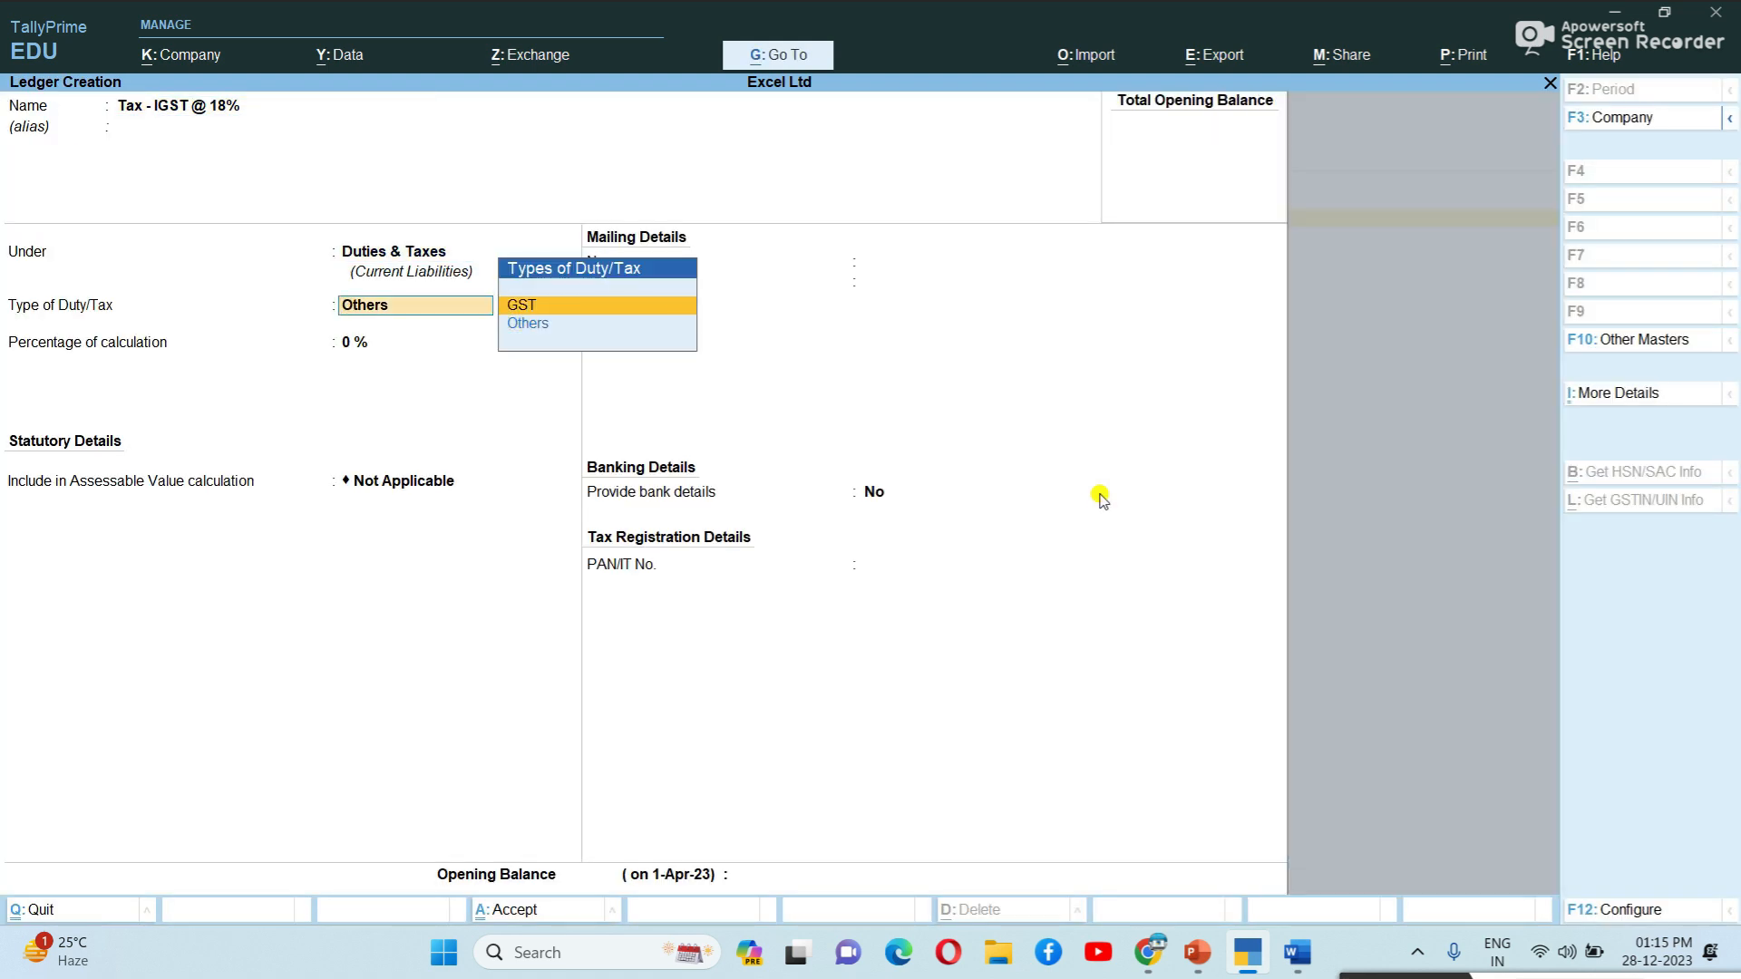
key(Return)
key(Down)
key(Up)
key(Return)
key(Return)
key(Return)
key(Return)
key(Return)
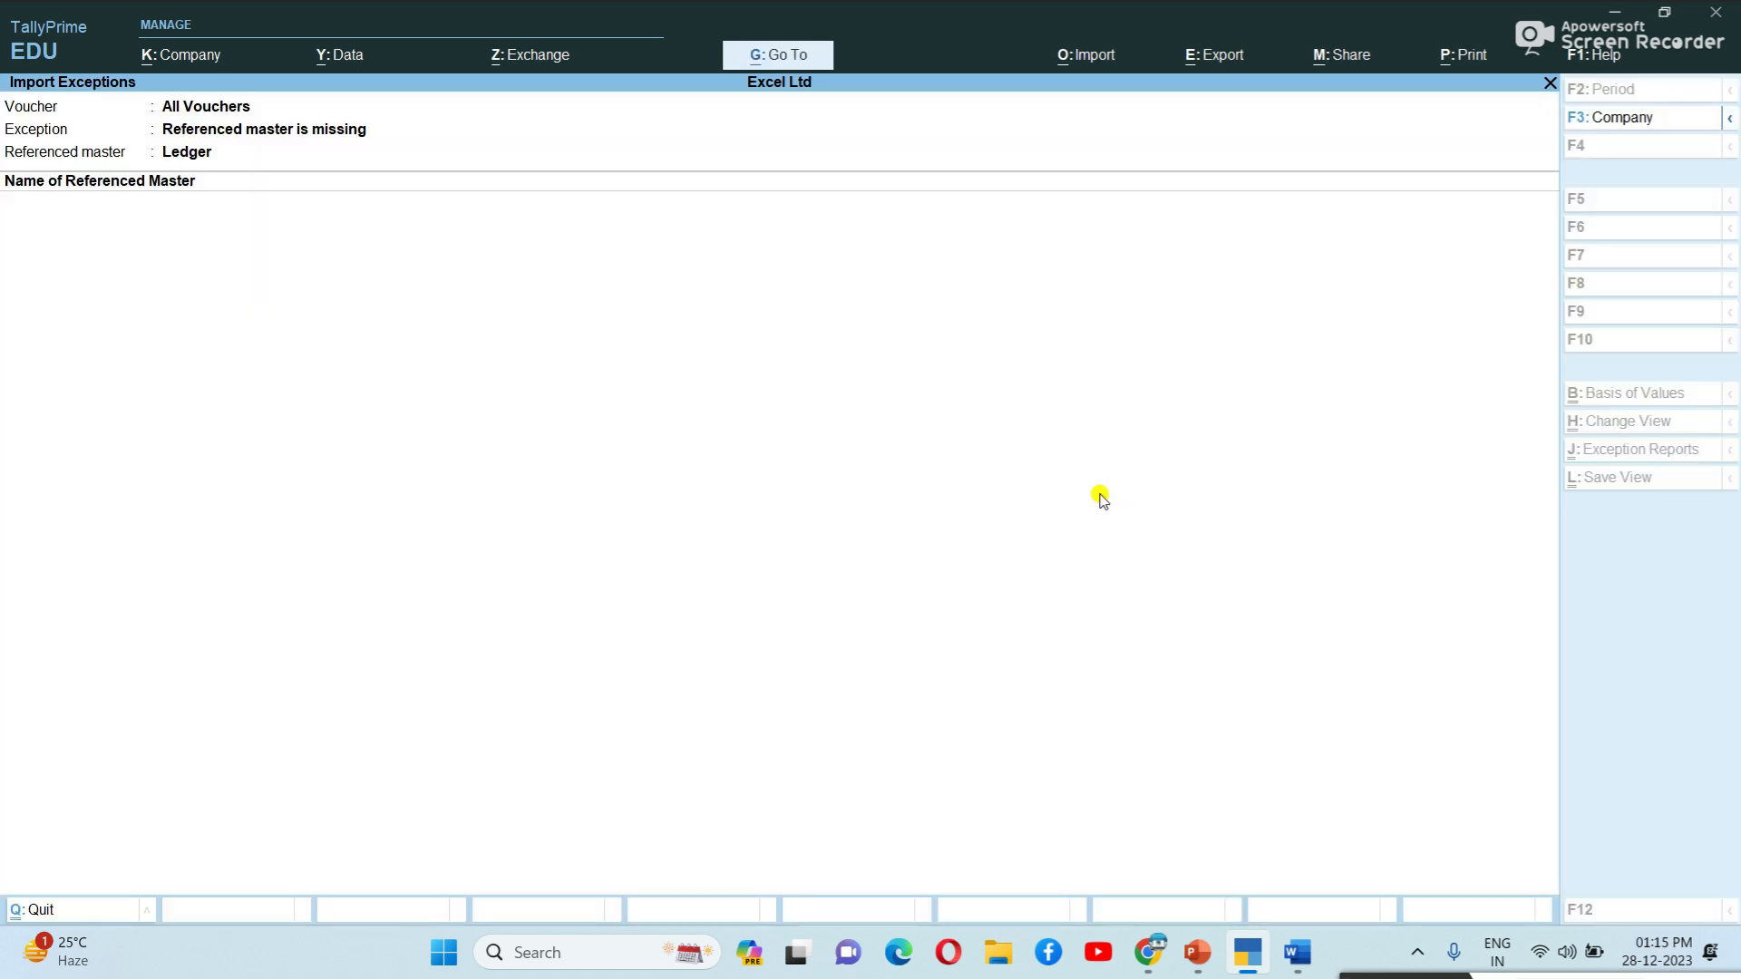
key(Escape)
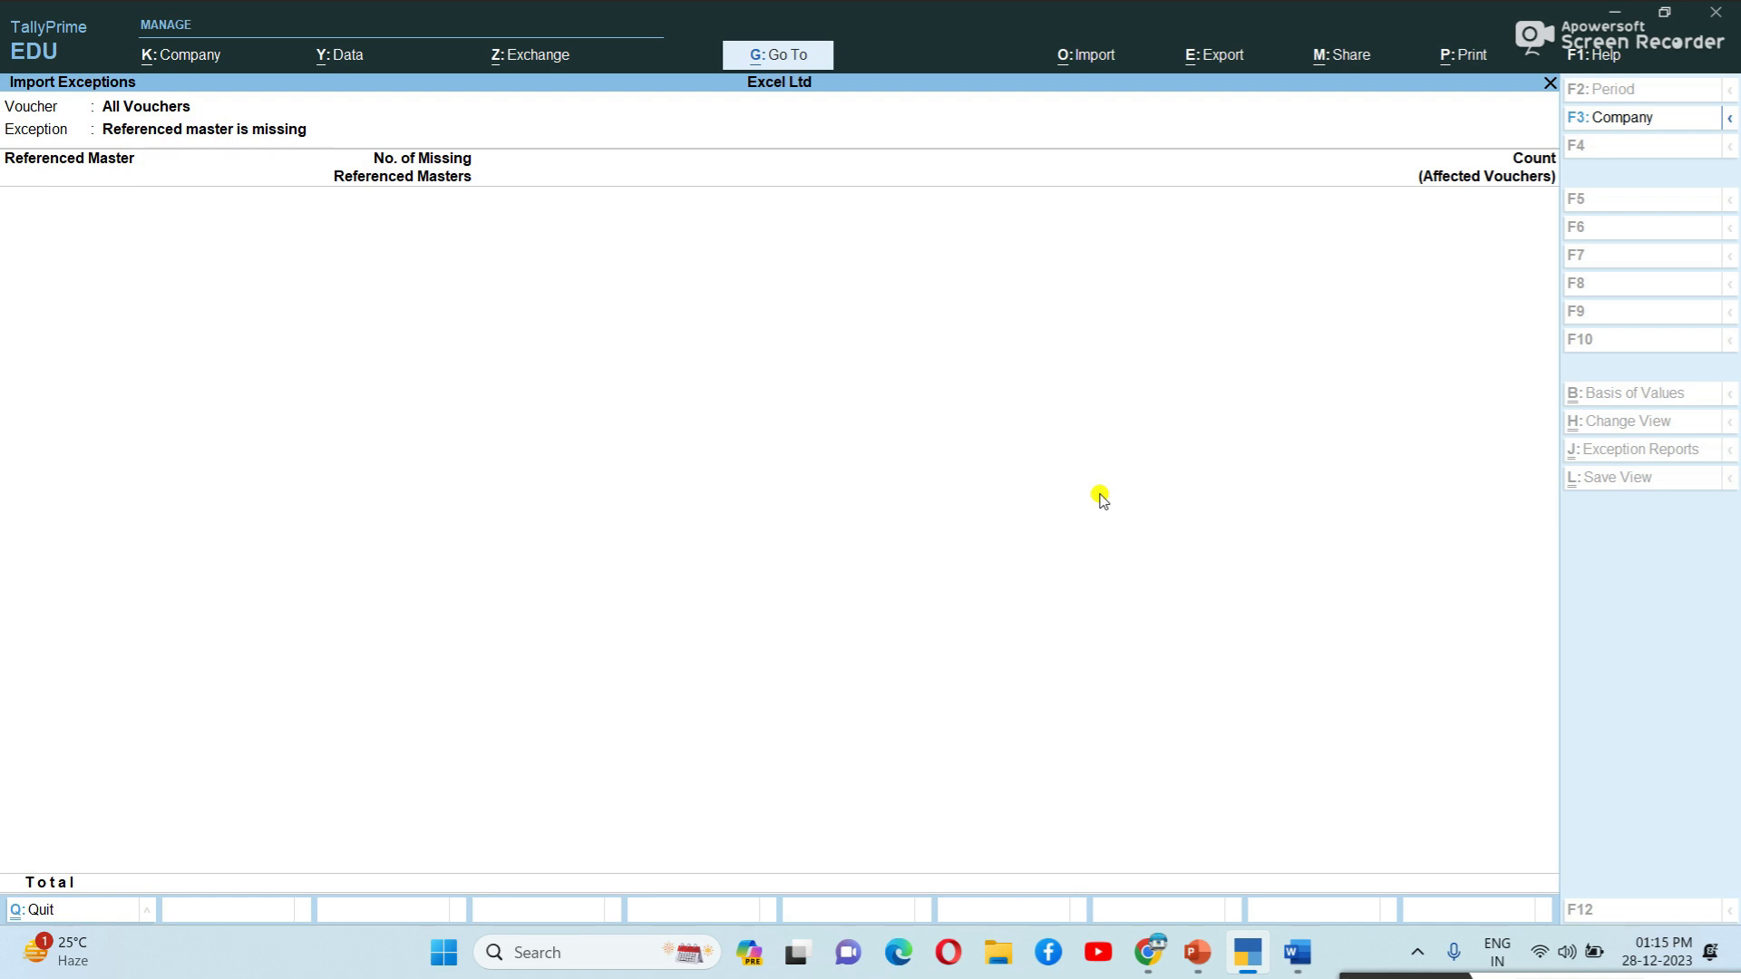
key(Escape)
Close the import report and check the ledger list for Tax - IGST @ 18%.
key(Escape)
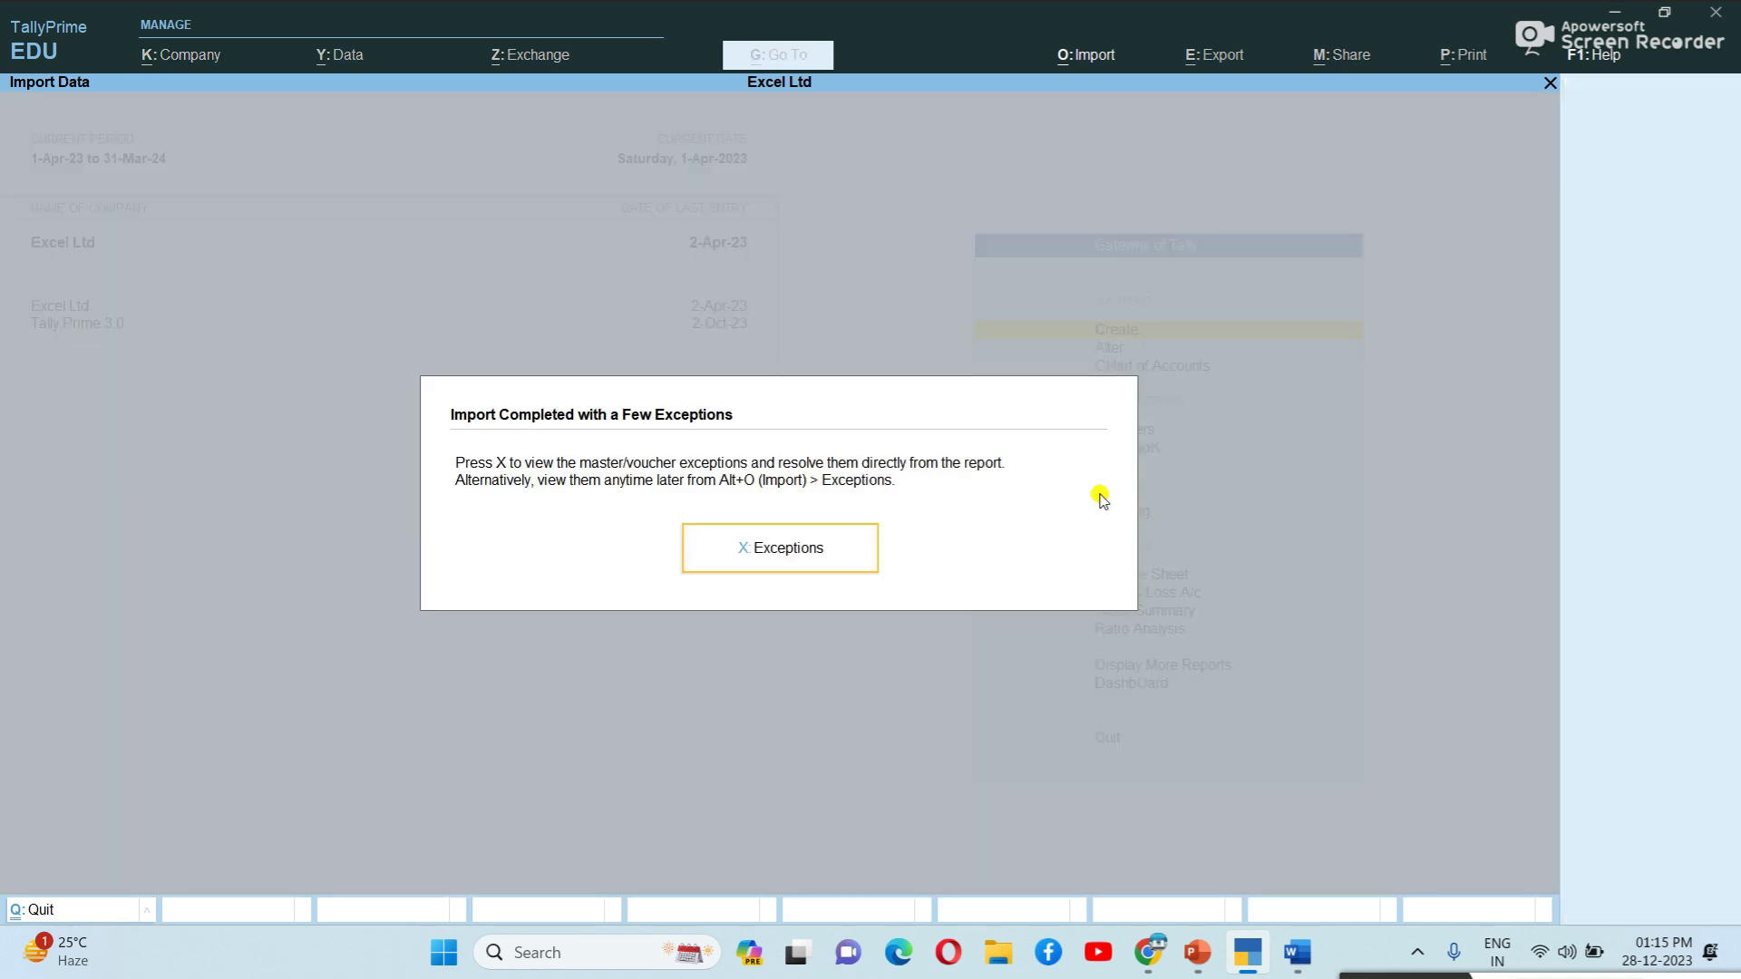
key(Escape)
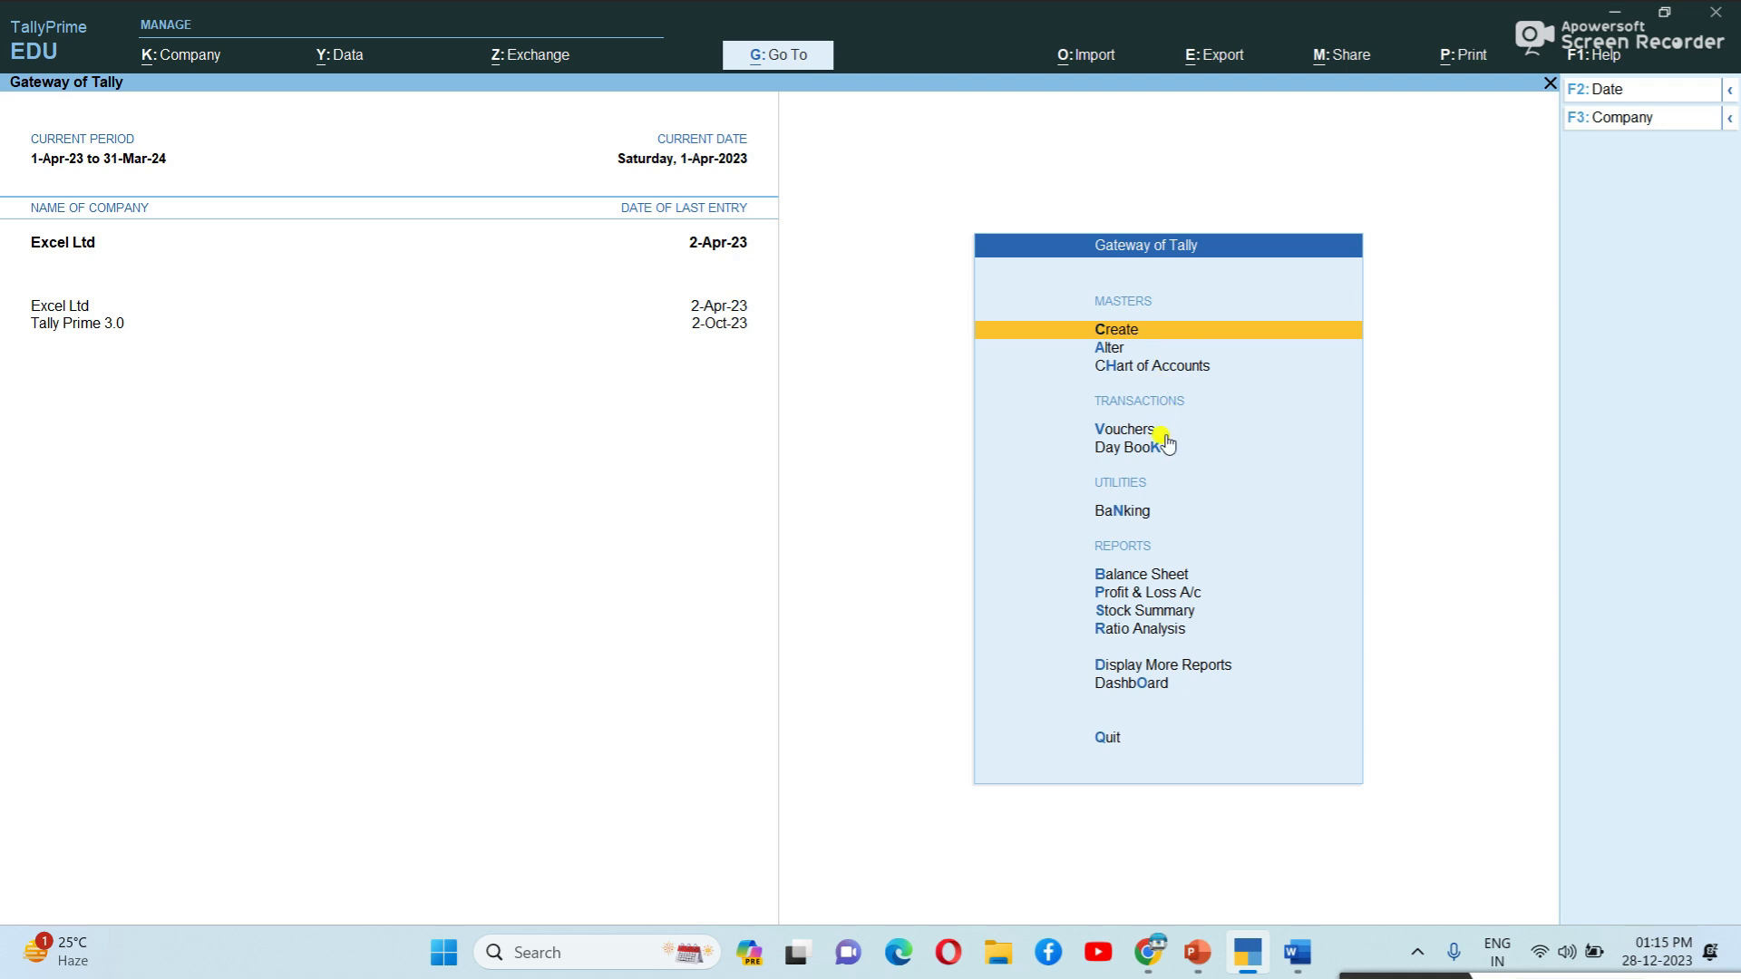
key(a)
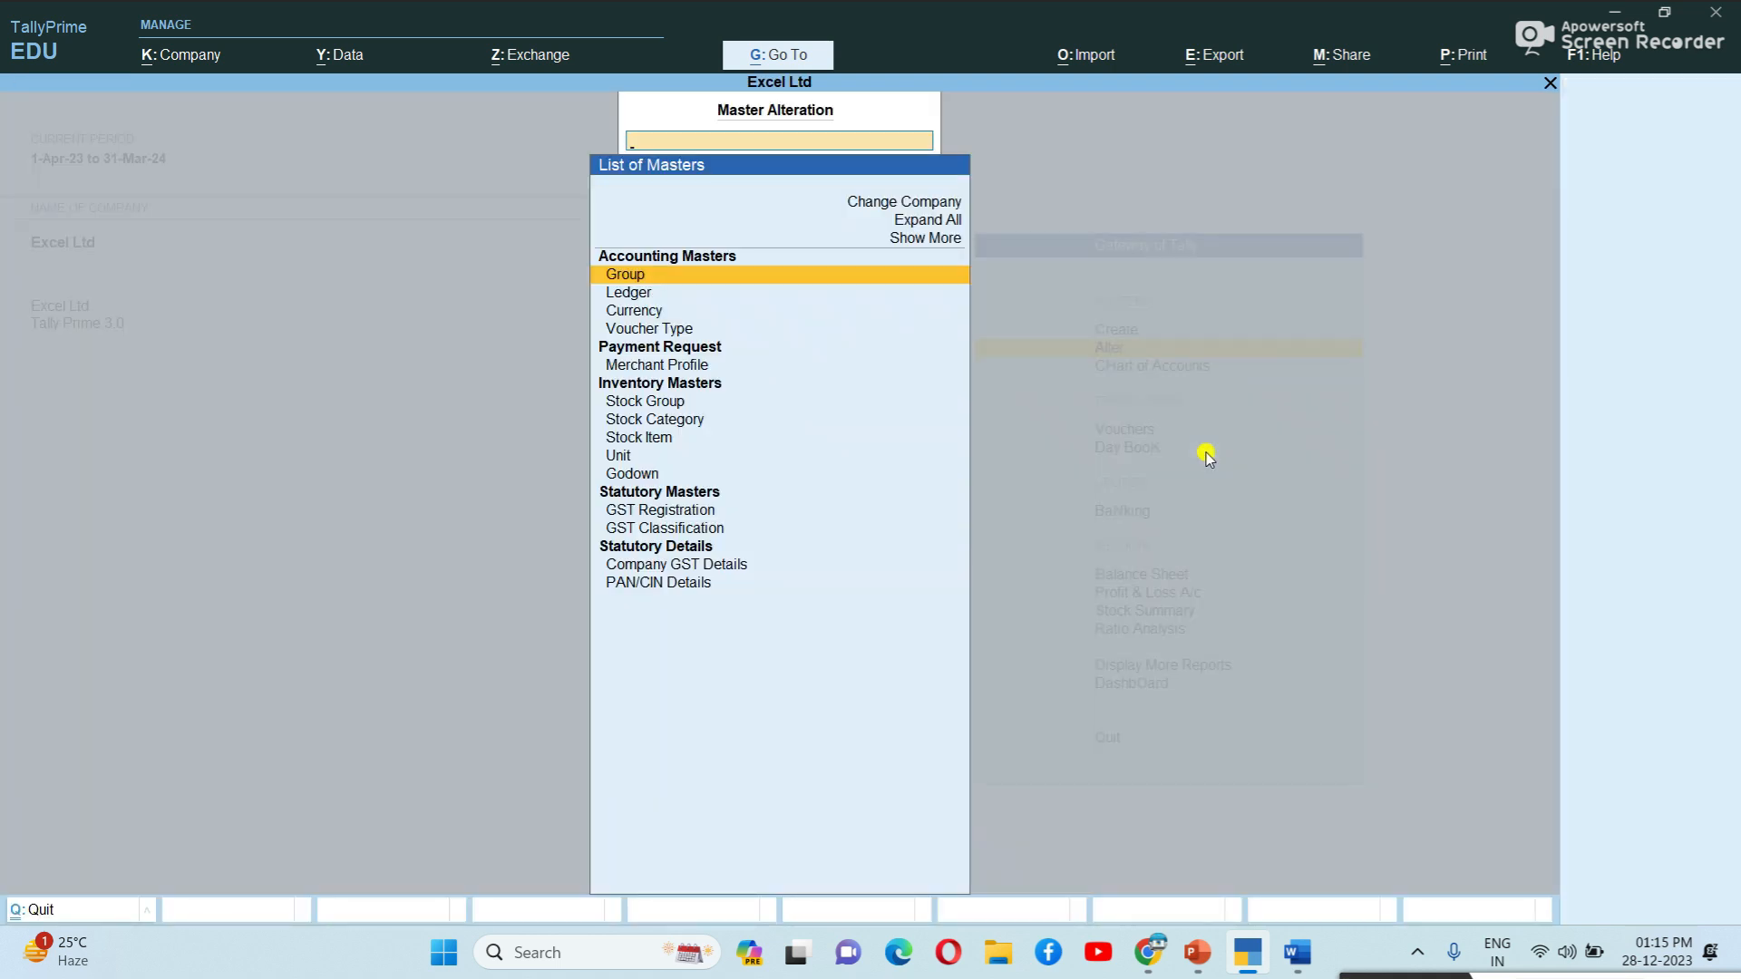
key(Down)
key(Return)
key(Down)
key(Down)
key(Down)
key(Down)
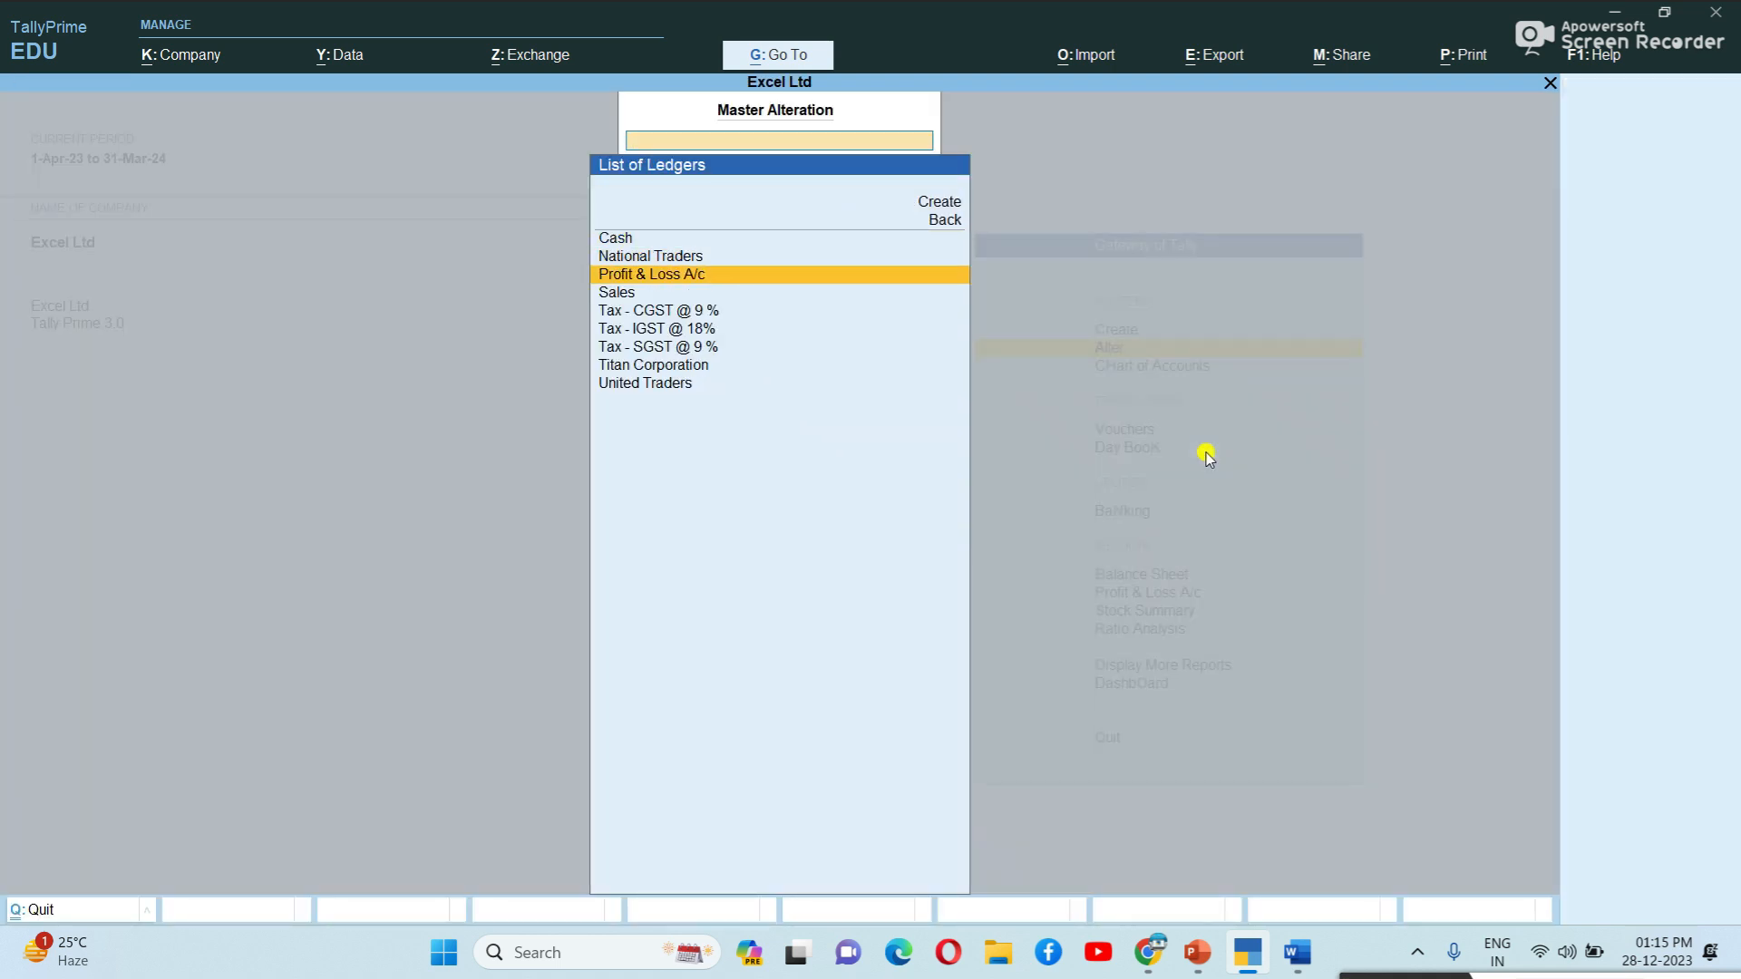
key(Up)
key(Up)
key(Up)
key(Down)
key(Down)
key(Down)
key(Down)
key(Down)
key(Down)
key(Down)
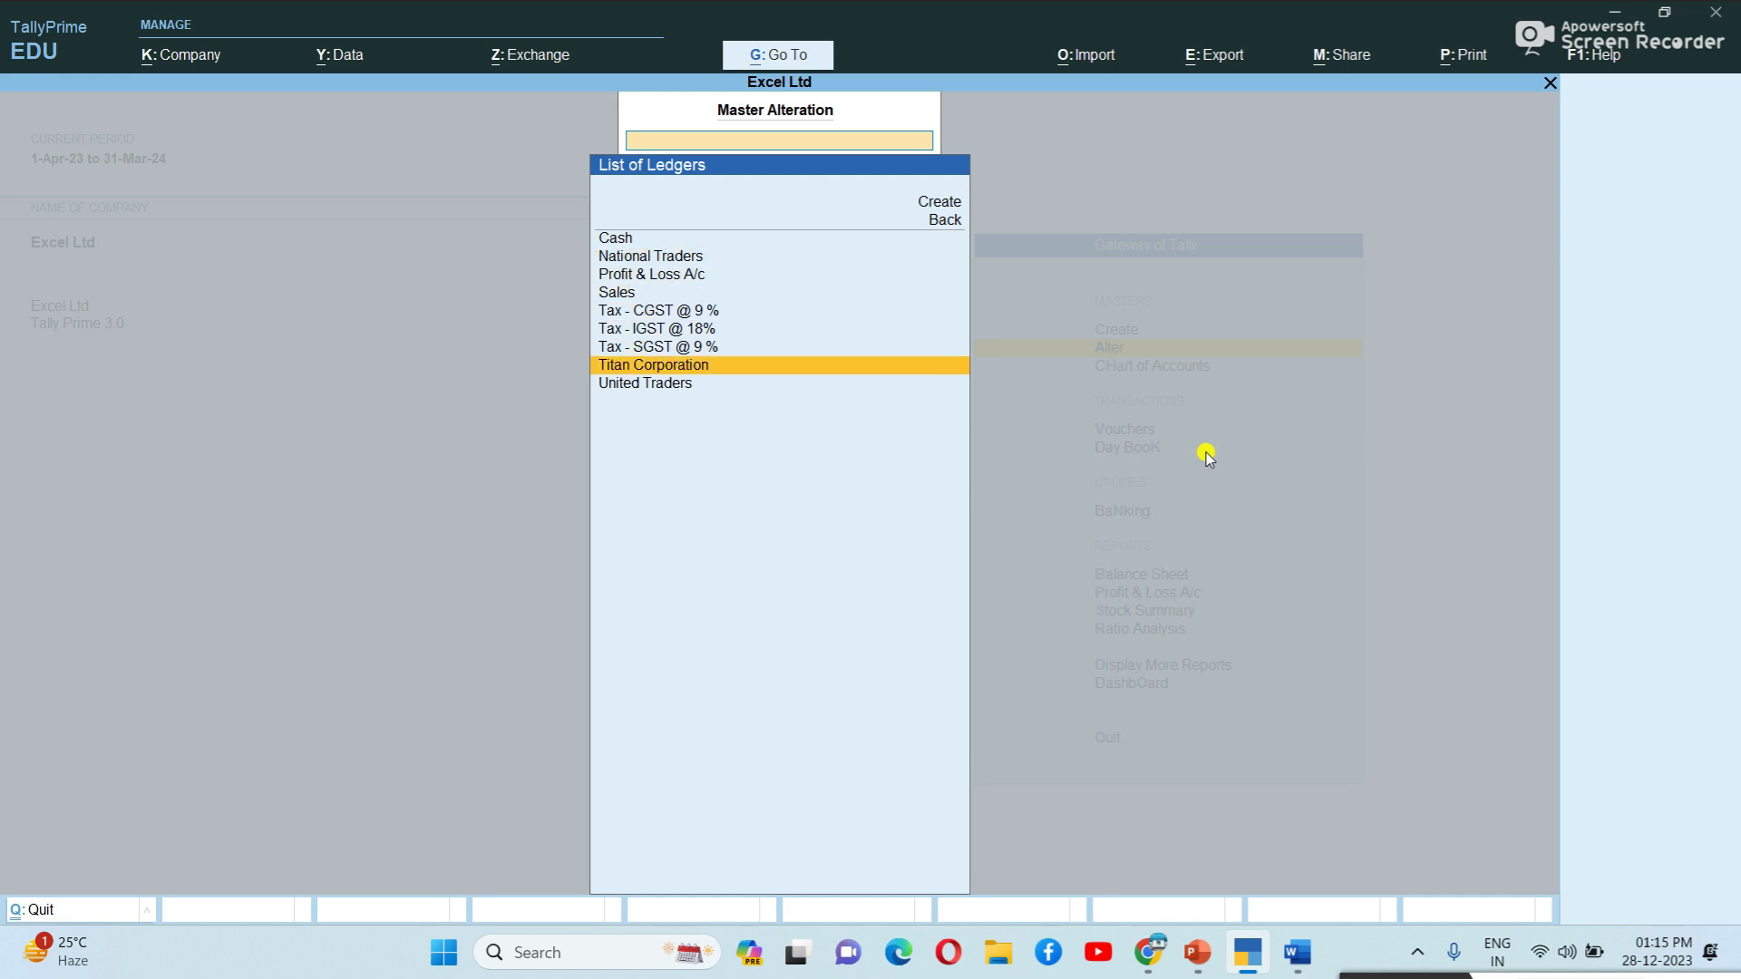
key(Up)
key(Up)
key(Up)
key(Up)
key(Up)
key(Up)
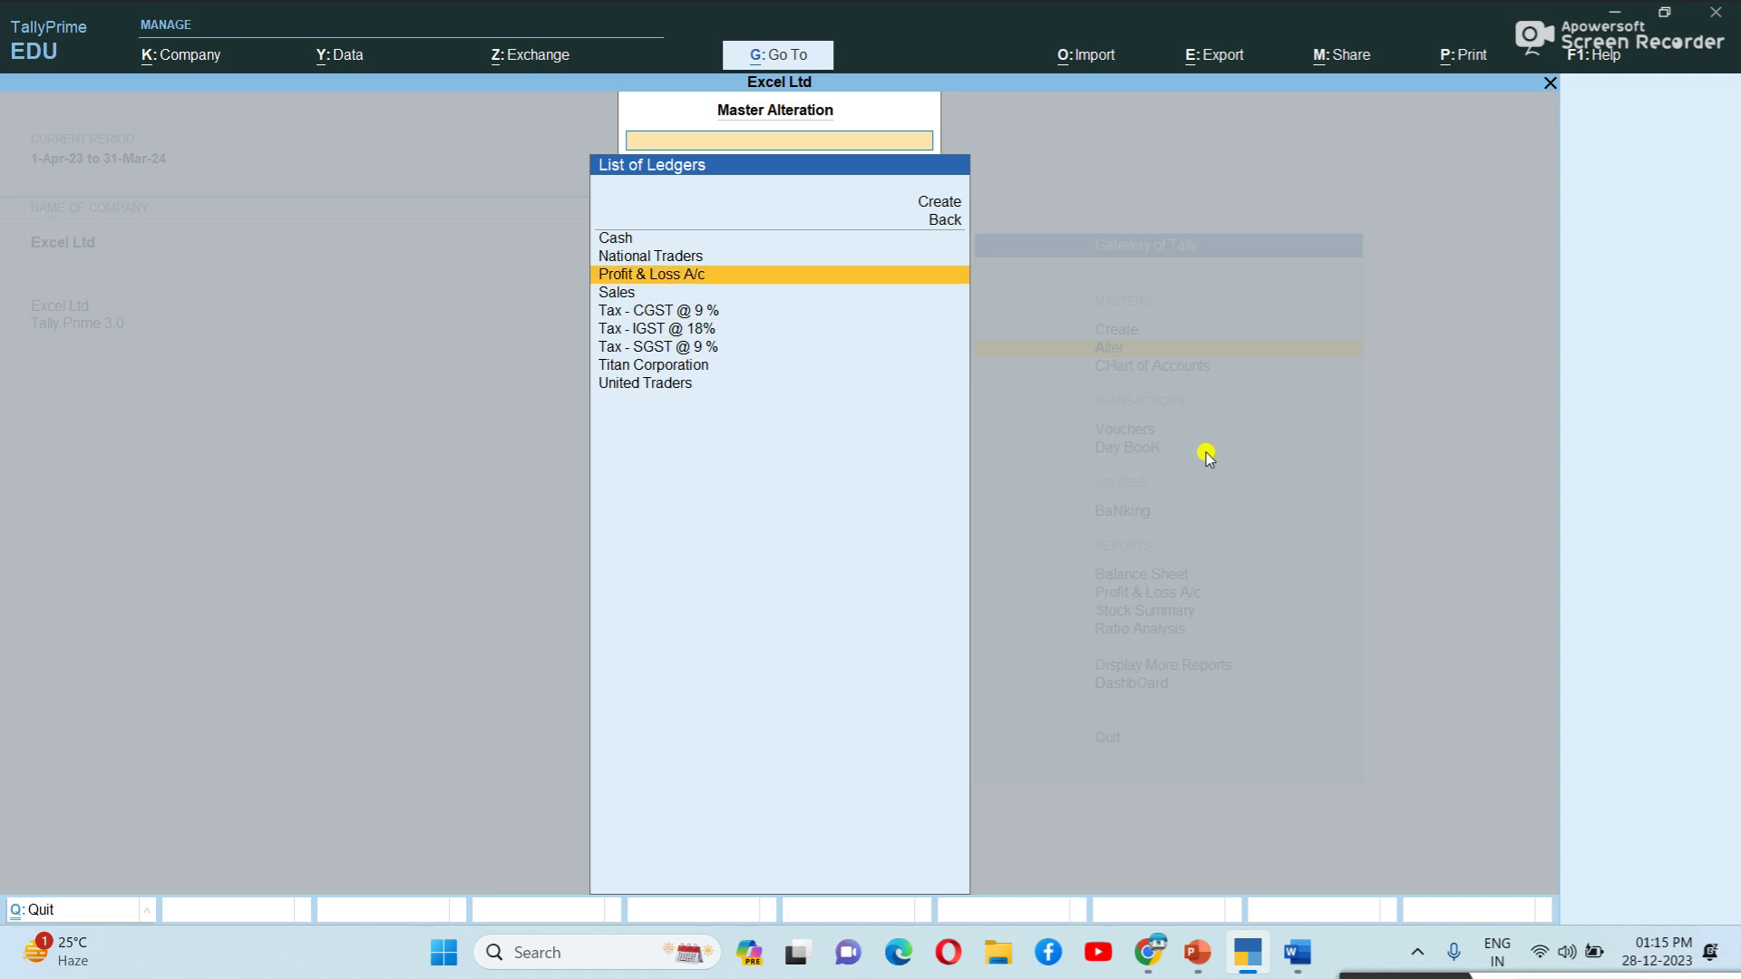
key(Escape)
Look over the stock item list, then return to Gateway of Tally.
key(Down)
key(Down)
key(Down)
key(Down)
key(Down)
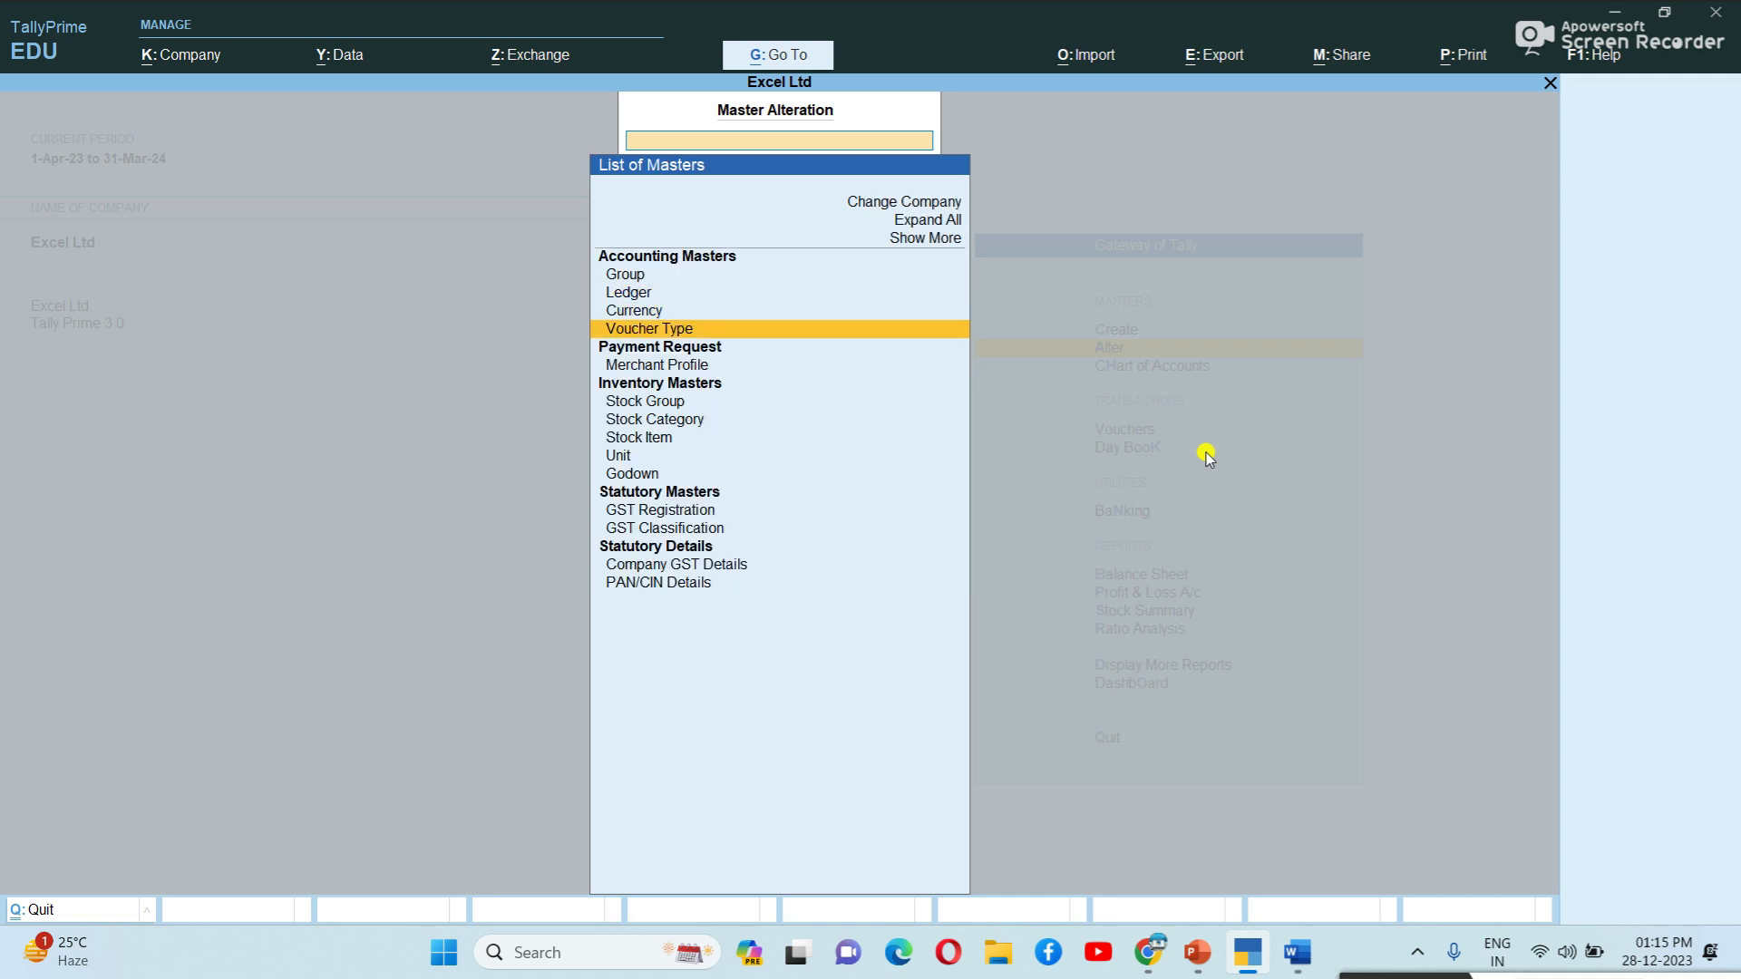
key(Down)
key(Return)
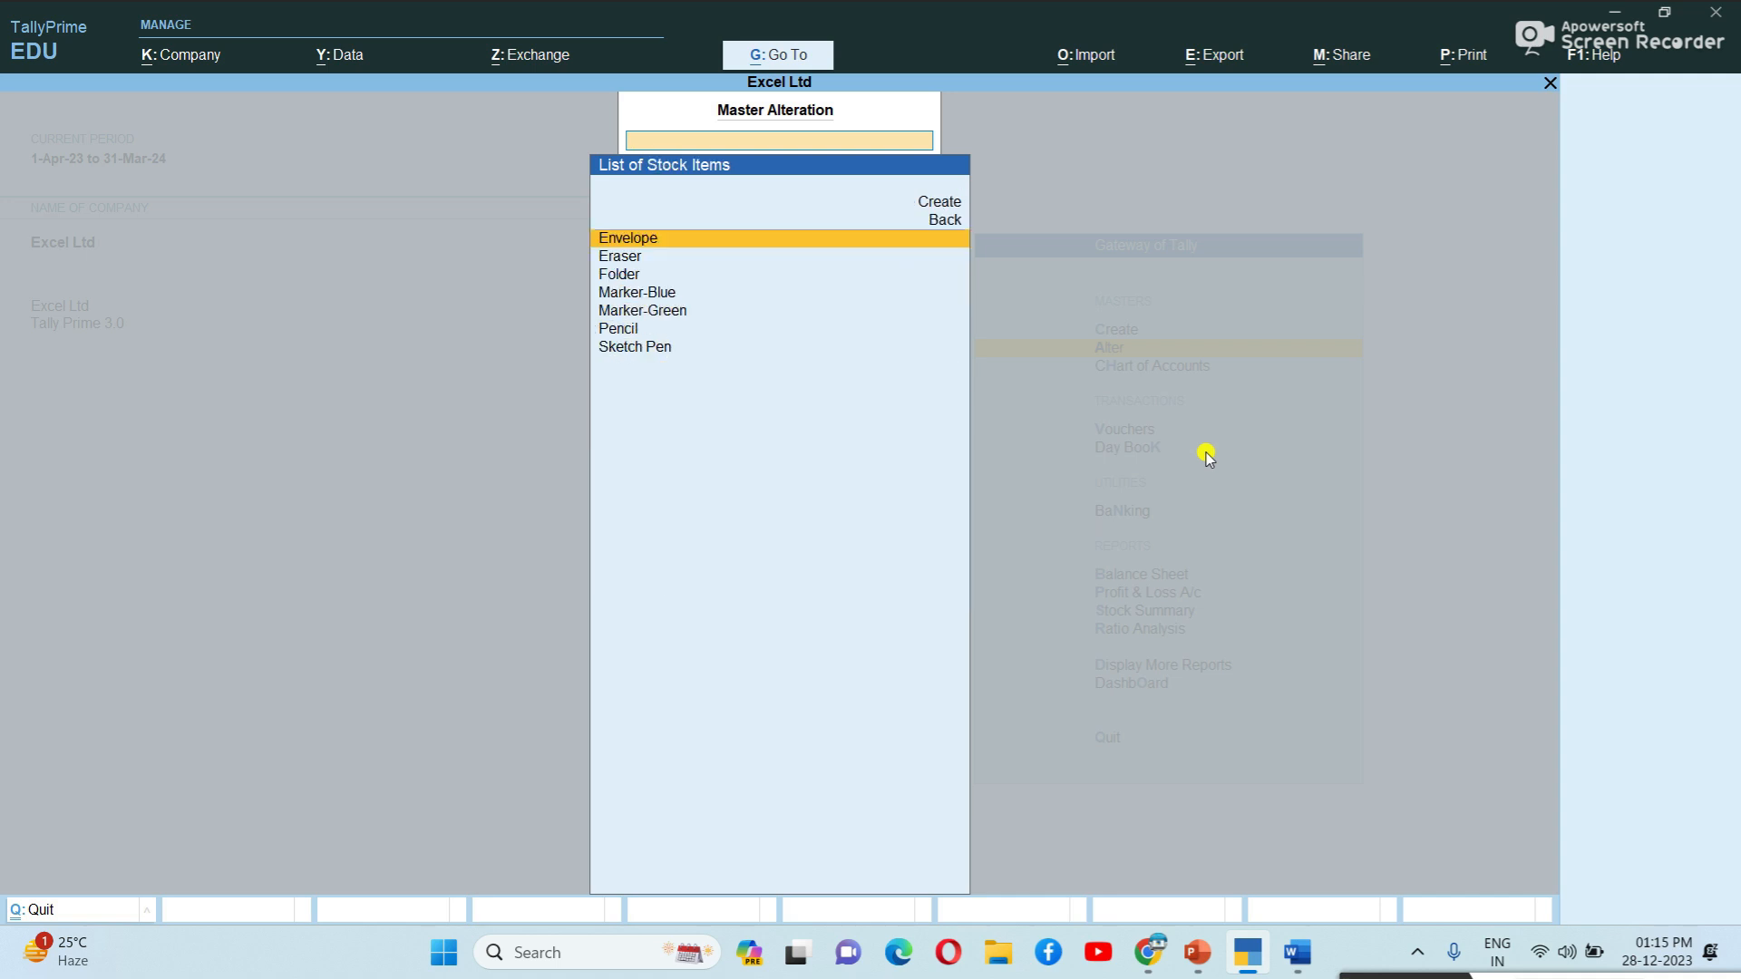
key(Down)
key(Down)
key(Down)
key(Down)
key(Down)
key(Down)
key(Up)
key(Up)
key(Up)
key(Escape)
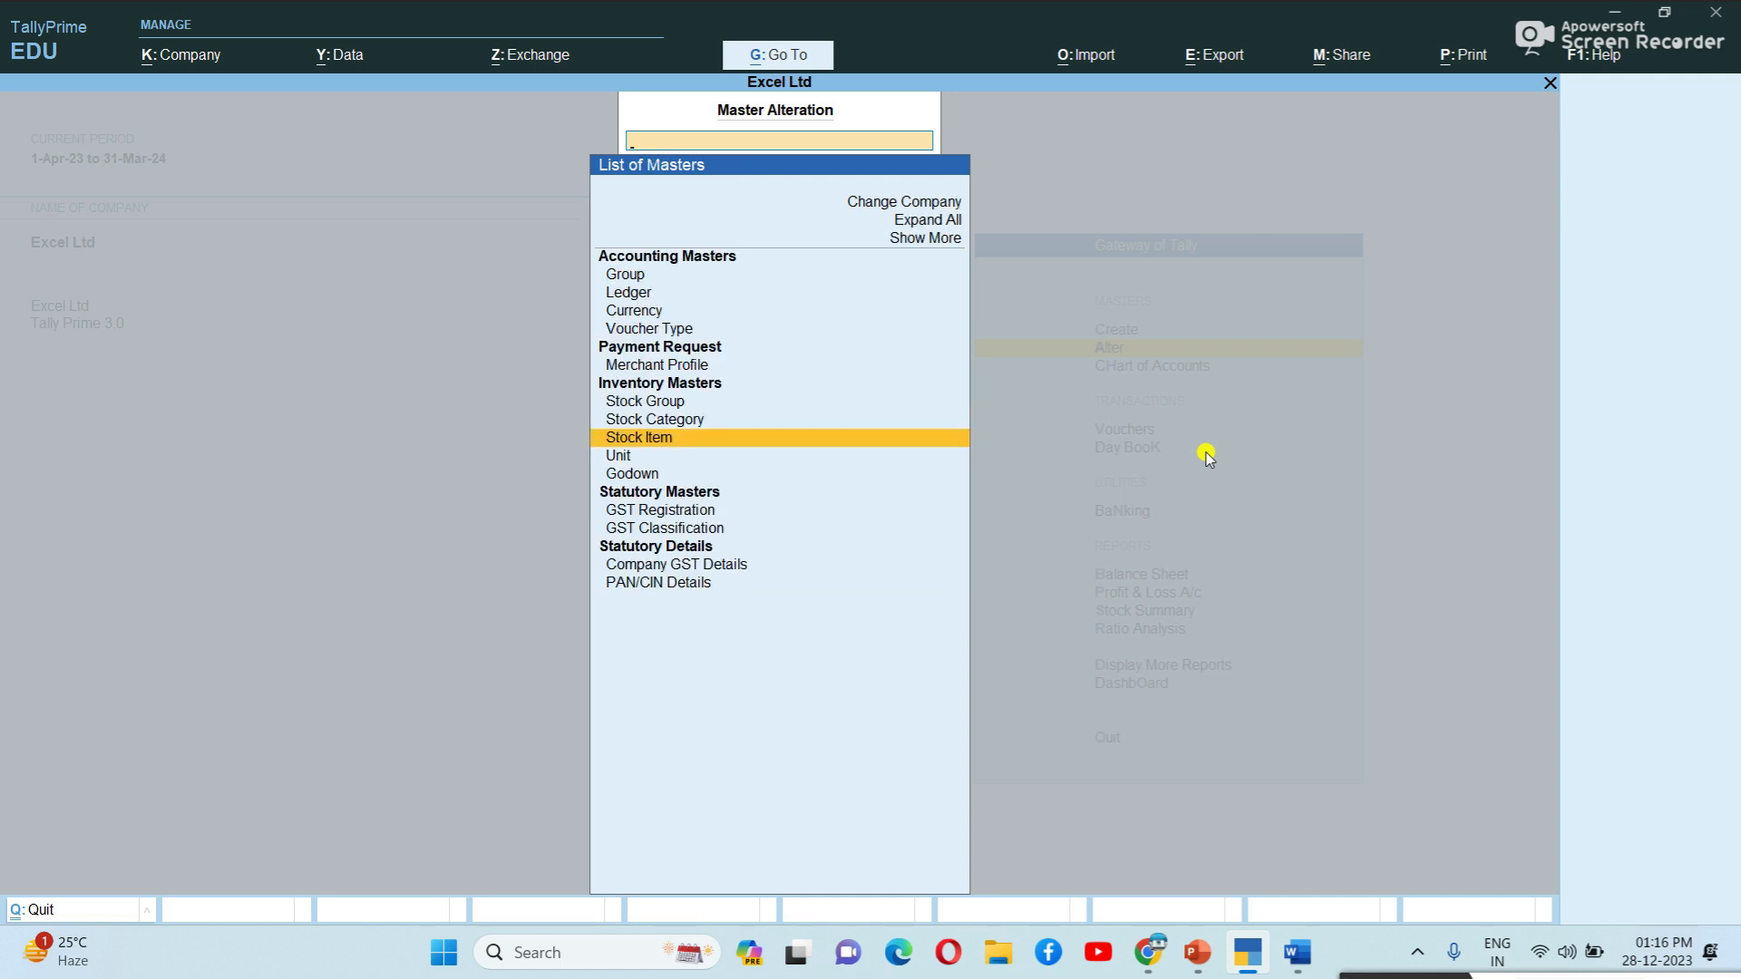
key(Escape)
key(Down)
key(Down)
key(Down)
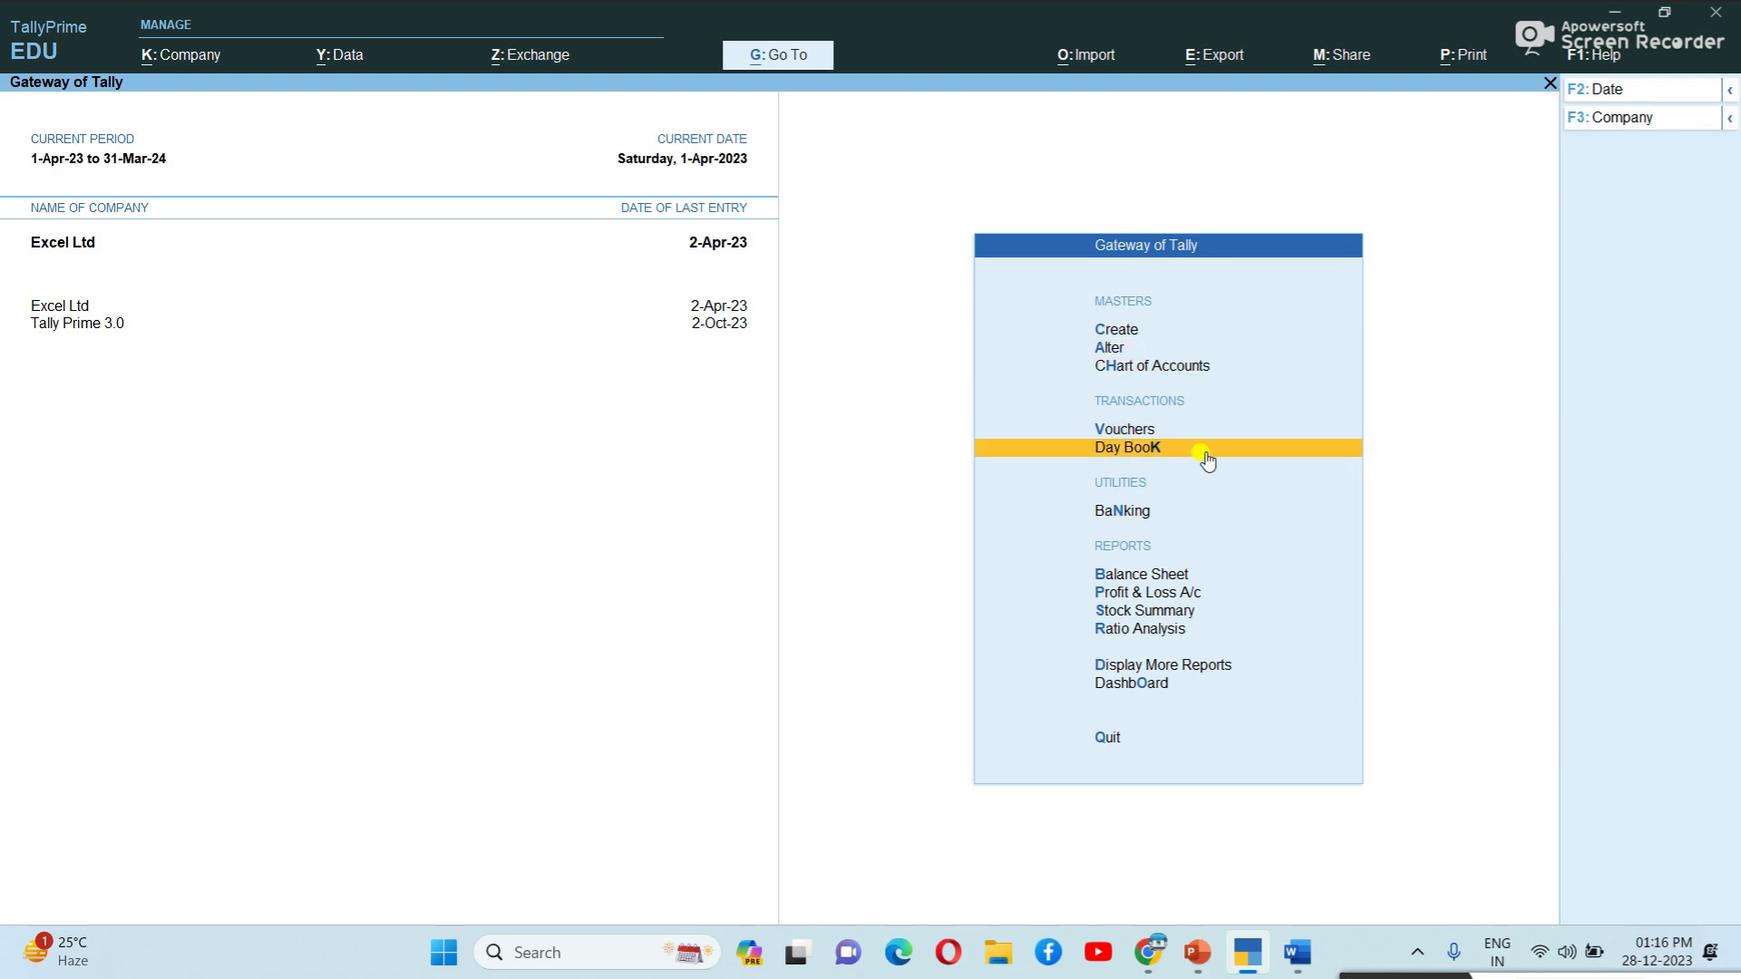
click(1206, 458)
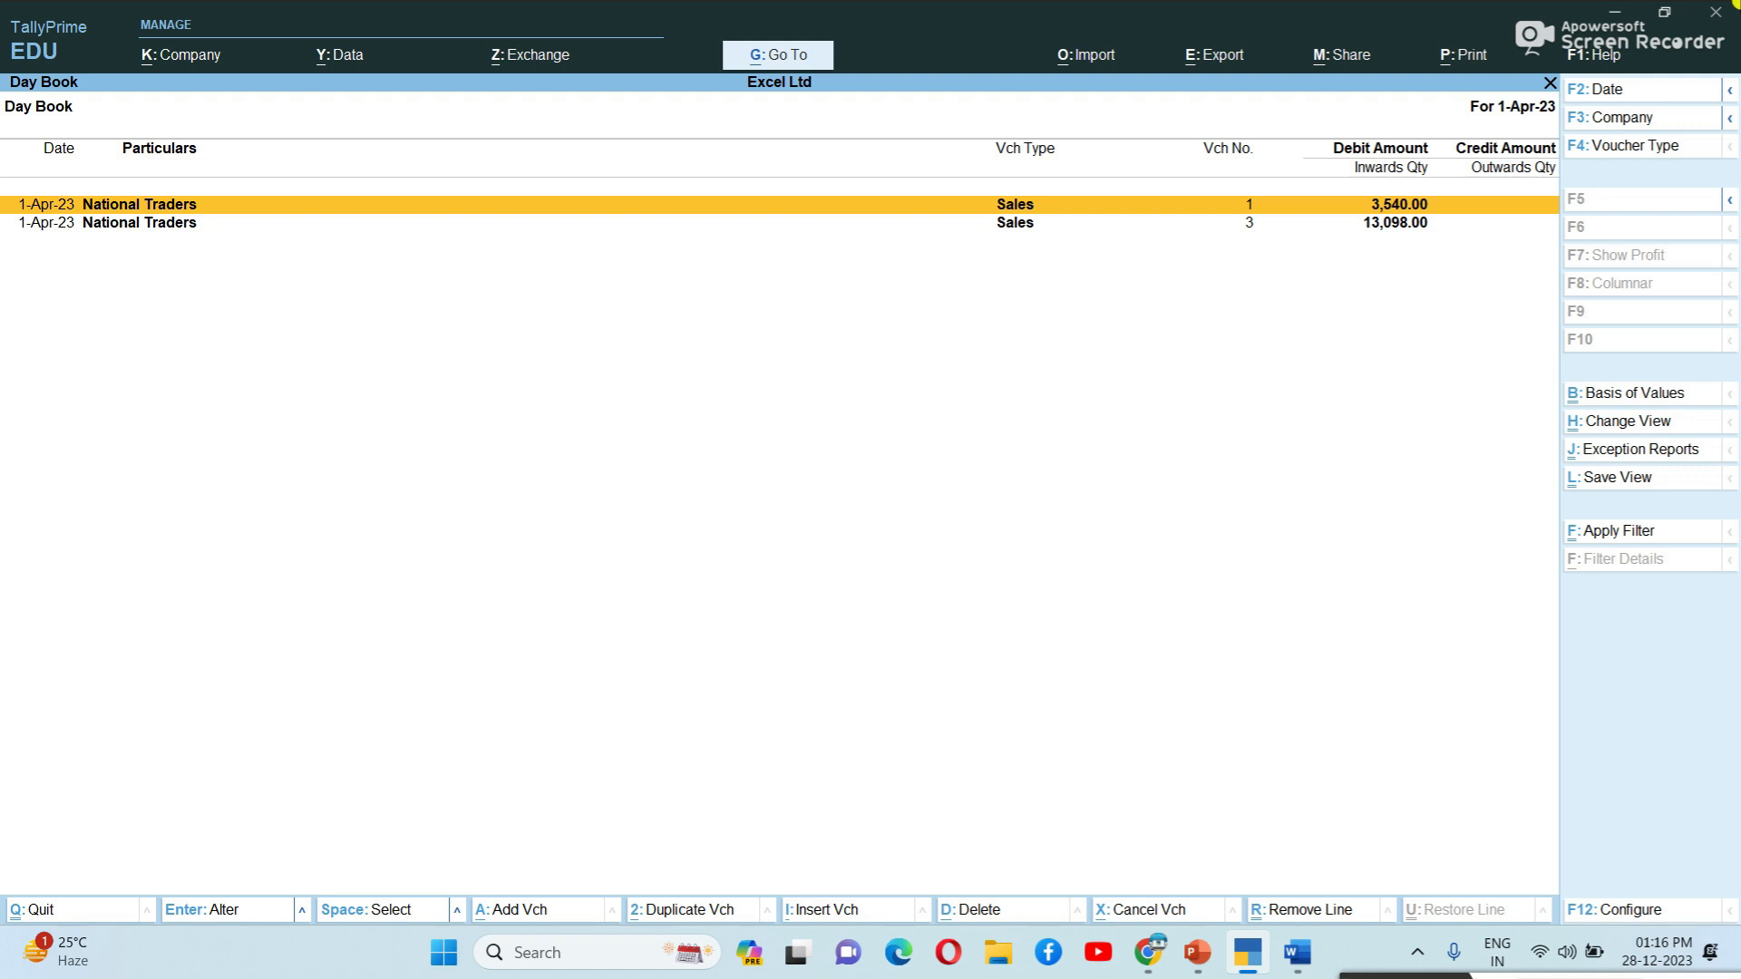
click(1651, 92)
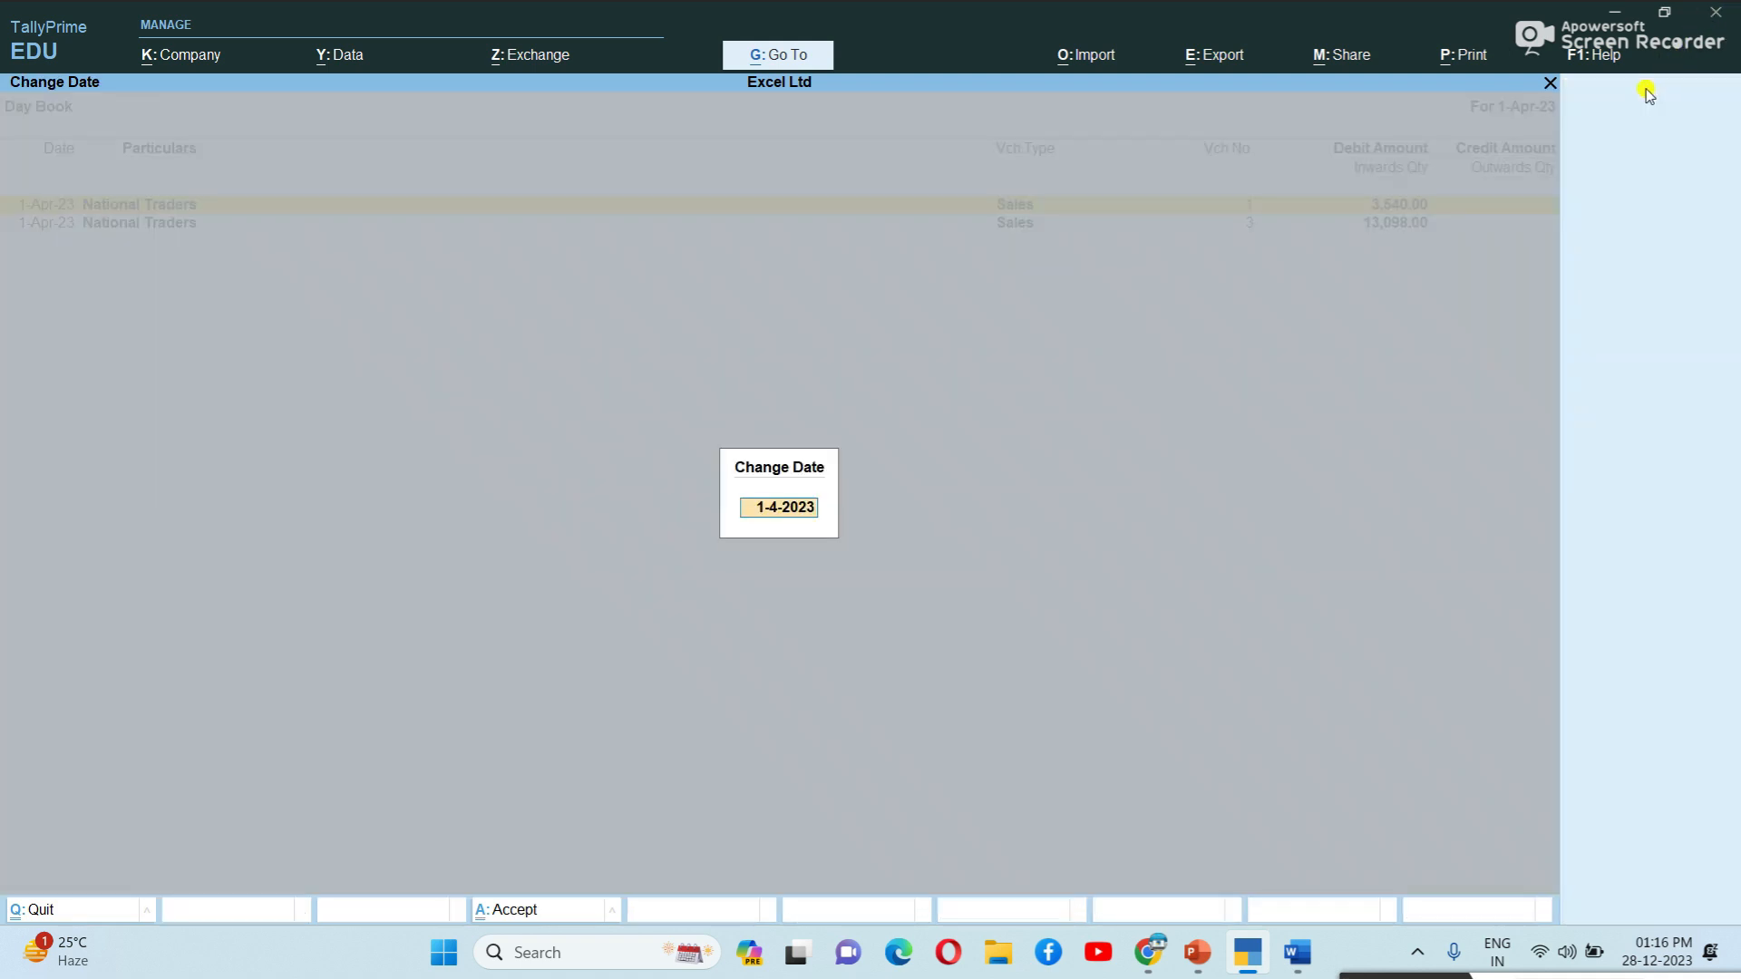
key(Escape)
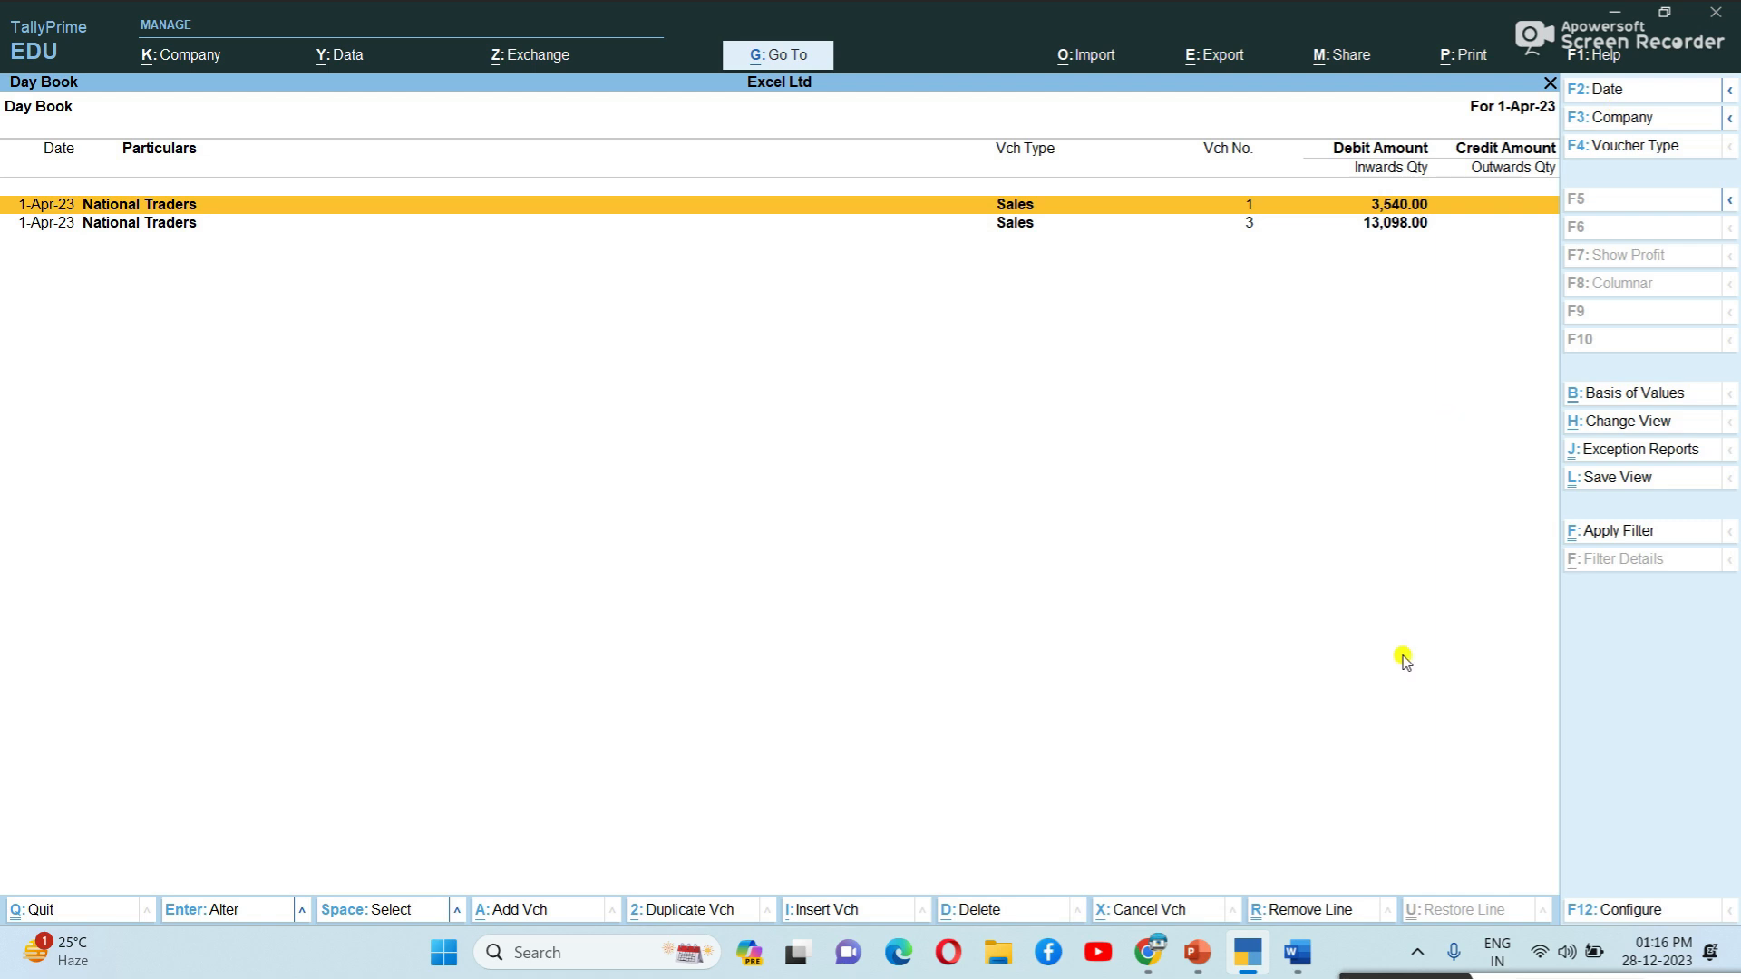
key(alt+F2)
key(Return)
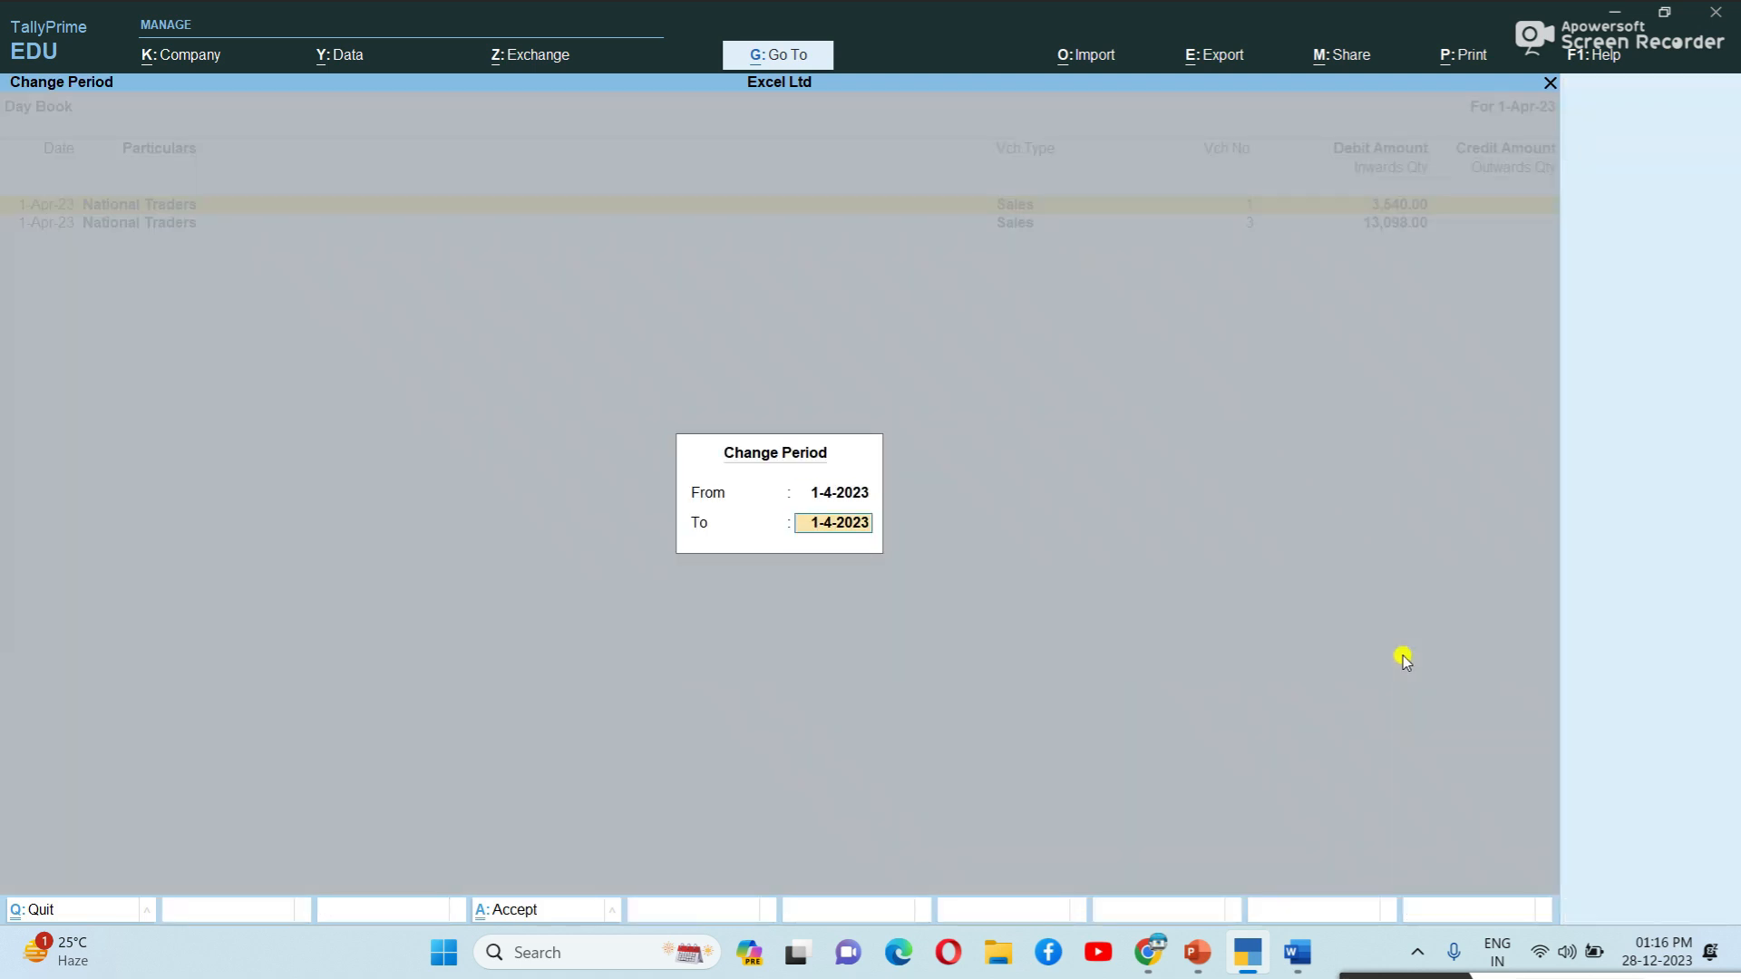
text(2-)
key(BackSpace)
key(BackSpace)
text(1-5)
key(Return)
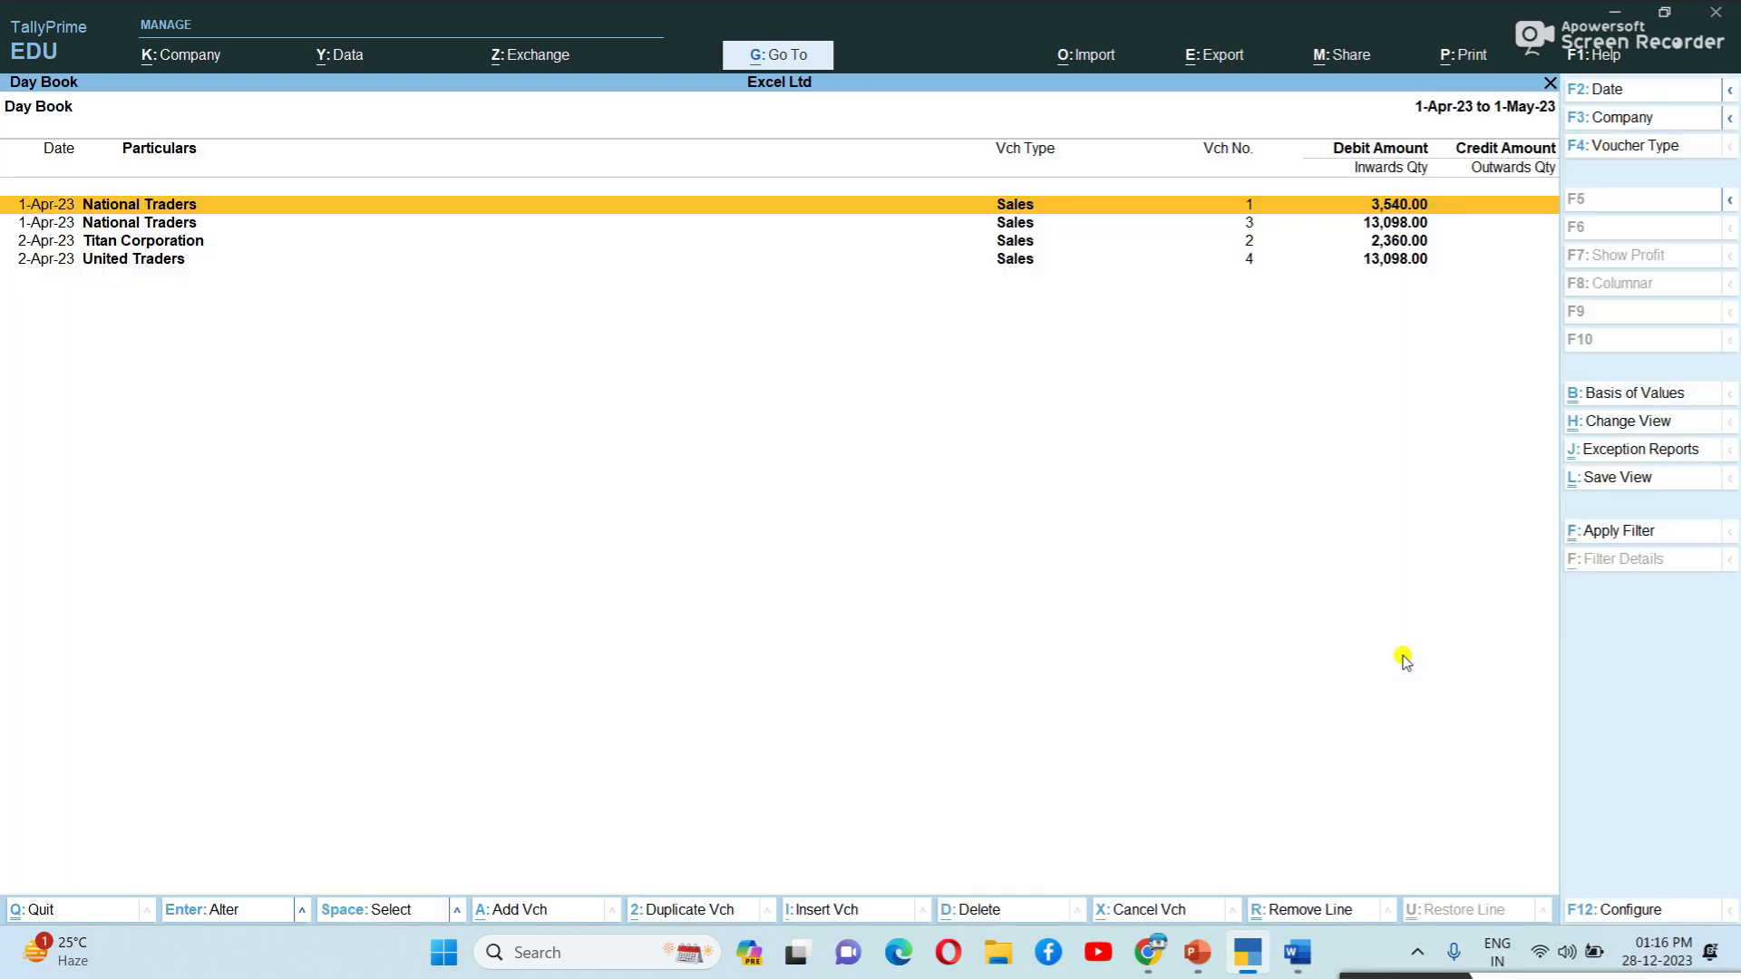
key(Down)
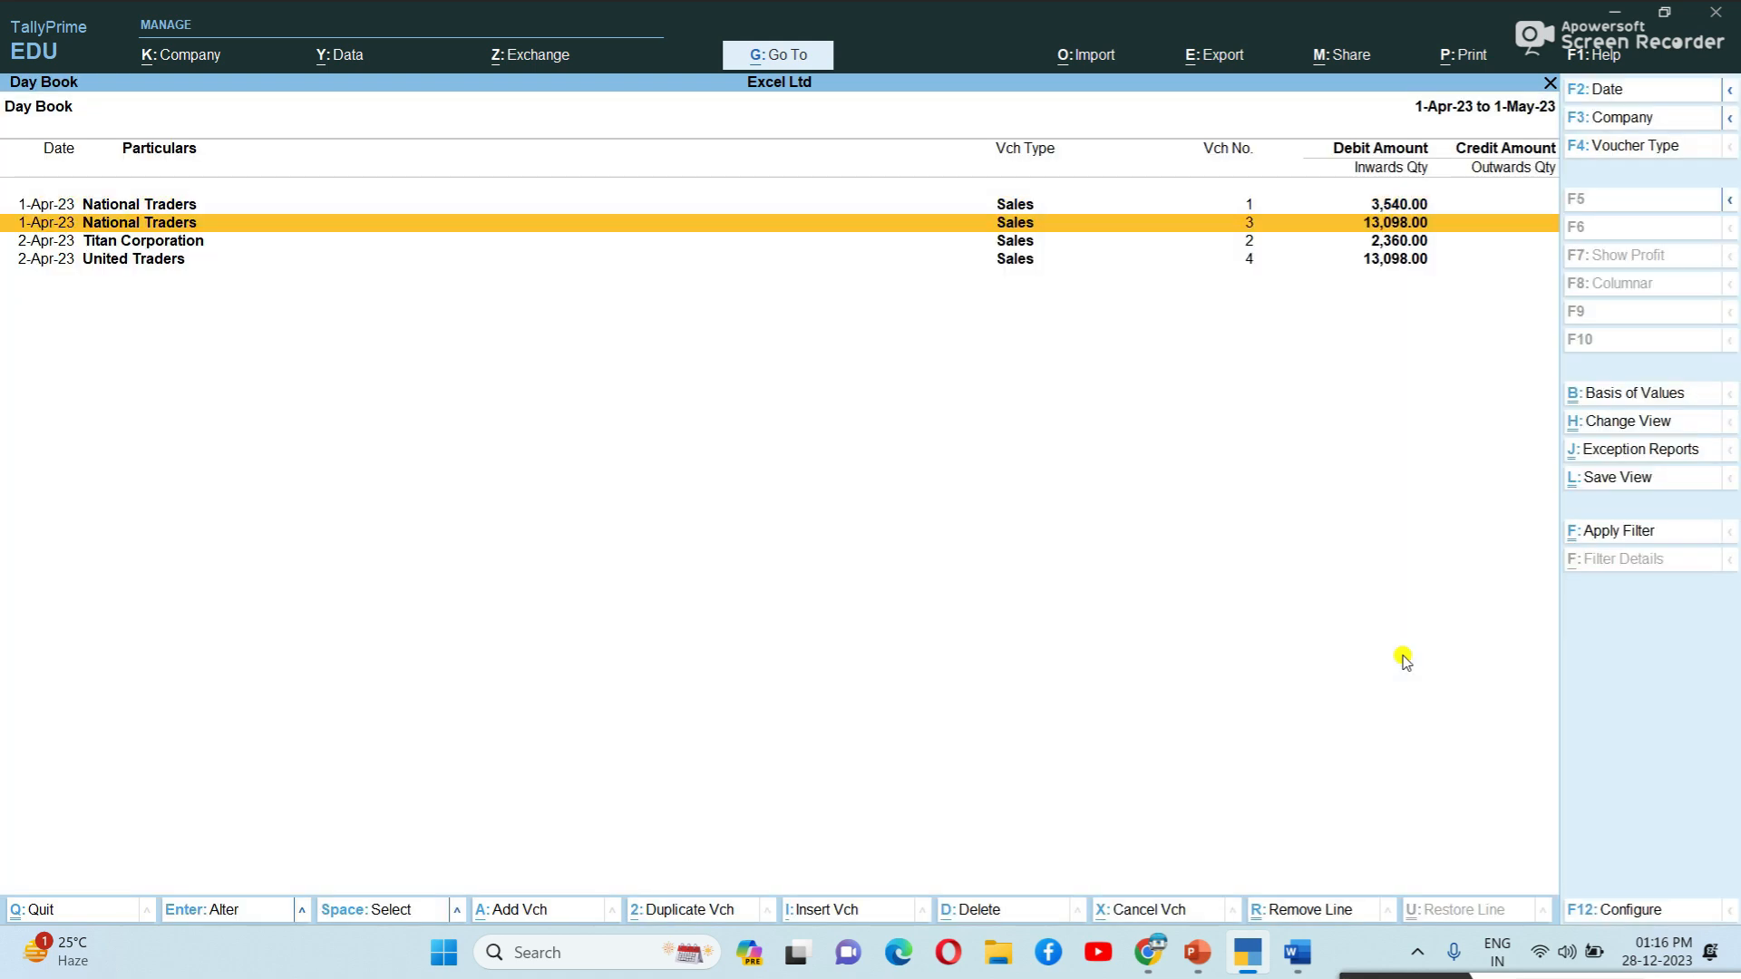
key(Down)
key(Down)
key(Up)
key(Up)
key(Up)
key(Down)
key(Down)
key(Down)
key(Up)
key(Up)
key(Up)
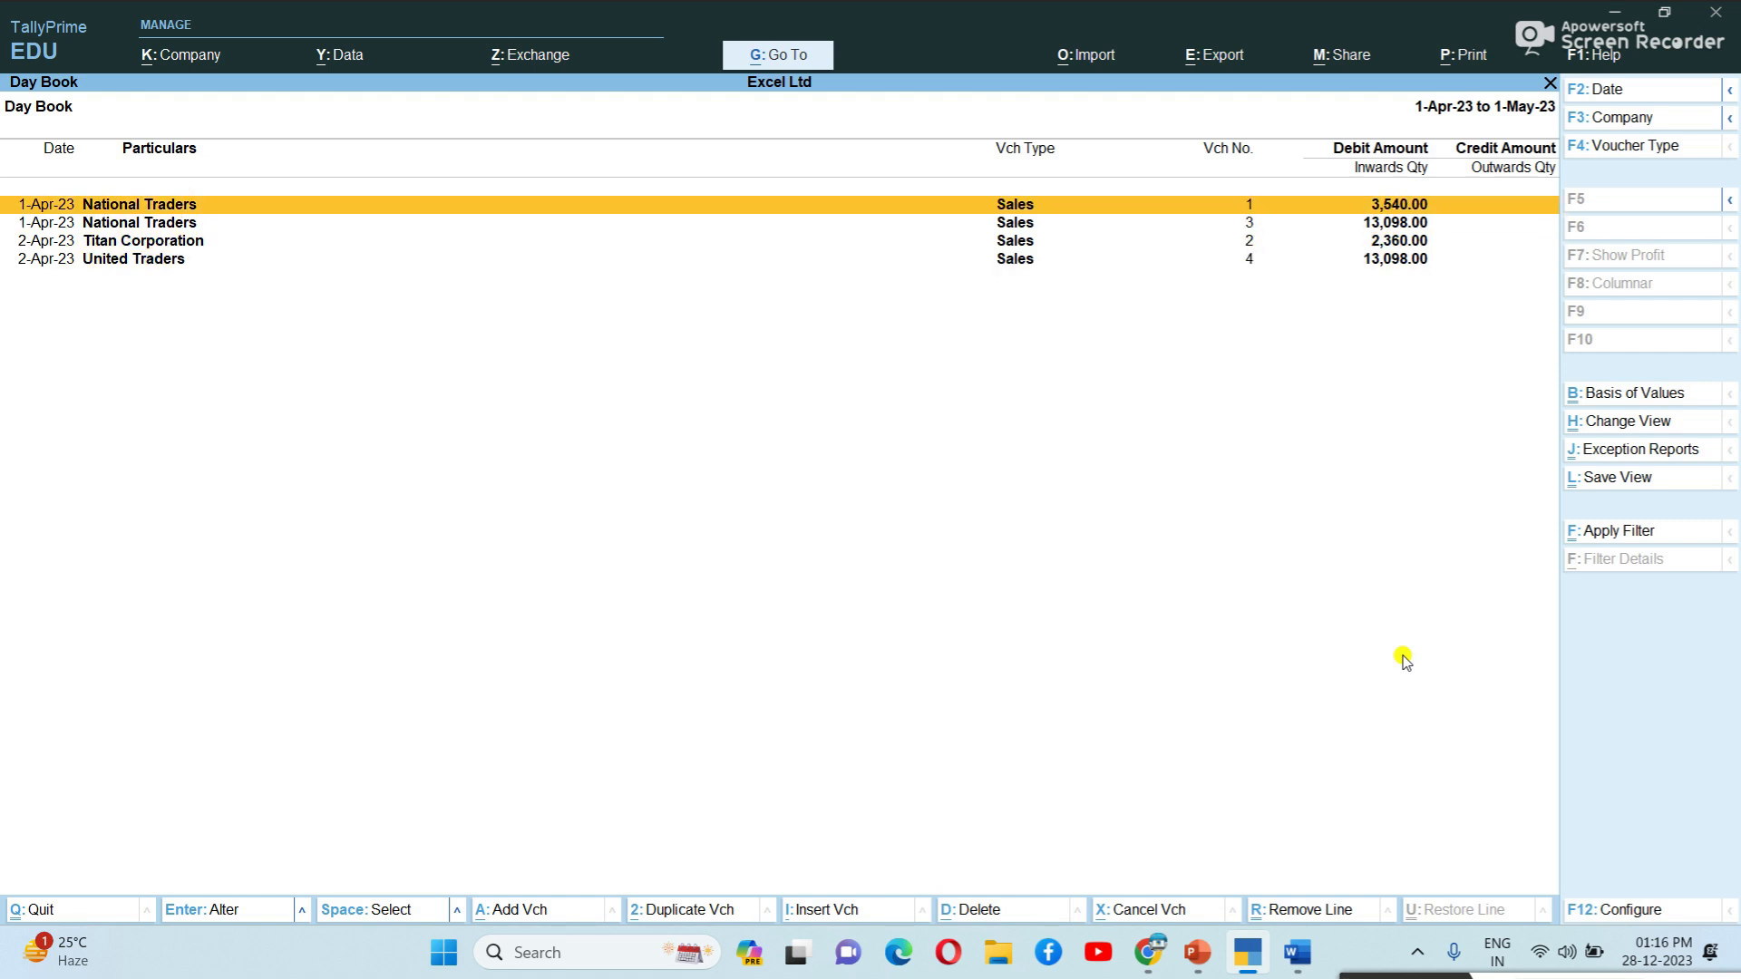
key(Return)
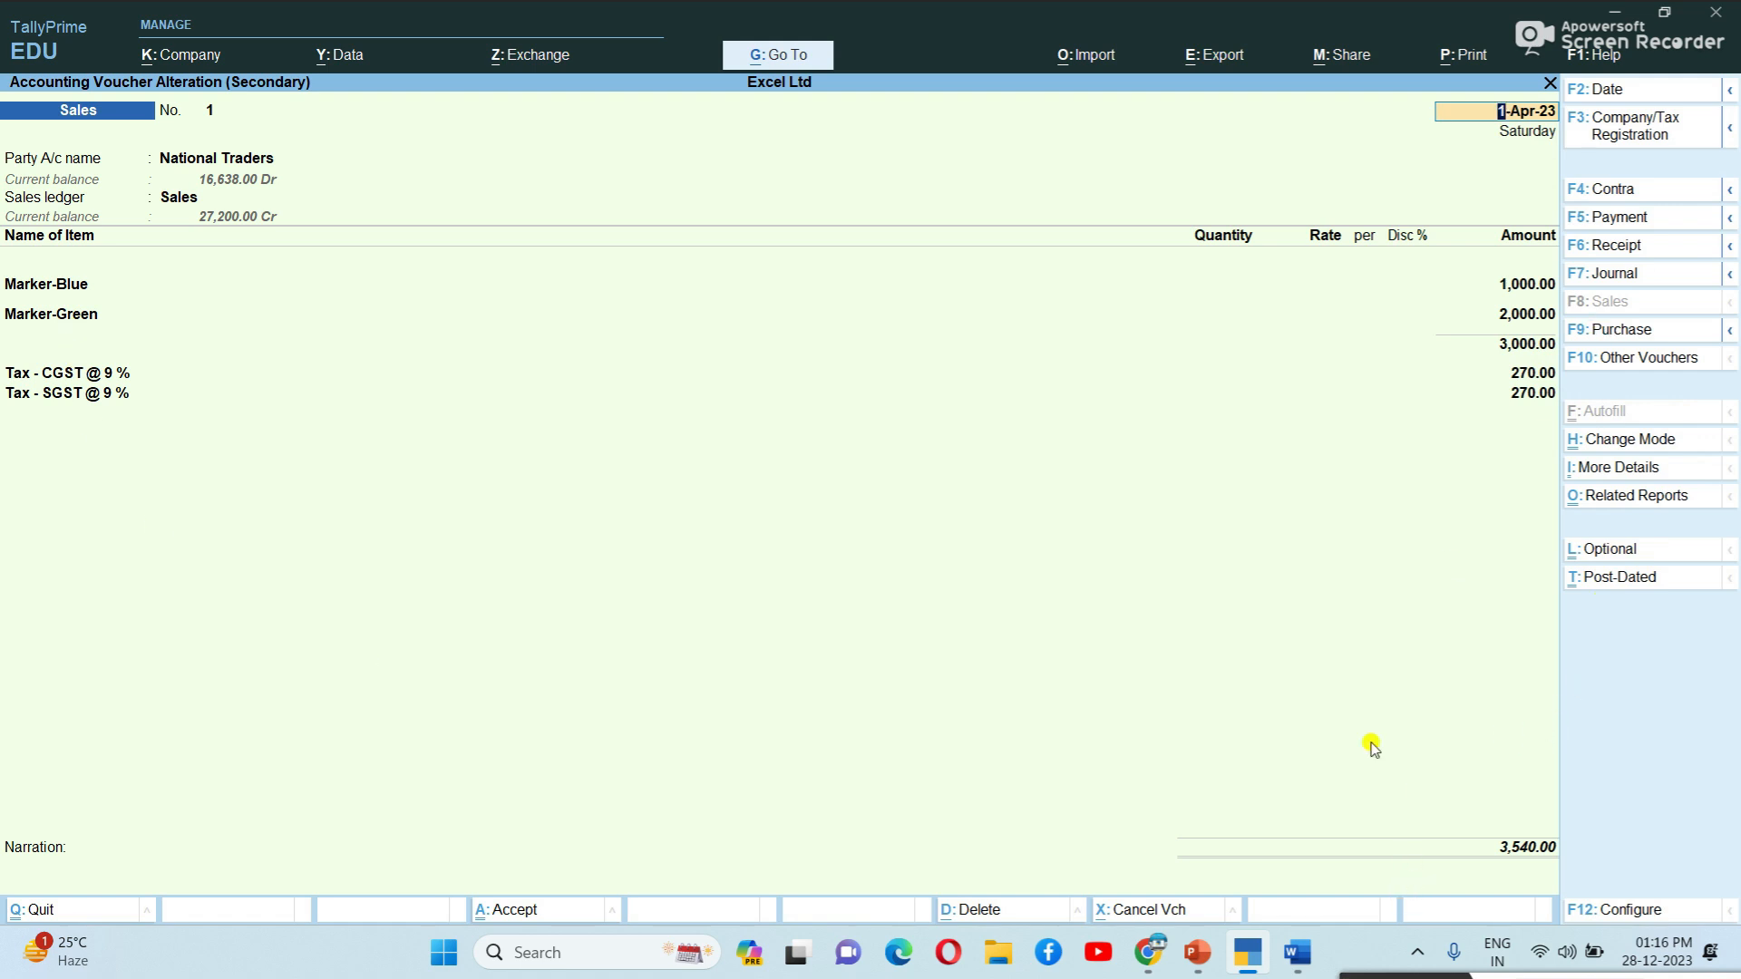
key(Escape)
key(Down)
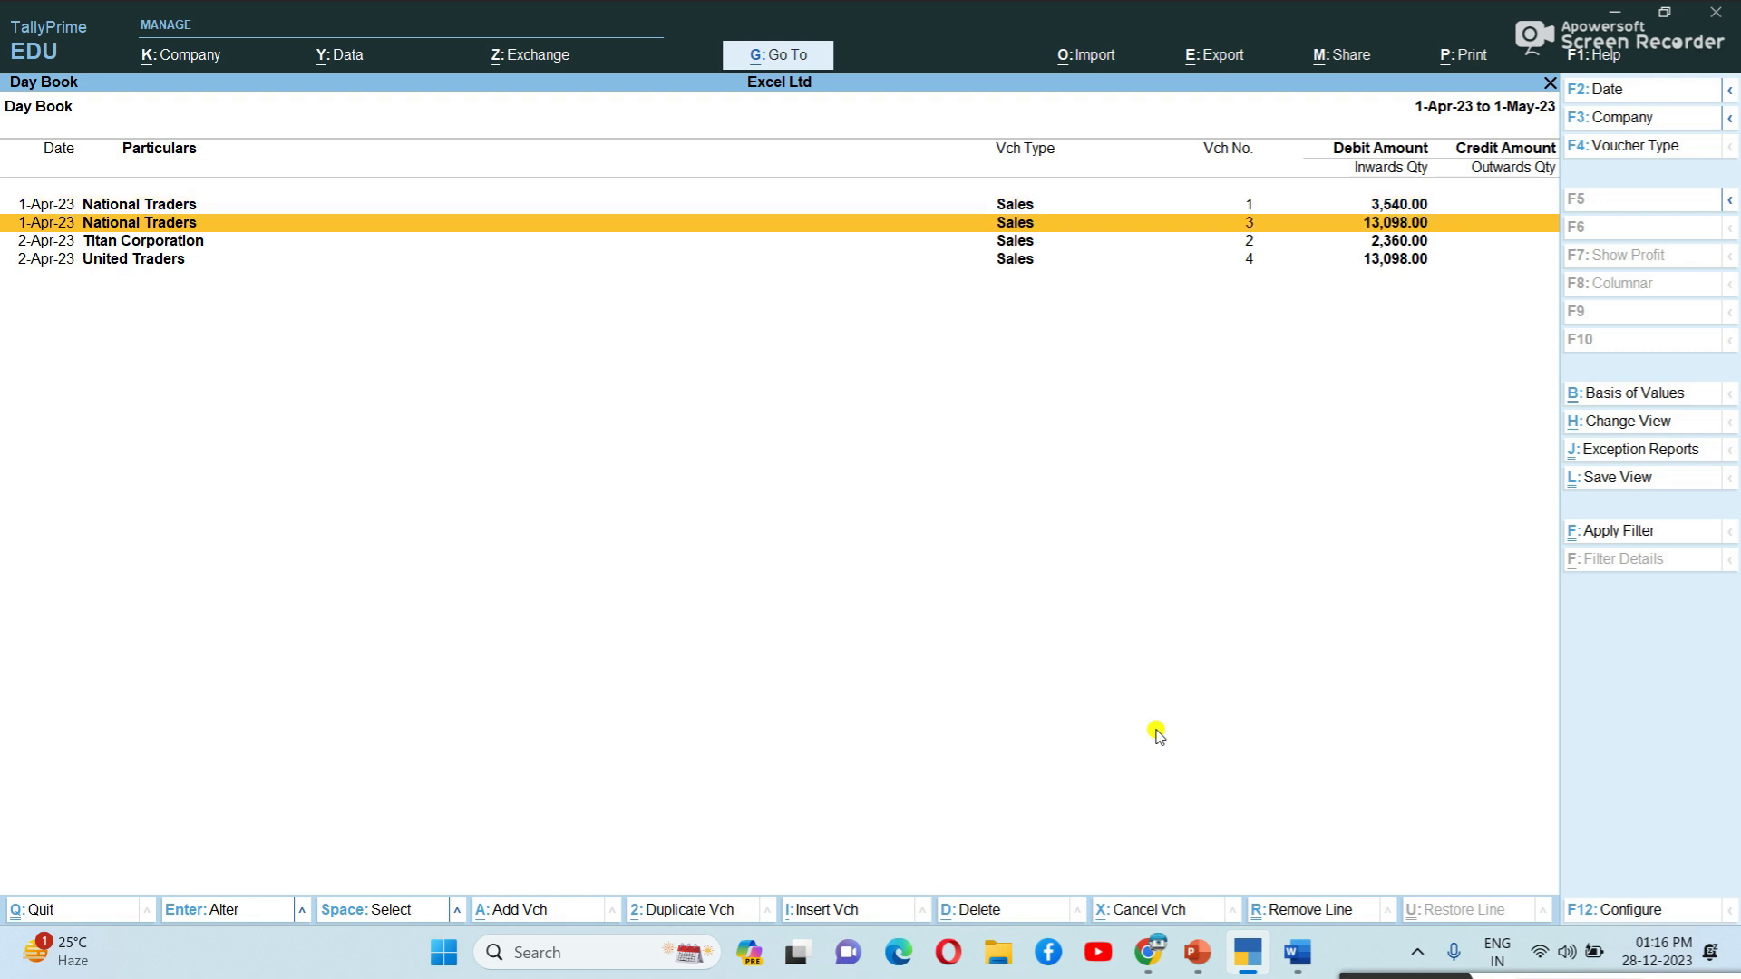
key(Down)
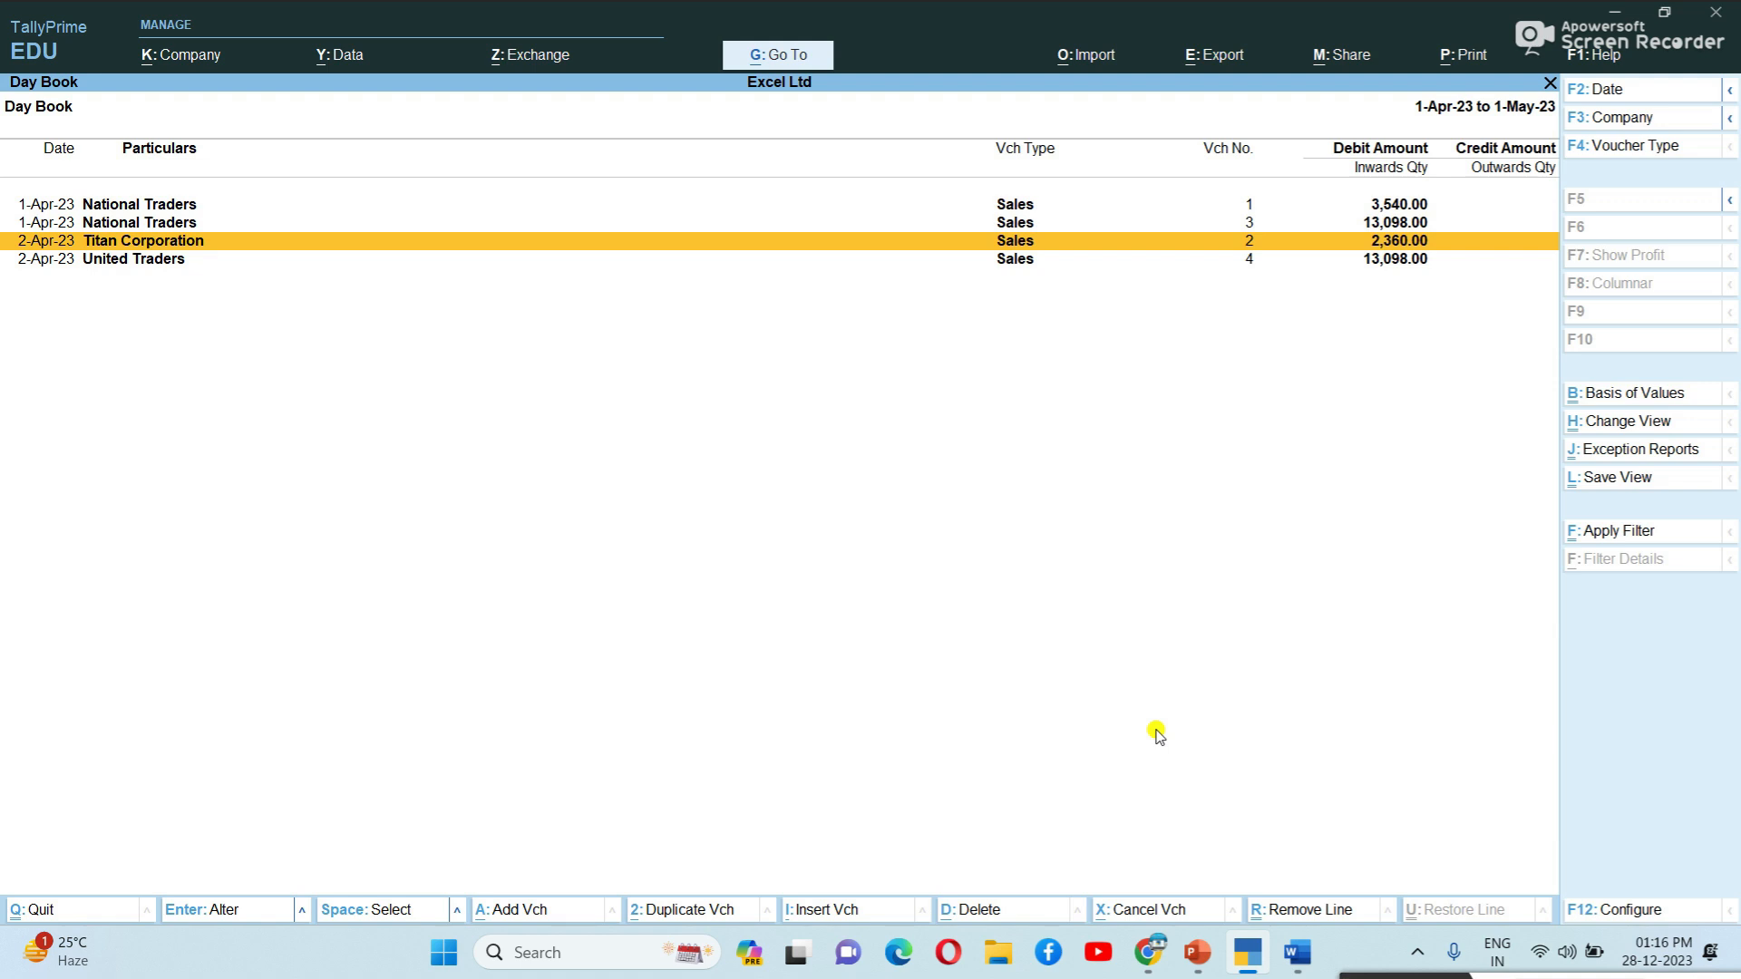
key(Escape)
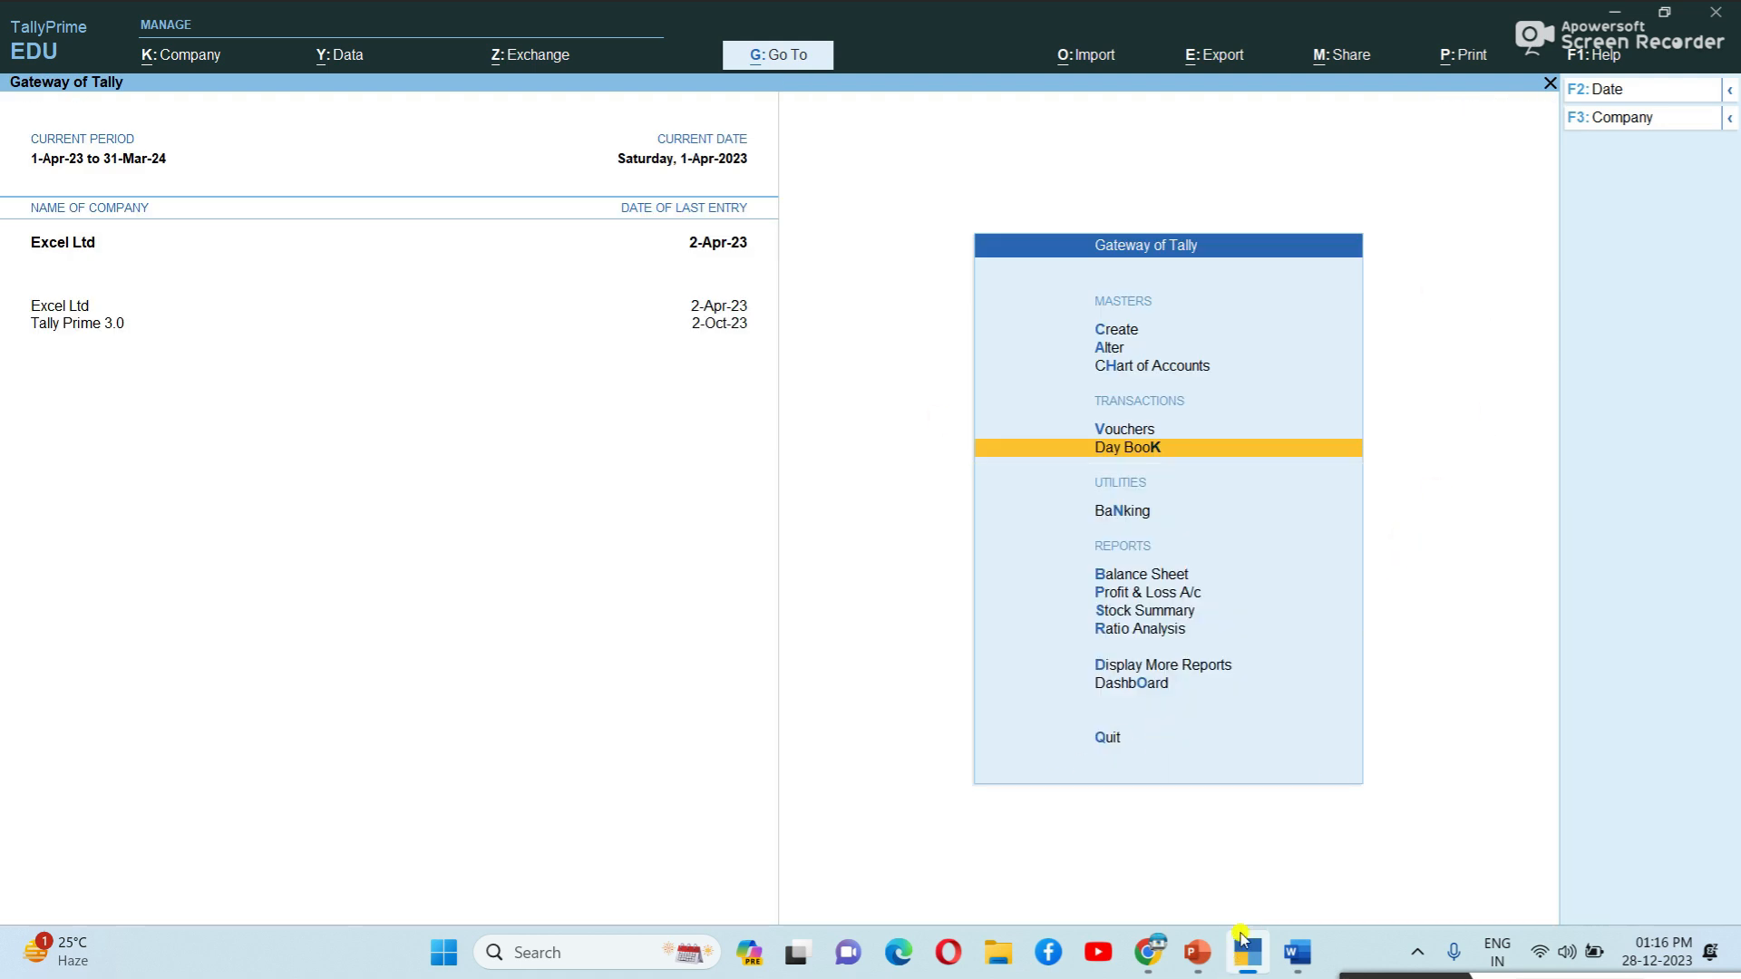
Bring up the Download Sample Excel Files page in Chrome and scroll to the Accounting Vouchers table.
mouse_move(1297, 952)
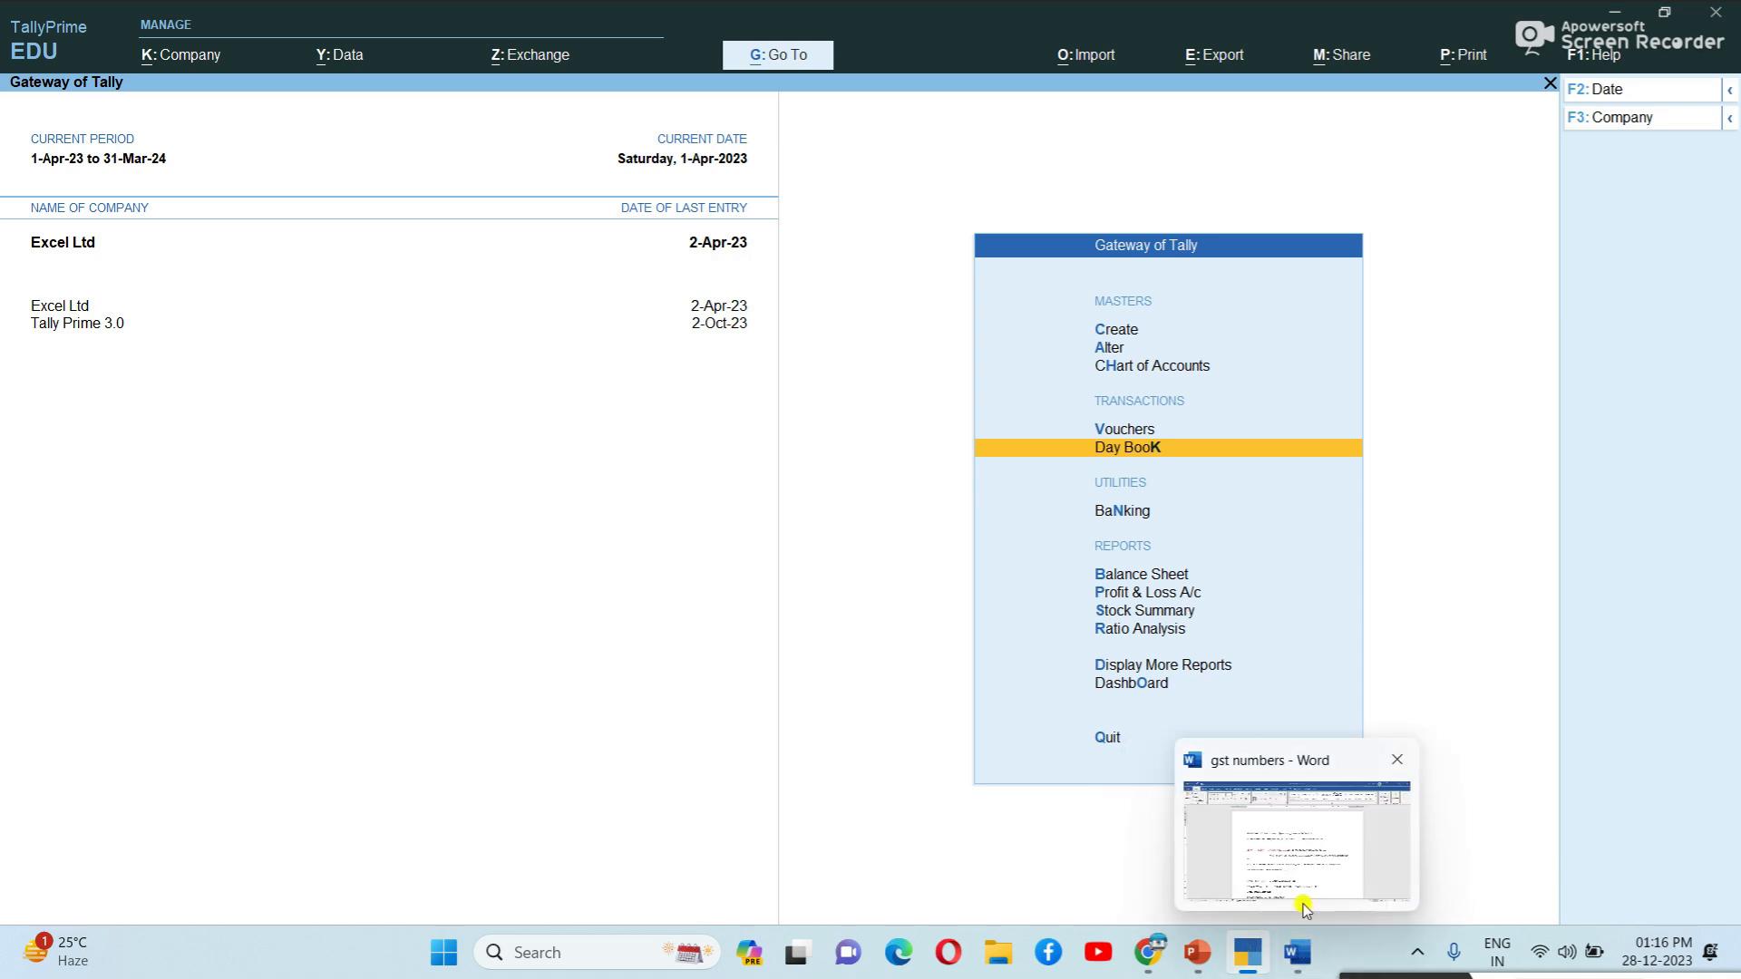
click(1043, 848)
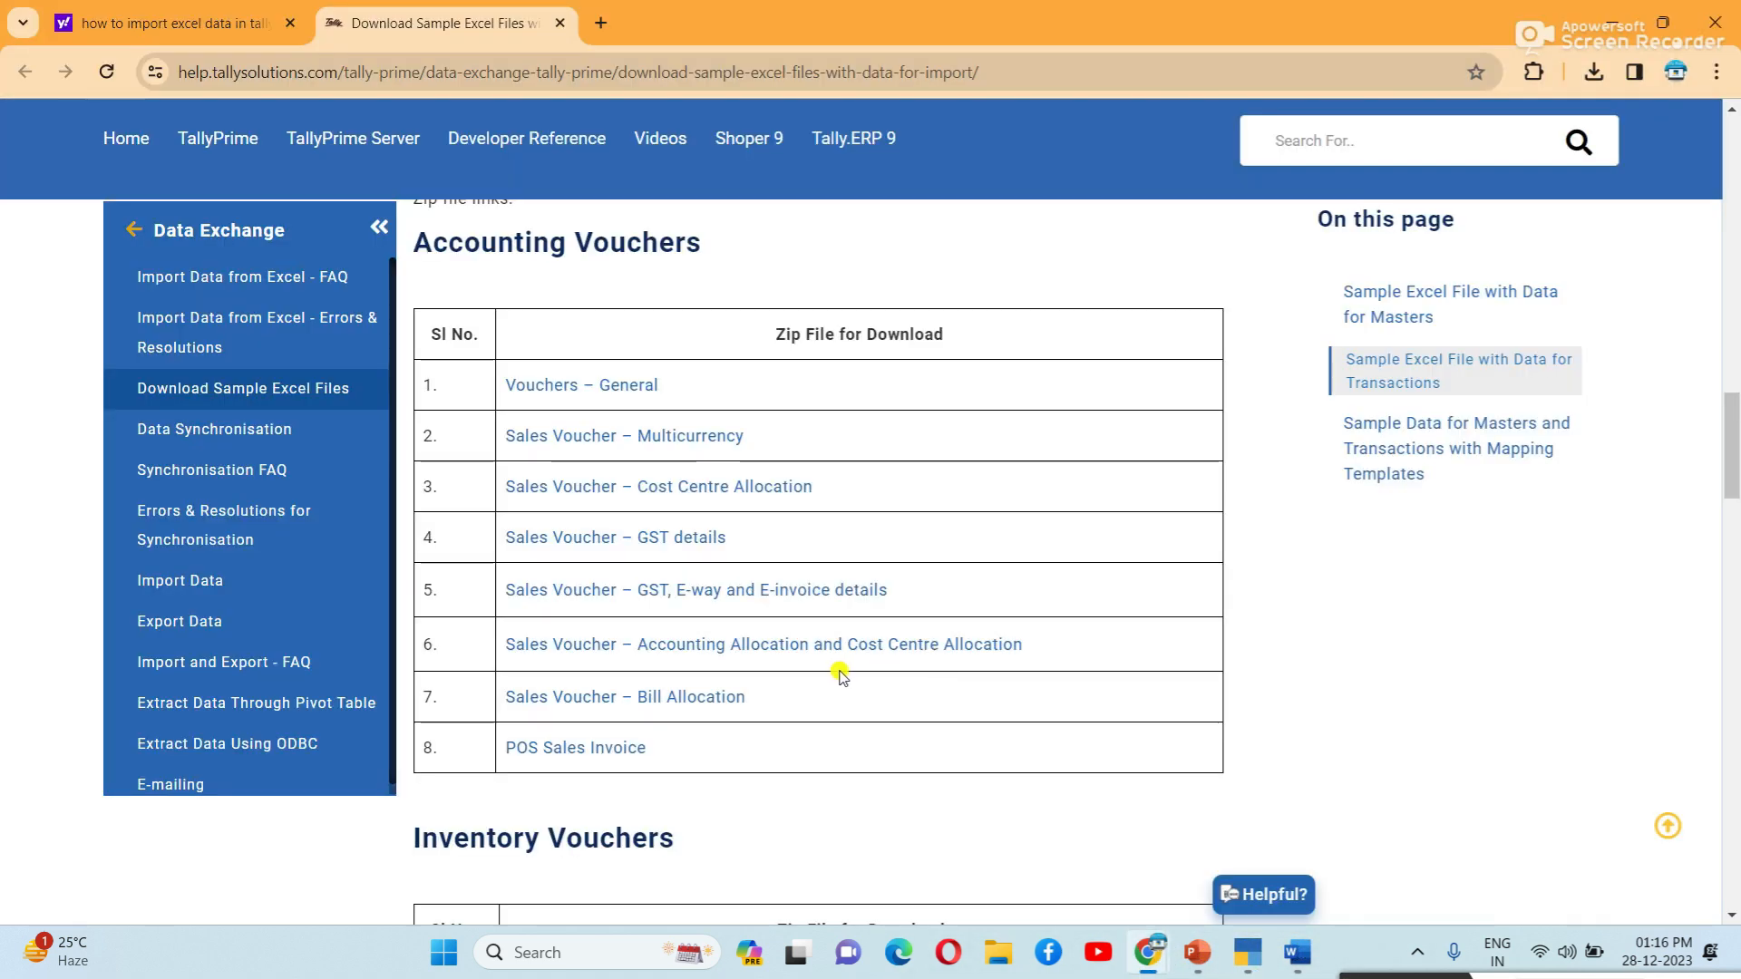
scroll(841, 675, down, 1)
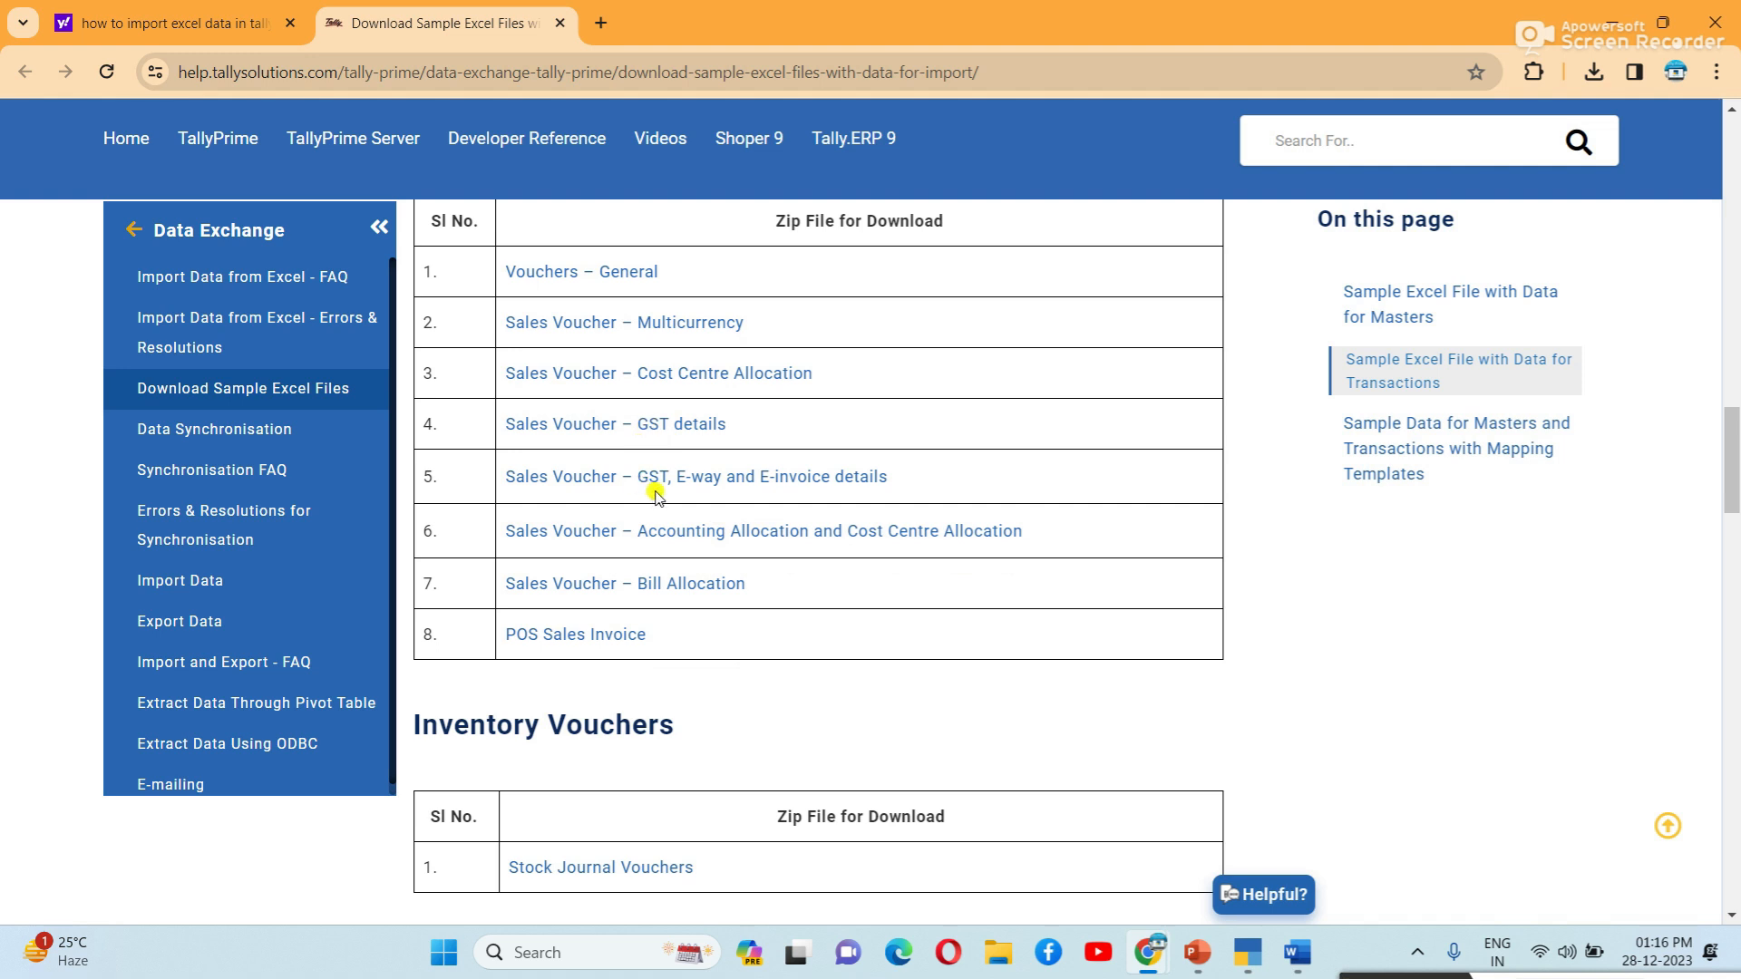